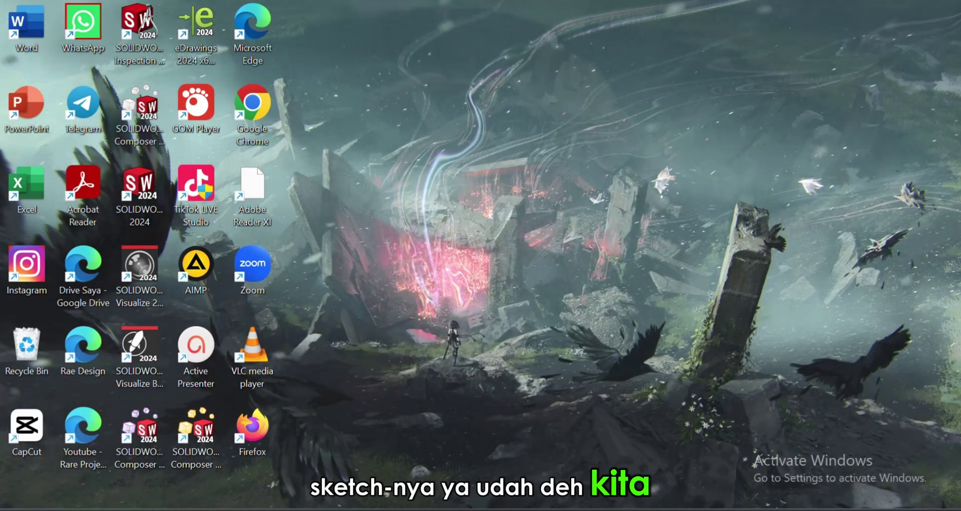
# Switch to the mixer cover part in SOLIDWORKS and measure the short and long upper edges of the inlet opening.
pyautogui.click(398, 509)
pyautogui.click(305, 97)
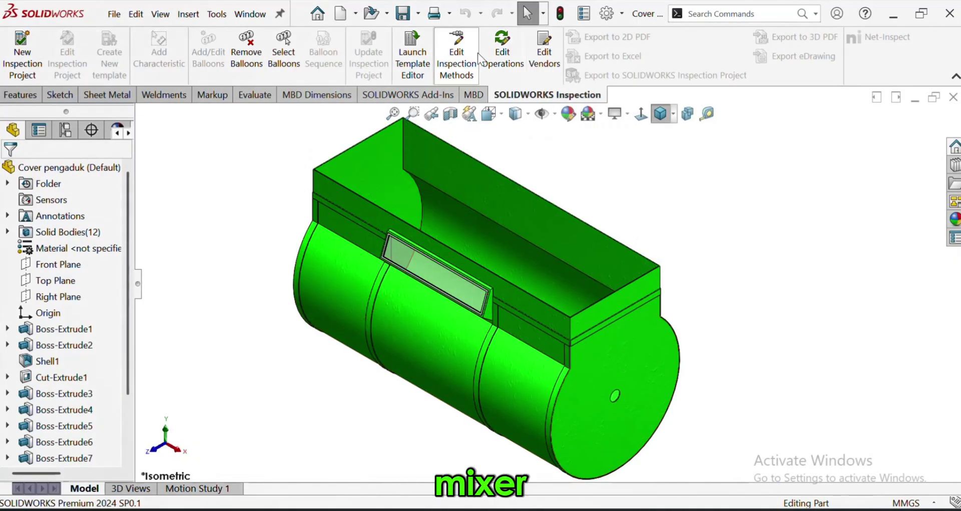
pyautogui.click(707, 114)
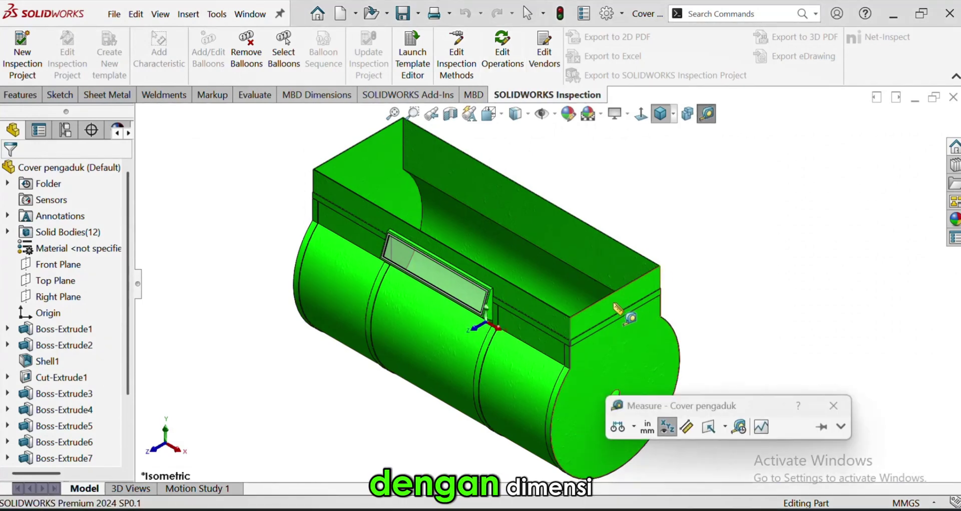
pyautogui.click(600, 306)
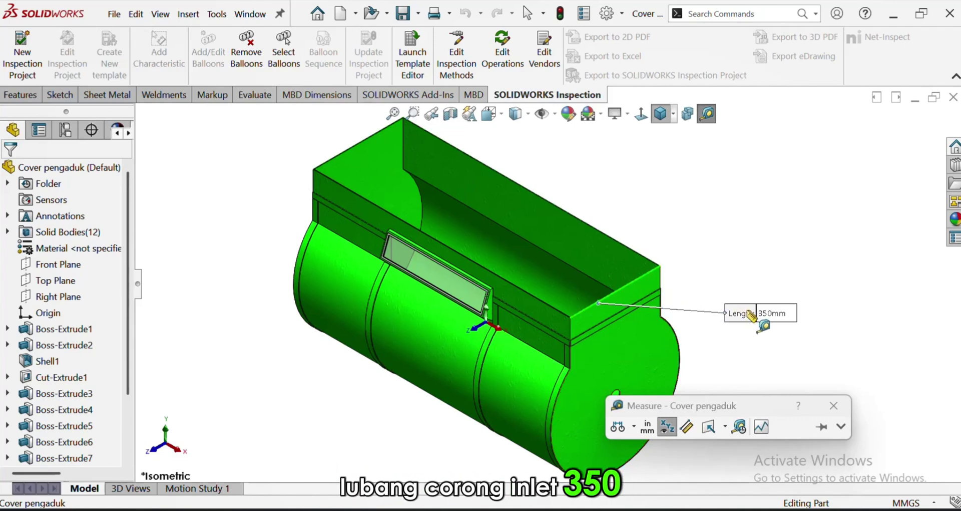
pyautogui.click(725, 277)
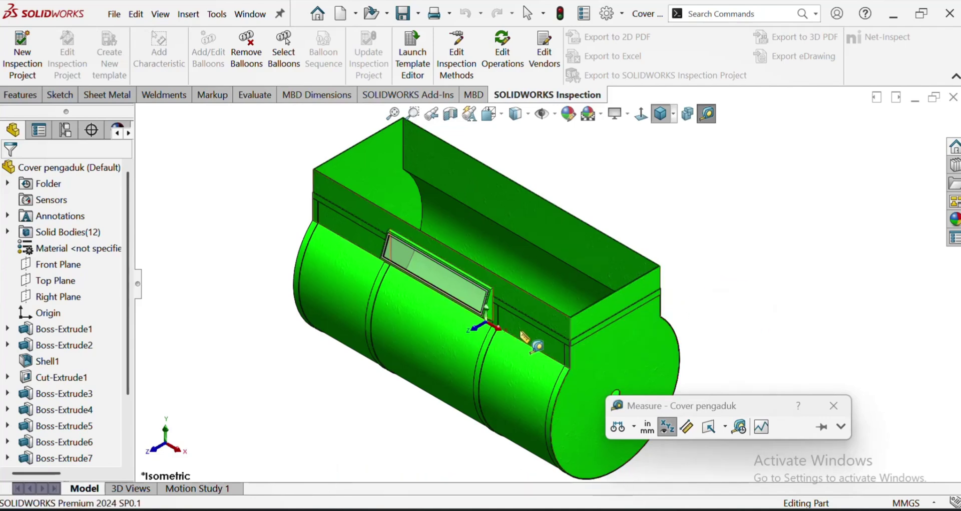
pyautogui.click(538, 300)
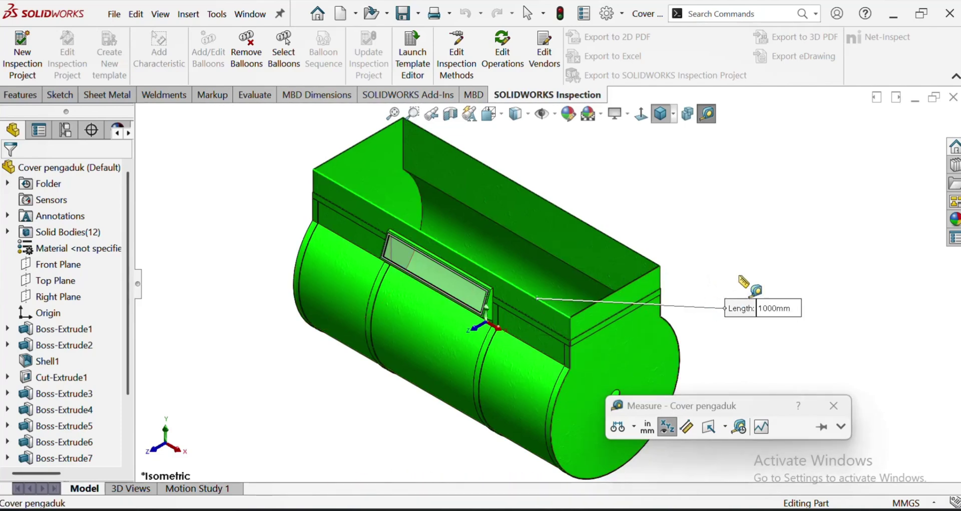
pyautogui.click(702, 333)
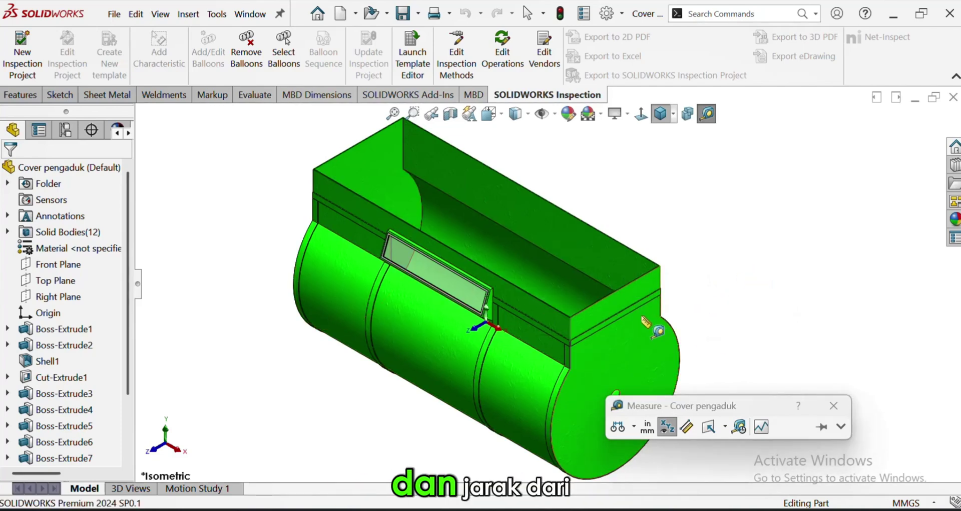
# Measure the distance from the inlet opening's end edge to the shaft hole on the end face, and close the Measure tool.
pyautogui.click(615, 292)
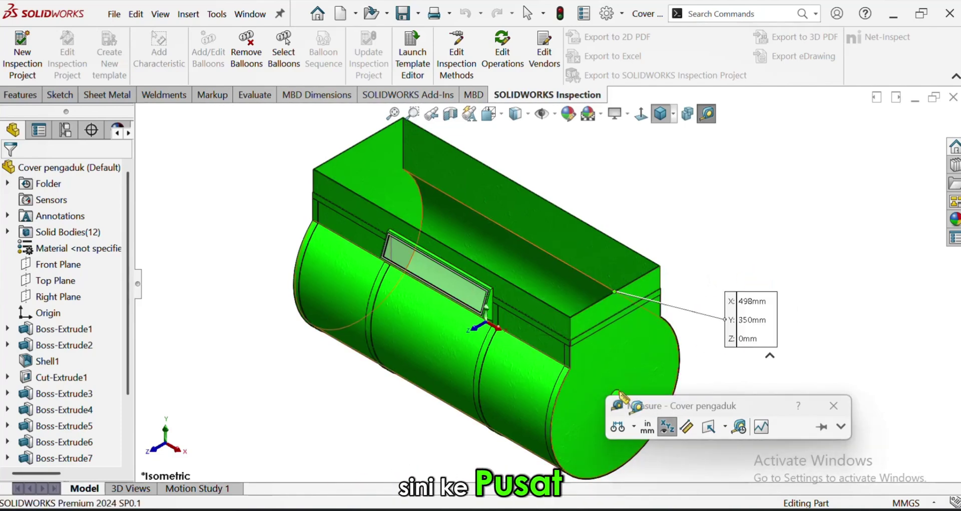
pyautogui.click(618, 391)
pyautogui.scroll(1, 631, 354)
pyautogui.click(710, 306)
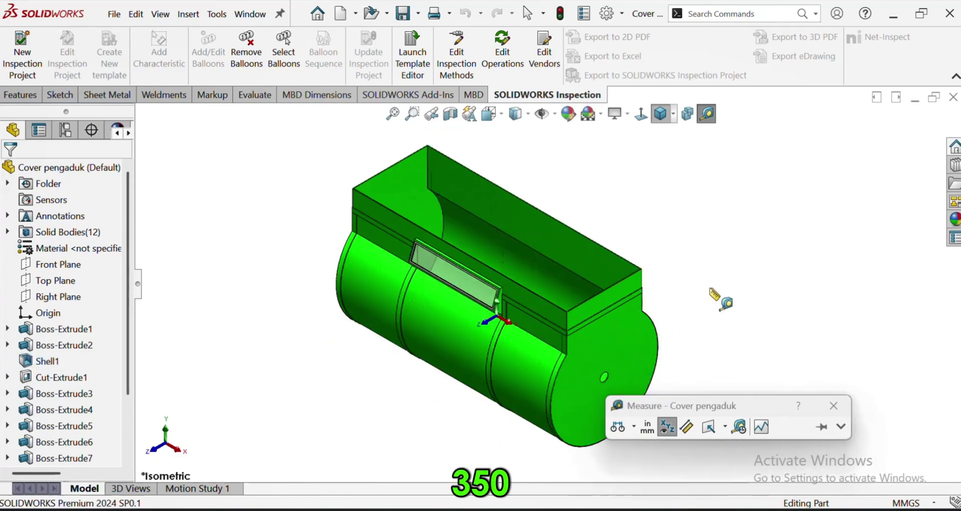
pyautogui.click(833, 405)
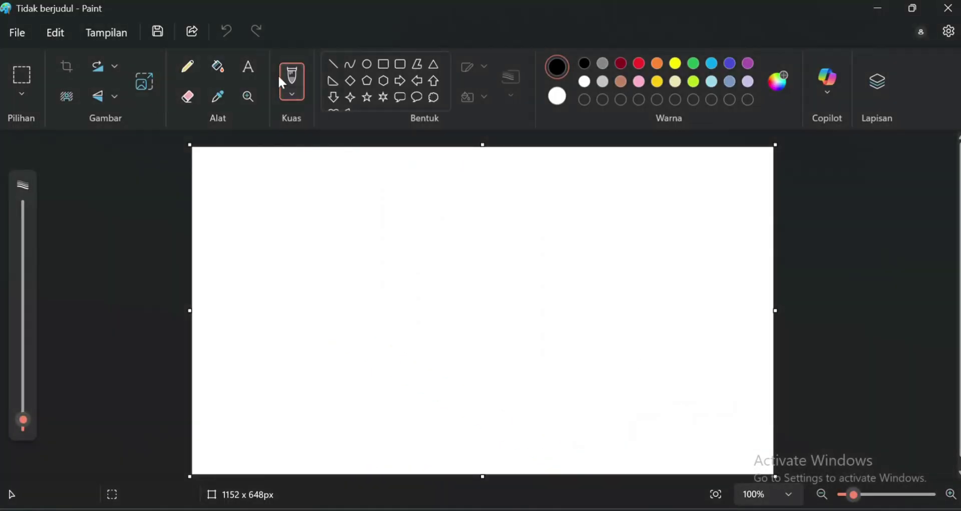
# Switch to Paint and draw an orange circle outline about 126 px in diameter in the upper right half of the canvas.
pyautogui.click(383, 65)
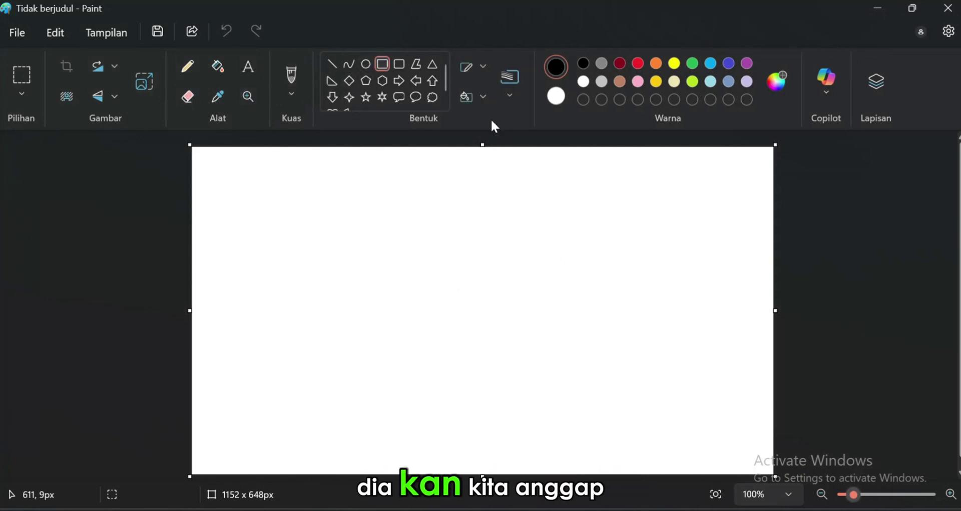
pyautogui.click(656, 66)
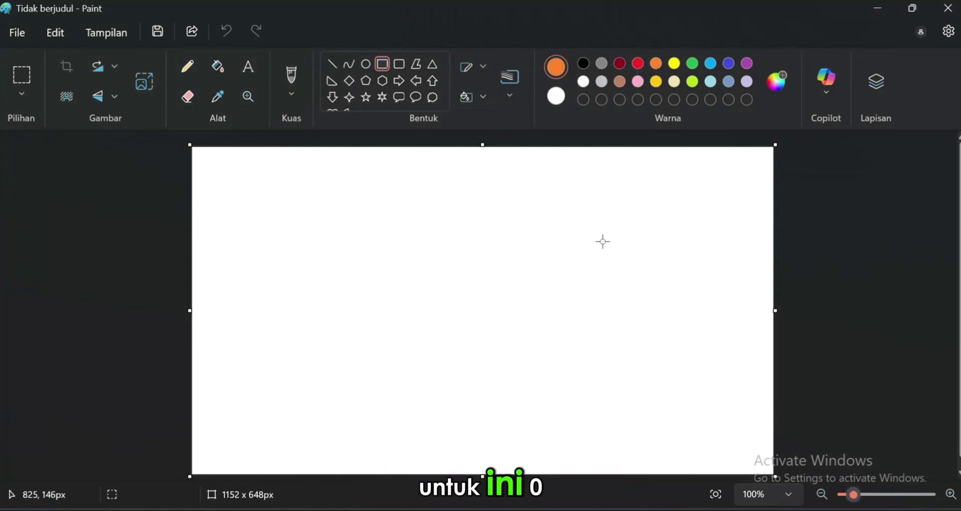
pyautogui.click(367, 65)
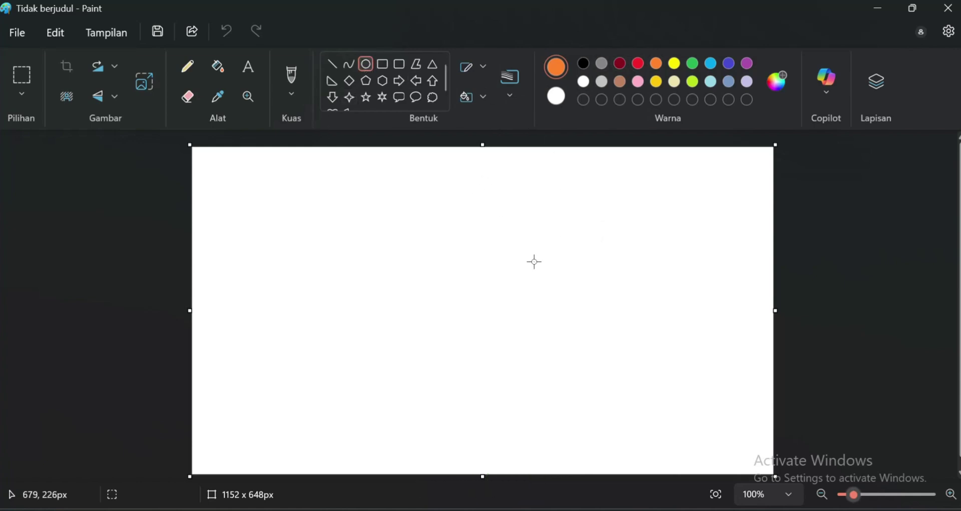
pyautogui.click(517, 93)
pyautogui.click(529, 168)
pyautogui.keyDown('shift'); pyautogui.moveTo(532, 224); pyautogui.dragTo(583, 185); pyautogui.keyUp('shift')
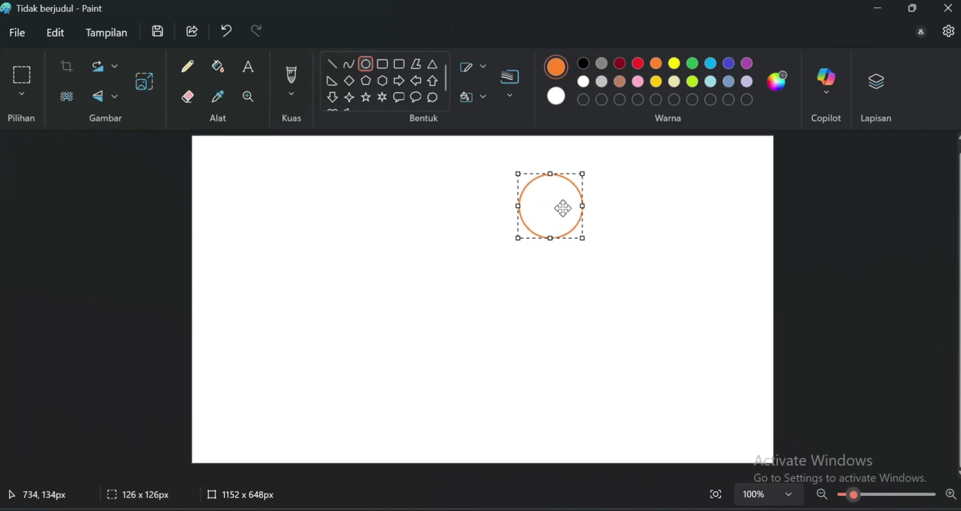
# Move the orange circle slightly to the right on the canvas and deselect it.
pyautogui.keyDown('ctrl'); pyautogui.scroll(2, 566, 217); pyautogui.keyUp('ctrl')
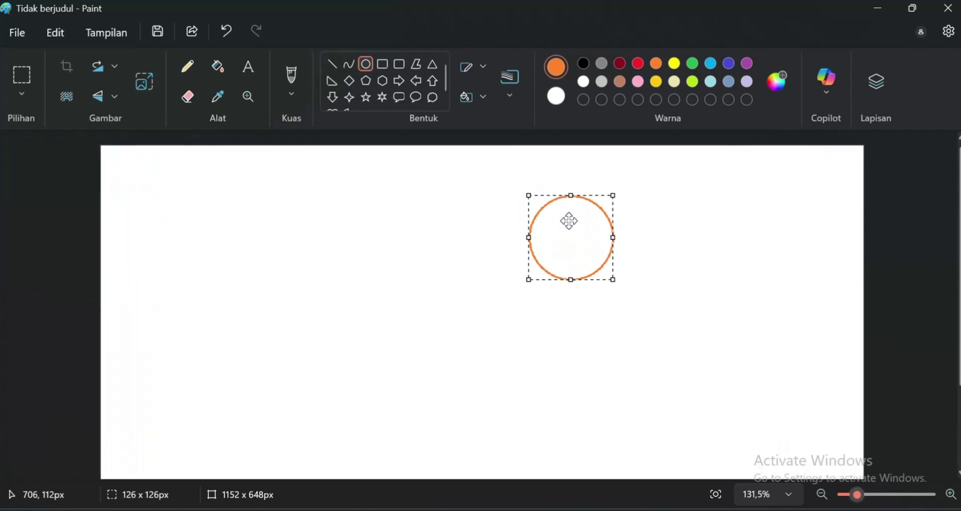
pyautogui.keyDown('ctrl'); pyautogui.scroll(-2, 637, 227); pyautogui.keyUp('ctrl')
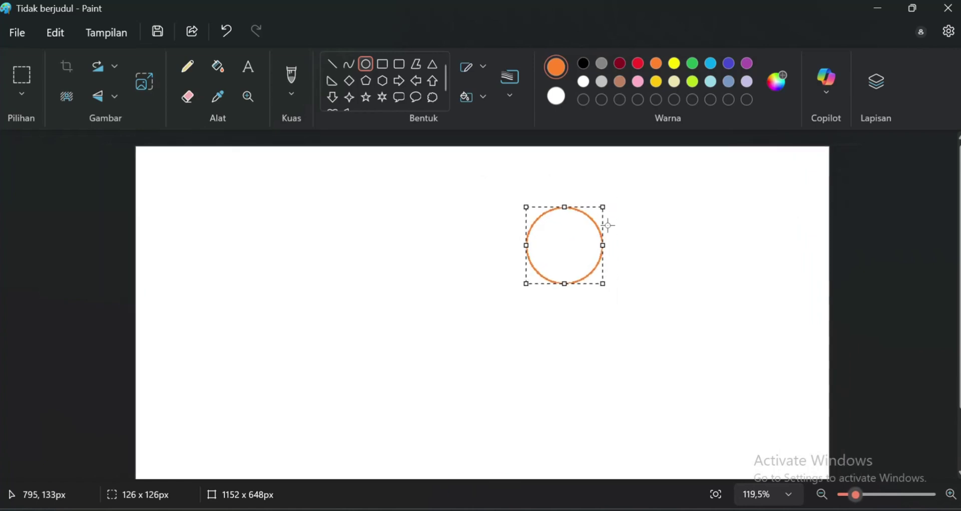
pyautogui.moveTo(587, 260); pyautogui.dragTo(622, 259)
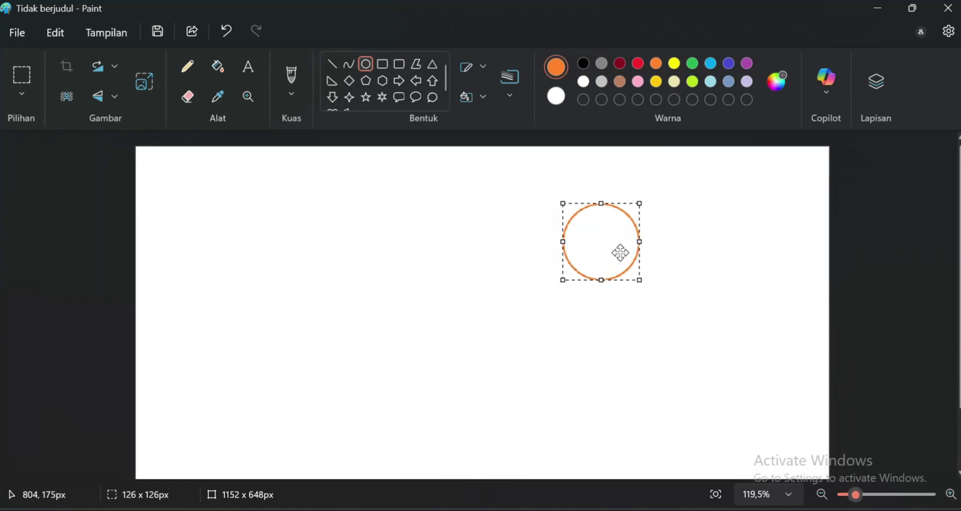
pyautogui.click(689, 249)
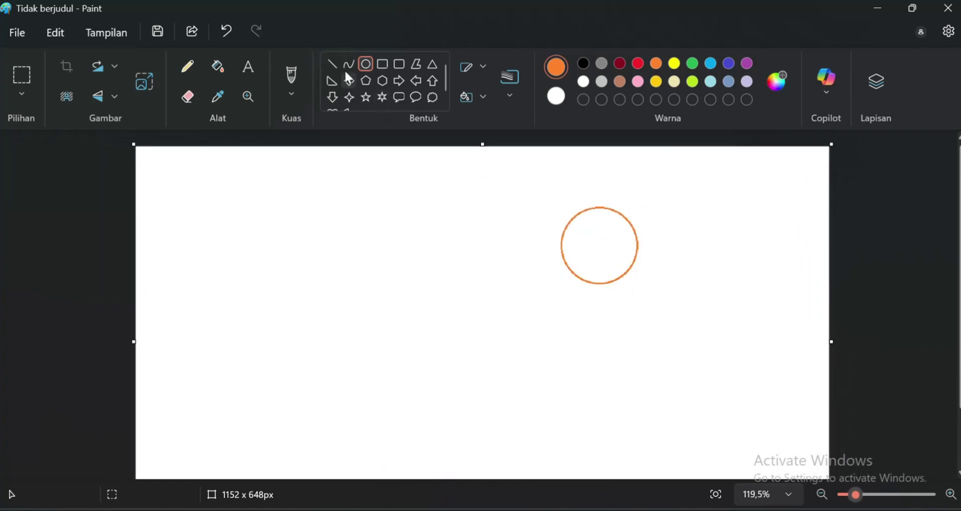
# Draw three orange straight lines forming a rectangular inlet neck on top of the circle.
pyautogui.click(332, 64)
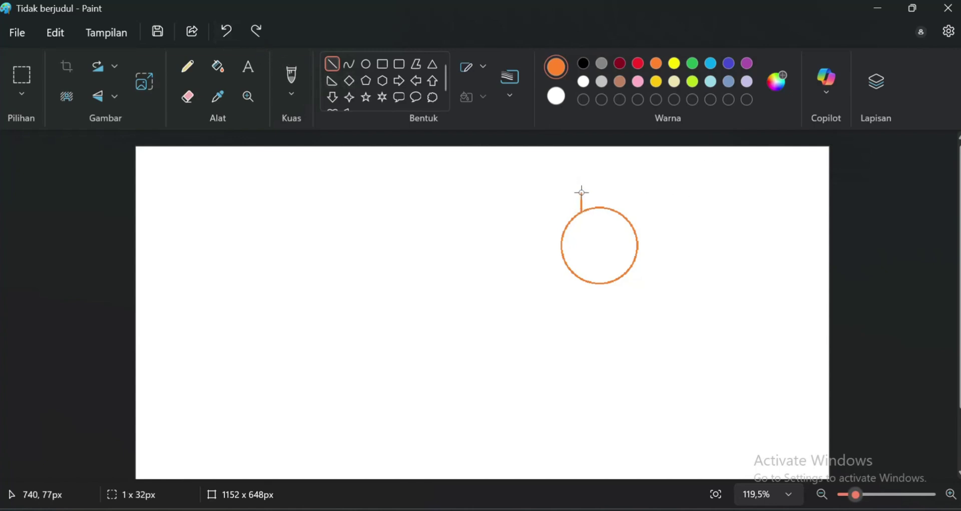
pyautogui.moveTo(582, 192); pyautogui.dragTo(619, 184)
pyautogui.click(545, 174)
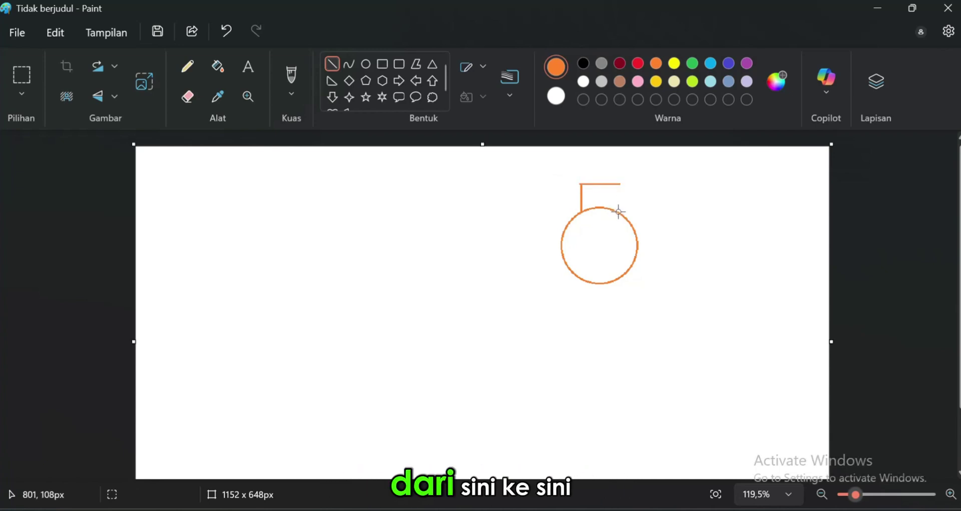
pyautogui.moveTo(619, 211); pyautogui.dragTo(618, 181)
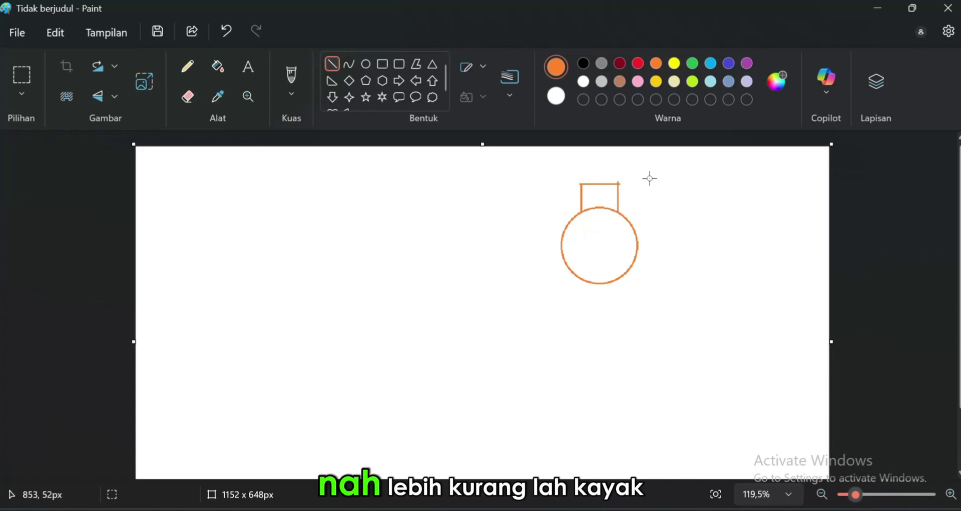
# Erase the circle's arc between the two neck lines so the neck opens into the circle.
pyautogui.scroll(-3, 628, 188)
pyautogui.scroll(3, 621, 197)
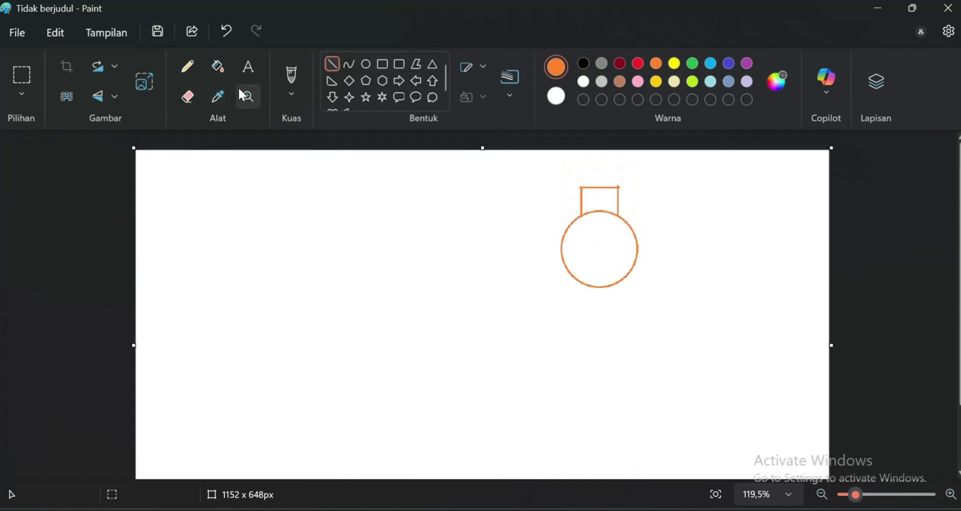
pyautogui.click(188, 96)
pyautogui.keyDown('ctrl'); pyautogui.scroll(2, 643, 216); pyautogui.keyUp('ctrl')
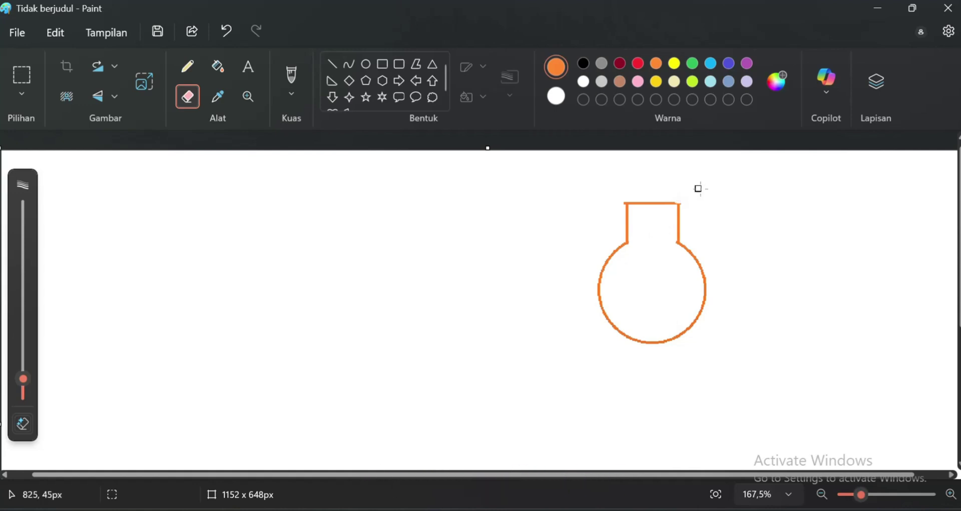
pyautogui.keyDown('ctrl'); pyautogui.scroll(-1, 696, 192); pyautogui.keyUp('ctrl')
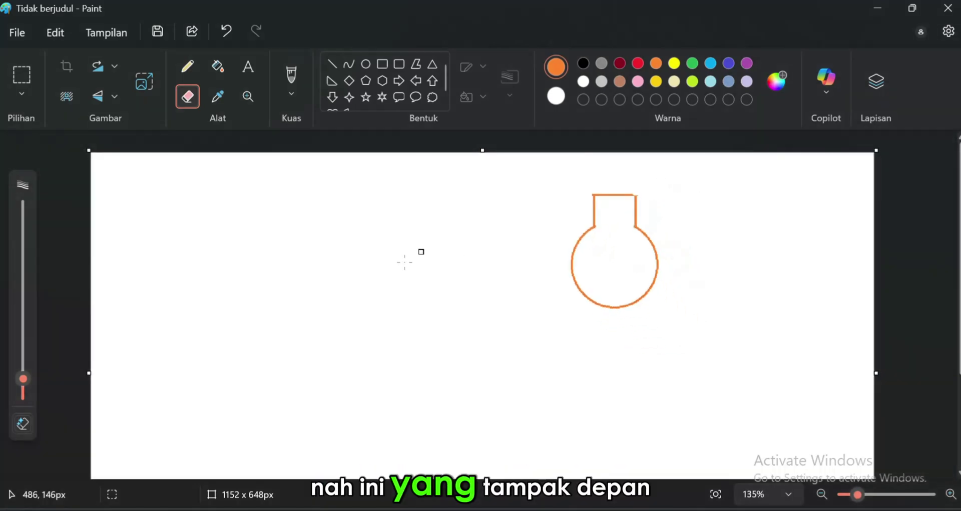
# Add a red text label "D 500" in Book Antiqua 12 and place it to the right of the circle.
pyautogui.click(248, 69)
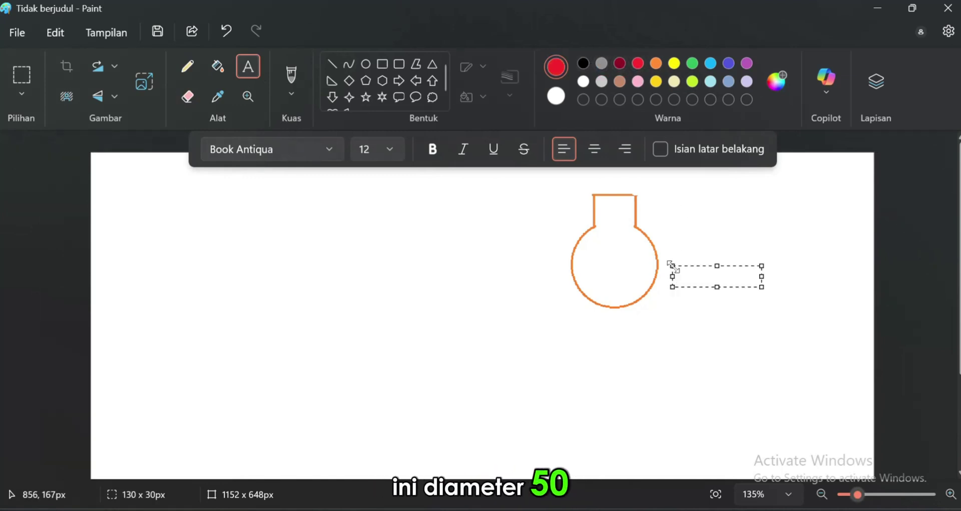
pyautogui.write('00')
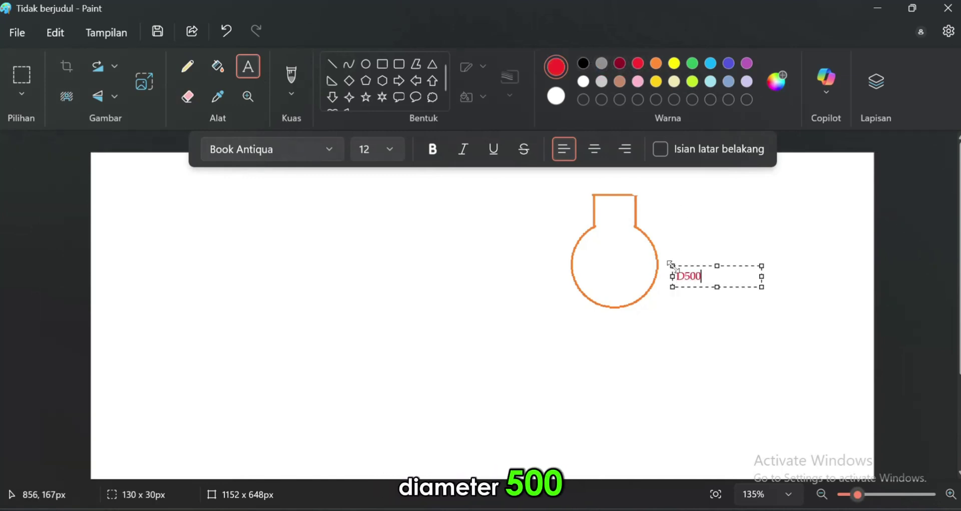
pyautogui.press('Home')
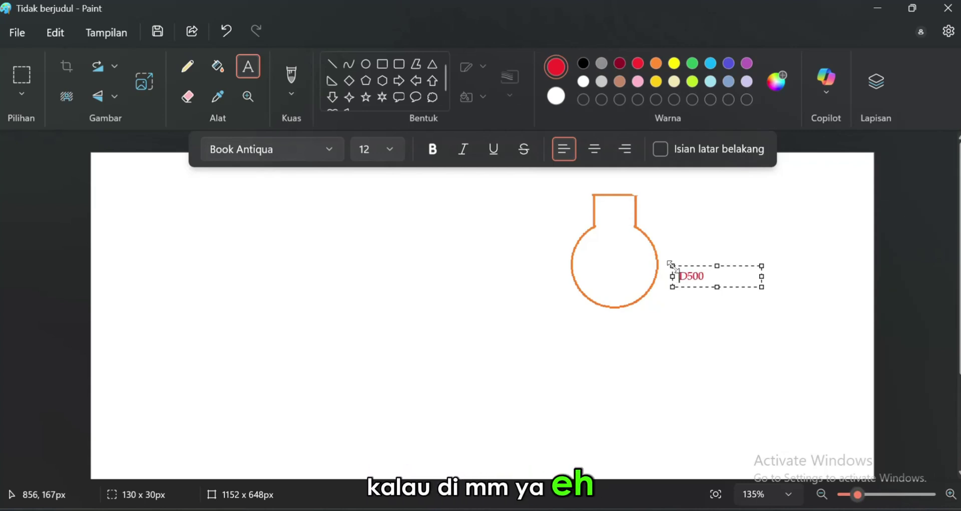
pyautogui.press('Right')
pyautogui.press('Right')
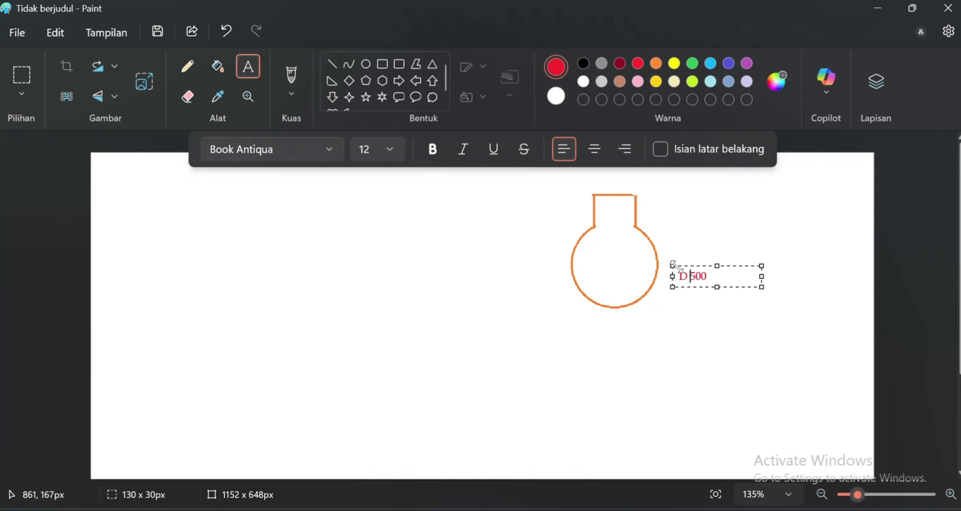
pyautogui.moveTo(697, 268); pyautogui.dragTo(744, 246)
pyautogui.click(749, 271)
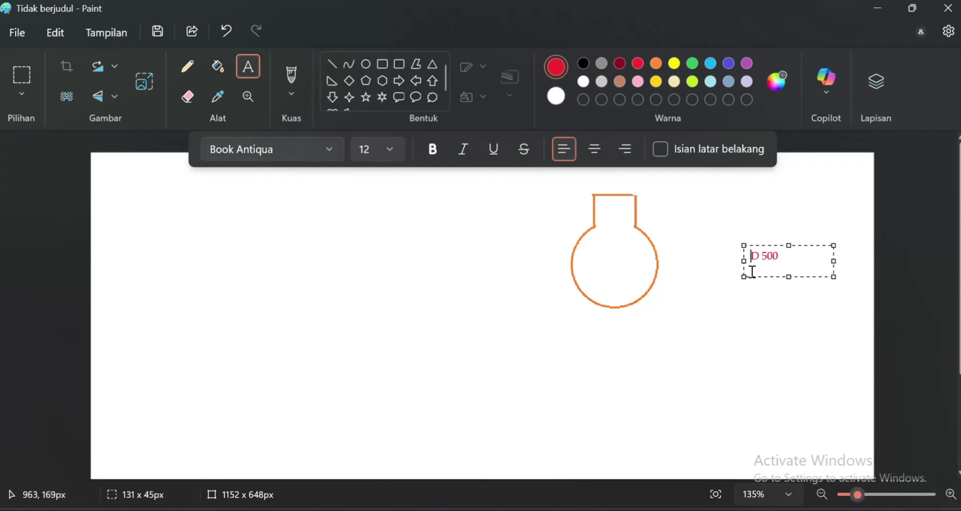
pyautogui.click(726, 331)
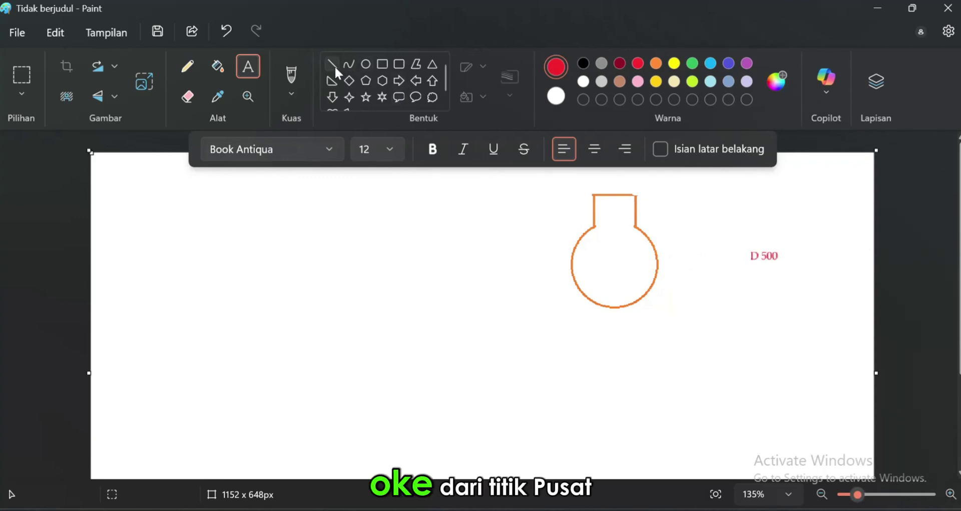
# Draw a thin red vertical line from the middle of the neck's top edge to the circle's centre.
pyautogui.click(332, 66)
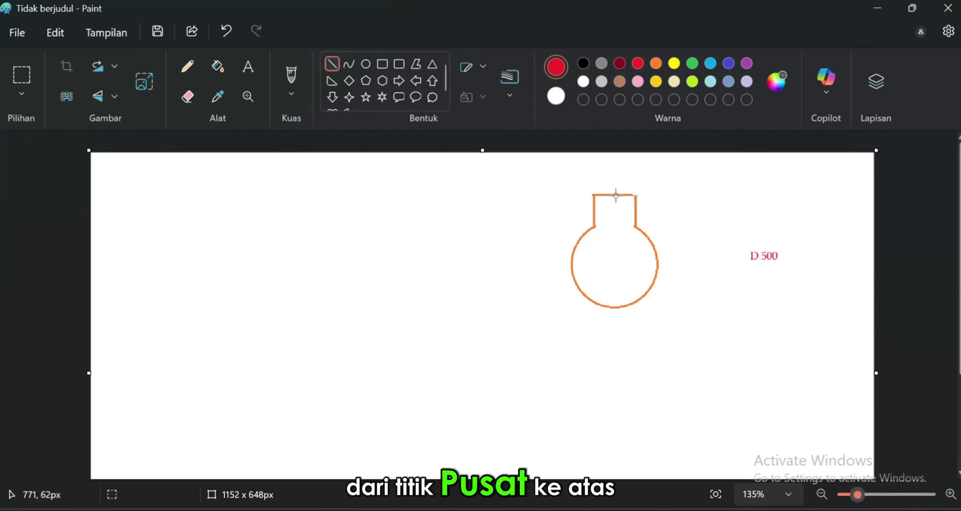
pyautogui.moveTo(616, 195); pyautogui.dragTo(616, 195)
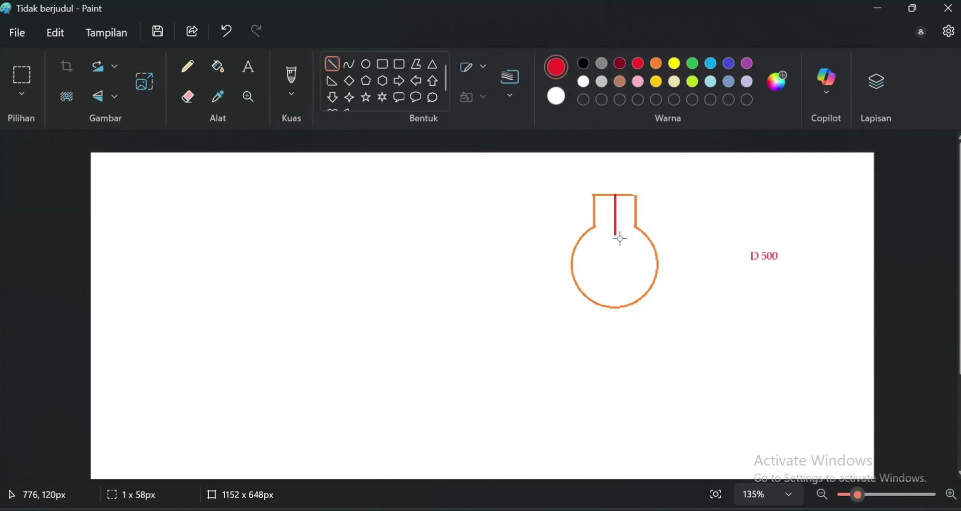
pyautogui.moveTo(620, 265); pyautogui.dragTo(620, 268)
pyautogui.click(511, 89)
pyautogui.click(508, 131)
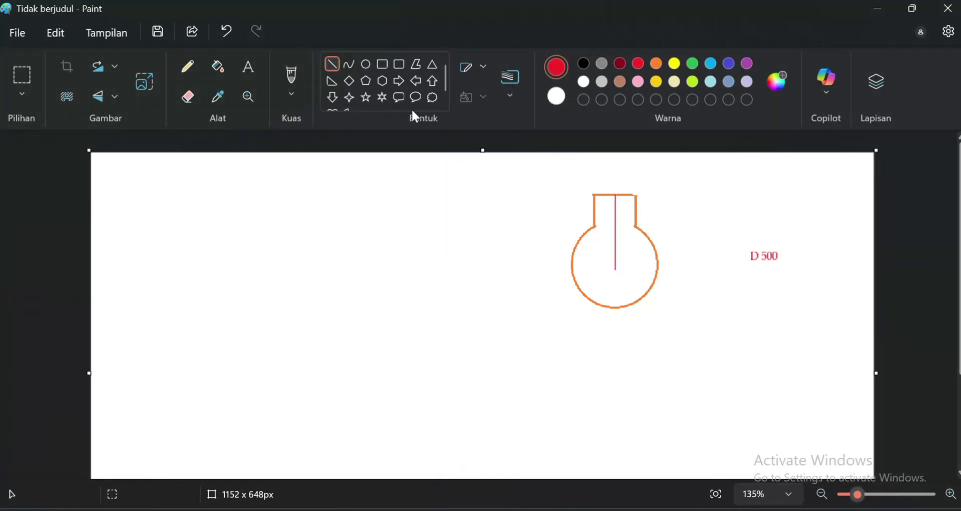
# Add a red text label "350" in Book Antiqua 10 just right of the vertical red line inside the circle.
pyautogui.click(246, 69)
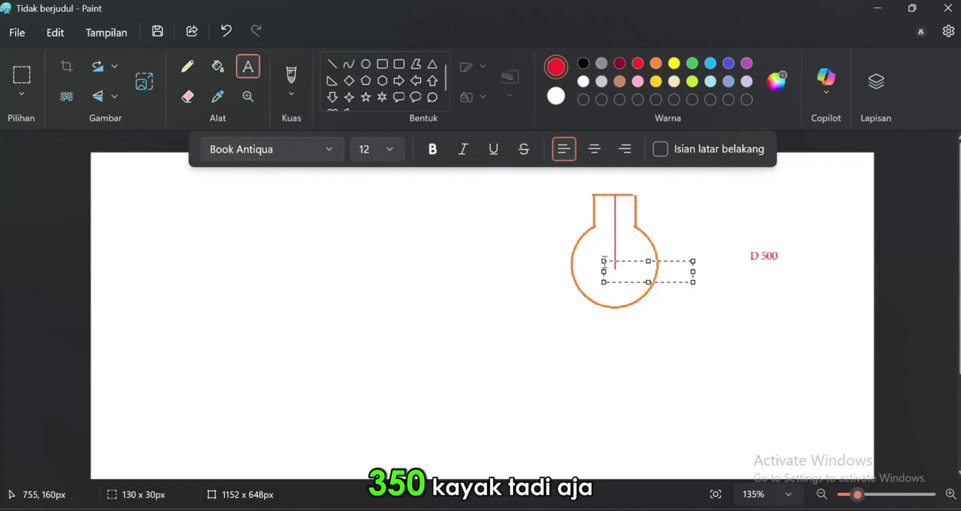
pyautogui.write('50')
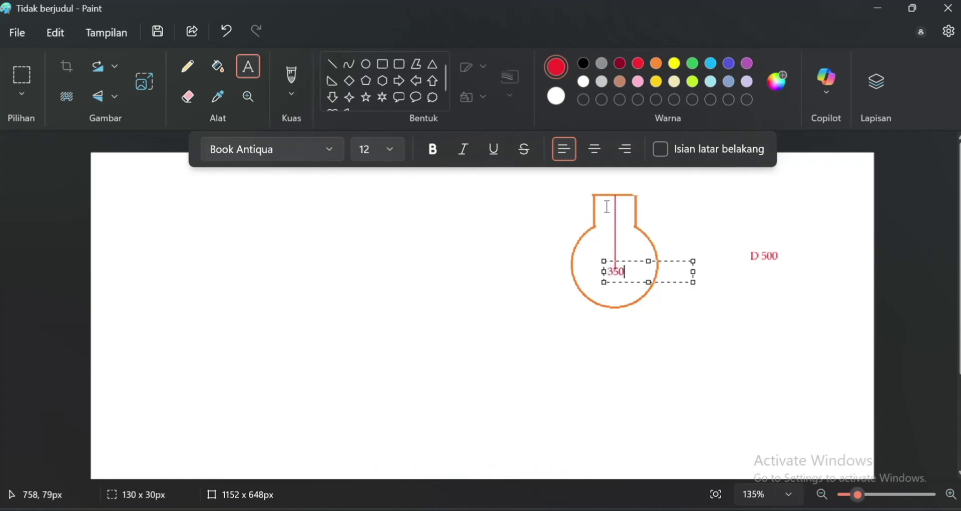
pyautogui.hotkey('ctrl', 'a')
pyautogui.click(389, 148)
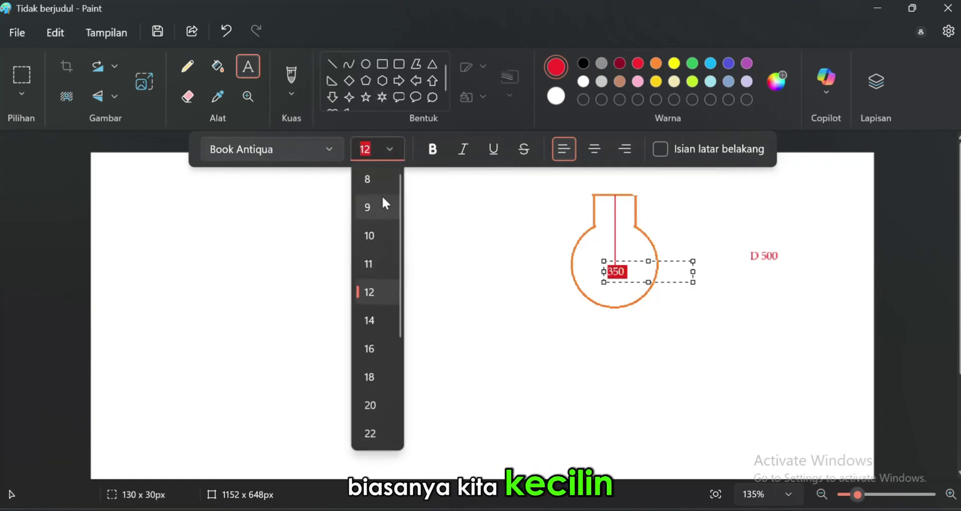
pyautogui.click(370, 236)
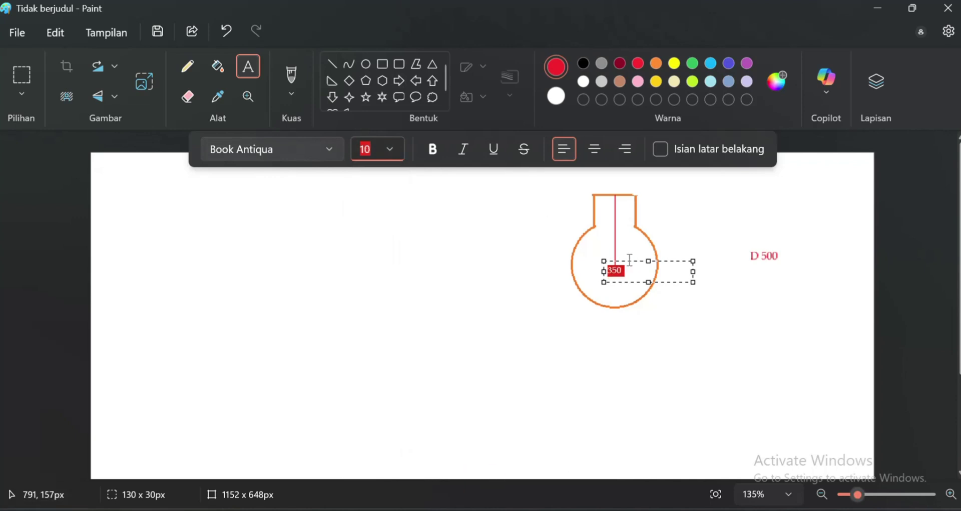
pyautogui.moveTo(622, 260); pyautogui.dragTo(628, 245)
pyautogui.click(665, 226)
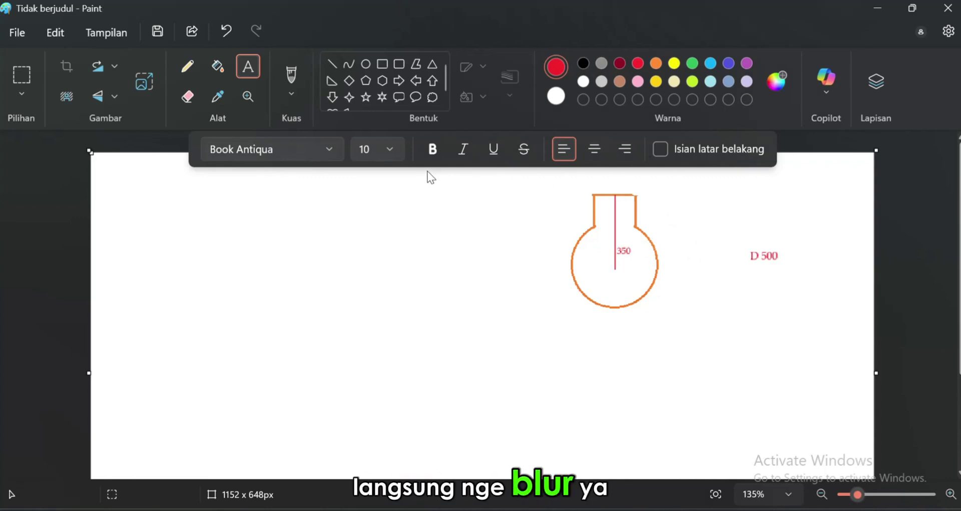
# Add a second red "350" label in Book Antiqua 10 just above the inlet neck's top edge.
pyautogui.click(606, 184)
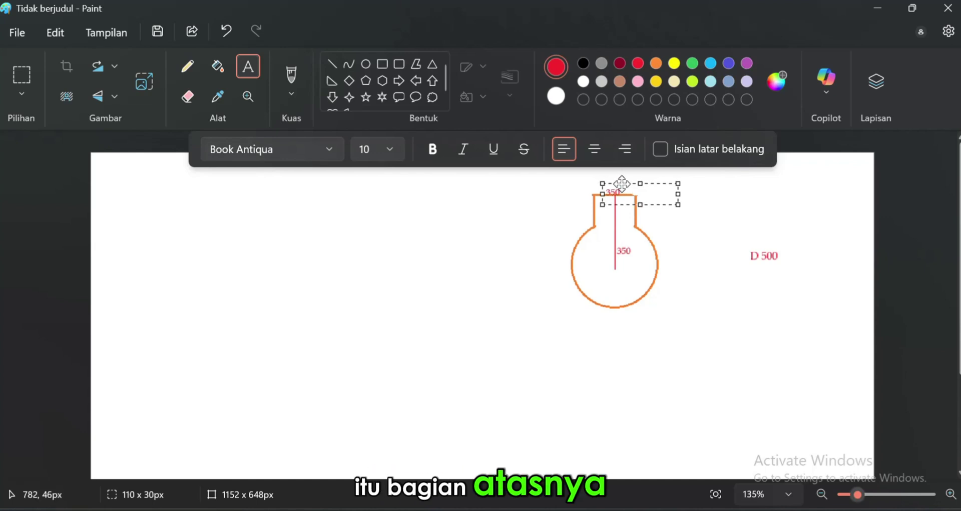
pyautogui.moveTo(626, 184); pyautogui.dragTo(619, 178)
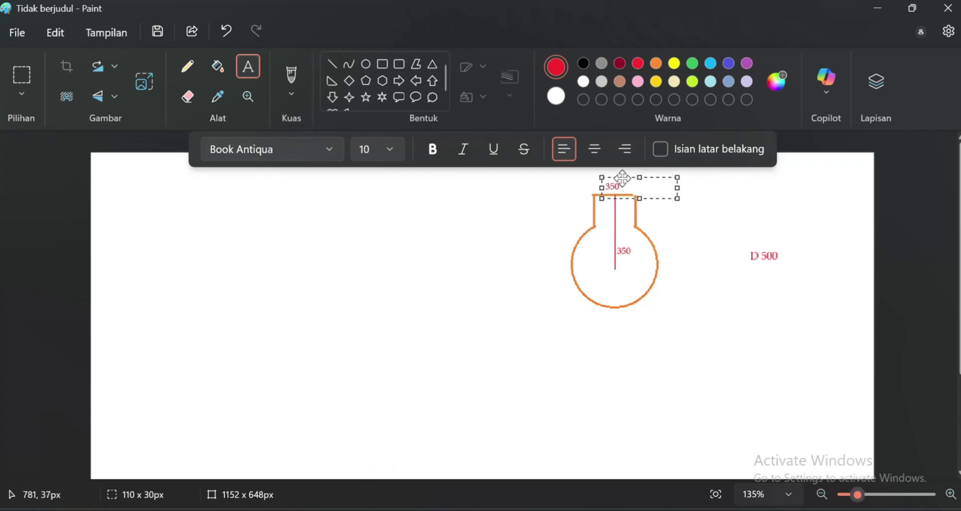
pyautogui.click(675, 266)
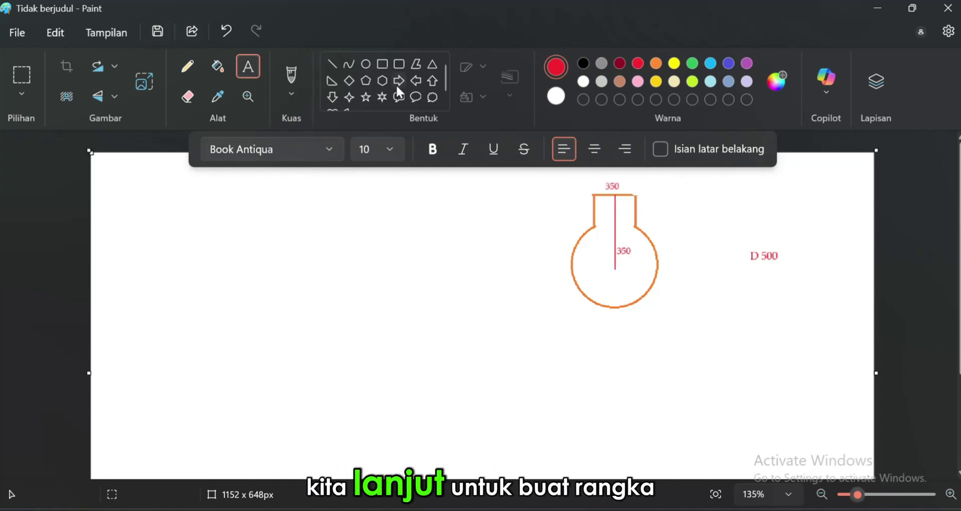
# Draw two black rectangles in the canvas's upper-left area, the lower one offset to the right and about 117 x 21 px.
pyautogui.click(366, 63)
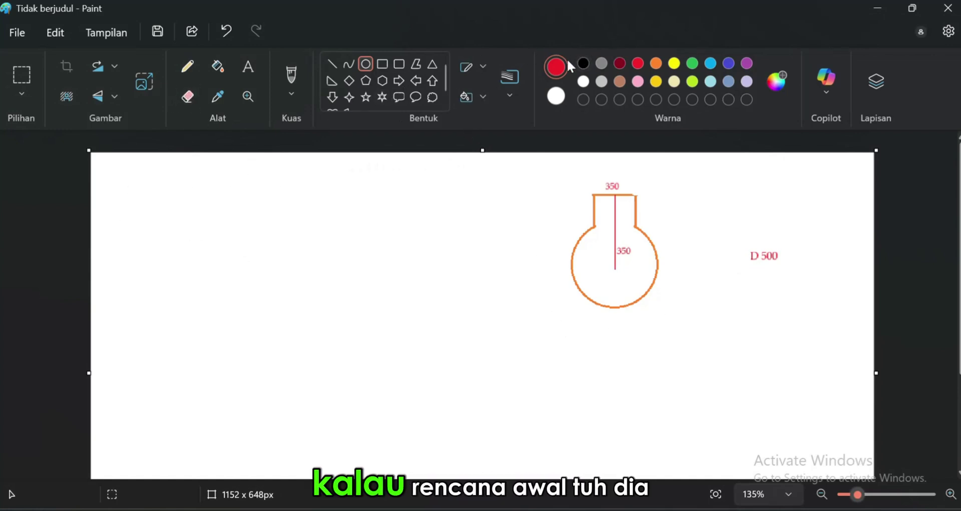
pyautogui.click(582, 63)
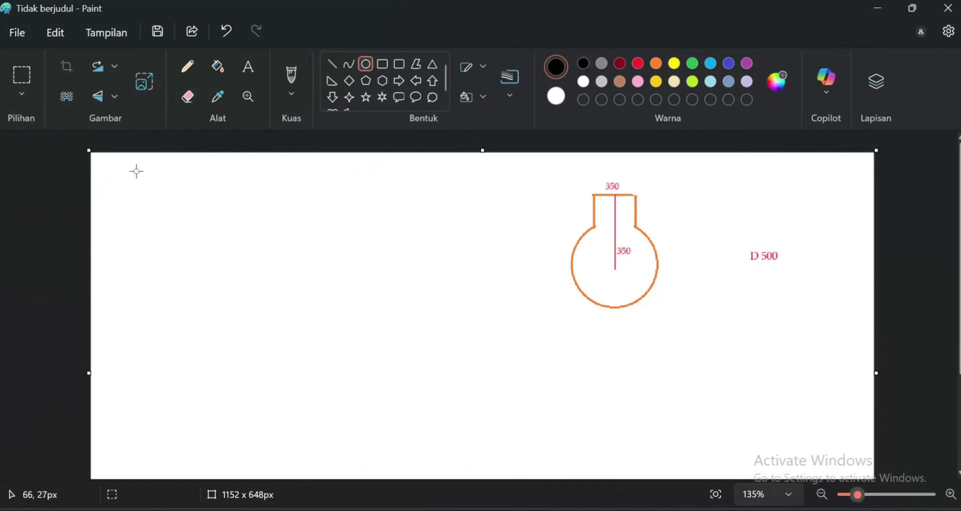
pyautogui.moveTo(134, 171); pyautogui.dragTo(175, 196)
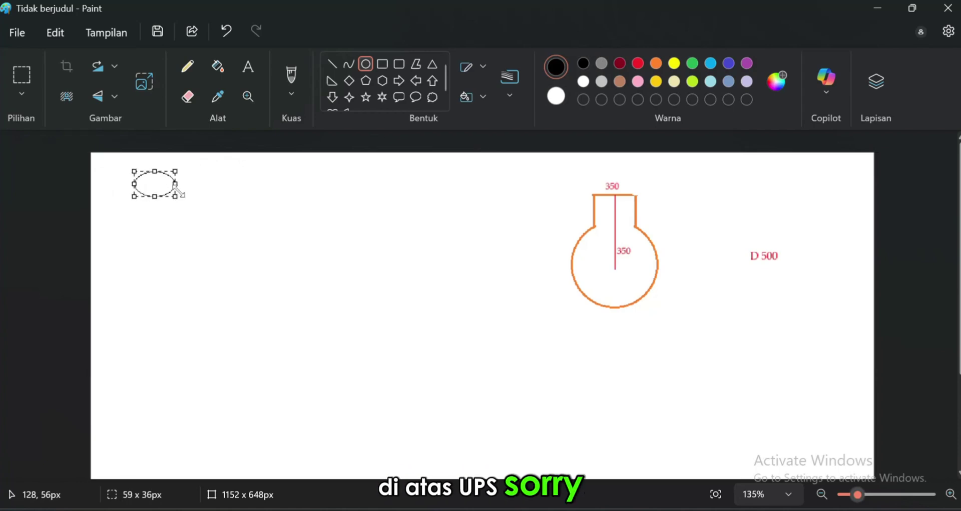
pyautogui.press('Delete')
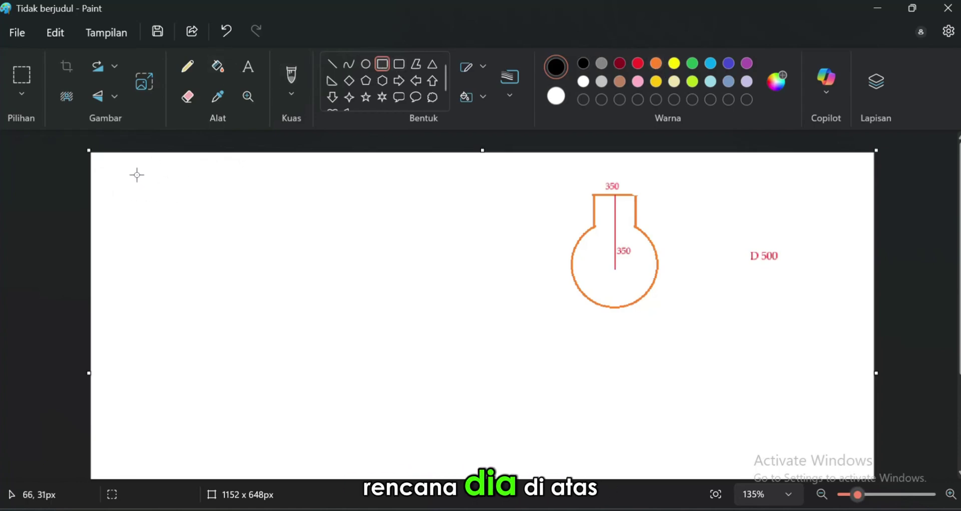
pyautogui.moveTo(136, 175); pyautogui.dragTo(270, 228)
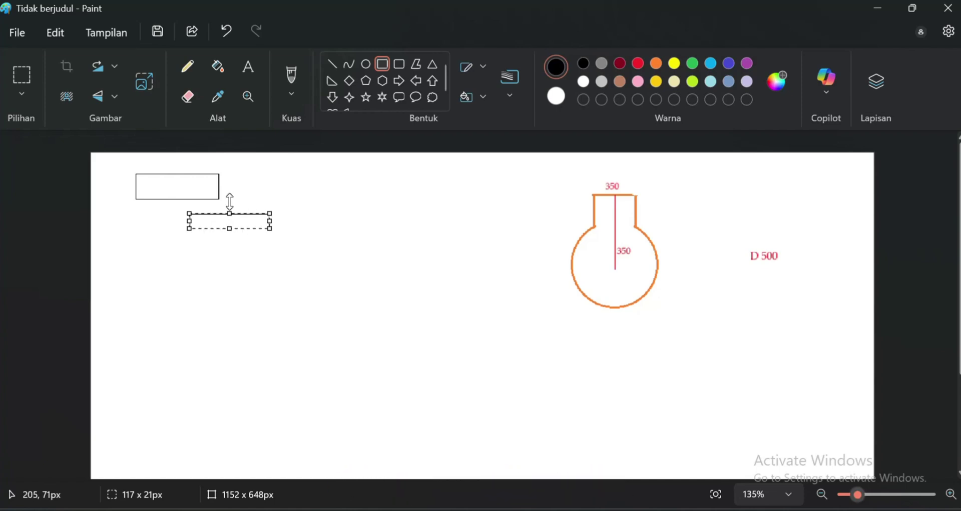
pyautogui.click(131, 229)
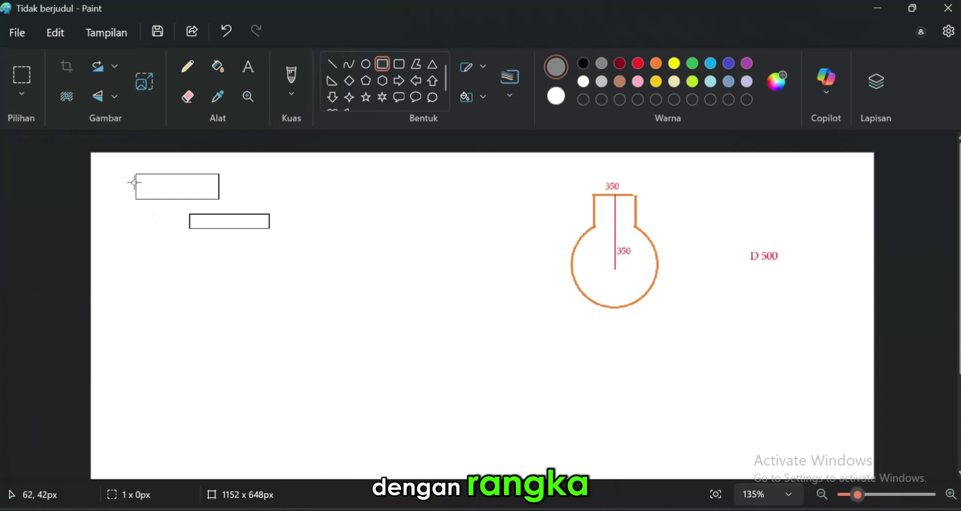
pyautogui.moveTo(134, 182); pyautogui.dragTo(138, 232)
pyautogui.moveTo(125, 226); pyautogui.dragTo(125, 227)
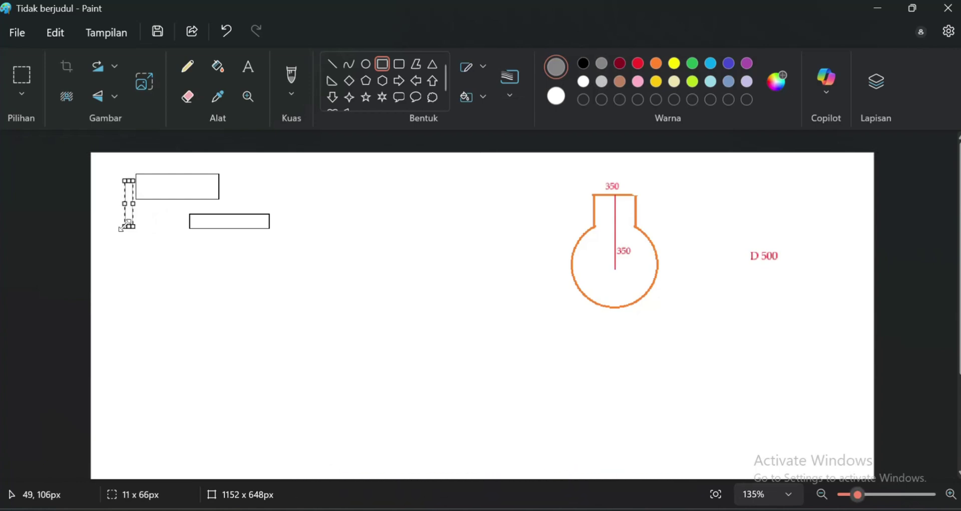
pyautogui.press('Delete')
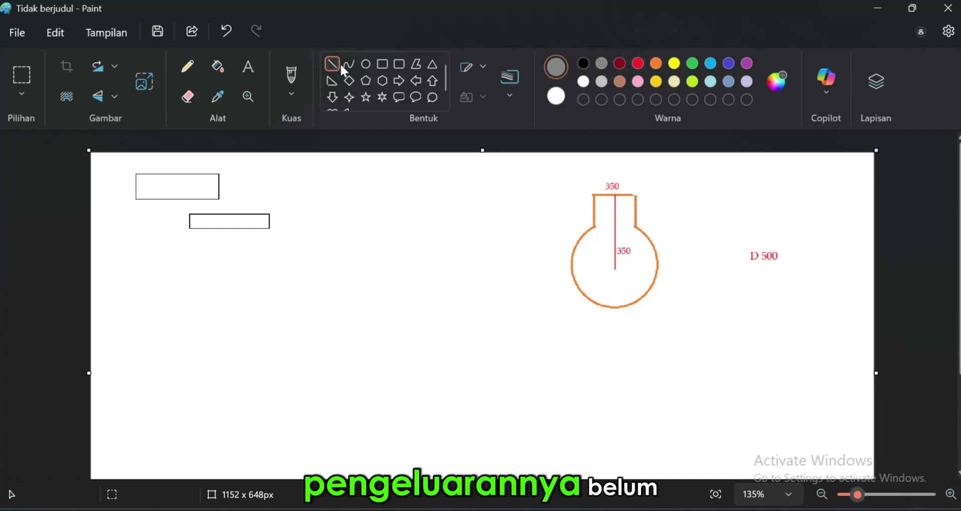
# Draw three orange straight lines forming a small rectangular outlet below the circle, and switch the drawing colour to light blue.
pyautogui.click(655, 65)
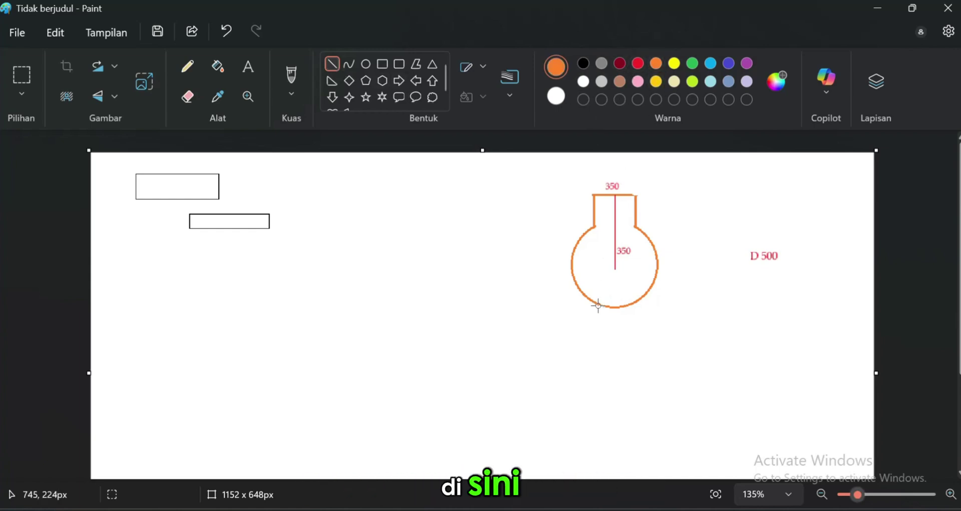
pyautogui.moveTo(597, 303); pyautogui.dragTo(598, 324)
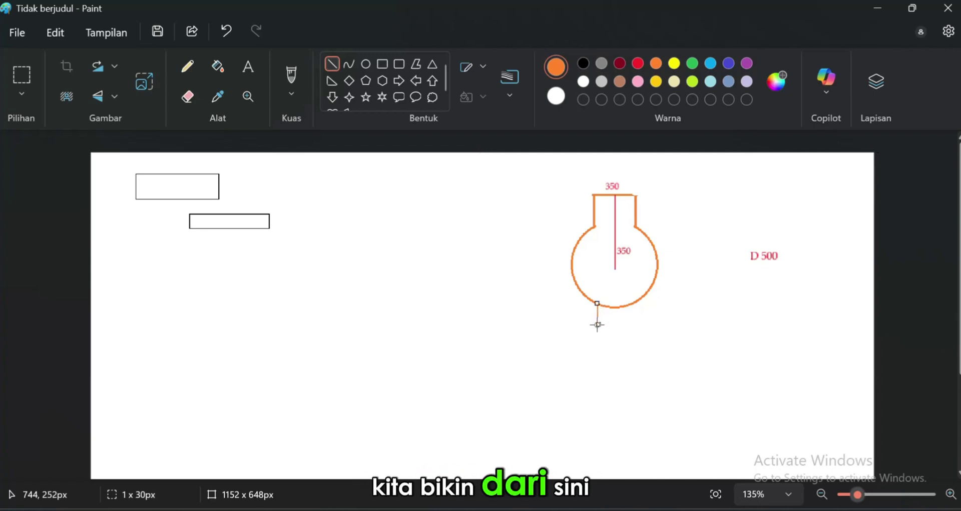
pyautogui.click(632, 322)
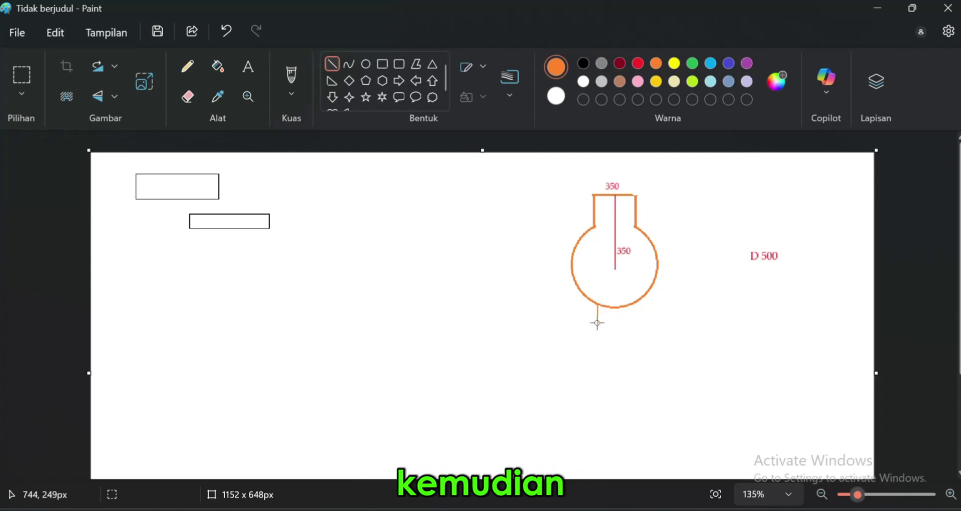
pyautogui.moveTo(597, 322); pyautogui.dragTo(629, 323)
pyautogui.click(678, 317)
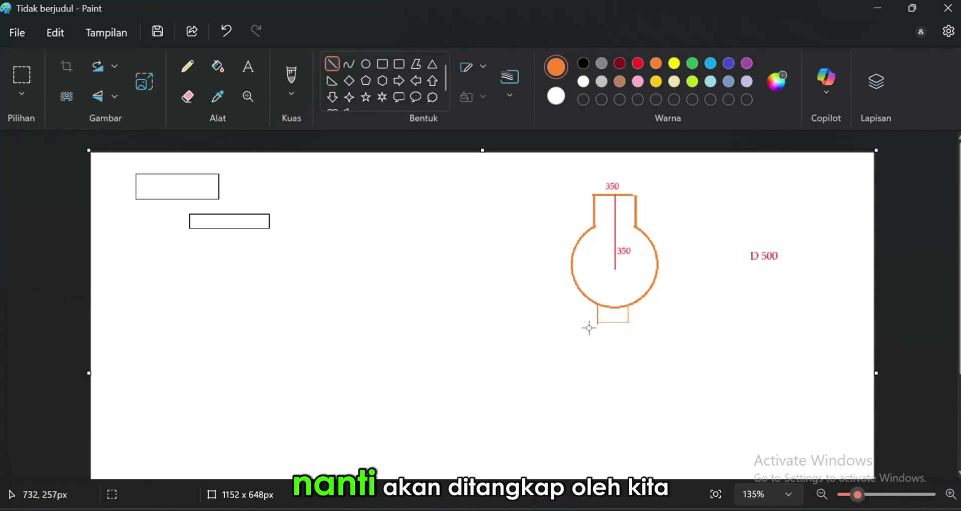
pyautogui.click(673, 59)
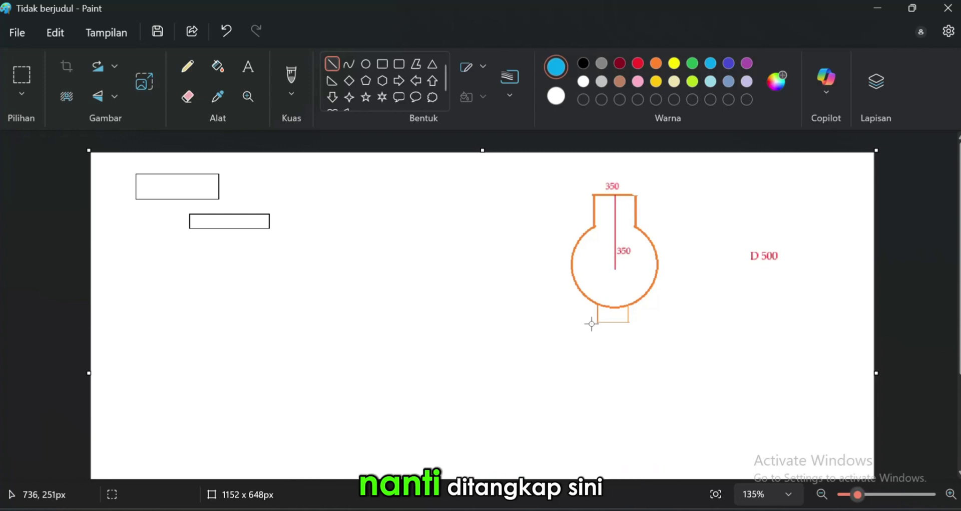
pyautogui.moveTo(591, 321)
pyautogui.mouseDown()
pyautogui.moveTo(592, 342)
pyautogui.moveTo(598, 325)
pyautogui.mouseUp()
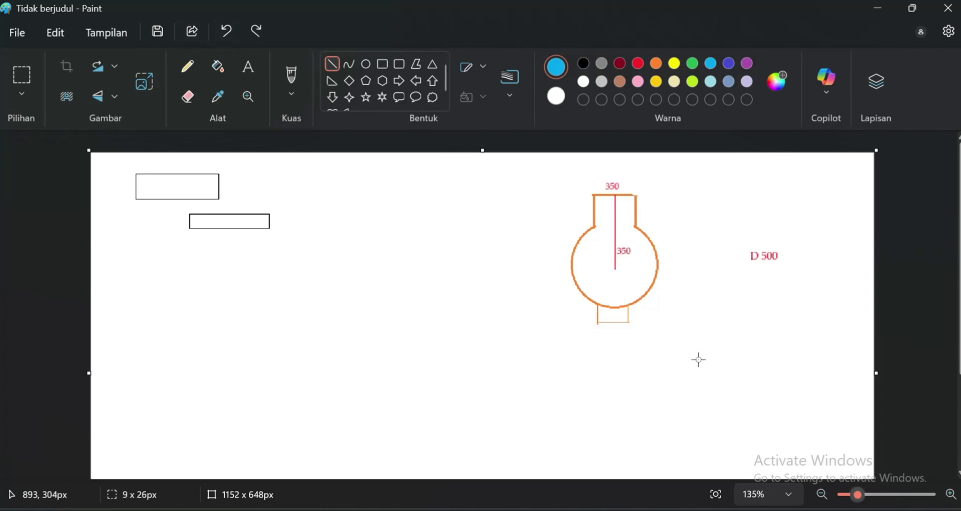
pyautogui.keyDown('ctrl'); pyautogui.scroll(5, 698, 359); pyautogui.keyUp('ctrl')
pyautogui.moveTo(793, 361); pyautogui.dragTo(757, 344)
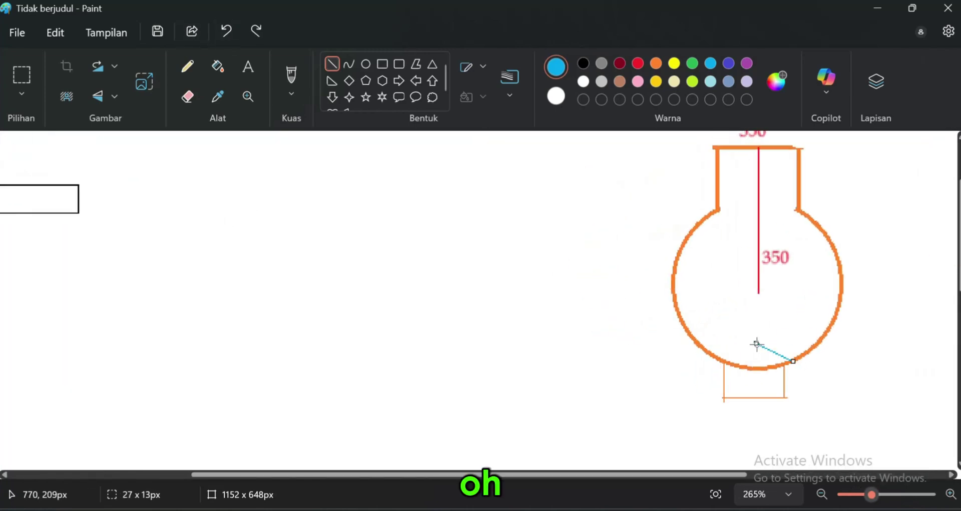
pyautogui.hotkey('ctrl', 'z')
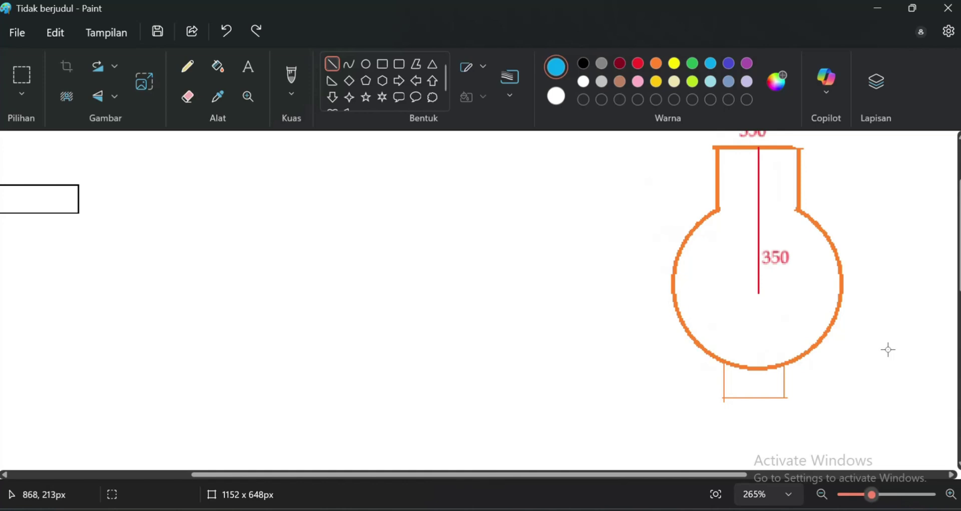
pyautogui.keyDown('ctrl'); pyautogui.scroll(-2, 641, 281); pyautogui.keyUp('ctrl')
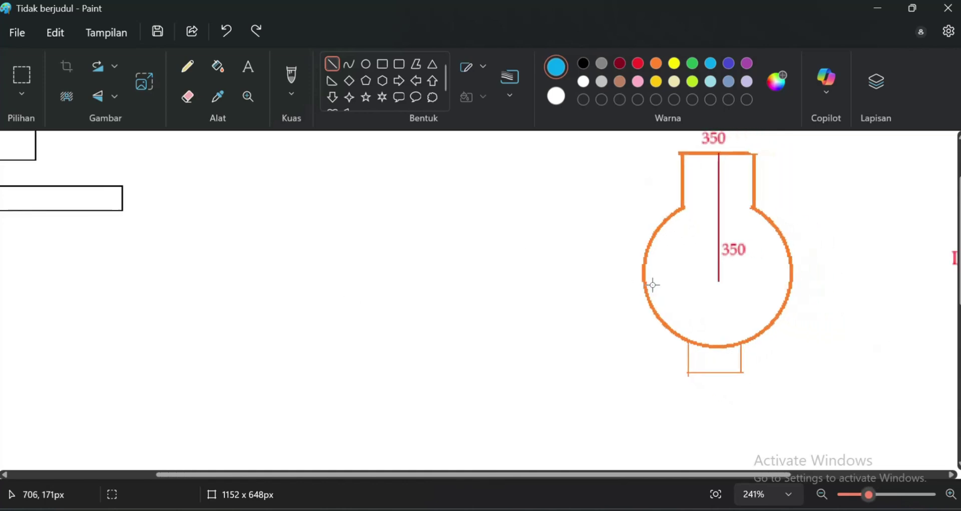
pyautogui.click(249, 96)
pyautogui.click(802, 340)
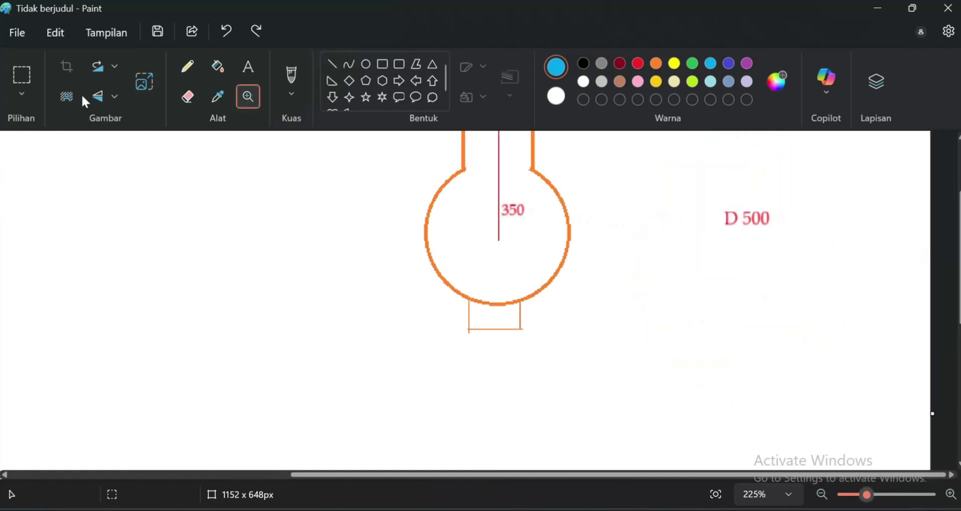
pyautogui.click(332, 67)
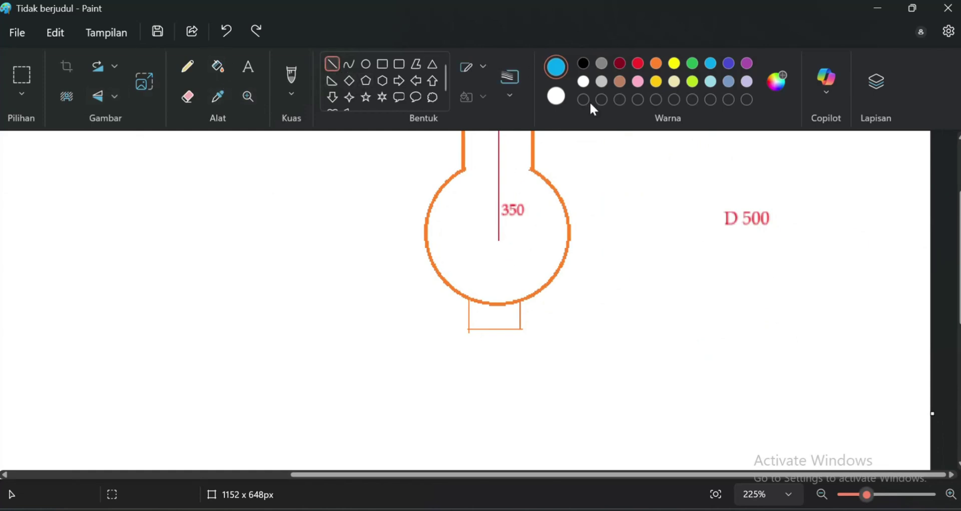
pyautogui.scroll(-2, 451, 358)
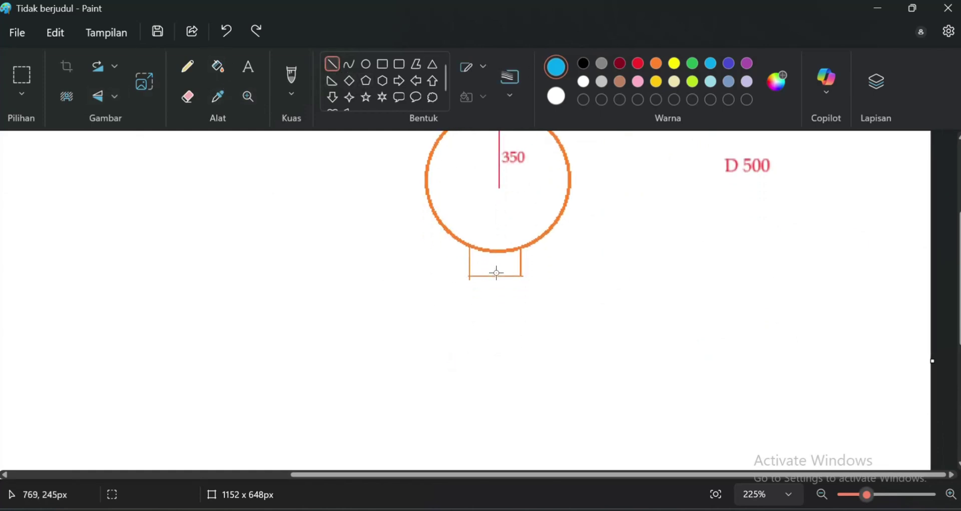
pyautogui.moveTo(453, 277)
pyautogui.mouseDown()
pyautogui.moveTo(543, 272)
pyautogui.moveTo(452, 277)
pyautogui.mouseUp()
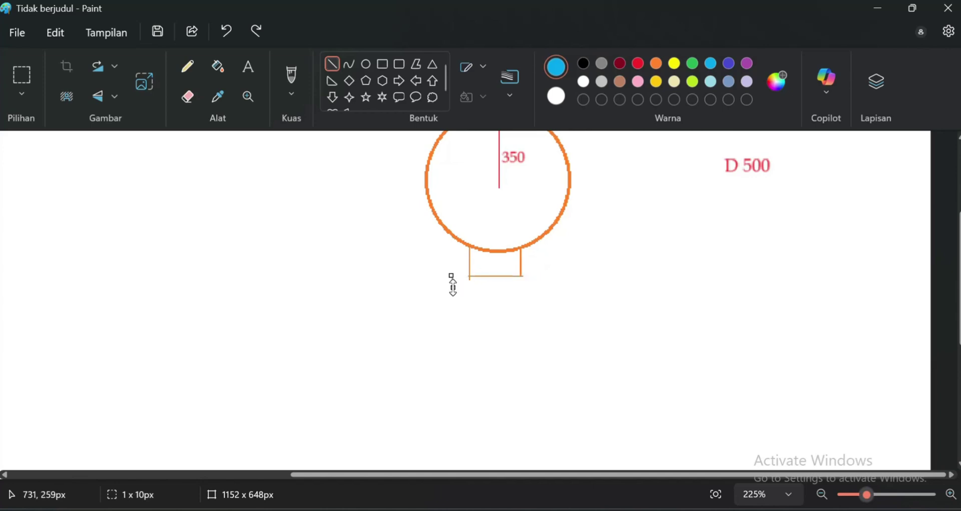
pyautogui.click(479, 292)
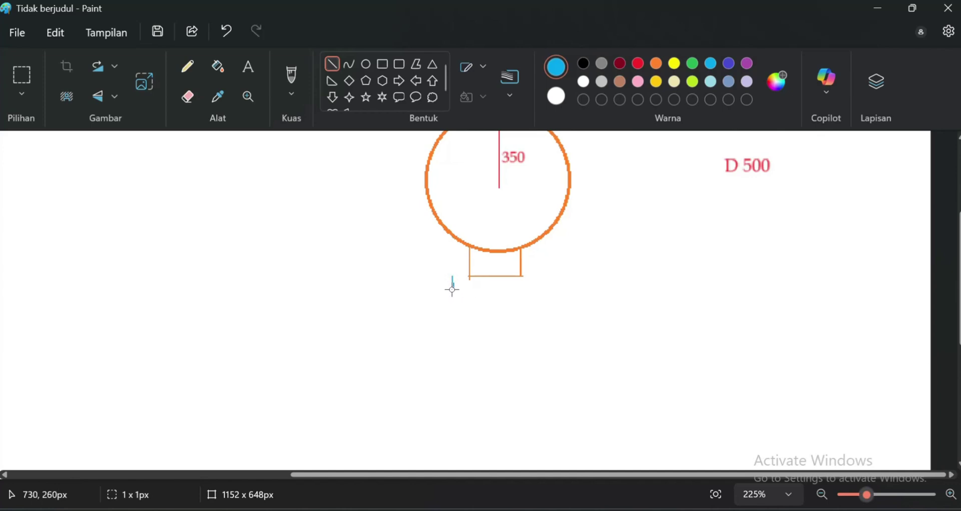
pyautogui.moveTo(452, 289); pyautogui.dragTo(542, 288)
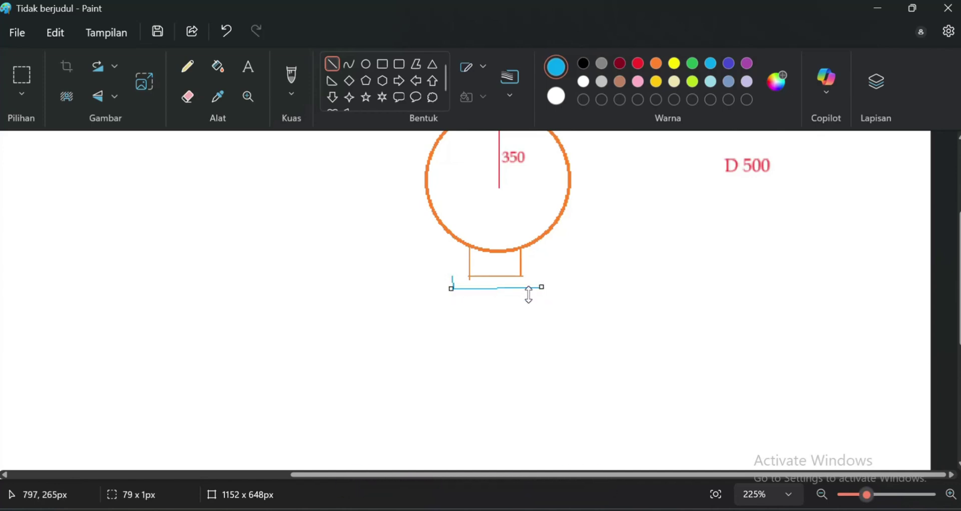
pyautogui.hotkey('ctrl', 'z')
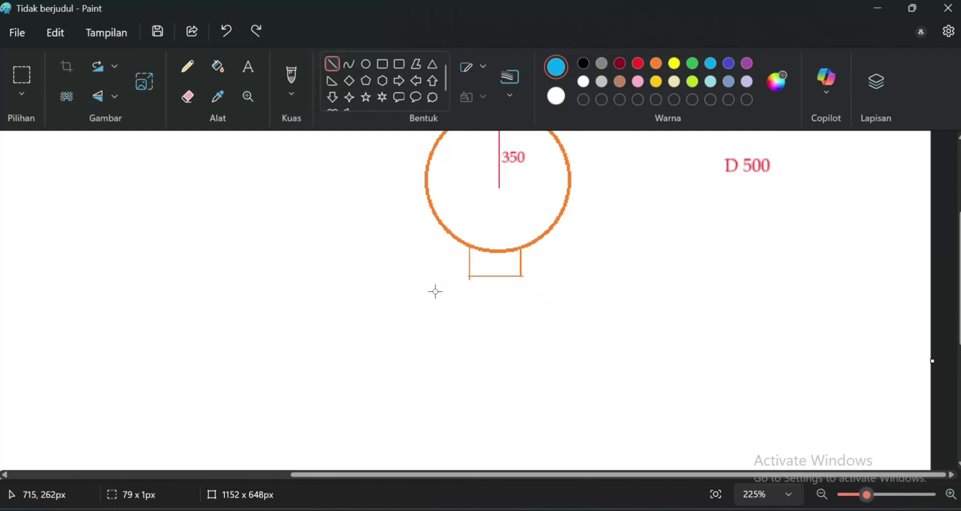
# Draw four light-blue straight lines forming a funnel-shaped trapezoid, wider at its top, below the orange outlet.
pyautogui.moveTo(442, 297); pyautogui.dragTo(522, 297)
pyautogui.click(454, 303)
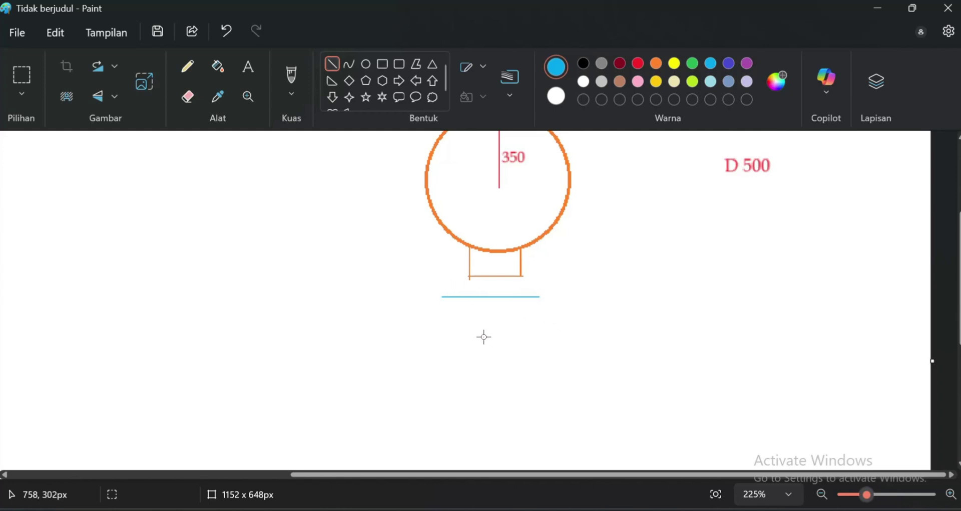
pyautogui.moveTo(477, 334); pyautogui.dragTo(517, 332)
pyautogui.click(522, 331)
pyautogui.moveTo(518, 334); pyautogui.dragTo(541, 295)
pyautogui.click(536, 358)
pyautogui.moveTo(476, 333); pyautogui.dragTo(443, 296)
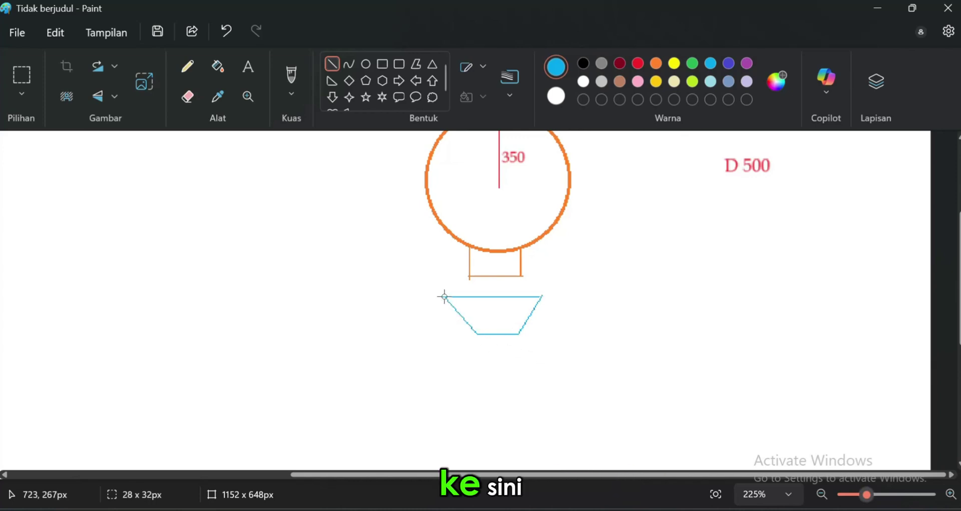
pyautogui.click(478, 355)
# Draw two short vertical light-blue lines, about 17 px long, down from the funnel's two lower corners.
pyautogui.moveTo(476, 333); pyautogui.dragTo(476, 350)
pyautogui.click(519, 339)
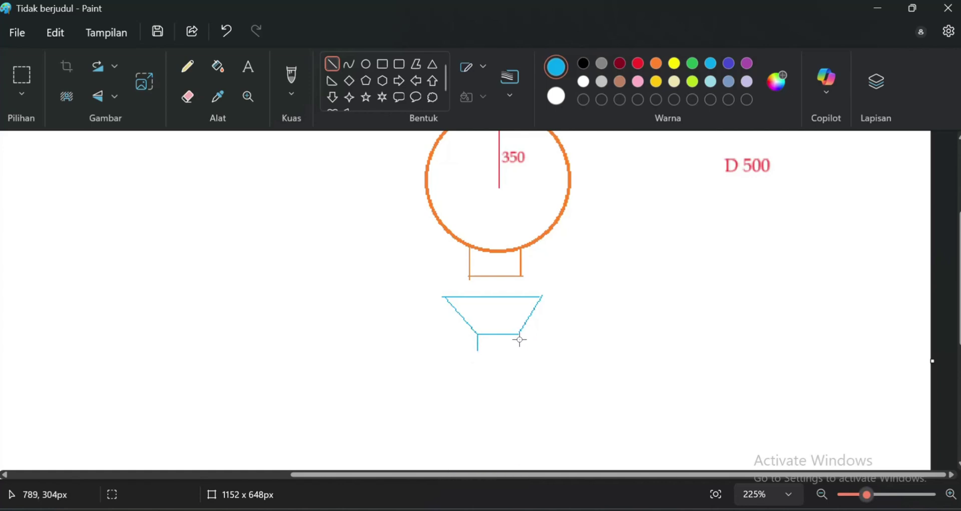
pyautogui.moveTo(519, 335); pyautogui.dragTo(518, 354)
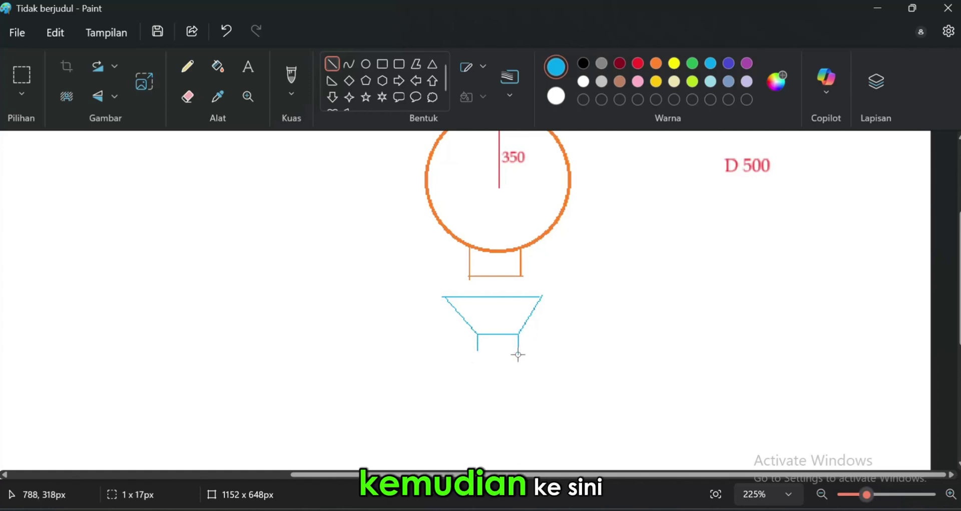
pyautogui.click(545, 358)
# Draw a light-blue circle of about 56 x 58 px centred below the funnel, meeting its two short vertical lines.
pyautogui.scroll(2, 551, 358)
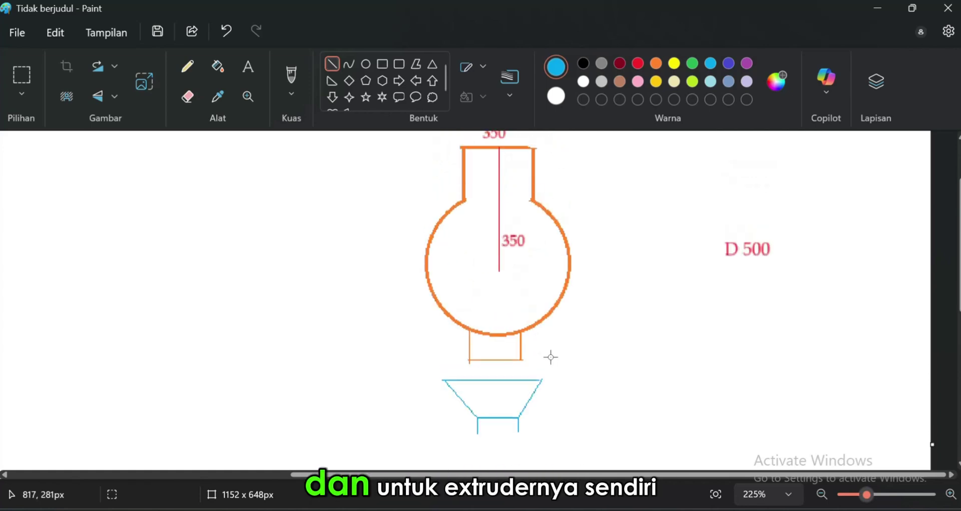
pyautogui.scroll(-2, 551, 356)
pyautogui.keyDown('ctrl'); pyautogui.scroll(-1, 551, 357); pyautogui.keyUp('ctrl')
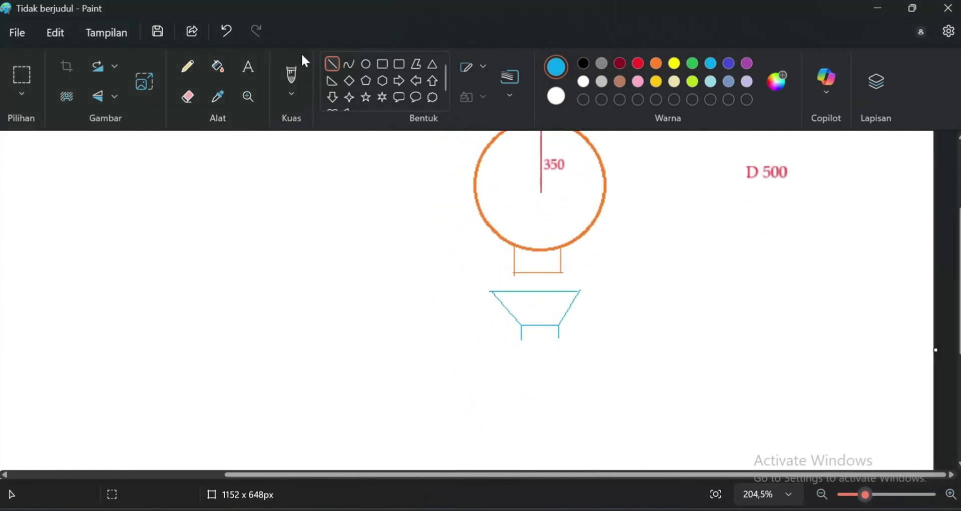
pyautogui.click(366, 63)
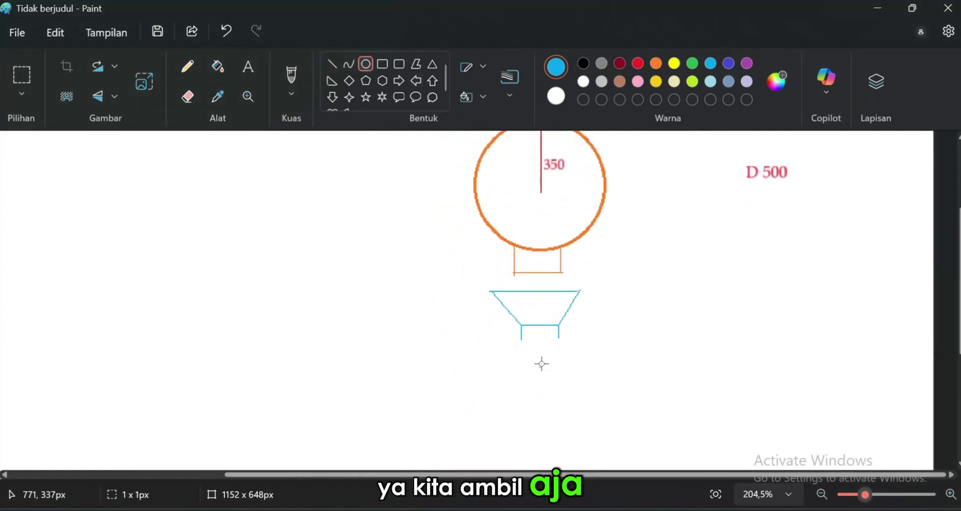
pyautogui.keyDown('shift'); pyautogui.moveTo(539, 368); pyautogui.dragTo(629, 316); pyautogui.keyUp('shift')
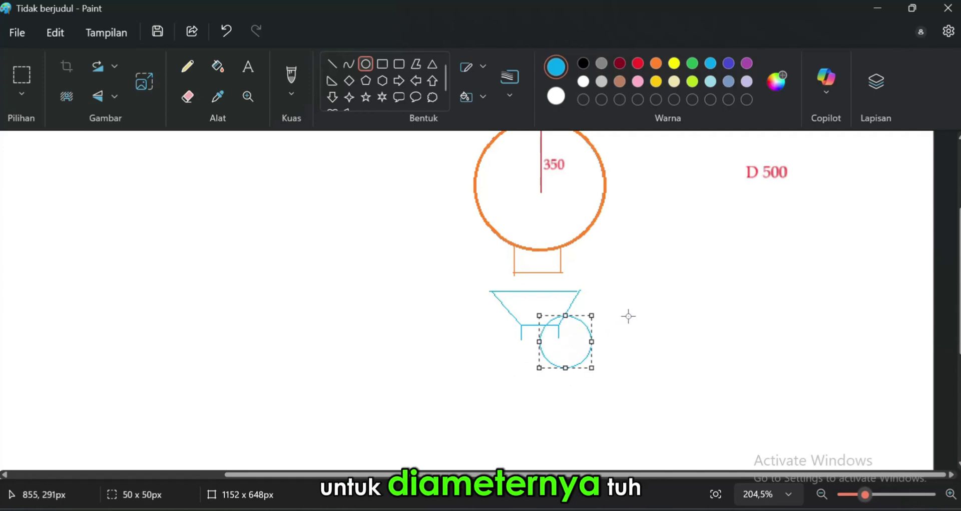
pyautogui.moveTo(567, 348); pyautogui.dragTo(545, 372)
pyautogui.moveTo(574, 338); pyautogui.dragTo(548, 359)
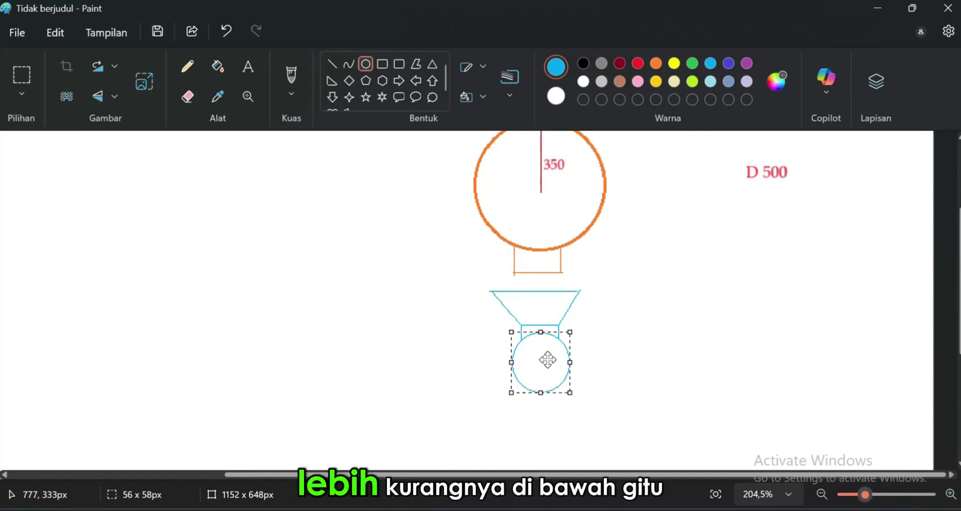
pyautogui.click(591, 350)
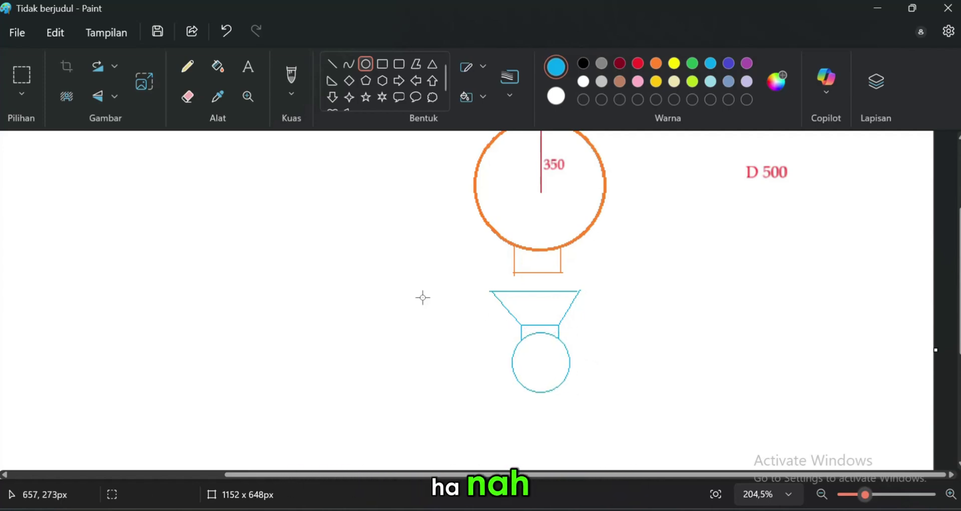
pyautogui.keyDown('ctrl'); pyautogui.scroll(-3, 422, 286); pyautogui.keyUp('ctrl')
pyautogui.keyDown('ctrl'); pyautogui.scroll(1, 583, 200); pyautogui.keyUp('ctrl')
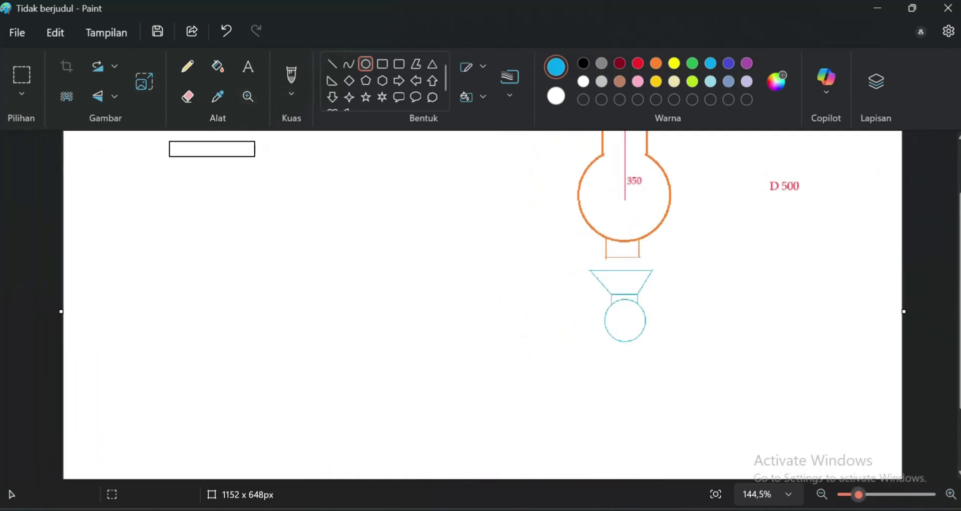
pyautogui.scroll(1, 480, 301)
pyautogui.scroll(1, 480, 300)
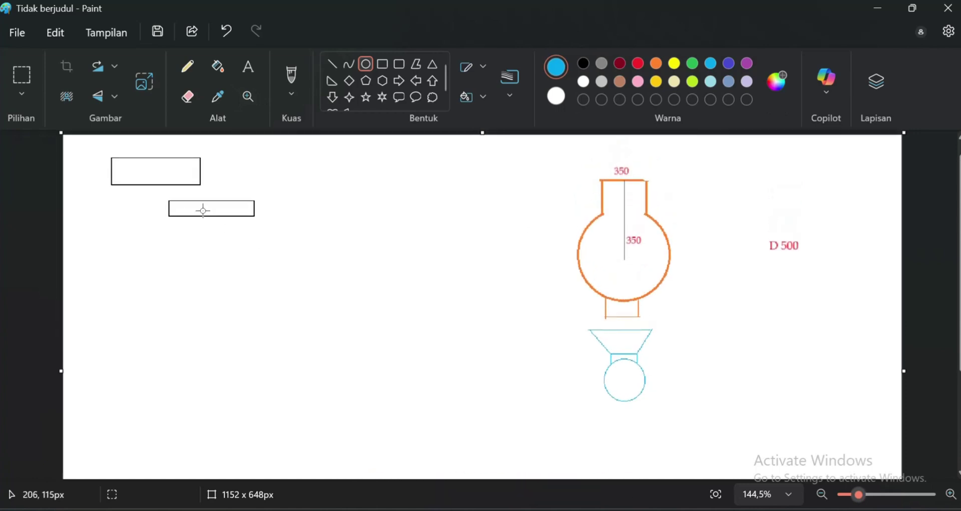
pyautogui.moveTo(150, 165); pyautogui.dragTo(171, 187)
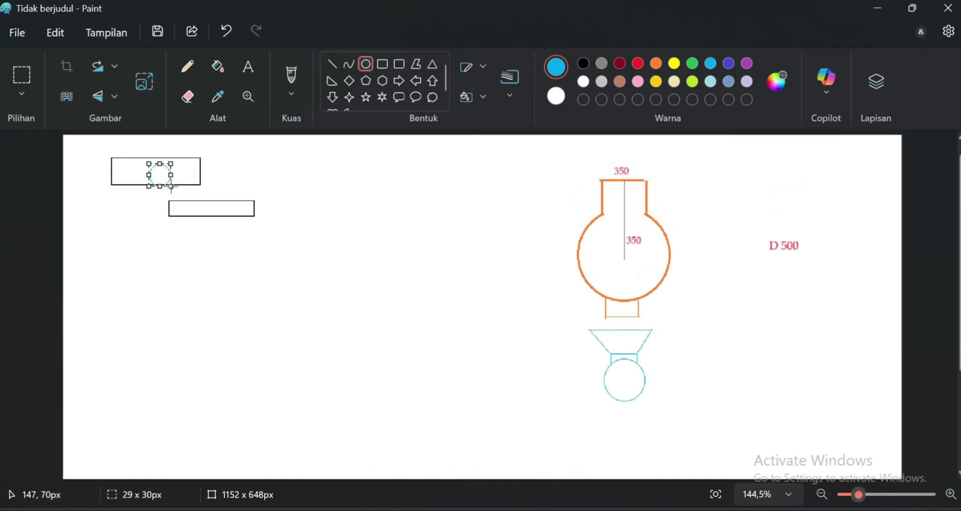
pyautogui.press('Delete')
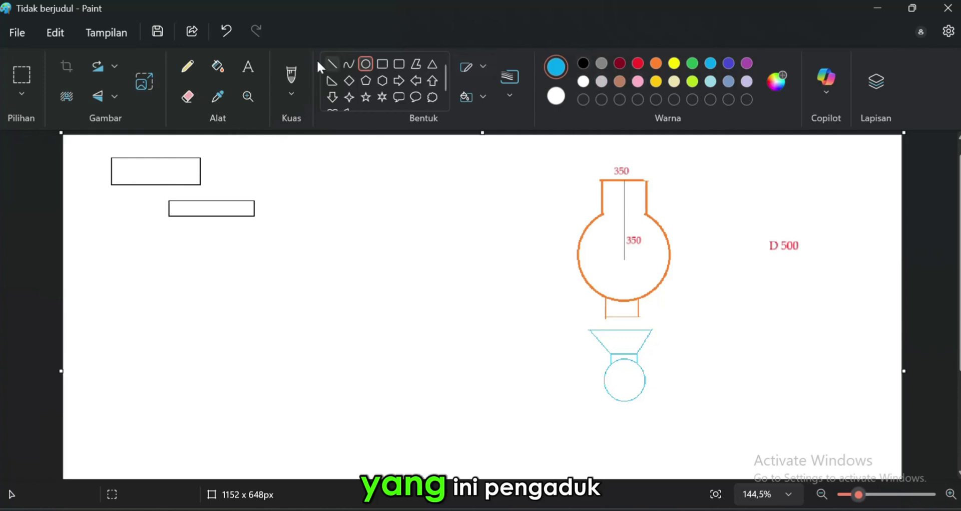
# Add an orange "Pengaduk" label in Book Antiqua 10 inside the upper black rectangle.
pyautogui.click(249, 67)
pyautogui.click(127, 168)
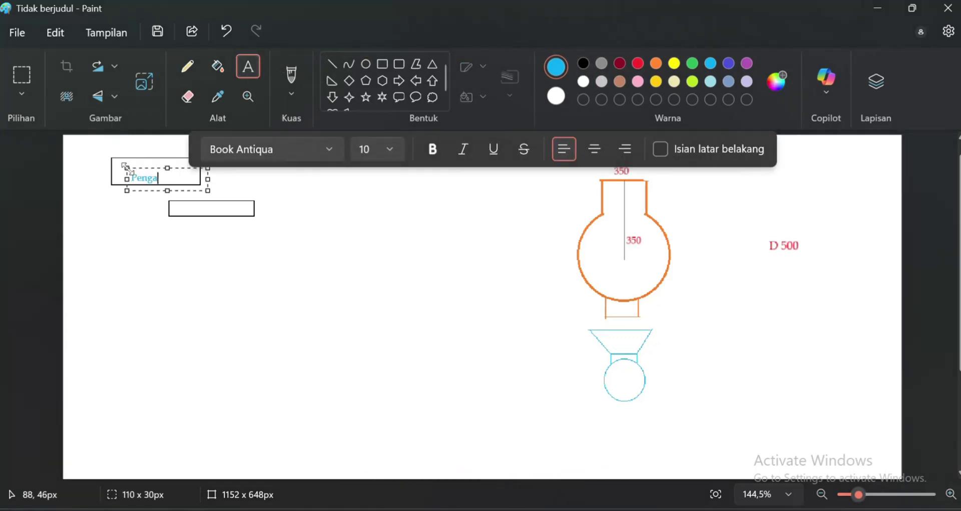
pyautogui.write('Pengadujk')
pyautogui.press('BackSpace')
pyautogui.press('BackSpace')
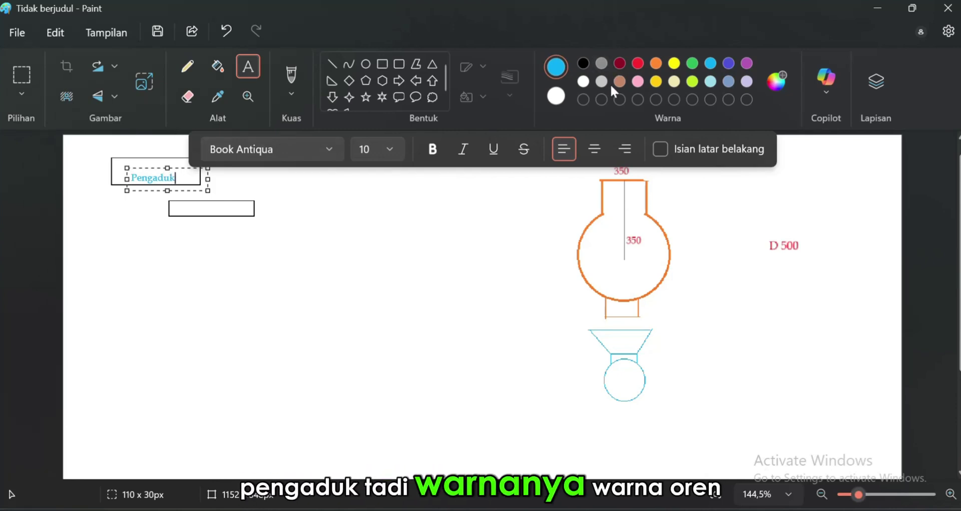
pyautogui.click(653, 63)
pyautogui.write('k')
pyautogui.doubleClick(141, 185)
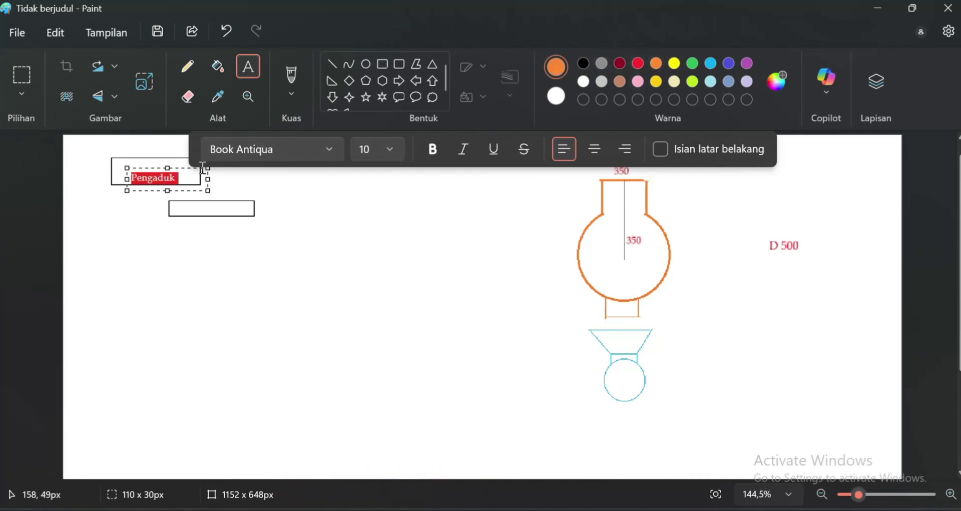
pyautogui.click(521, 197)
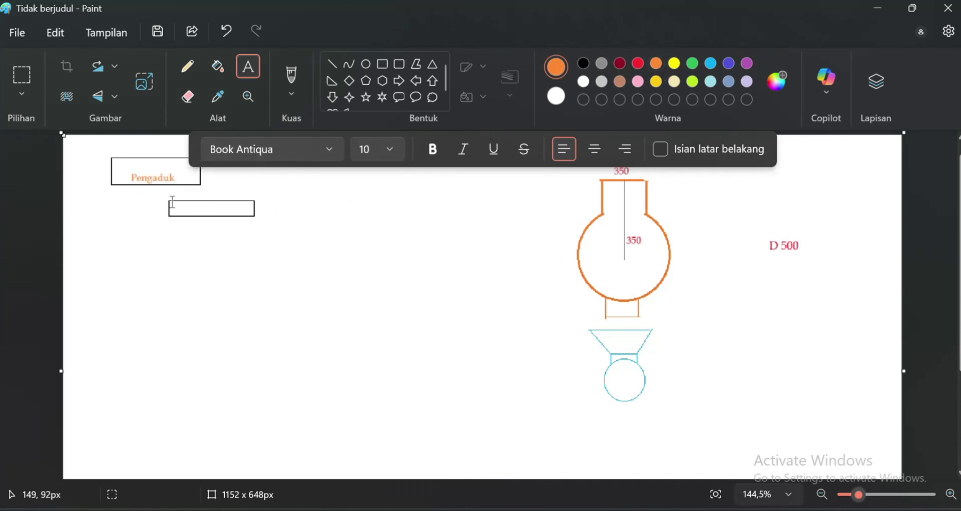
# Add a light-blue "Pencetak" label in Book Antiqua 10 just to the right of the lower black rectangle.
pyautogui.click(711, 65)
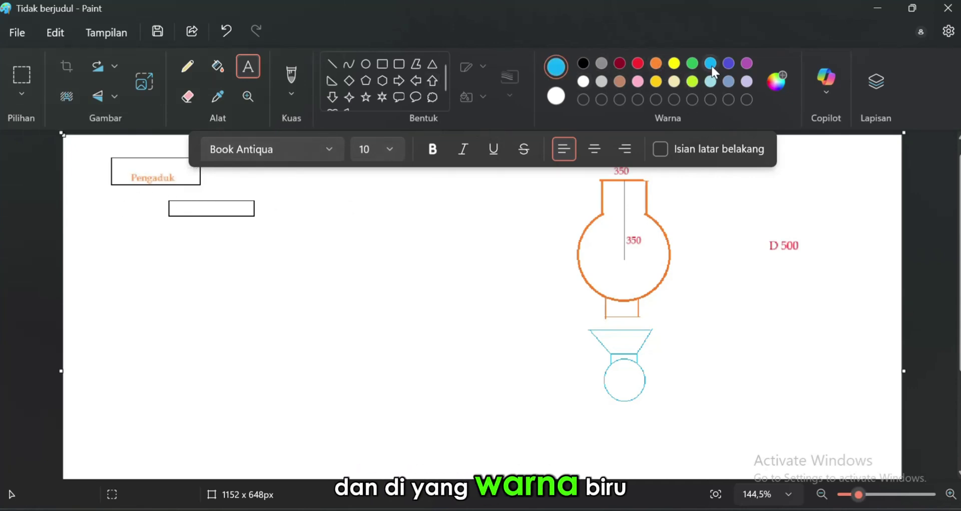
pyautogui.click(268, 200)
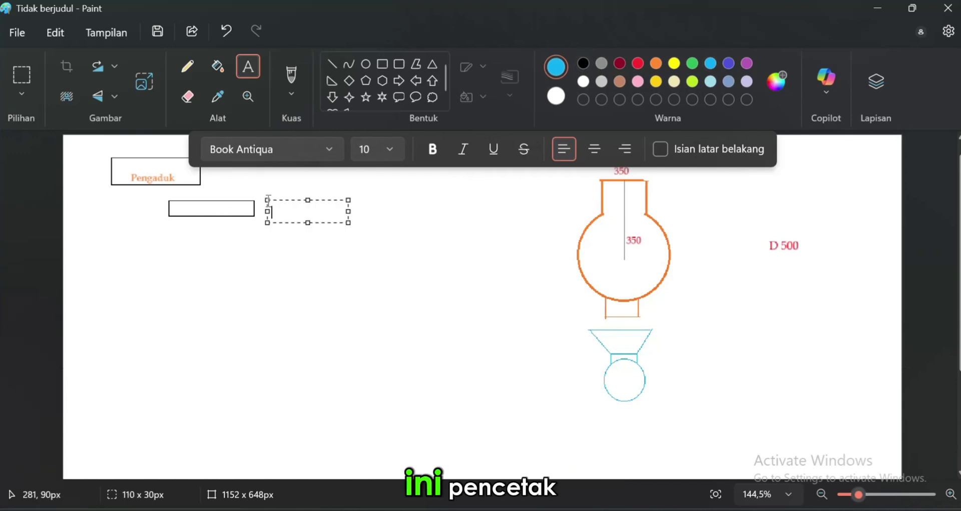
pyautogui.write('P')
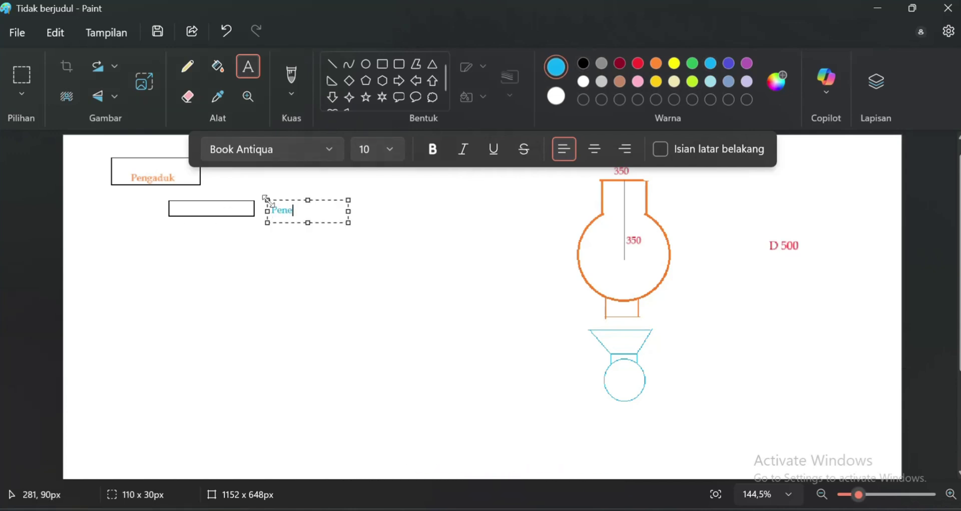
pyautogui.write('encetak')
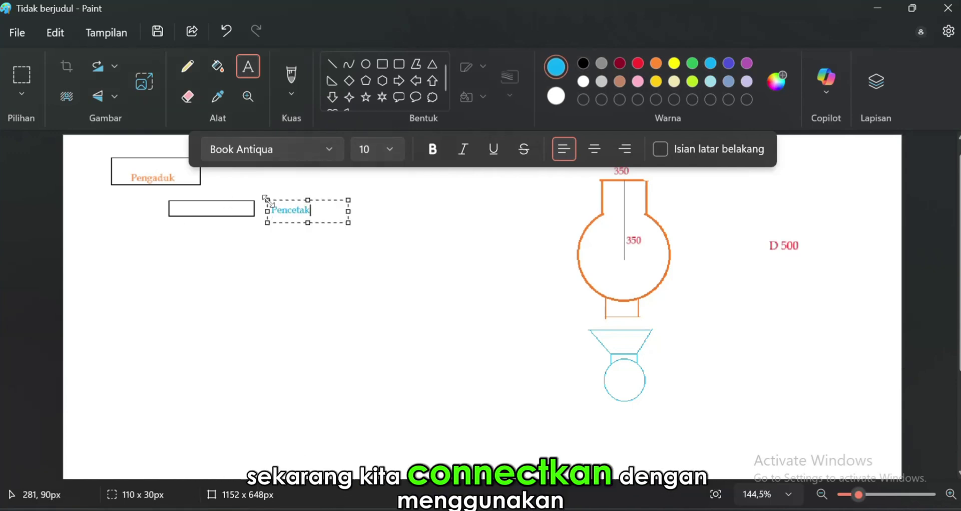
pyautogui.click(323, 257)
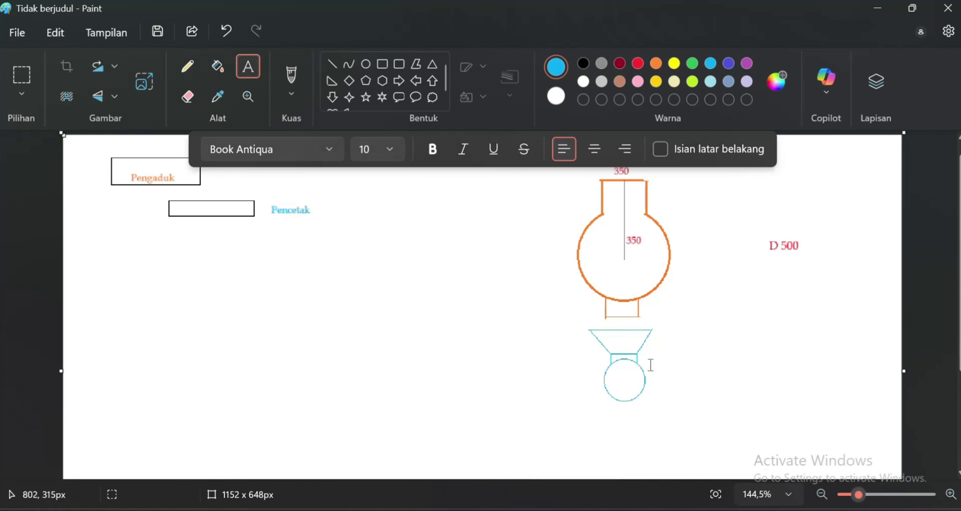
# Add a red "D 150" label in Book Antiqua 12 to the right of the small light-blue circle, below "D 500".
pyautogui.keyDown('ctrl'); pyautogui.scroll(-1, 647, 355); pyautogui.keyUp('ctrl')
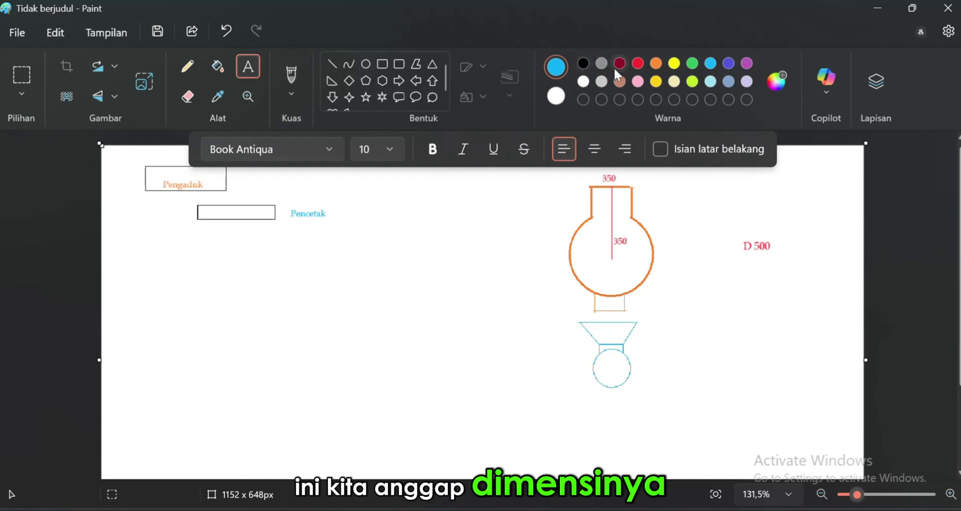
pyautogui.click(638, 63)
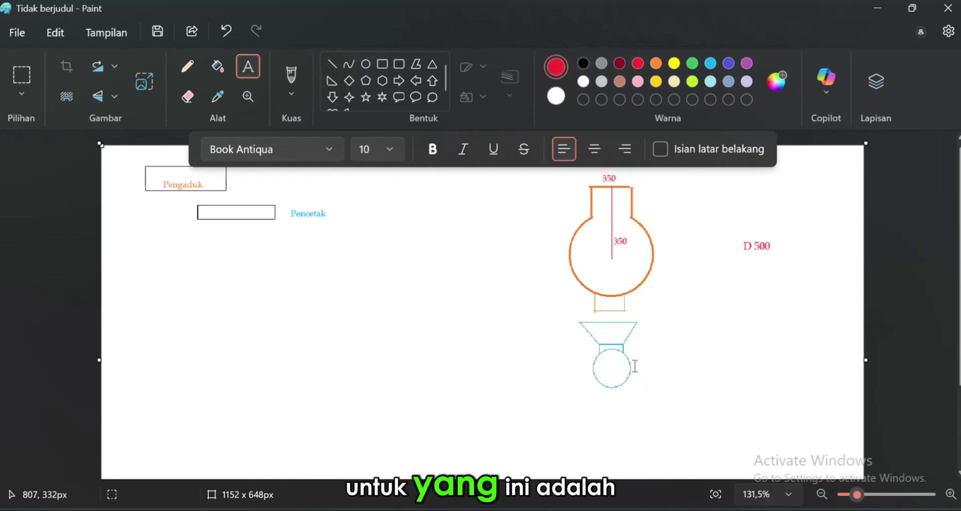
pyautogui.click(745, 365)
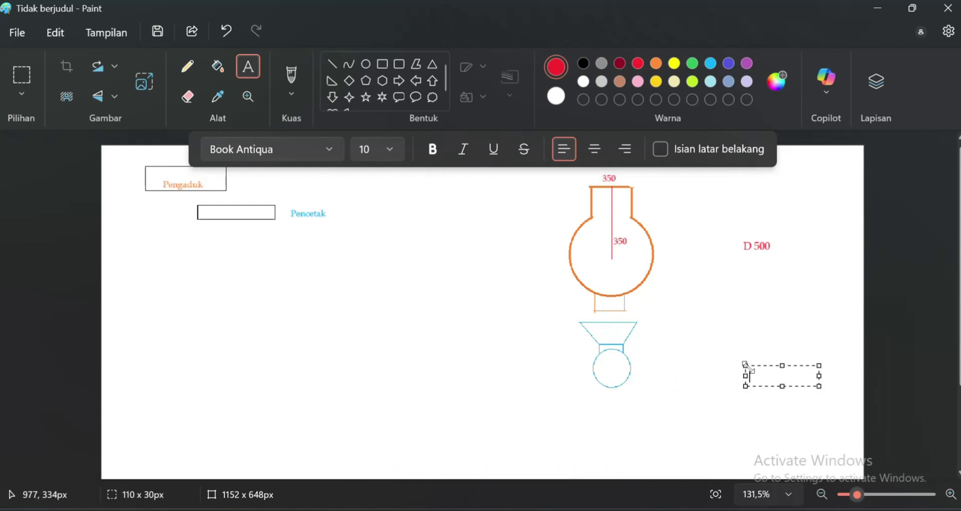
pyautogui.write('D 150')
pyautogui.hotkey('ctrl', 'a')
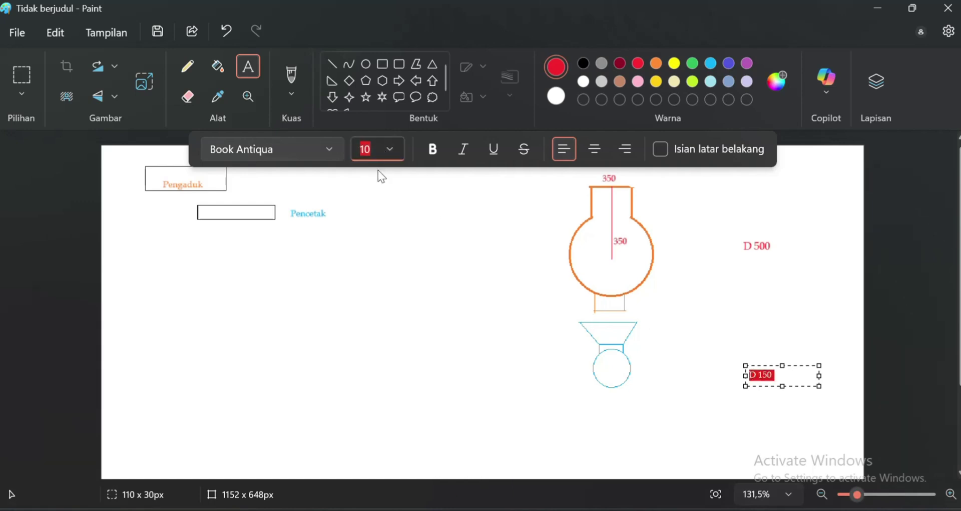
pyautogui.click(391, 148)
pyautogui.click(375, 292)
pyautogui.click(759, 274)
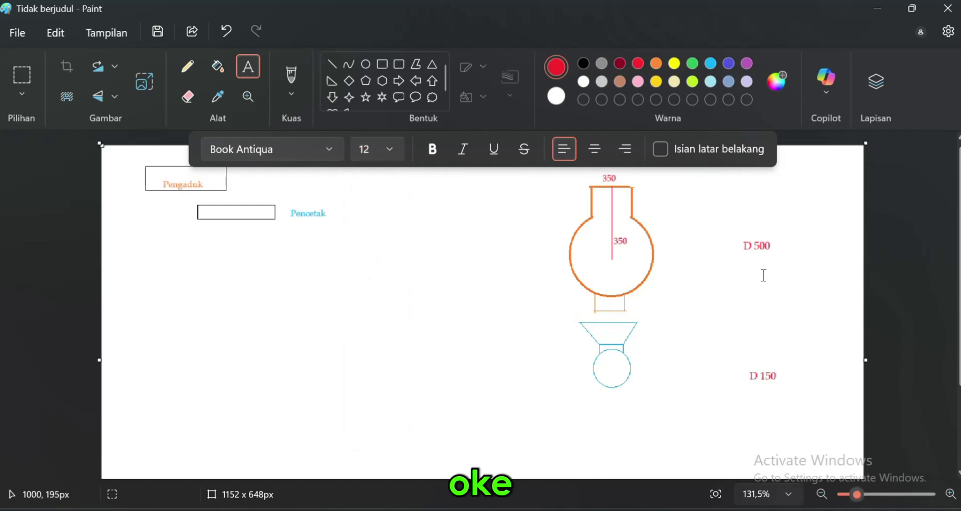
# Try to shift the "D 150" label slightly upward and undo the change.
pyautogui.click(765, 379)
pyautogui.click(779, 368)
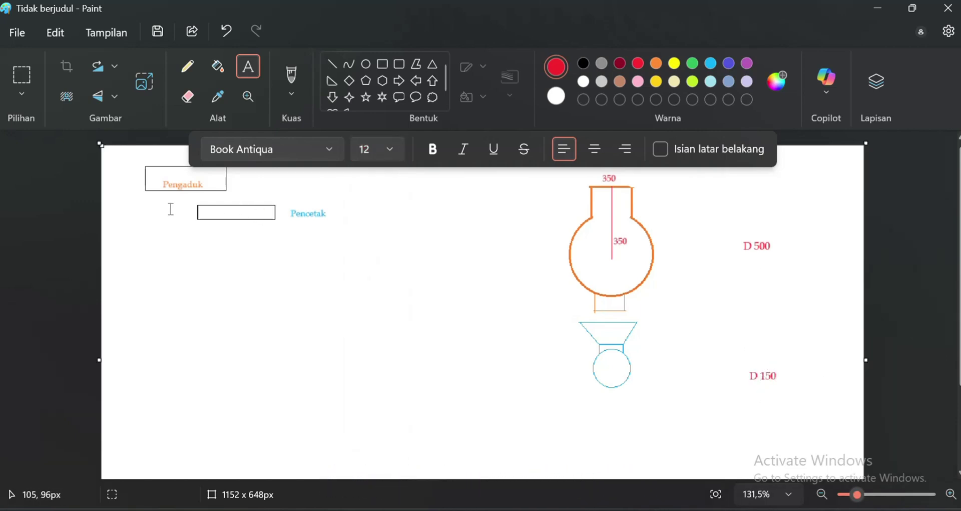
pyautogui.click(21, 79)
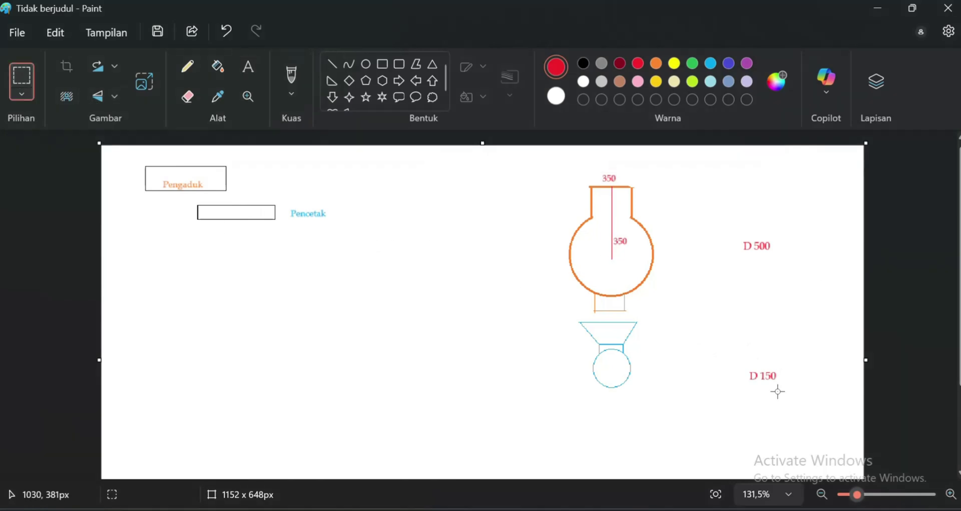
pyautogui.moveTo(743, 367)
pyautogui.mouseDown()
pyautogui.moveTo(793, 388)
pyautogui.moveTo(751, 353)
pyautogui.mouseUp()
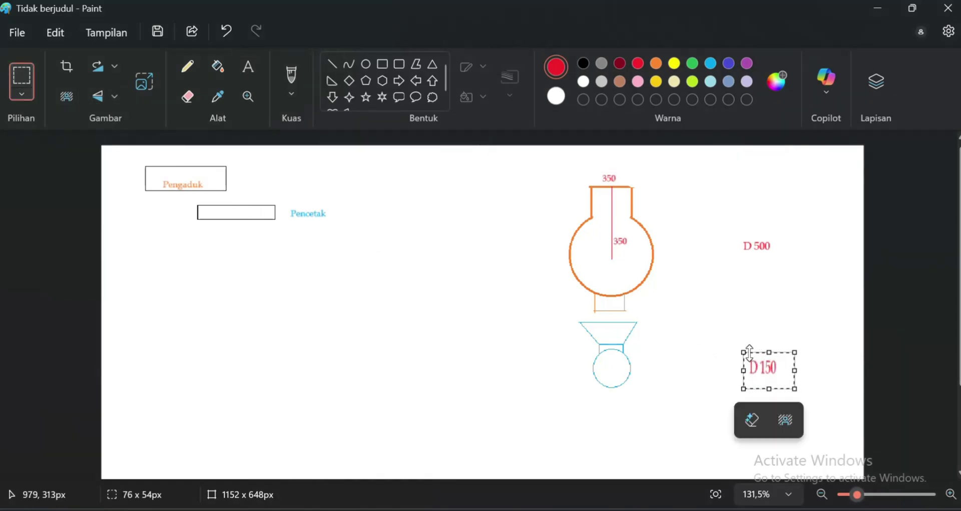
pyautogui.hotkey('ctrl', 'z')
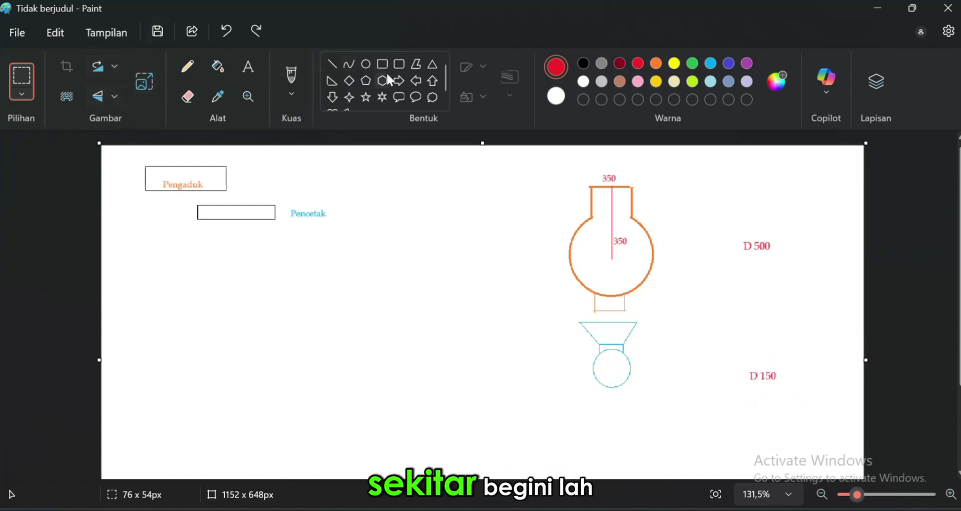
# Set the shape outline to 3px and choose the Rectangle shape in orange.
pyautogui.click(331, 64)
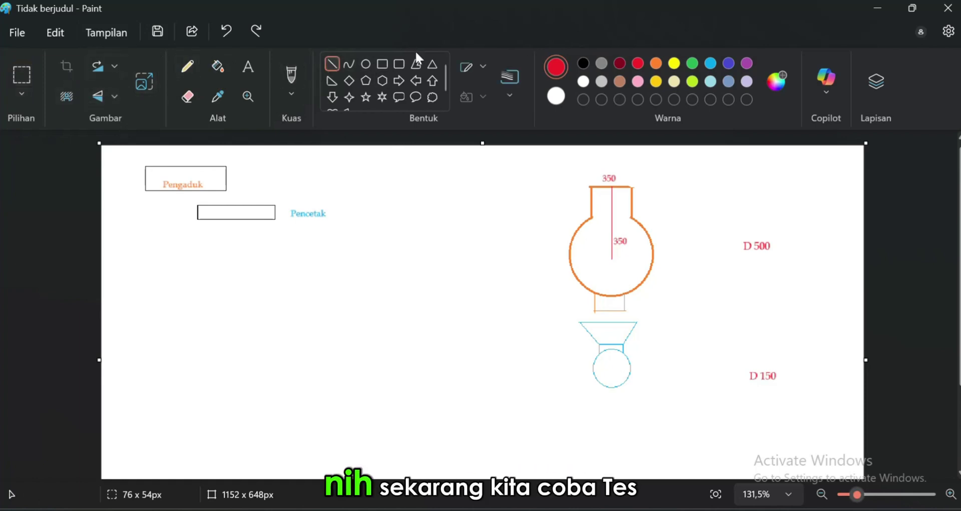
pyautogui.click(509, 90)
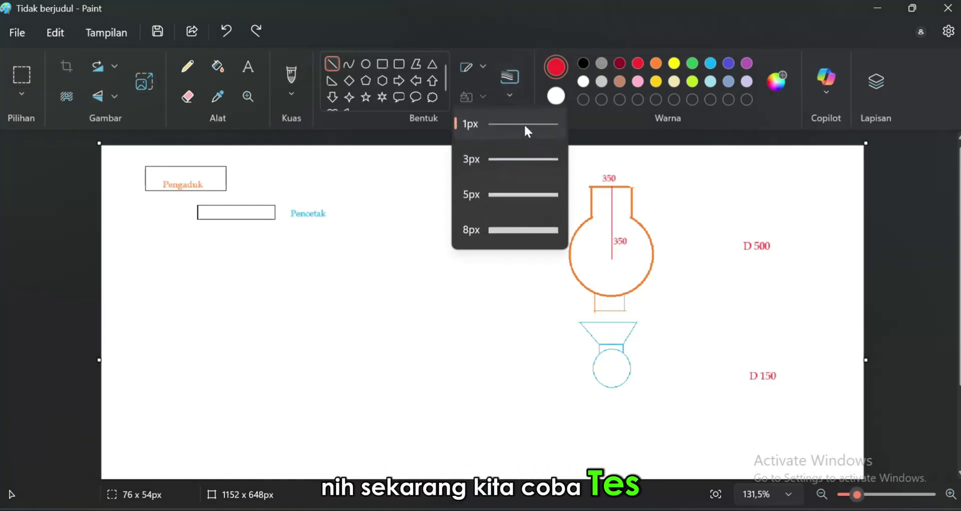
pyautogui.click(523, 158)
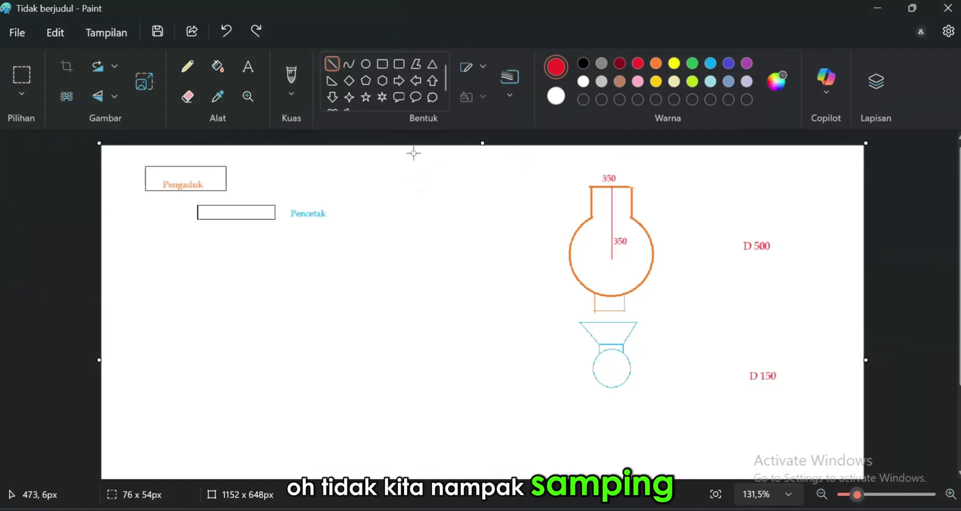
pyautogui.click(379, 66)
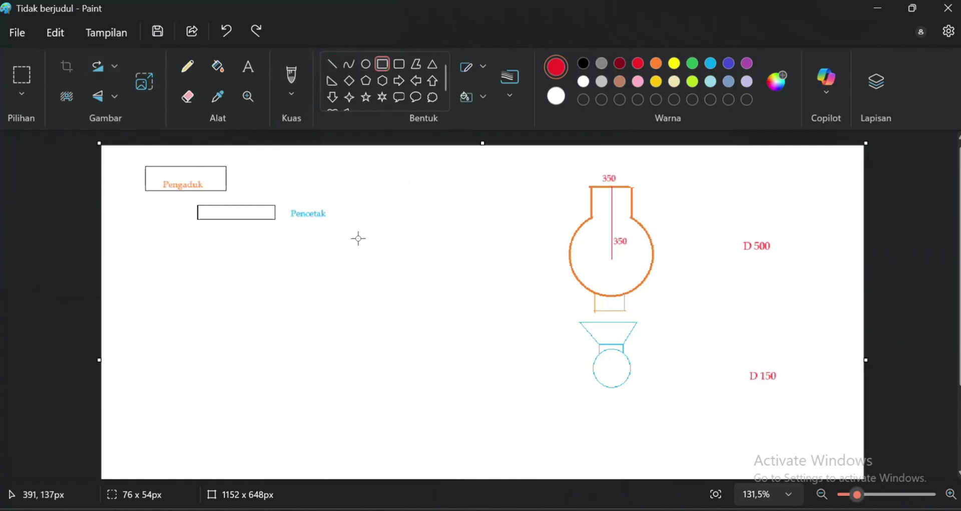
pyautogui.click(656, 64)
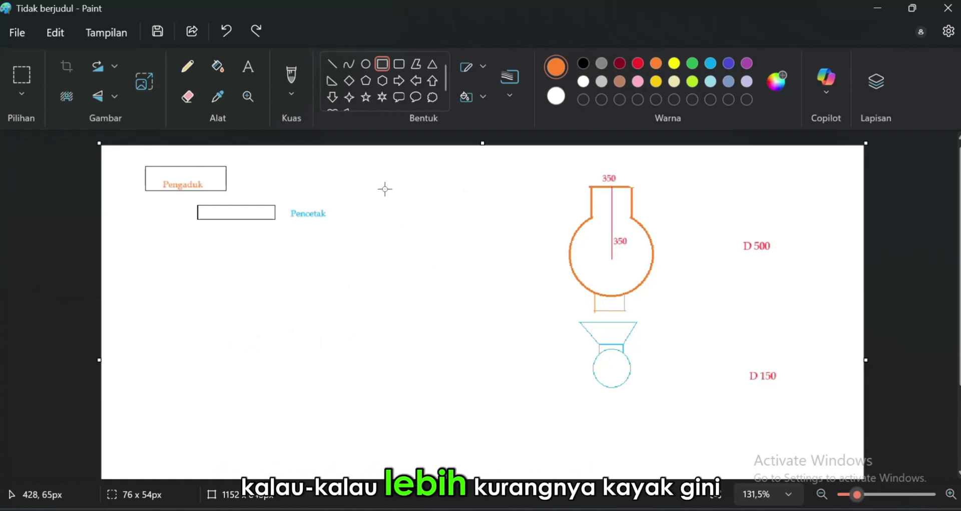
# Try an orange rectangle in the empty area beside the front view and undo it.
pyautogui.moveTo(384, 188); pyautogui.dragTo(507, 219)
pyautogui.hotkey('ctrl', 'z')
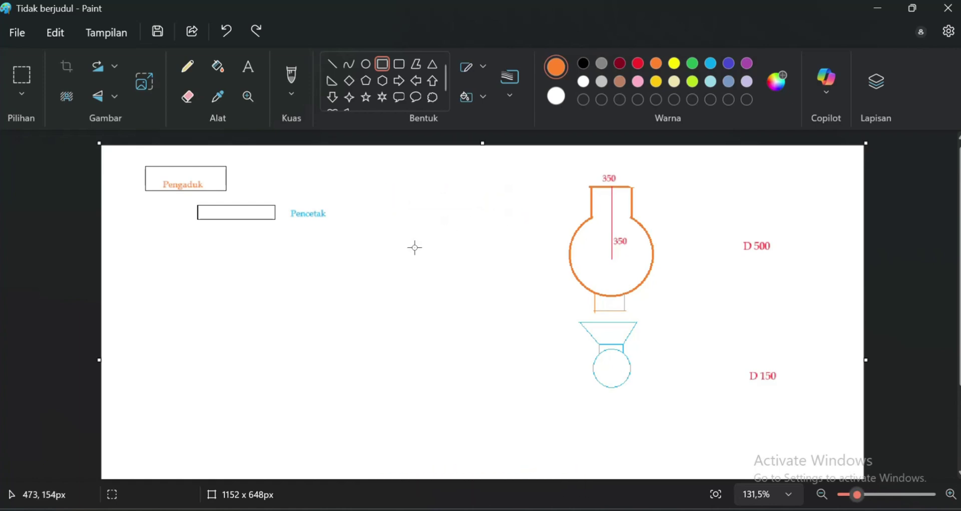
# Move the Pengaduk and Pencetak rectangles together with their labels down to the lower-left area of the canvas.
pyautogui.click(22, 73)
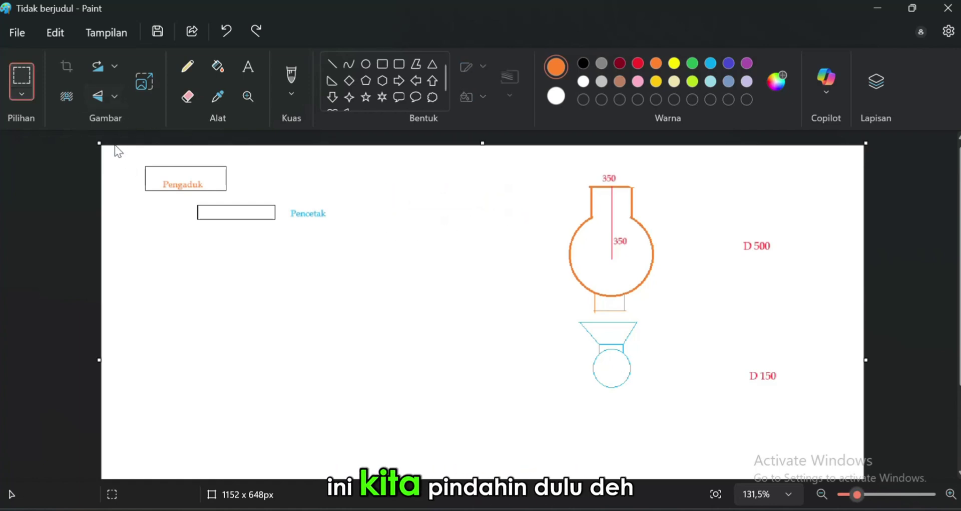
pyautogui.moveTo(116, 151); pyautogui.dragTo(374, 244)
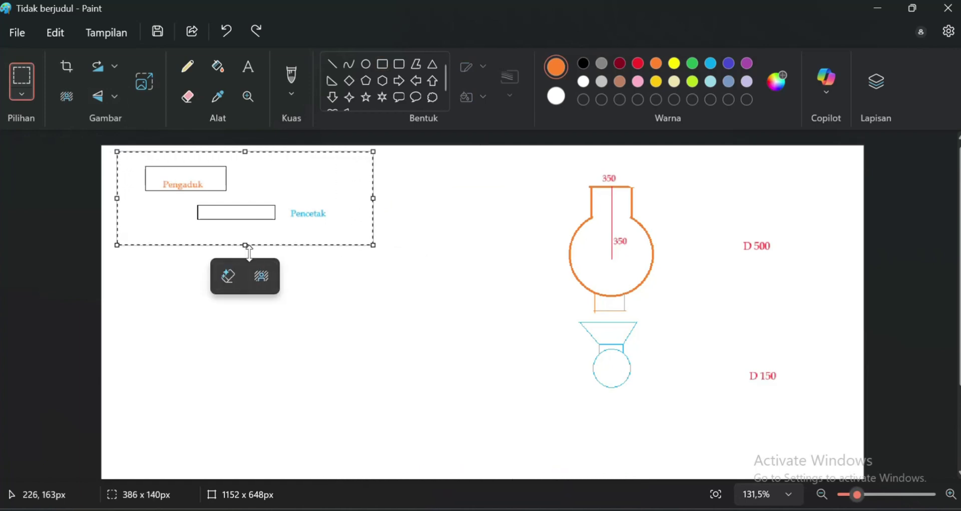
pyautogui.moveTo(183, 157); pyautogui.dragTo(188, 401)
pyautogui.click(375, 356)
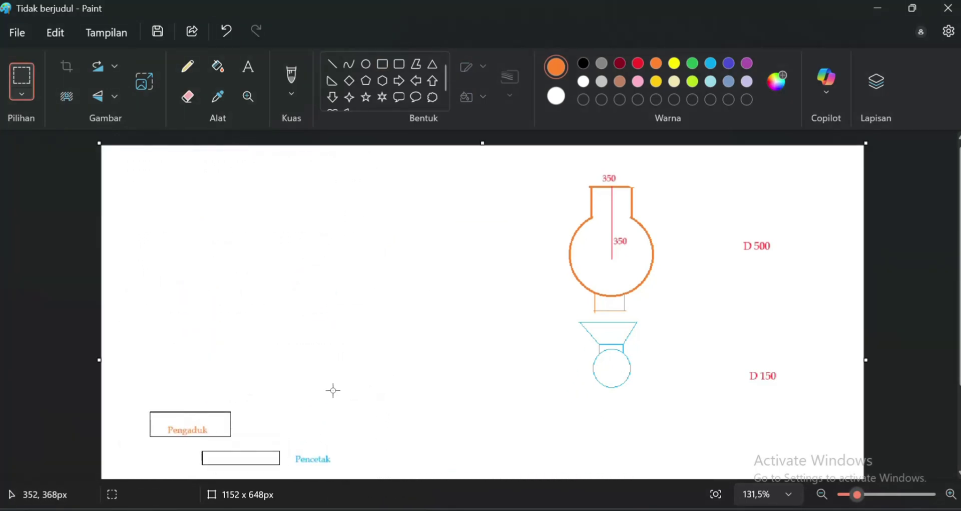
pyautogui.keyDown('ctrl'); pyautogui.scroll(-1, 333, 390); pyautogui.keyUp('ctrl')
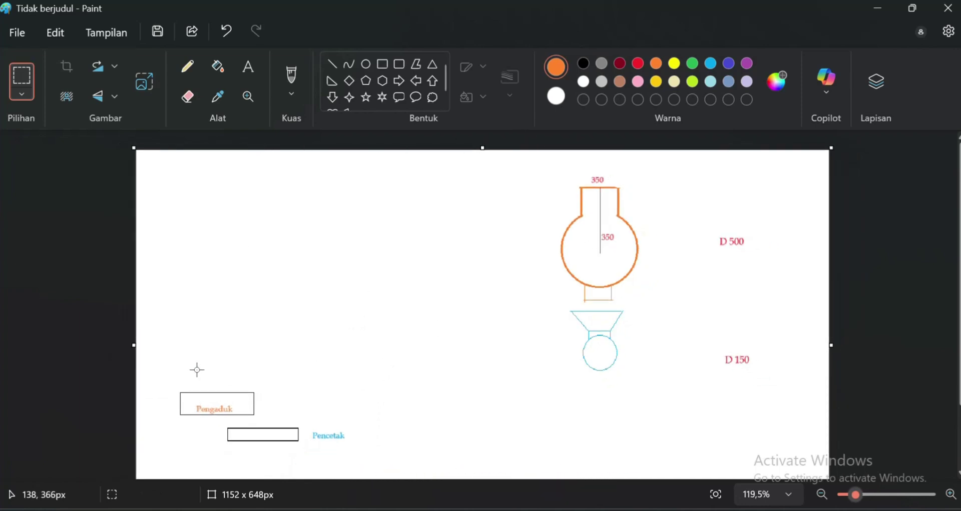
pyautogui.moveTo(164, 379); pyautogui.dragTo(355, 449)
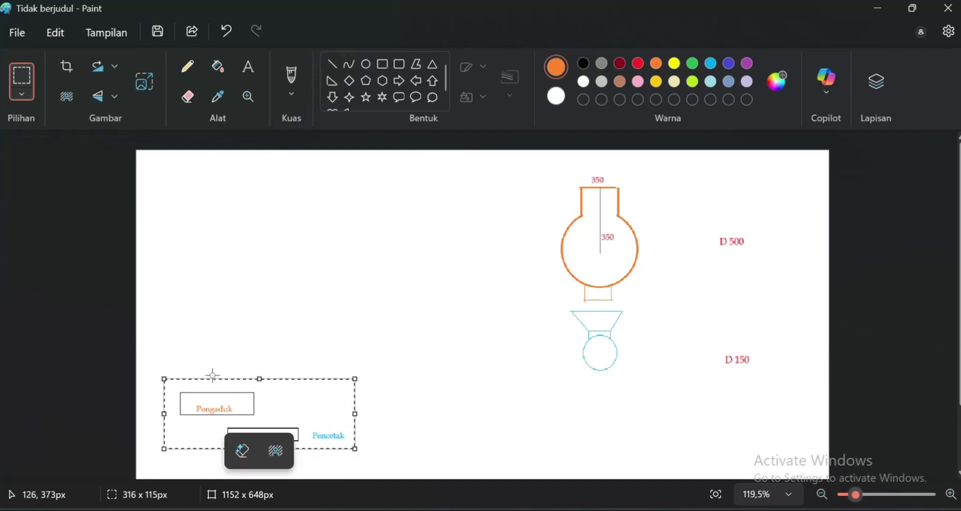
pyautogui.moveTo(213, 380); pyautogui.dragTo(203, 397)
pyautogui.click(155, 458)
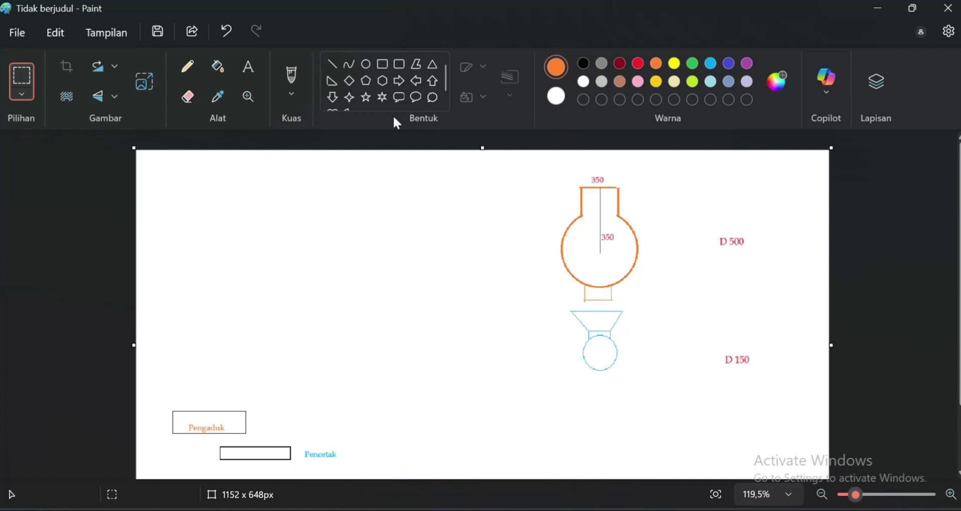
# Draw the mixer's side view as three stacked orange rectangles: a flat hopper, a body about 193 x 108 px and a small outlet.
pyautogui.click(382, 63)
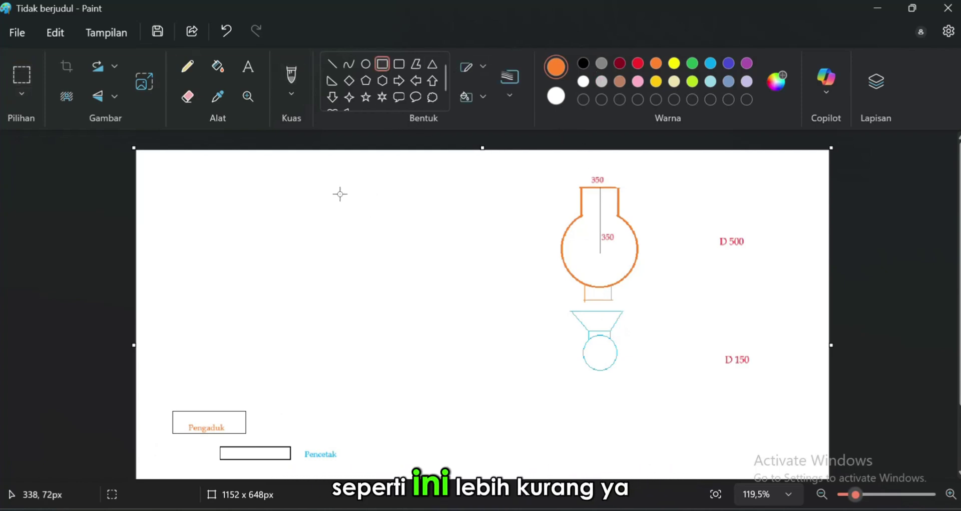
pyautogui.moveTo(338, 193); pyautogui.dragTo(456, 219)
pyautogui.click(343, 232)
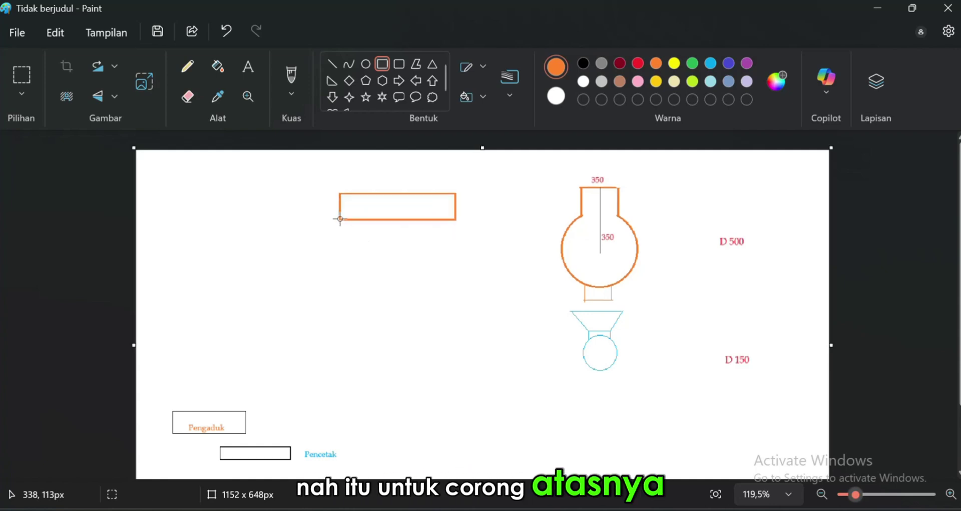
pyautogui.moveTo(340, 219); pyautogui.dragTo(455, 283)
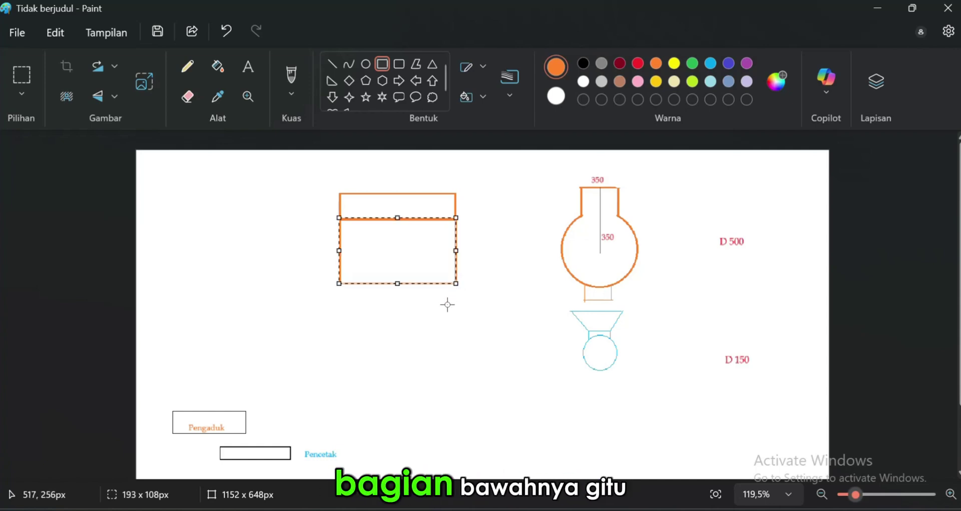
pyautogui.click(447, 304)
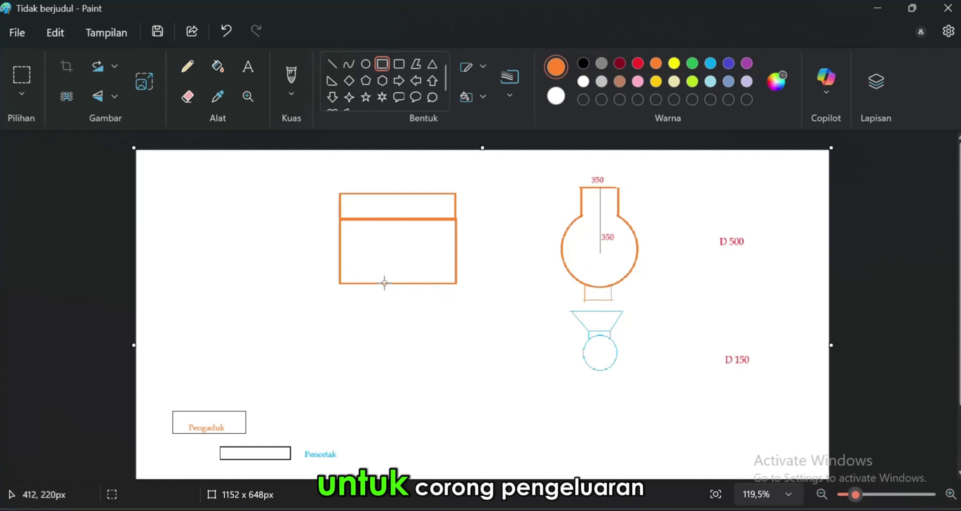
pyautogui.moveTo(385, 283); pyautogui.dragTo(410, 299)
pyautogui.click(361, 321)
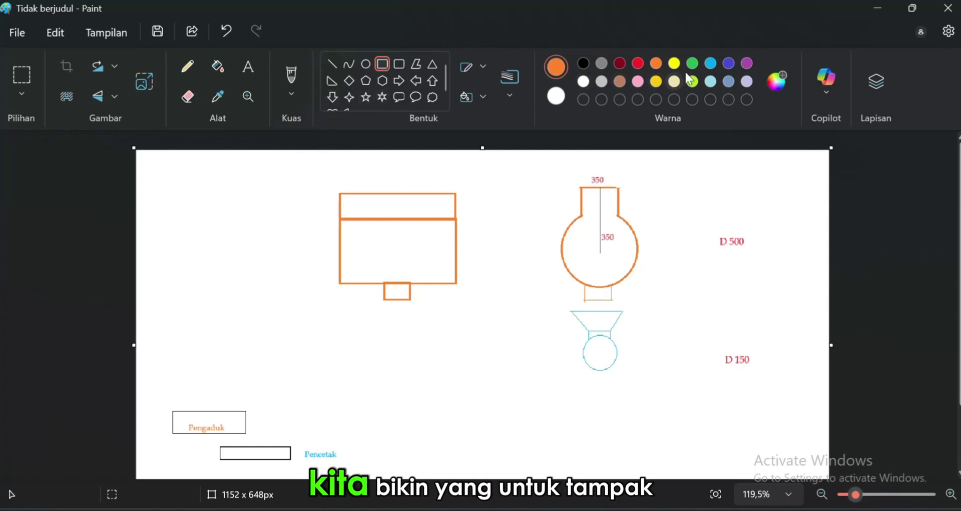
# Set the colour to light blue, try a rectangle about 91 x 23 px below the outlet, and undo it in favour of the Line shape.
pyautogui.click(711, 62)
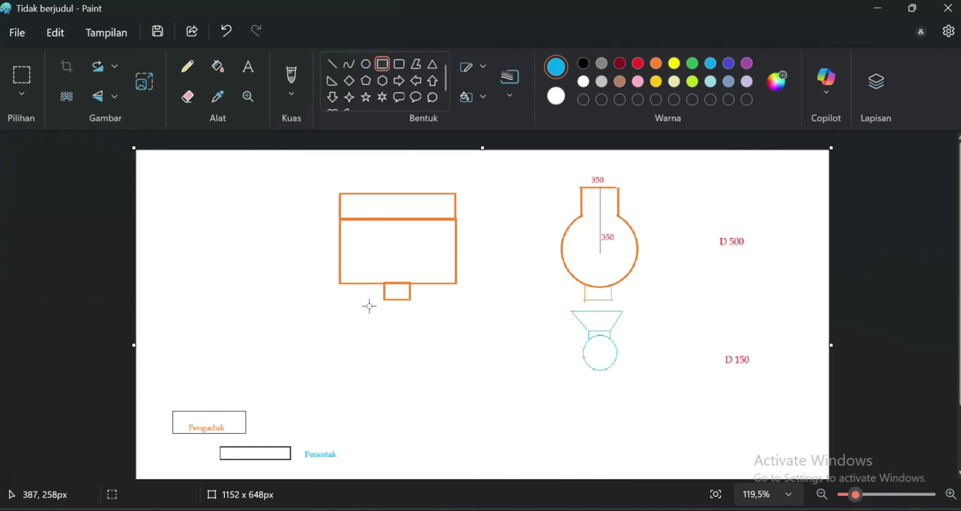
pyautogui.moveTo(370, 305); pyautogui.dragTo(427, 319)
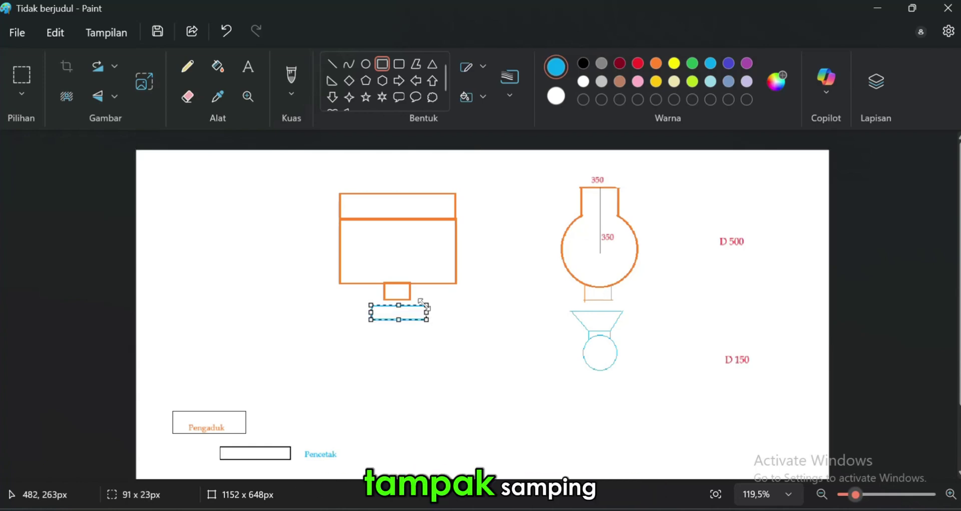
pyautogui.click(331, 63)
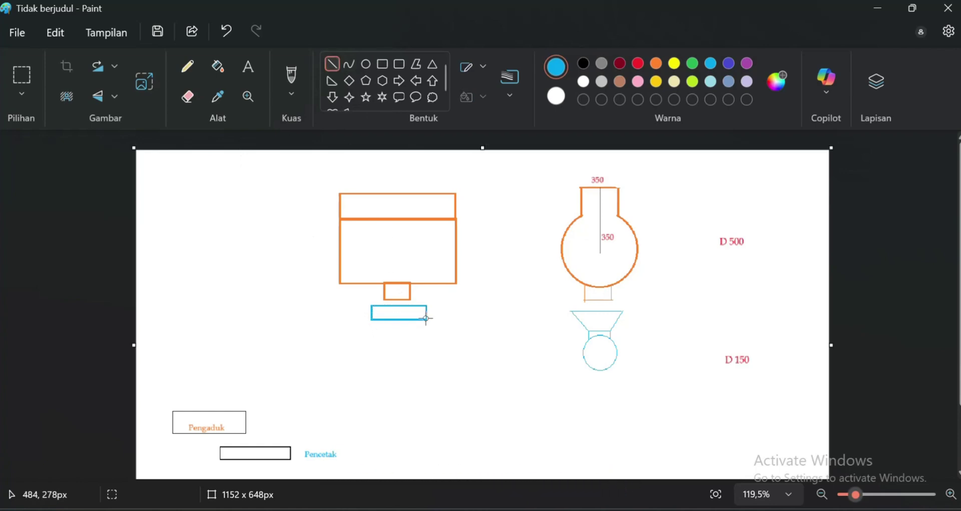
pyautogui.hotkey('ctrl', 'z')
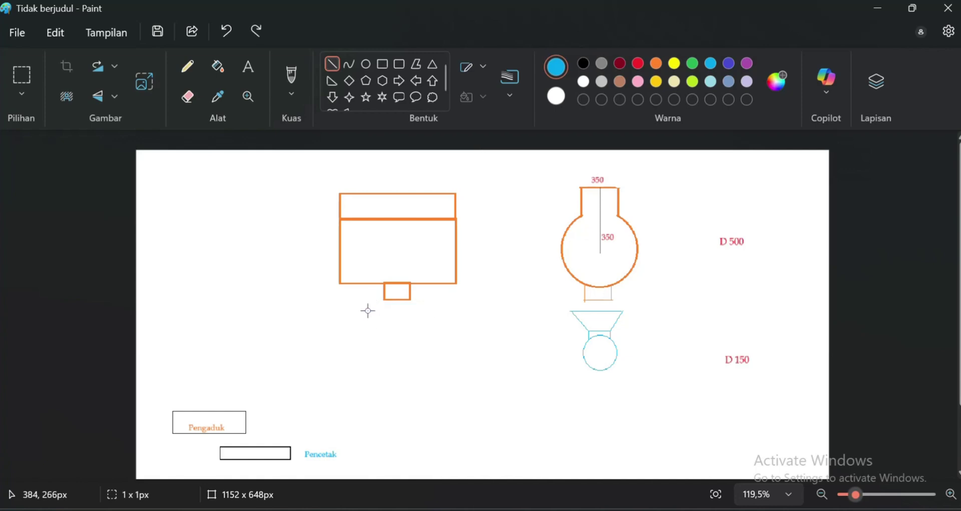
# Draw a light-blue funnel below the outlet with a top line about 81 px, a bottom line about 36 px and two slanted sides.
pyautogui.moveTo(428, 311); pyautogui.dragTo(399, 304)
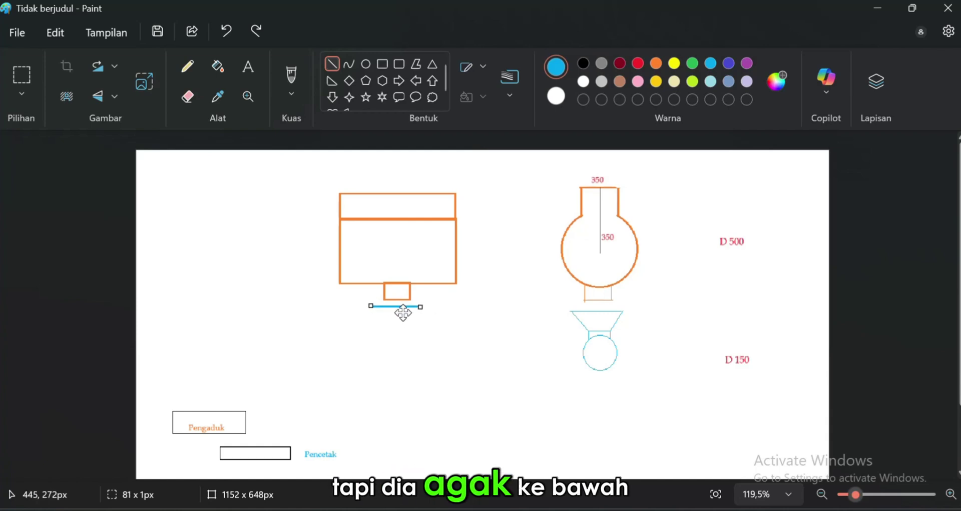
pyautogui.click(403, 301)
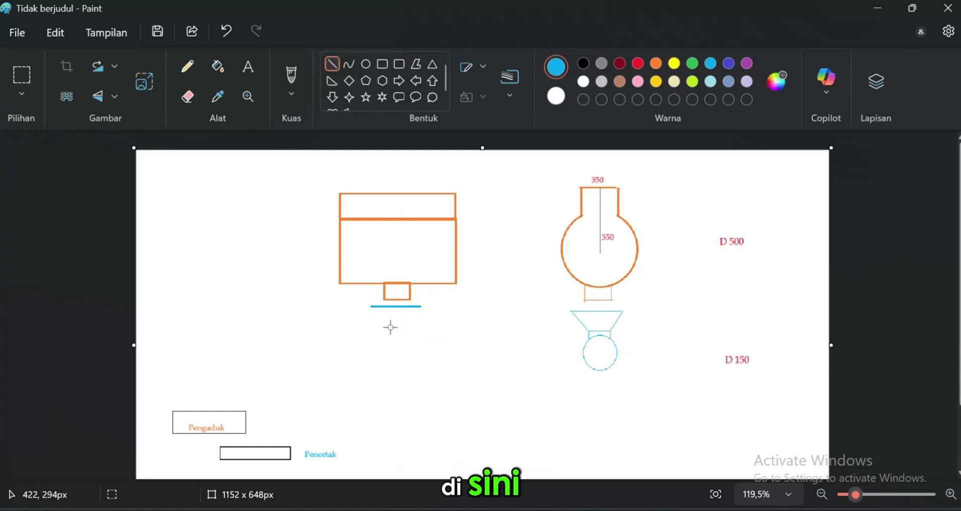
pyautogui.moveTo(390, 328); pyautogui.dragTo(393, 325)
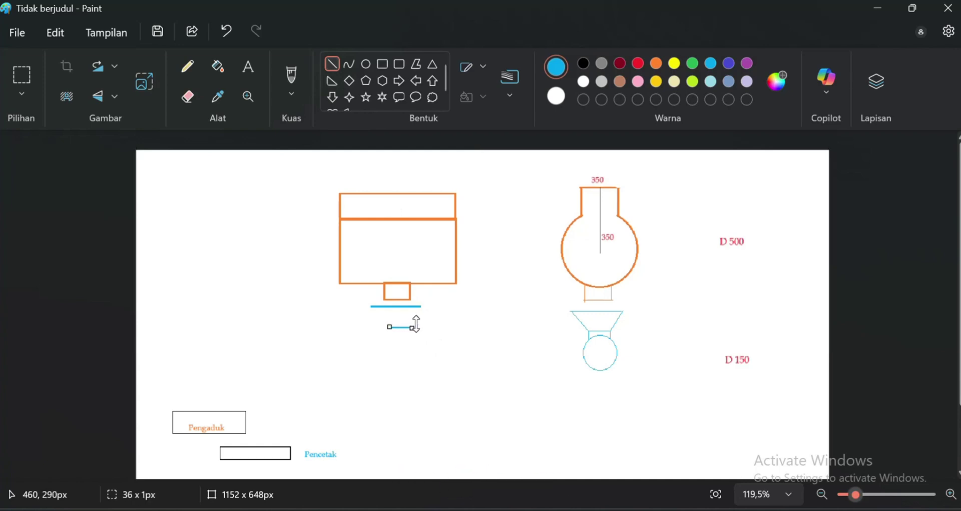
pyautogui.moveTo(414, 327); pyautogui.dragTo(420, 303)
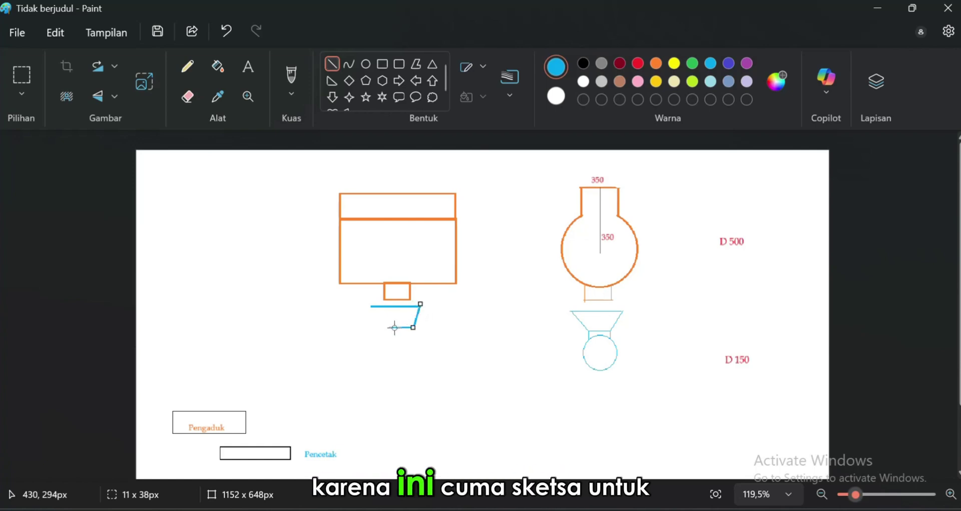
pyautogui.moveTo(388, 327); pyautogui.dragTo(378, 313)
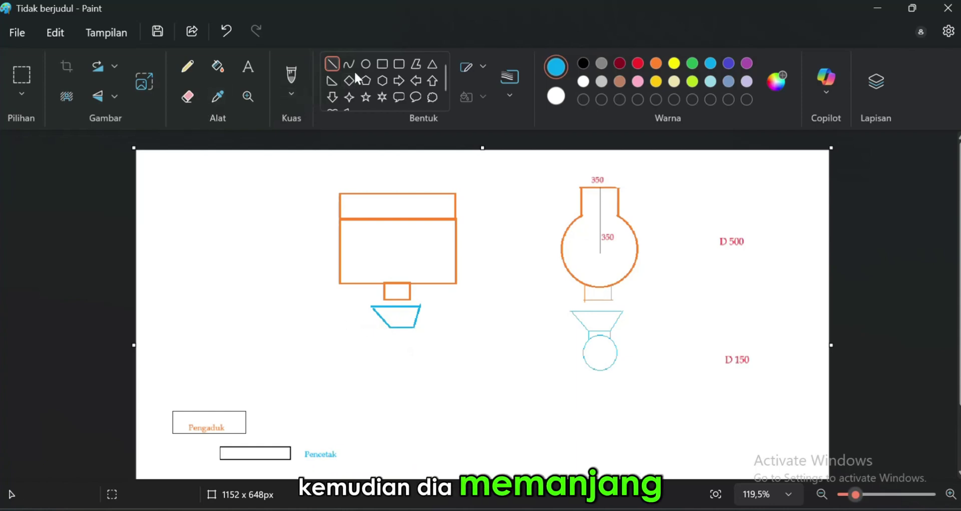
# Draw a long light-blue rectangle about 259 x 37 px directly beneath the funnel as the extruder barrel's side view.
pyautogui.click(382, 64)
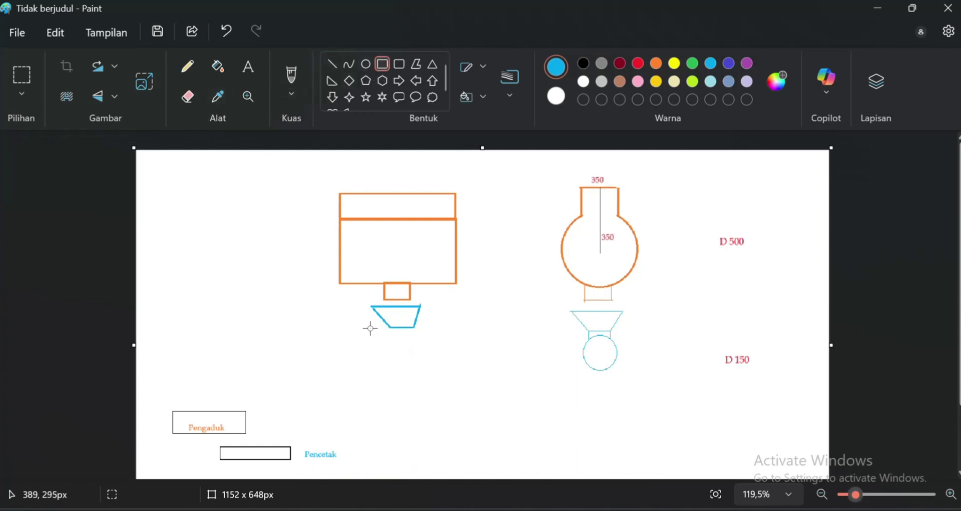
pyautogui.moveTo(367, 328); pyautogui.dragTo(524, 350)
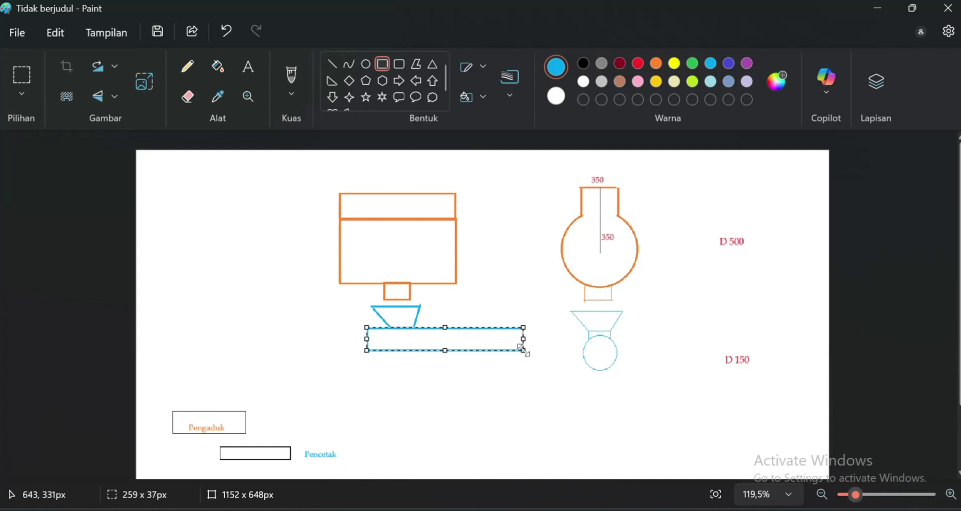
pyautogui.click(519, 388)
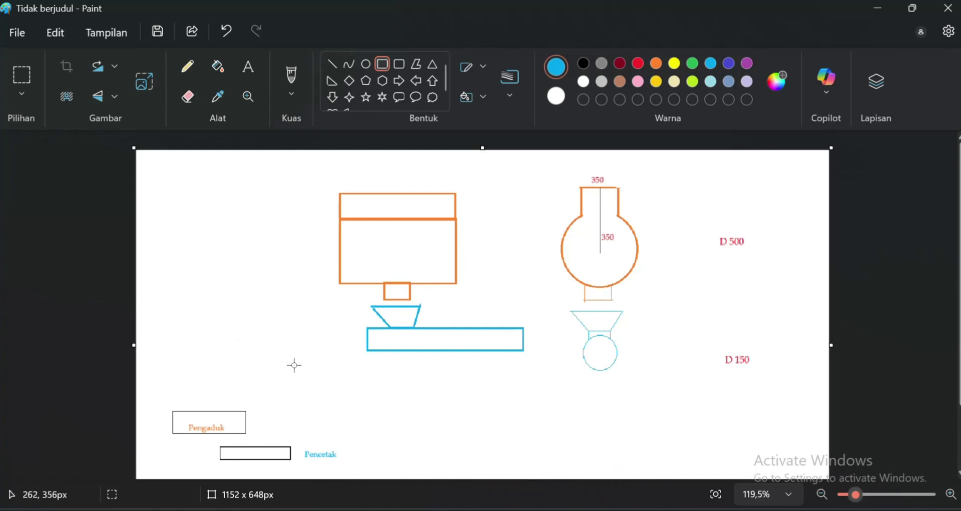
# Move the Pengaduk and Pencetak rectangles with their labels back up to the canvas's upper-left corner, clear of the side view.
pyautogui.click(22, 80)
pyautogui.moveTo(150, 387); pyautogui.dragTo(353, 470)
pyautogui.moveTo(301, 394); pyautogui.dragTo(281, 158)
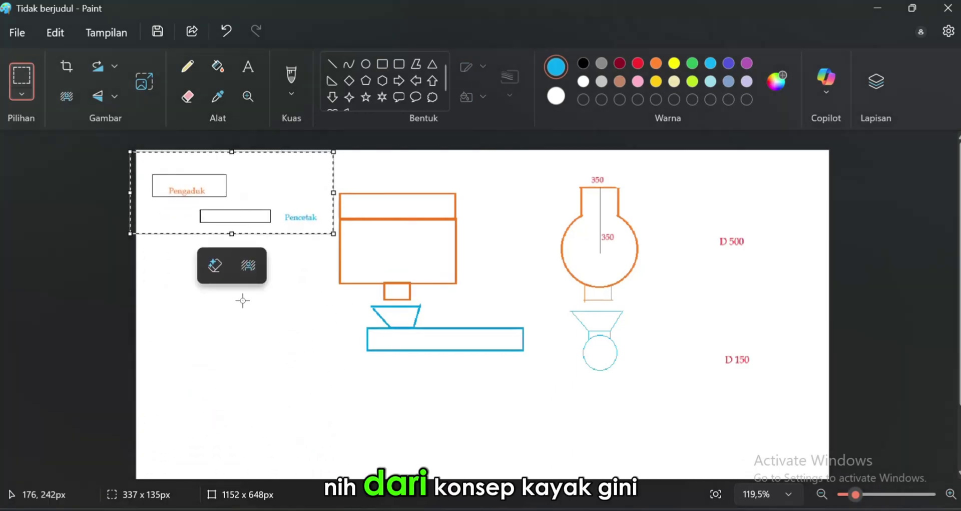
pyautogui.click(350, 307)
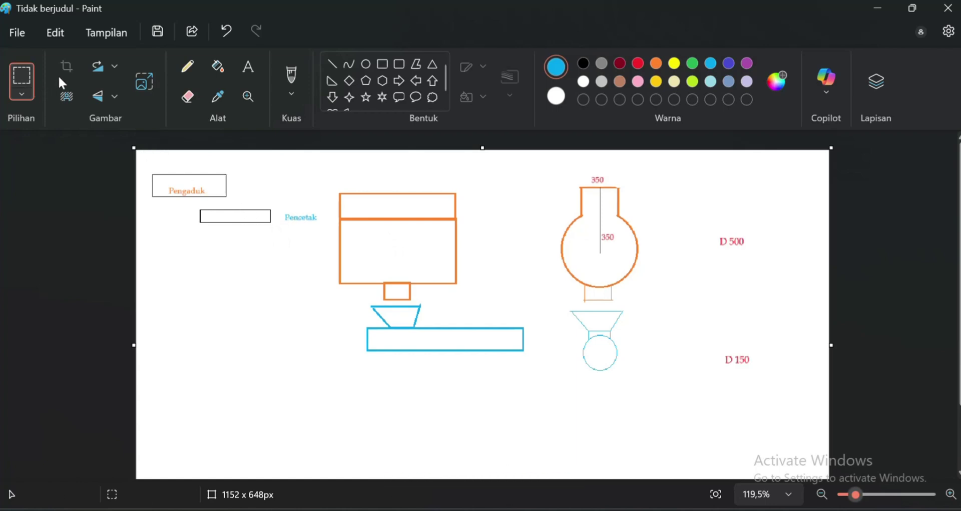
pyautogui.moveTo(145, 170); pyautogui.dragTo(324, 239)
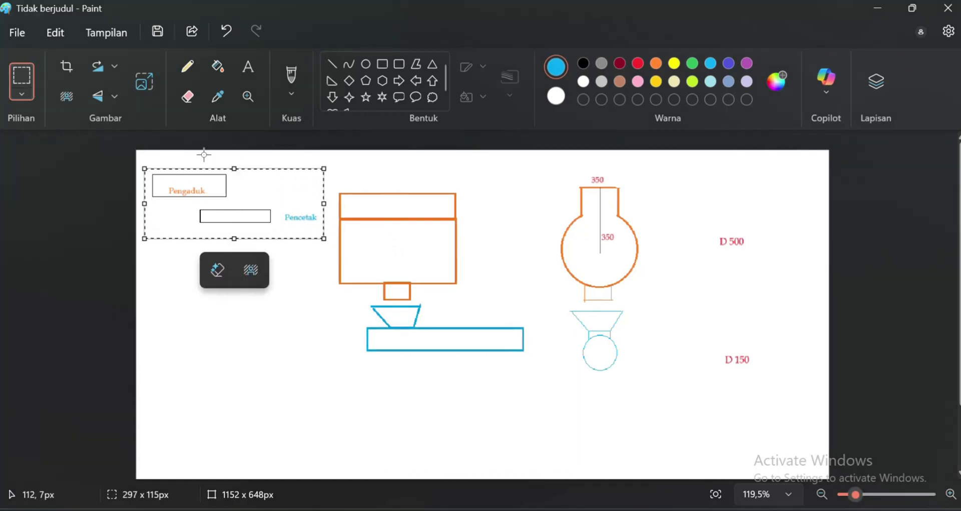
pyautogui.moveTo(204, 175); pyautogui.dragTo(195, 158)
pyautogui.click(287, 282)
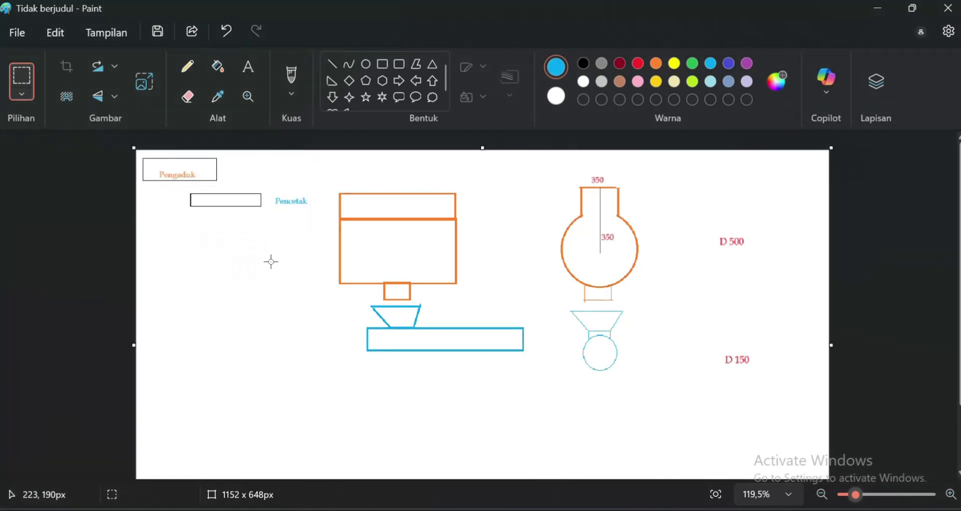
# Shift the lower black rectangle and its Pencetak label closer beneath the Pengaduk rectangle.
pyautogui.moveTo(243, 198); pyautogui.dragTo(312, 220)
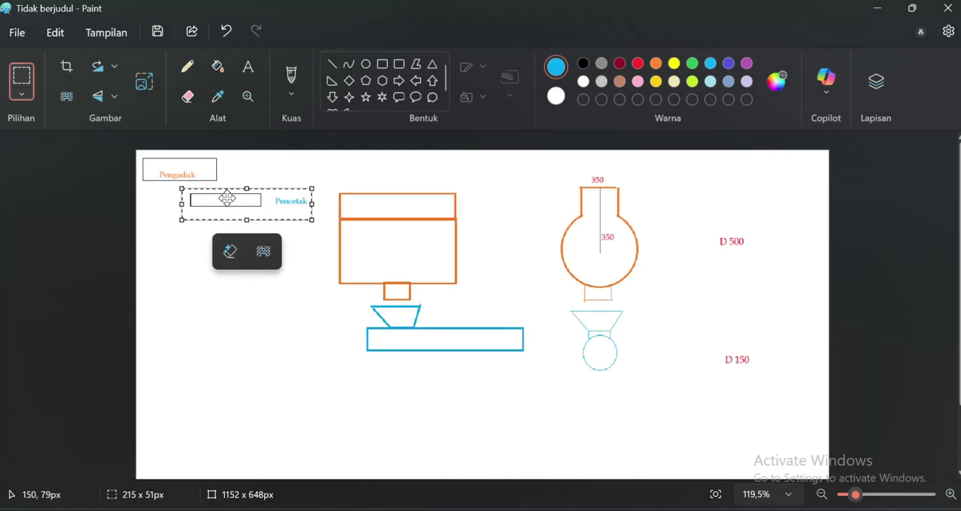
pyautogui.moveTo(227, 198); pyautogui.dragTo(258, 190)
pyautogui.click(293, 265)
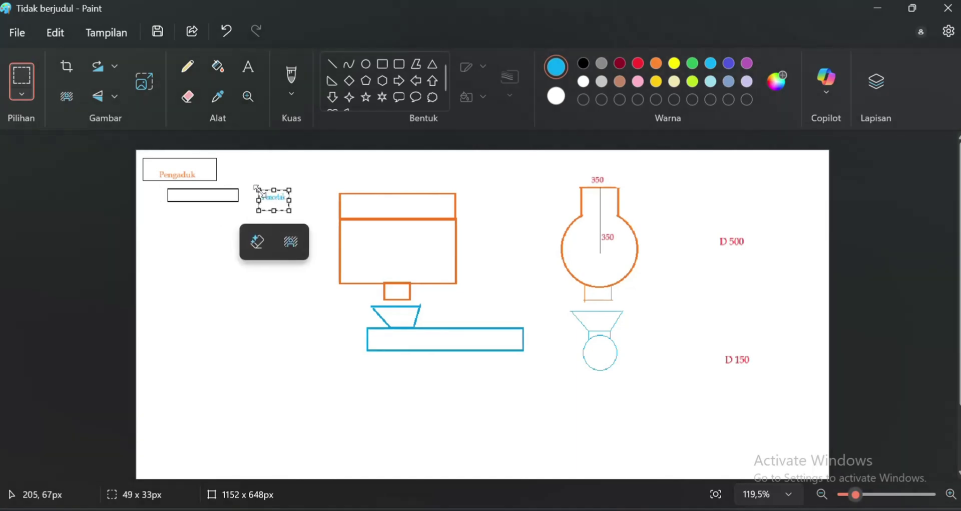
# Undo the last Pencetak label selection change, reselect the whole label, and move it inside the lower black rectangle.
pyautogui.click(228, 33)
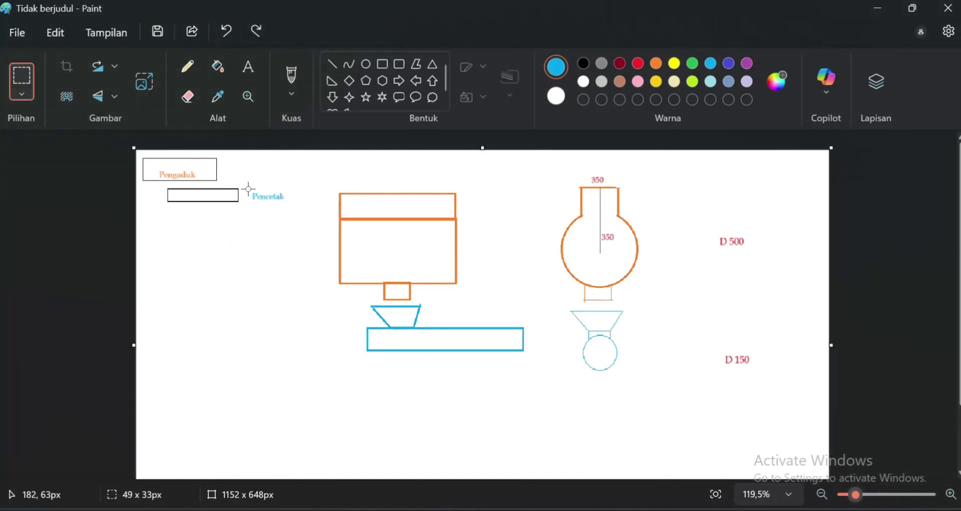
pyautogui.moveTo(301, 203); pyautogui.dragTo(291, 205)
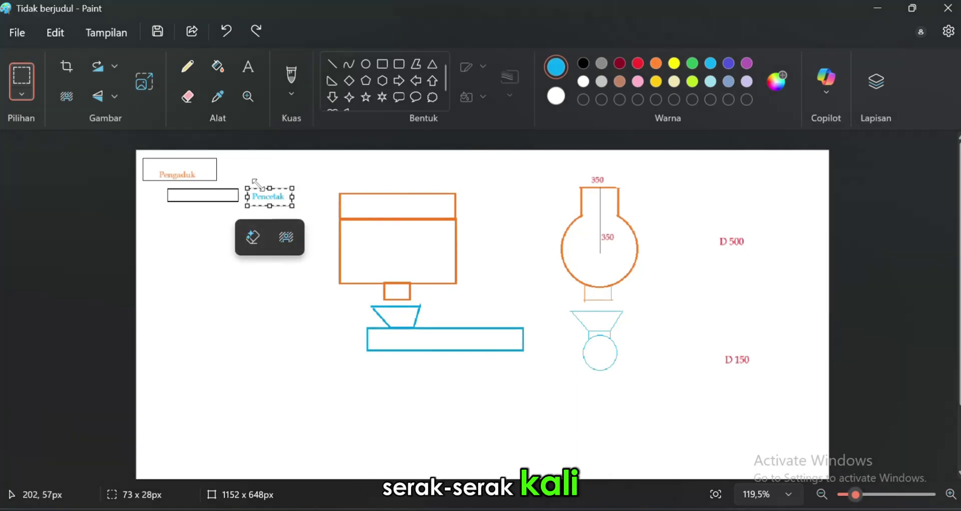
pyautogui.keyDown('ctrl'); pyautogui.scroll(3, 261, 194); pyautogui.keyUp('ctrl')
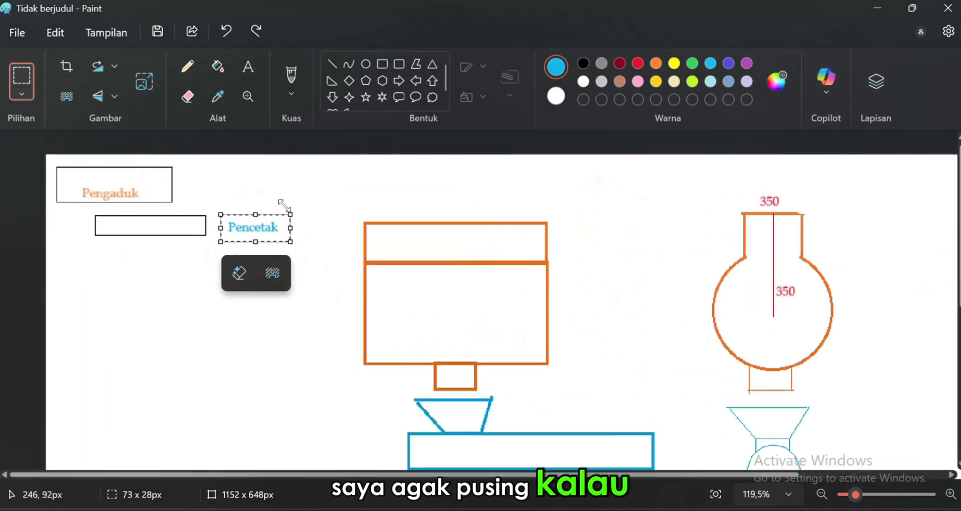
pyautogui.moveTo(244, 225); pyautogui.dragTo(159, 226)
pyautogui.click(341, 290)
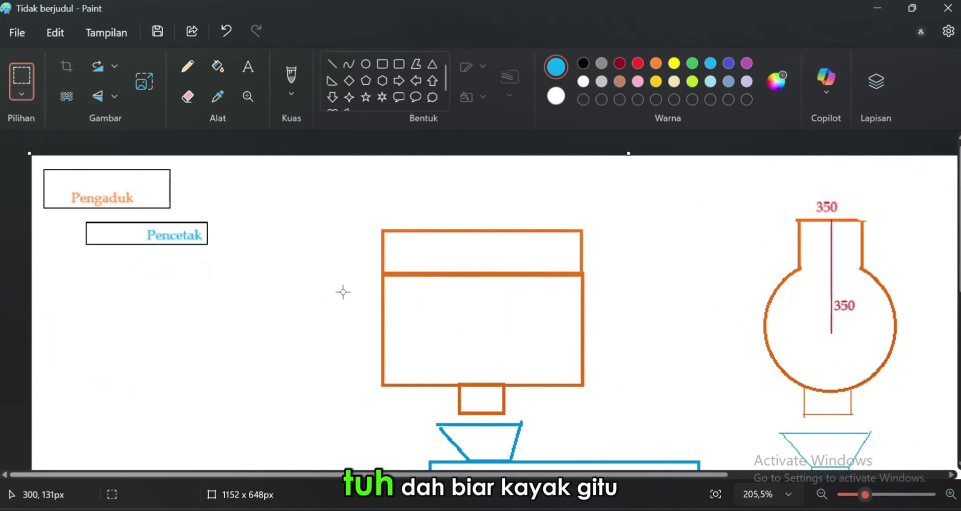
# Select black as the drawing colour and the Line tool for the frame beneath the extruder barrel.
pyautogui.keyDown('ctrl'); pyautogui.scroll(-4, 380, 294); pyautogui.keyUp('ctrl')
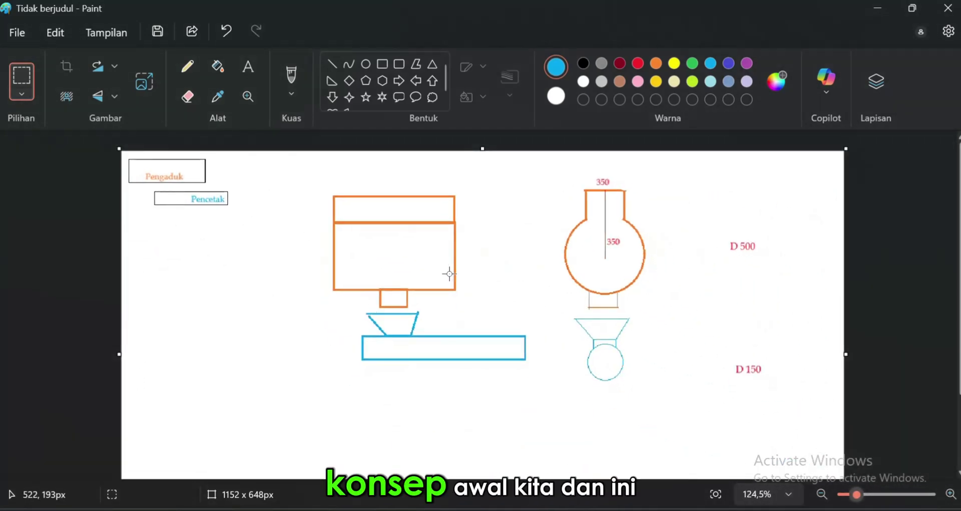
pyautogui.scroll(-1, 620, 332)
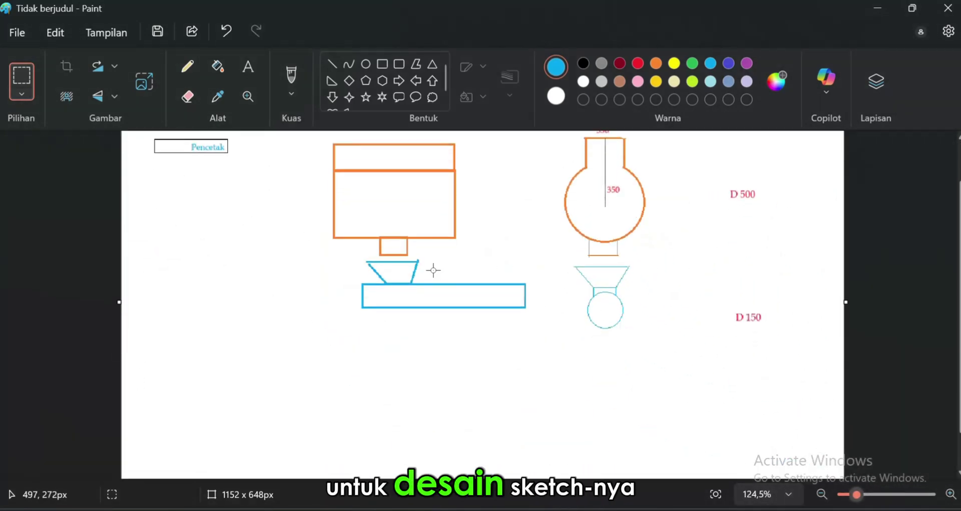
pyautogui.click(583, 63)
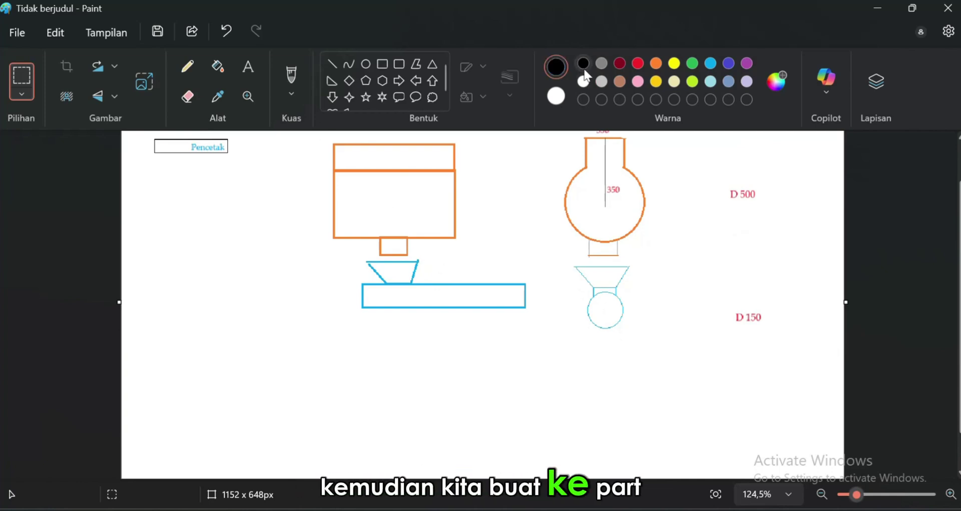
pyautogui.click(333, 65)
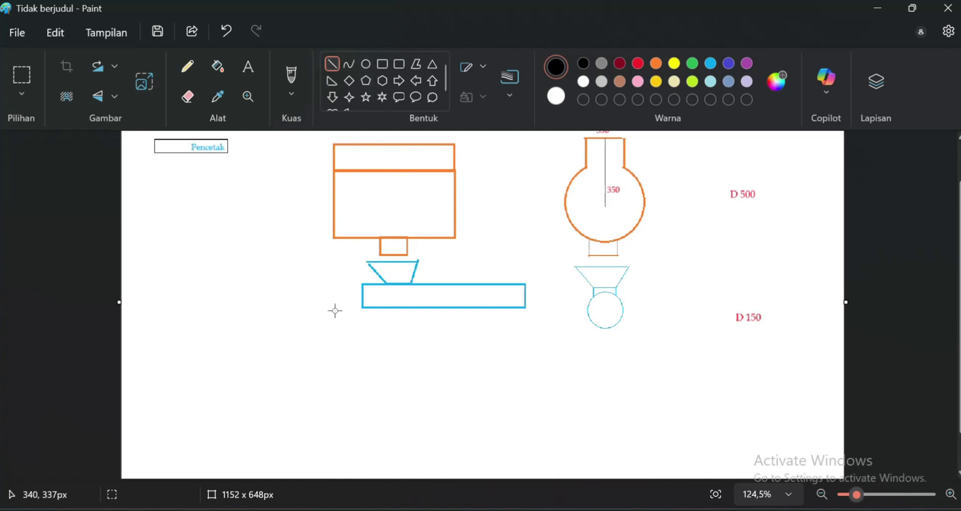
pyautogui.moveTo(335, 310); pyautogui.dragTo(534, 308)
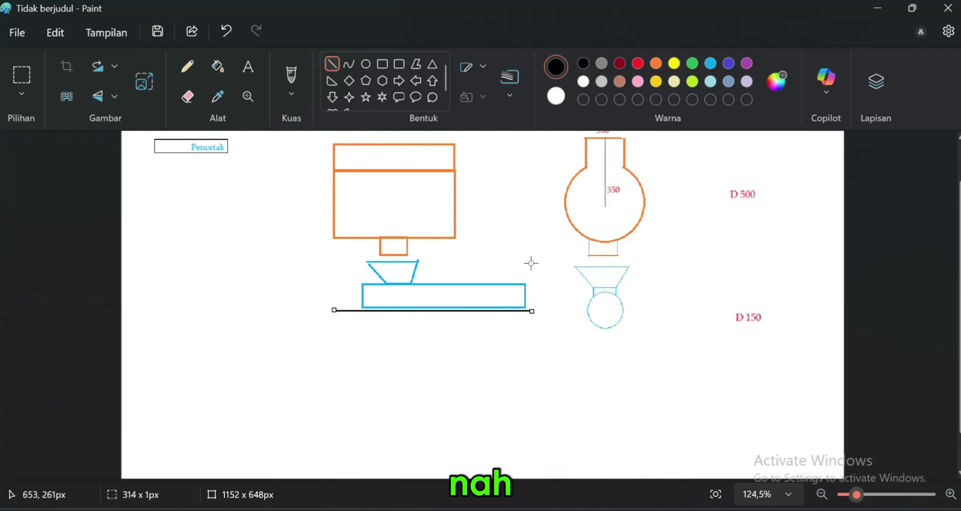
pyautogui.click(435, 224)
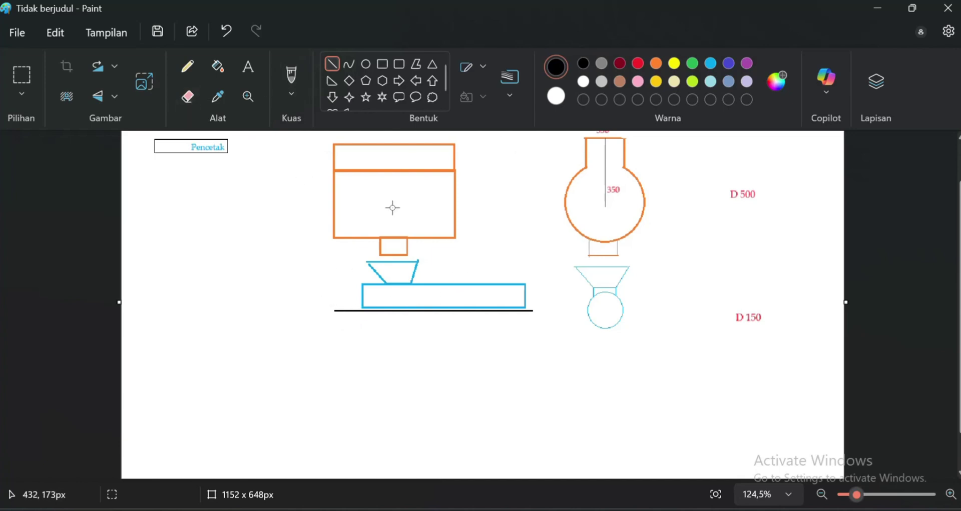
pyautogui.click(227, 32)
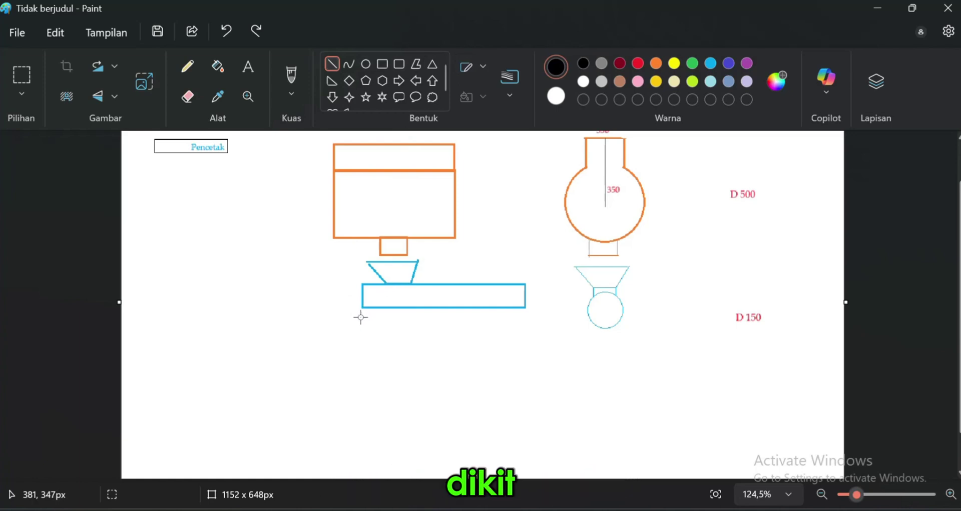
pyautogui.moveTo(359, 310); pyautogui.dragTo(359, 308)
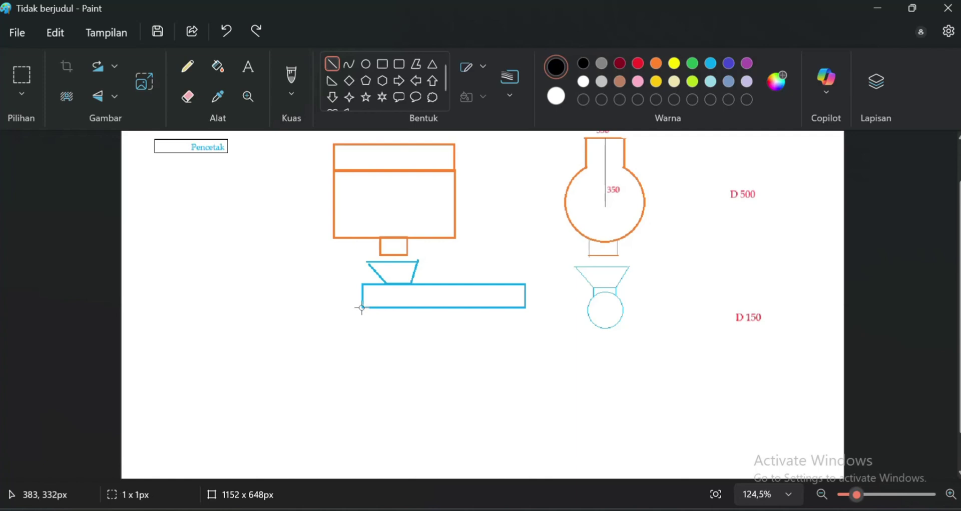
pyautogui.moveTo(361, 307); pyautogui.dragTo(526, 313)
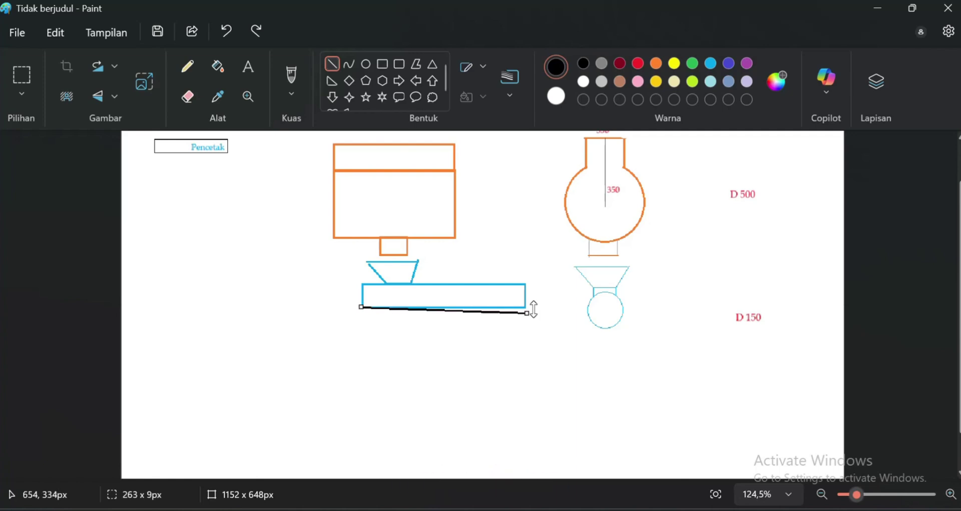
pyautogui.hotkey('ctrl', 'z')
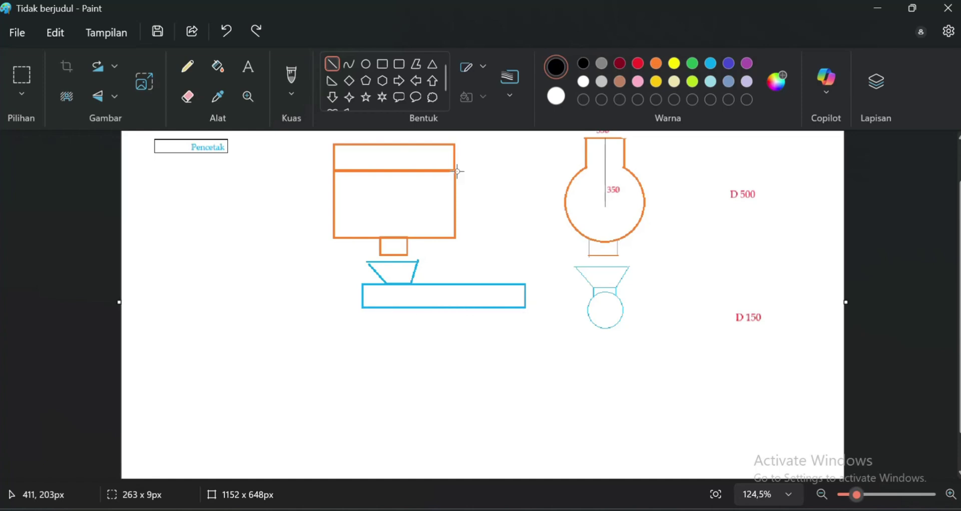
# Draw a 3 px black line along the barrel's underside with short vertical ends about 11 px long.
pyautogui.click(508, 96)
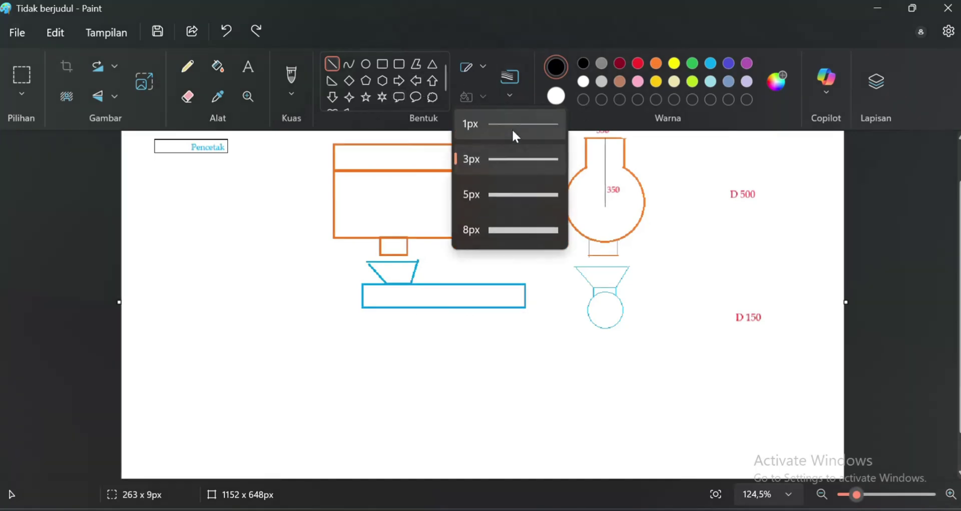
pyautogui.click(512, 157)
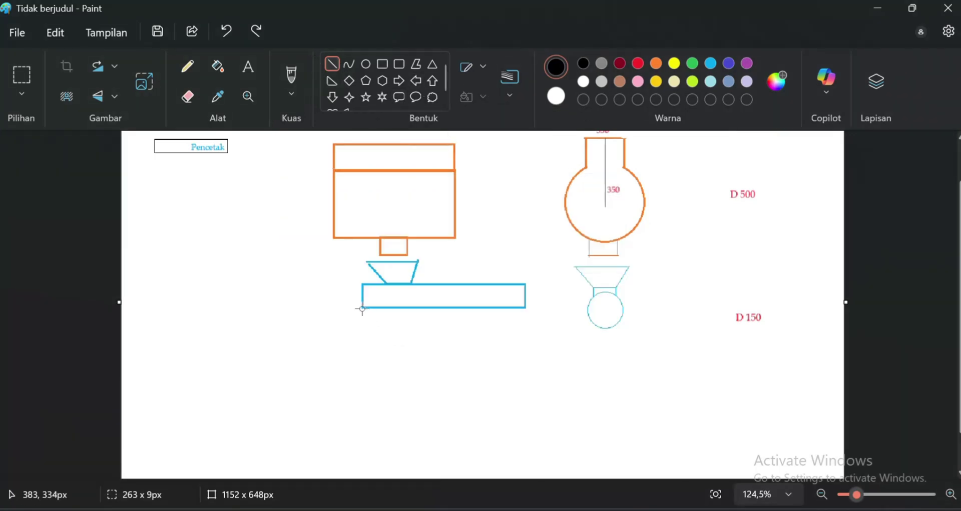
pyautogui.moveTo(362, 309)
pyautogui.keyDown('shift'); pyautogui.mouseDown()
pyautogui.moveTo(536, 315)
pyautogui.moveTo(524, 316)
pyautogui.mouseUp(); pyautogui.keyUp('shift')
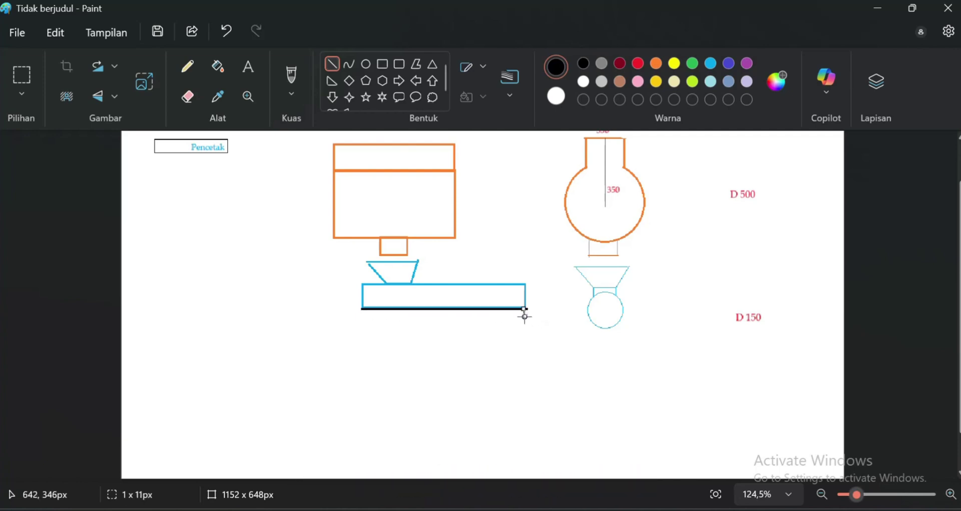
pyautogui.moveTo(361, 309); pyautogui.dragTo(362, 315)
# Draw a straight horizontal black line about 300 px long that closes the strip and extends past the barrel's left end.
pyautogui.moveTo(333, 318)
pyautogui.mouseDown()
pyautogui.moveTo(539, 319)
pyautogui.moveTo(526, 317)
pyautogui.mouseUp()
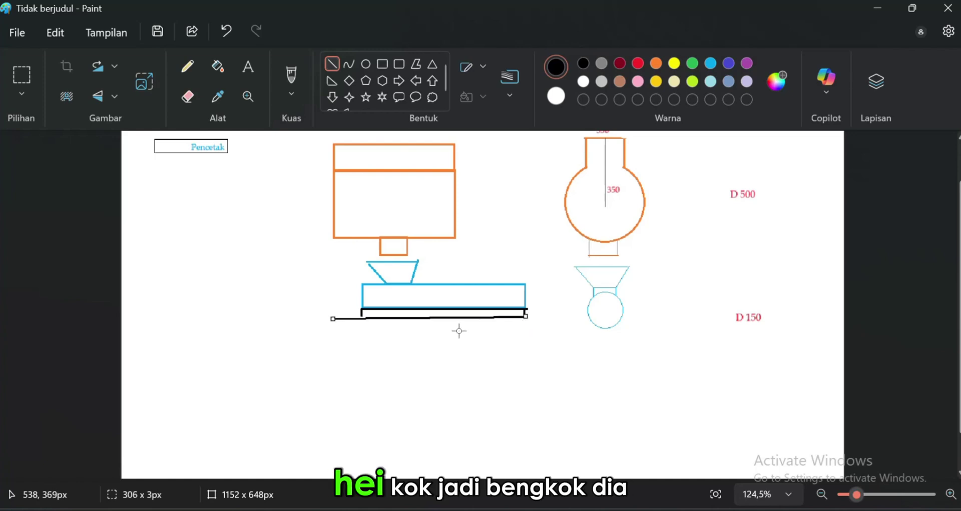
pyautogui.hotkey('ctrl', 'z')
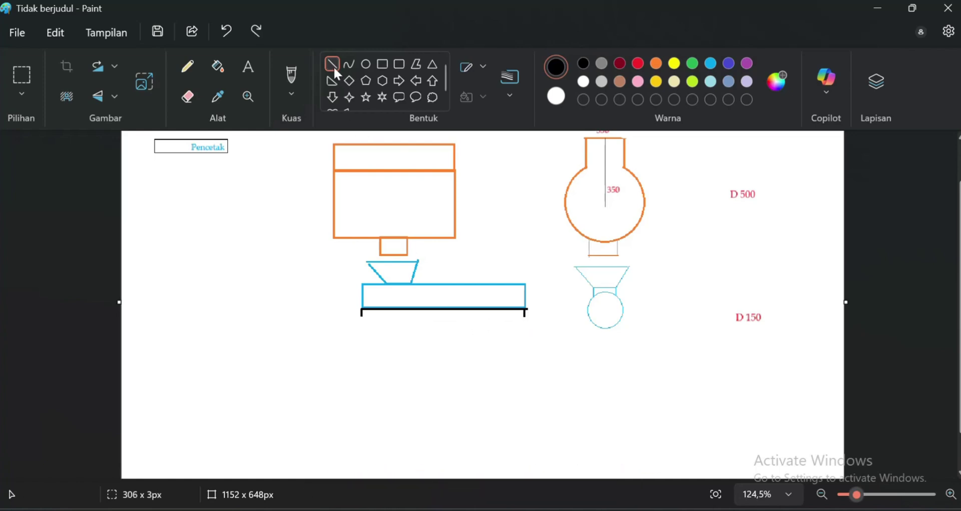
pyautogui.keyDown('shift'); pyautogui.moveTo(526, 316); pyautogui.dragTo(337, 326); pyautogui.keyUp('shift')
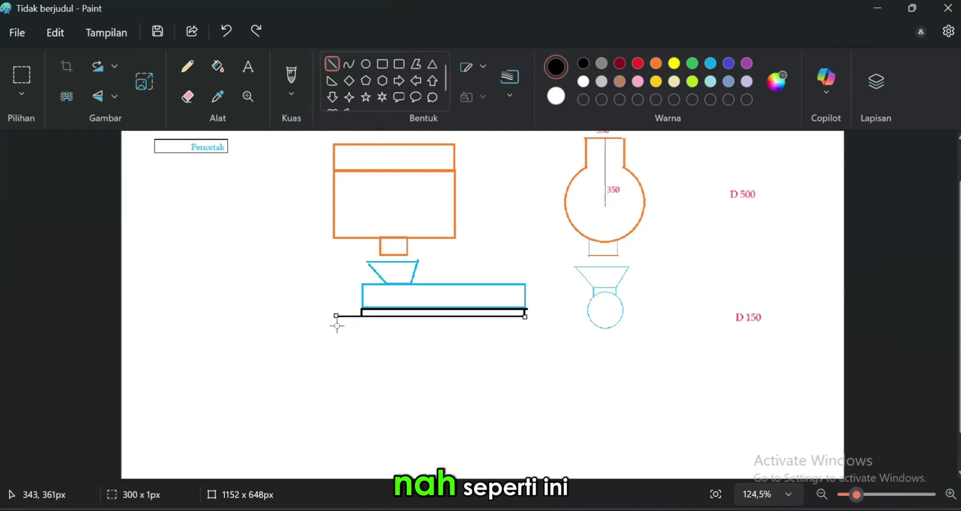
pyautogui.click(385, 344)
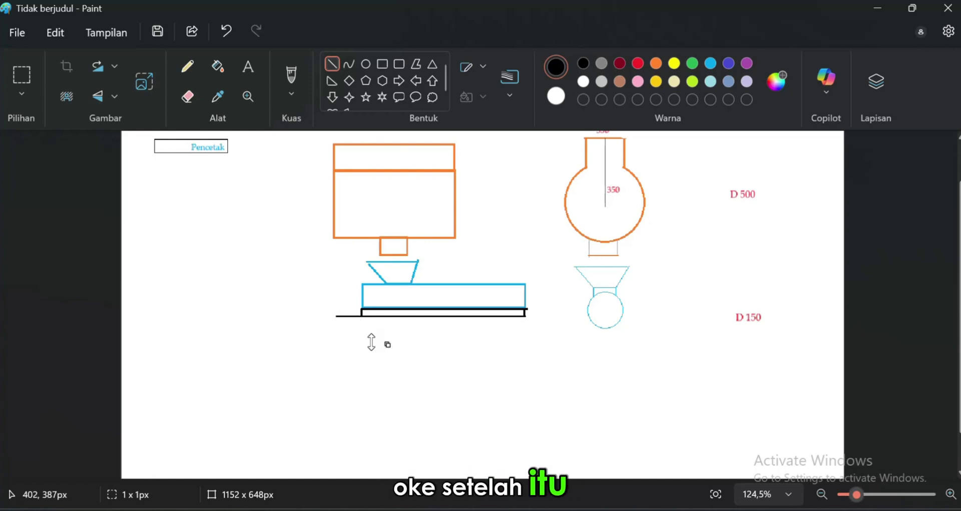
# Complete the black base frame beneath the strip with a left side, a bottom line and a right side.
pyautogui.click(190, 97)
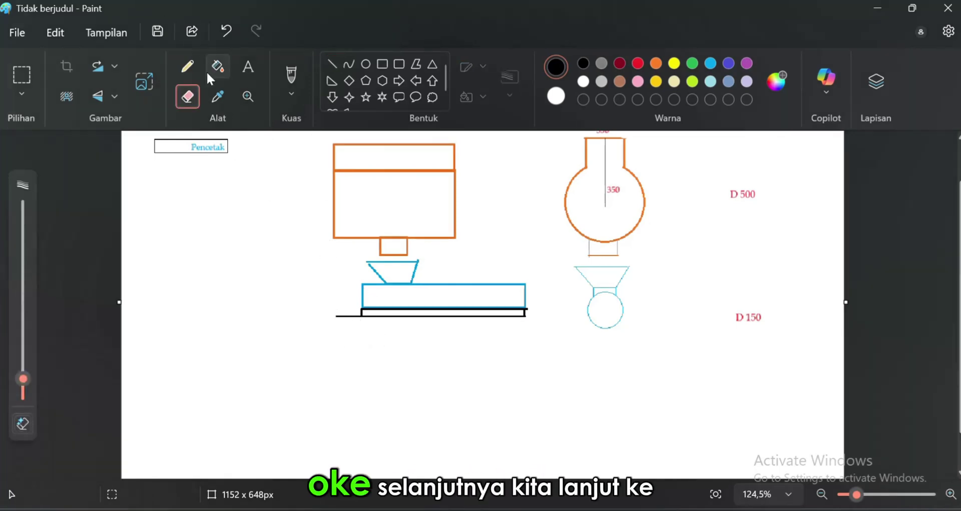
pyautogui.click(332, 64)
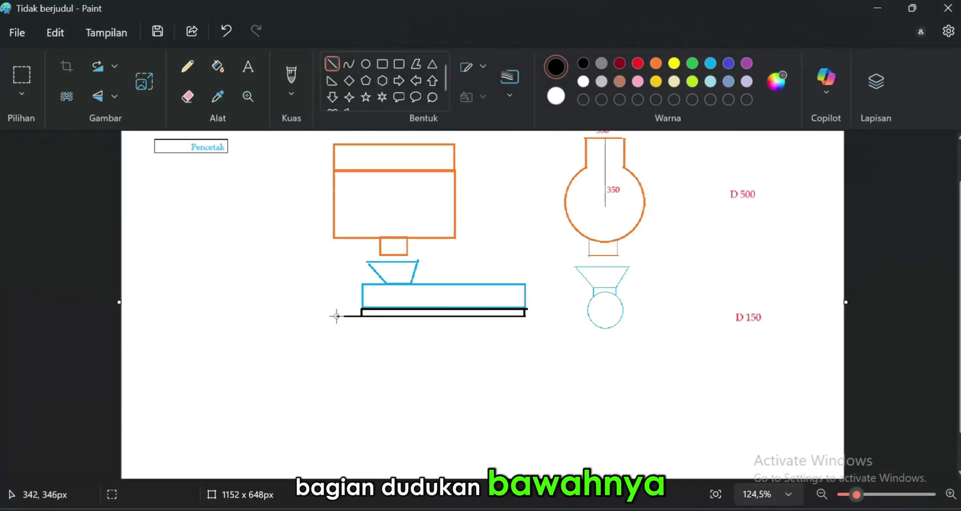
pyautogui.moveTo(337, 316)
pyautogui.mouseDown()
pyautogui.moveTo(336, 353)
pyautogui.moveTo(523, 343)
pyautogui.mouseUp()
pyautogui.click(340, 352)
pyautogui.click(549, 343)
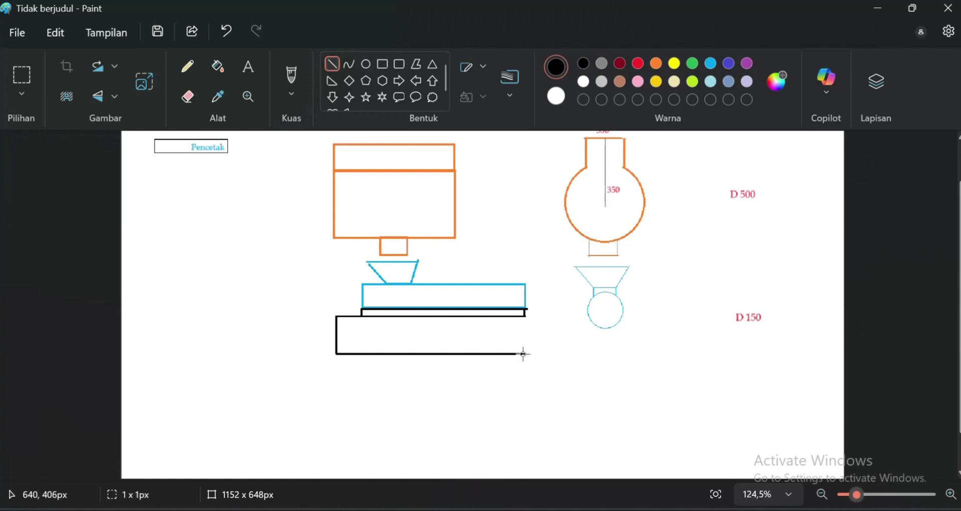
pyautogui.keyDown('shift'); pyautogui.moveTo(523, 353); pyautogui.dragTo(524, 309); pyautogui.keyUp('shift')
pyautogui.click(571, 326)
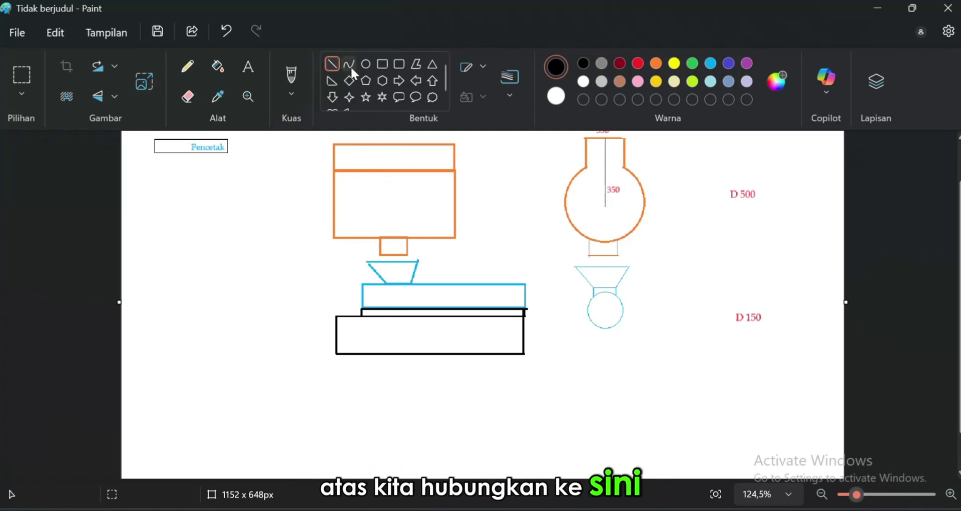
# Draw the mixer's top view in orange below the base: a rectangle and an equally wide, taller one about 193 x 77 px around it.
pyautogui.click(382, 64)
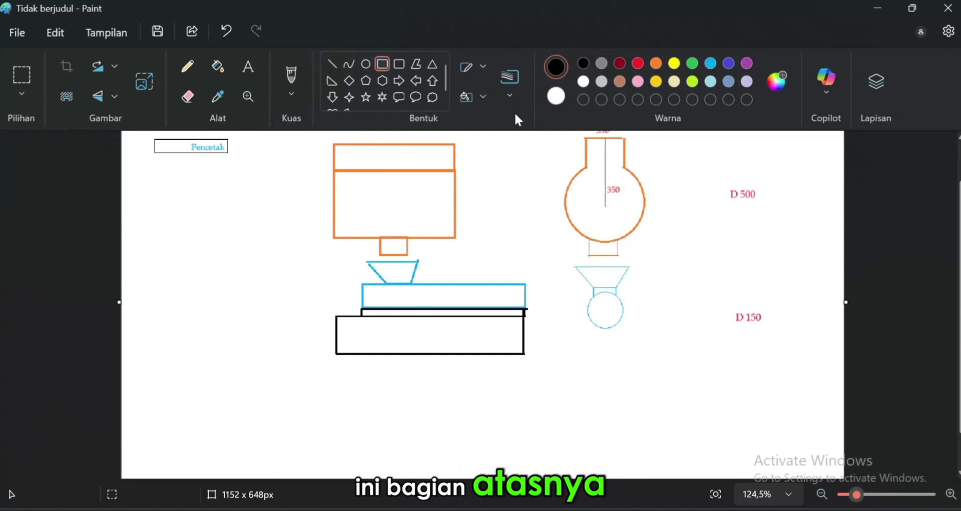
pyautogui.click(656, 63)
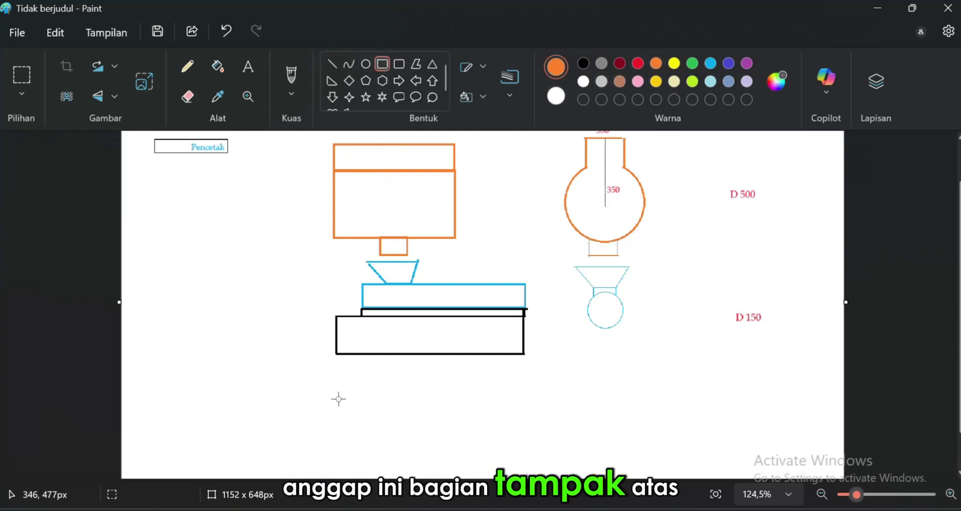
pyautogui.moveTo(355, 401); pyautogui.dragTo(467, 424)
pyautogui.hotkey('ctrl', 'z')
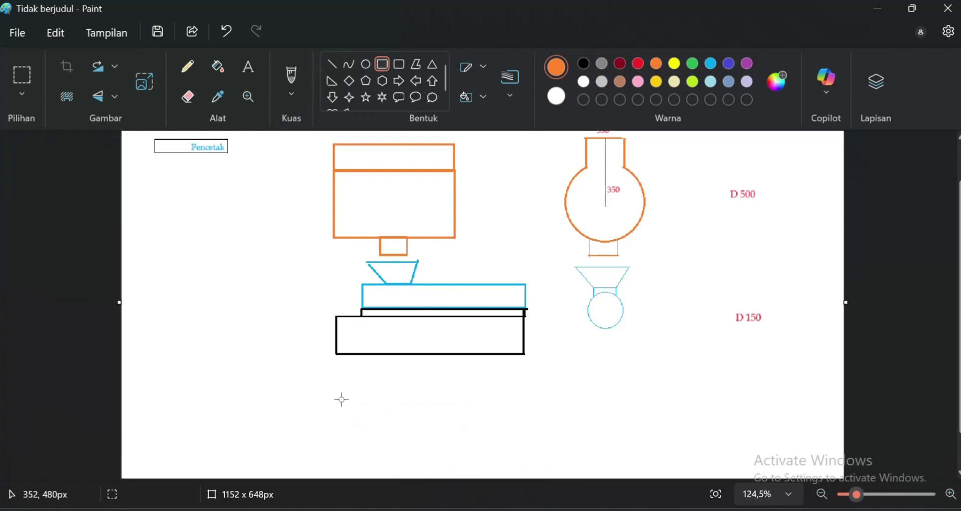
pyautogui.moveTo(341, 398); pyautogui.dragTo(460, 427)
pyautogui.click(493, 431)
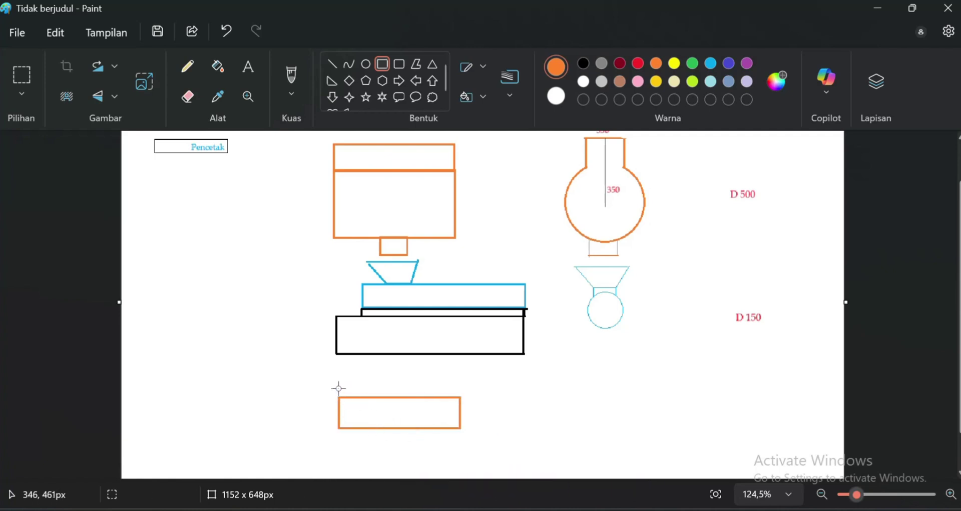
pyautogui.keyDown('shift'); pyautogui.moveTo(339, 388); pyautogui.dragTo(460, 436); pyautogui.keyUp('shift')
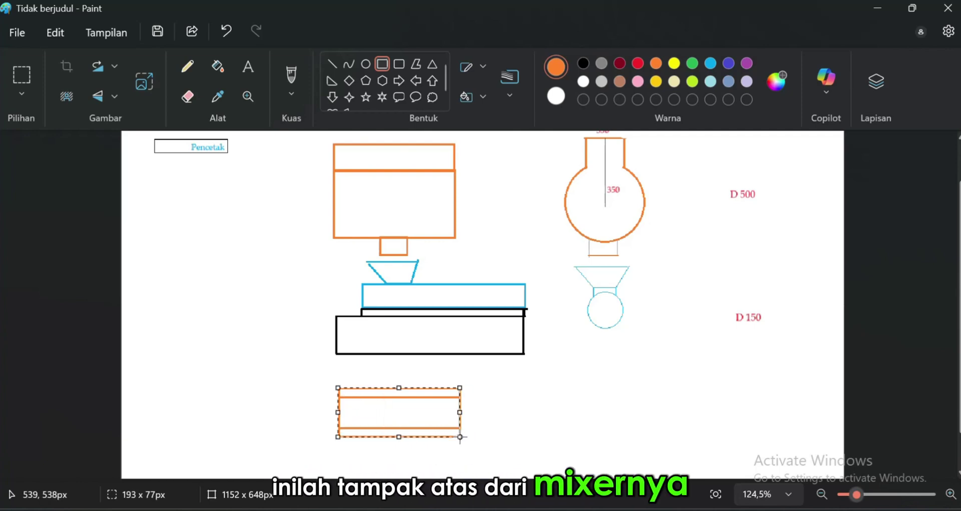
pyautogui.click(472, 444)
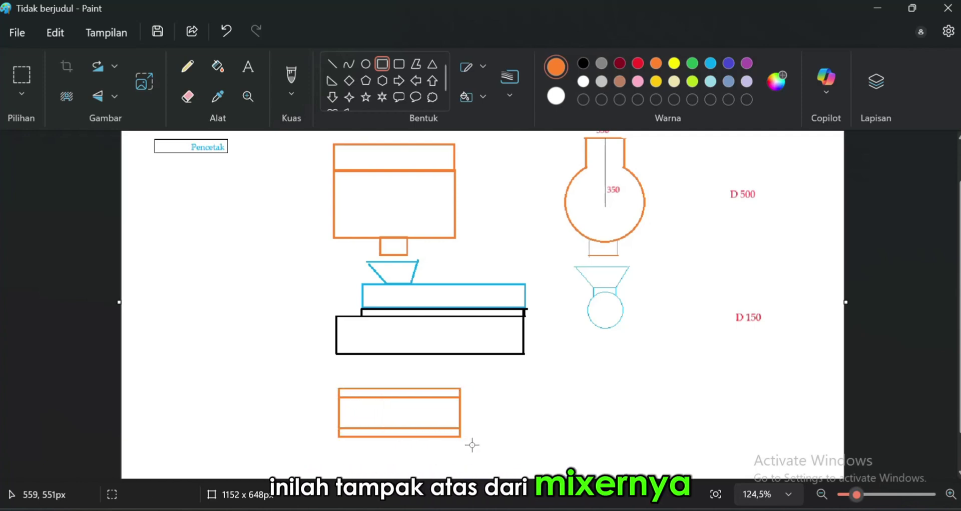
# Draw a small light-blue rectangle attached to the right side of the mixer's top view as the extruder barrel.
pyautogui.click(711, 69)
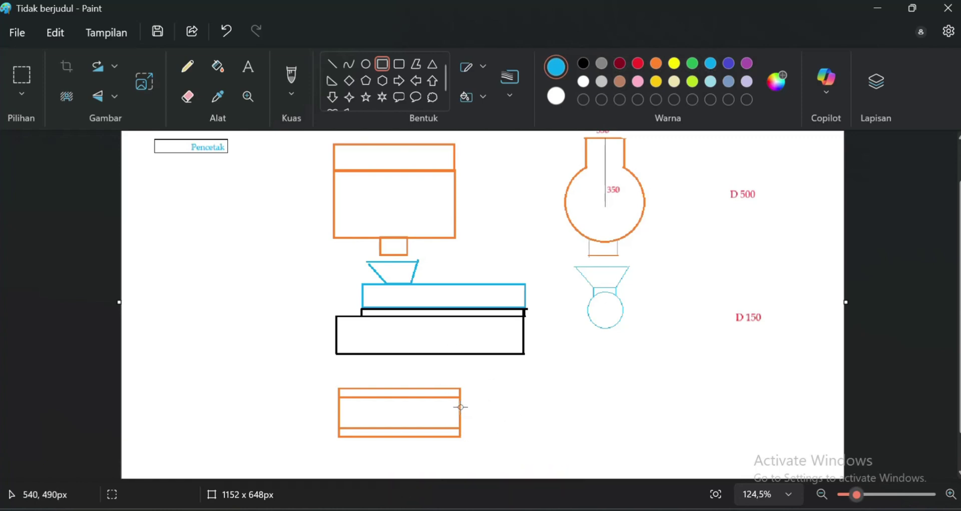
pyautogui.moveTo(460, 406); pyautogui.dragTo(518, 423)
pyautogui.click(547, 435)
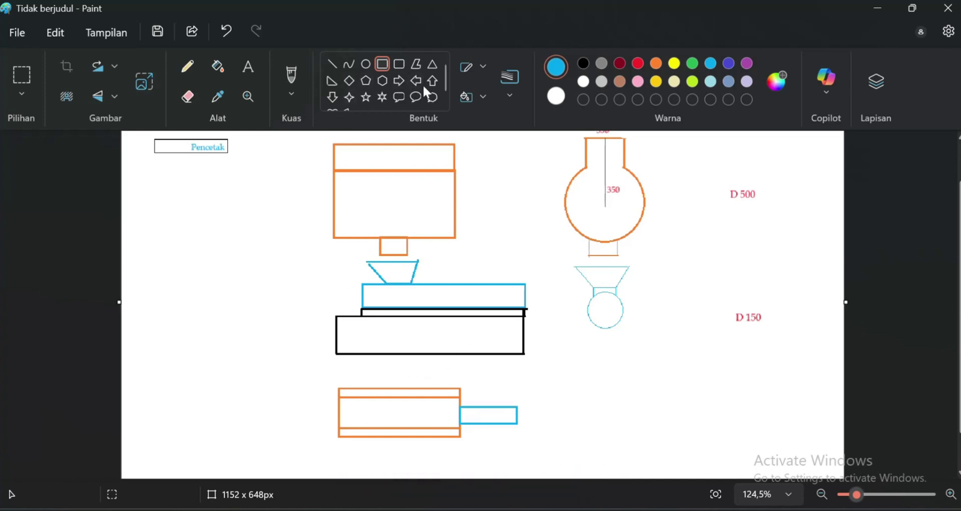
# Draw four short vertical black lines across the mixer's outer strips in the top view, two on each long side.
pyautogui.click(331, 64)
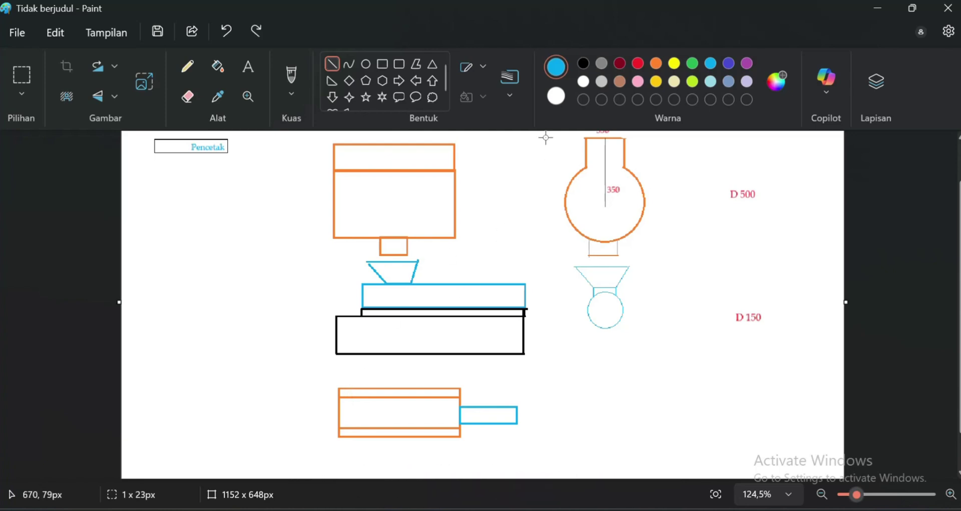
pyautogui.click(583, 63)
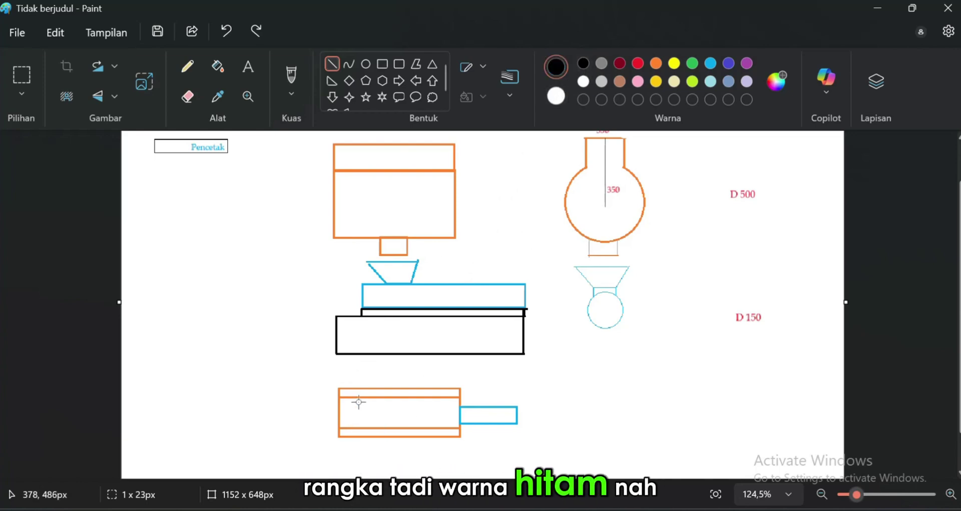
pyautogui.moveTo(354, 397); pyautogui.dragTo(354, 380)
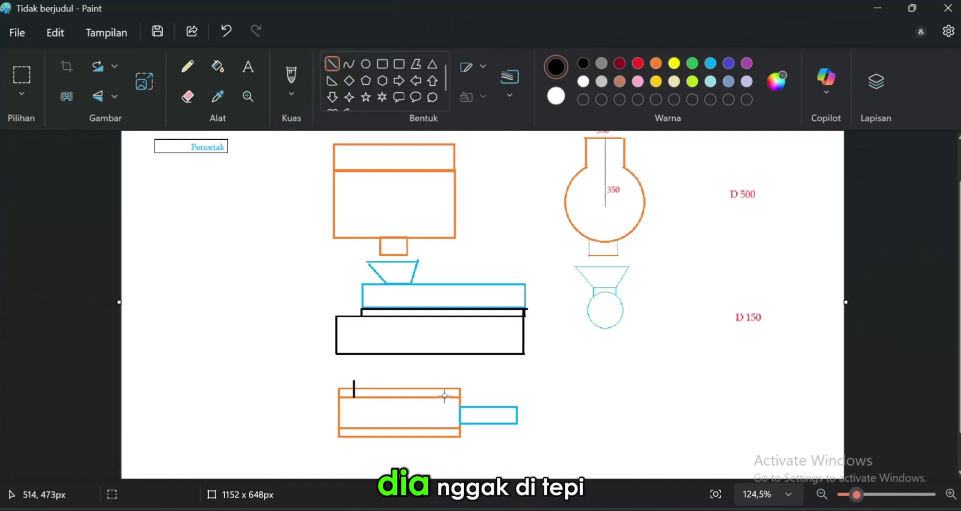
pyautogui.moveTo(444, 397); pyautogui.dragTo(444, 381)
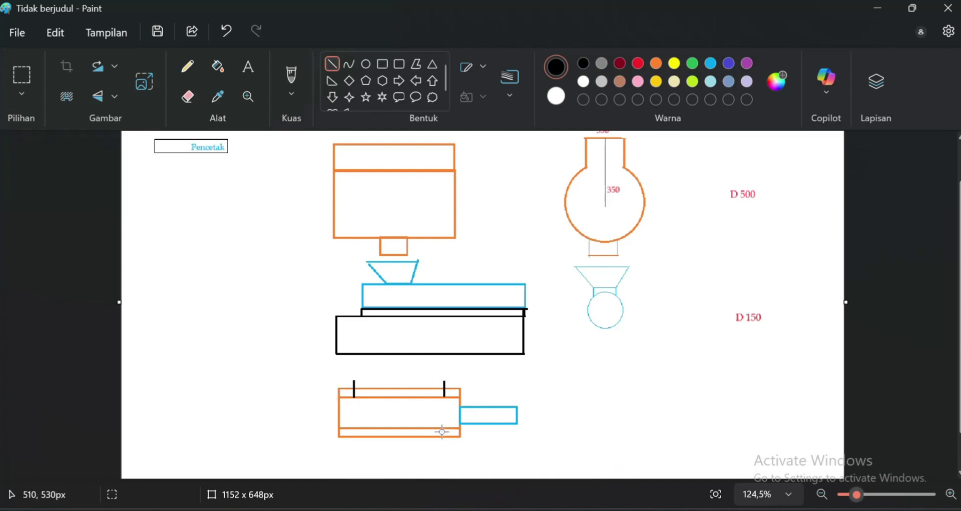
pyautogui.moveTo(443, 429); pyautogui.dragTo(444, 444)
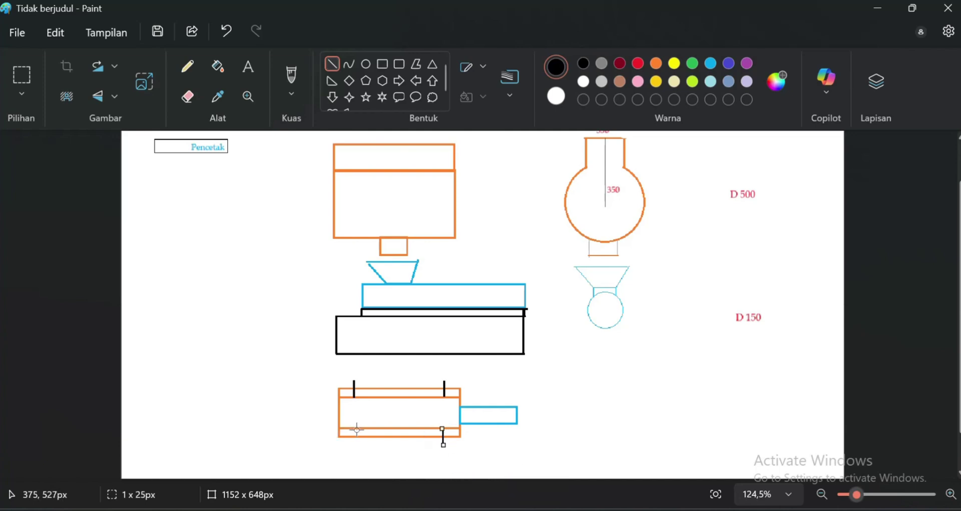
pyautogui.moveTo(354, 429); pyautogui.dragTo(353, 446)
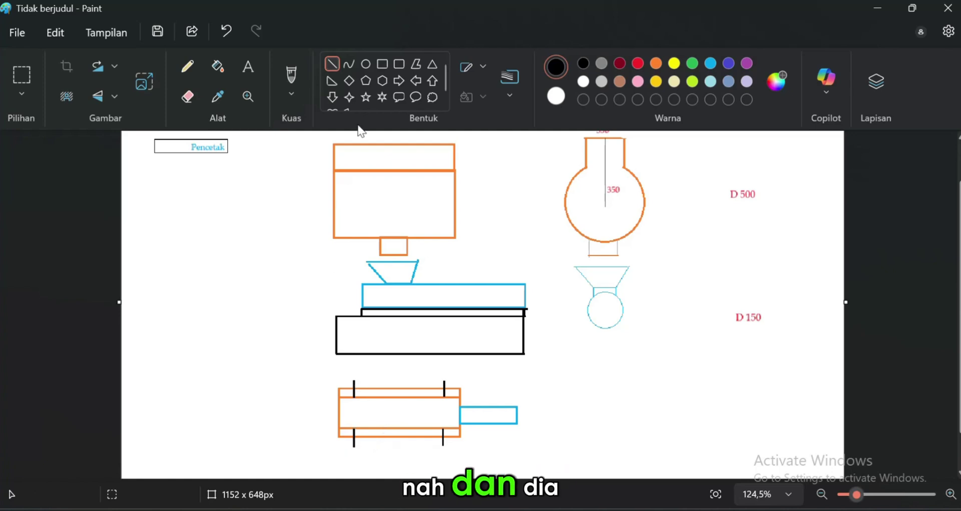
# Draw two black rectangles in the top view: one over the mixer's inner rectangle and a larger one enclosing the mixer and extruder barrel.
pyautogui.click(382, 63)
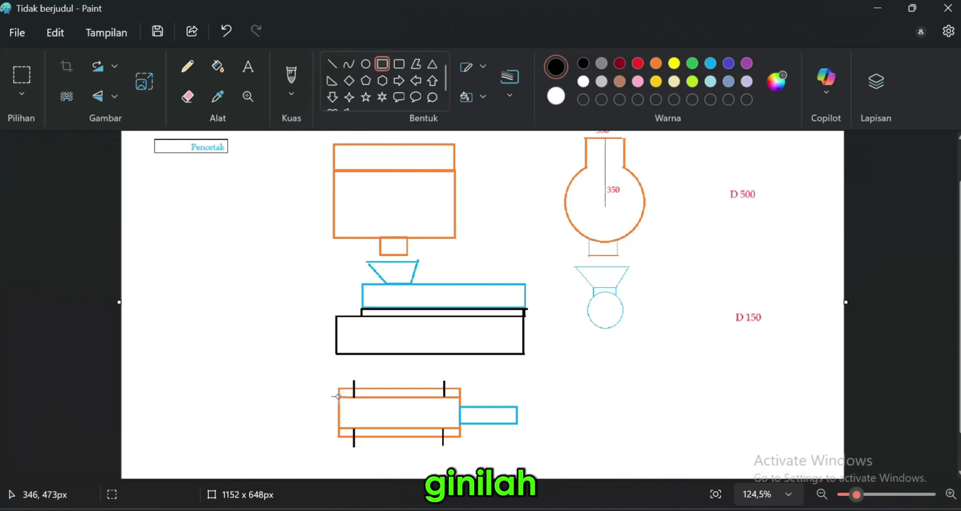
pyautogui.moveTo(338, 395); pyautogui.dragTo(459, 428)
pyautogui.click(500, 442)
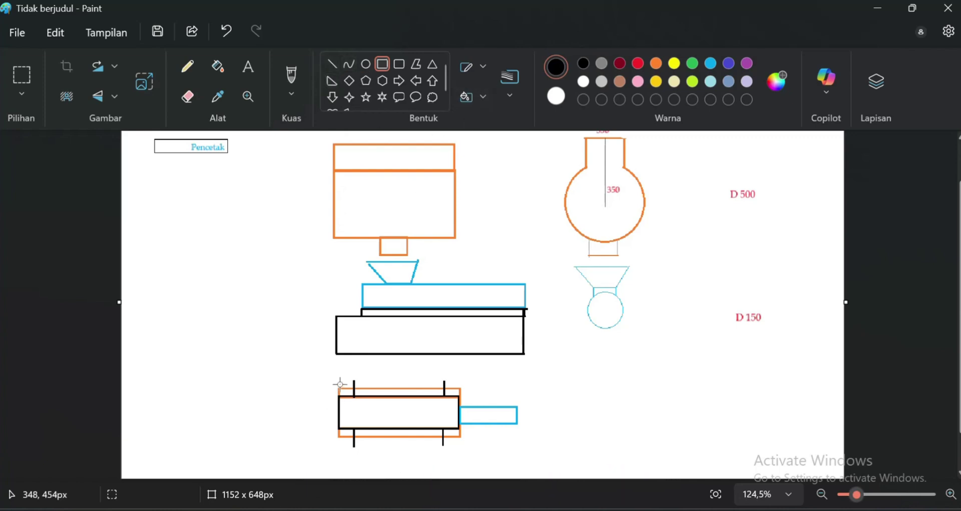
pyautogui.moveTo(339, 383); pyautogui.dragTo(517, 444)
pyautogui.click(618, 407)
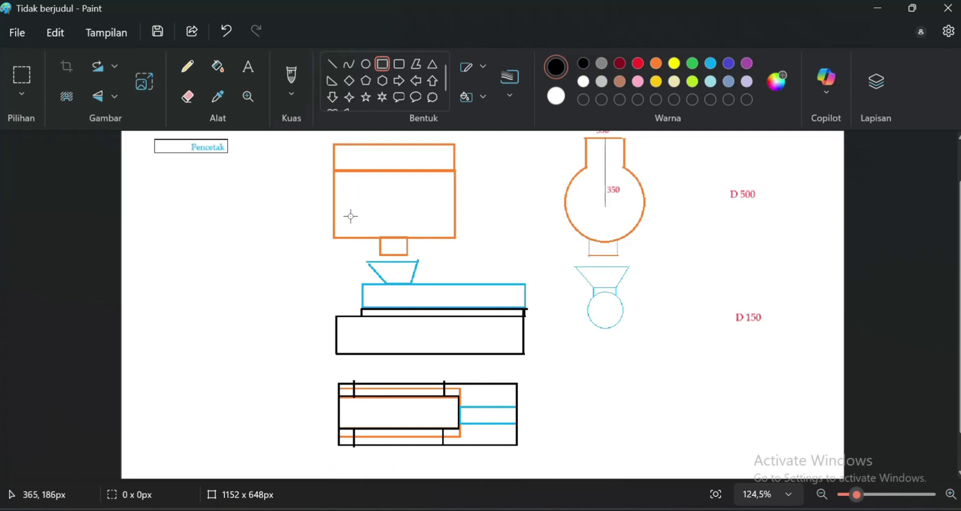
# Draw two vertical black posts about 273 px long from the mixer's top to the base in the side view, plus a black line along the mixer's top edge.
pyautogui.click(332, 63)
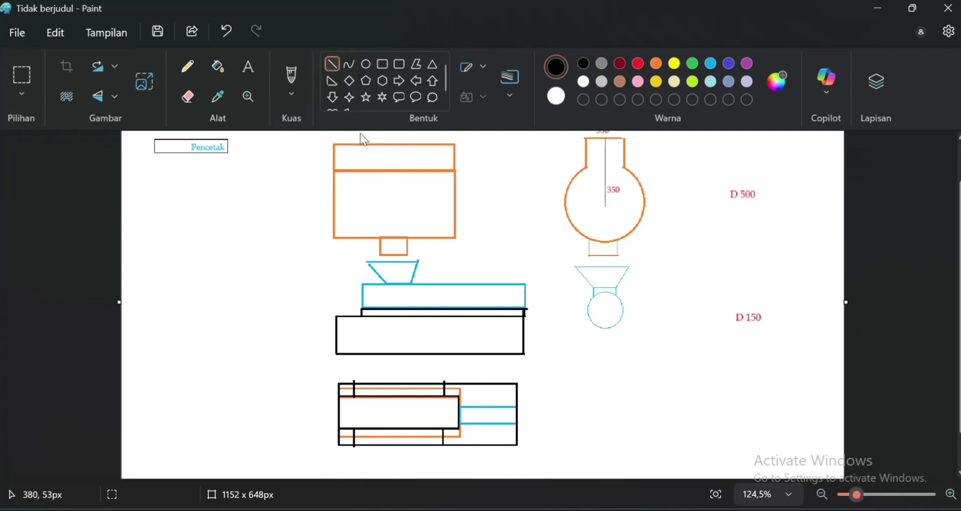
pyautogui.keyDown('shift'); pyautogui.moveTo(350, 145); pyautogui.dragTo(359, 316); pyautogui.keyUp('shift')
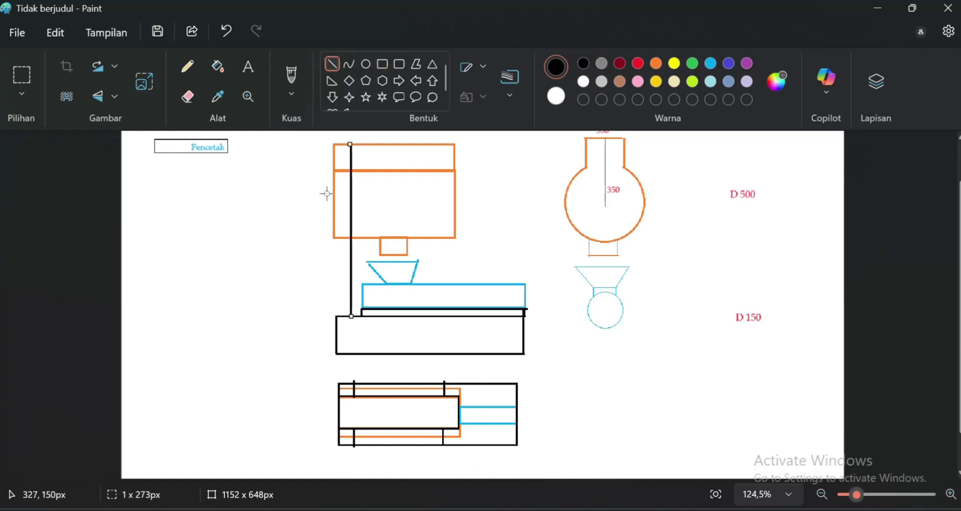
pyautogui.click(346, 200)
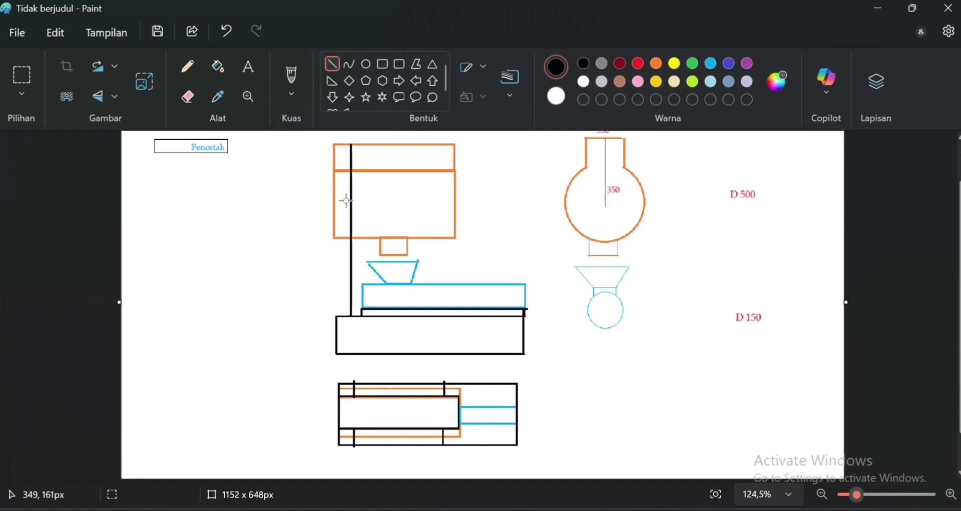
pyautogui.keyDown('shift'); pyautogui.moveTo(438, 144); pyautogui.dragTo(444, 317); pyautogui.keyUp('shift')
pyautogui.click(511, 209)
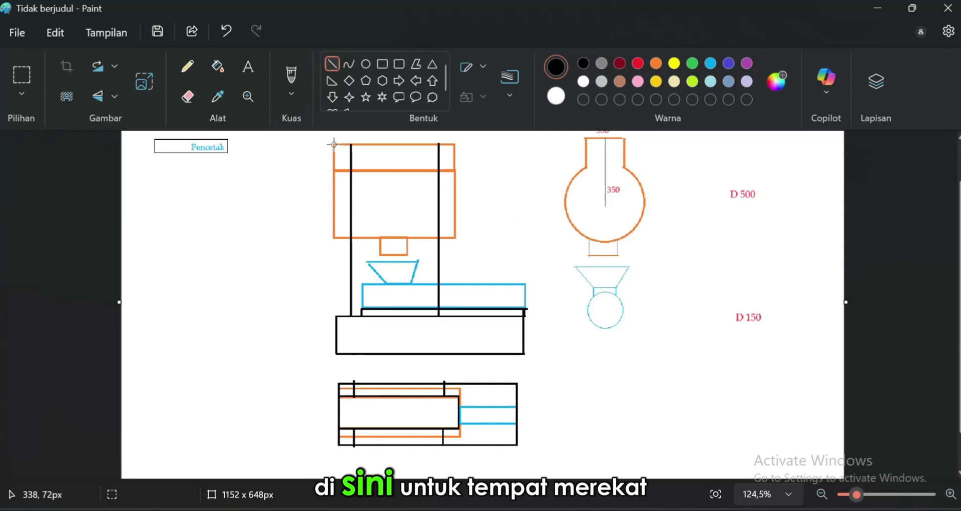
pyautogui.keyDown('shift'); pyautogui.moveTo(334, 144); pyautogui.dragTo(456, 150); pyautogui.keyUp('shift')
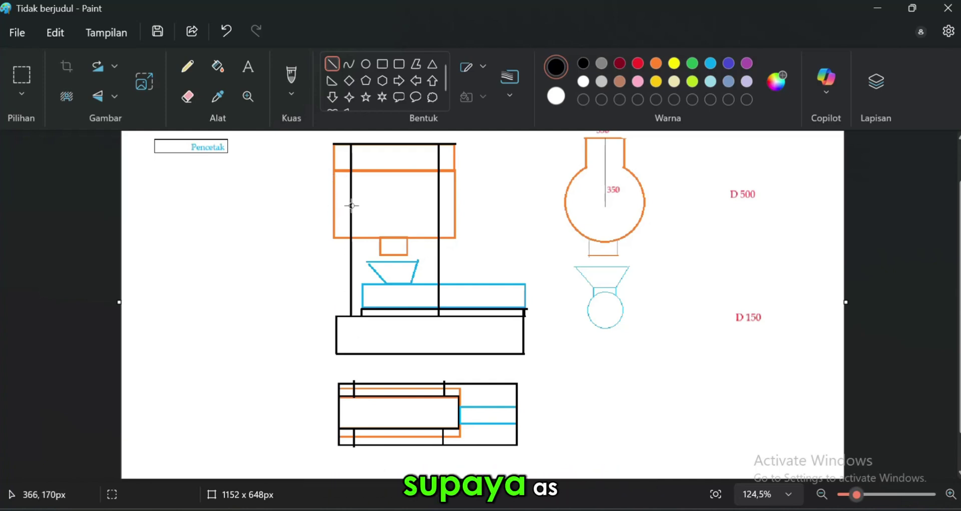
# Draw a black outer support from halfway up the mixer on the left post, out past the mixer's edge and down to the base.
pyautogui.moveTo(351, 206)
pyautogui.mouseDown()
pyautogui.moveTo(329, 205)
pyautogui.moveTo(339, 314)
pyautogui.mouseUp()
pyautogui.click(327, 223)
pyautogui.click(341, 330)
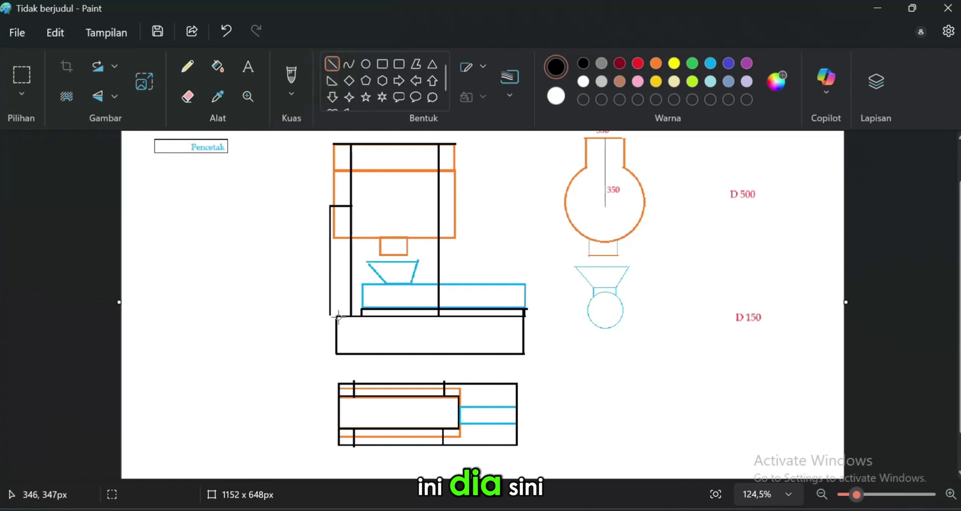
# Extend the side view's base frame left to meet the outer support, with a new left side, and erase the old left side.
pyautogui.moveTo(337, 315); pyautogui.dragTo(331, 320)
pyautogui.hotkey('ctrl', 'z')
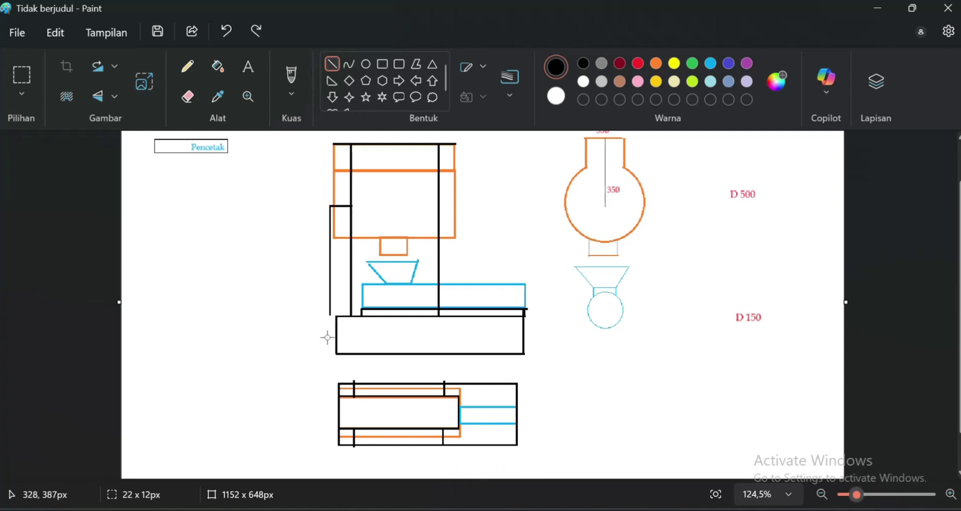
pyautogui.moveTo(338, 316); pyautogui.dragTo(339, 354)
pyautogui.click(328, 322)
pyautogui.click(332, 370)
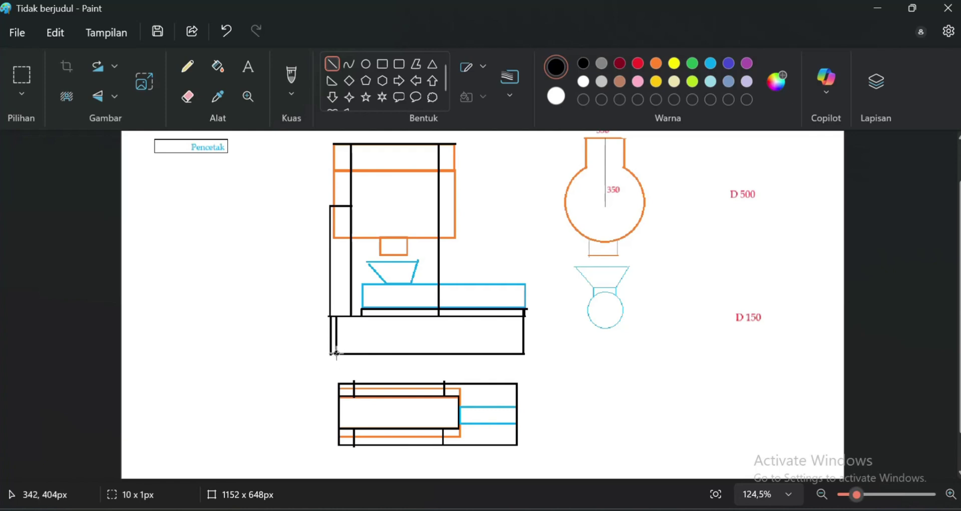
pyautogui.click(324, 374)
pyautogui.click(187, 96)
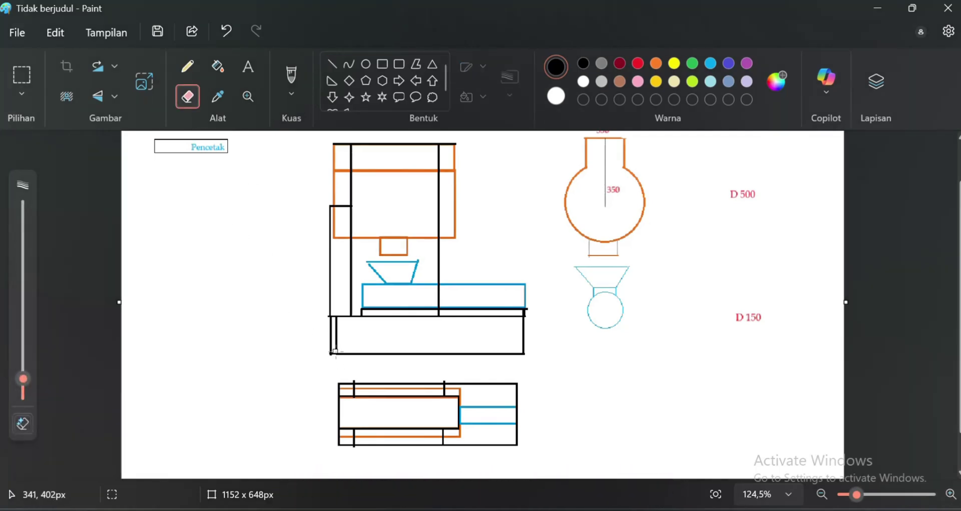
pyautogui.moveTo(335, 351); pyautogui.dragTo(337, 321)
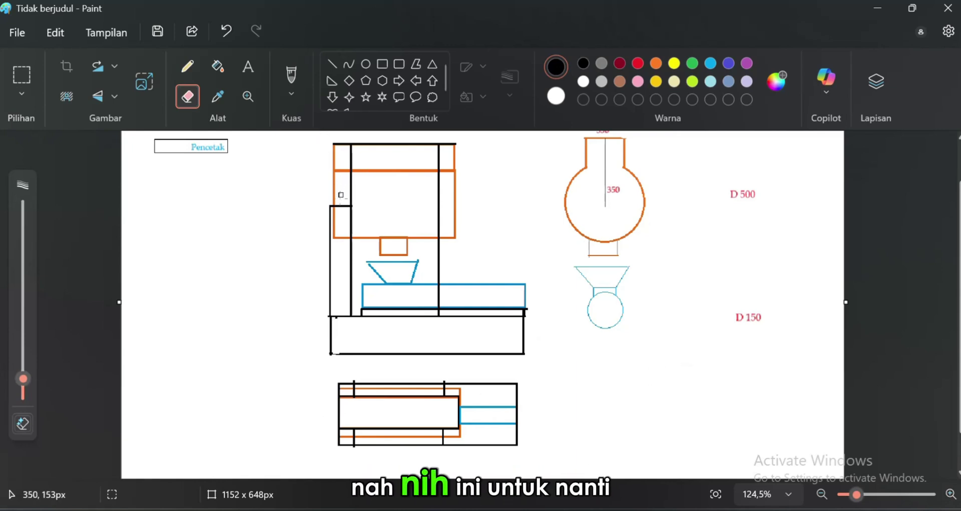
# Draw a matching black outer support on the right post, out past the mixer's edge and about 176 px down to the base.
pyautogui.click(331, 64)
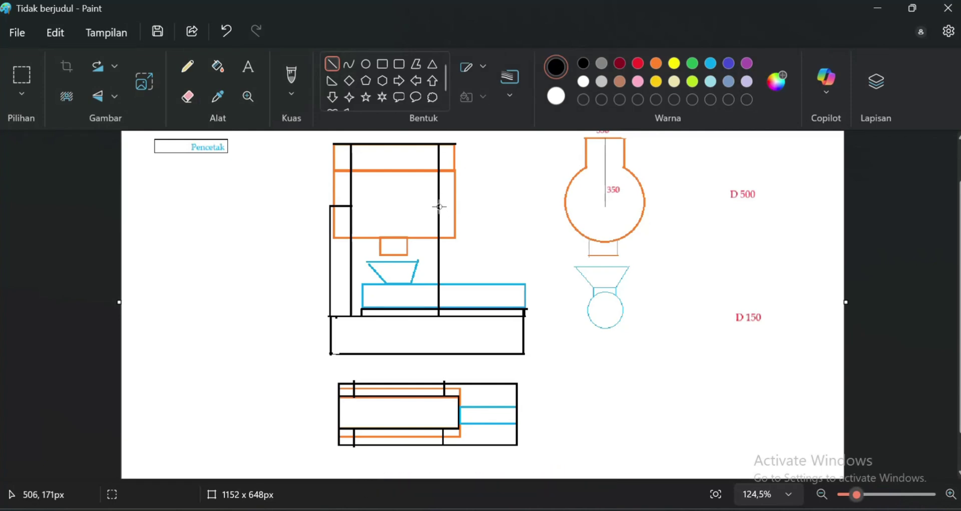
pyautogui.moveTo(439, 206)
pyautogui.mouseDown()
pyautogui.moveTo(465, 206)
pyautogui.moveTo(456, 206)
pyautogui.moveTo(460, 316)
pyautogui.mouseUp()
pyautogui.click(467, 219)
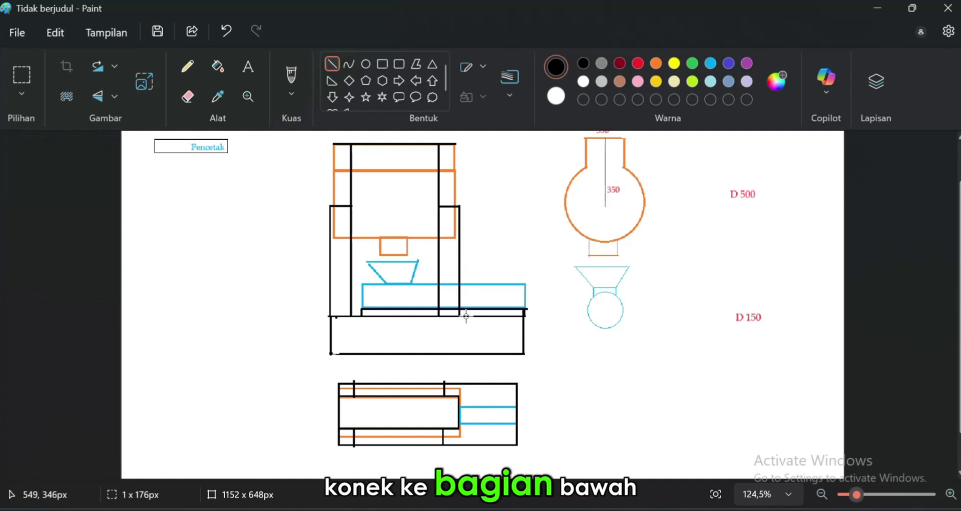
pyautogui.click(497, 242)
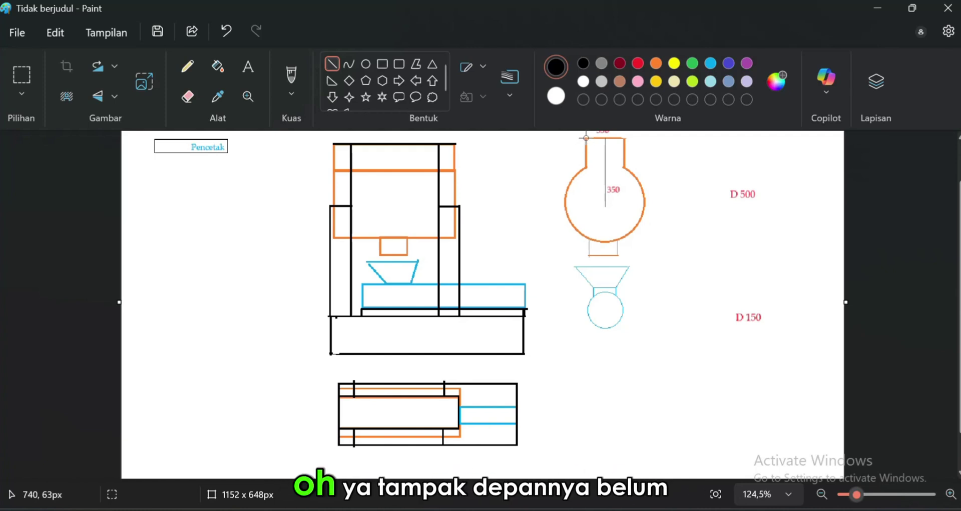
# Draw the front view's black frame from the inlet neck leftward, down the left side and about 130 px along the bottom beneath the extruder circle.
pyautogui.moveTo(585, 141); pyautogui.dragTo(558, 143)
pyautogui.hotkey('ctrl', 'z')
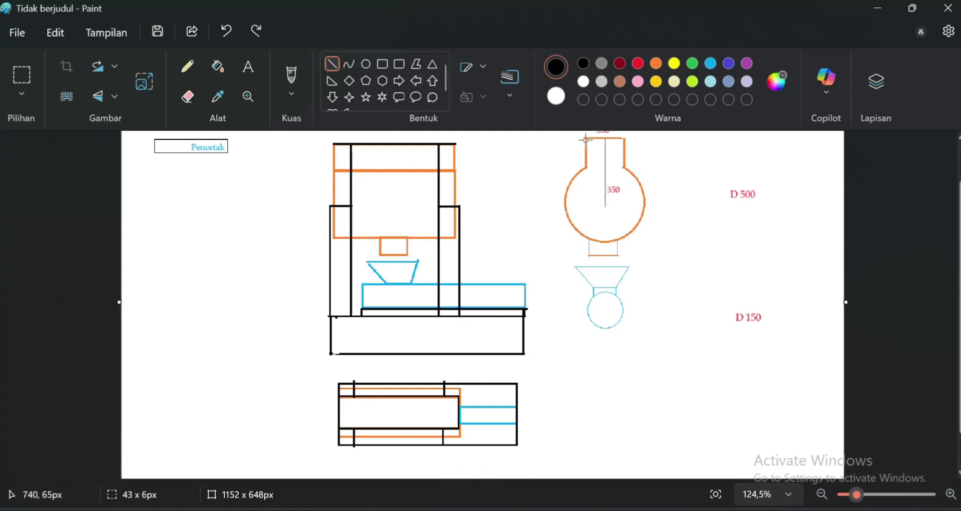
pyautogui.moveTo(585, 139)
pyautogui.mouseDown()
pyautogui.moveTo(572, 139)
pyautogui.moveTo(569, 327)
pyautogui.mouseUp()
pyautogui.click(556, 161)
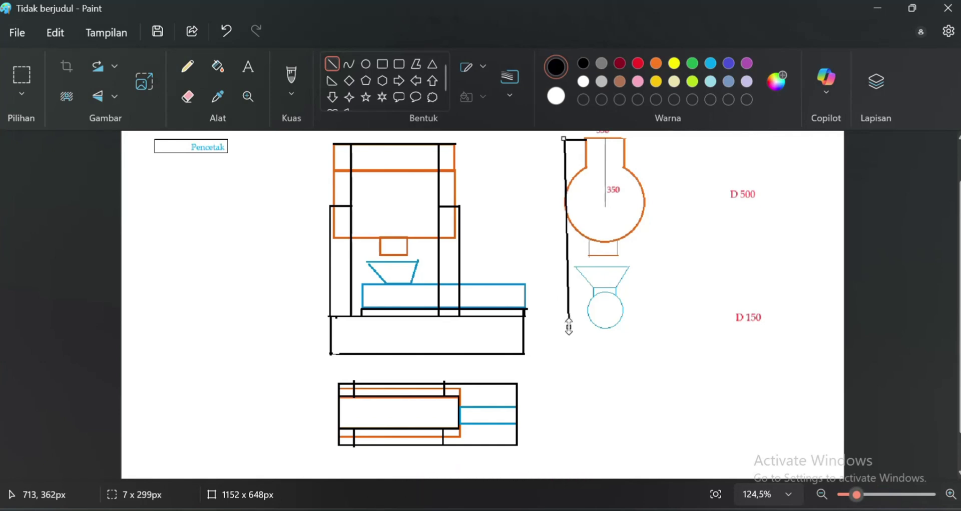
pyautogui.hotkey('ctrl', 'z')
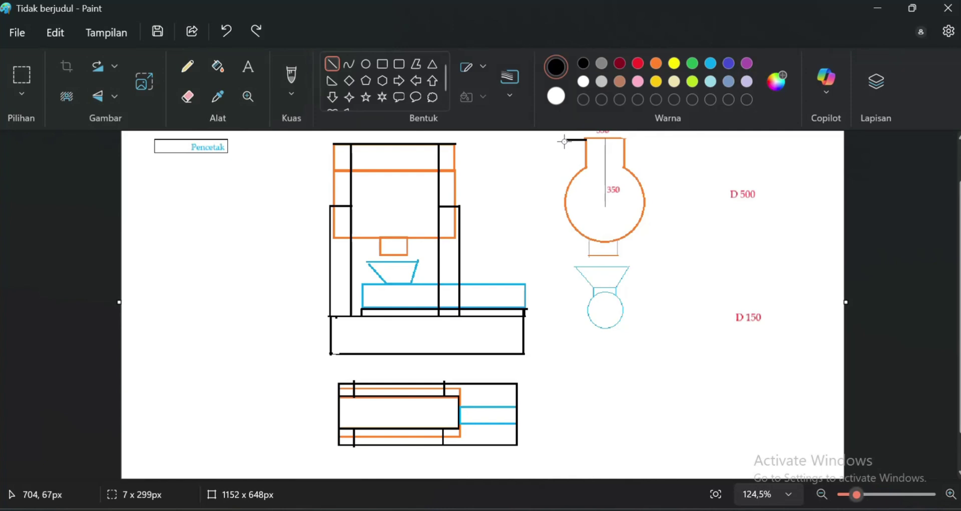
pyautogui.moveTo(566, 139)
pyautogui.mouseDown()
pyautogui.moveTo(582, 330)
pyautogui.moveTo(648, 329)
pyautogui.mouseUp()
pyautogui.click(581, 329)
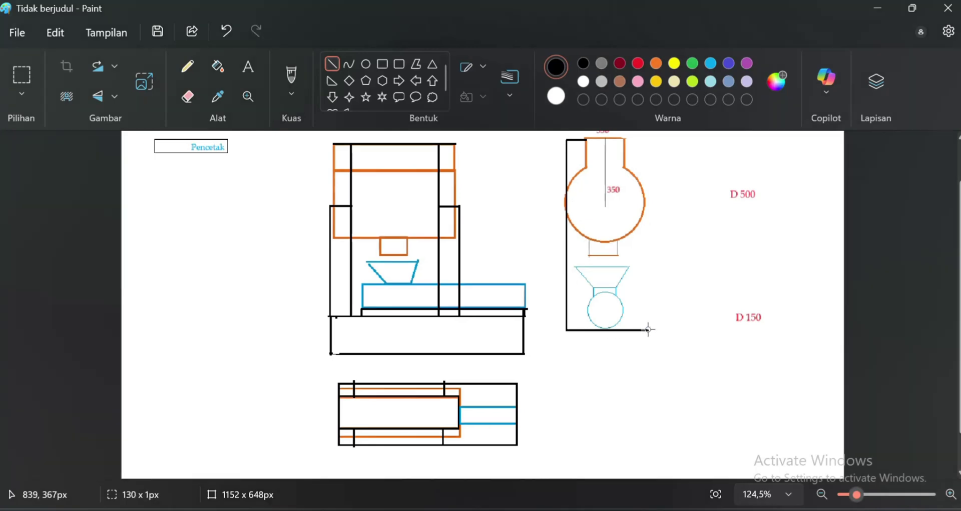
pyautogui.click(650, 328)
# Close the front view's black frame with a straight vertical right side and a top line about 39 px long to the inlet neck.
pyautogui.keyDown('shift'); pyautogui.moveTo(649, 329); pyautogui.dragTo(641, 139); pyautogui.keyUp('shift')
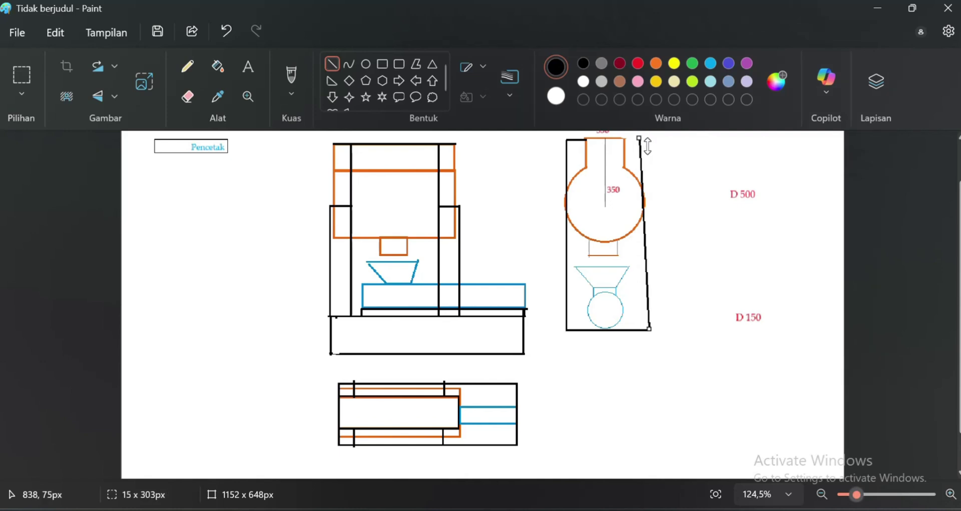
pyautogui.click(228, 39)
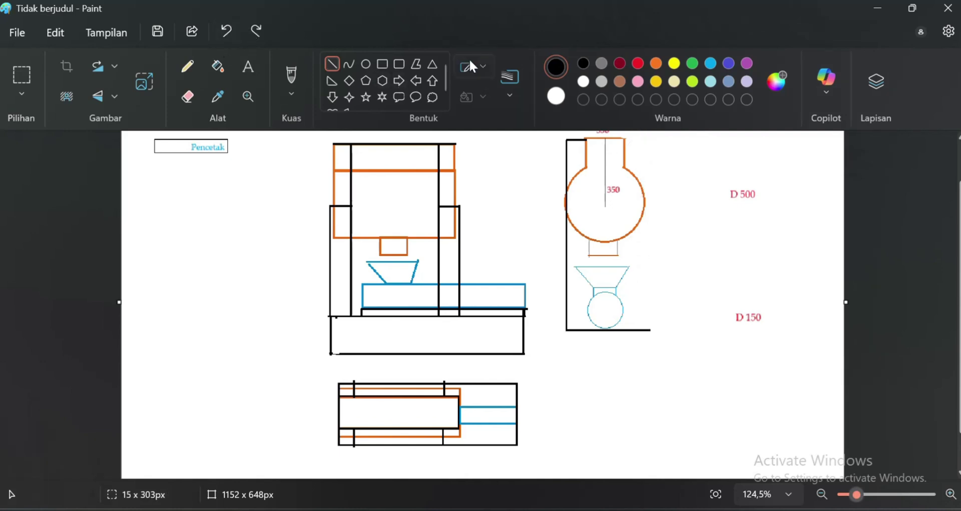
pyautogui.keyDown('shift'); pyautogui.moveTo(649, 330); pyautogui.dragTo(635, 141); pyautogui.keyUp('shift')
pyautogui.click(635, 154)
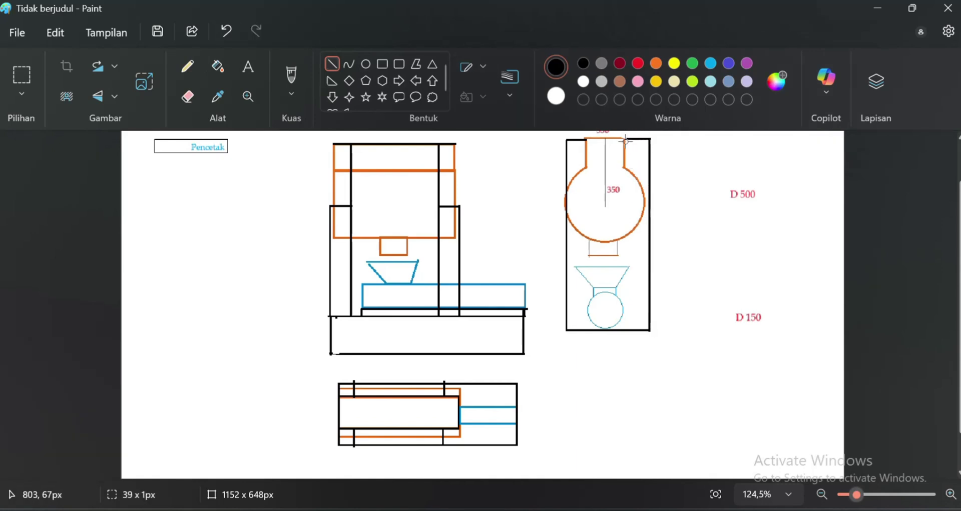
pyautogui.click(697, 188)
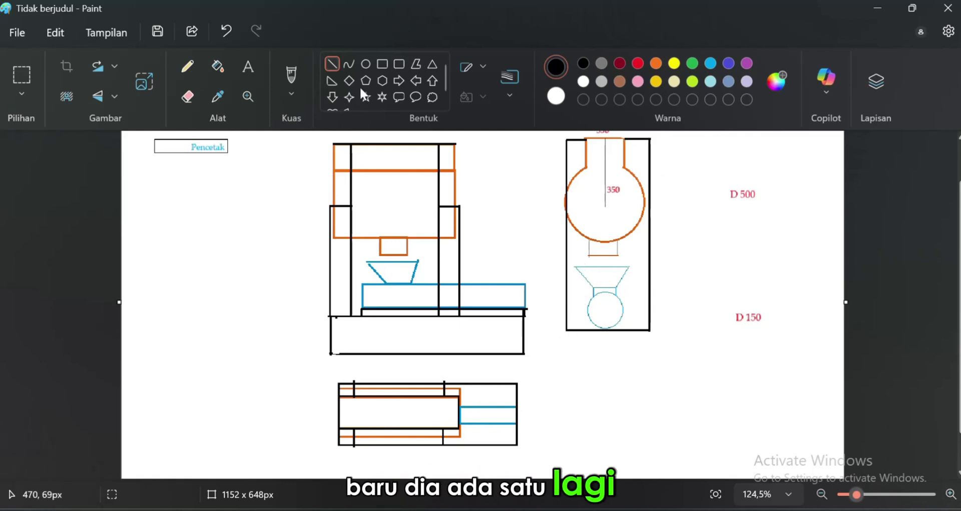
# Add a black base rectangle beneath the front view's frame and close the frame's top edge across the inlet neck.
pyautogui.click(383, 65)
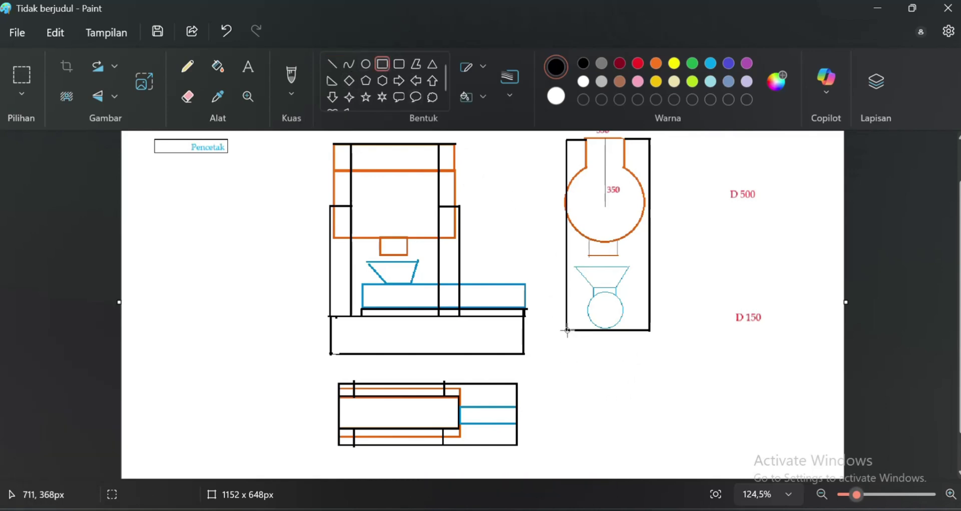
pyautogui.moveTo(567, 330); pyautogui.dragTo(648, 358)
pyautogui.click(669, 352)
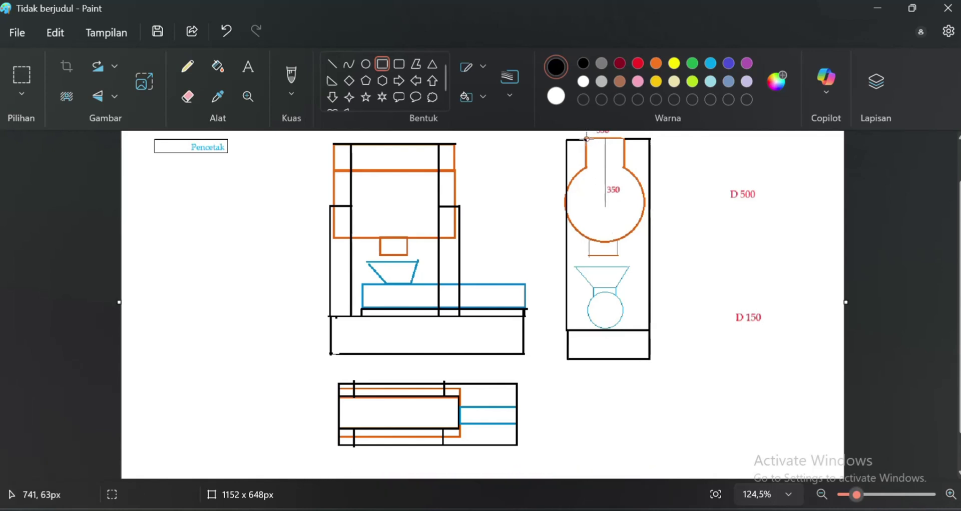
pyautogui.moveTo(586, 138); pyautogui.dragTo(624, 138)
pyautogui.click(665, 172)
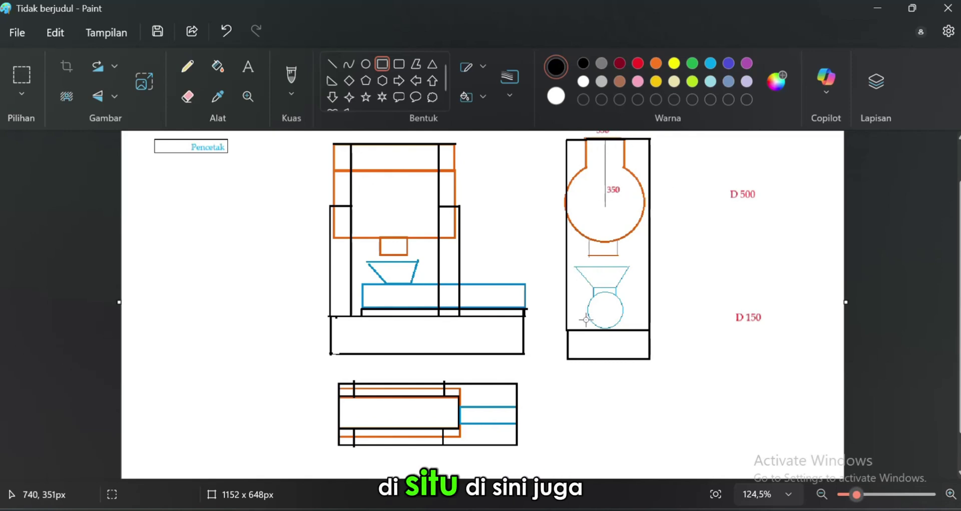
# Draw two short vertical black supports, about 12 px tall, from the base up to either side of the front view's extruder circle.
pyautogui.moveTo(589, 329); pyautogui.dragTo(588, 324)
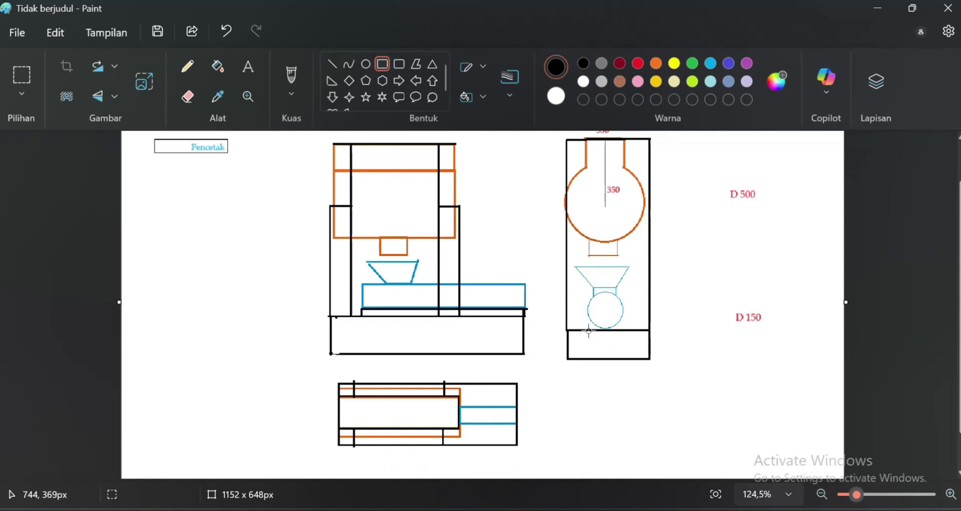
pyautogui.moveTo(589, 330); pyautogui.dragTo(589, 331)
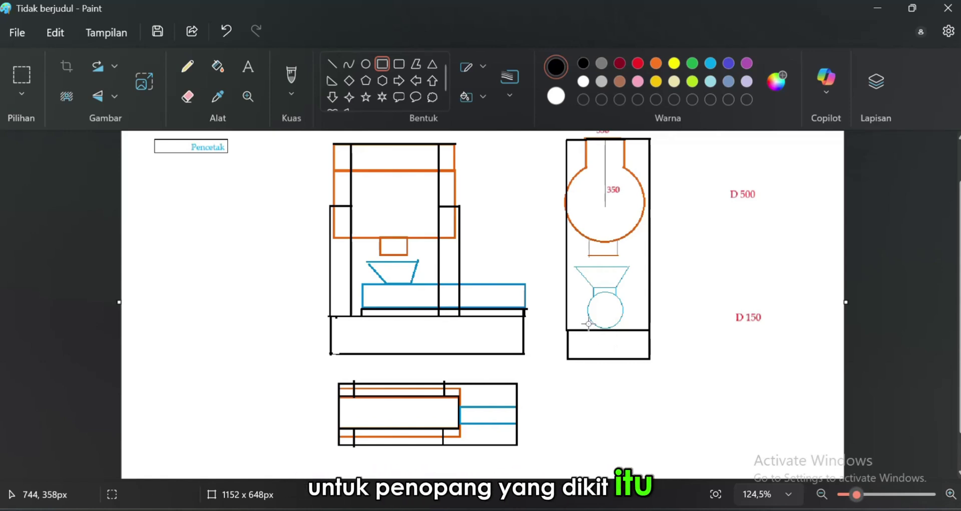
pyautogui.click(332, 64)
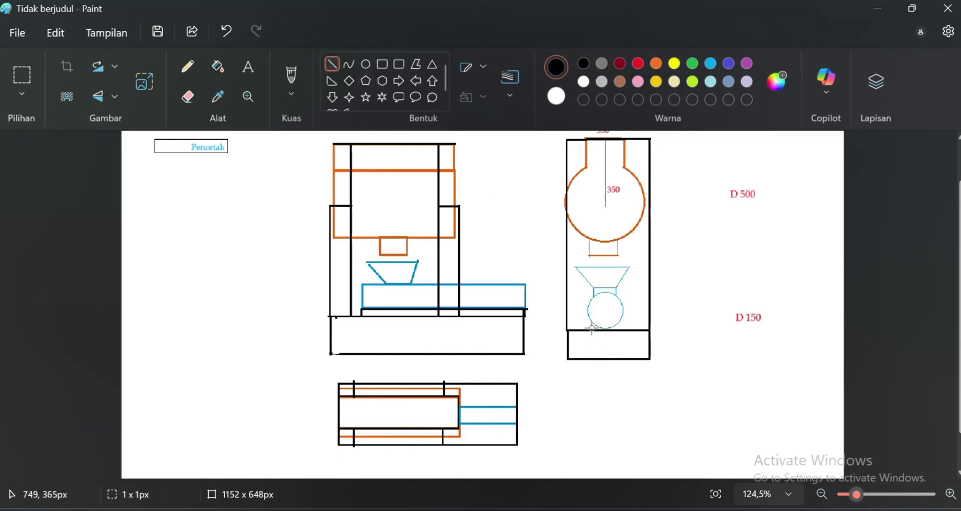
pyautogui.moveTo(591, 328); pyautogui.dragTo(592, 323)
pyautogui.click(688, 298)
pyautogui.moveTo(622, 328); pyautogui.dragTo(621, 321)
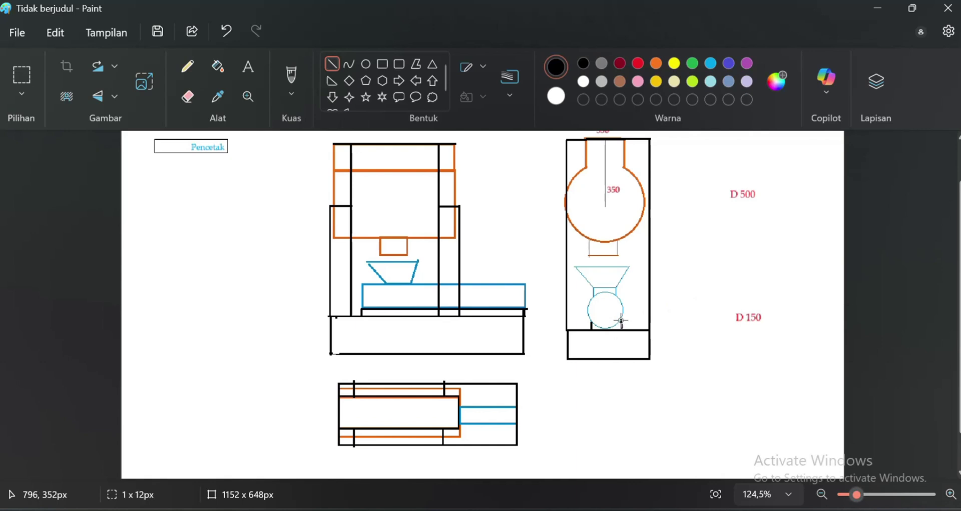
pyautogui.click(661, 274)
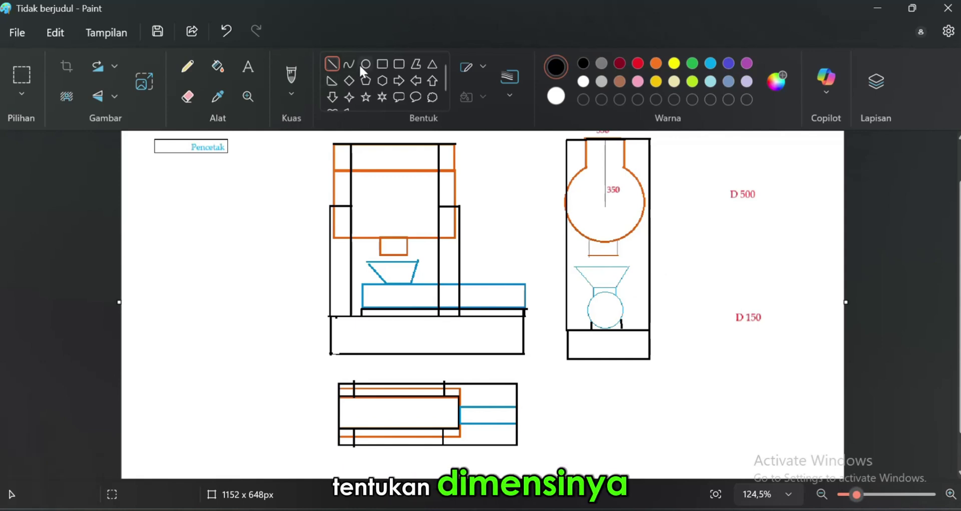
# Add a red "350" height label to the right of the side view's base block.
pyautogui.click(255, 66)
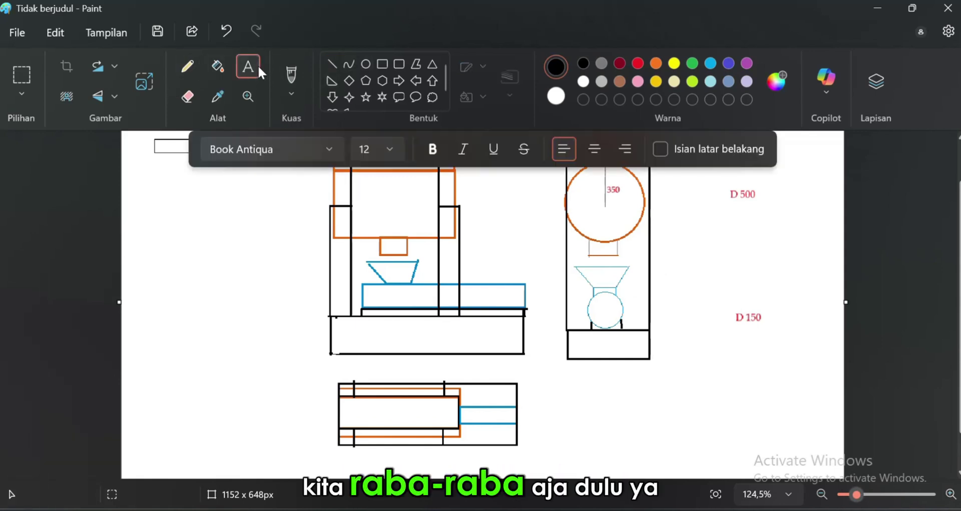
pyautogui.scroll(2, 465, 212)
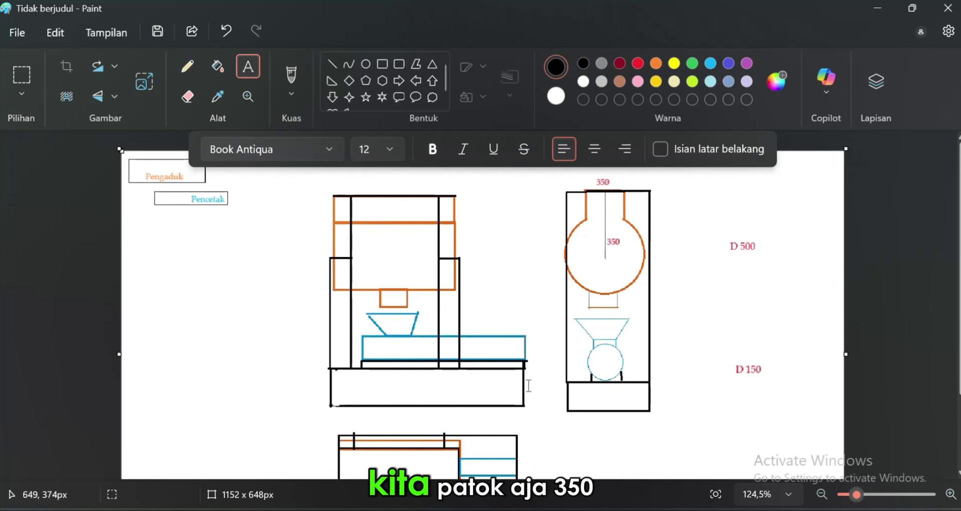
pyautogui.moveTo(528, 385); pyautogui.dragTo(610, 405)
pyautogui.click(638, 63)
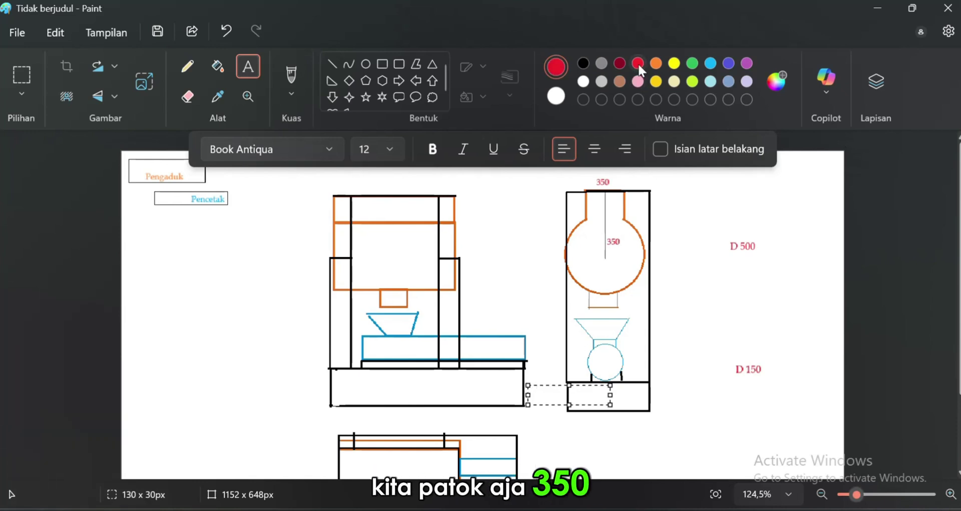
pyautogui.write('350')
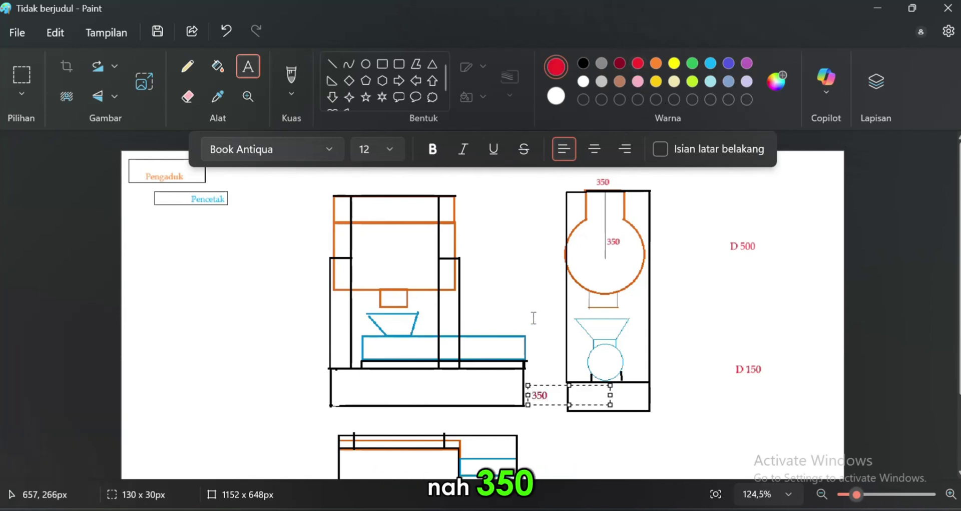
pyautogui.click(545, 352)
# Add a red "600/700" width label to the right of the top view.
pyautogui.scroll(-2, 538, 426)
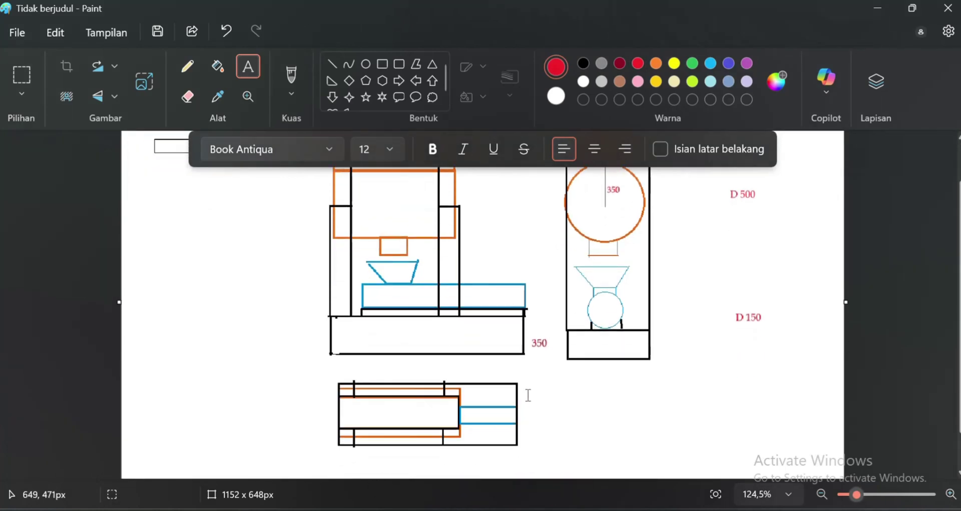
pyautogui.scroll(2, 529, 394)
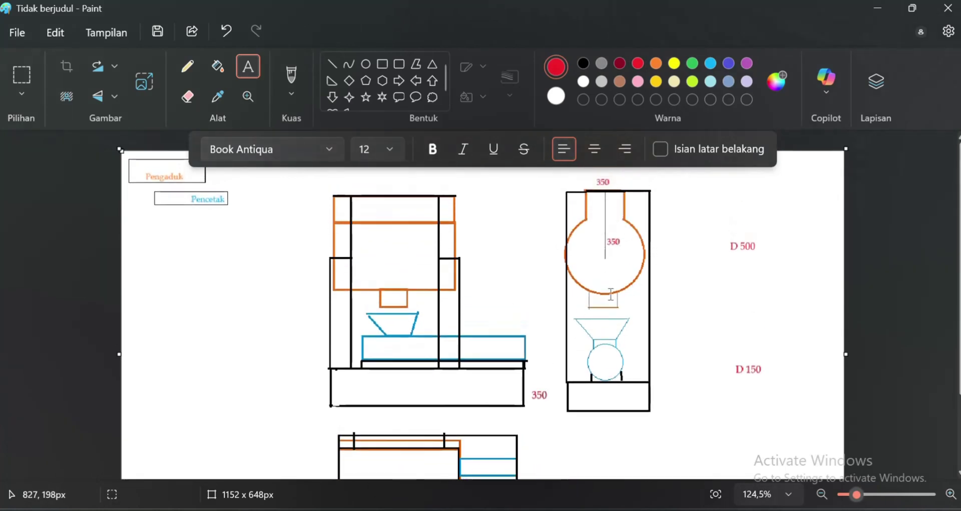
pyautogui.scroll(-4, 548, 422)
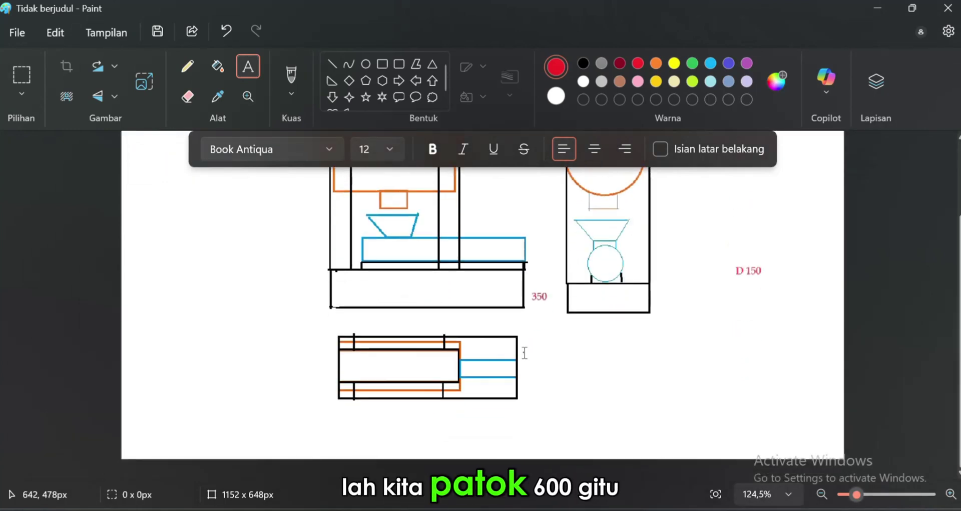
pyautogui.click(523, 351)
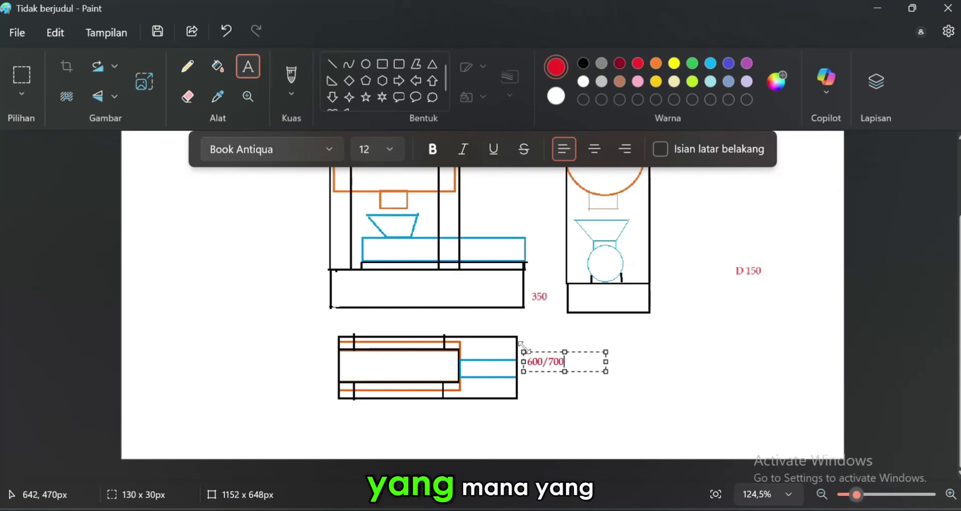
pyautogui.click(620, 386)
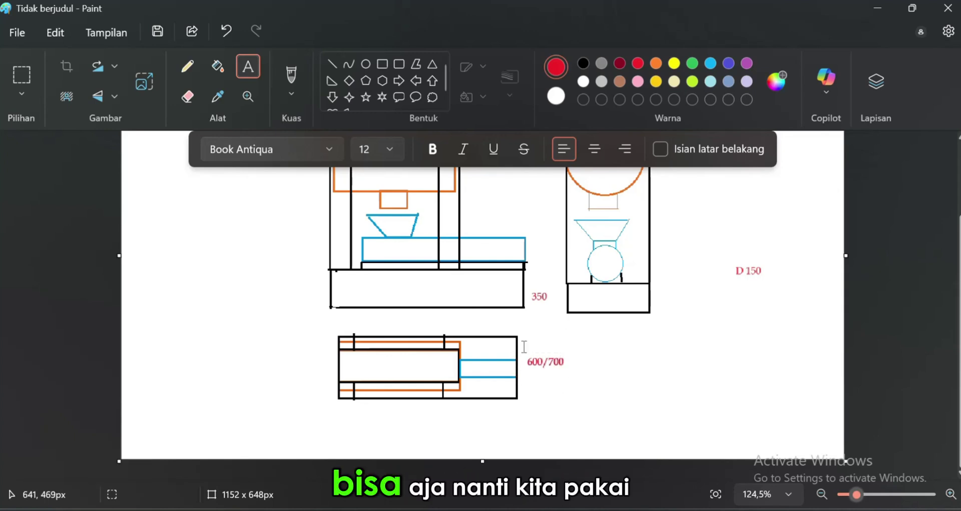
# Try a "1500" length label on the top view's upper edge and undo it.
pyautogui.scroll(3, 524, 351)
pyautogui.scroll(-1, 531, 395)
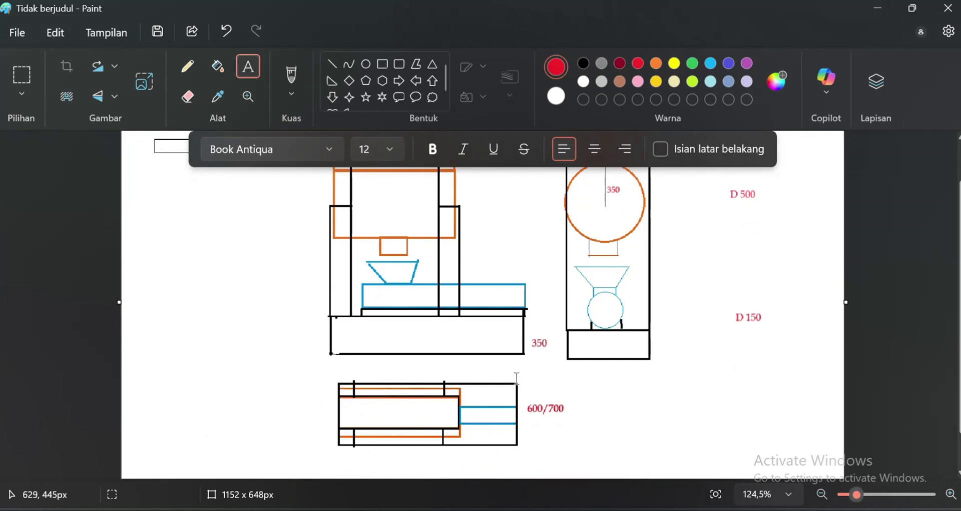
pyautogui.click(413, 373)
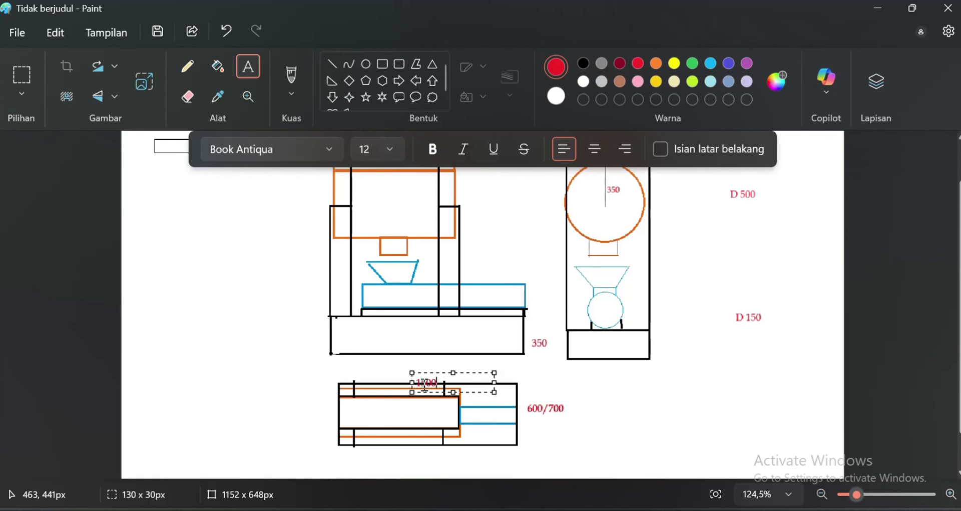
pyautogui.click(523, 370)
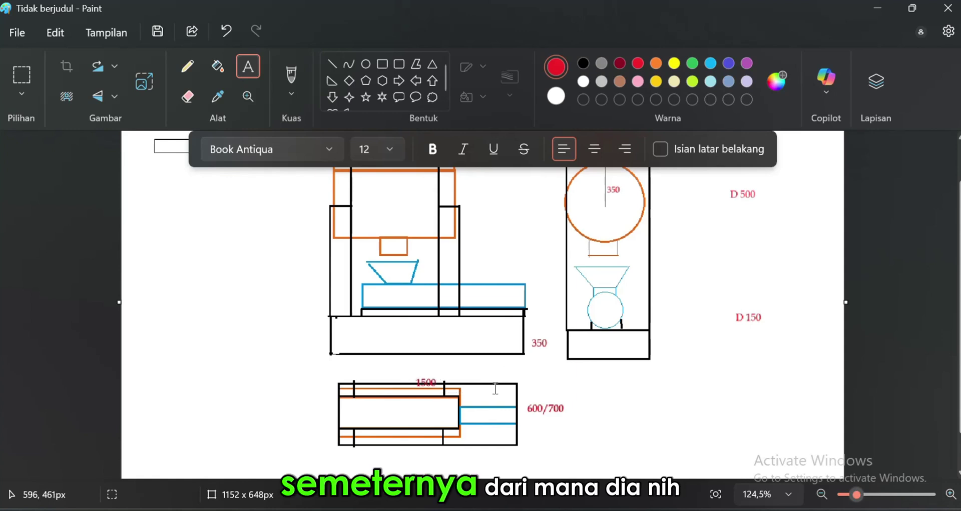
pyautogui.hotkey('ctrl', 'z')
# Add a red "1000" length label centred just above the side view's mixer.
pyautogui.scroll(1, 439, 258)
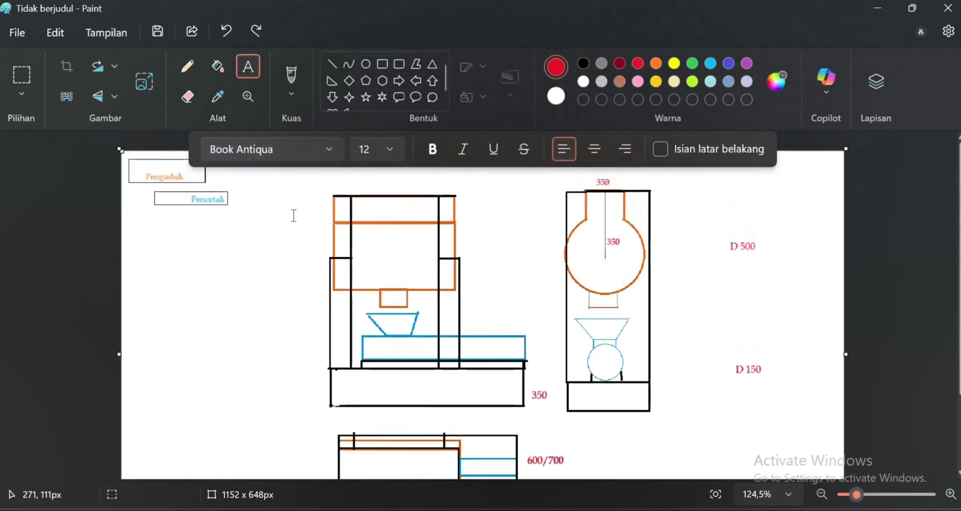
pyautogui.scroll(-2, 568, 280)
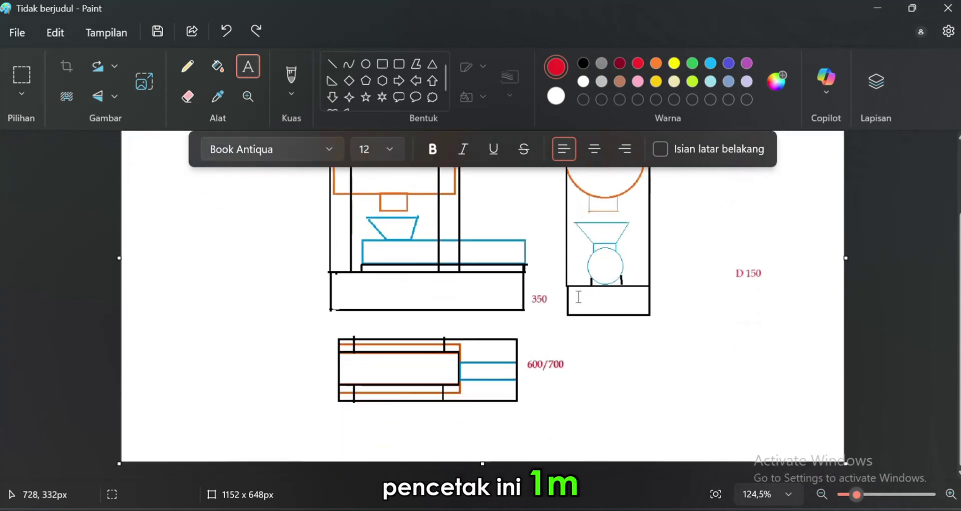
pyautogui.scroll(2, 360, 303)
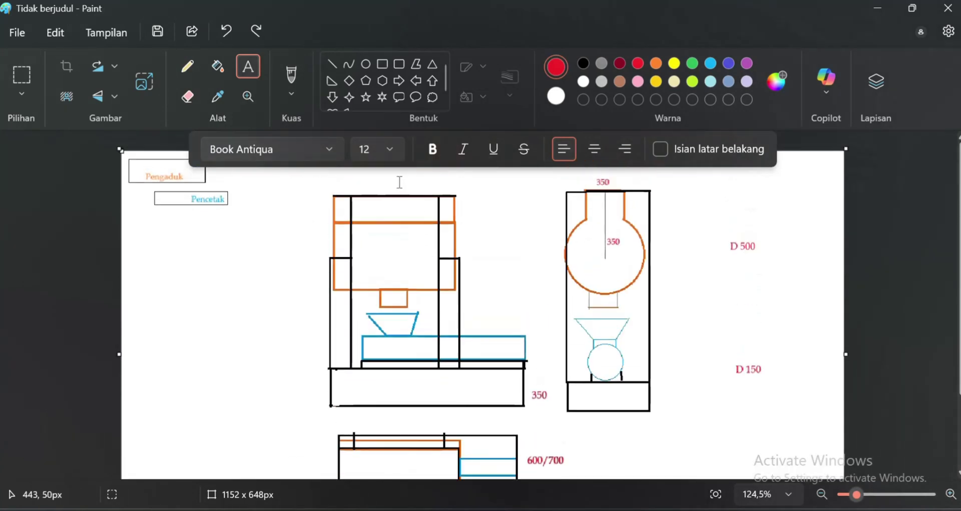
pyautogui.click(379, 186)
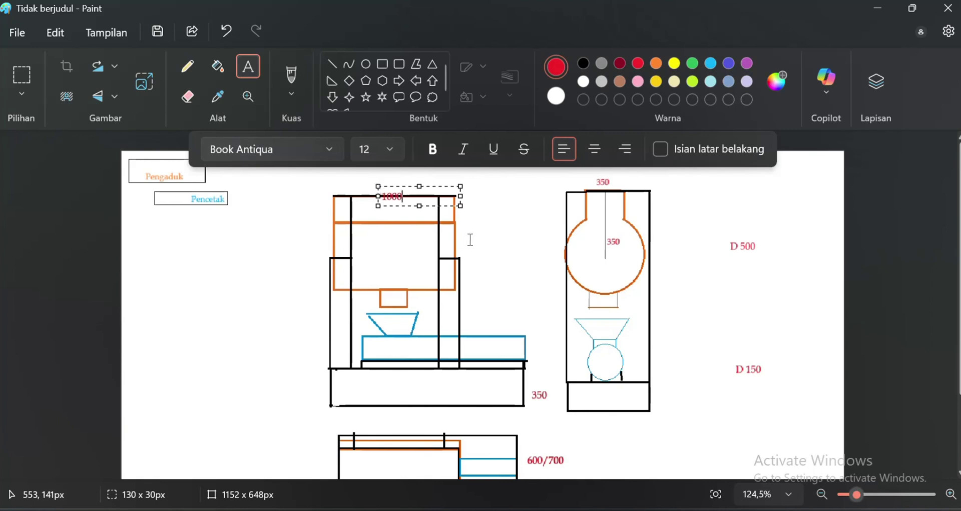
pyautogui.moveTo(398, 187); pyautogui.dragTo(394, 177)
pyautogui.click(481, 214)
# Add a red "1500" length label just above the top view's frame, clear of its upper edge.
pyautogui.scroll(-1, 453, 378)
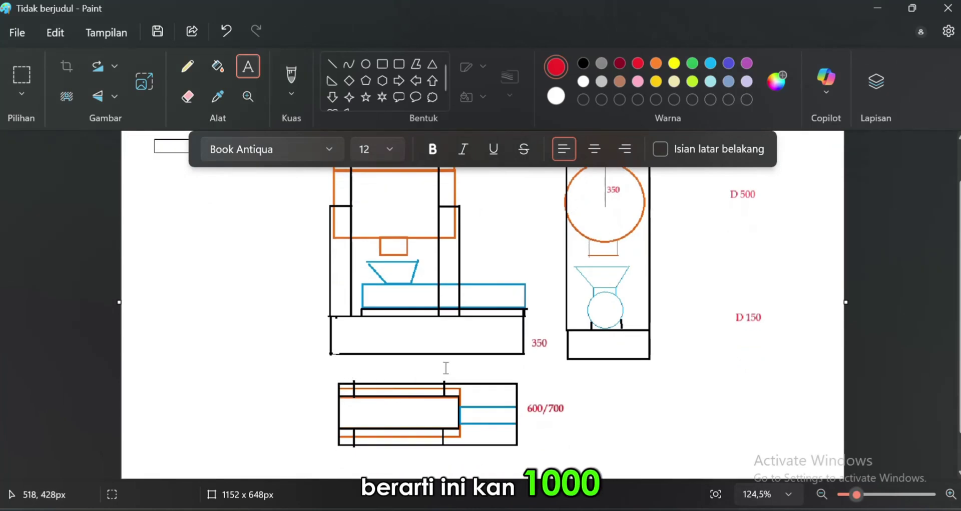
pyautogui.click(411, 369)
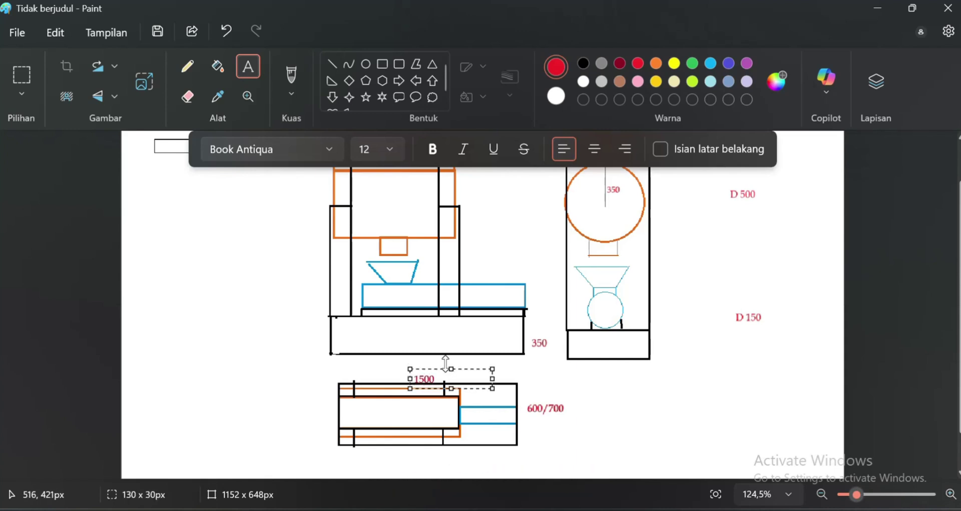
pyautogui.moveTo(430, 369); pyautogui.dragTo(427, 363)
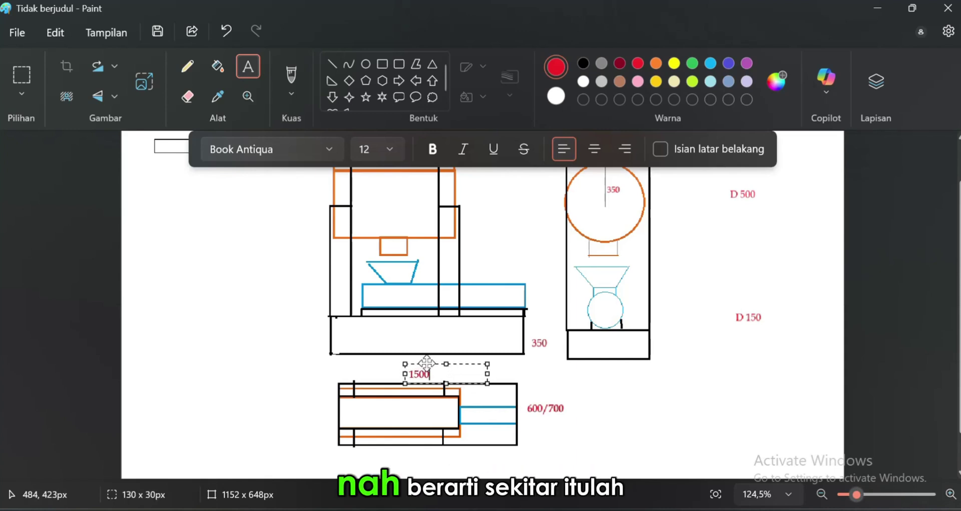
pyautogui.click(560, 370)
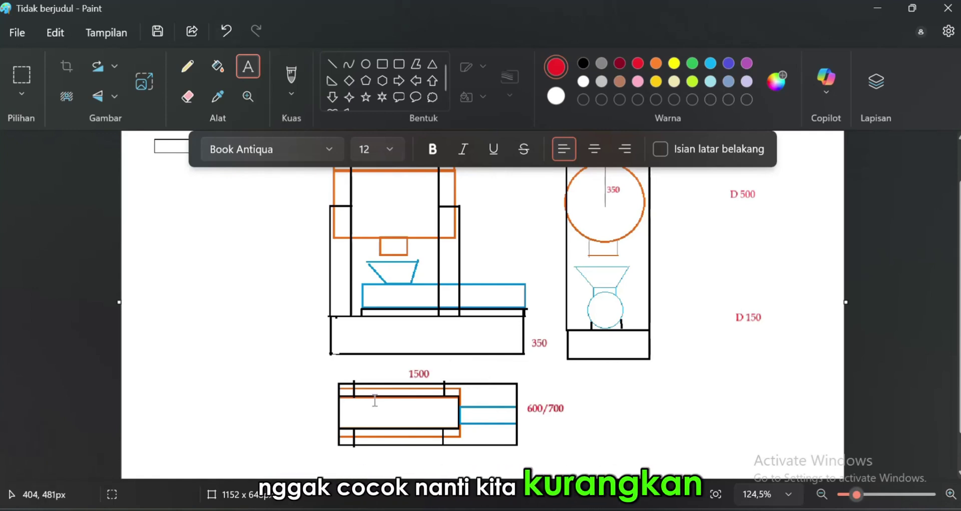
# Add a red "1400" height label to the left of the side view's frame, level with the mixer outlet.
pyautogui.scroll(-2, 374, 399)
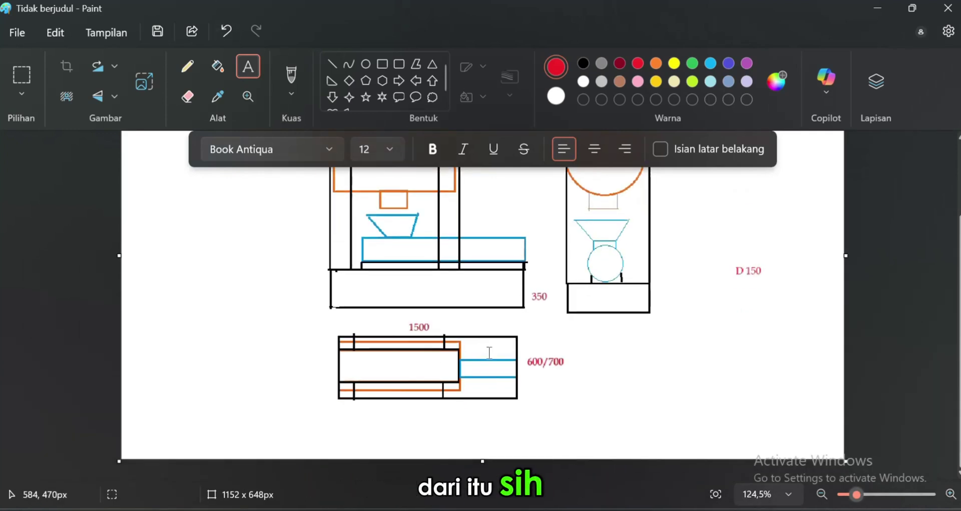
pyautogui.scroll(4, 392, 298)
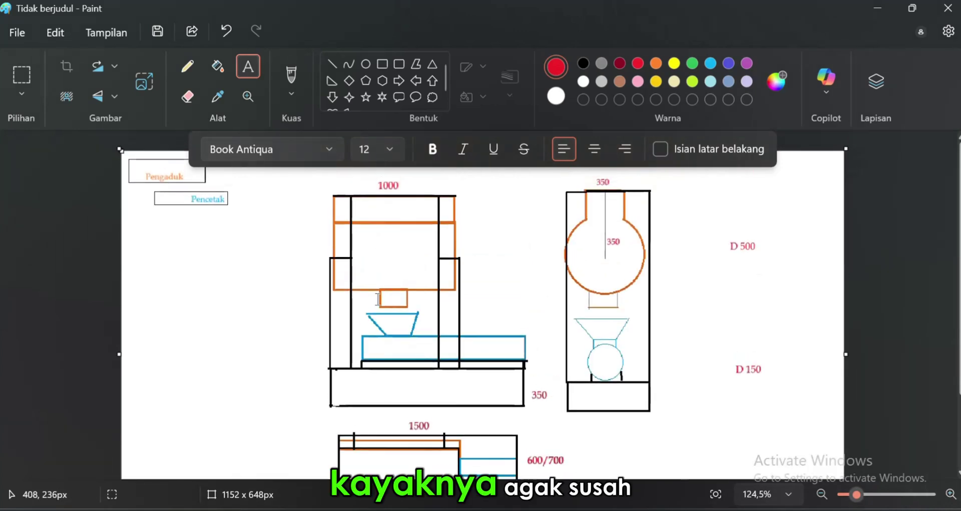
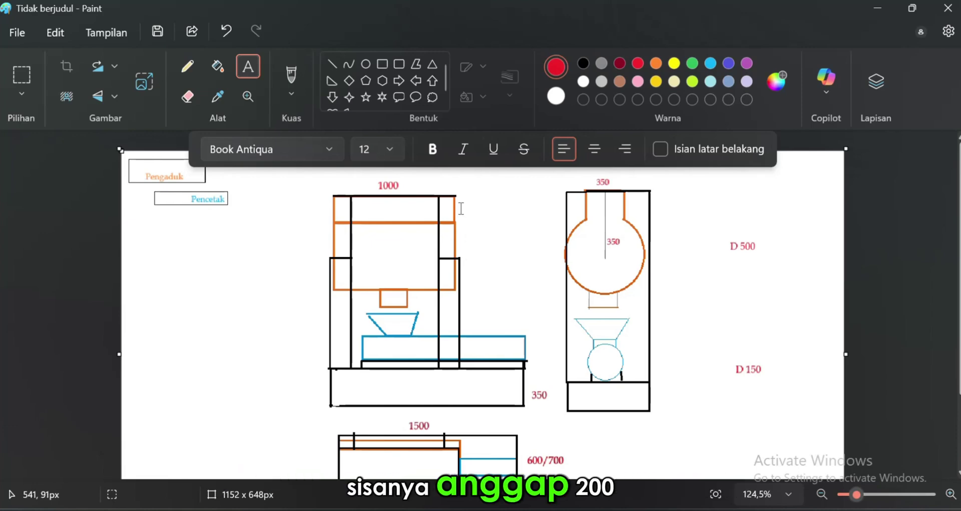
pyautogui.click(276, 291)
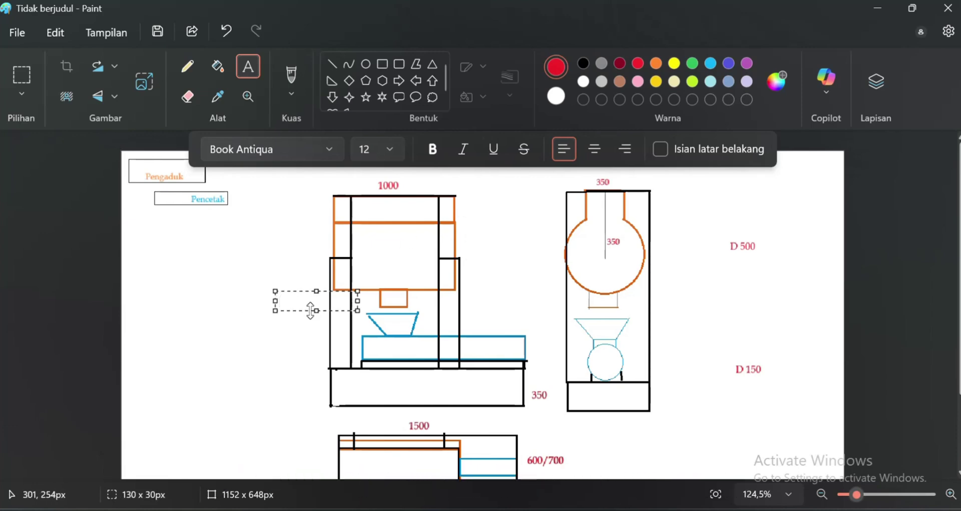
pyautogui.write('1400')
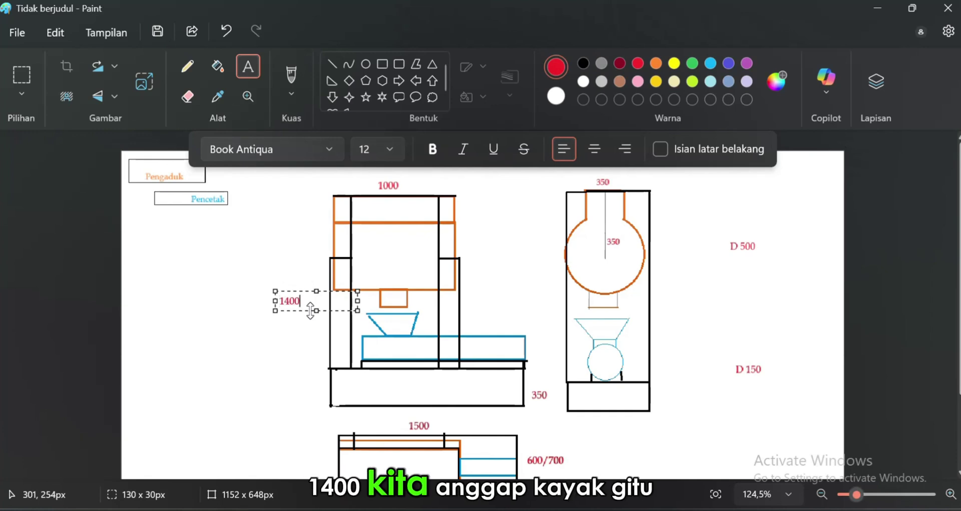
pyautogui.moveTo(311, 309); pyautogui.dragTo(313, 322)
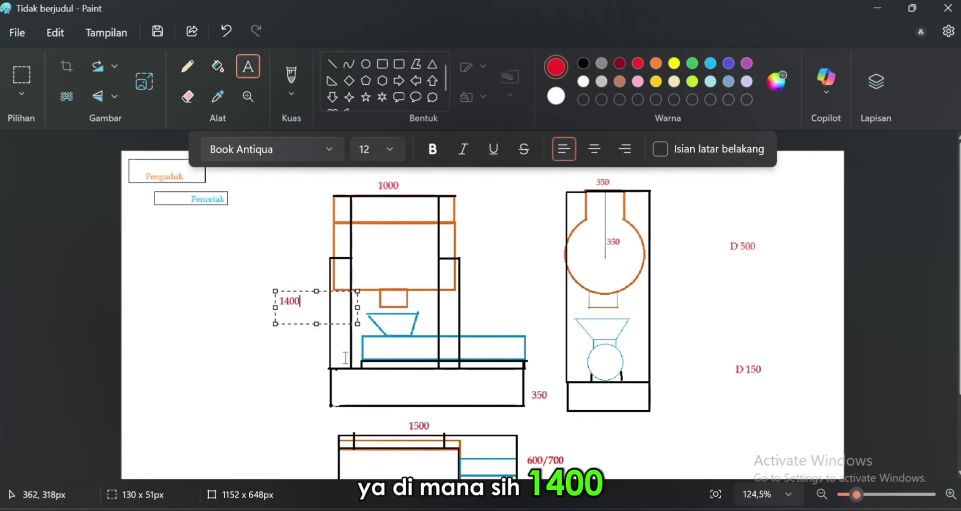
pyautogui.click(303, 370)
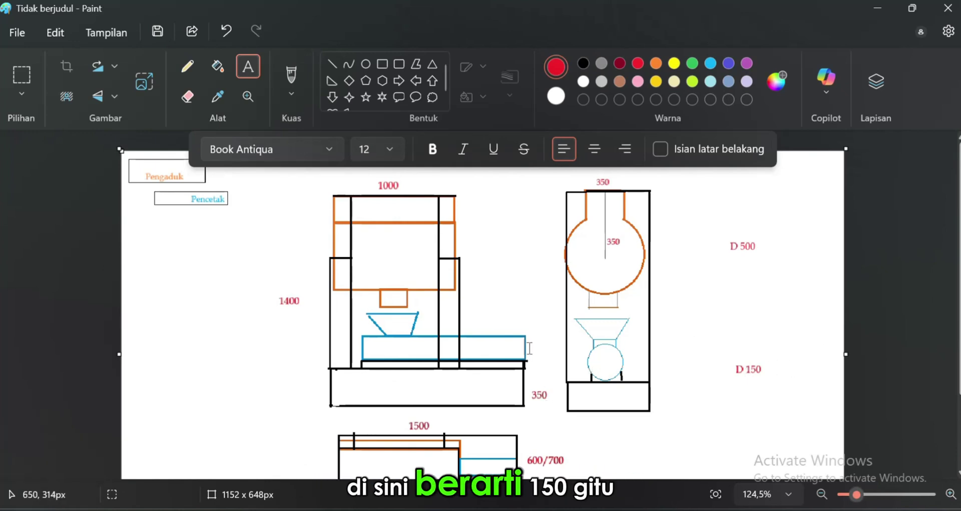
# Add a red "150" height label at the right end of the side view's extruder, above the "350" label.
pyautogui.click(529, 347)
pyautogui.write('1')
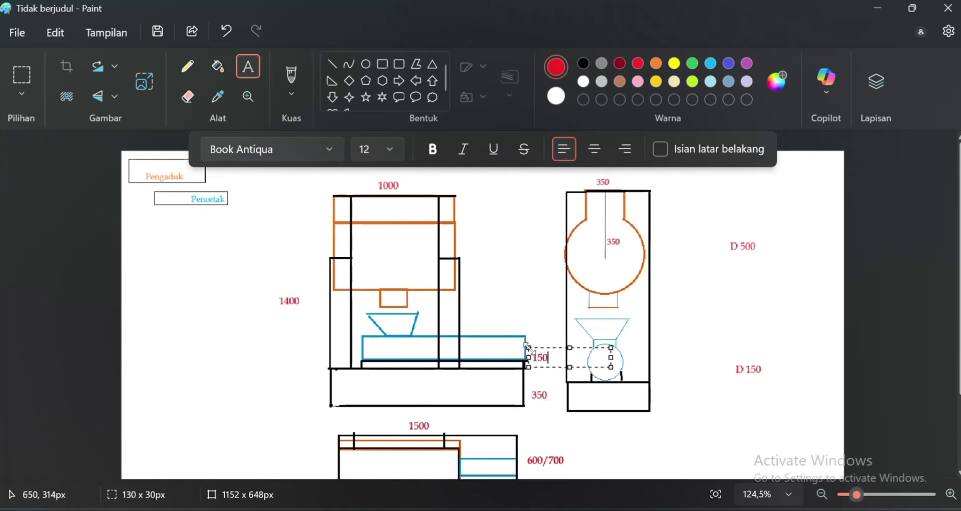
pyautogui.write('50')
pyautogui.click(550, 369)
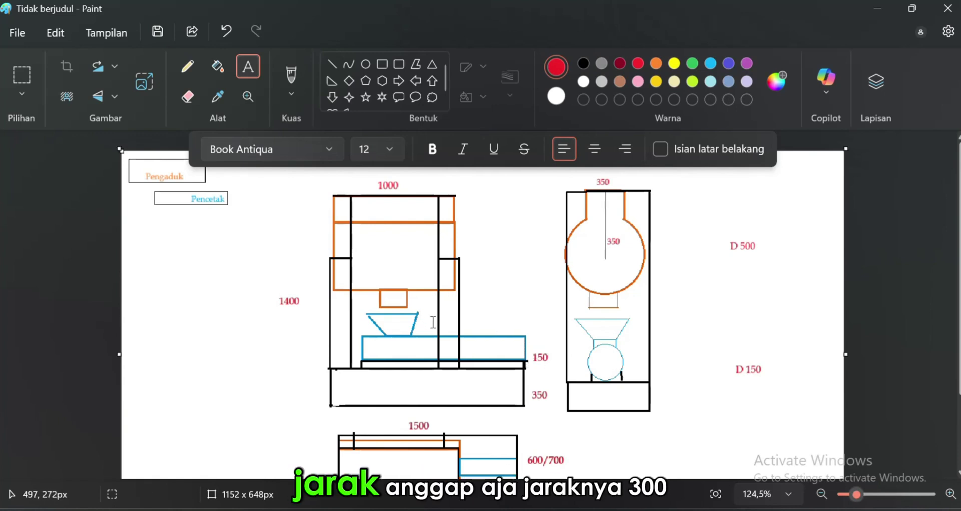
# Add a red "300" label above the right part of the side view's extruder and a red "500" label right of the mixer body.
pyautogui.click(468, 309)
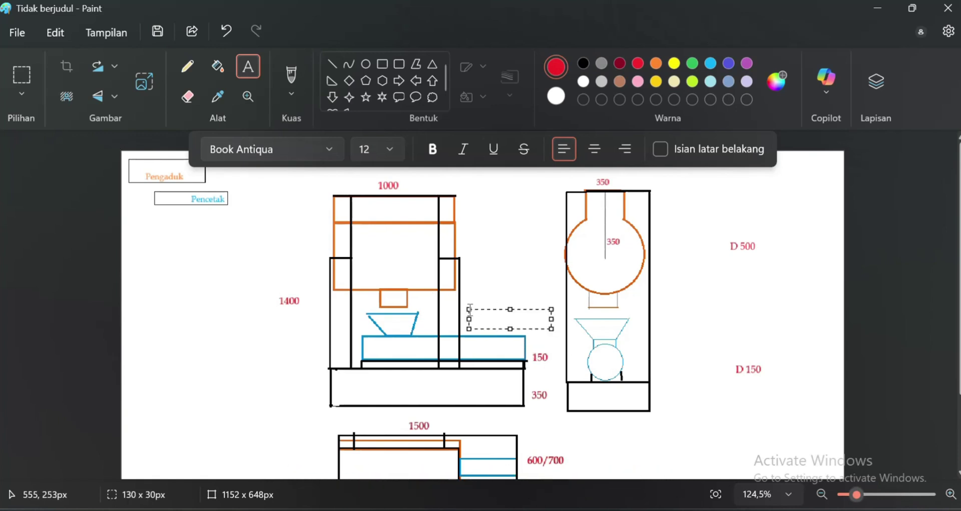
pyautogui.write('300')
pyautogui.click(497, 280)
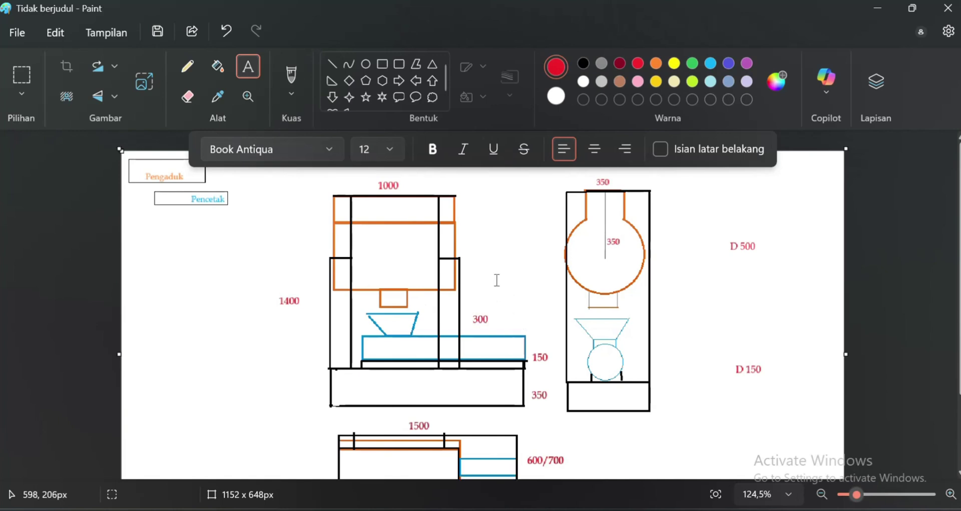
pyautogui.click(462, 250)
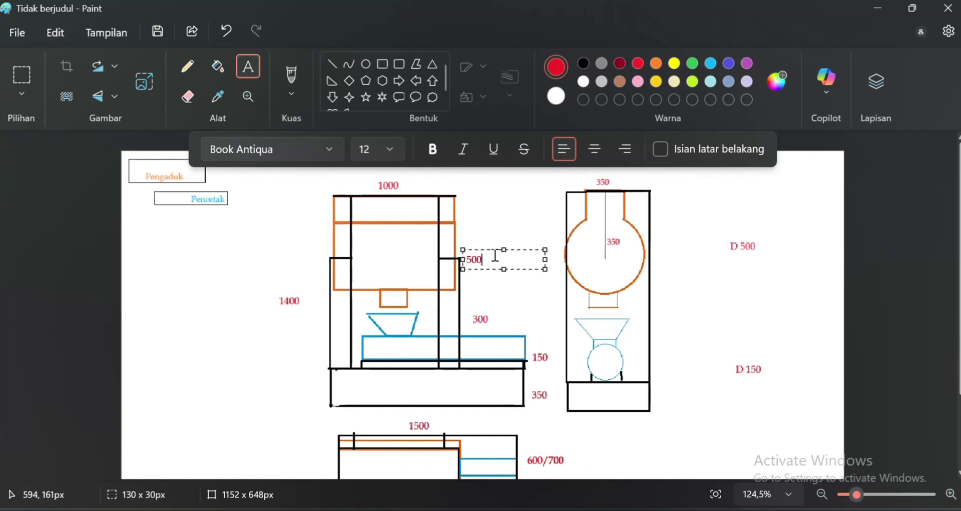
pyautogui.write('500')
pyautogui.click(512, 297)
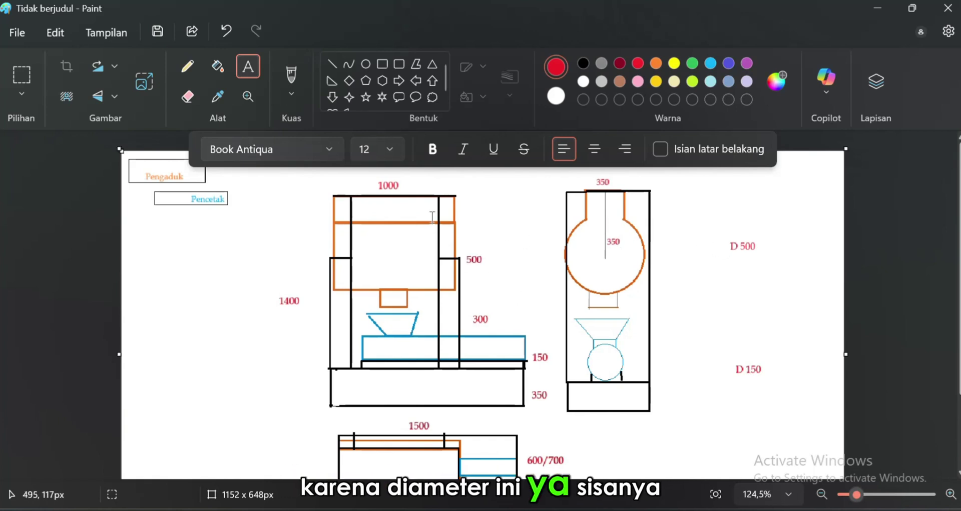
# Add a red "200" height label to the right of the side view's upper mixer section, above the "500" label.
pyautogui.click(473, 209)
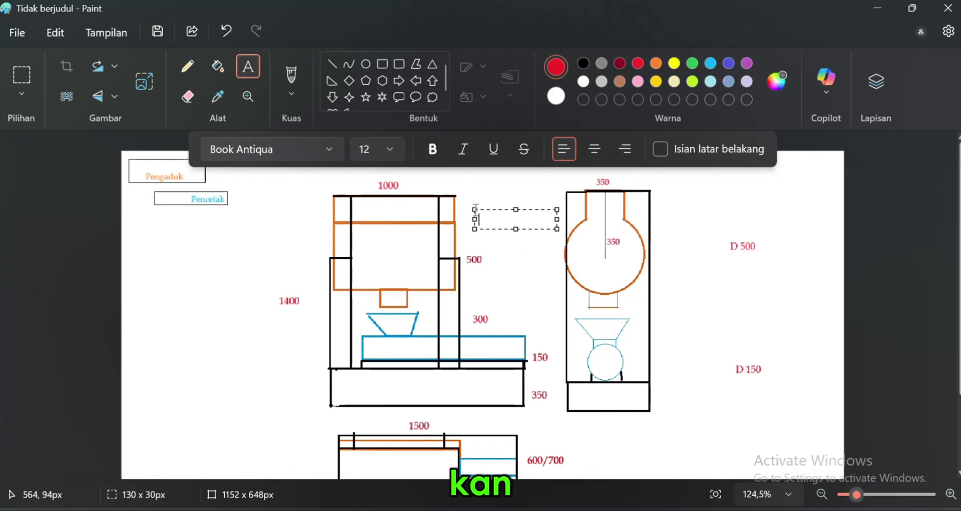
pyautogui.write('200')
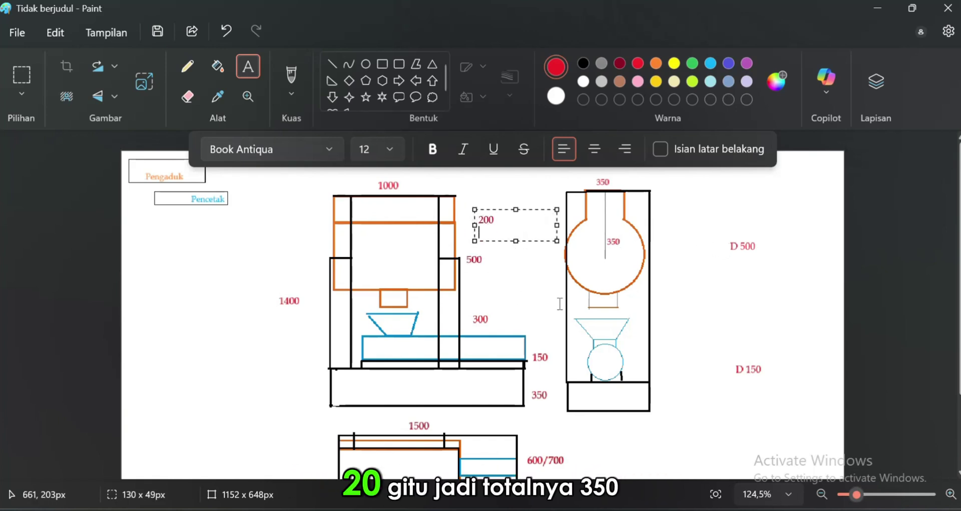
pyautogui.click(527, 288)
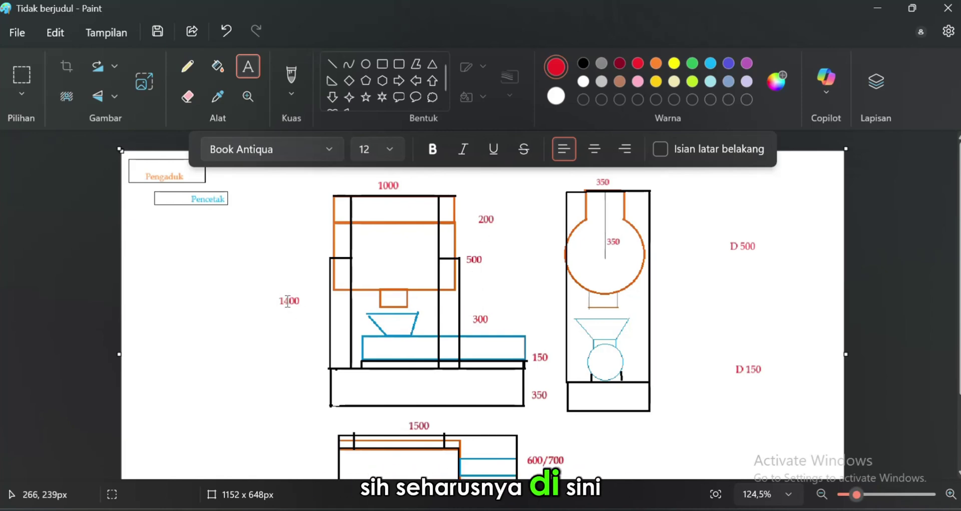
# Replace the "1400" height label left of the side view's frame with a red "1400/1500" label.
pyautogui.click(265, 281)
pyautogui.click(22, 75)
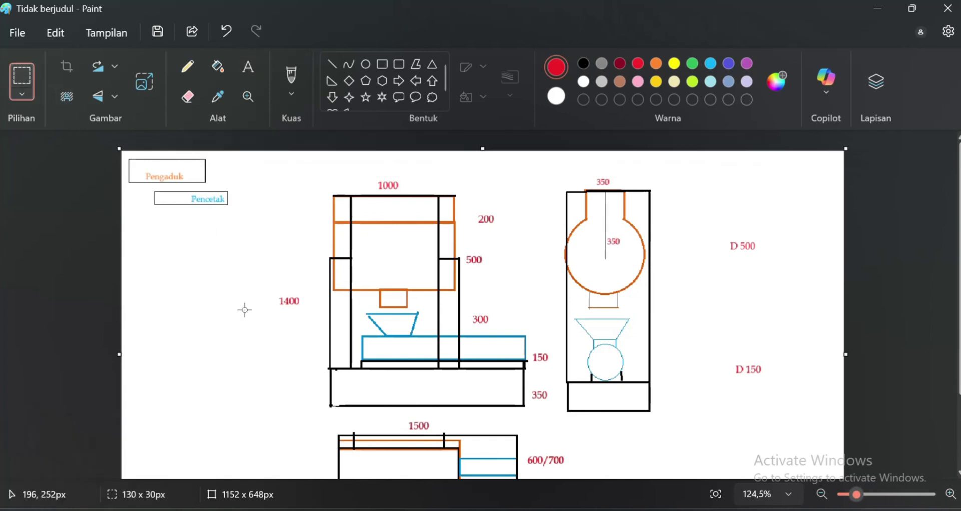
pyautogui.moveTo(272, 296); pyautogui.dragTo(305, 311)
pyautogui.press('Delete')
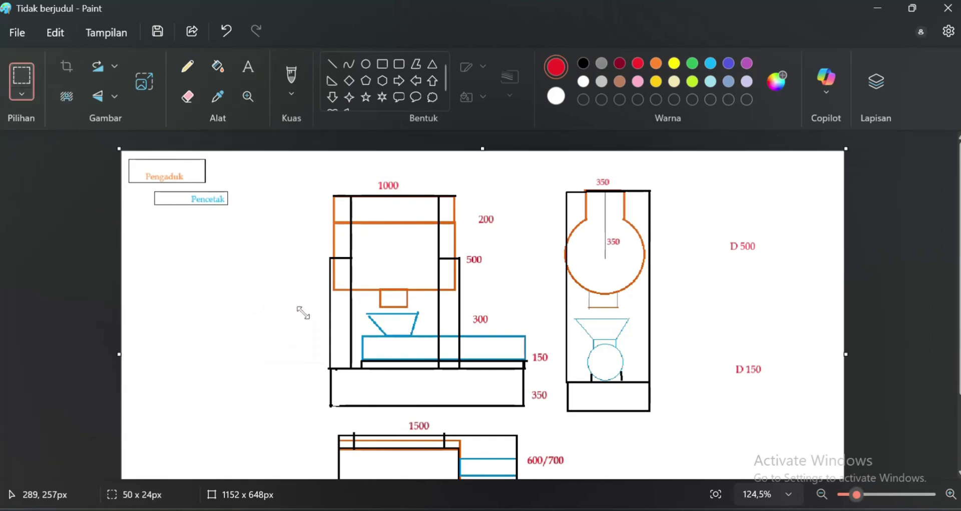
pyautogui.click(241, 69)
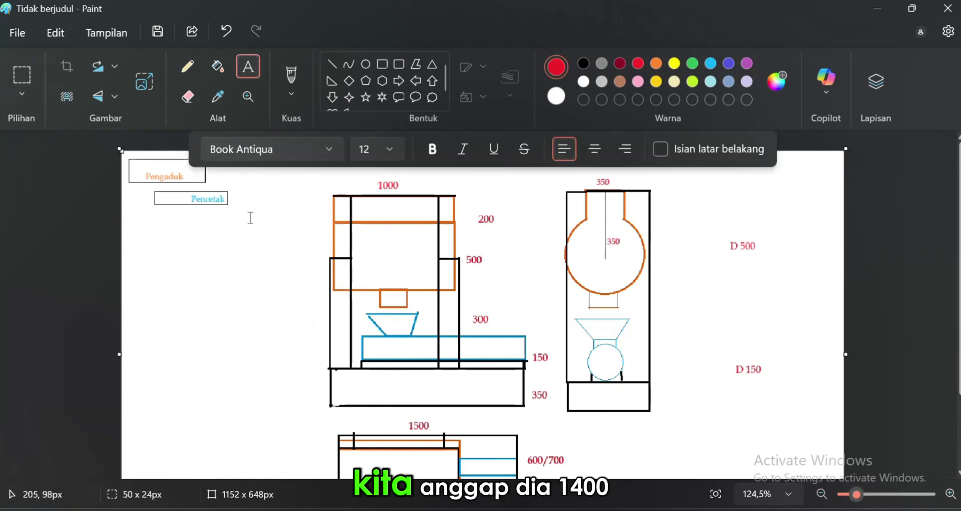
pyautogui.click(265, 299)
pyautogui.write('1400')
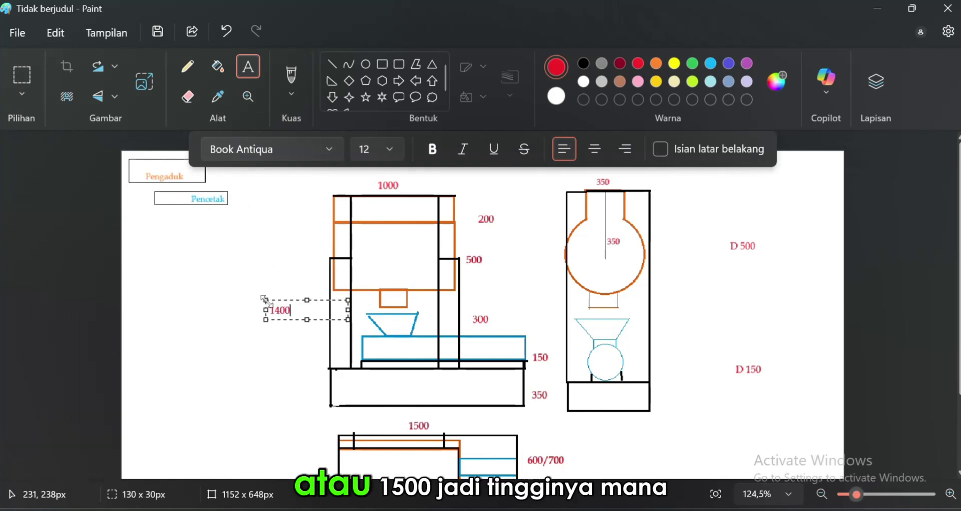
pyautogui.write('/1500')
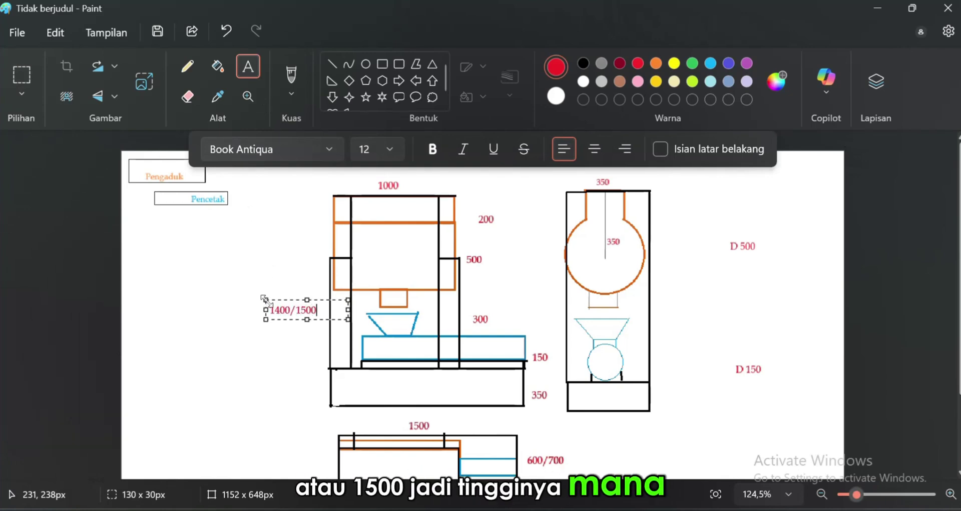
pyautogui.click(275, 253)
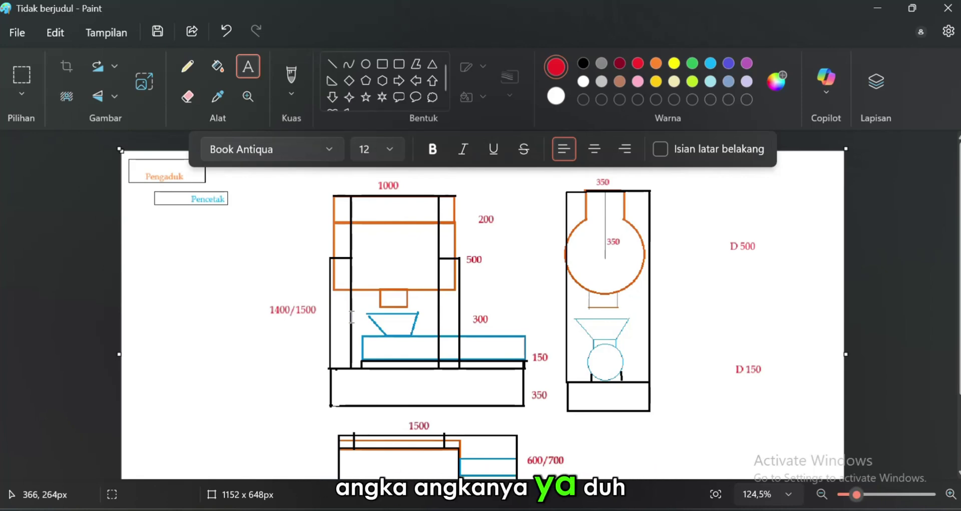
pyautogui.keyDown('ctrl'); pyautogui.scroll(-1, 353, 321); pyautogui.keyUp('ctrl')
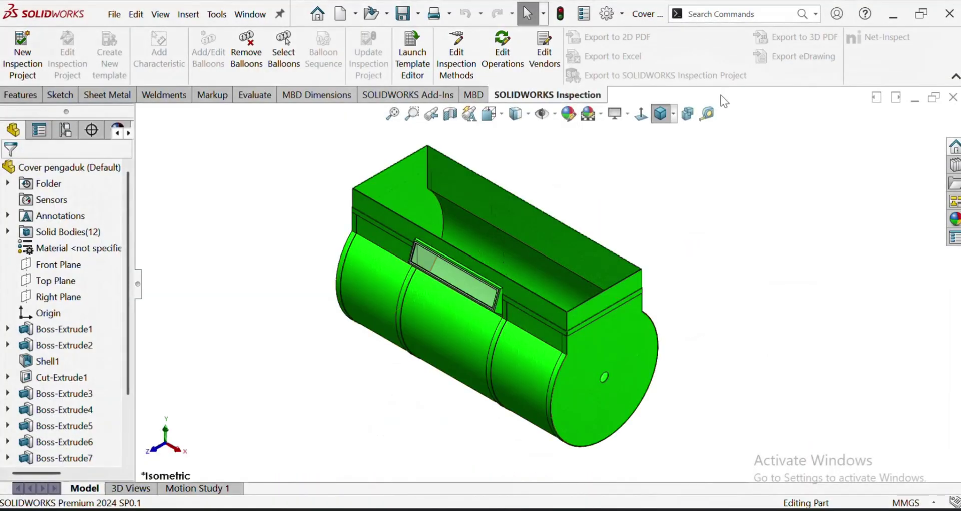
# Switch to SOLIDWORKS and measure the short end edge and the long edges of the mixer cover's top opening.
pyautogui.click(707, 114)
pyautogui.click(600, 292)
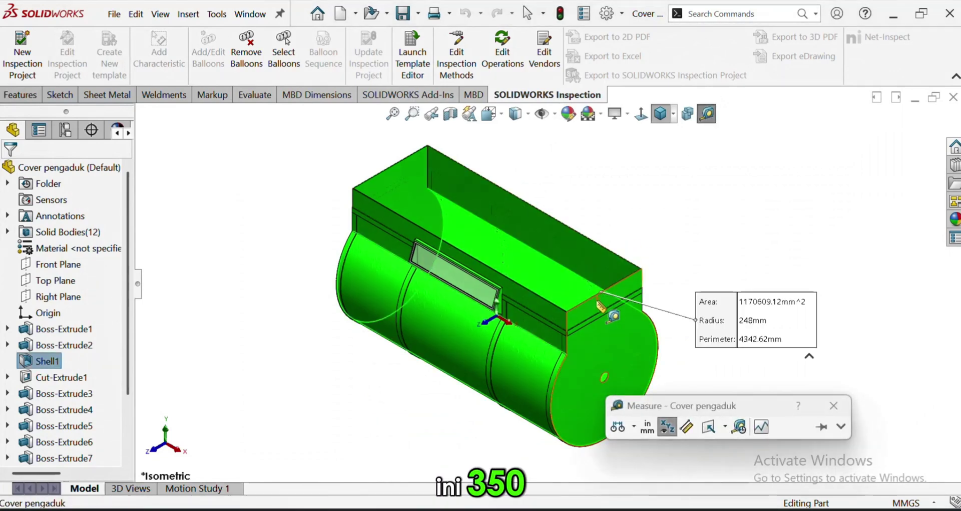
pyautogui.click(745, 218)
pyautogui.click(620, 286)
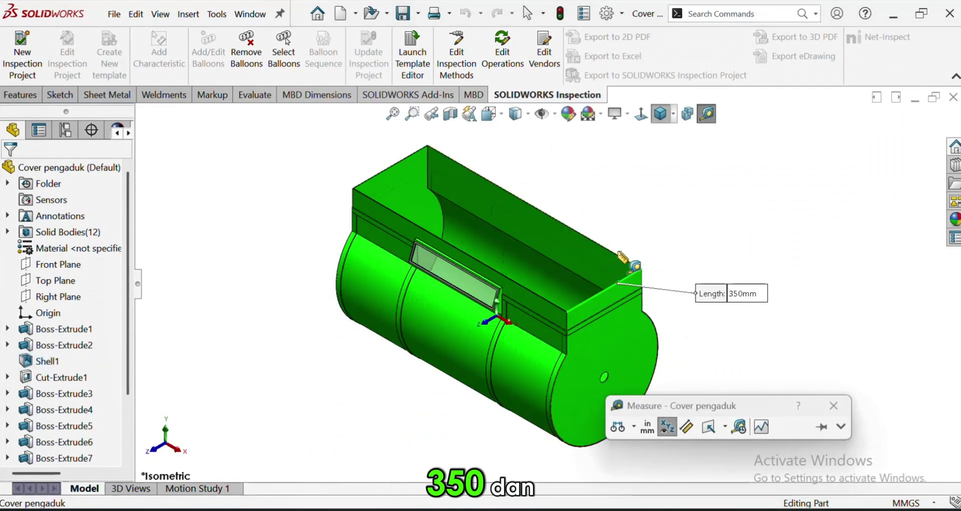
pyautogui.click(620, 256)
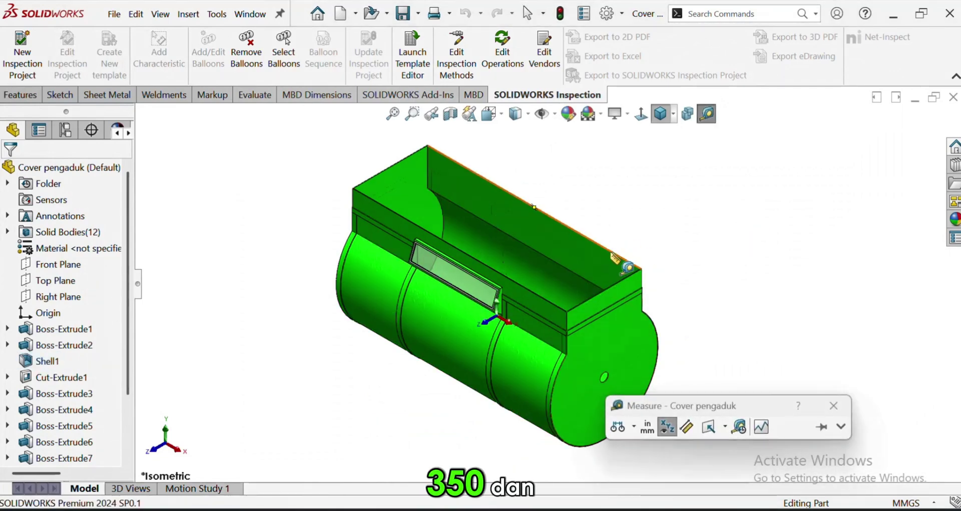
pyautogui.click(647, 225)
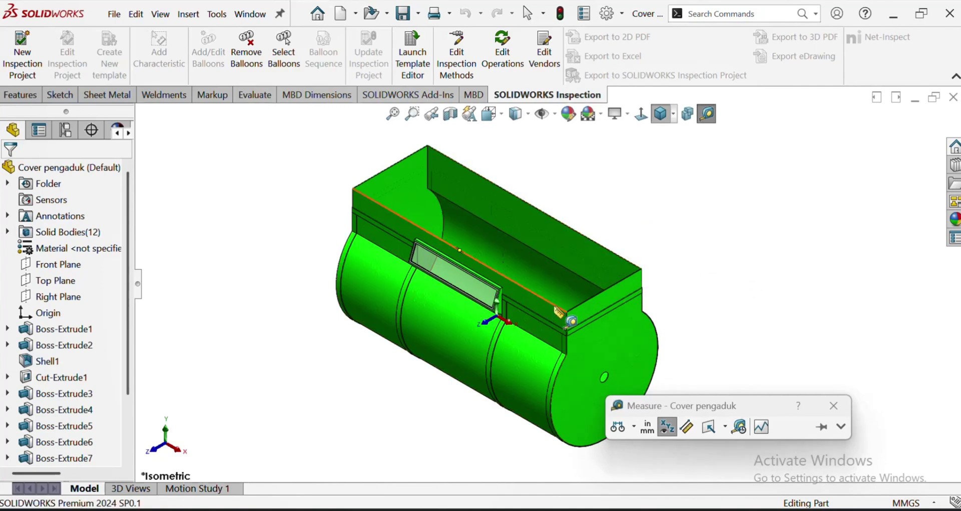
pyautogui.click(555, 305)
pyautogui.click(650, 211)
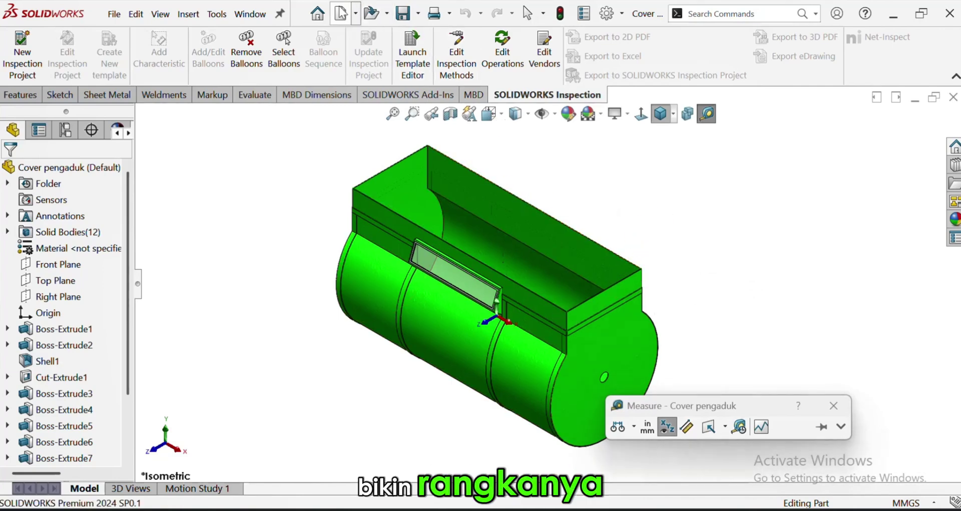
# Create a new part document and close the Measure tool.
pyautogui.click(355, 13)
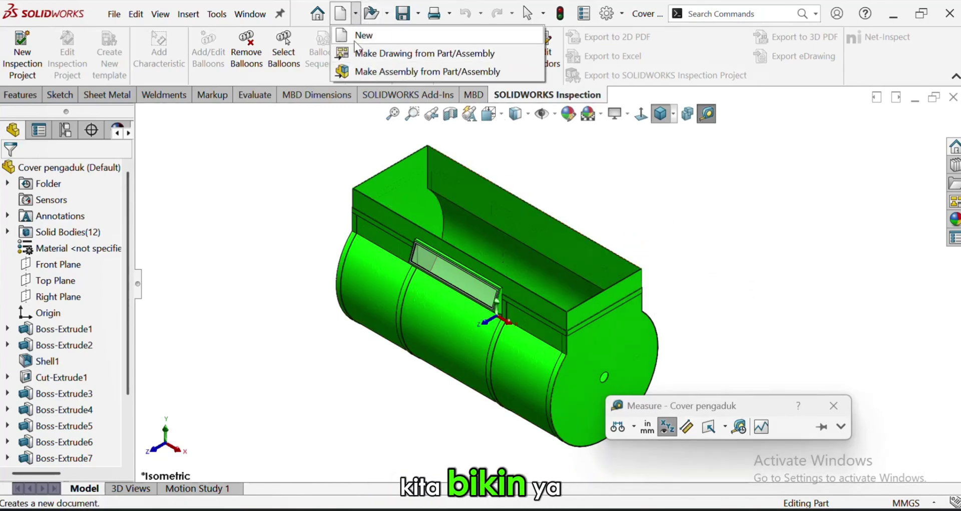
pyautogui.click(354, 41)
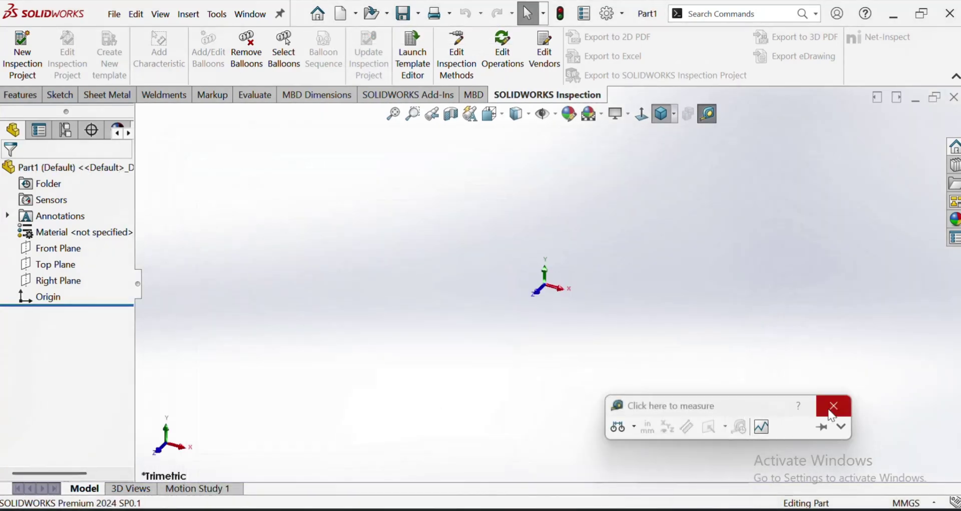
pyautogui.click(833, 416)
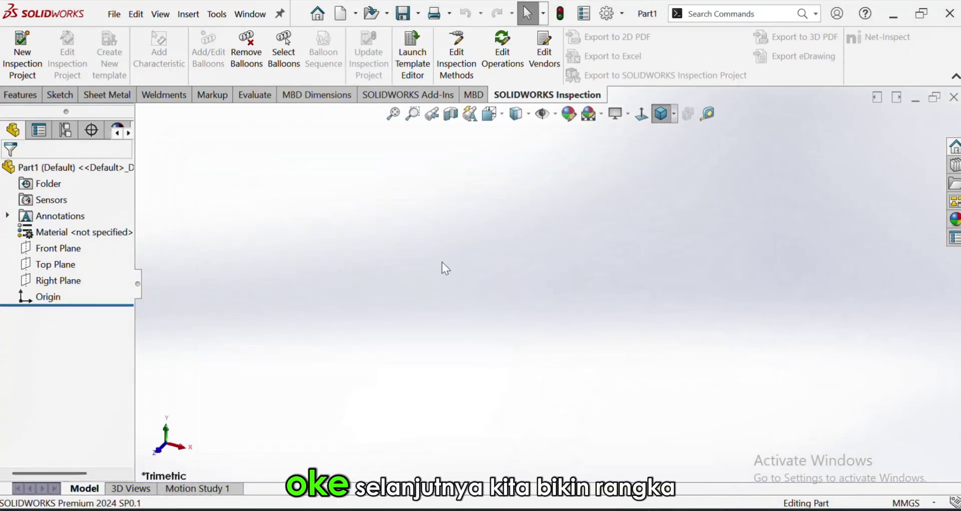
# Start a sketch on the Top Plane and draw a center rectangle about 100 mm tall, centred on the origin.
pyautogui.click(52, 266)
pyautogui.rightClick(50, 263)
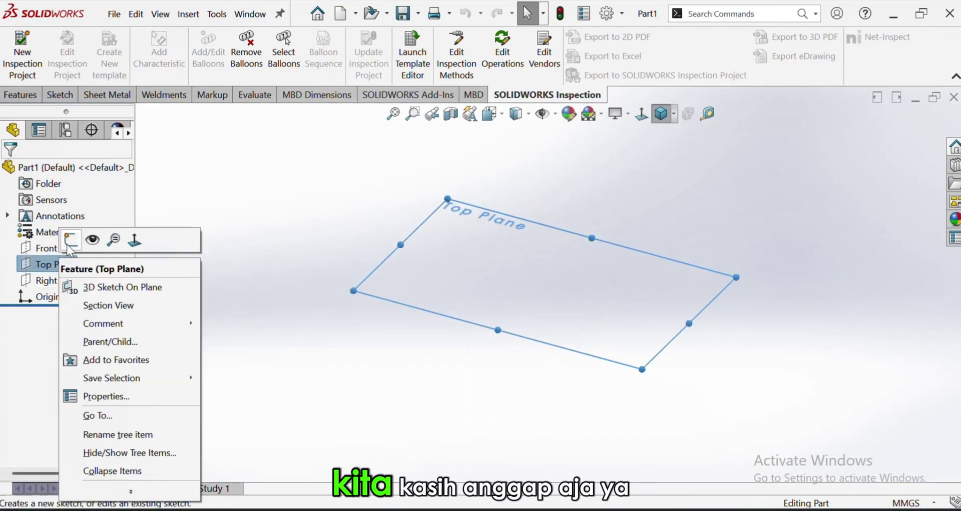
pyautogui.click(89, 238)
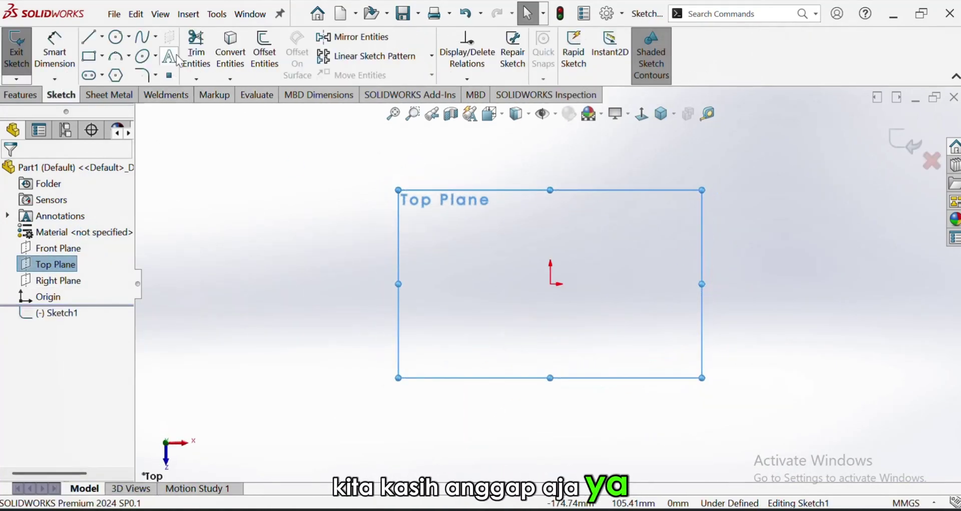
pyautogui.click(102, 56)
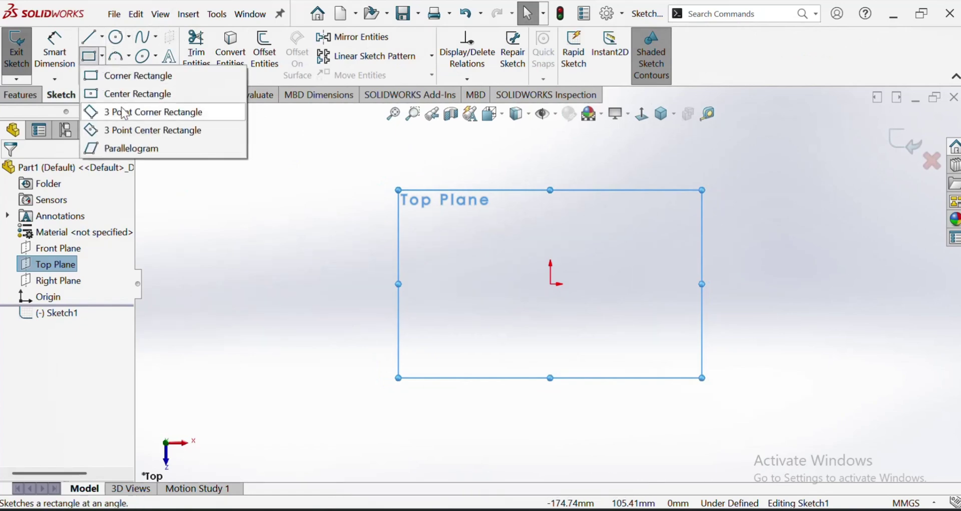
pyautogui.click(129, 94)
pyautogui.click(551, 284)
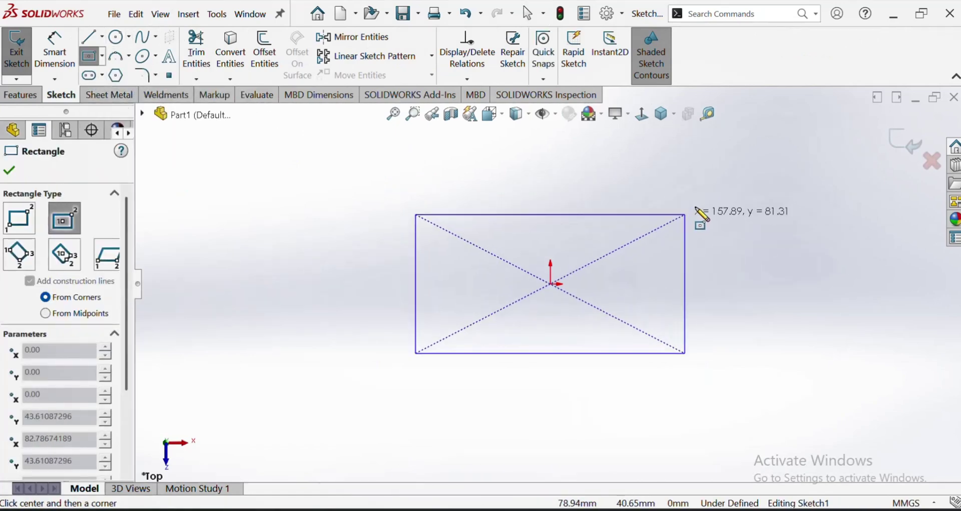
pyautogui.click(710, 199)
# Dimension the rectangle to 350 mm tall and 1000 mm wide.
pyautogui.click(56, 50)
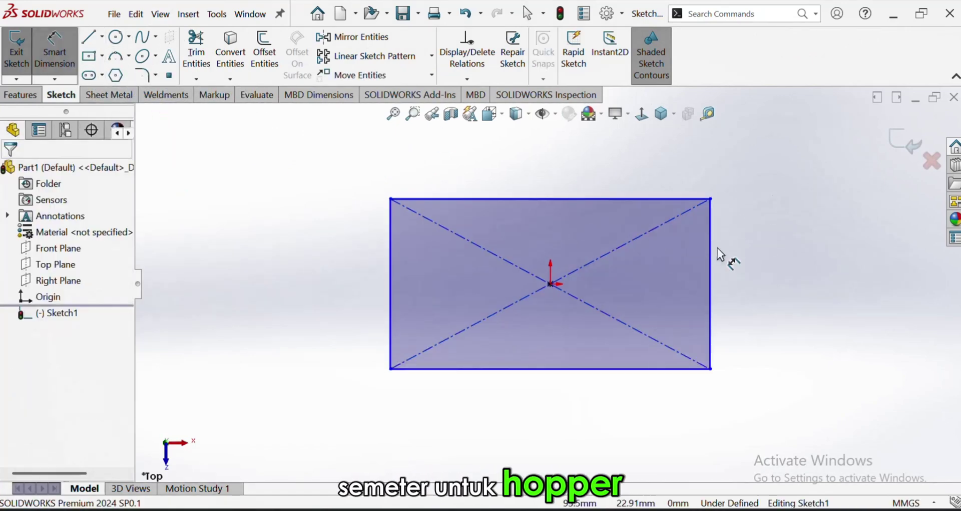
pyautogui.click(710, 250)
pyautogui.click(745, 259)
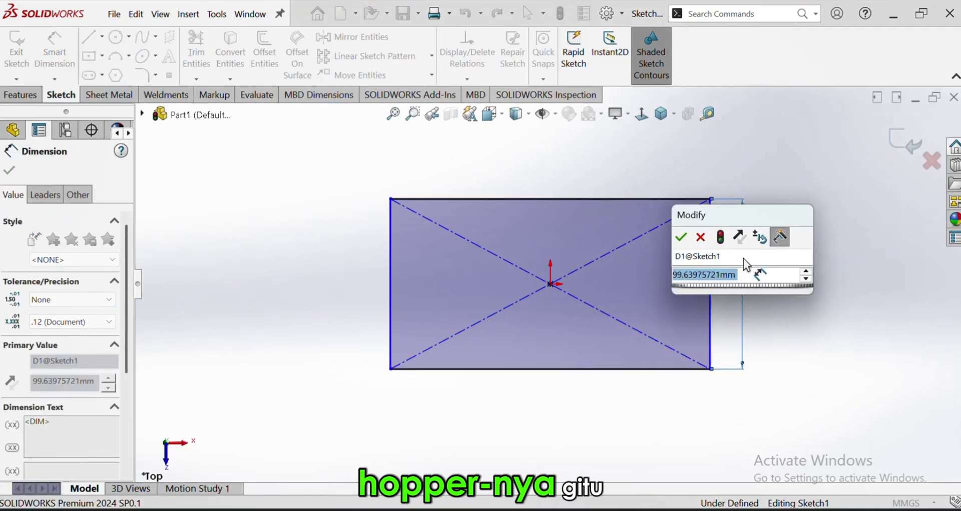
pyautogui.write('350')
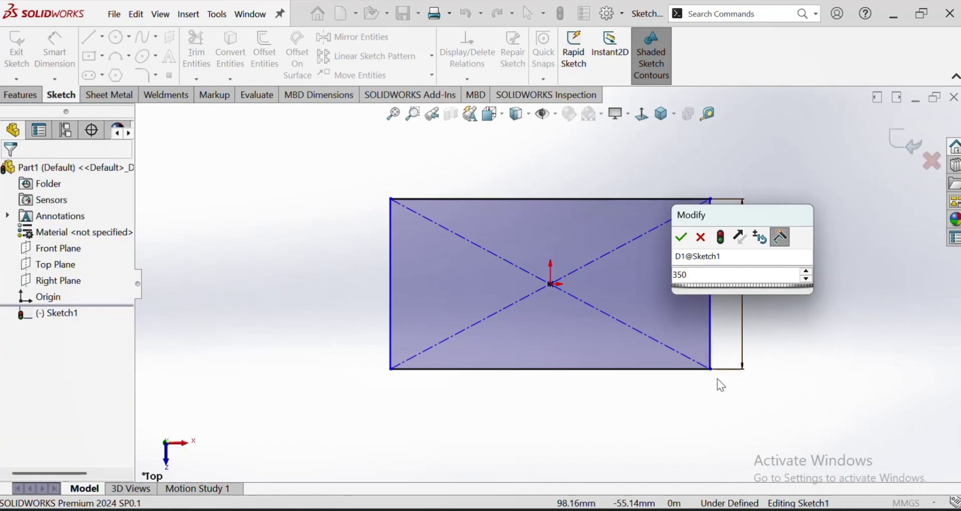
pyautogui.press('Return')
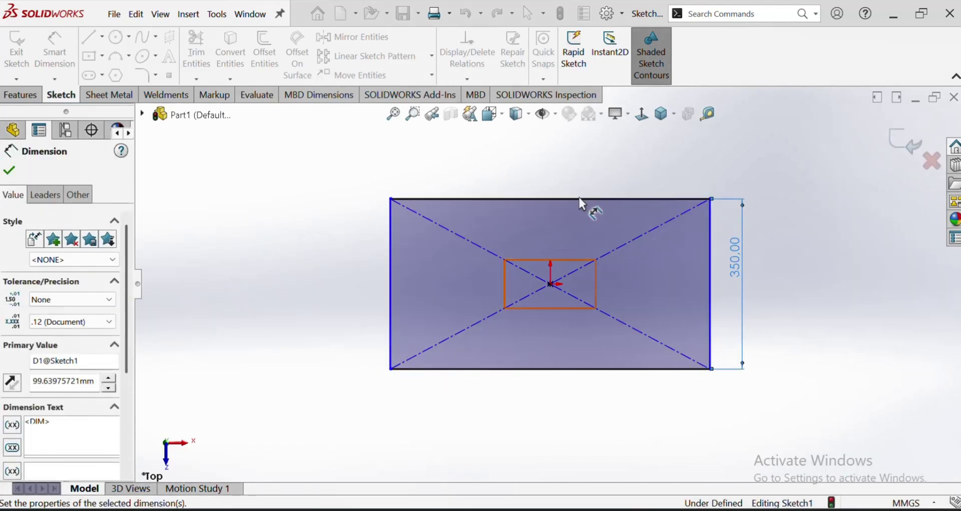
pyautogui.click(571, 198)
pyautogui.click(572, 178)
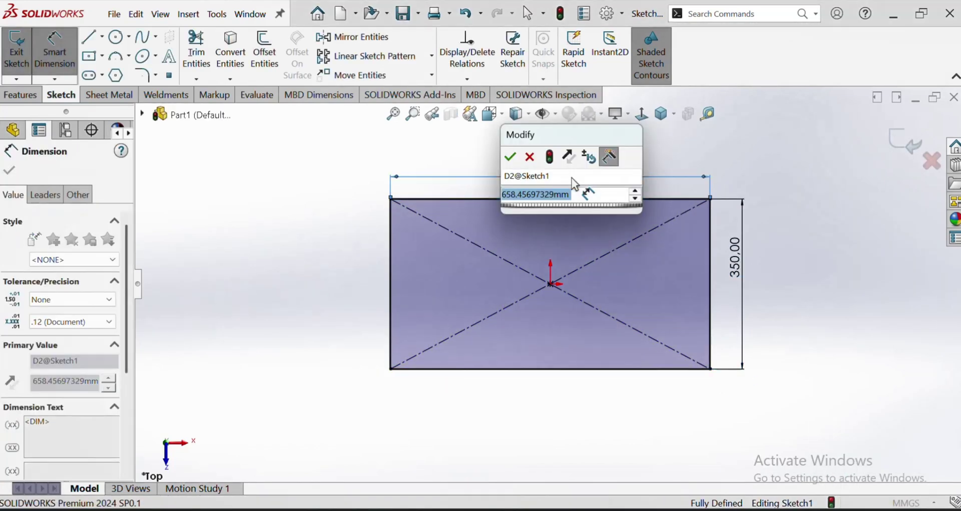
pyautogui.write('1000')
pyautogui.press('Return')
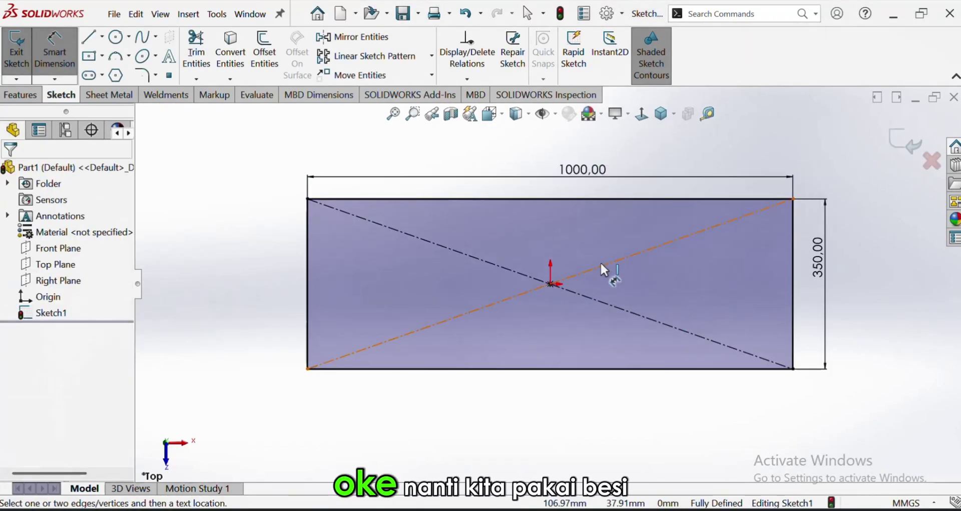
# Try to offset the 1000 by 350 mm rectangle 40 mm inward, and undo the offset.
pyautogui.click(436, 203)
pyautogui.click(265, 50)
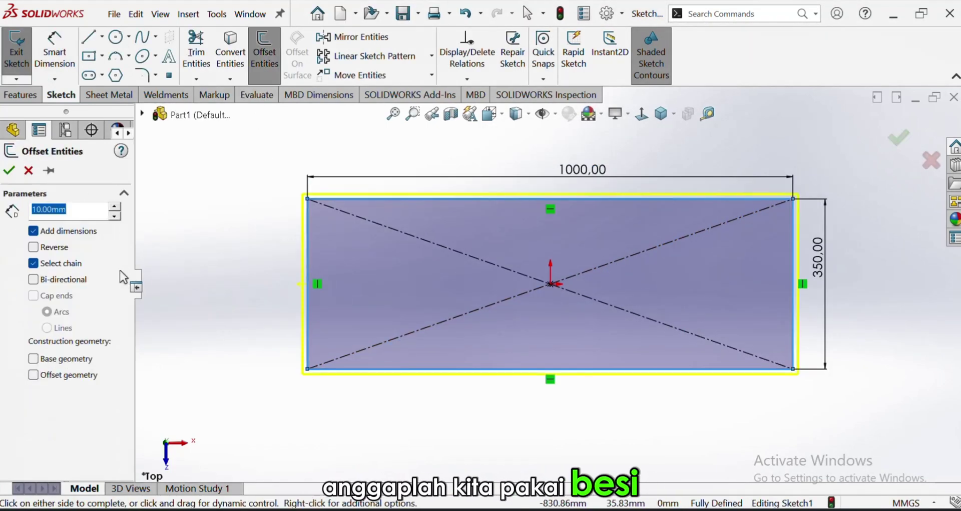
pyautogui.write('40')
pyautogui.press('Return')
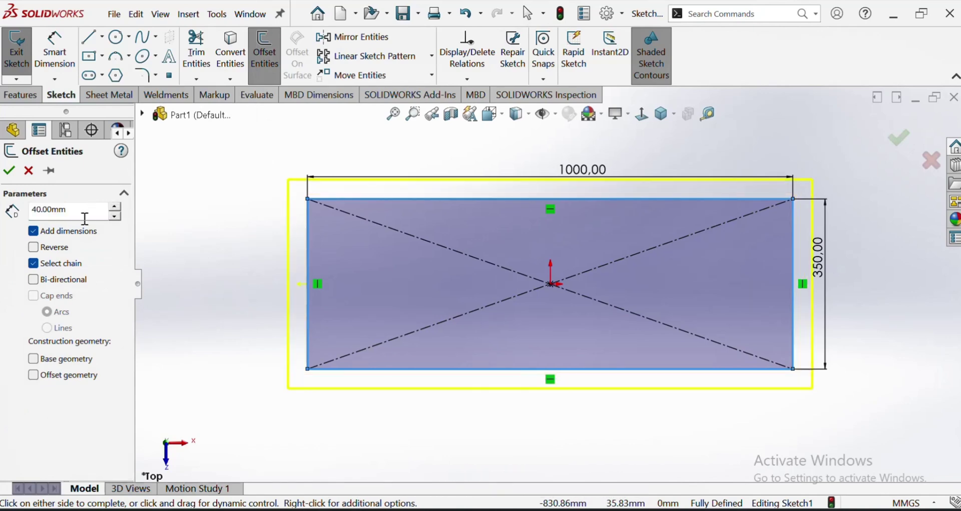
pyautogui.click(49, 246)
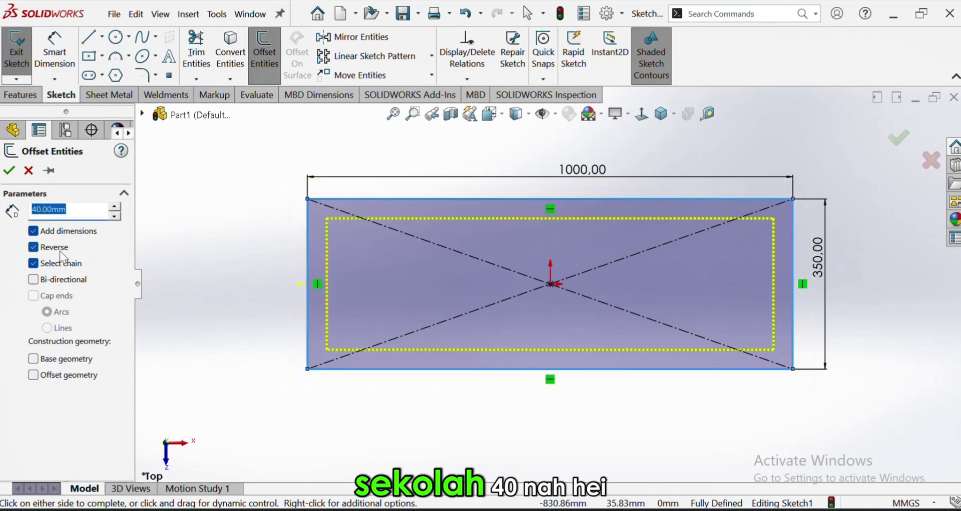
pyautogui.click(9, 172)
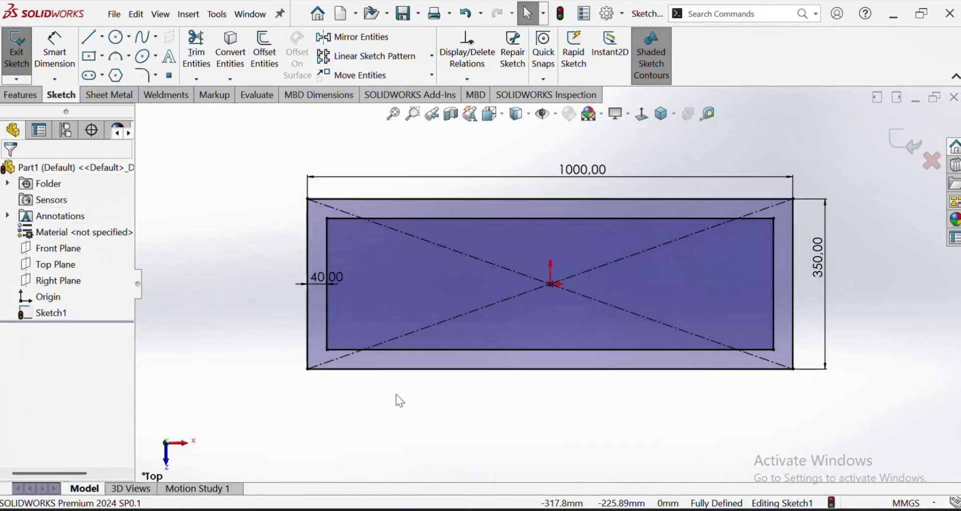
pyautogui.hotkey('ctrl', 'z')
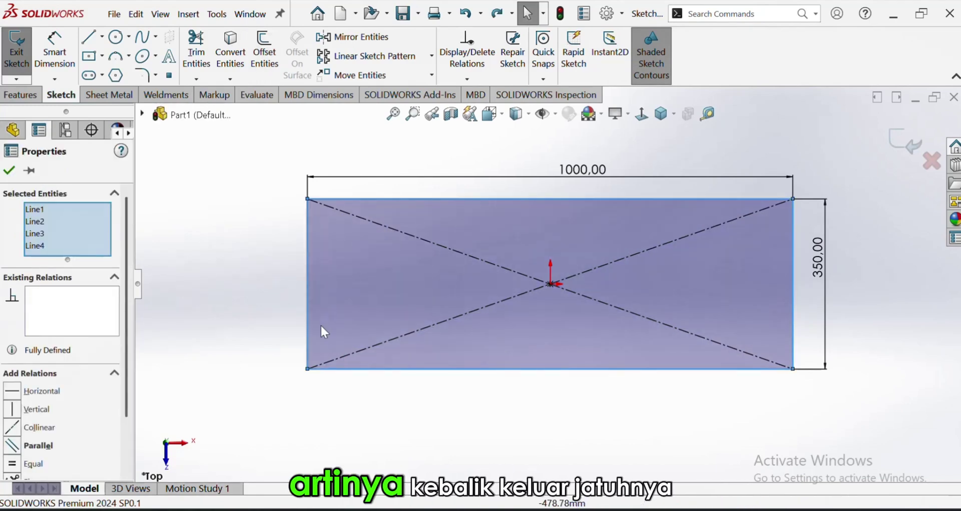
# Offset the 1000 by 350 mm rectangle 40 mm outward to form the frame's outer outline.
pyautogui.click(257, 65)
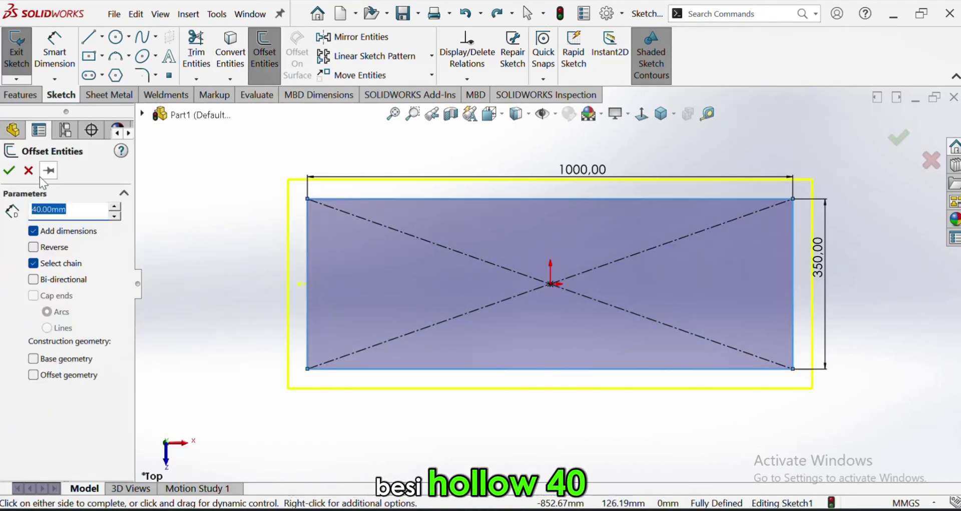
pyautogui.click(10, 170)
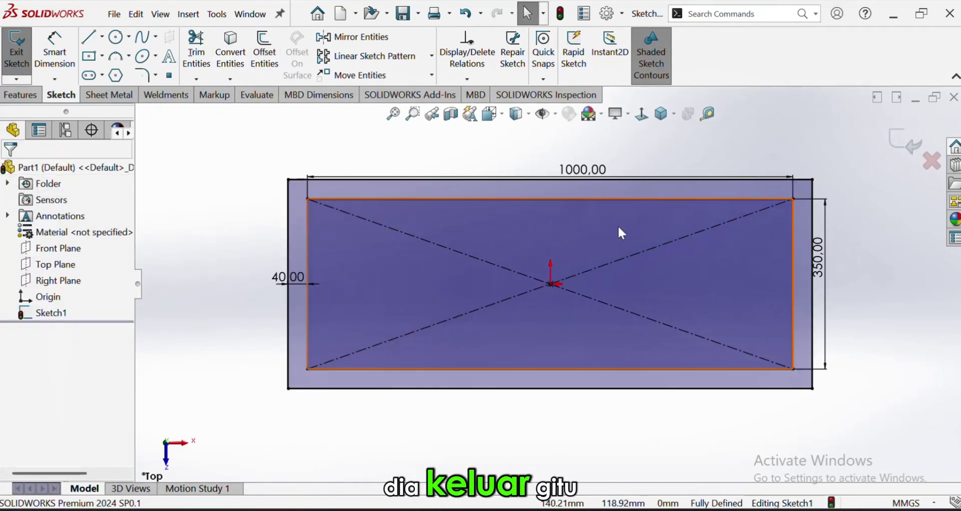
pyautogui.scroll(3, 629, 234)
pyautogui.scroll(-2, 711, 314)
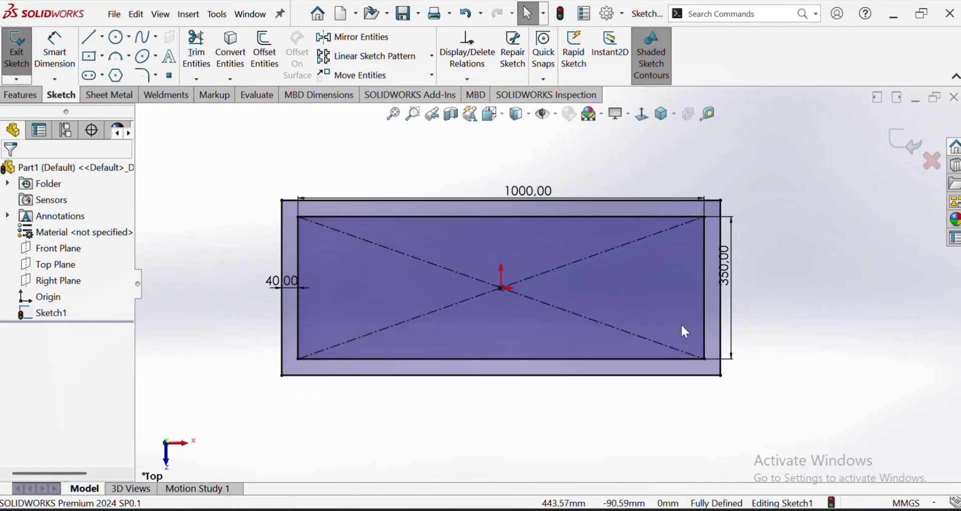
# Extrude the frame profile between the two rectangles to a blind depth of 40 mm.
pyautogui.click(14, 96)
pyautogui.click(15, 69)
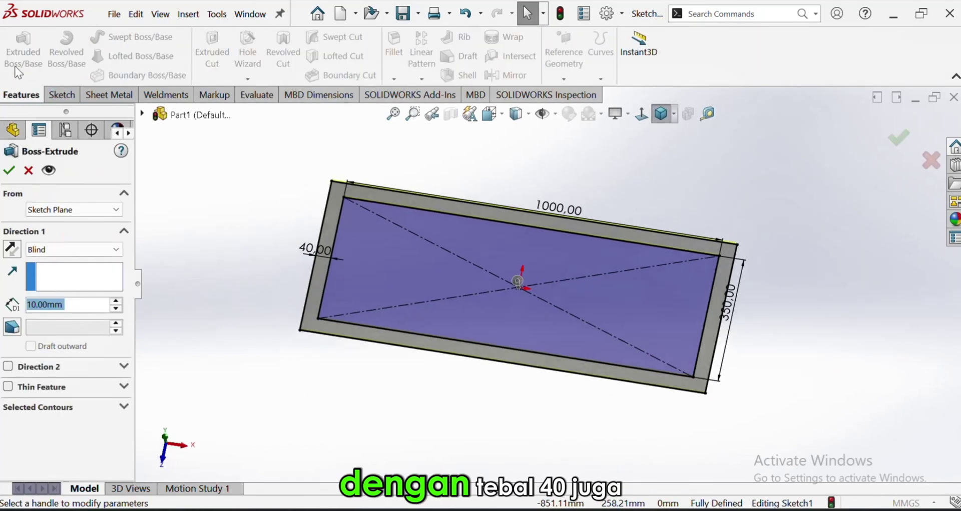
pyautogui.click(117, 302)
pyautogui.click(117, 302)
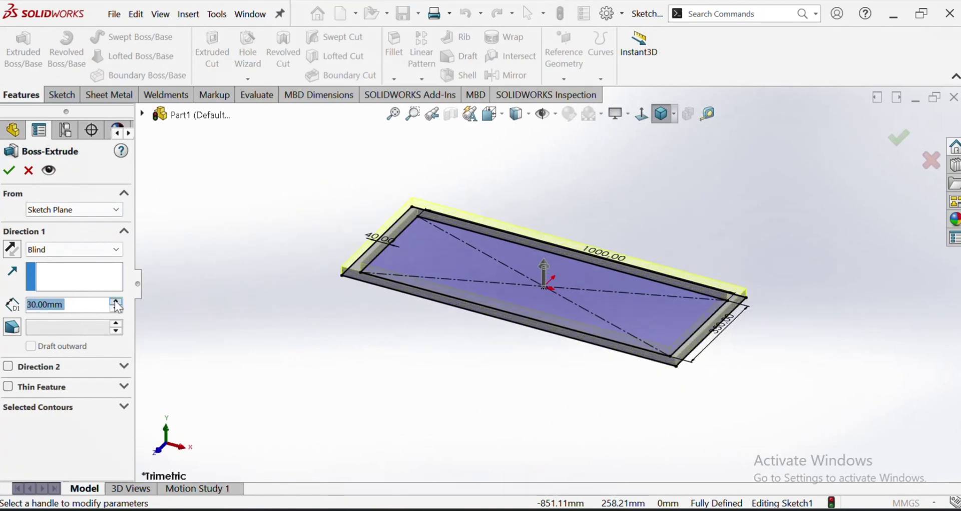
pyautogui.click(117, 302)
pyautogui.click(9, 170)
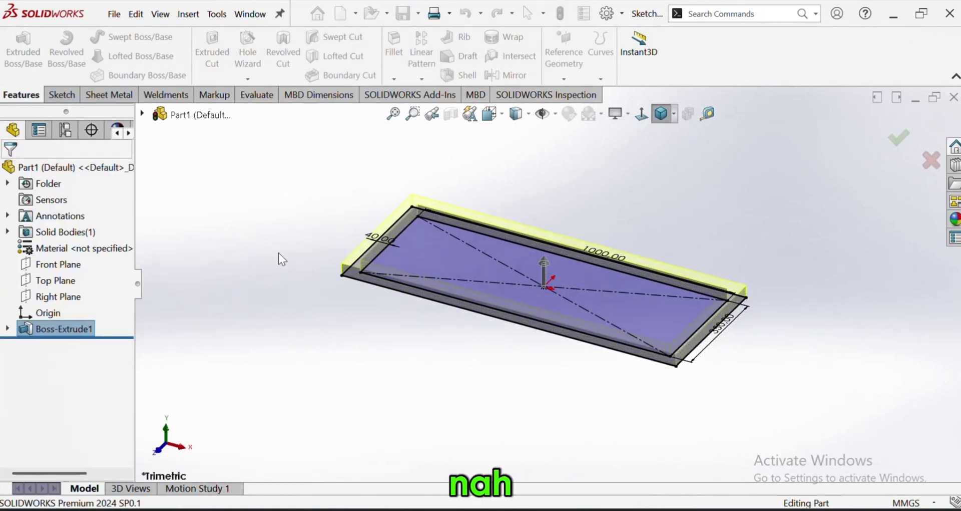
# Start a sketch on the frame's top face and draw a narrow corner rectangle about 212 mm long, projecting outward from the rear long edge near the right end.
pyautogui.moveTo(614, 323); pyautogui.dragTo(671, 386, button='middle')
pyautogui.click(673, 382)
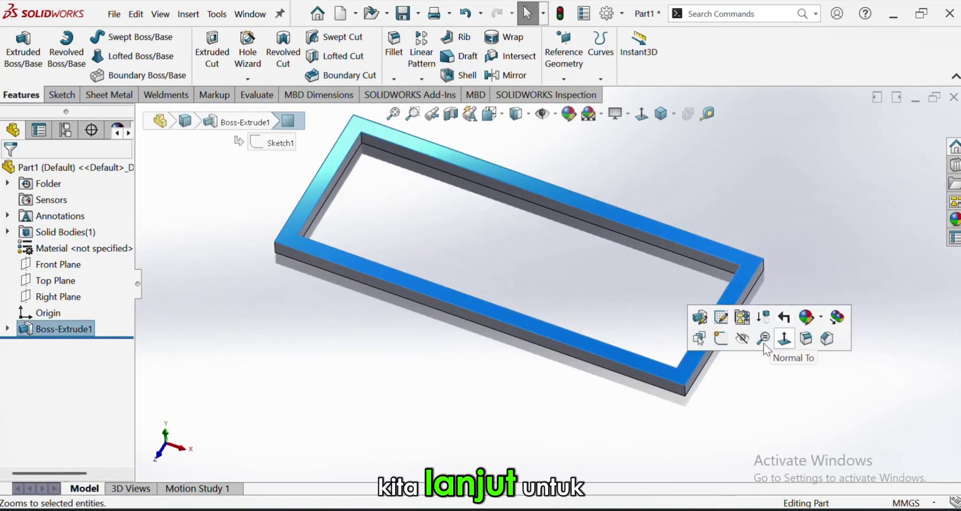
pyautogui.click(723, 339)
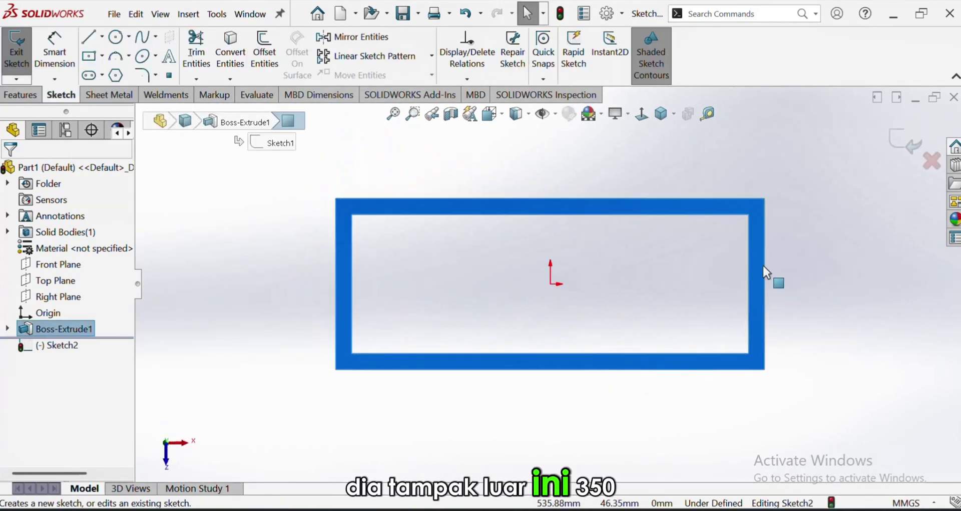
pyautogui.click(790, 260)
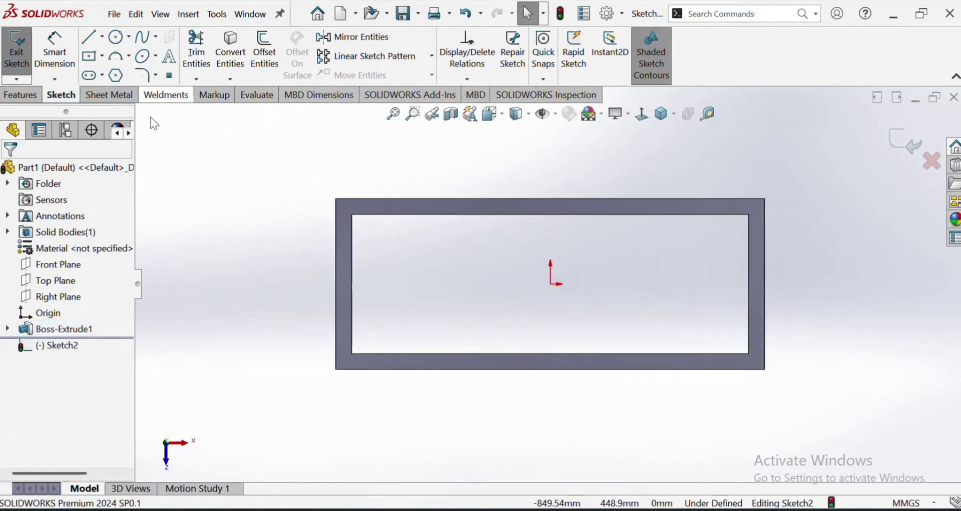
pyautogui.click(103, 38)
pyautogui.click(102, 39)
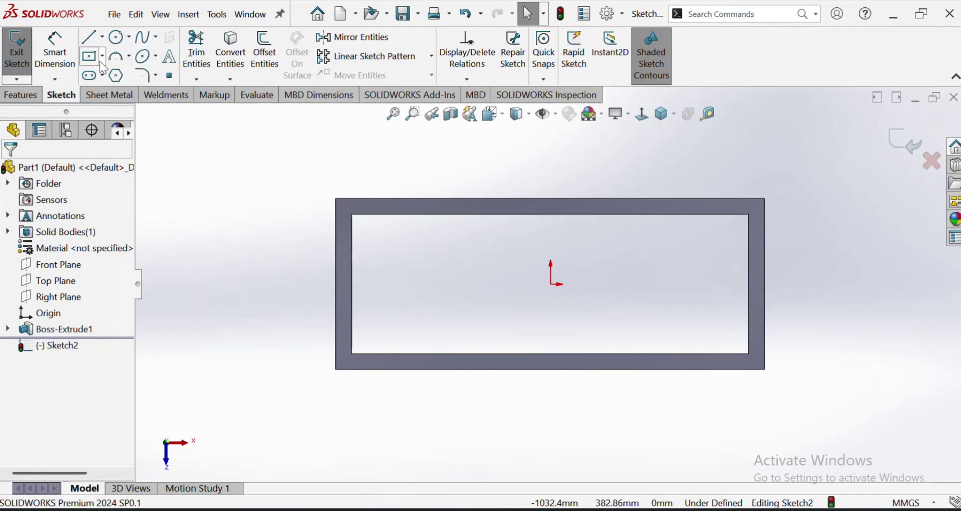
pyautogui.click(102, 56)
pyautogui.click(135, 75)
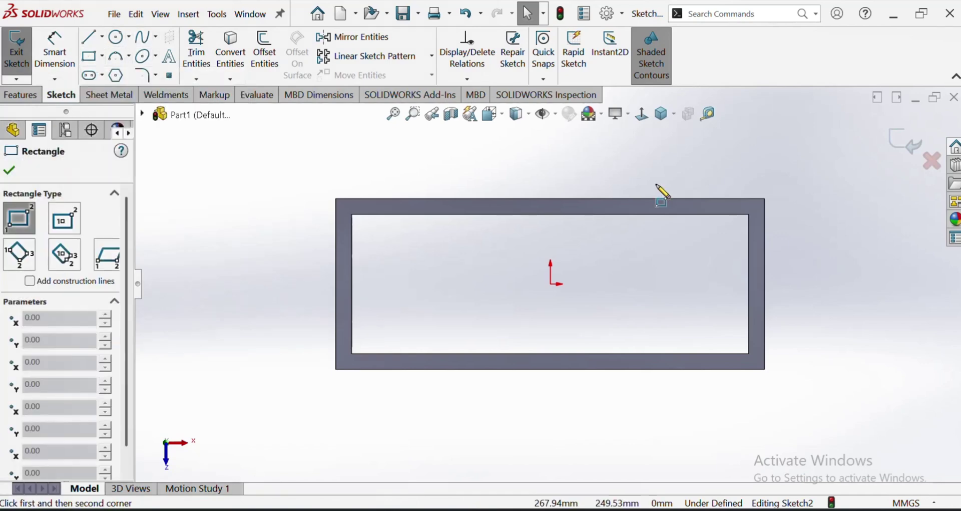
pyautogui.click(721, 199)
pyautogui.scroll(2, 710, 150)
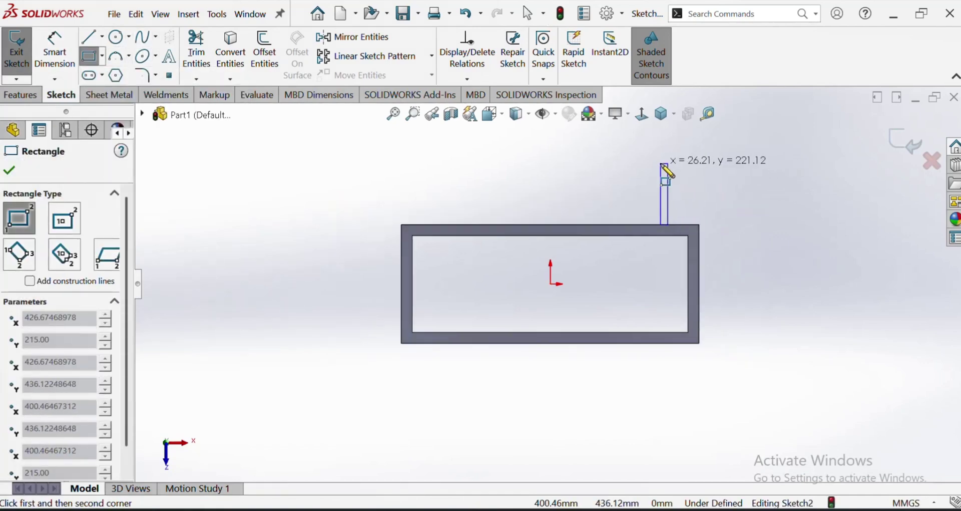
pyautogui.click(658, 165)
# Dimension the narrow rectangle's right side 100 mm from the frame's right outer edge and set its width to 40 mm.
pyautogui.click(55, 50)
pyautogui.scroll(-3, 681, 187)
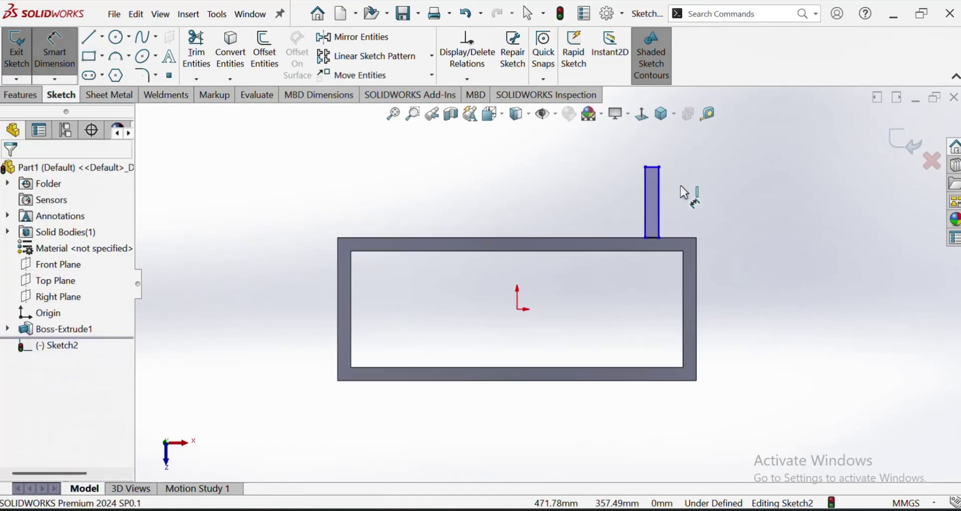
pyautogui.click(640, 252)
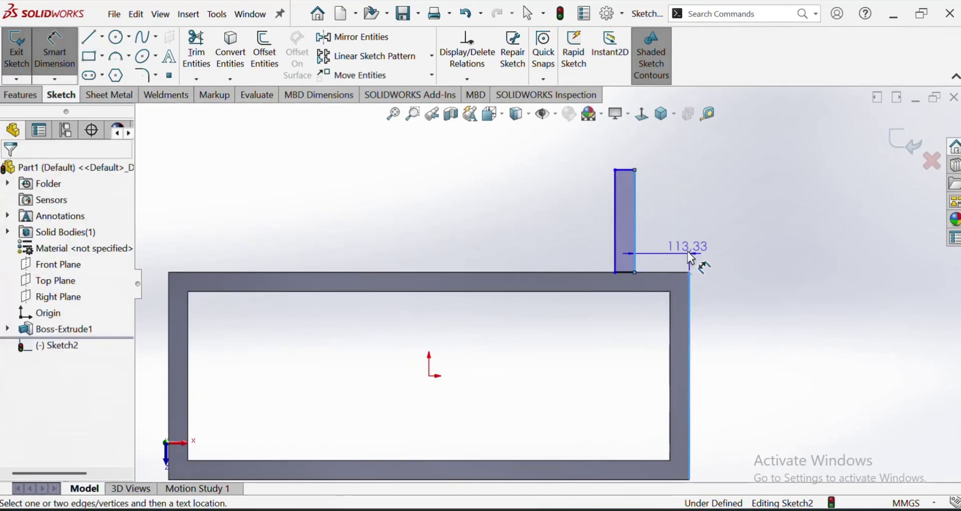
pyautogui.click(687, 251)
pyautogui.write('100')
pyautogui.press('Return')
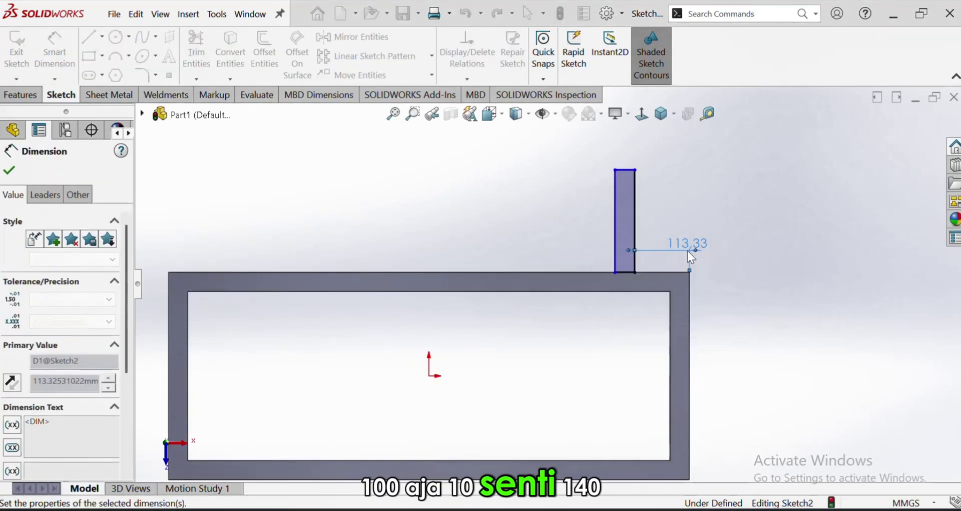
pyautogui.click(636, 170)
pyautogui.click(650, 148)
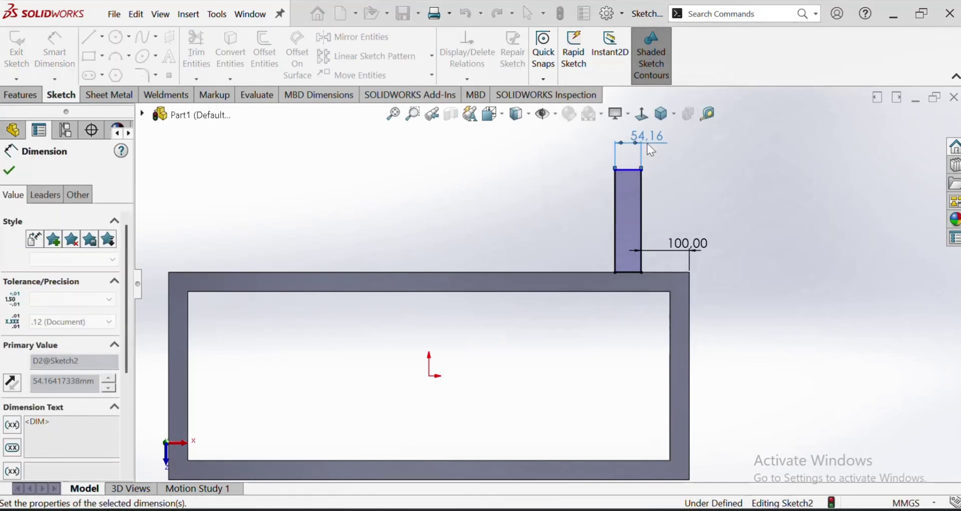
pyautogui.write('40')
pyautogui.press('Return')
pyautogui.press('Escape')
# Dimension the narrow rectangle's length to 100 mm.
pyautogui.click(641, 192)
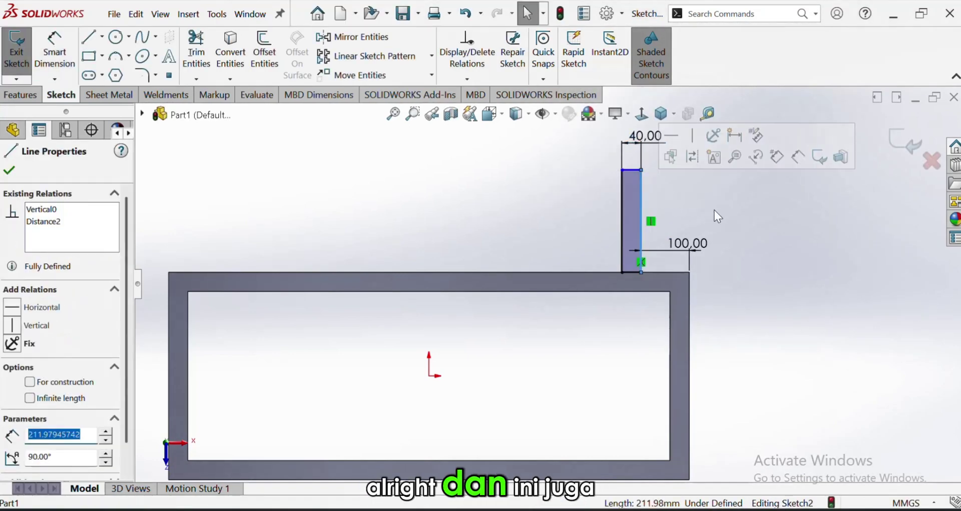
pyautogui.press('d')
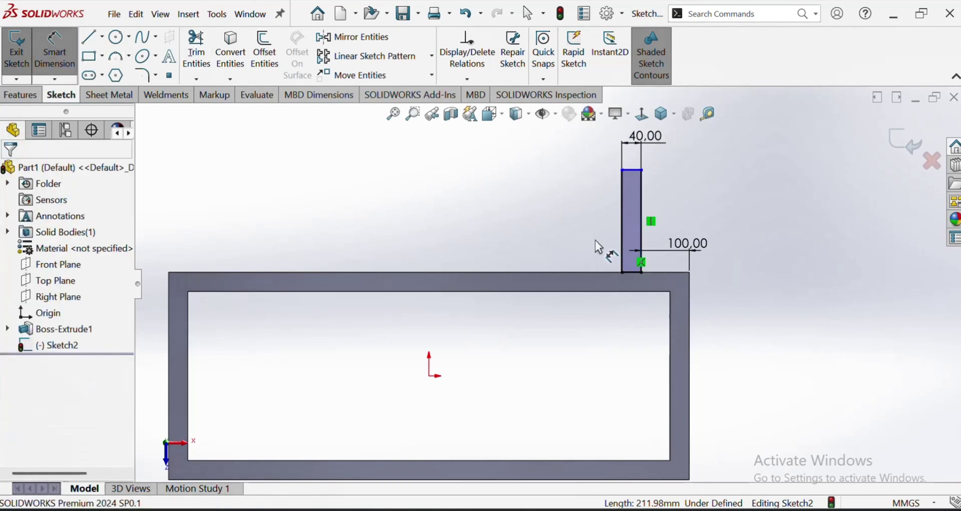
pyautogui.click(620, 240)
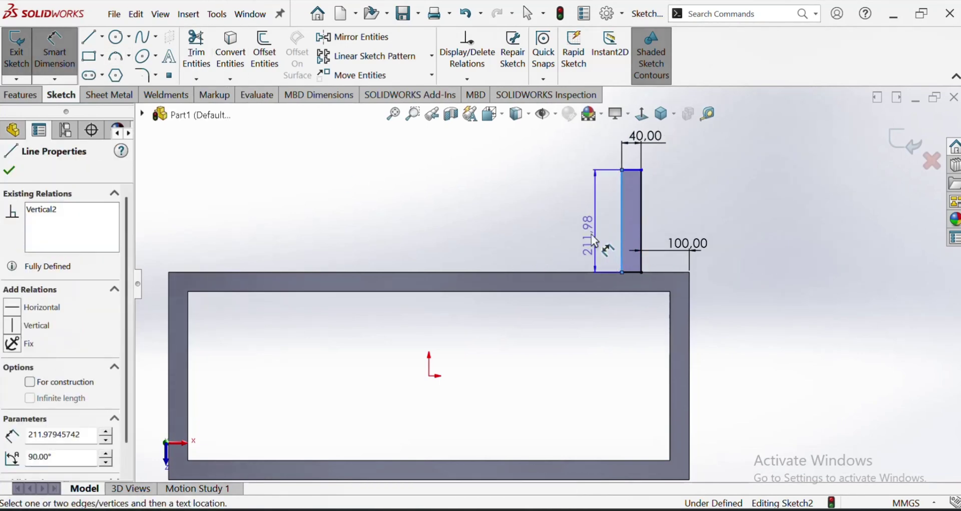
pyautogui.click(587, 233)
pyautogui.write('100')
pyautogui.press('Return')
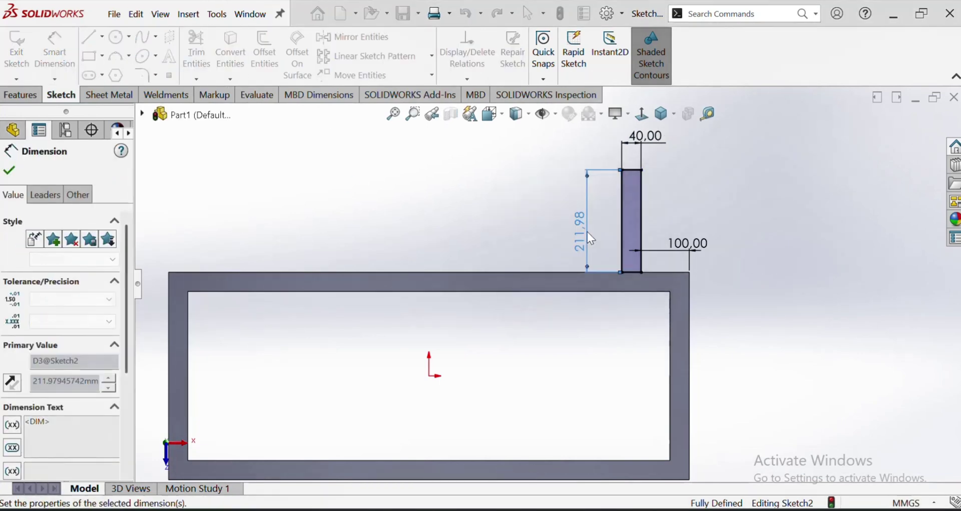
pyautogui.click(690, 356)
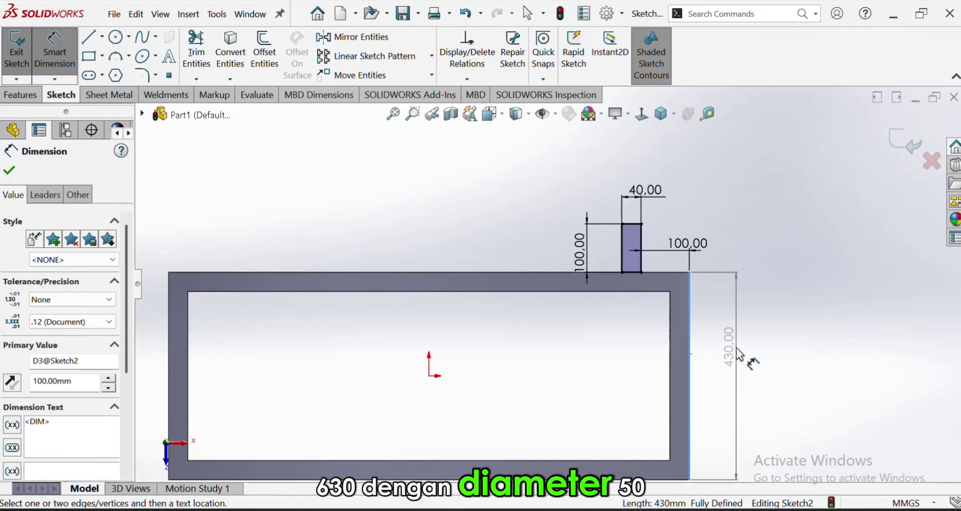
pyautogui.press('Escape')
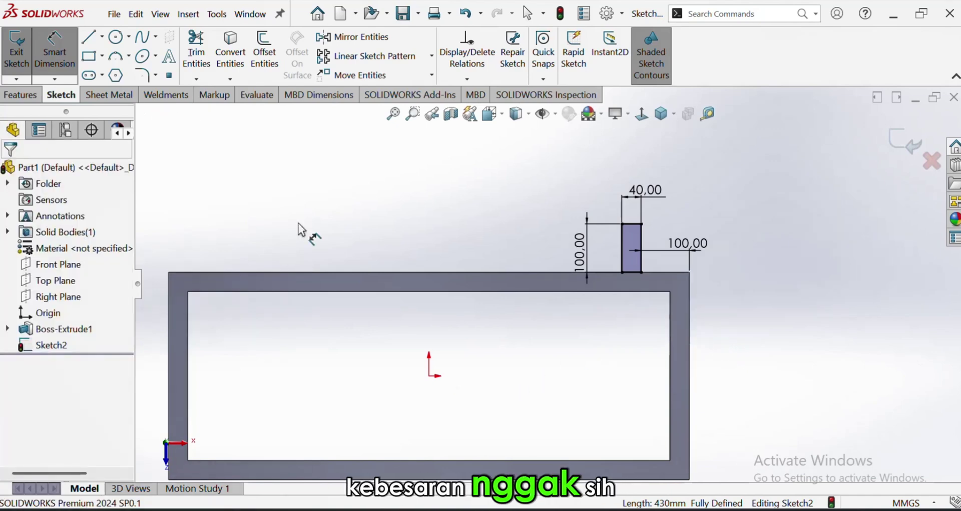
pyautogui.click(123, 43)
pyautogui.press('Escape')
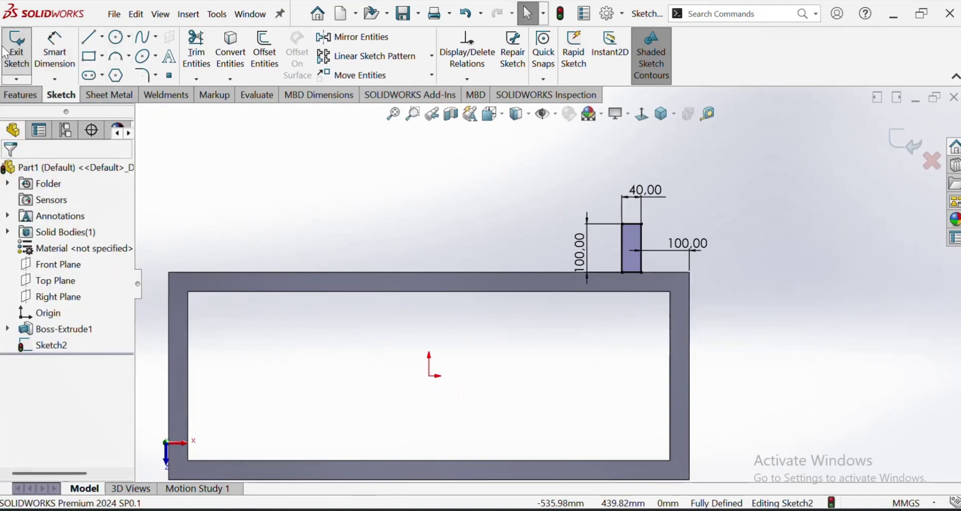
pyautogui.click(102, 36)
pyautogui.click(134, 92)
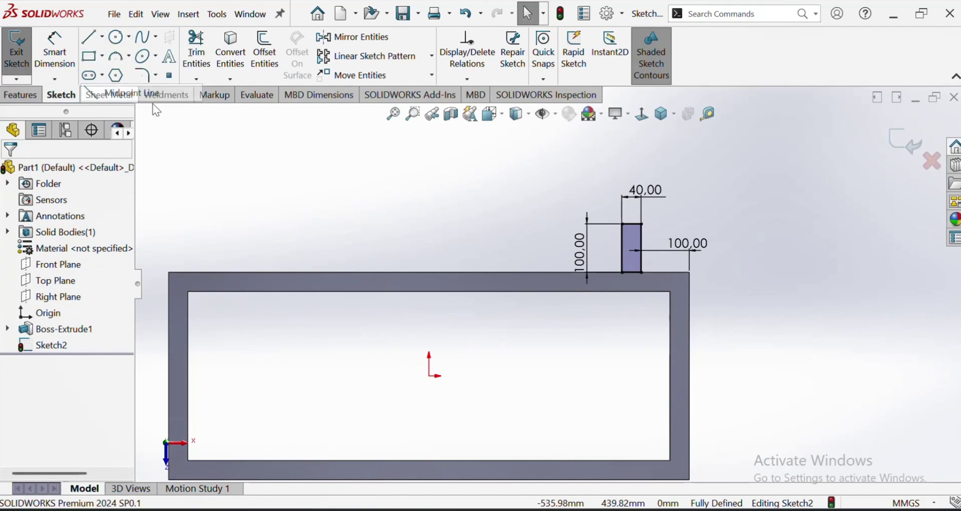
pyautogui.click(429, 375)
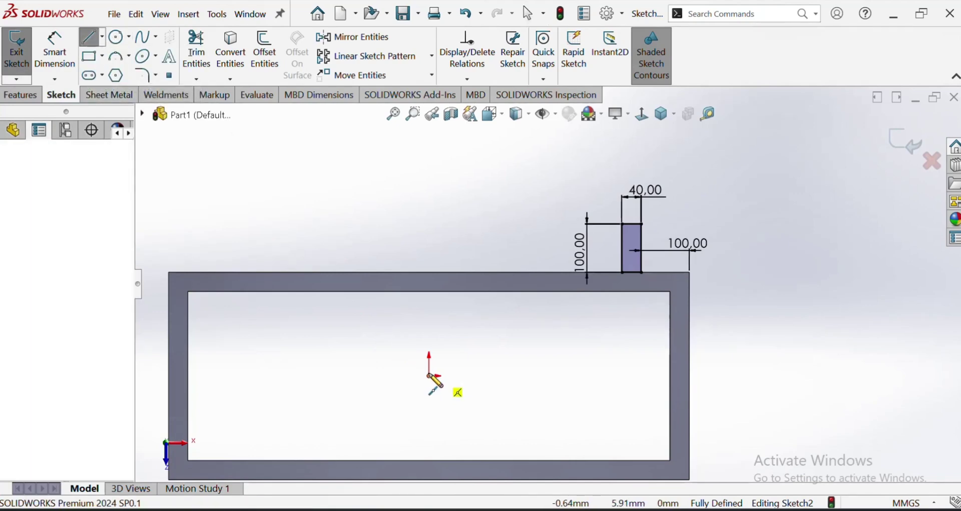
pyautogui.scroll(3, 551, 282)
pyautogui.press('Escape')
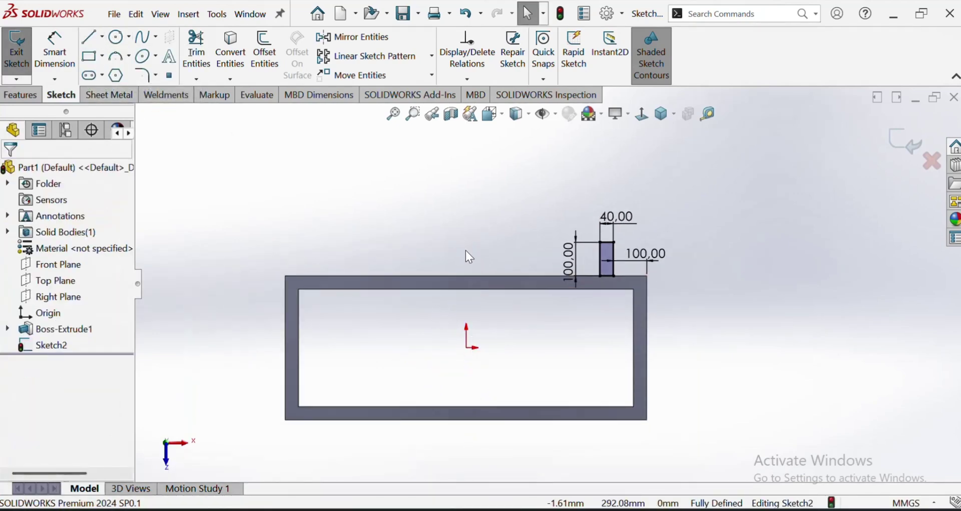
# Draw a vertical midpoint line about 756 mm long, centred on the origin and extending beyond both long sides of the frame.
pyautogui.click(102, 36)
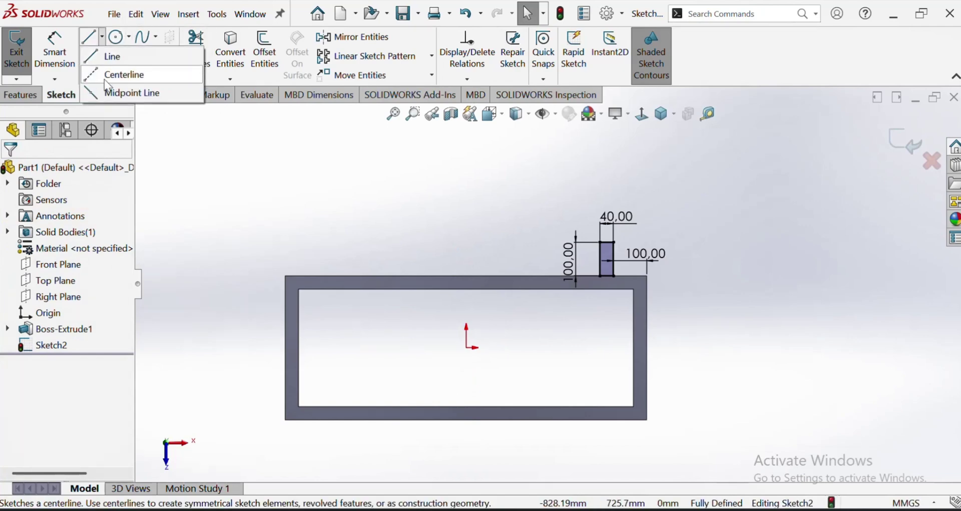
pyautogui.click(131, 93)
pyautogui.click(467, 347)
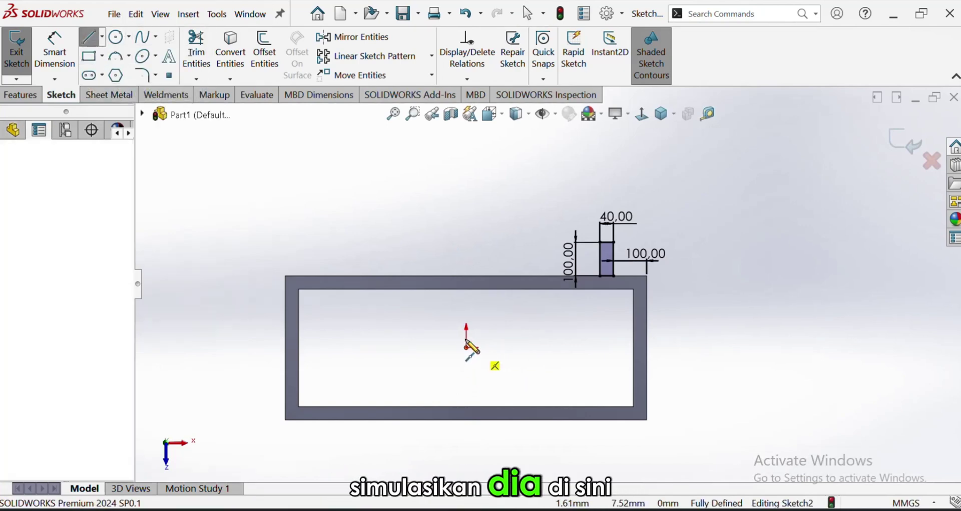
pyautogui.click(467, 220)
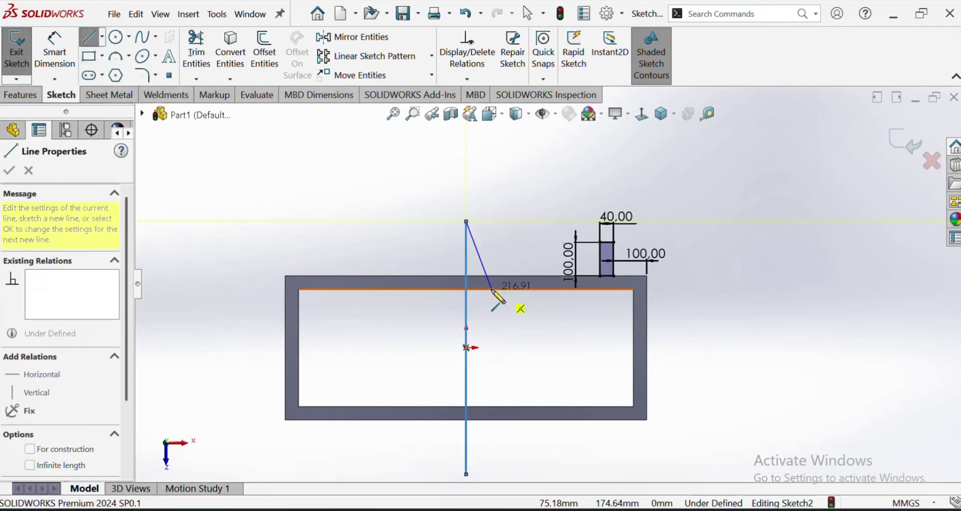
pyautogui.press('Escape')
# Dimension the vertical line's length to 500 mm to represent the mixer's diameter.
pyautogui.click(54, 50)
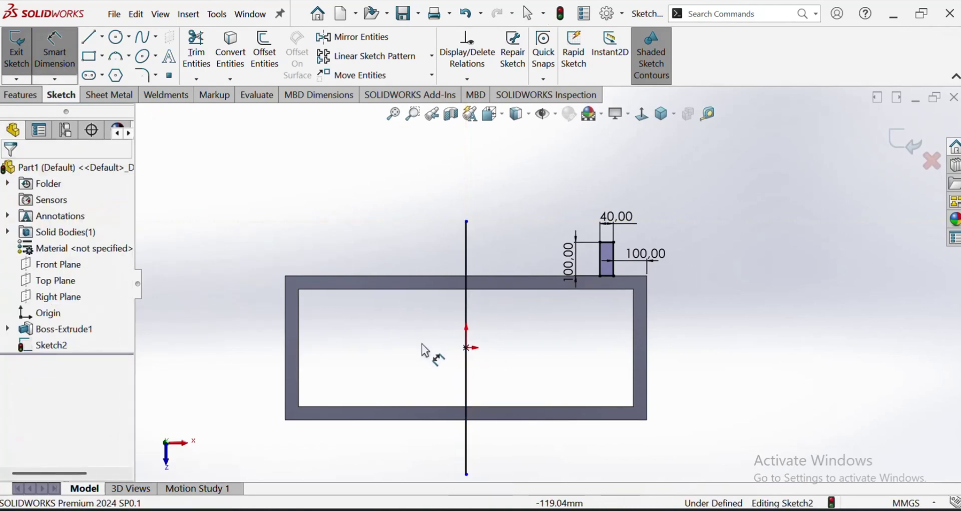
pyautogui.click(468, 377)
pyautogui.click(429, 369)
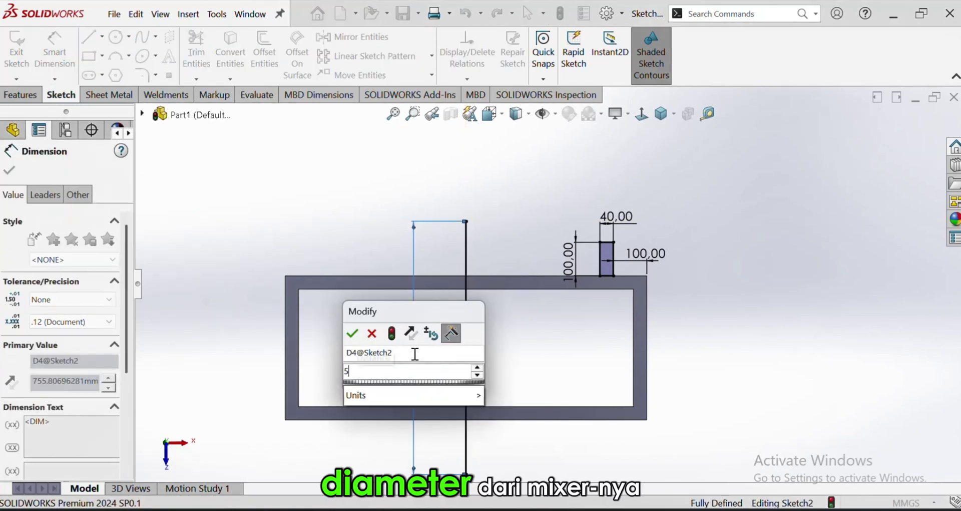
pyautogui.write('500')
pyautogui.press('Return')
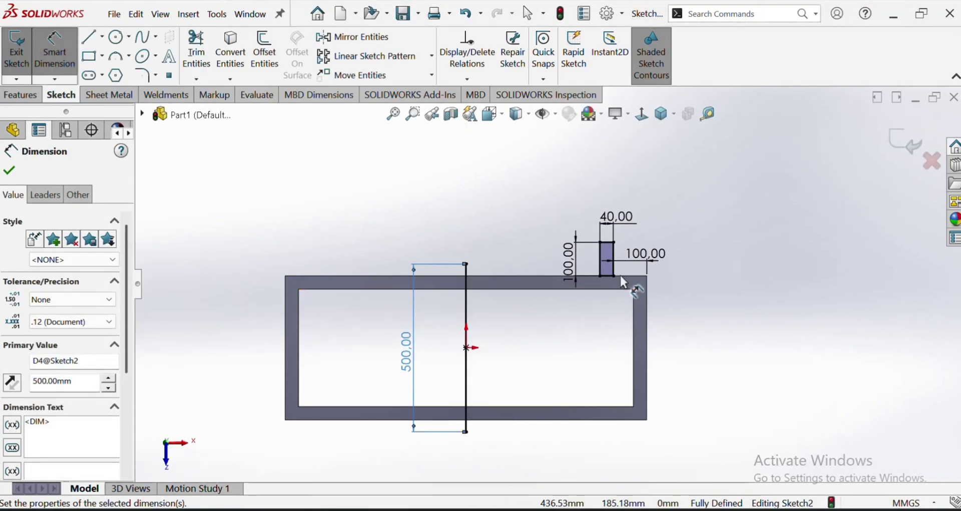
# Convert the 500 mm vertical line through the origin to construction geometry.
pyautogui.scroll(-1, 626, 264)
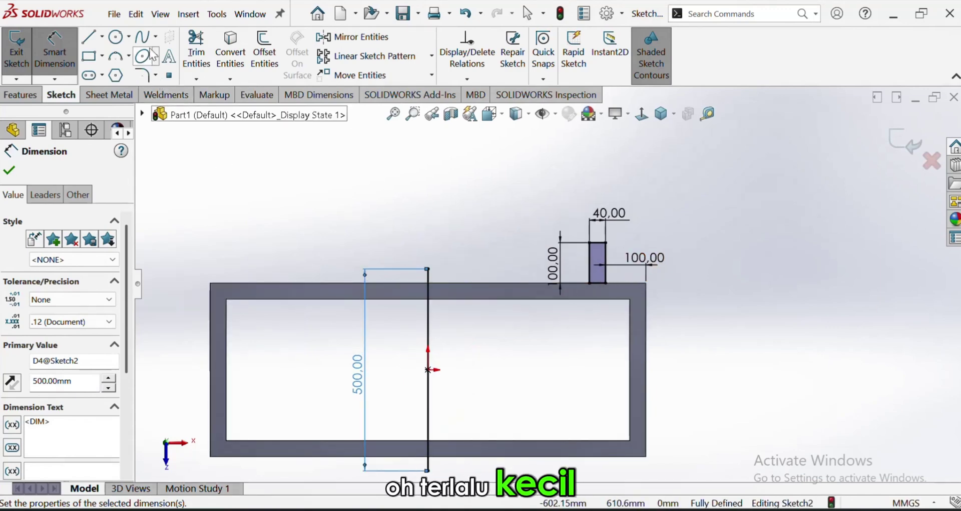
pyautogui.click(98, 44)
pyautogui.press('Escape')
pyautogui.click(428, 360)
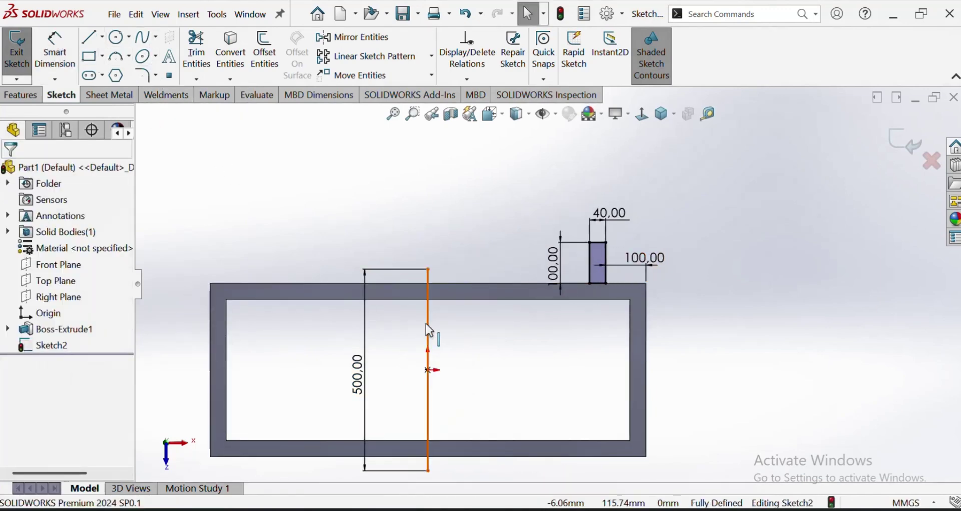
pyautogui.click(75, 384)
pyautogui.click(354, 215)
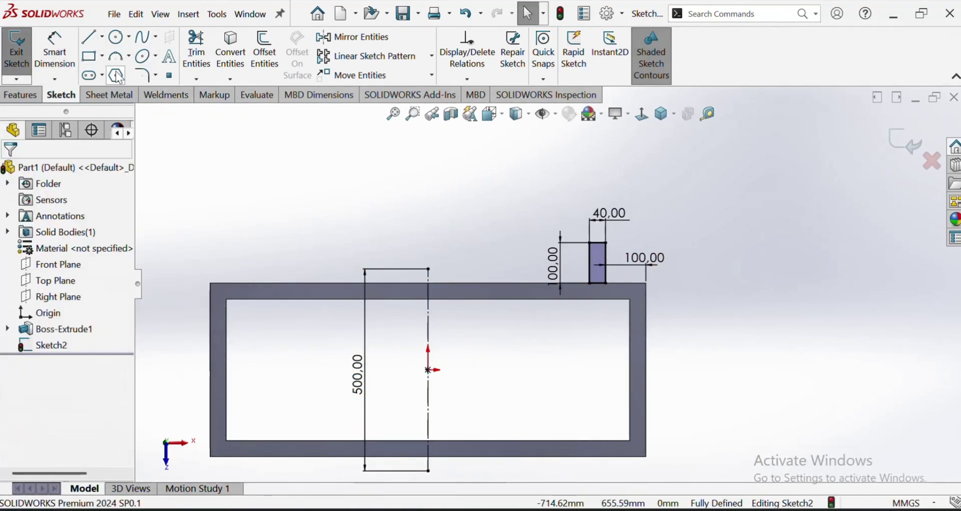
# Draw a horizontal centerline about 514 mm long from the narrow rectangle's outer left corner, passing above the vertical construction line's upper end.
pyautogui.click(103, 37)
pyautogui.click(114, 73)
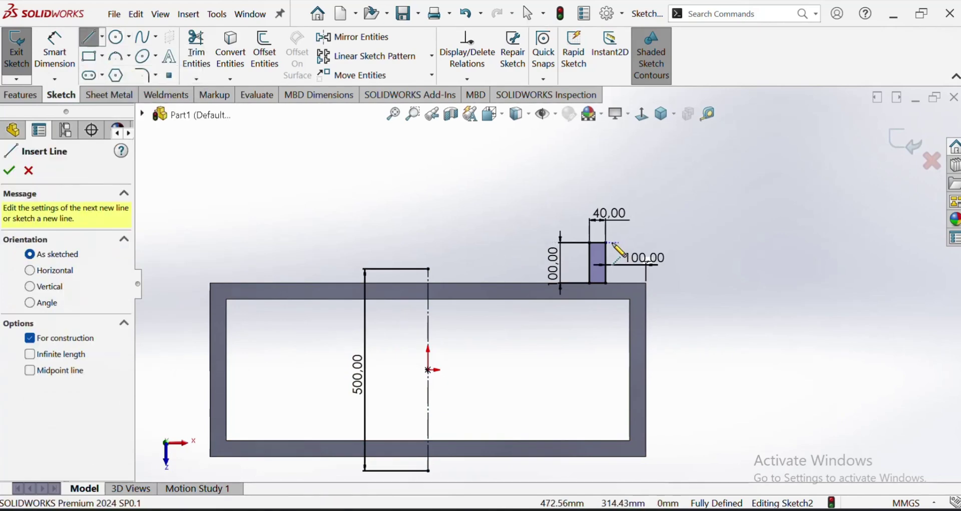
pyautogui.click(590, 242)
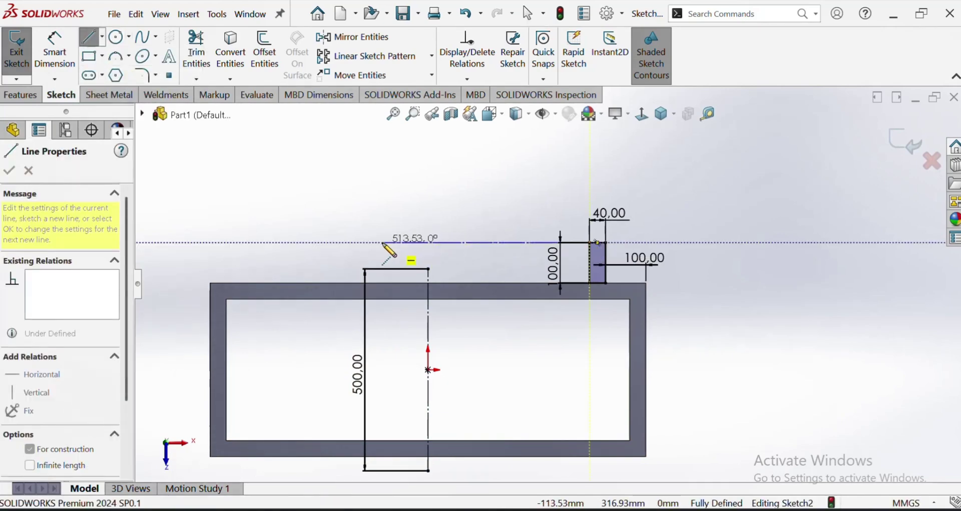
pyautogui.click(382, 242)
pyautogui.press('Escape')
# Set the narrow rectangle's length to 80 mm, previewing 60 mm and 90 mm before settling on 80 mm.
pyautogui.doubleClick(552, 265)
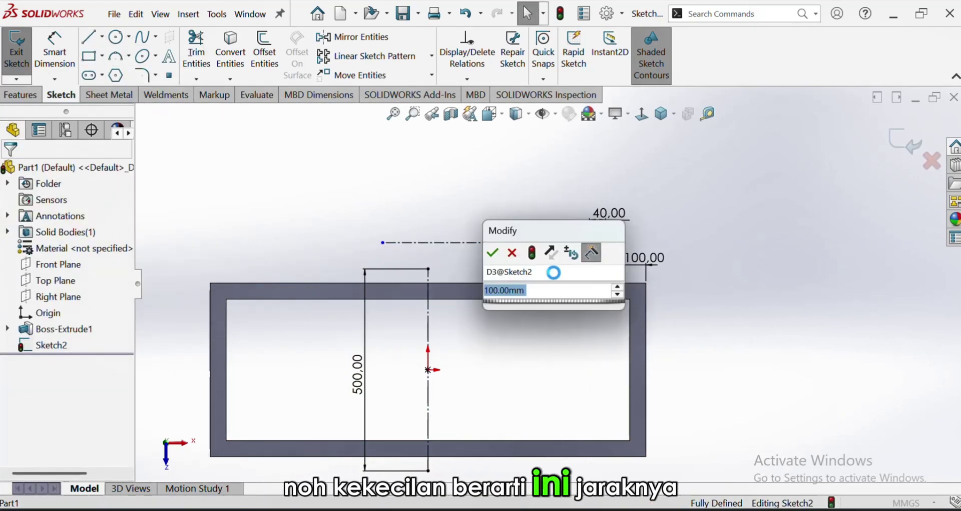
pyautogui.write('80')
pyautogui.press('Return')
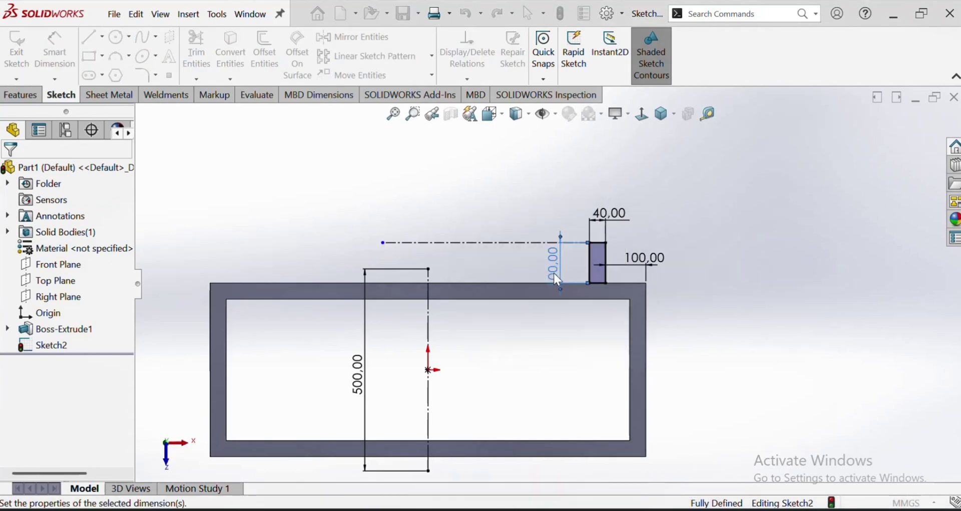
pyautogui.doubleClick(553, 269)
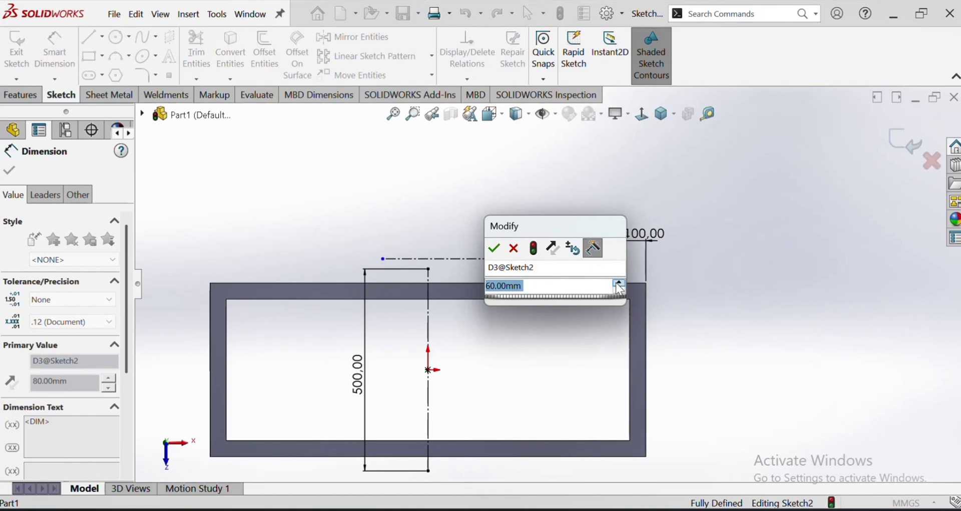
pyautogui.click(618, 283)
pyautogui.click(618, 284)
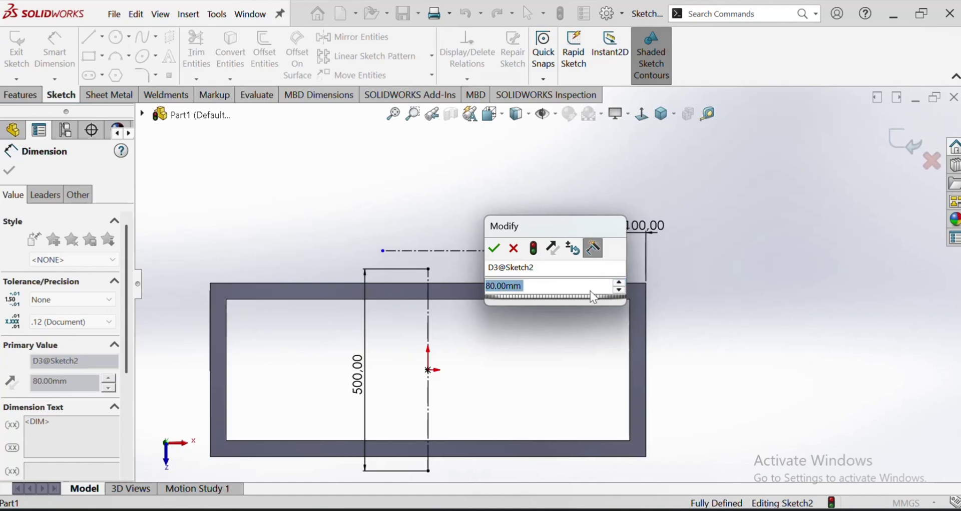
pyautogui.click(620, 283)
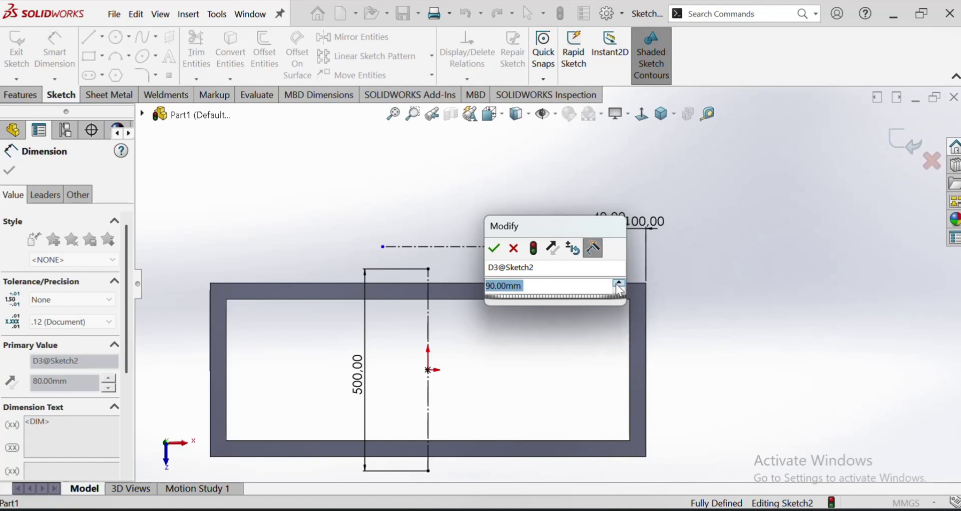
pyautogui.click(494, 247)
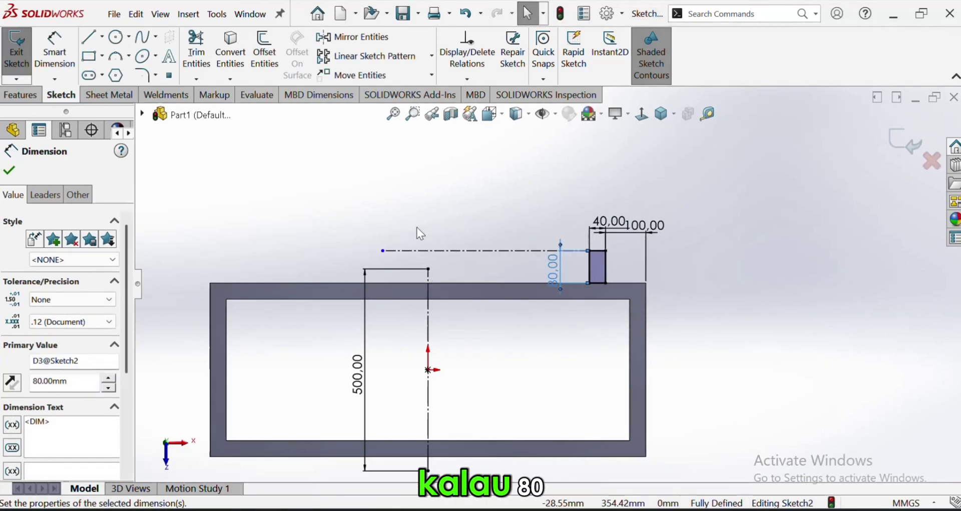
# Measure between the vertical construction line's upper endpoint and the horizontal centerline to check the mixer's clearance.
pyautogui.click(707, 114)
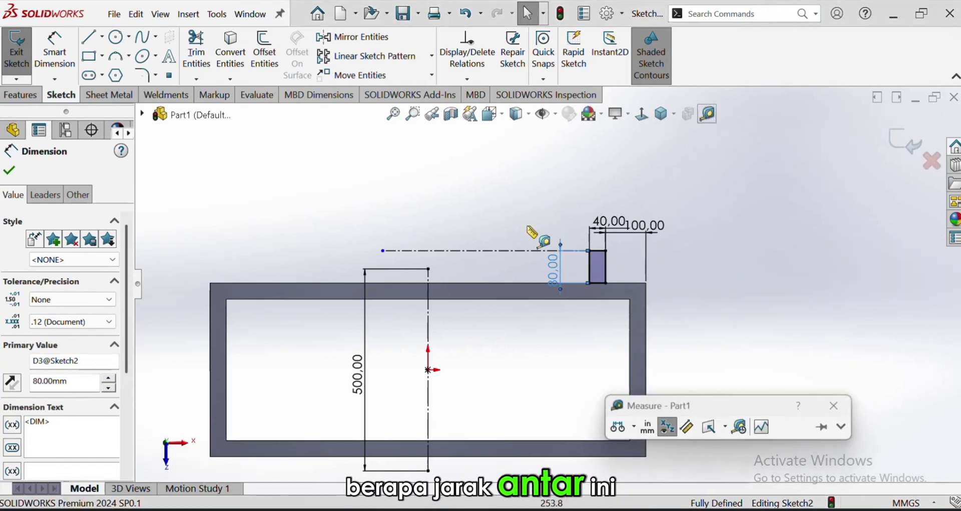
pyautogui.click(428, 268)
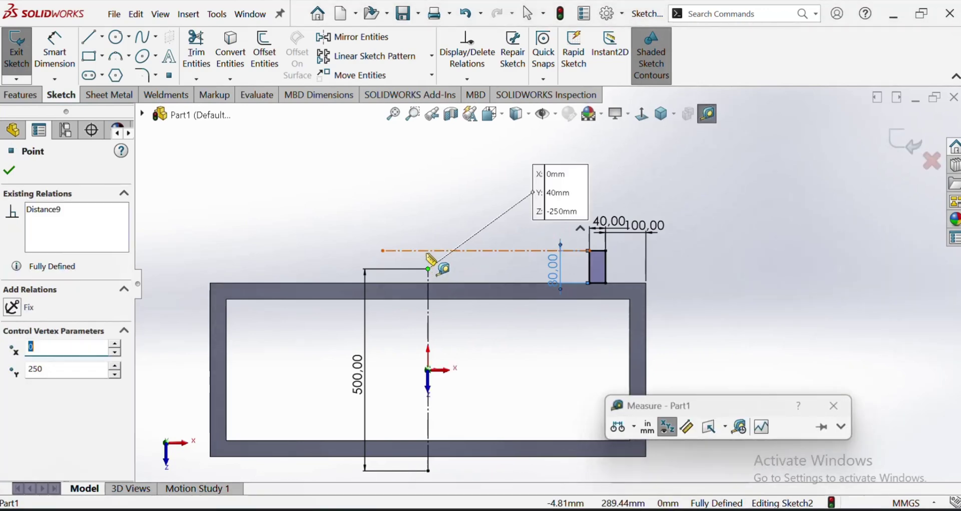
pyautogui.click(457, 250)
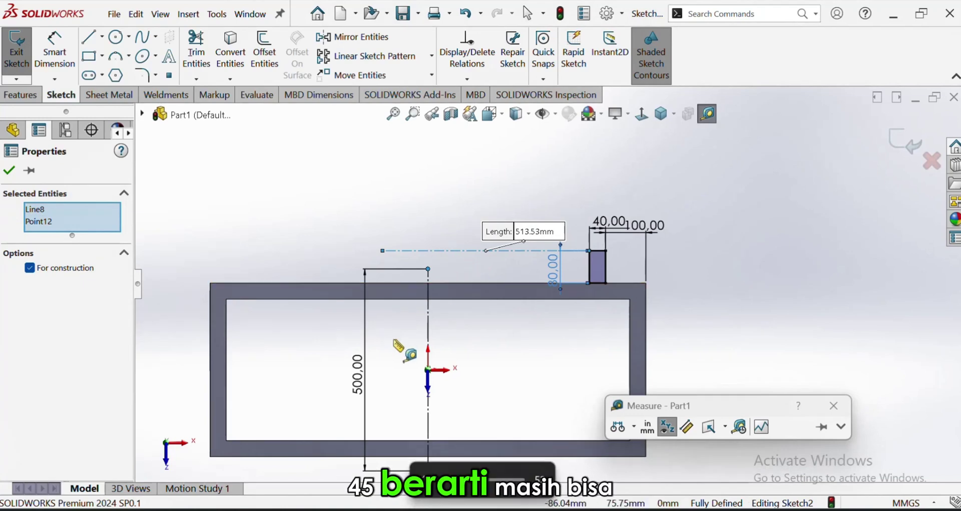
# Leave the measurement and sketch a horizontal centerline about 211 mm long from the origin in the +X direction.
pyautogui.press('Escape')
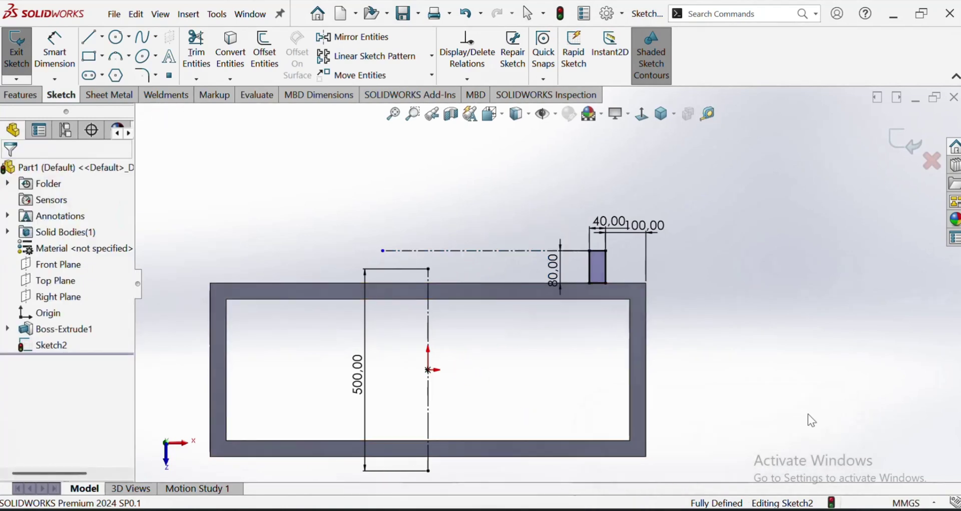
pyautogui.moveTo(537, 386); pyautogui.dragTo(531, 345, button='middle')
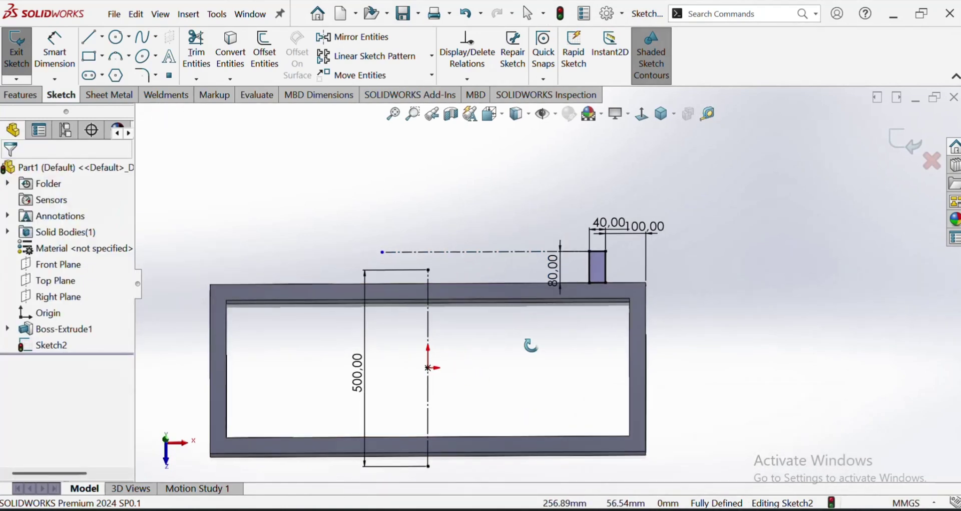
pyautogui.click(643, 116)
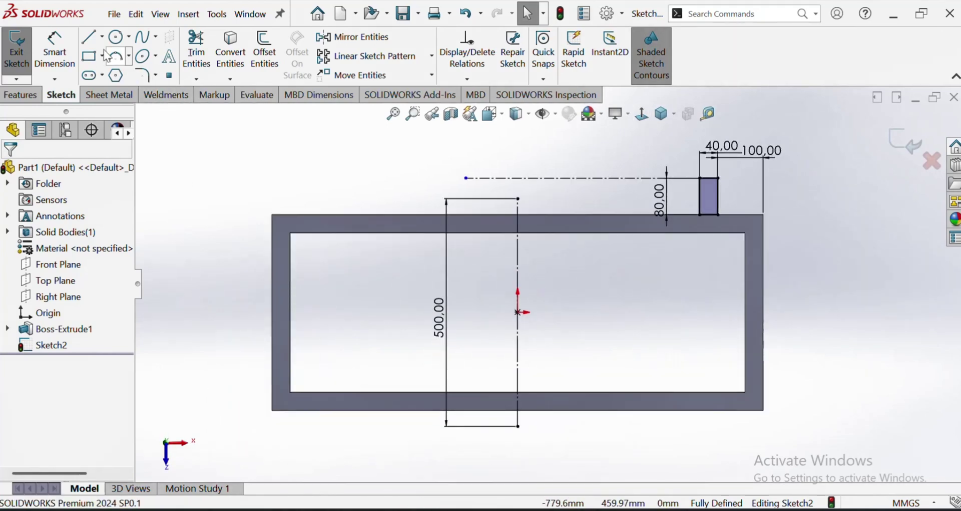
pyautogui.click(101, 37)
pyautogui.click(121, 74)
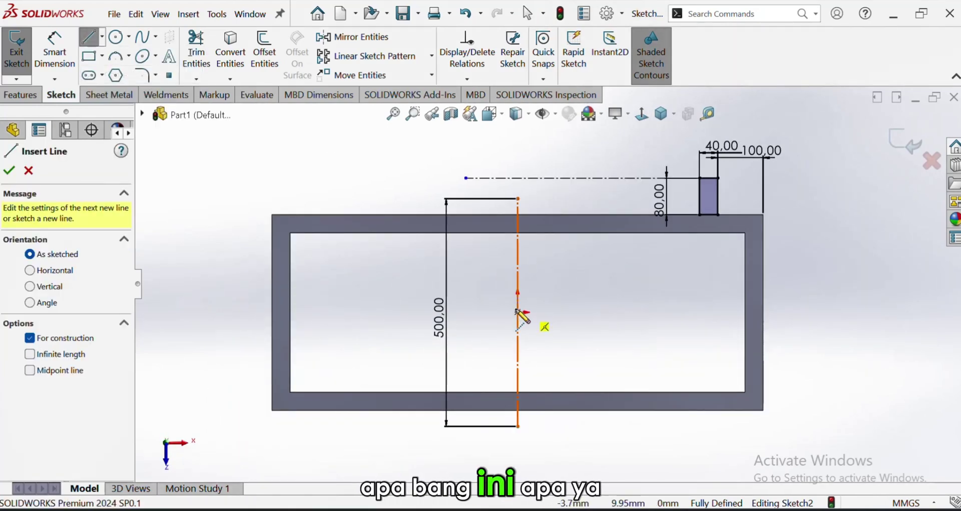
pyautogui.click(518, 311)
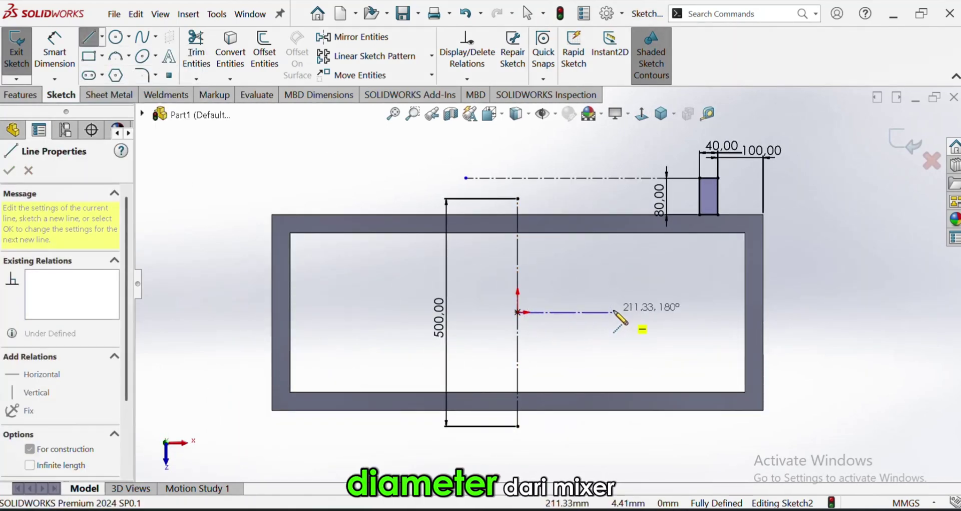
pyautogui.click(613, 312)
pyautogui.press('Escape')
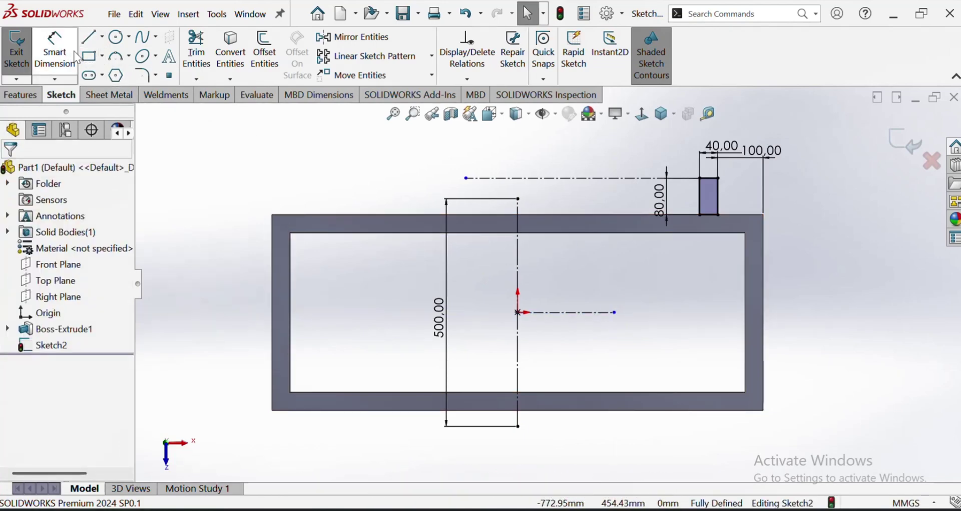
# Mirror the 40 × 80 mm rectangle about the vertical centerline through the origin, keeping the original.
pyautogui.click(718, 209)
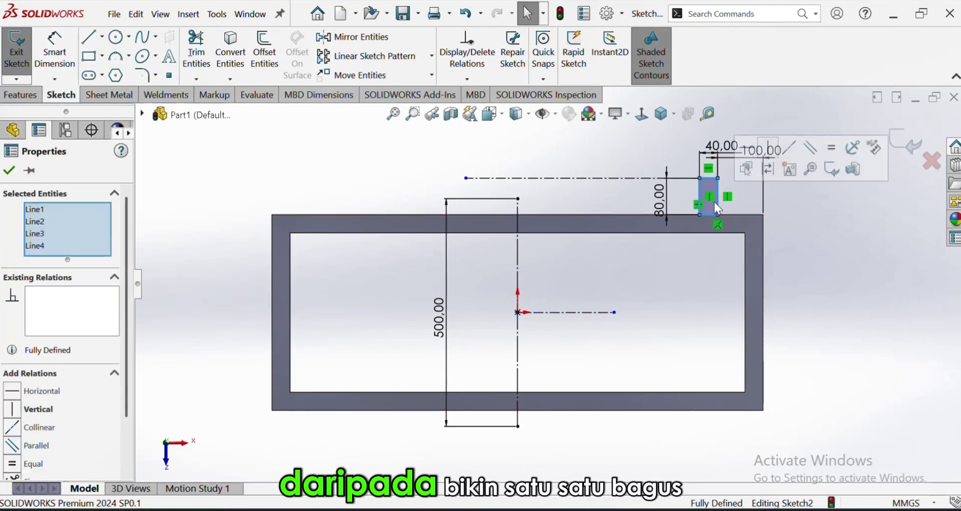
pyautogui.click(354, 36)
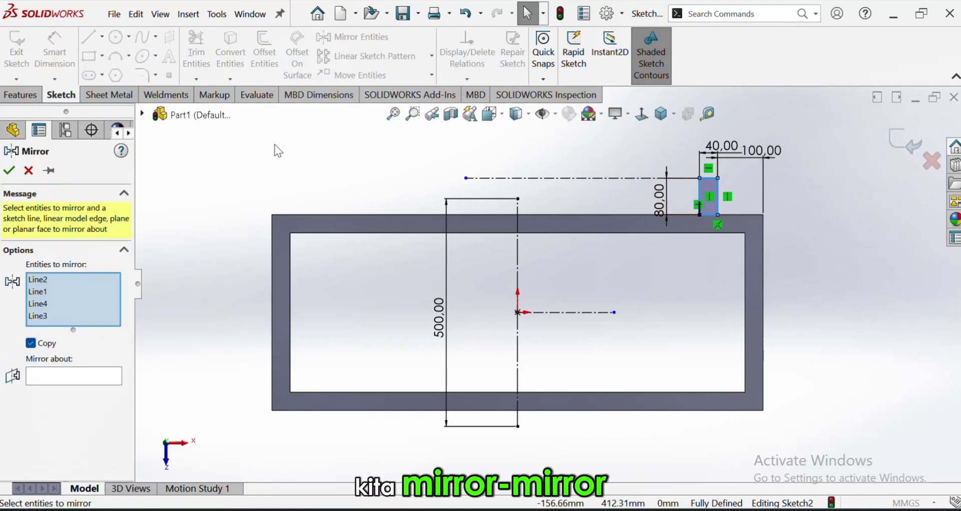
pyautogui.click(61, 378)
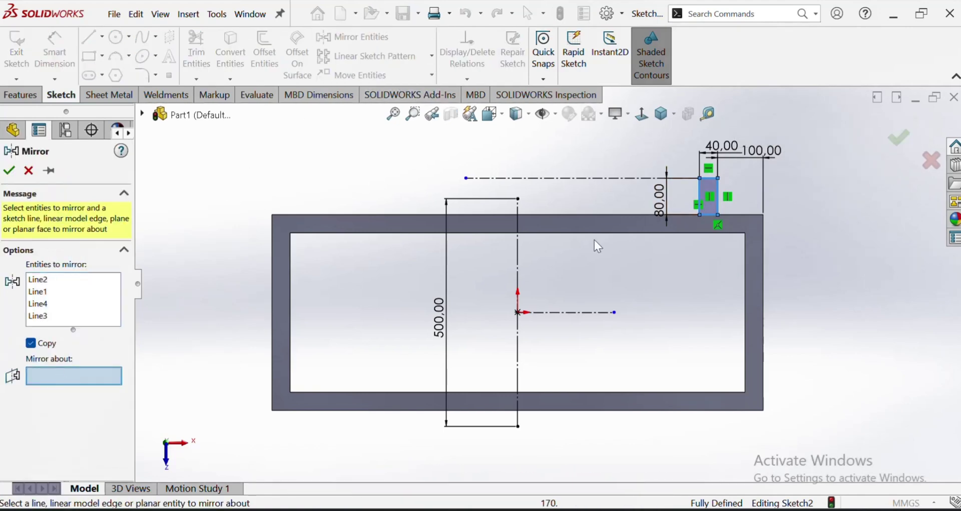
pyautogui.click(518, 268)
pyautogui.rightClick(518, 269)
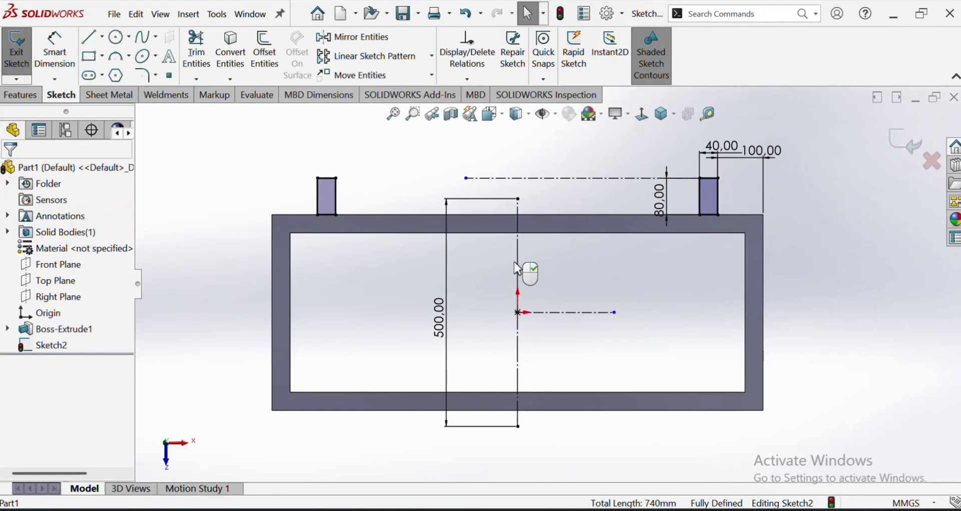
# Mirror both tab rectangles about the horizontal centerline to the opposite long side of the frame, keeping the originals.
pyautogui.click(328, 205)
pyautogui.keyDown('ctrl'); pyautogui.click(711, 206); pyautogui.keyUp('ctrl')
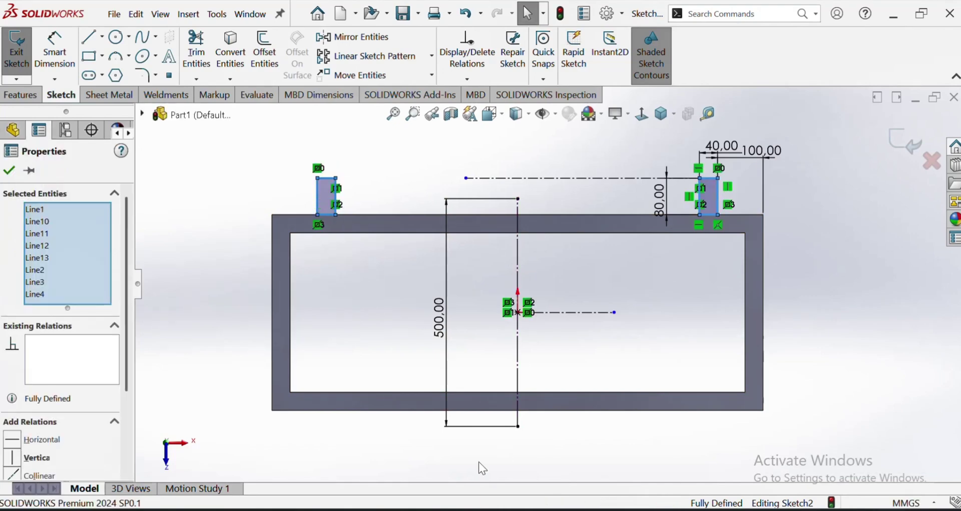
pyautogui.scroll(-3, 100, 456)
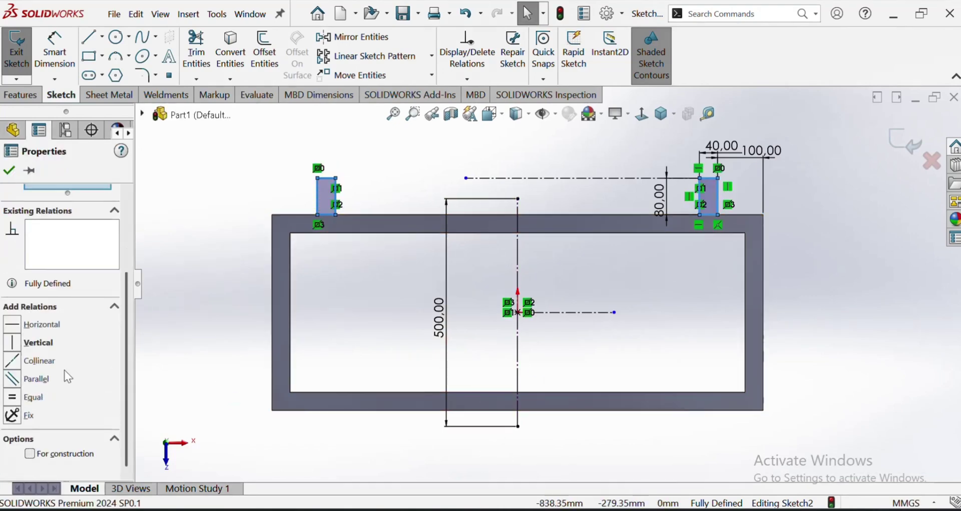
pyautogui.scroll(3, 49, 393)
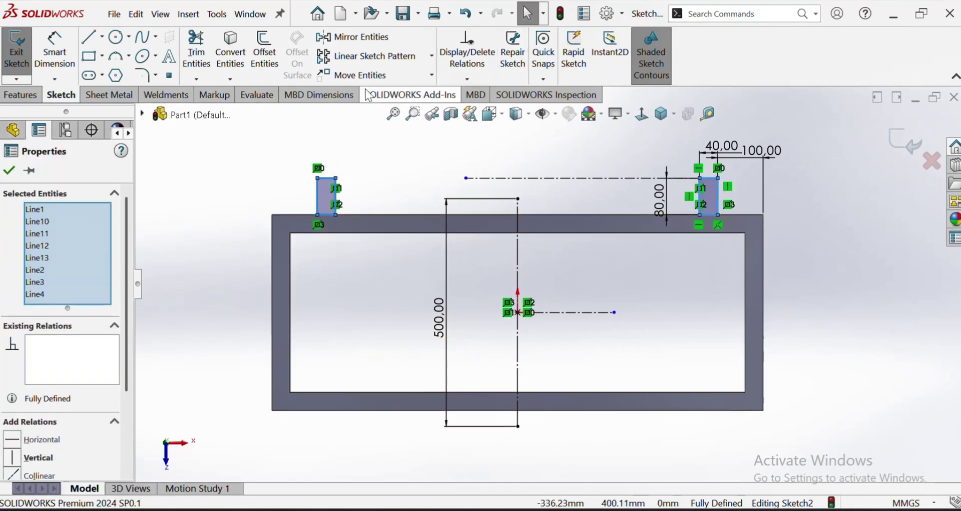
pyautogui.click(353, 36)
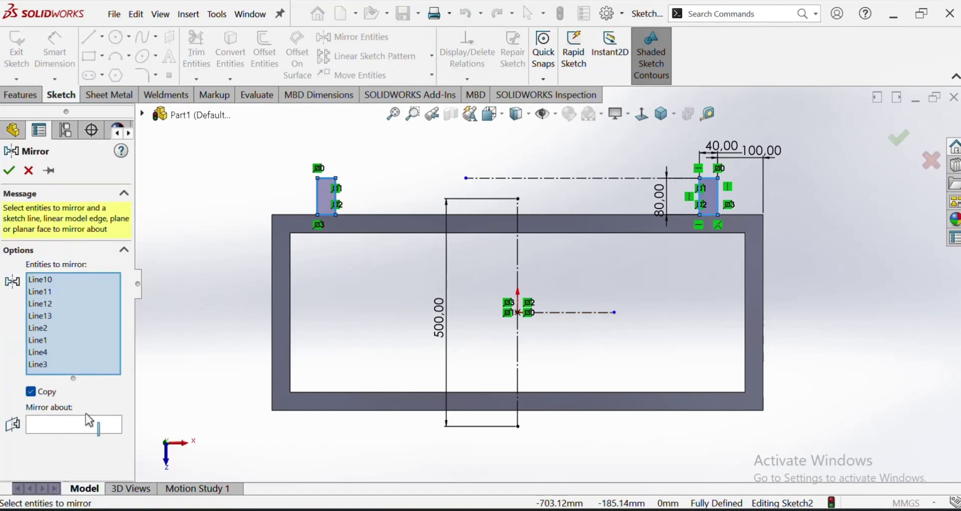
pyautogui.click(88, 423)
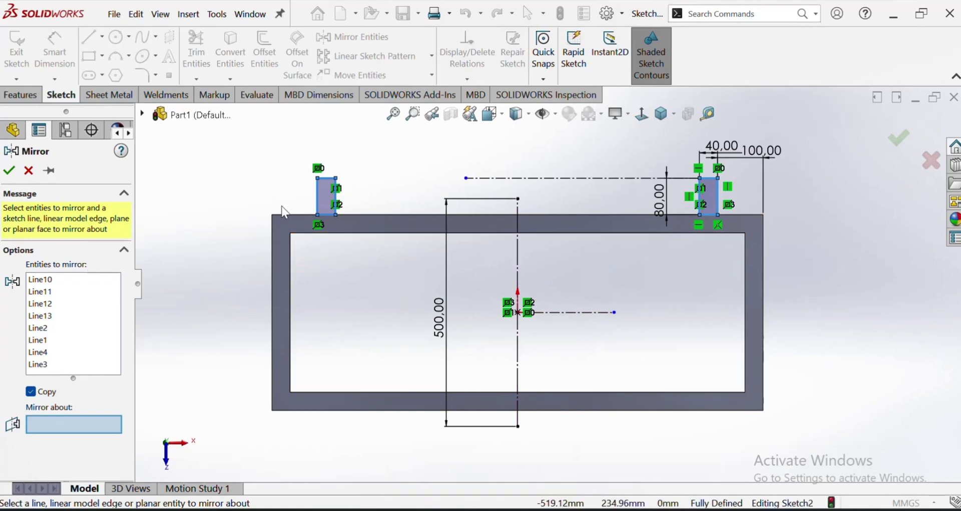
pyautogui.click(557, 313)
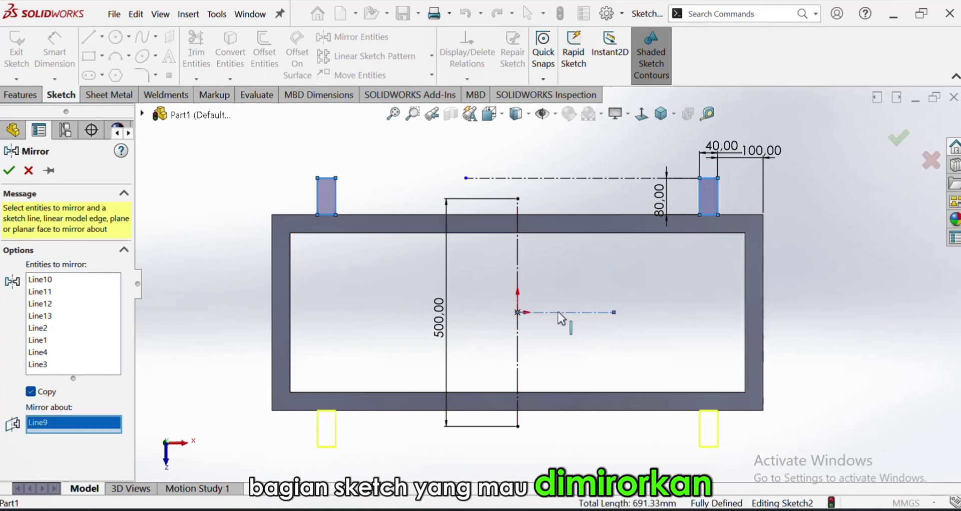
pyautogui.press('Return')
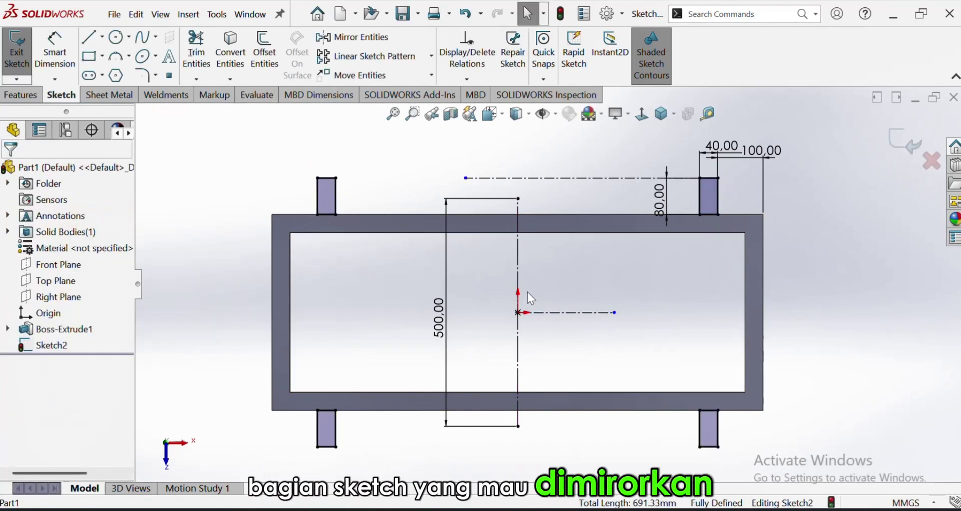
# Extrude the four tab rectangles 40 mm blind in the reversed direction, flush with the frame's thickness, with the result merged.
pyautogui.click(22, 94)
pyautogui.click(23, 50)
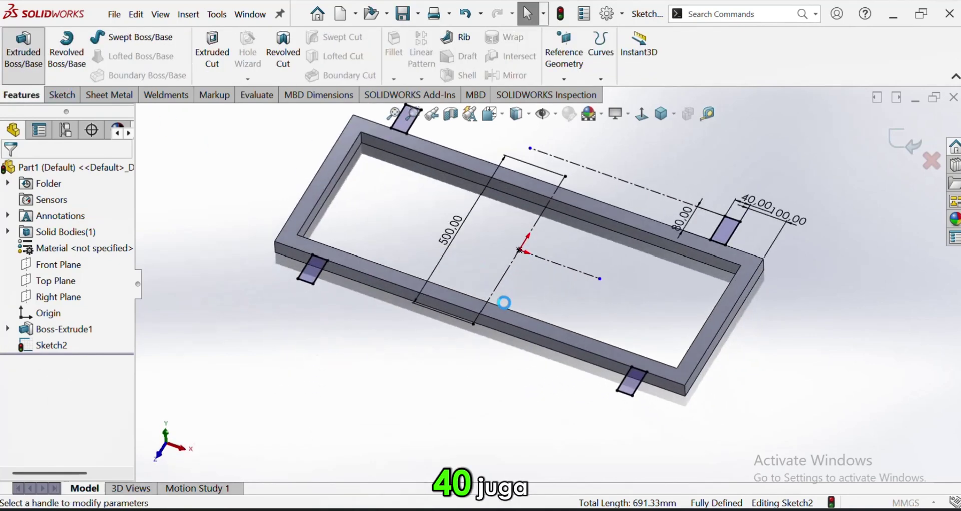
pyautogui.click(13, 248)
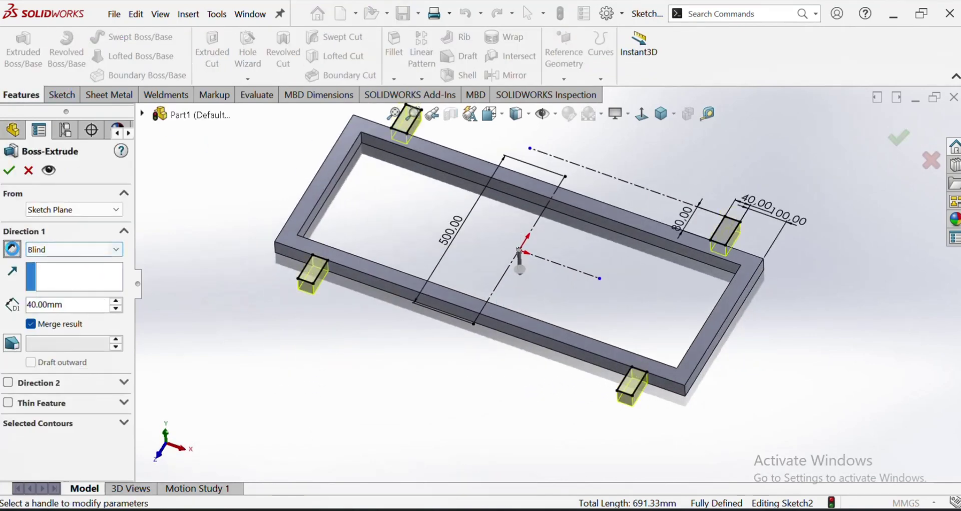
pyautogui.click(9, 170)
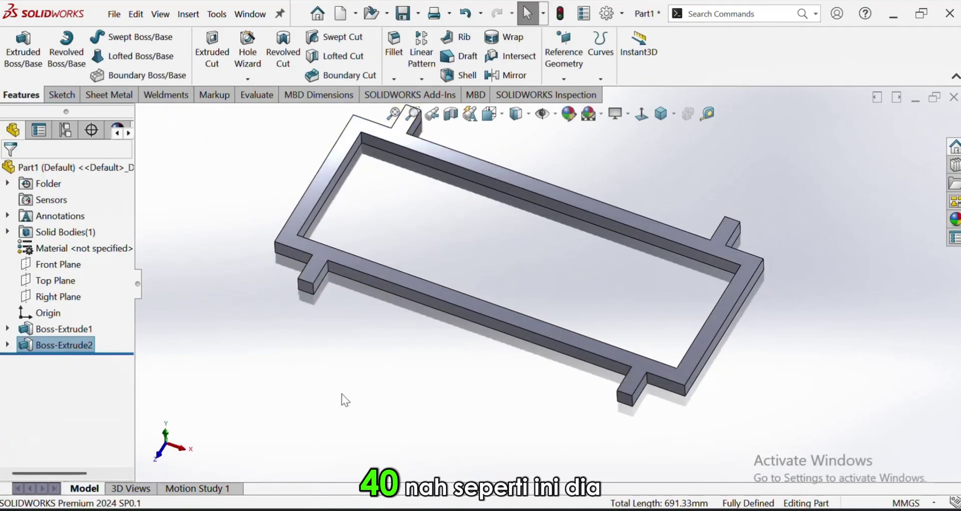
# Start a sketch on the outward side face of a tab near the frame's short end.
pyautogui.moveTo(521, 307); pyautogui.dragTo(457, 350, button='middle')
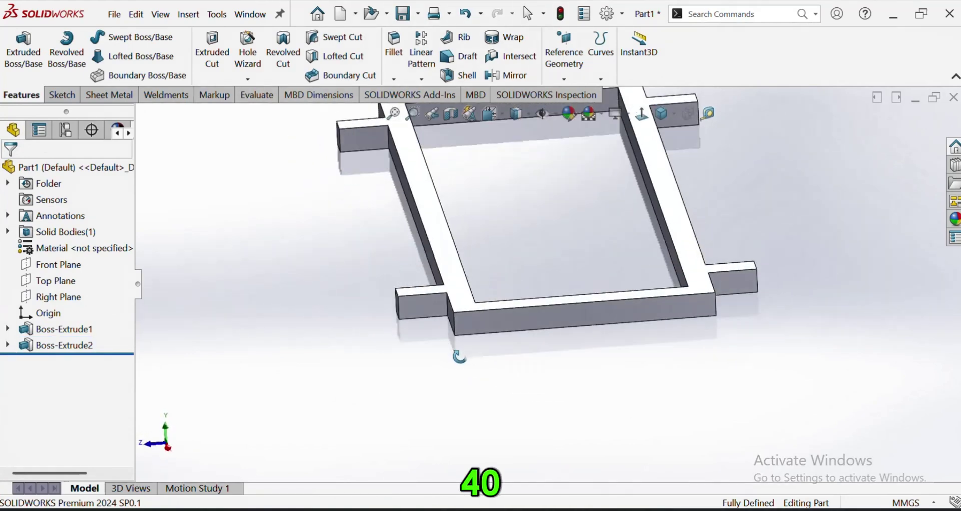
pyautogui.scroll(-3, 428, 335)
pyautogui.scroll(3, 428, 335)
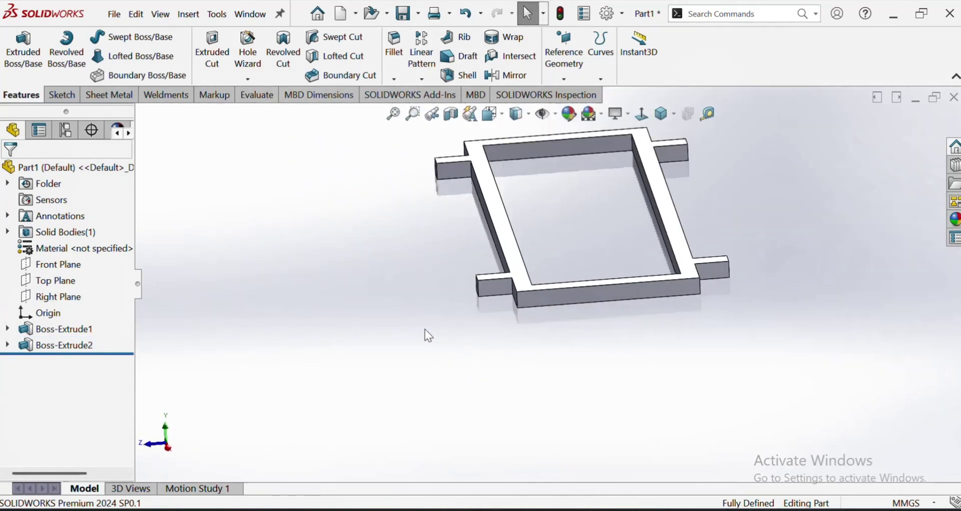
pyautogui.click(484, 295)
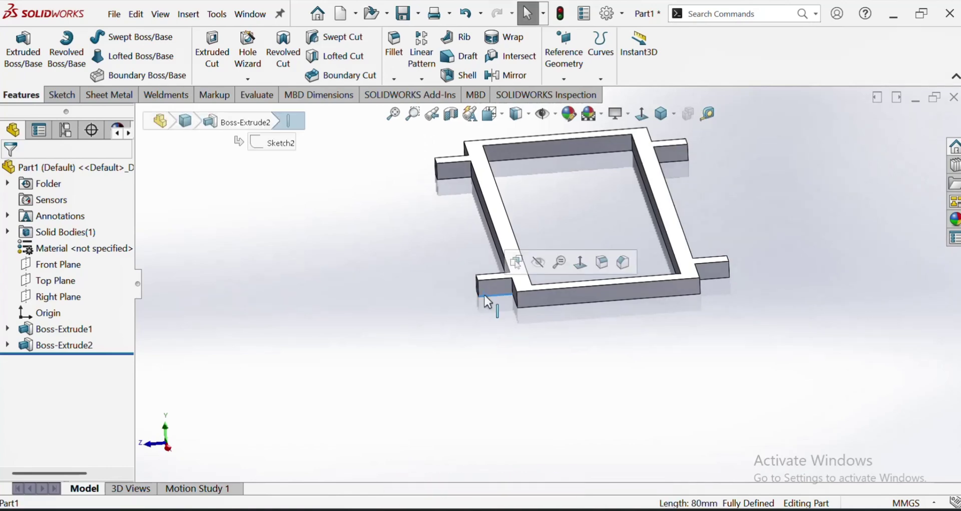
pyautogui.click(487, 295)
pyautogui.click(534, 264)
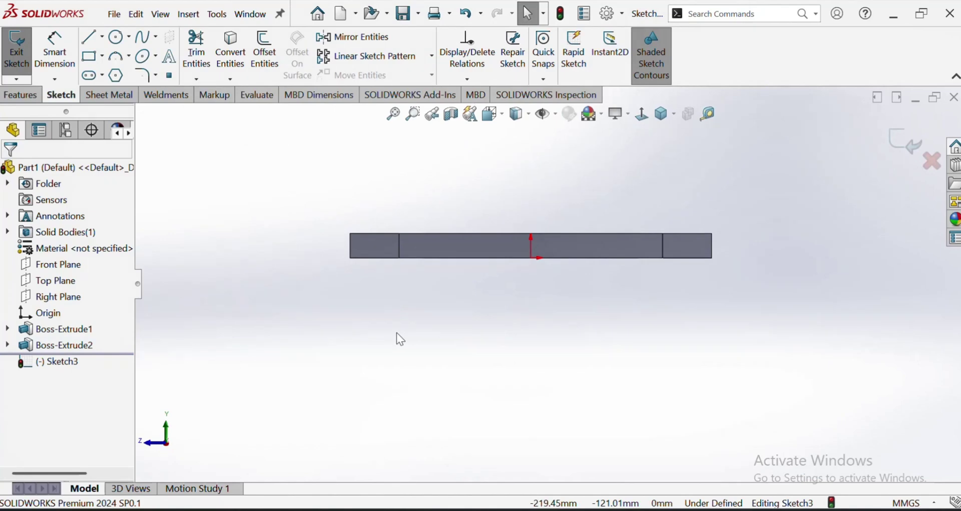
# Sketch a narrow corner rectangle about 35 × 794 mm downward from the tab's upper outer corner as a leg profile.
pyautogui.click(91, 57)
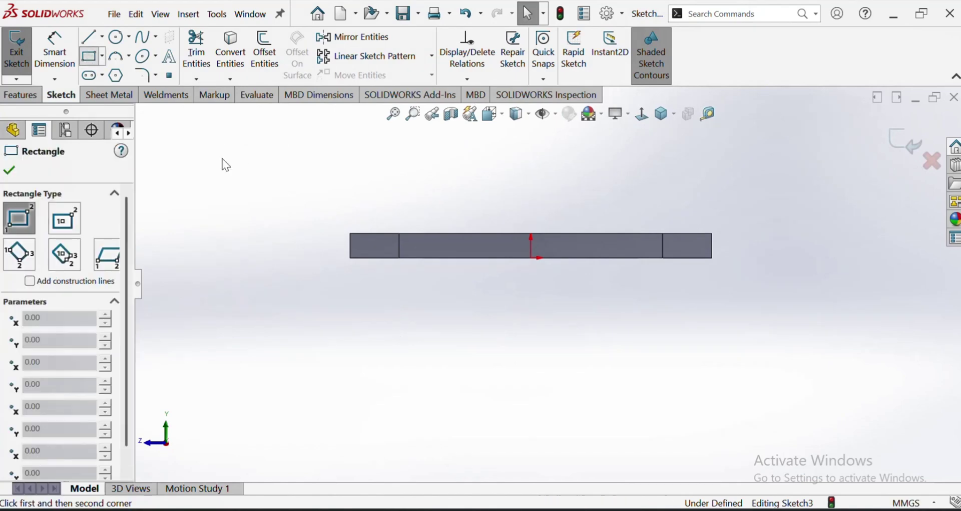
pyautogui.scroll(5, 429, 339)
pyautogui.scroll(-5, 503, 295)
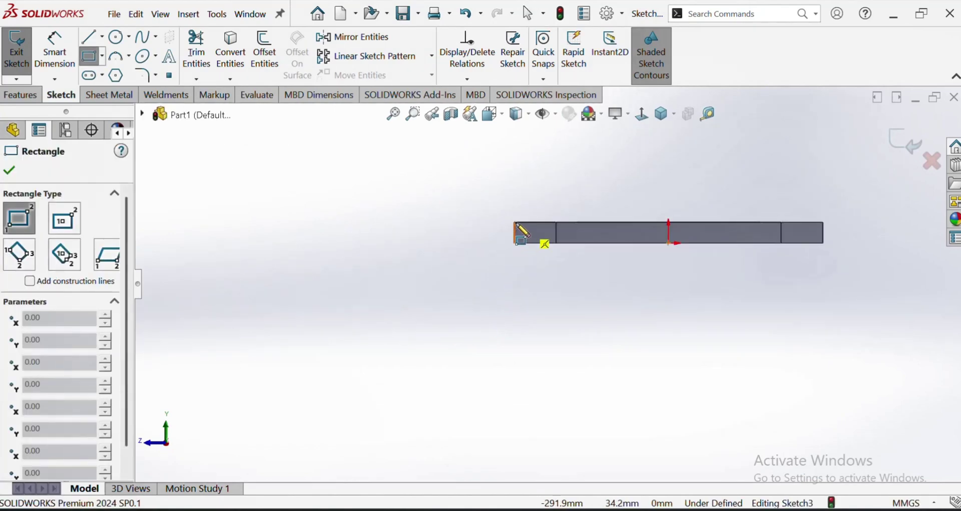
pyautogui.click(515, 221)
pyautogui.scroll(3, 550, 282)
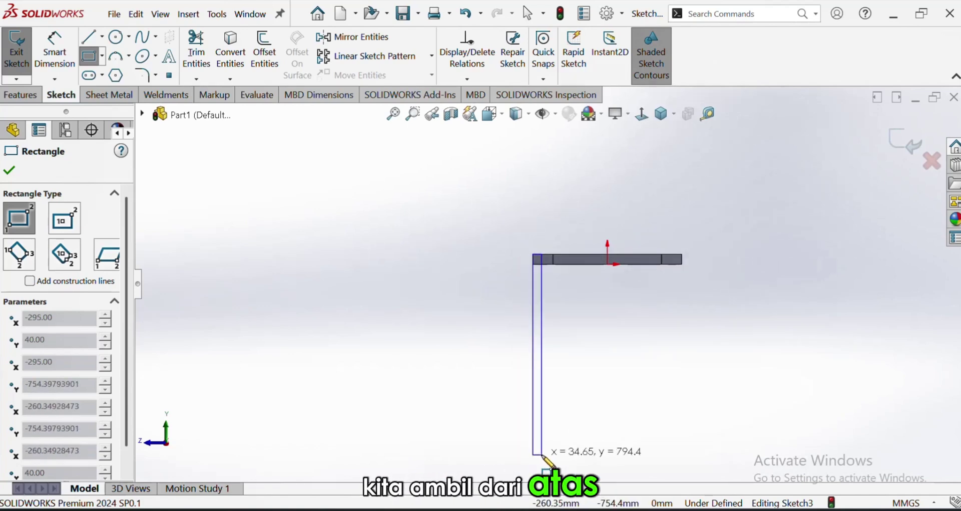
pyautogui.click(543, 455)
# Dimension the leg rectangle's height along its outer edge and set it to 1400 mm.
pyautogui.click(75, 76)
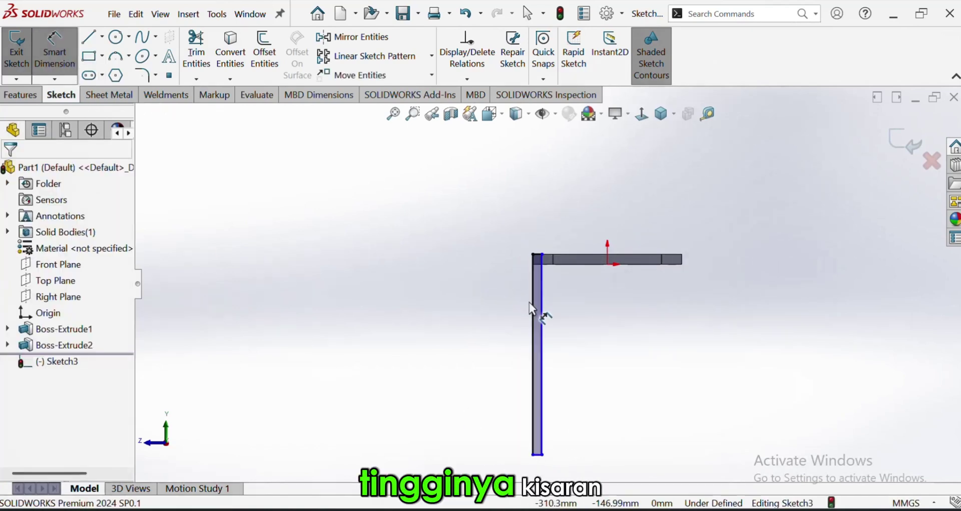
pyautogui.click(532, 317)
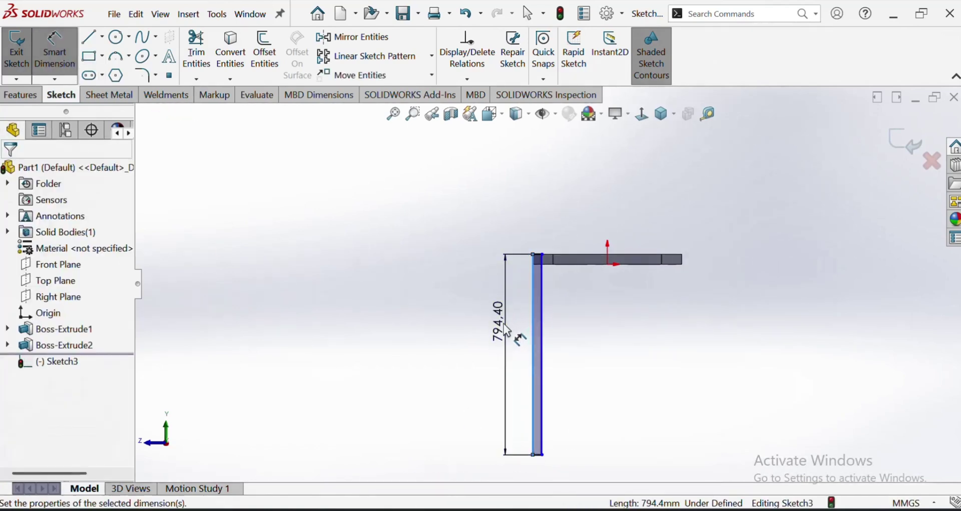
pyautogui.click(503, 322)
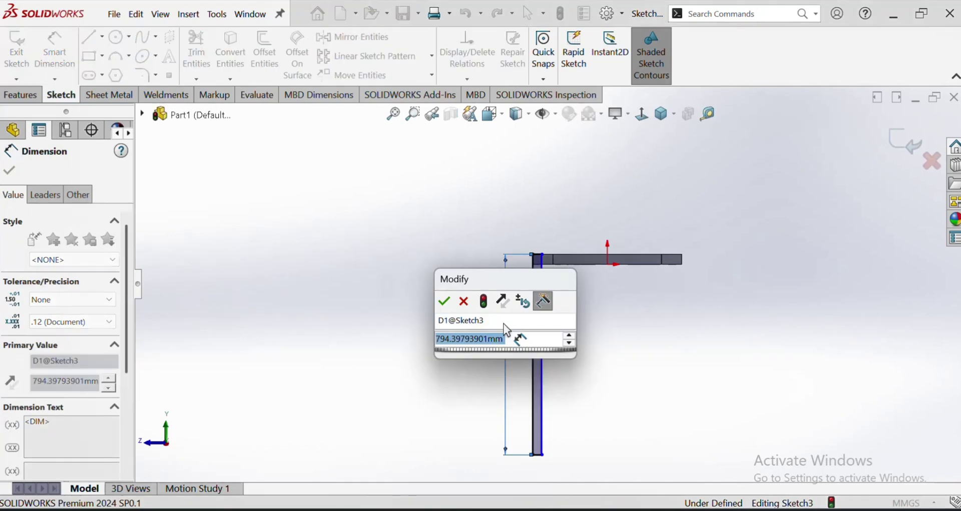
pyautogui.write('140')
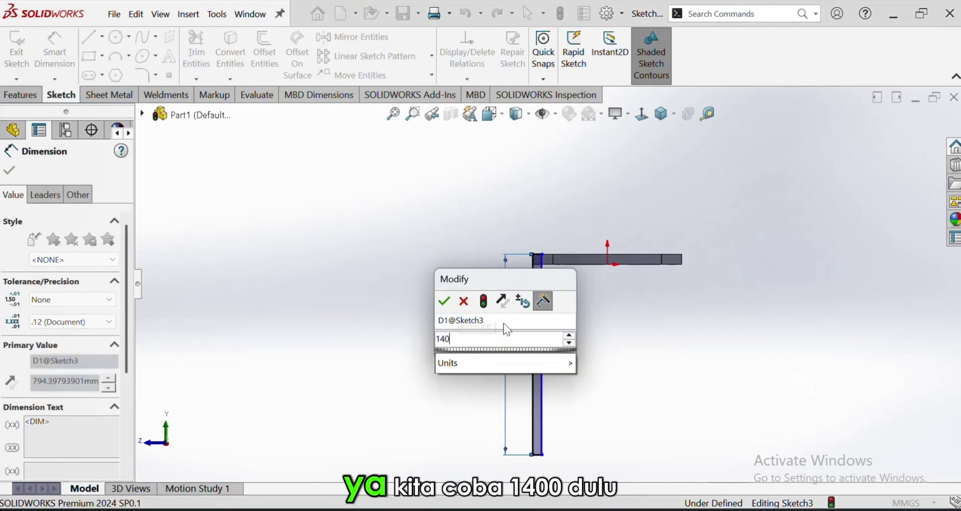
pyautogui.write('0')
pyautogui.press('Return')
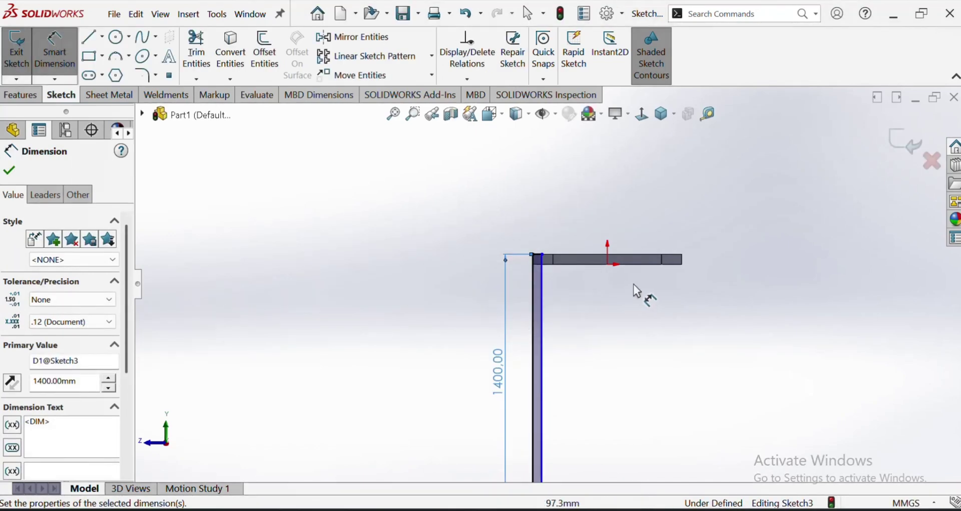
# Dimension the leg rectangle's width along its upper edge and set it to 40 mm.
pyautogui.scroll(2, 633, 284)
pyautogui.scroll(1, 569, 362)
pyautogui.scroll(-5, 551, 262)
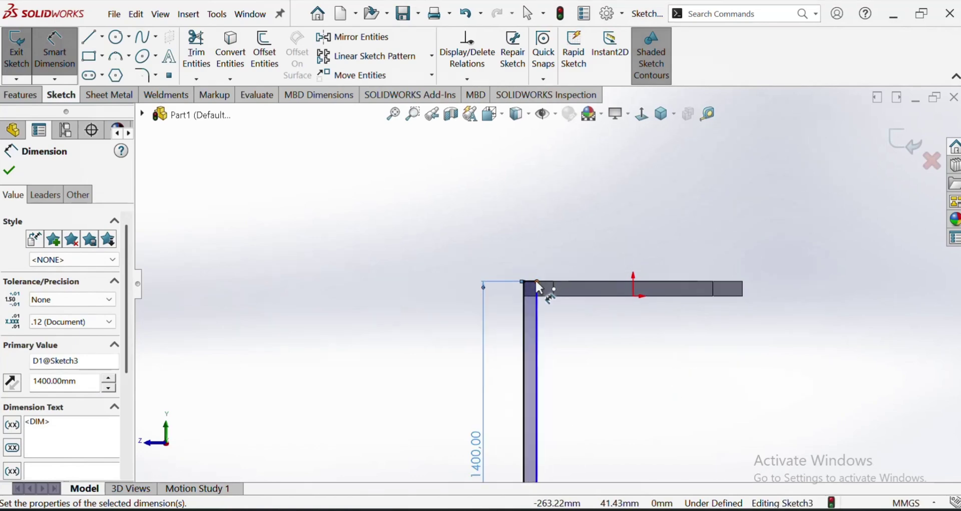
pyautogui.click(536, 280)
pyautogui.click(534, 282)
pyautogui.click(532, 281)
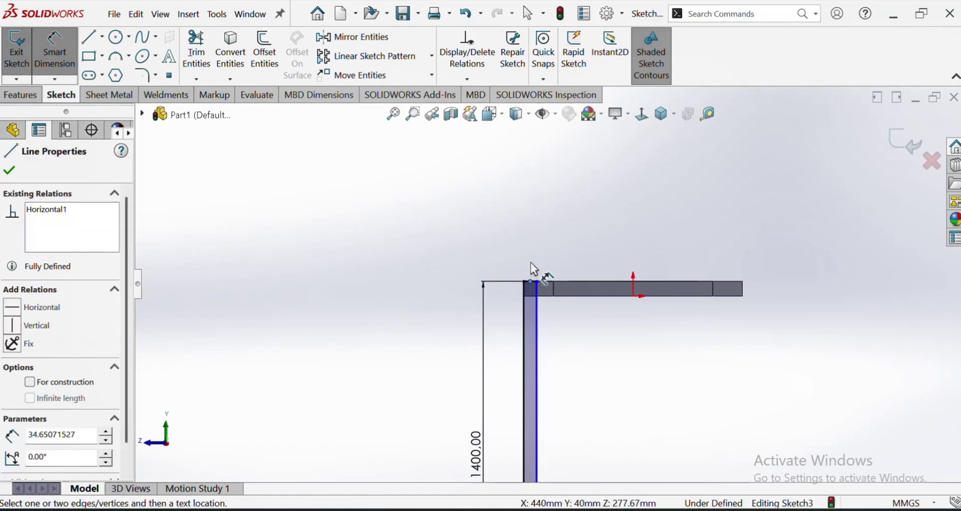
pyautogui.click(531, 279)
pyautogui.click(532, 284)
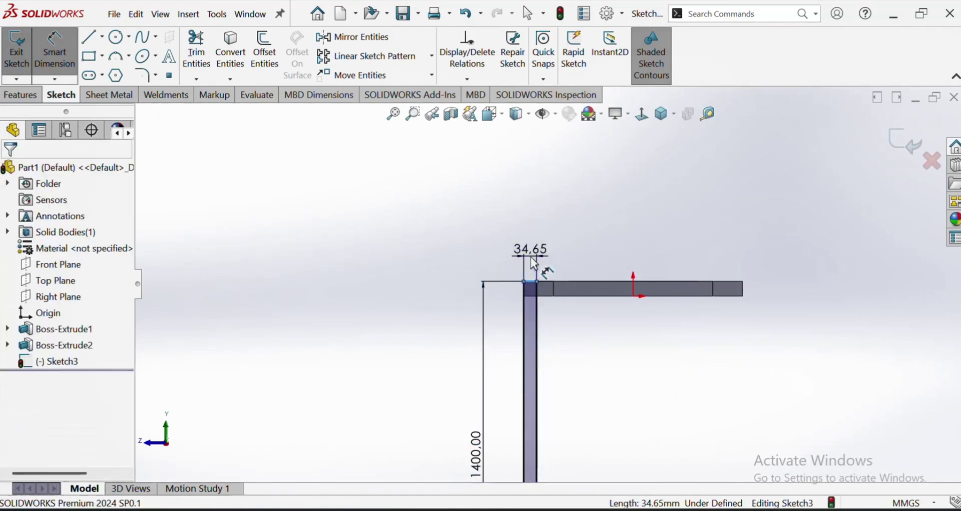
pyautogui.click(531, 256)
pyautogui.write('40')
pyautogui.press('Return')
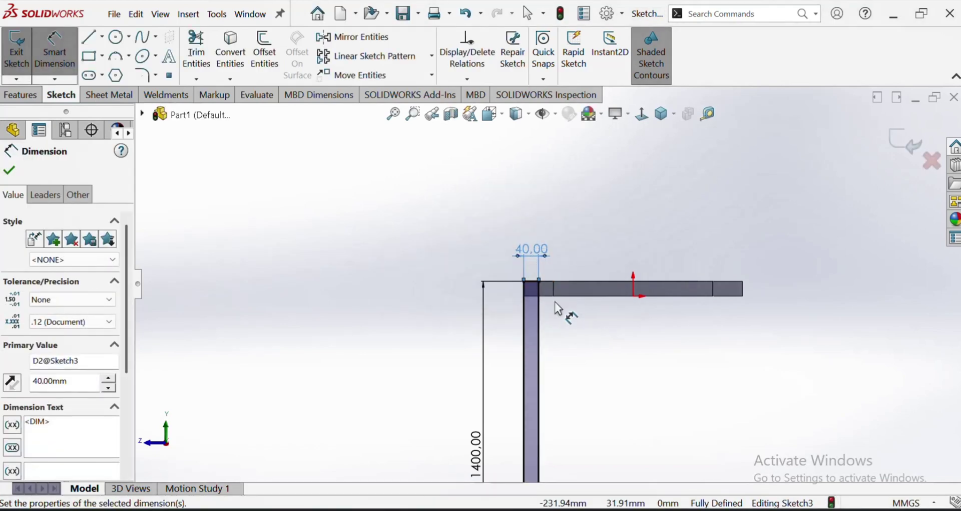
pyautogui.press('Escape')
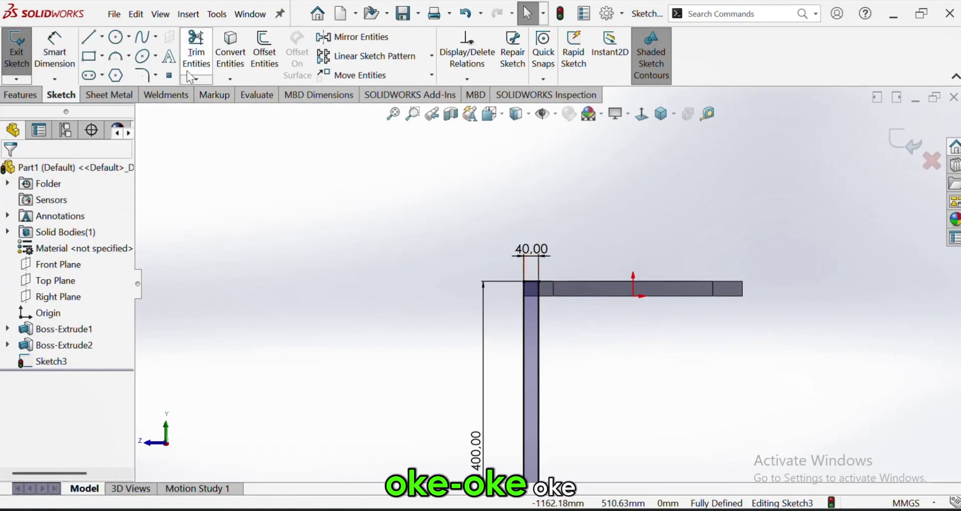
# Sketch a vertical centerline upward from the origin in the leg sketch.
pyautogui.click(101, 36)
pyautogui.click(107, 73)
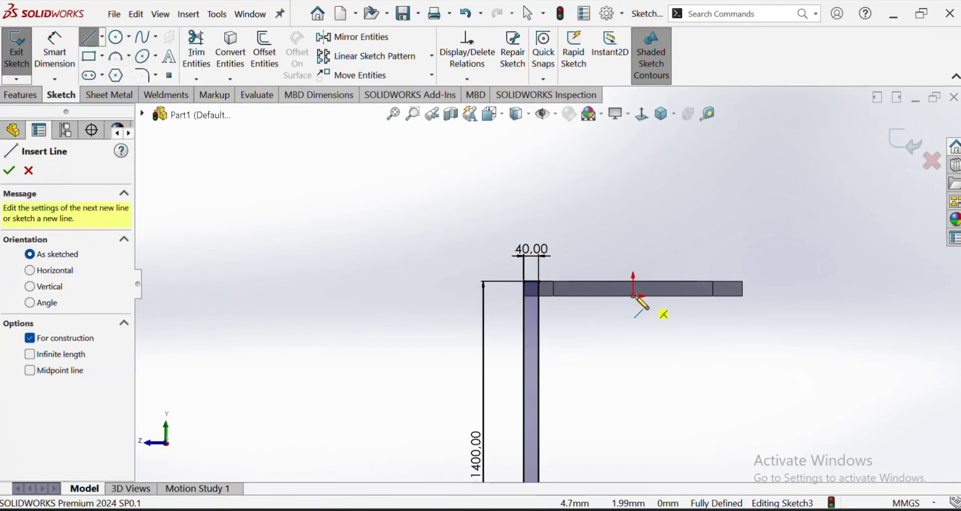
pyautogui.moveTo(634, 295); pyautogui.dragTo(634, 246)
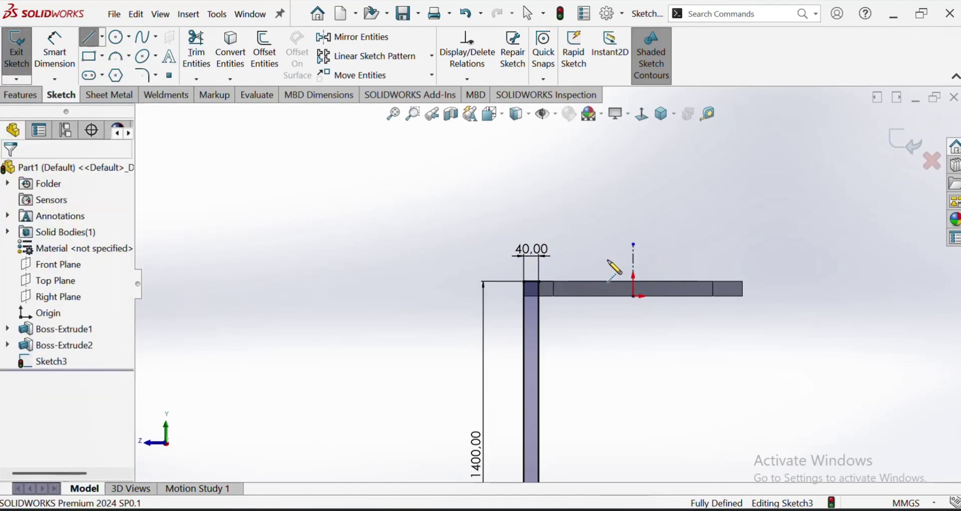
# Mirror the four lines of the leg rectangle about the vertical centerline, keeping the original.
pyautogui.click(534, 327)
pyautogui.click(353, 37)
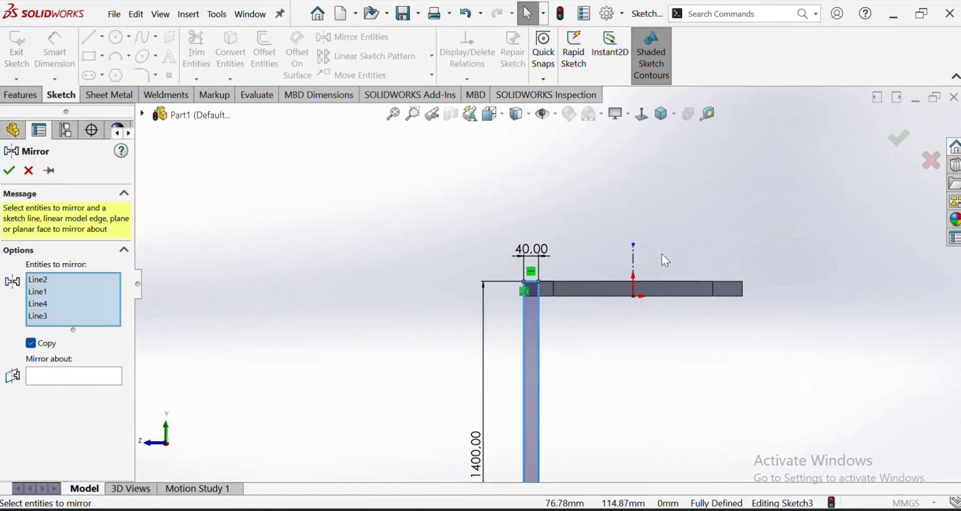
pyautogui.click(59, 371)
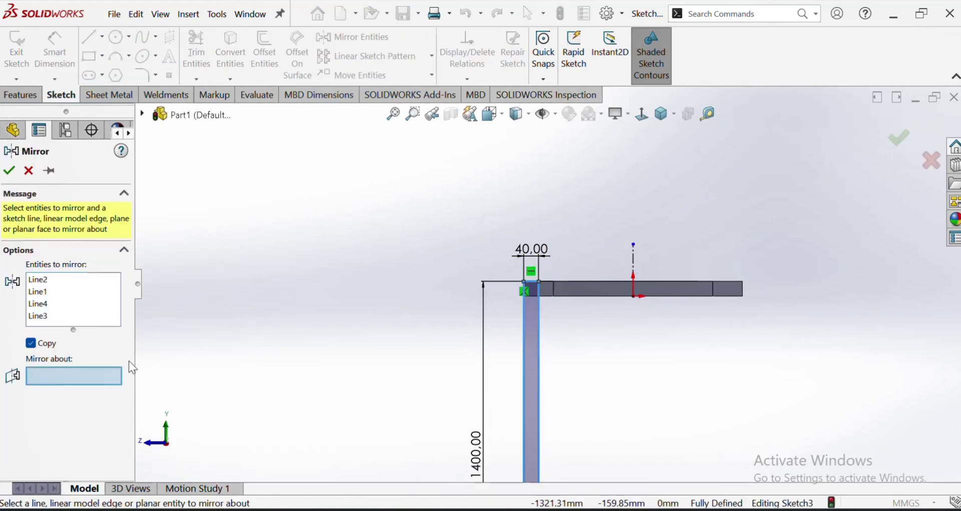
pyautogui.click(635, 265)
pyautogui.press('Return')
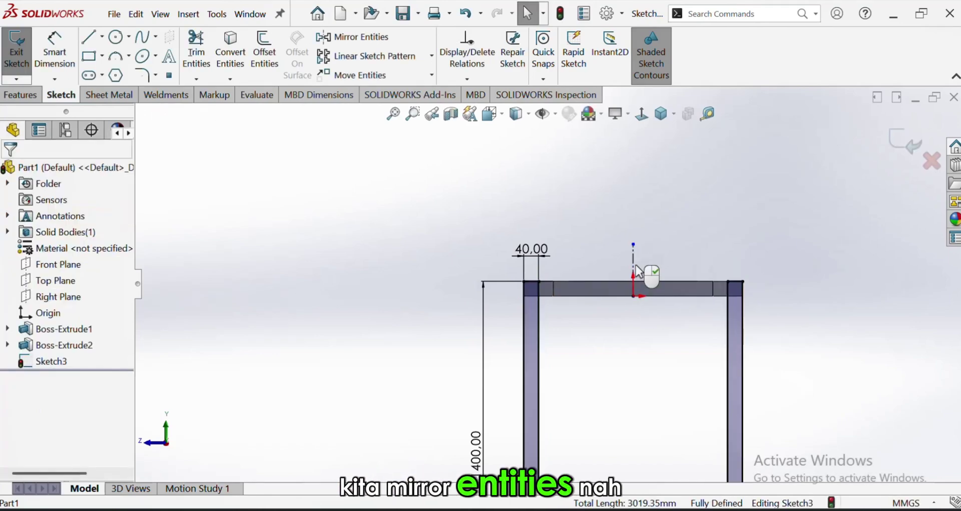
# Extrude both leg rectangles 40 mm blind in the reversed direction, under the tabs, with the result merged.
pyautogui.moveTo(636, 266)
pyautogui.mouseDown(button='middle')
pyautogui.moveTo(693, 290)
pyautogui.moveTo(710, 350)
pyautogui.moveTo(637, 364)
pyautogui.mouseUp(button='middle')
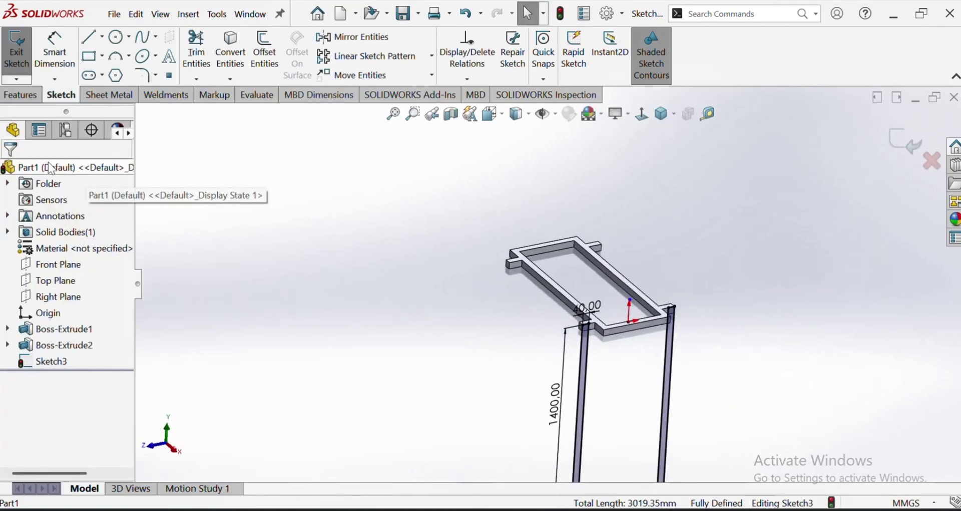
pyautogui.click(10, 99)
pyautogui.click(23, 47)
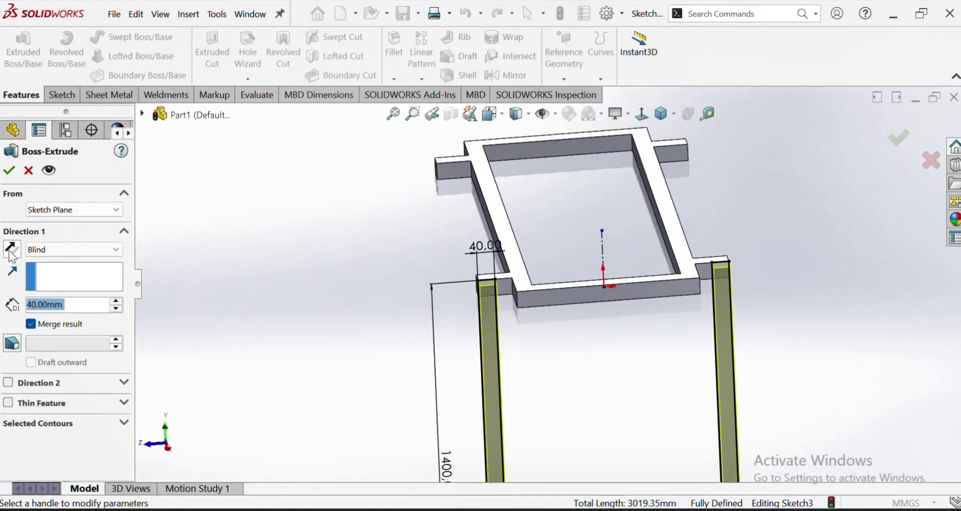
pyautogui.click(11, 250)
pyautogui.click(4, 175)
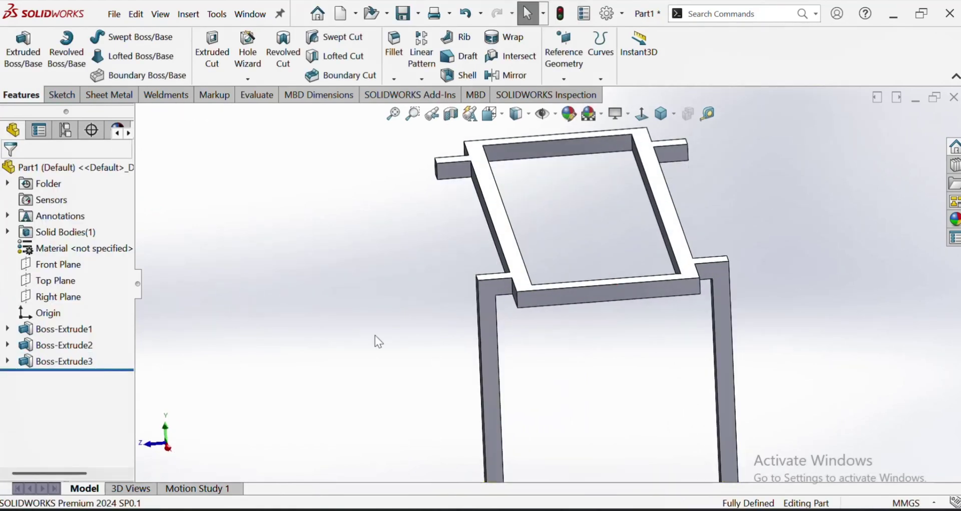
# Start a sketch on the outward face of a legless tab and convert the existing leg sketch's outlines into it.
pyautogui.moveTo(376, 338); pyautogui.dragTo(480, 361, button='middle')
pyautogui.scroll(5, 453, 354)
pyautogui.scroll(-5, 499, 331)
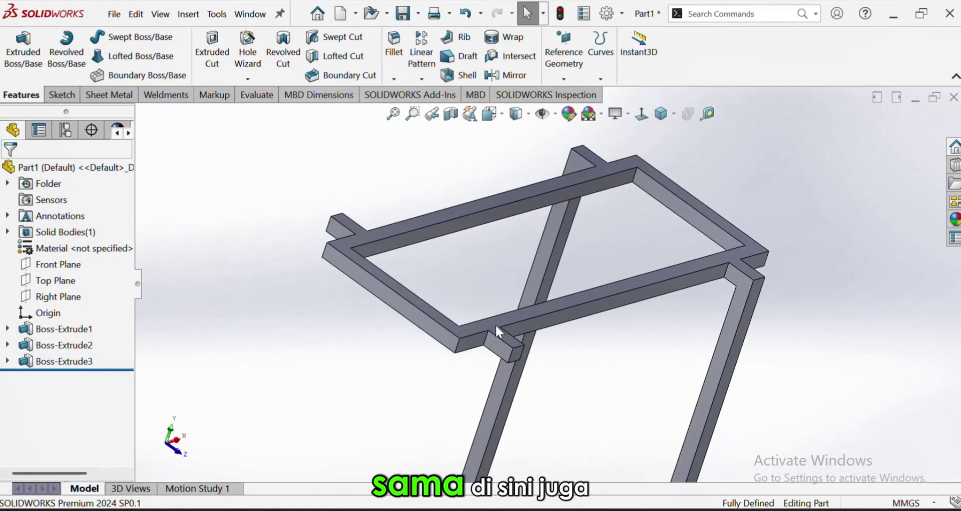
pyautogui.click(502, 352)
pyautogui.click(547, 316)
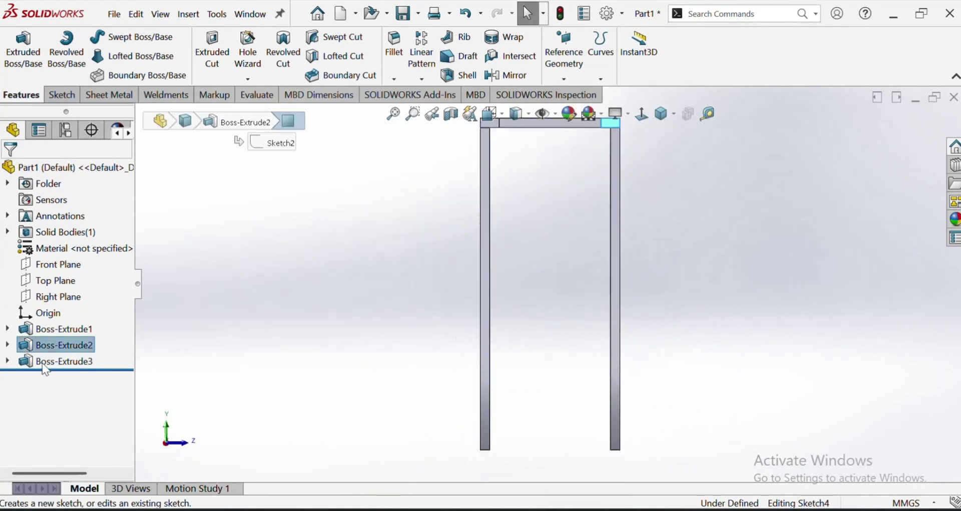
pyautogui.click(7, 360)
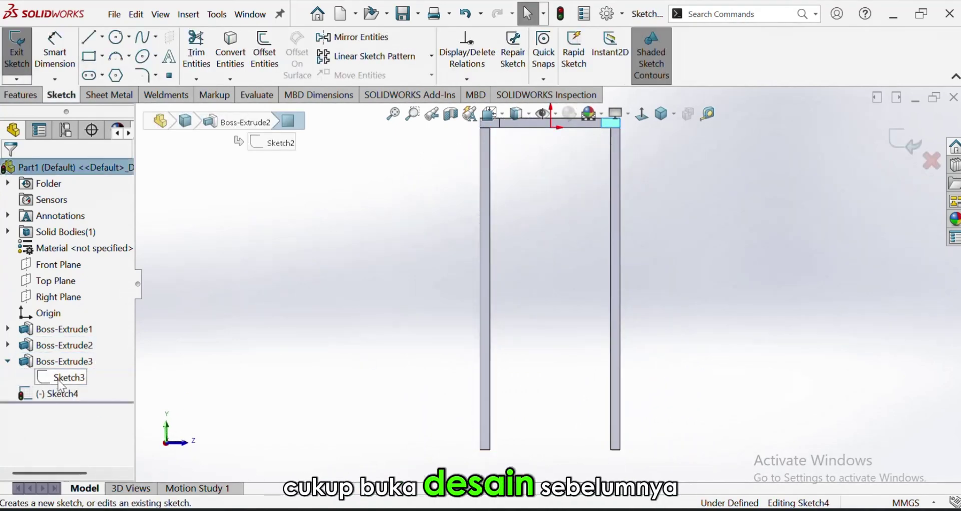
pyautogui.click(57, 380)
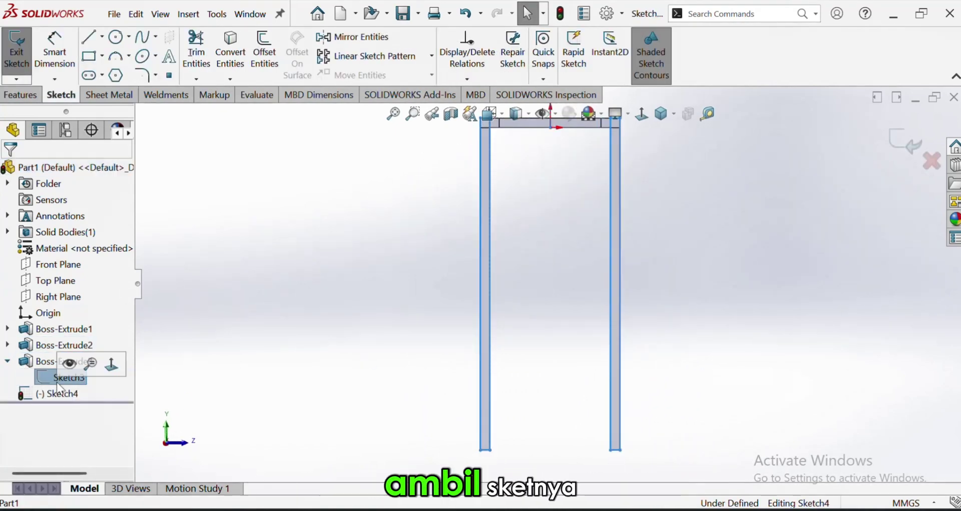
pyautogui.click(235, 50)
pyautogui.hotkey('ctrl', '7')
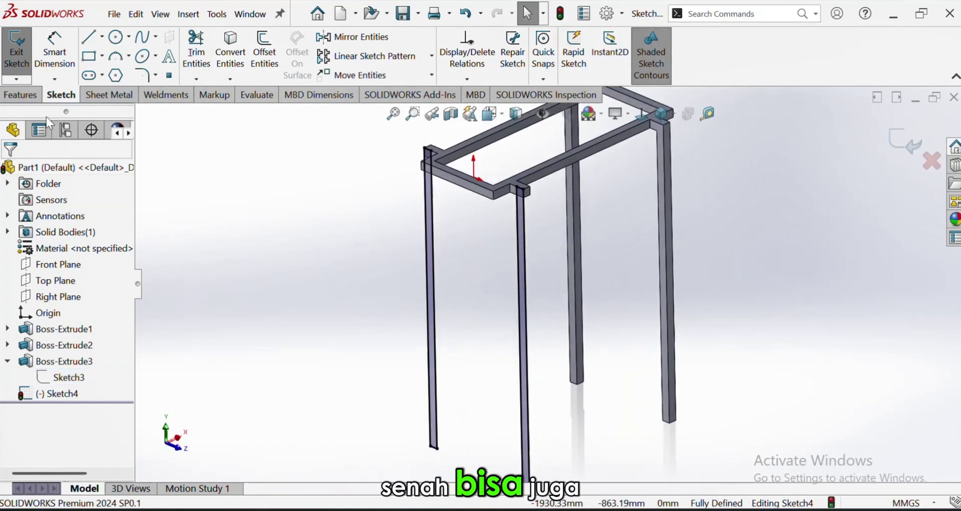
# Extrude the converted leg outlines 40 mm blind in the reversed direction with the result merged.
pyautogui.click(27, 94)
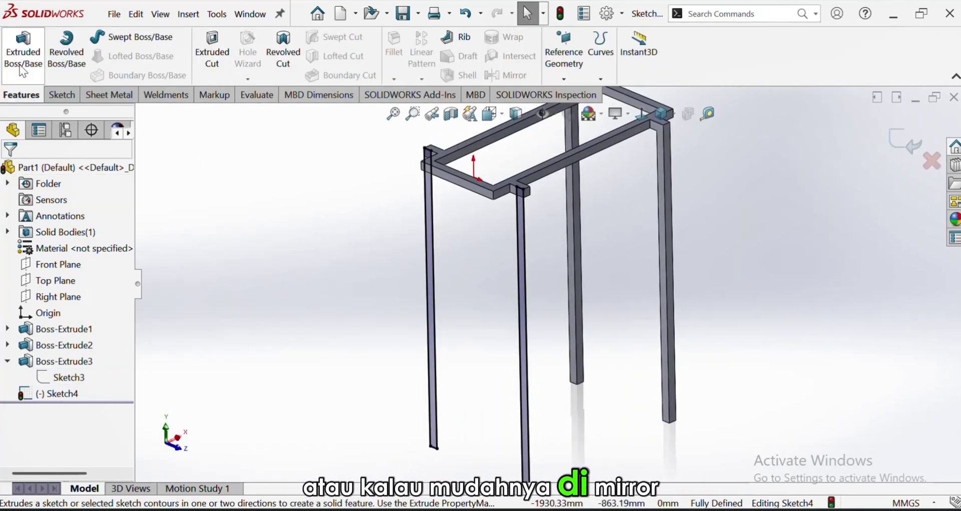
pyautogui.click(19, 65)
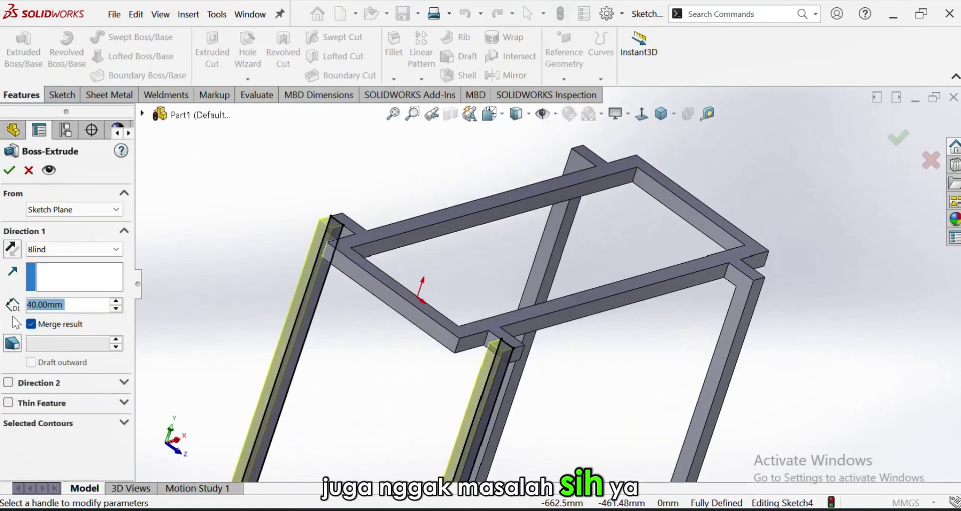
pyautogui.click(18, 251)
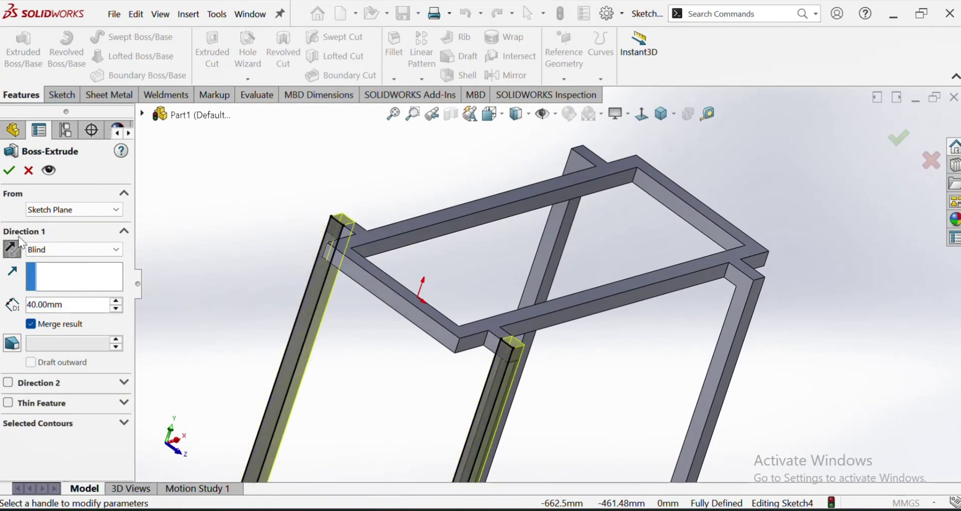
pyautogui.click(8, 172)
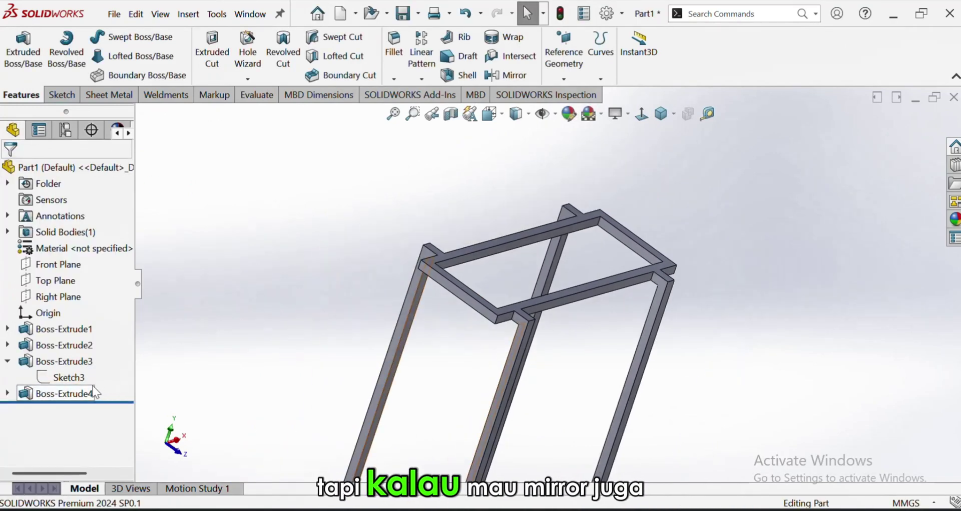
# Undo the second pair's leg extrusion and its converted sketch.
pyautogui.click(92, 393)
pyautogui.hotkey('ctrl', 'z')
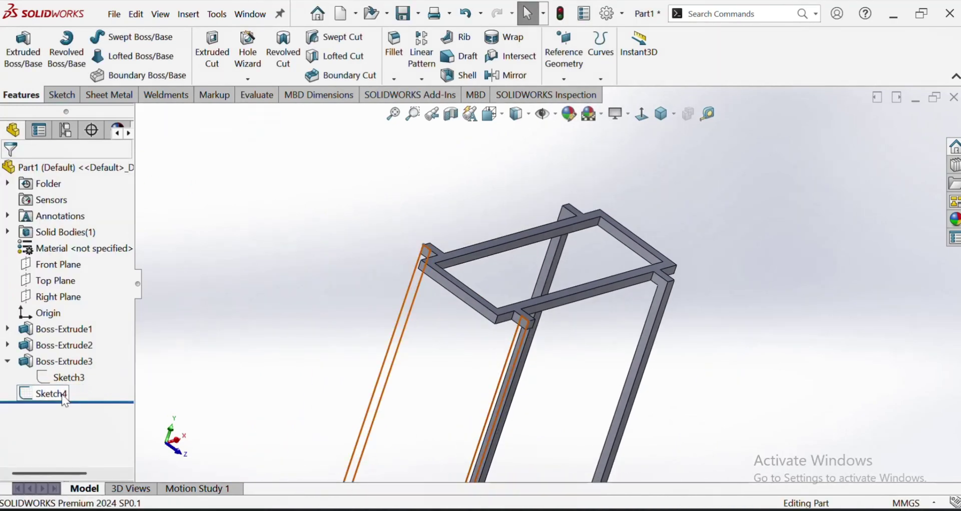
pyautogui.hotkey('ctrl', 'z')
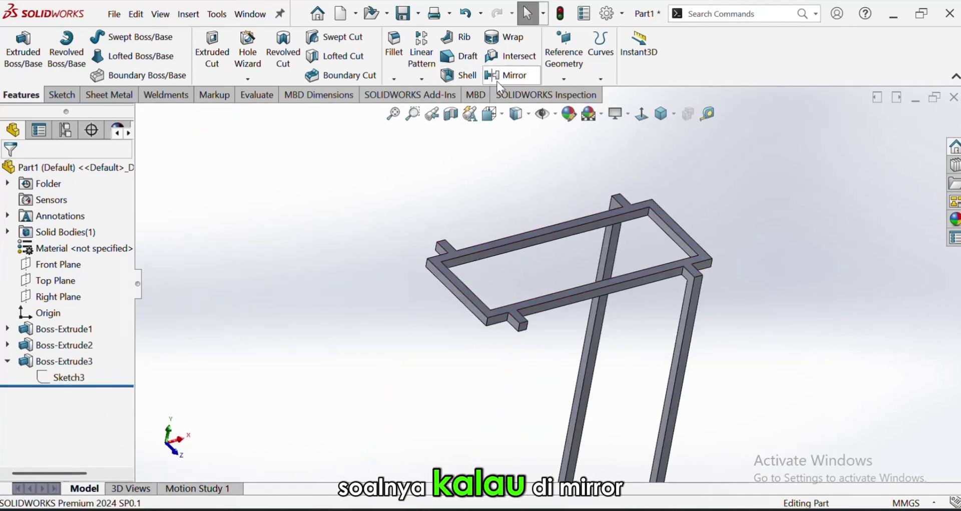
# Mirror the leg extrusion Boss-Extrude3 about the Right Plane onto the opposite end of the frame.
pyautogui.click(505, 76)
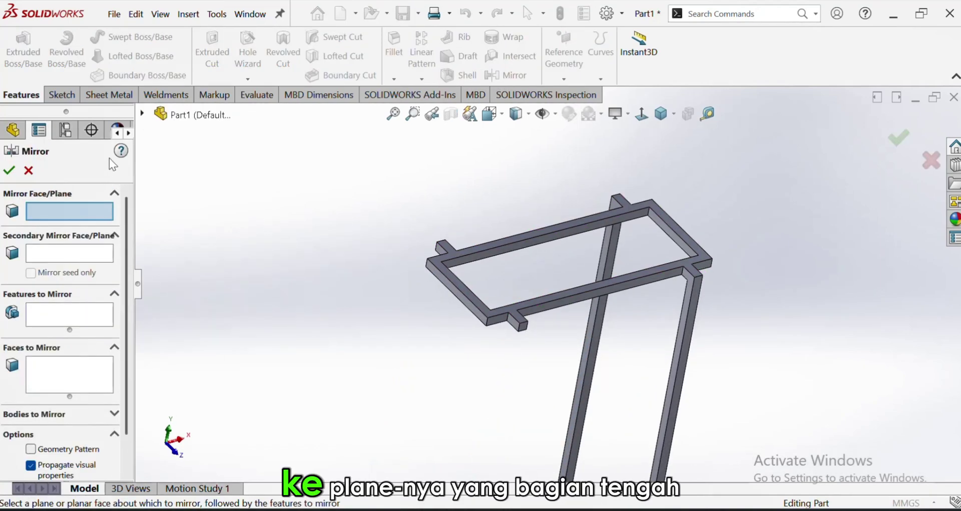
pyautogui.click(142, 114)
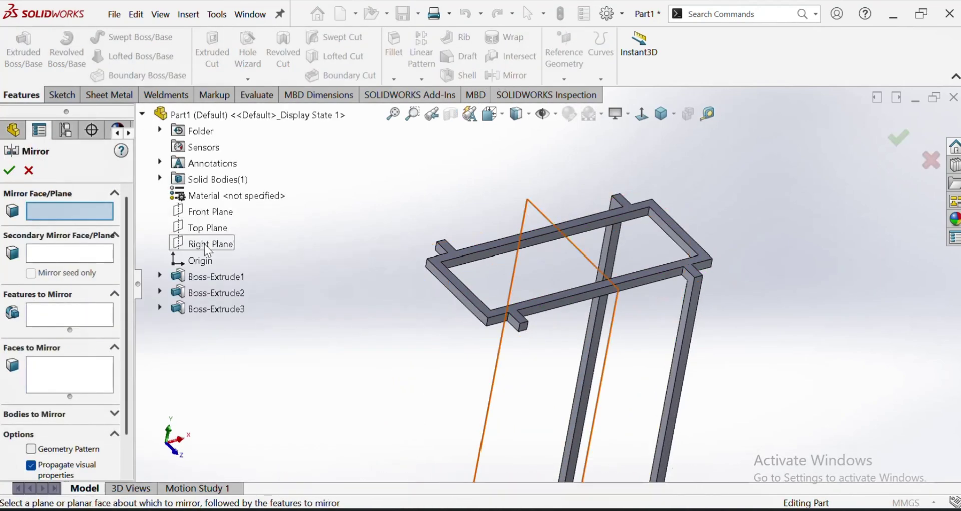
pyautogui.click(204, 244)
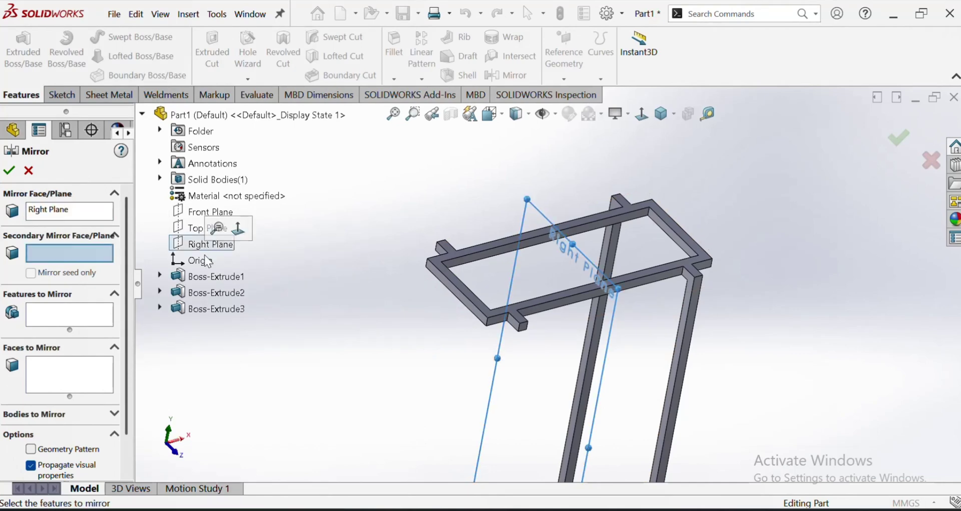
pyautogui.click(69, 323)
pyautogui.click(202, 310)
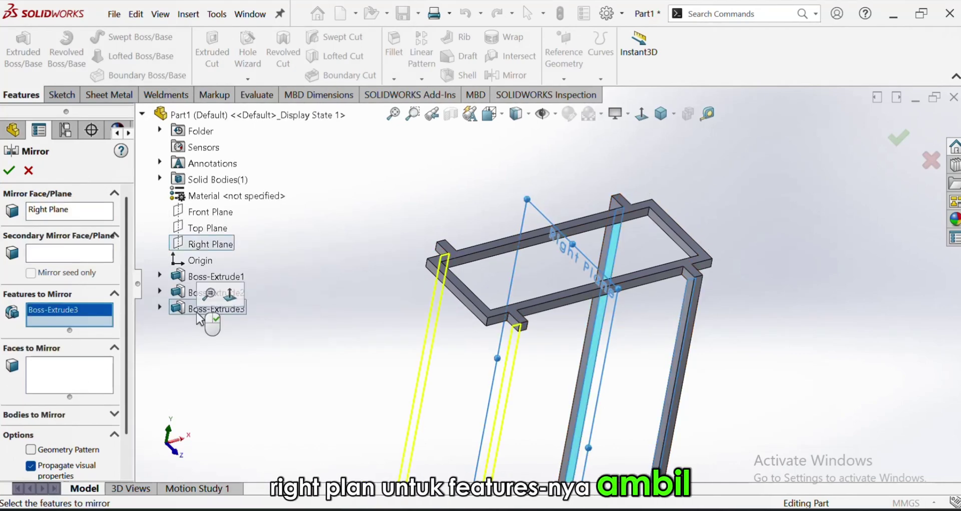
pyautogui.click(9, 171)
pyautogui.moveTo(526, 230); pyautogui.dragTo(456, 176, button='middle')
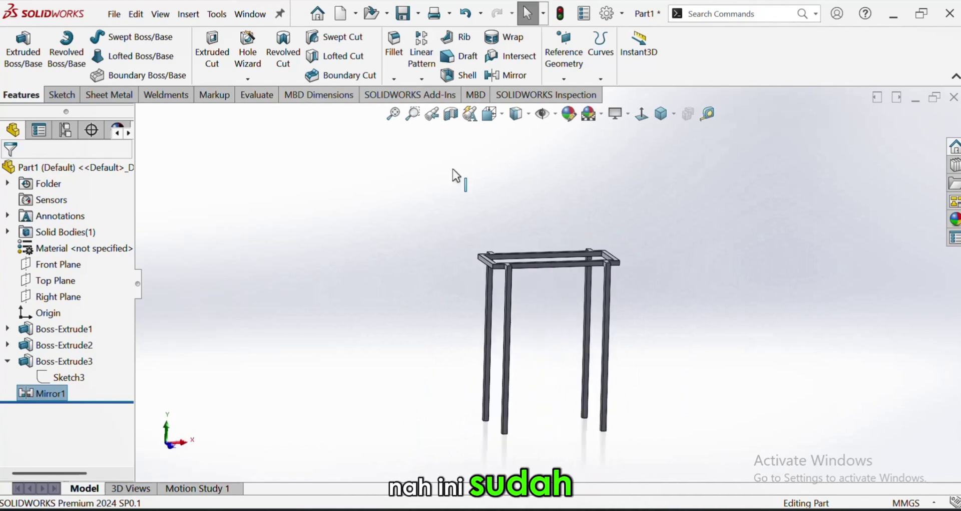
# Save the part as Rangka in the Desain folder.
pyautogui.click(403, 17)
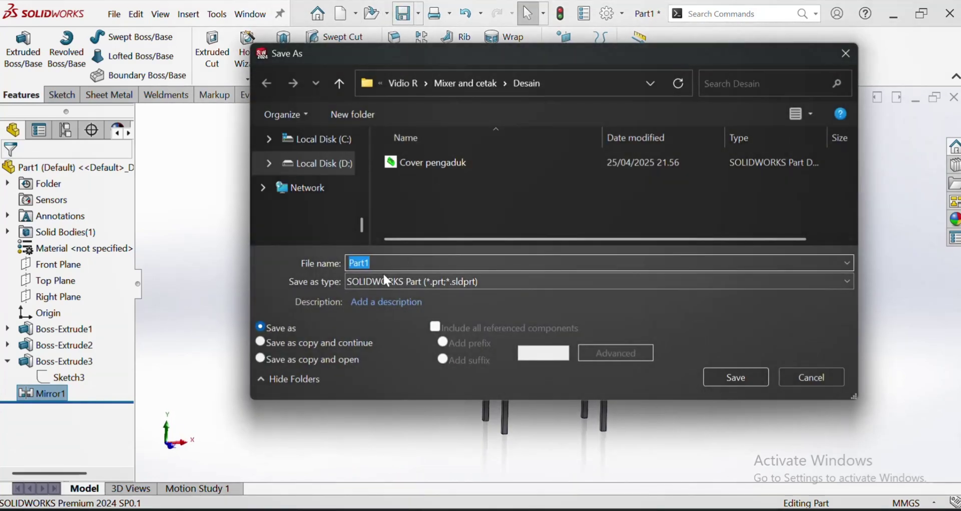
pyautogui.write('R')
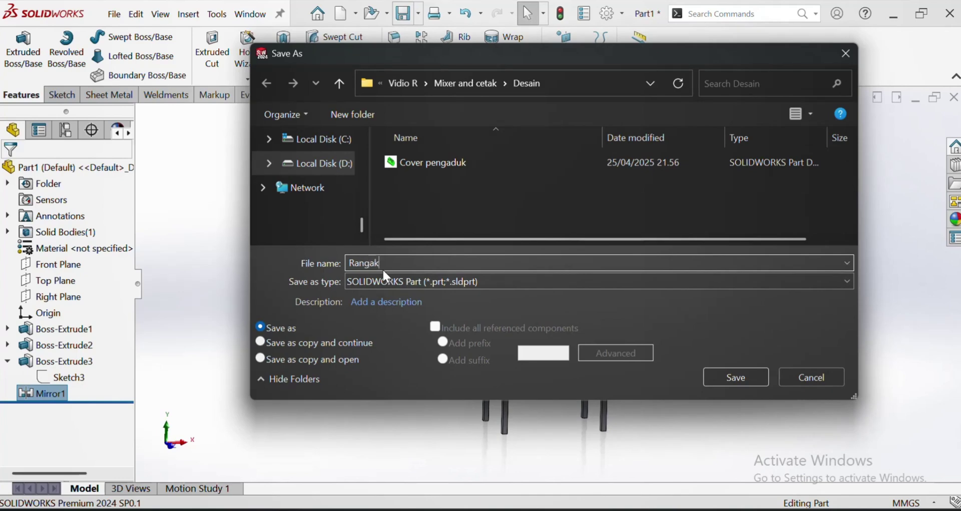
pyautogui.write('angak')
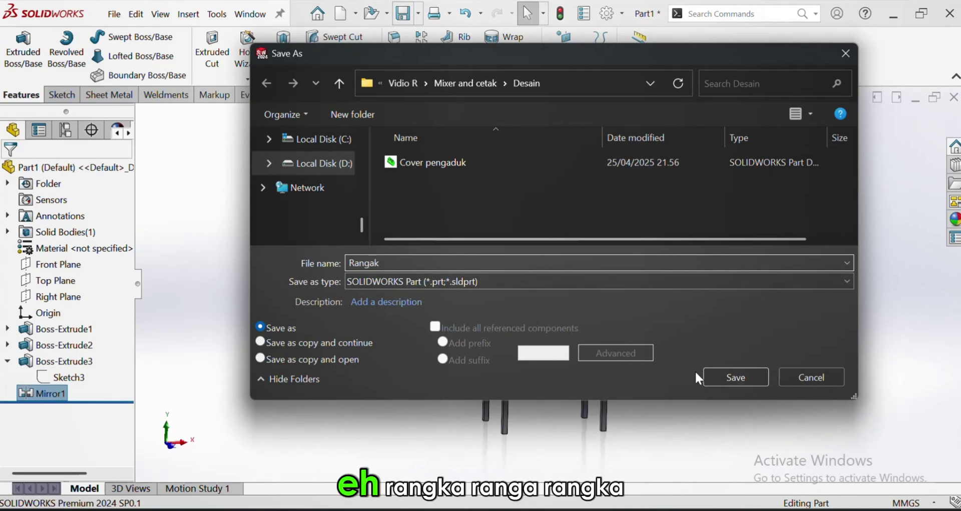
pyautogui.press('BackSpace')
pyautogui.press('BackSpace')
pyautogui.write('ka')
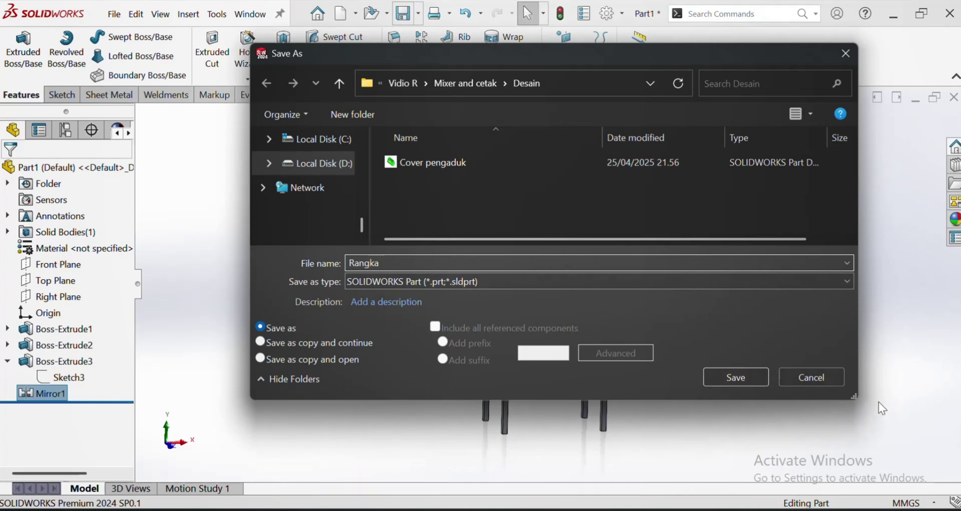
pyautogui.click(751, 379)
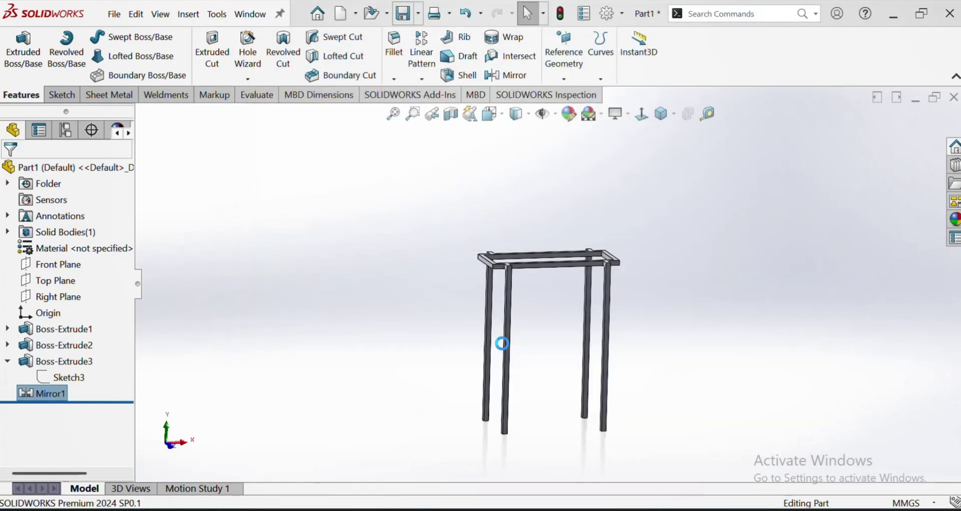
pyautogui.moveTo(532, 270); pyautogui.dragTo(614, 399, button='middle')
pyautogui.scroll(-5, 549, 430)
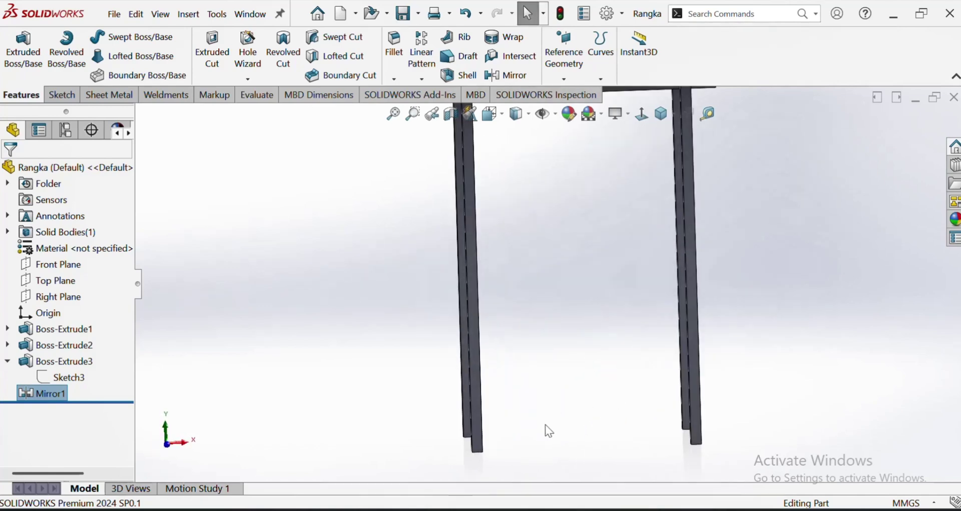
# On the front leg face, sketch a vertical centerline about 350 mm long down from the midpoint of the frame's top edge.
pyautogui.click(477, 439)
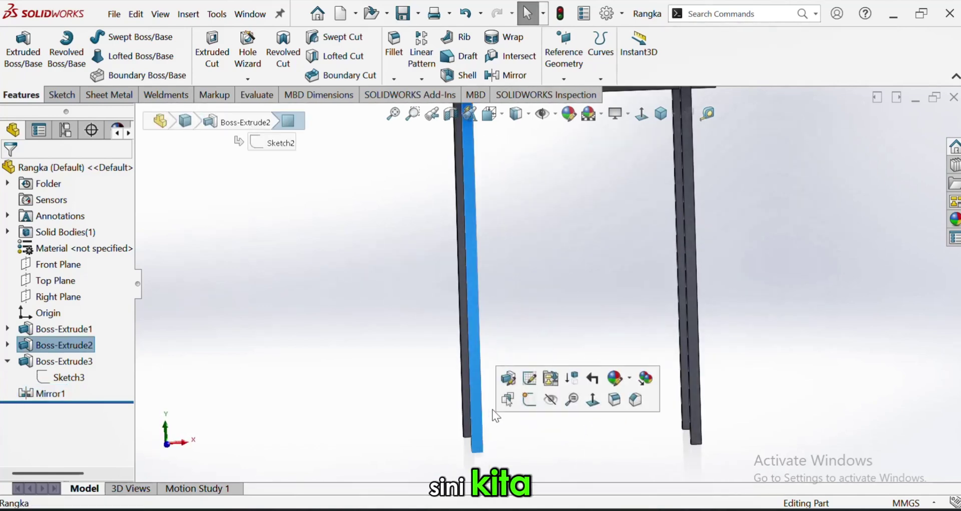
pyautogui.click(528, 405)
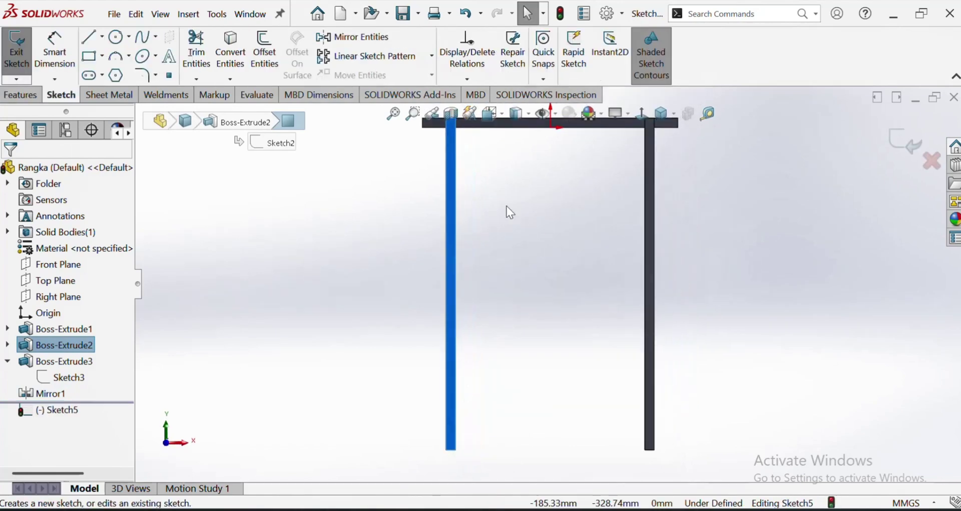
pyautogui.click(128, 37)
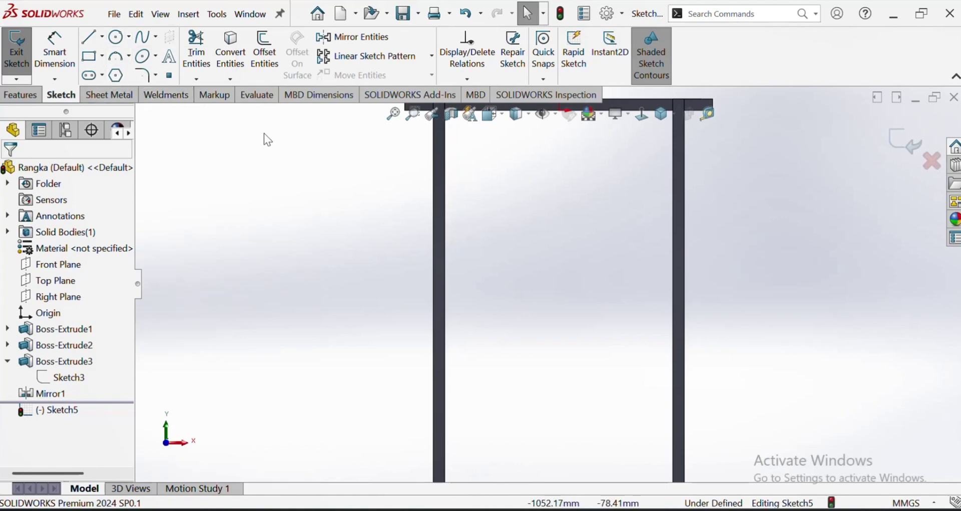
pyautogui.click(128, 38)
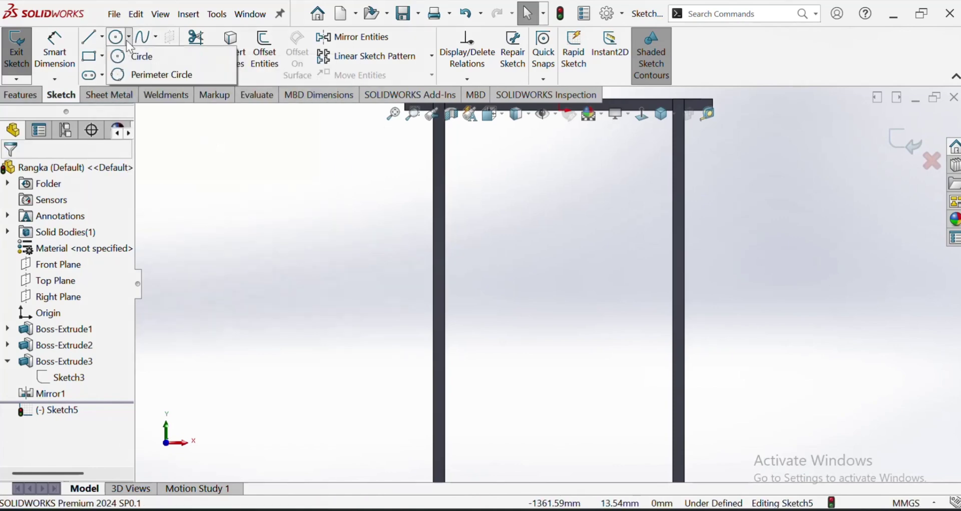
pyautogui.click(102, 37)
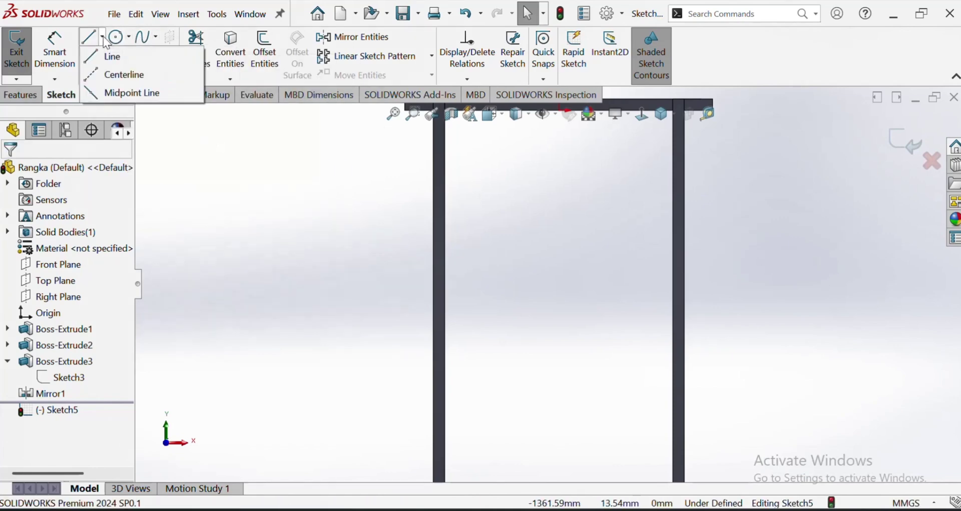
pyautogui.click(102, 37)
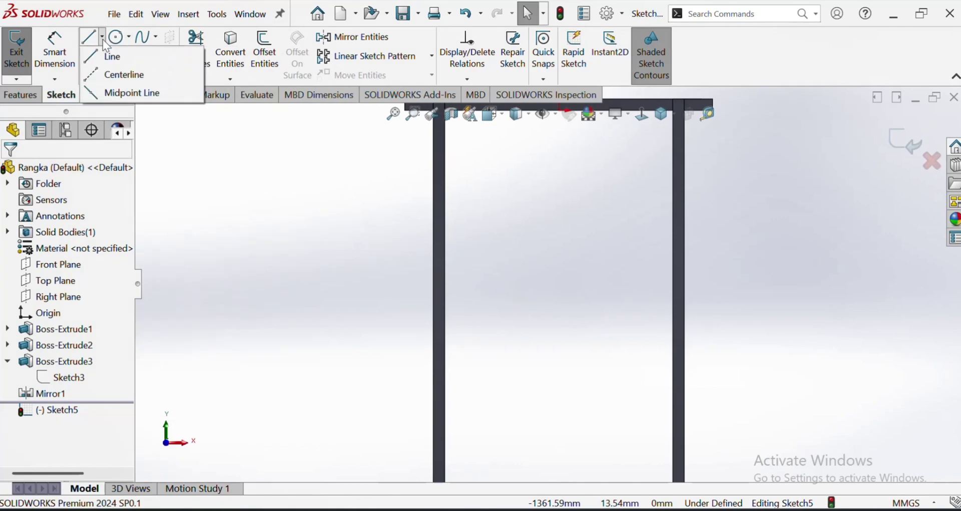
pyautogui.click(114, 74)
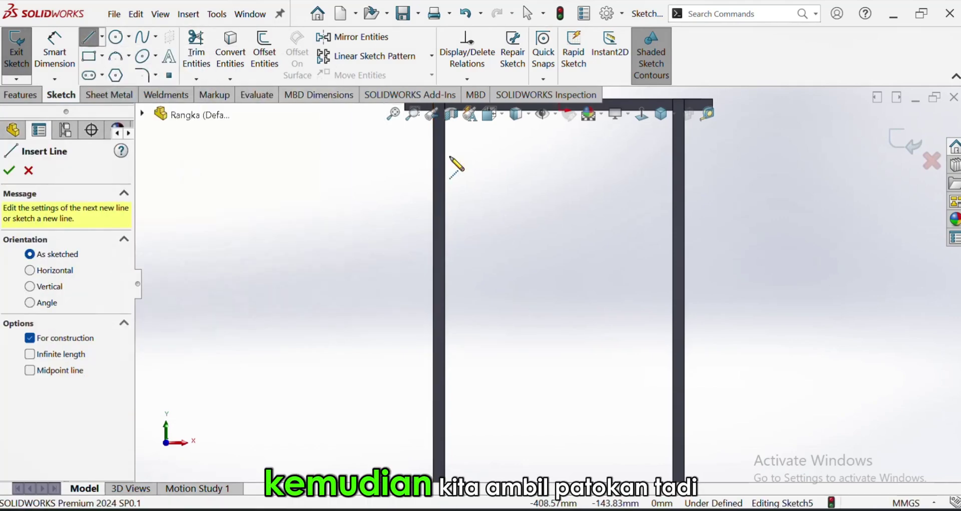
pyautogui.scroll(5, 536, 176)
pyautogui.scroll(-3, 559, 167)
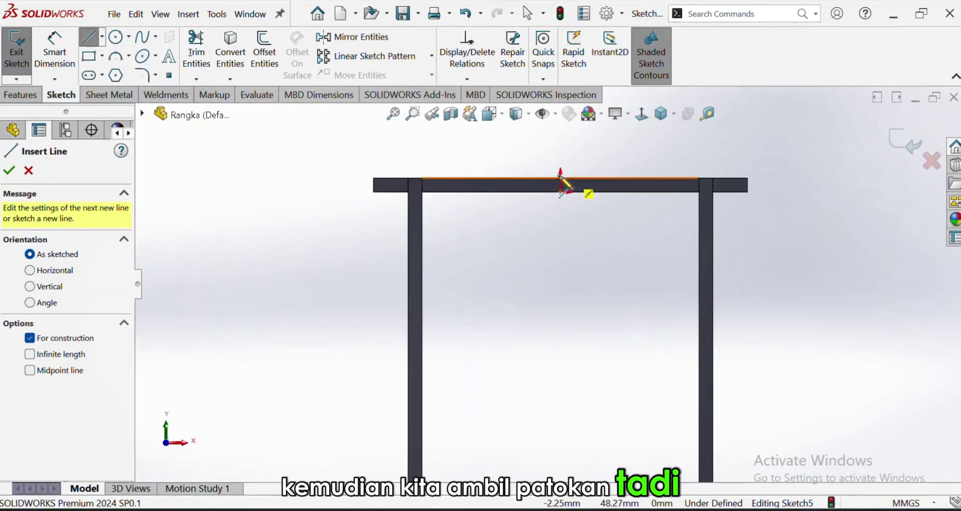
pyautogui.click(561, 178)
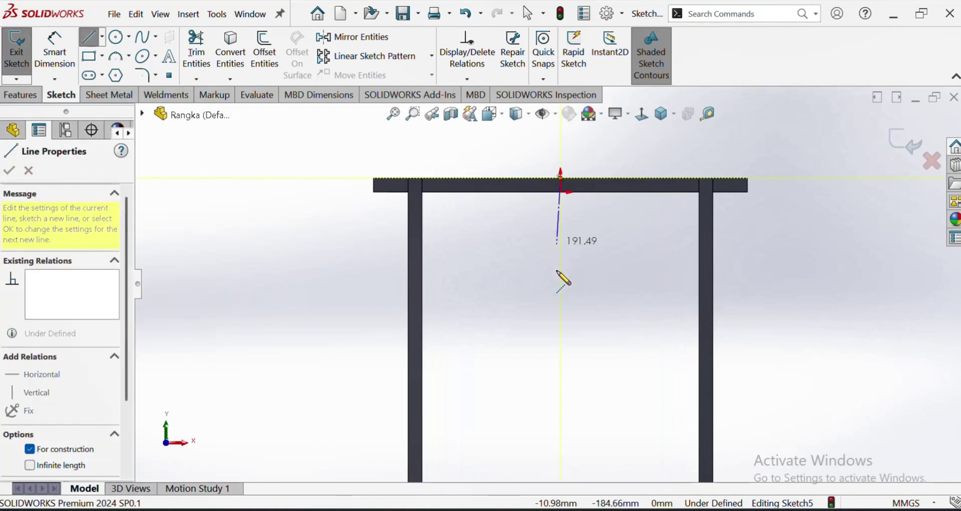
pyautogui.click(560, 298)
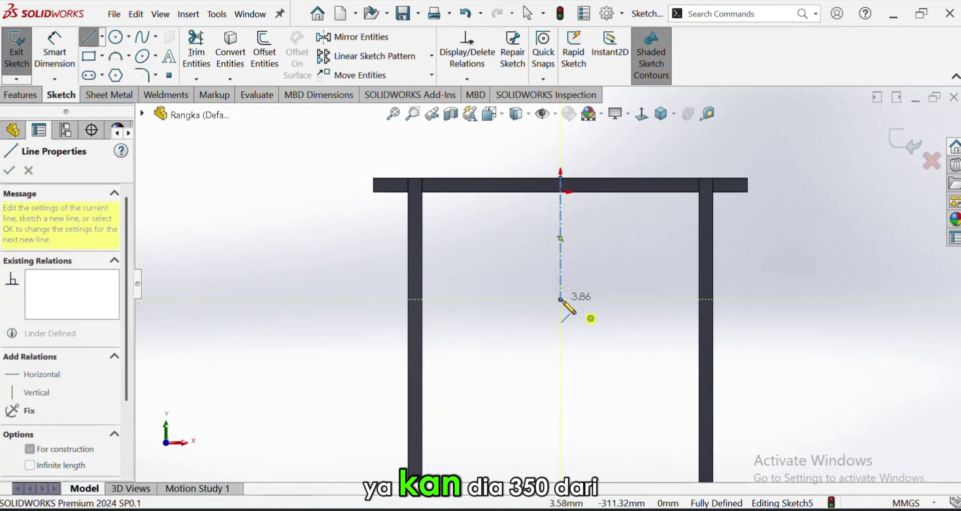
pyautogui.press('Escape')
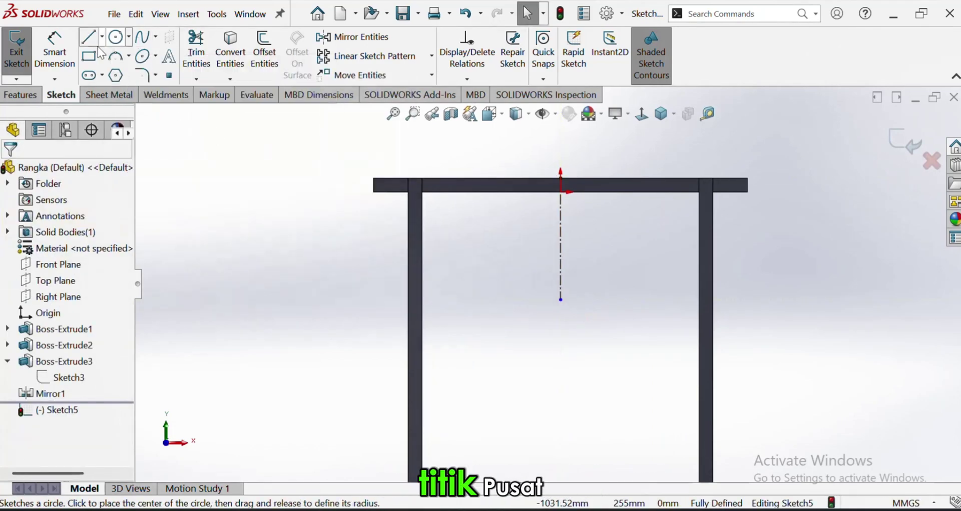
# Dimension the vertical centerline's length to 350 mm.
pyautogui.click(61, 56)
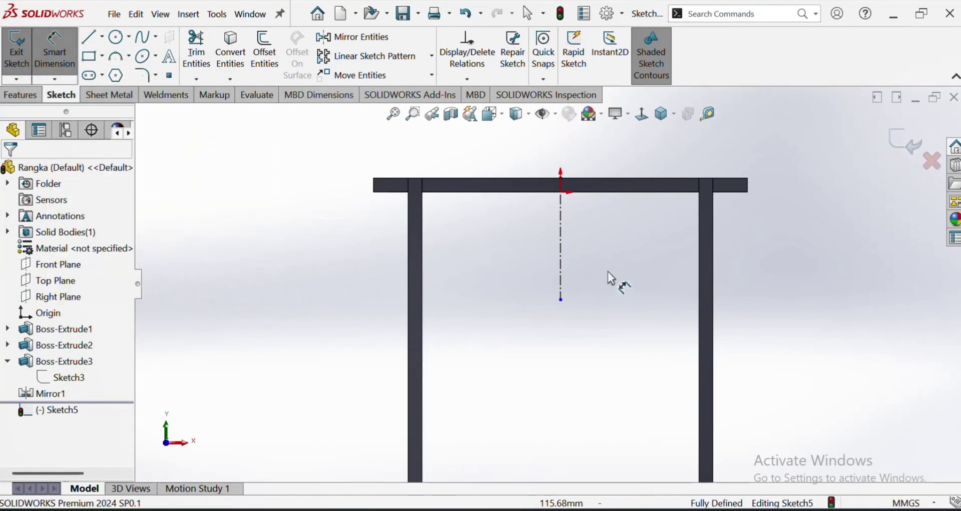
pyautogui.click(563, 247)
pyautogui.click(585, 239)
pyautogui.write('3')
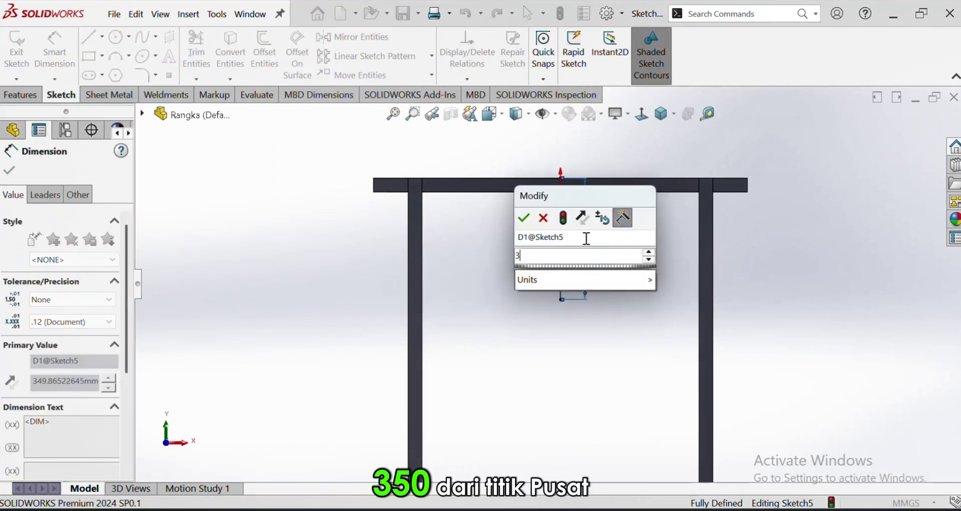
pyautogui.write('50')
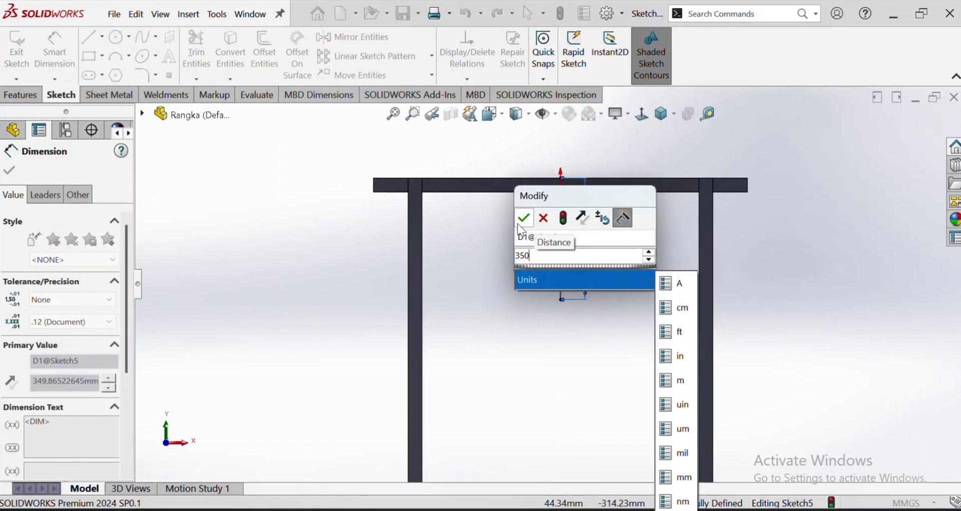
pyautogui.click(518, 224)
pyautogui.press('Escape')
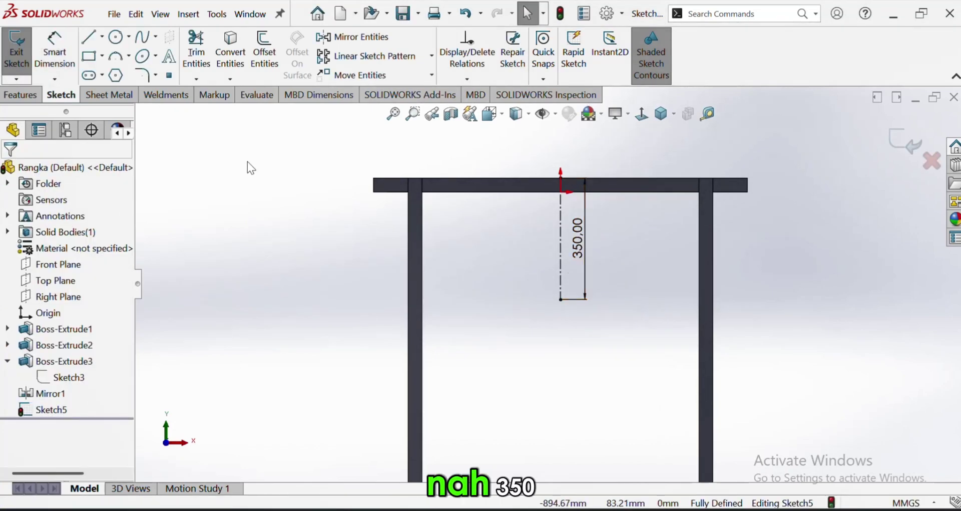
pyautogui.click(102, 37)
pyautogui.click(122, 74)
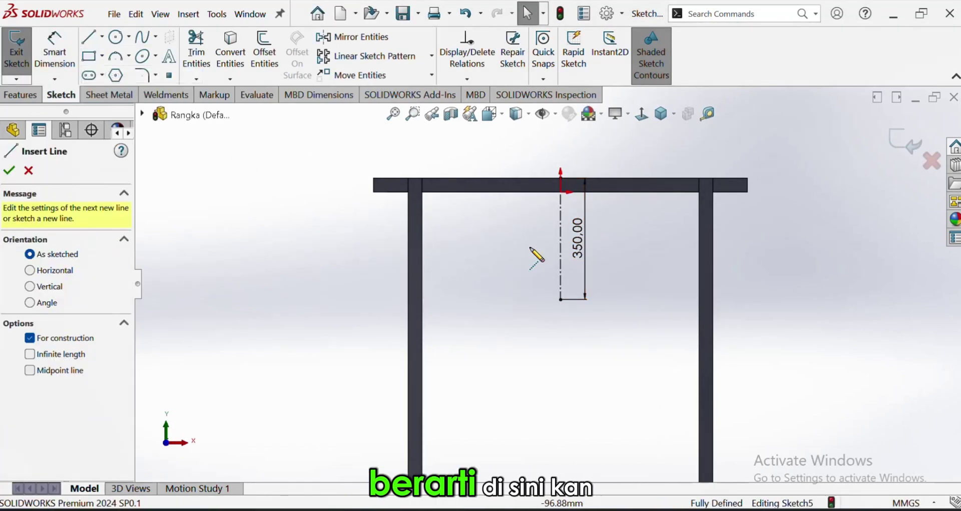
pyautogui.press('Escape')
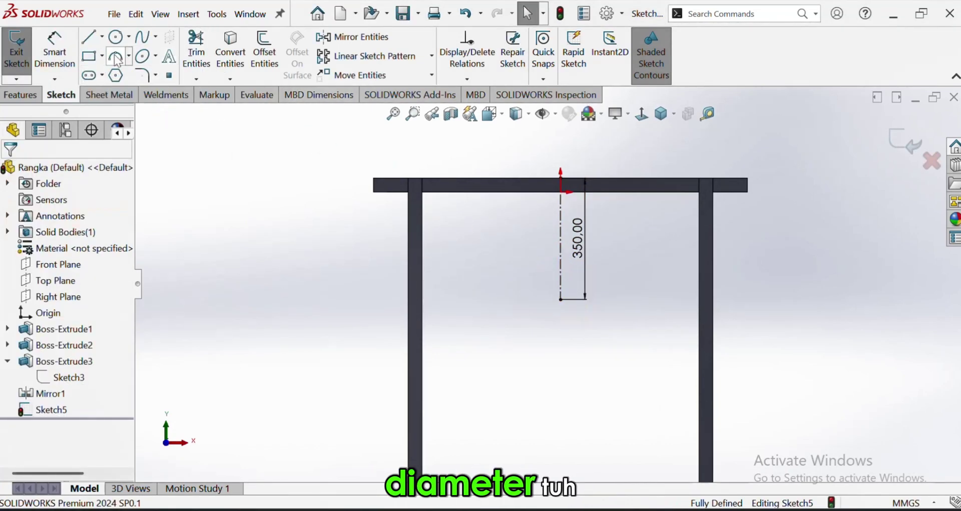
pyautogui.click(118, 38)
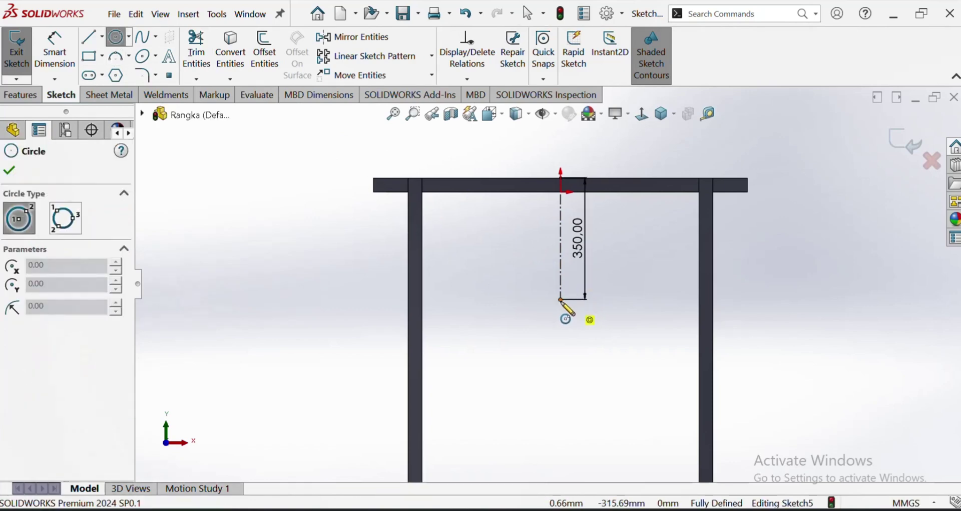
pyautogui.press('Escape')
# Sketch a circle about 523 mm in diameter centred on the lower endpoint of the vertical centerline.
pyautogui.click(118, 38)
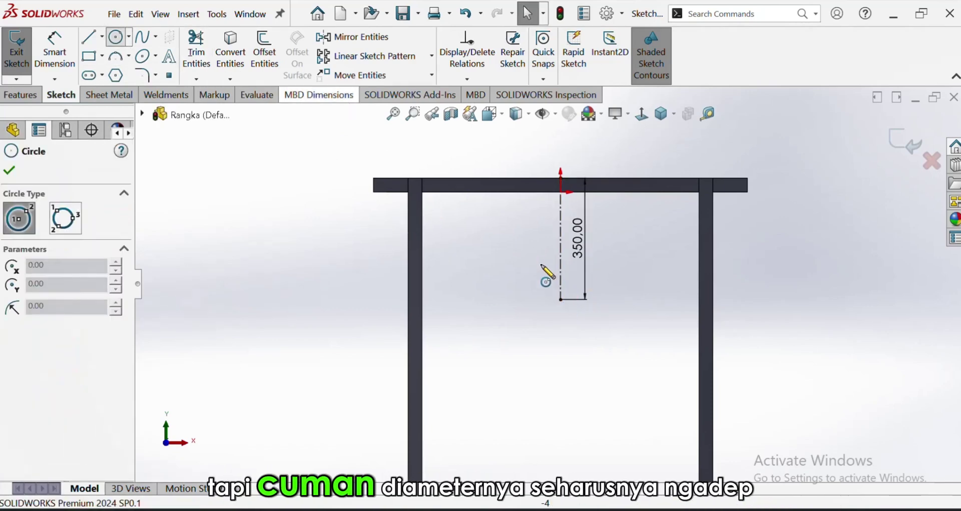
pyautogui.moveTo(548, 317)
pyautogui.mouseDown(button='middle')
pyautogui.moveTo(532, 303)
pyautogui.moveTo(502, 313)
pyautogui.moveTo(559, 294)
pyautogui.mouseUp(button='middle')
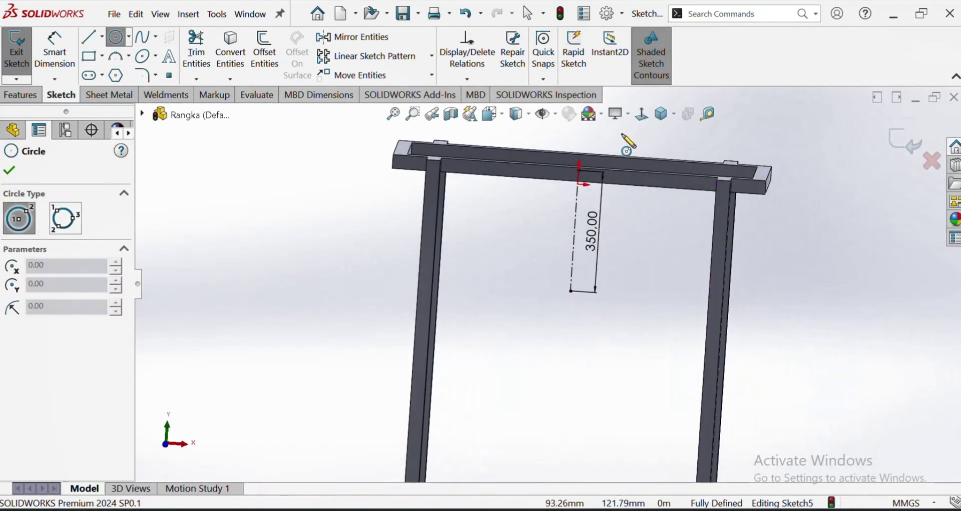
pyautogui.click(641, 114)
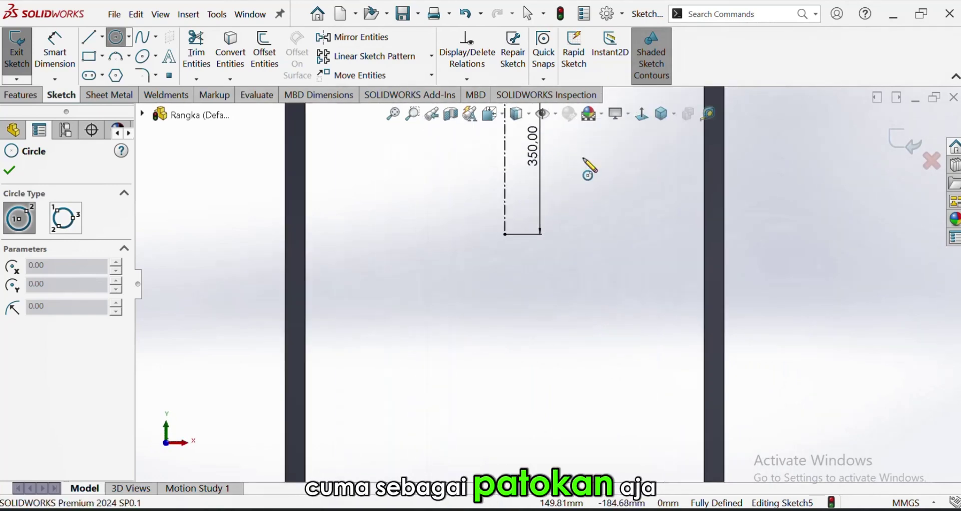
pyautogui.click(506, 234)
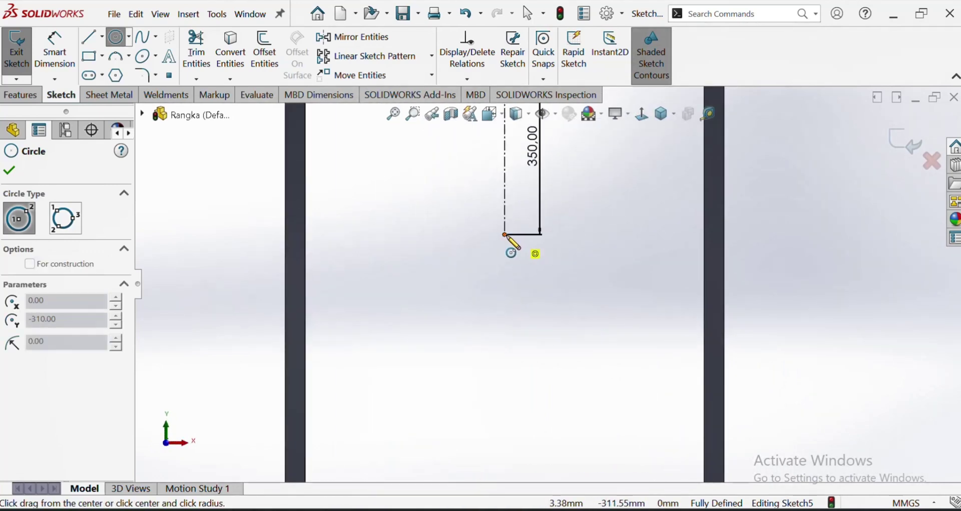
pyautogui.click(604, 148)
pyautogui.scroll(2, 520, 220)
pyautogui.press('Escape')
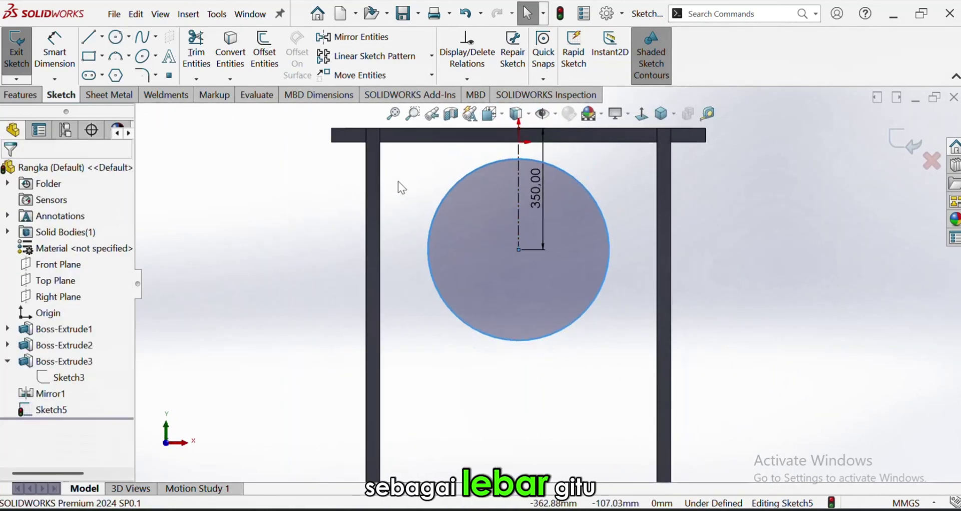
# Dimension the circle's diameter to 500 mm.
pyautogui.click(54, 54)
pyautogui.click(590, 198)
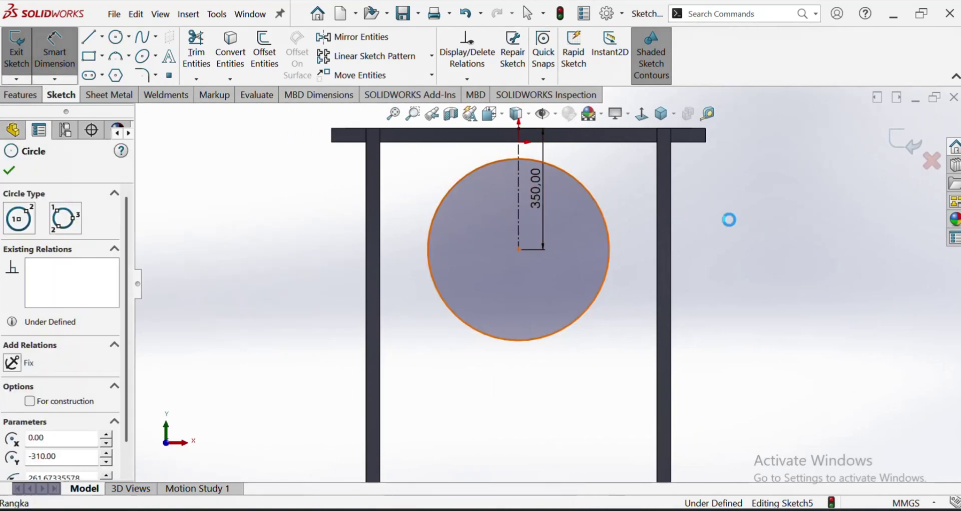
pyautogui.click(742, 221)
pyautogui.write('500')
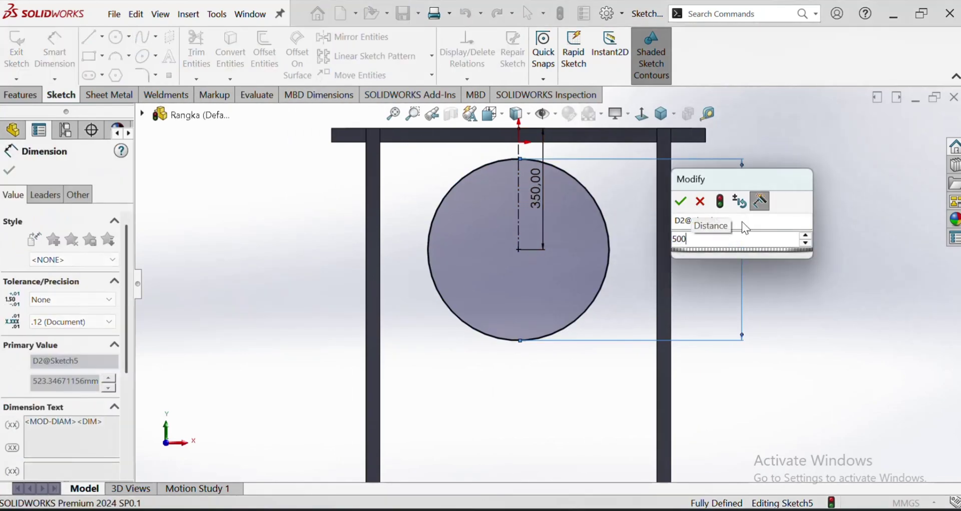
pyautogui.press('Return')
pyautogui.press('Escape')
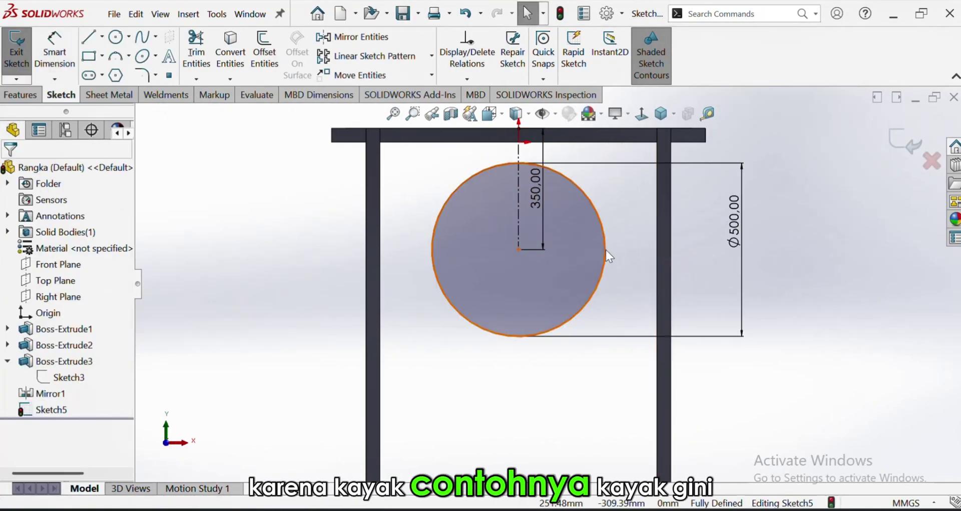
# Convert the 500 mm circle to construction geometry.
pyautogui.click(604, 250)
pyautogui.click(30, 346)
pyautogui.click(322, 294)
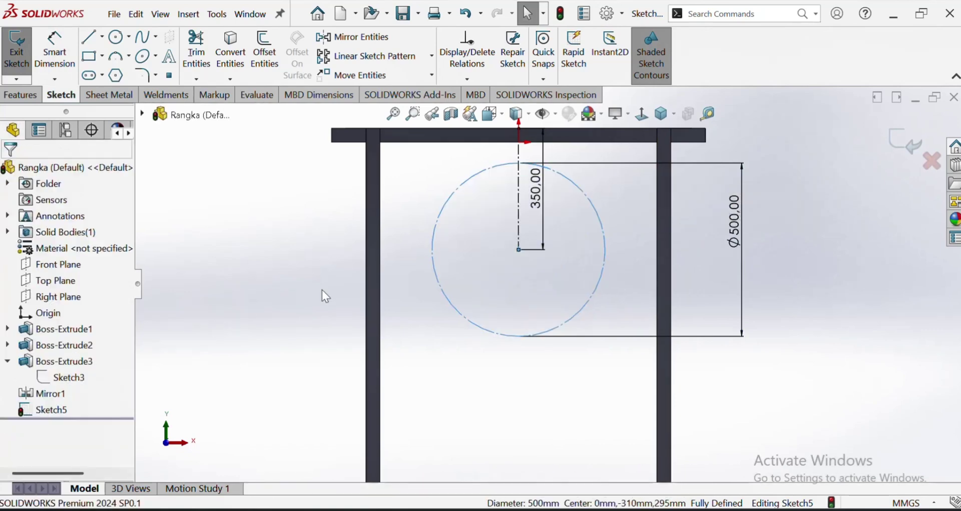
# Draw a horizontal midpoint line about 1090 mm long, centred on the topmost point of the construction circle.
pyautogui.click(102, 37)
pyautogui.click(113, 76)
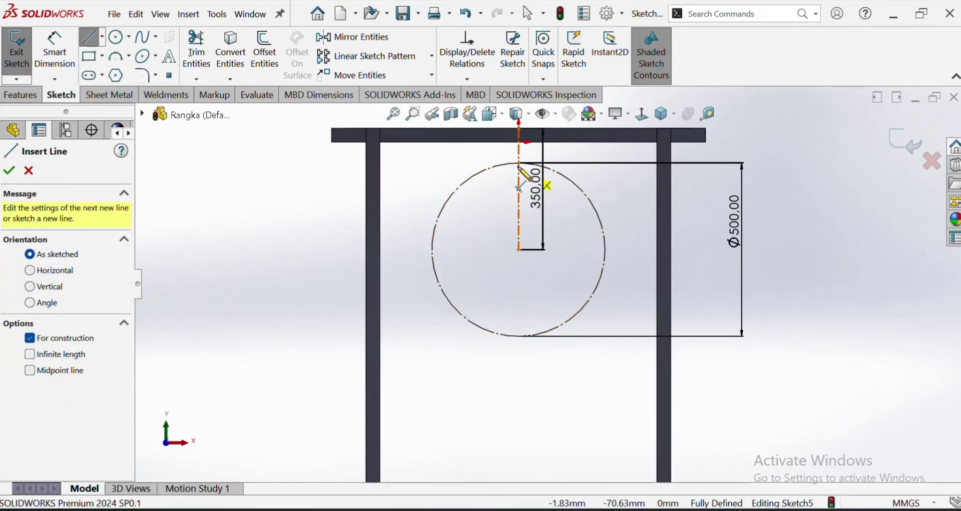
pyautogui.click(103, 37)
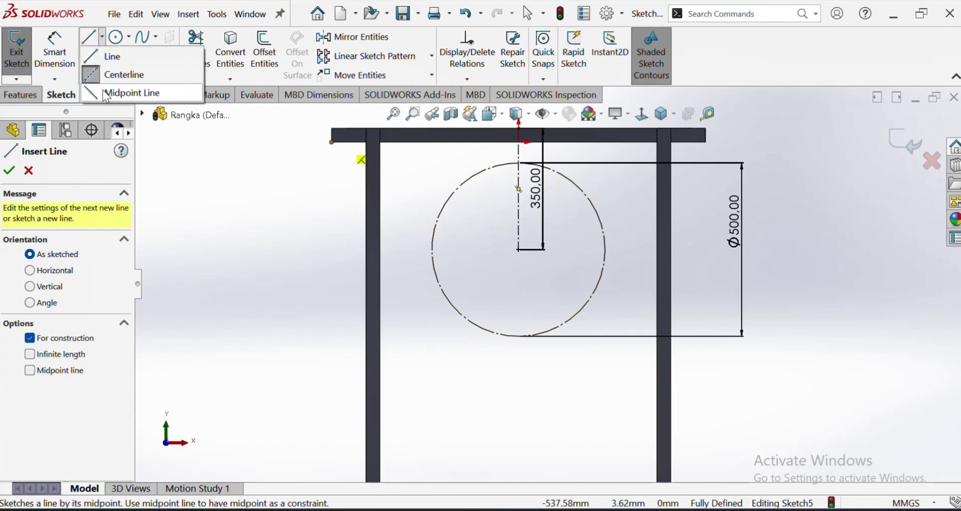
pyautogui.click(107, 90)
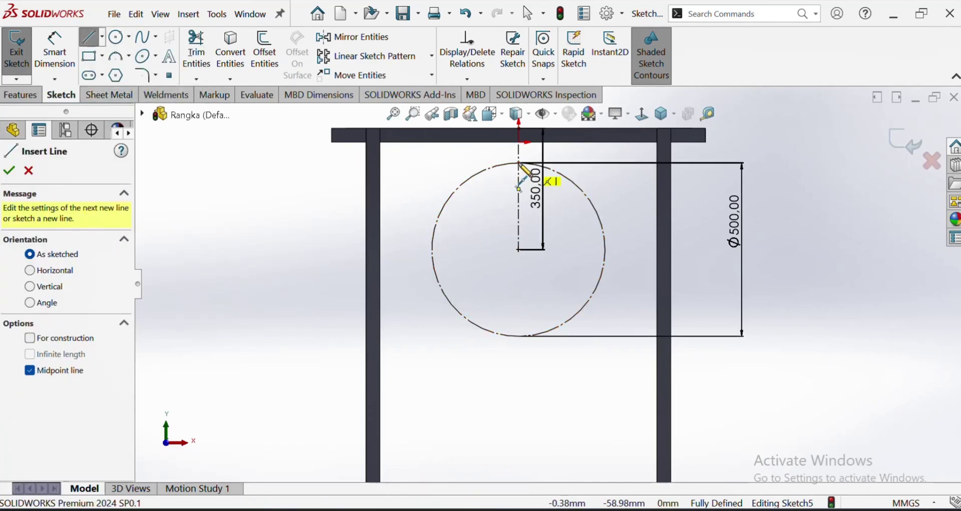
pyautogui.click(519, 163)
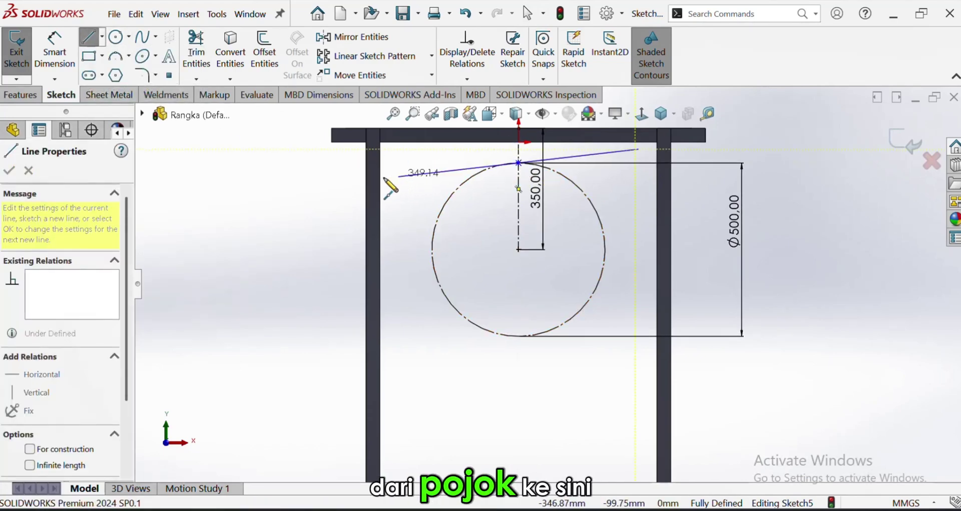
pyautogui.click(330, 162)
pyautogui.press('Escape')
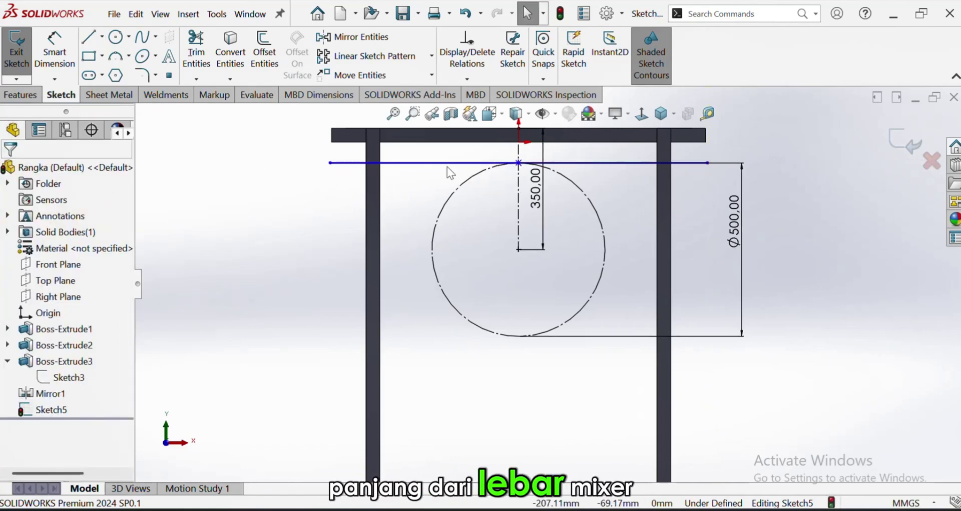
pyautogui.click(331, 164)
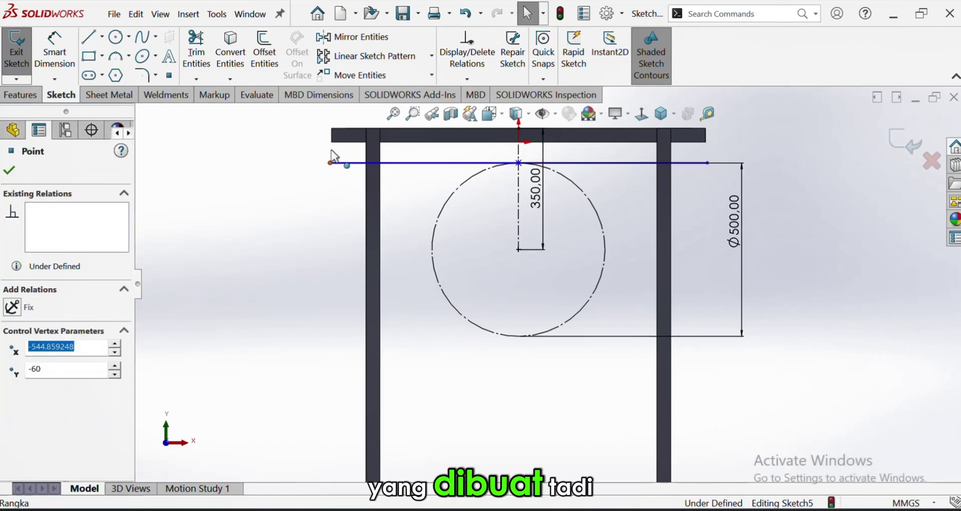
pyautogui.keyDown('ctrl'); pyautogui.click(335, 145); pyautogui.keyUp('ctrl')
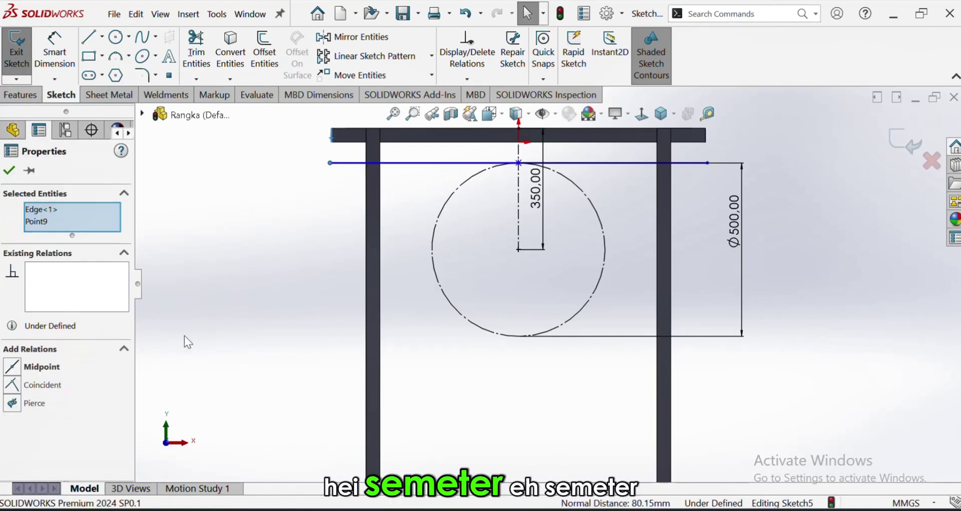
pyautogui.click(297, 224)
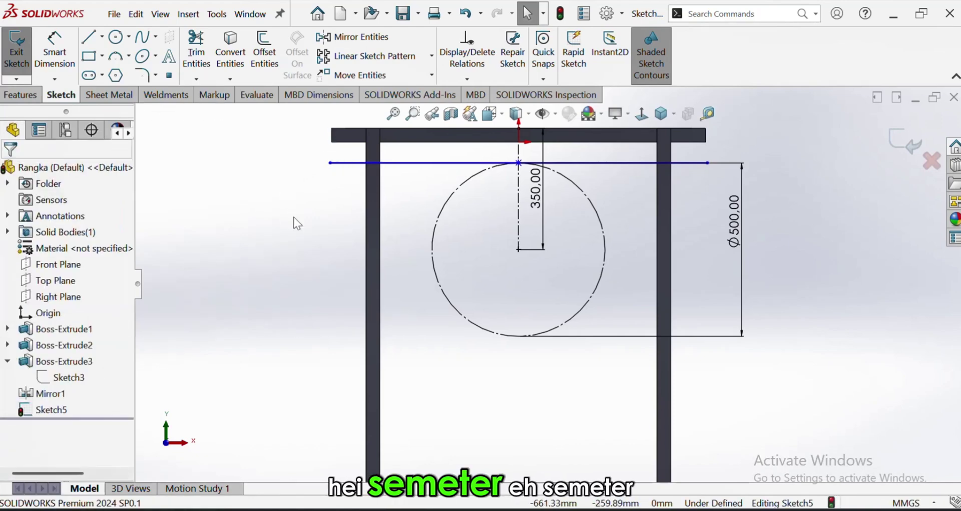
# Dimension the length of the horizontal midpoint line above the construction circle to 100 mm.
pyautogui.click(48, 68)
pyautogui.click(440, 163)
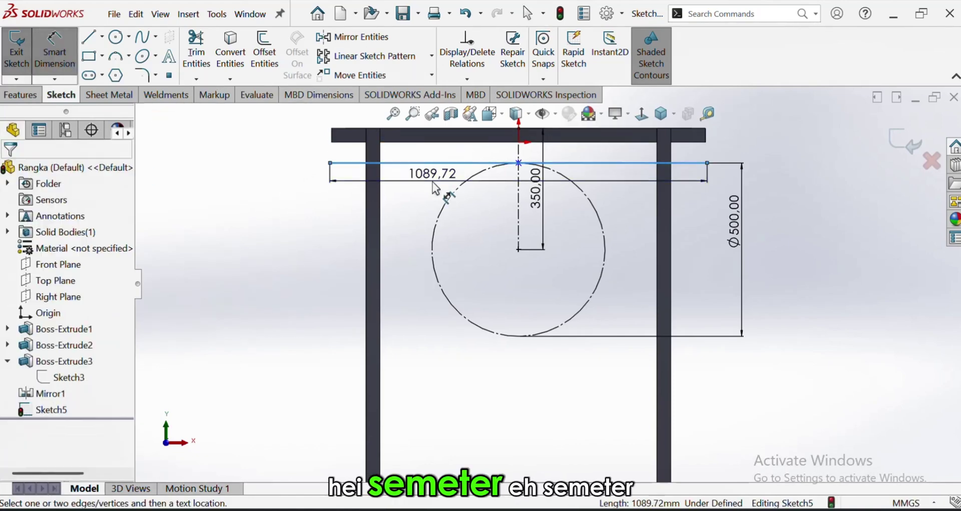
pyautogui.click(433, 182)
pyautogui.write('100')
pyautogui.press('Return')
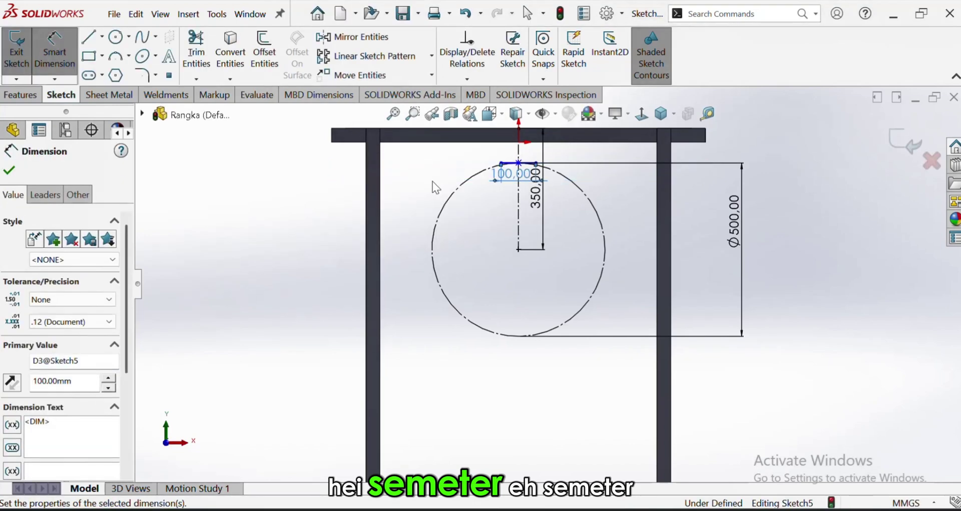
# Set the horizontal midpoint line's length dimension to 1000 mm.
pyautogui.doubleClick(515, 175)
pyautogui.write('19')
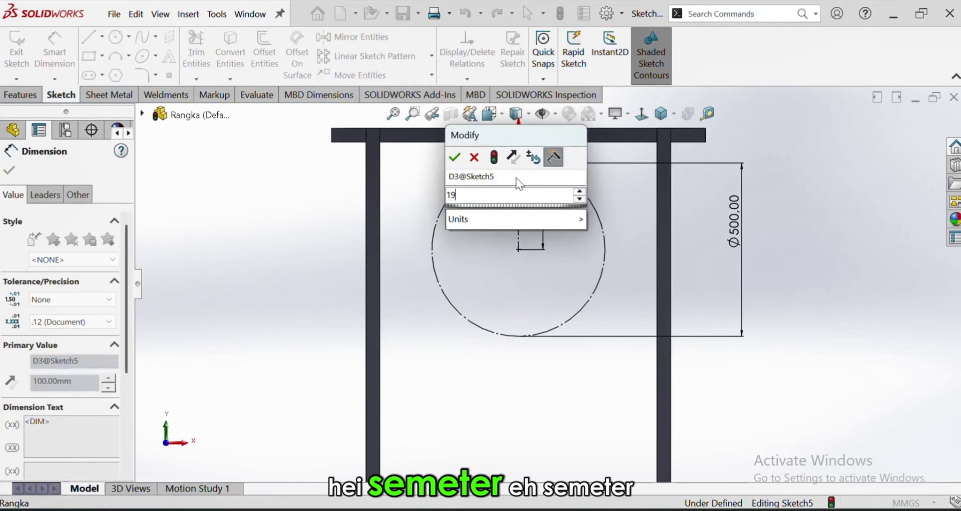
pyautogui.write('99')
pyautogui.press('BackSpace')
pyautogui.press('BackSpace')
pyautogui.press('BackSpace')
pyautogui.write('000')
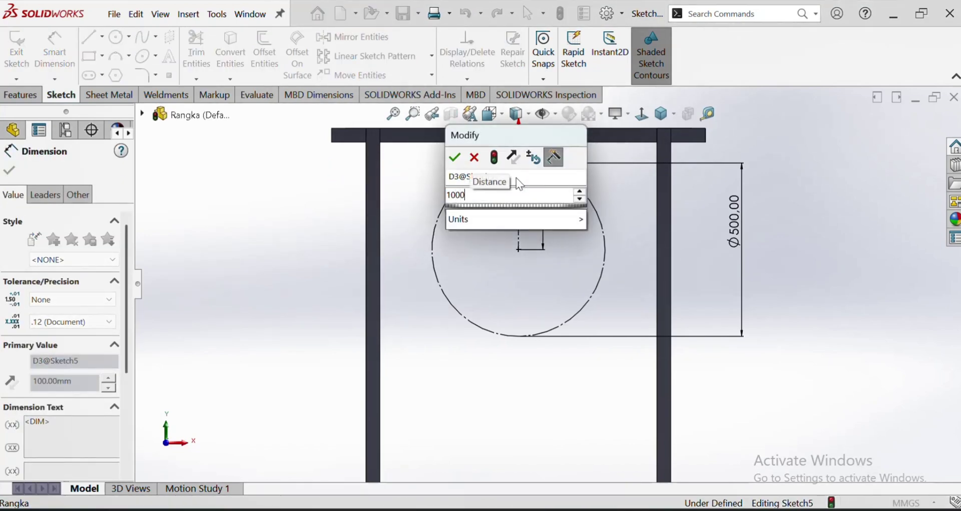
pyautogui.press('Return')
pyautogui.press('Escape')
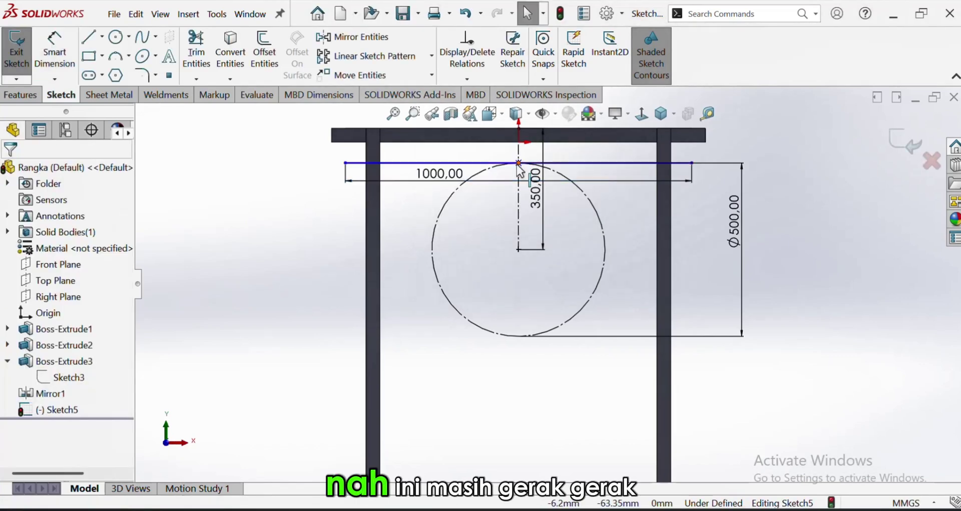
# Try to reposition the horizontal line's midpoint by hand onto the topmost point of the construction circle.
pyautogui.moveTo(517, 164)
pyautogui.mouseDown()
pyautogui.moveTo(519, 152)
pyautogui.moveTo(522, 167)
pyautogui.mouseUp()
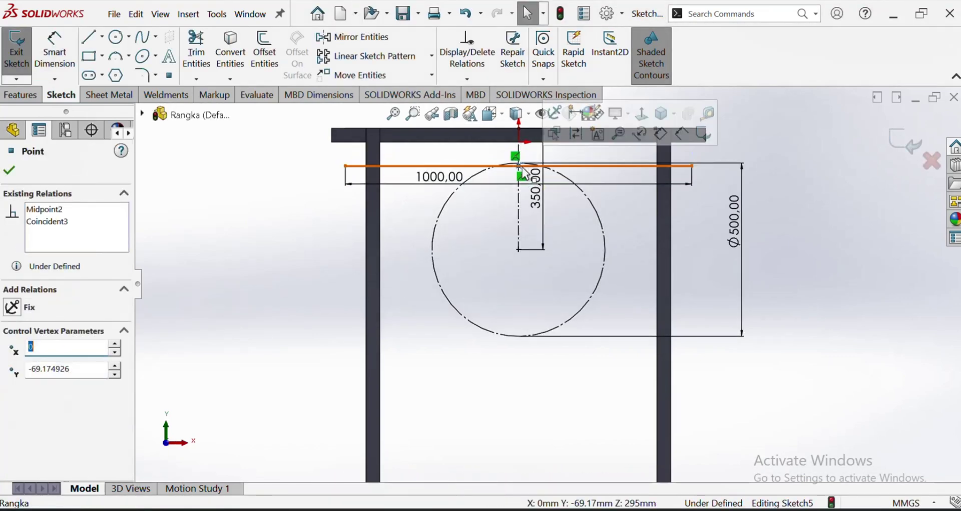
pyautogui.scroll(-6, 524, 166)
pyautogui.press('Escape')
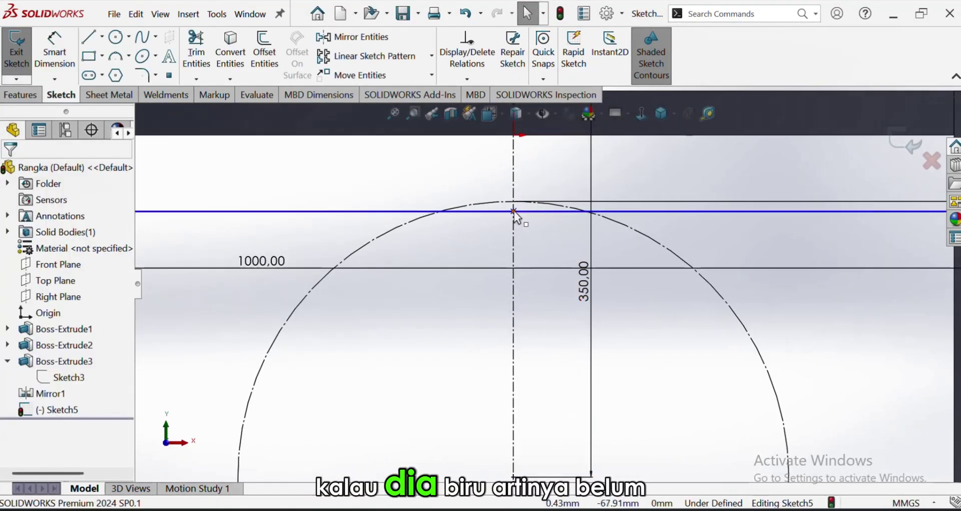
pyautogui.moveTo(514, 211); pyautogui.dragTo(514, 194)
pyautogui.scroll(5, 517, 228)
pyautogui.press('Escape')
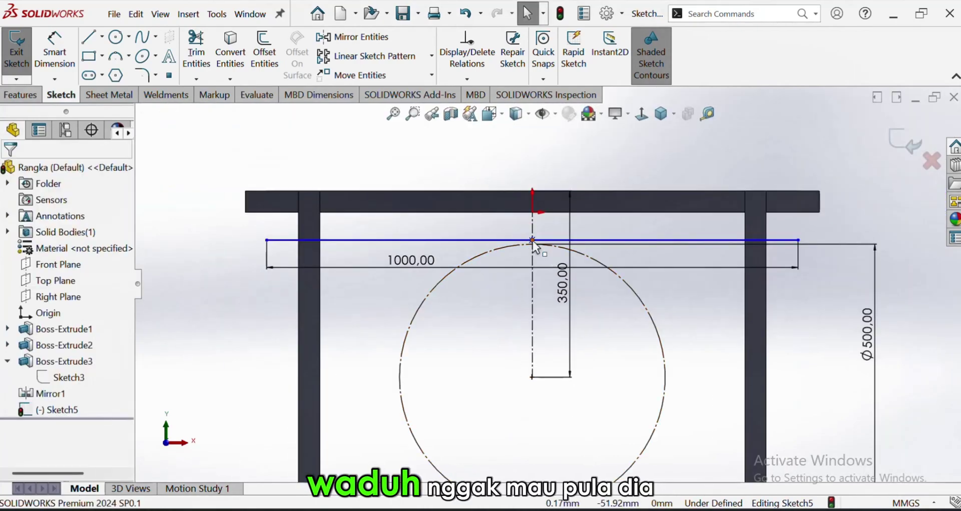
pyautogui.moveTo(533, 240)
pyautogui.mouseDown()
pyautogui.moveTo(538, 253)
pyautogui.moveTo(532, 245)
pyautogui.mouseUp()
pyautogui.press('Escape')
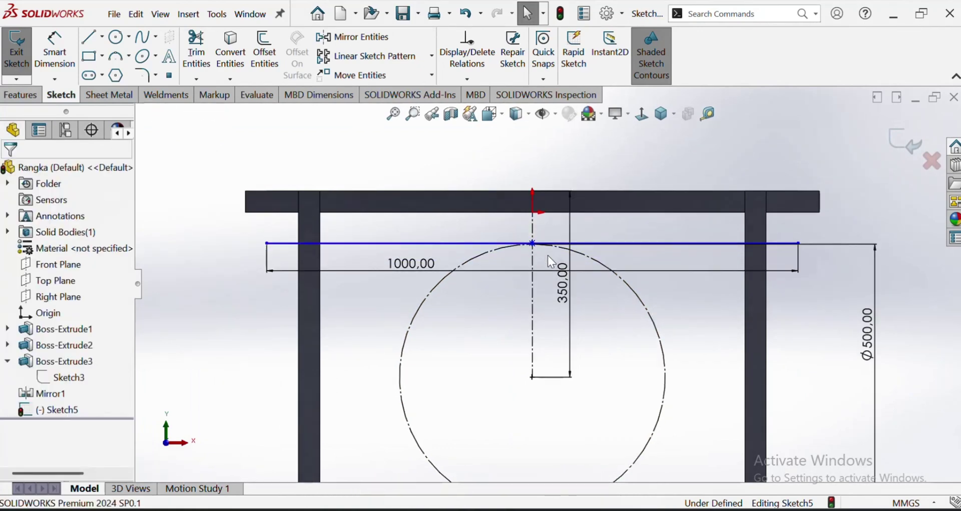
# Make the 1000 mm line's midpoint coincident with the 500 mm construction circle.
pyautogui.scroll(-4, 551, 261)
pyautogui.click(581, 283)
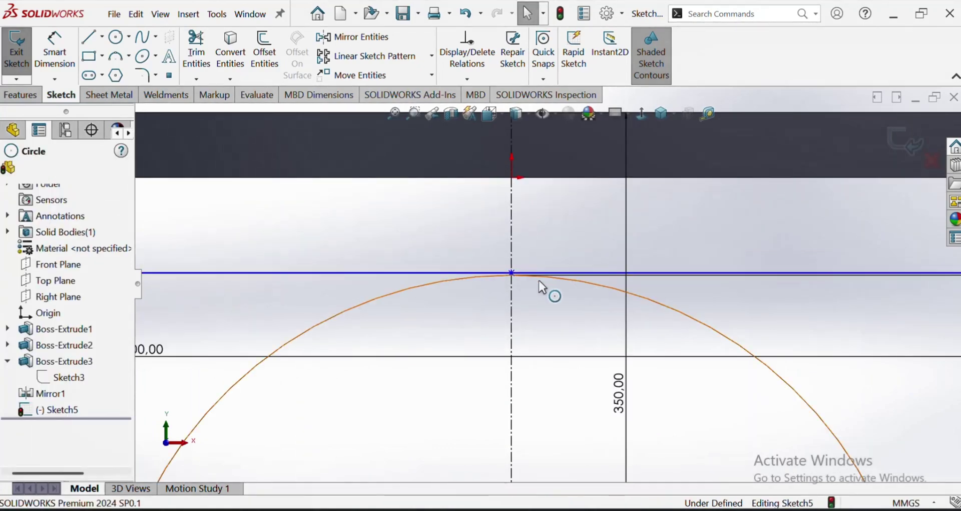
pyautogui.click(511, 273)
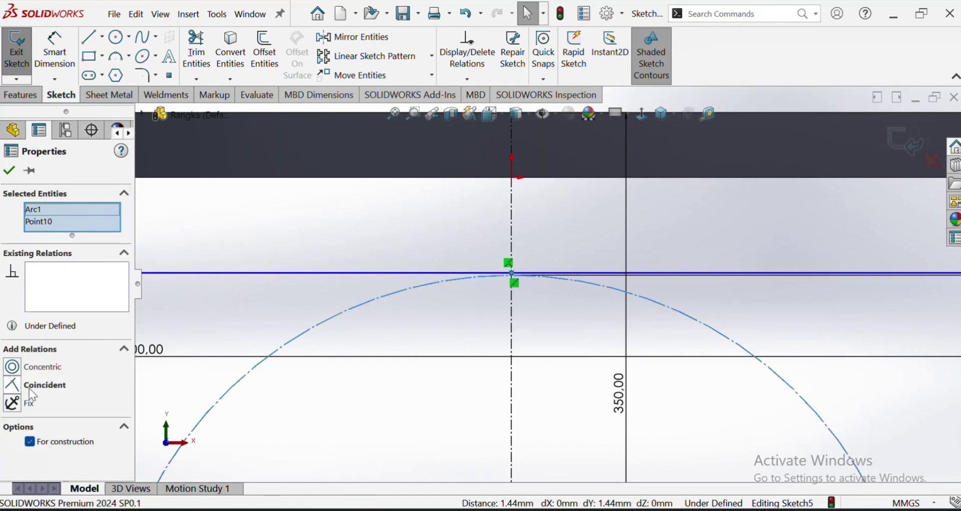
pyautogui.click(29, 387)
pyautogui.click(496, 319)
pyautogui.scroll(6, 496, 320)
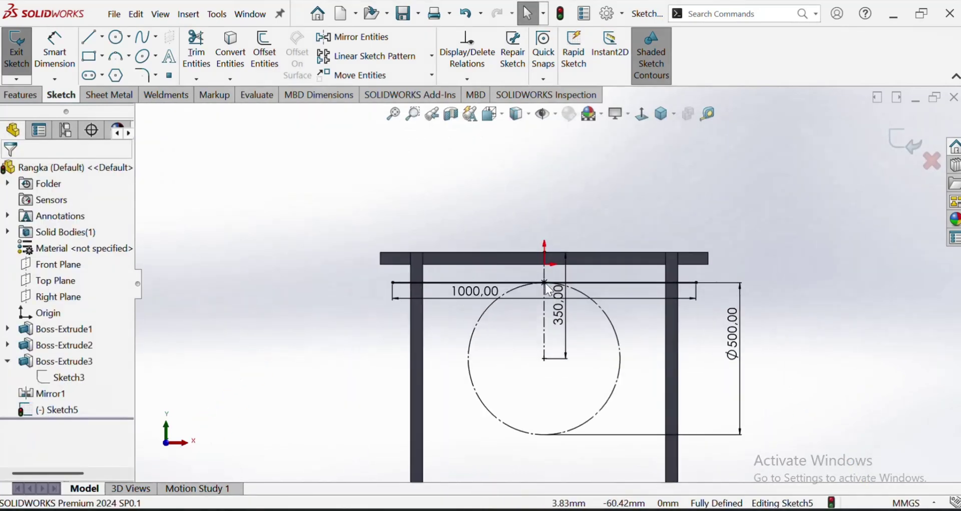
# Draw a horizontal centerline 500 mm long from the circle's centre leftwards, ending below the left endpoint of the 1000 mm line.
pyautogui.scroll(-2, 547, 285)
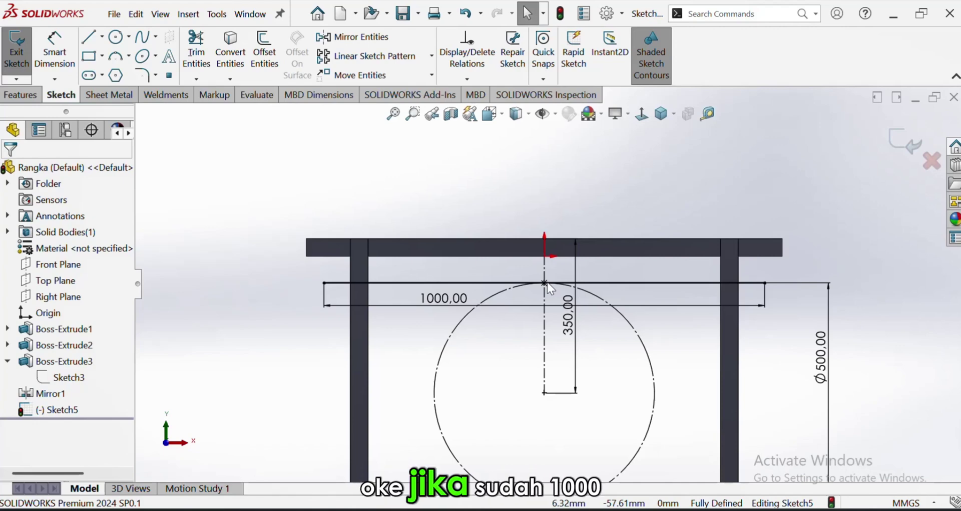
pyautogui.scroll(-2, 502, 358)
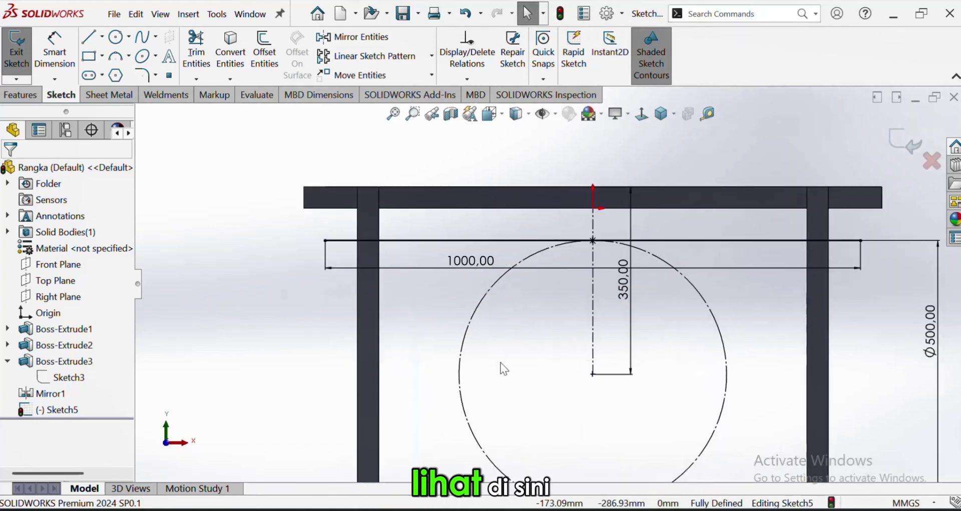
pyautogui.click(101, 37)
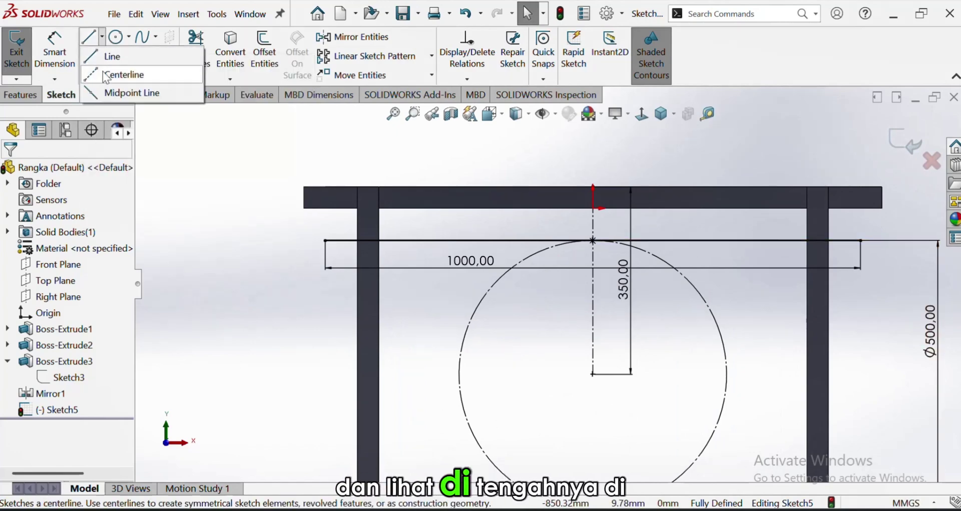
pyautogui.click(106, 76)
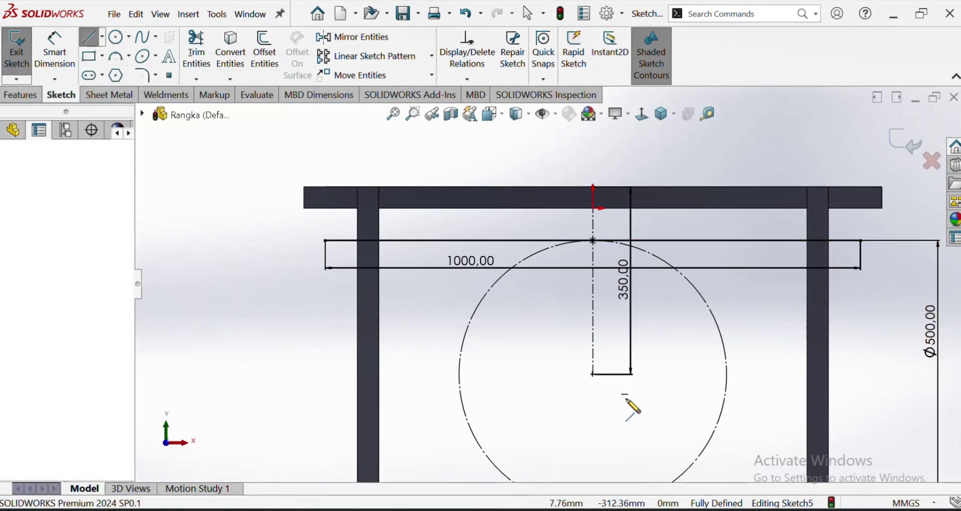
pyautogui.click(593, 374)
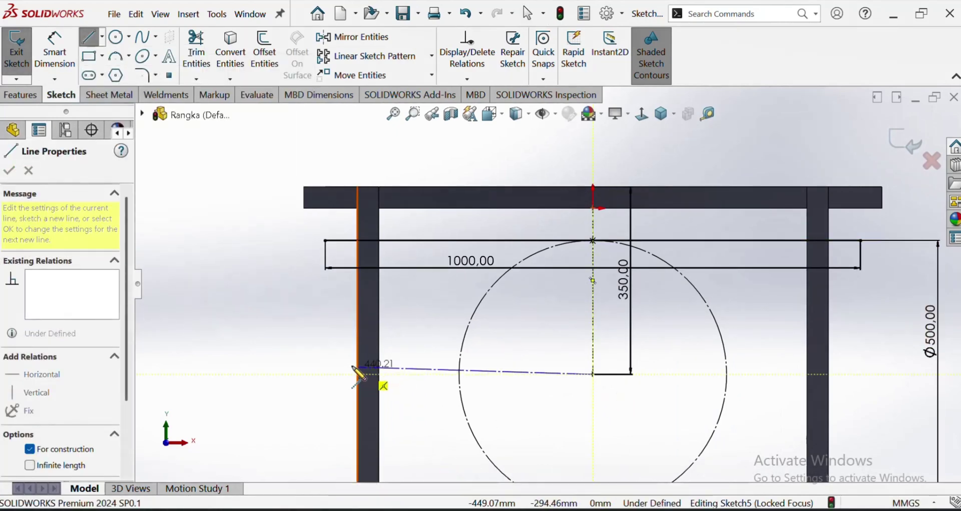
pyautogui.click(326, 374)
pyautogui.press('Escape')
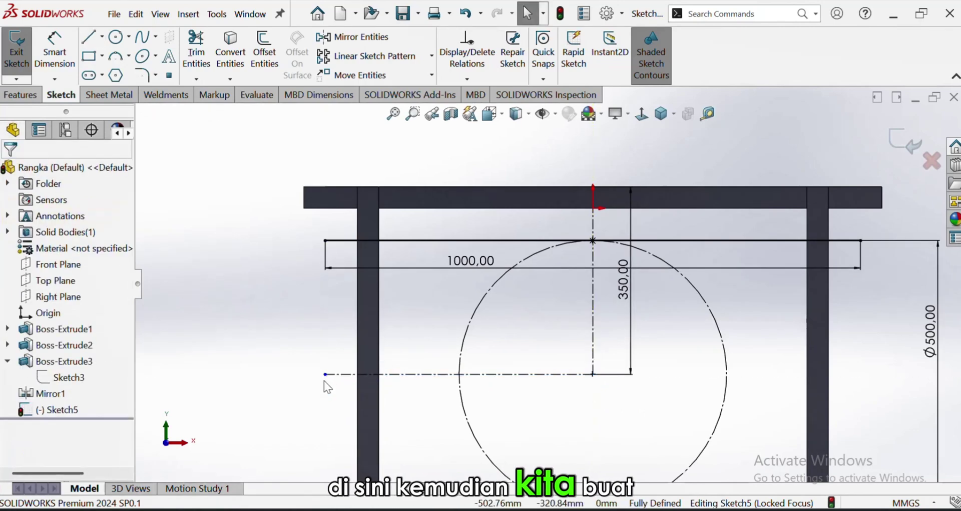
# Align the horizontal centerline's outer endpoint vertically with the left endpoint of the 1000 mm line.
pyautogui.click(326, 374)
pyautogui.keyDown('ctrl'); pyautogui.click(326, 241); pyautogui.keyUp('ctrl')
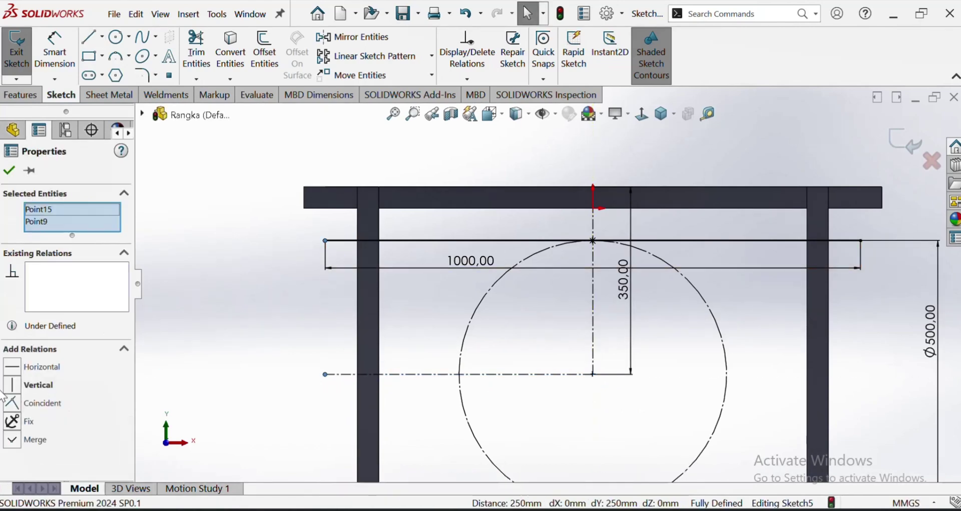
pyautogui.click(202, 361)
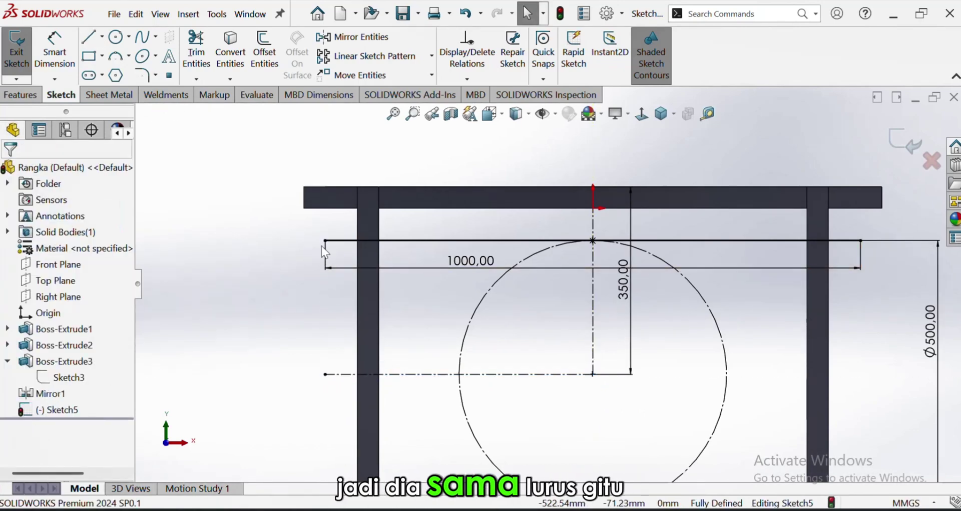
# Switch to the Cover pengaduk part, examine the shaft hole in its round end faces, and return to the Rangka sketch.
pyautogui.scroll(3, 621, 345)
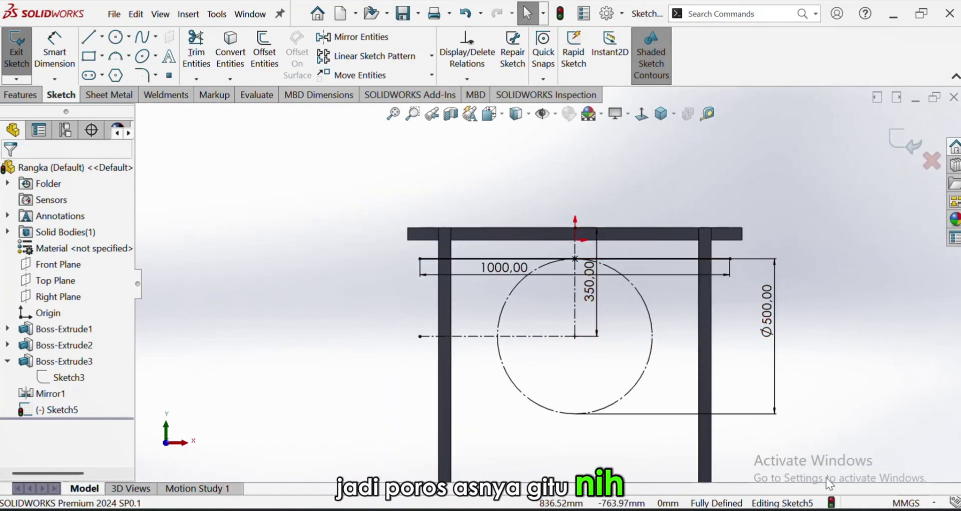
pyautogui.click(625, 489)
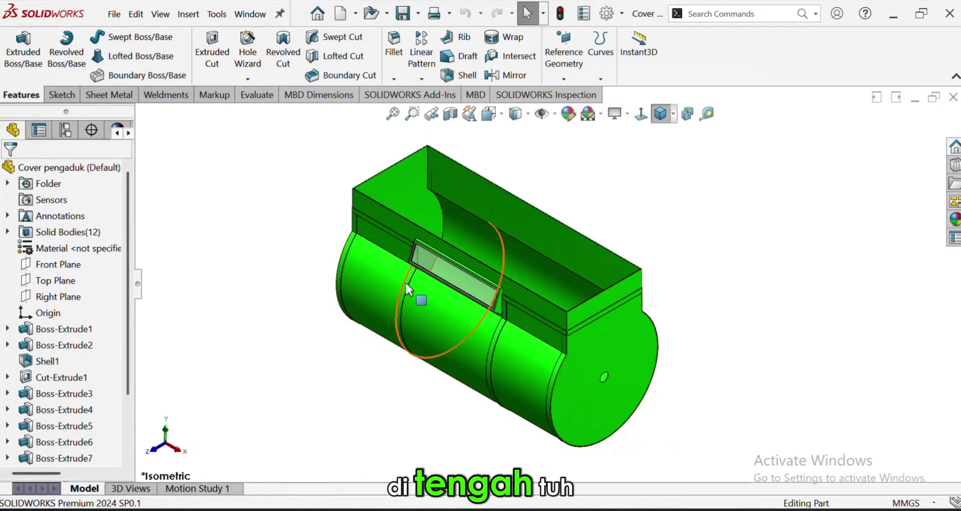
pyautogui.moveTo(695, 509)
pyautogui.click(739, 466)
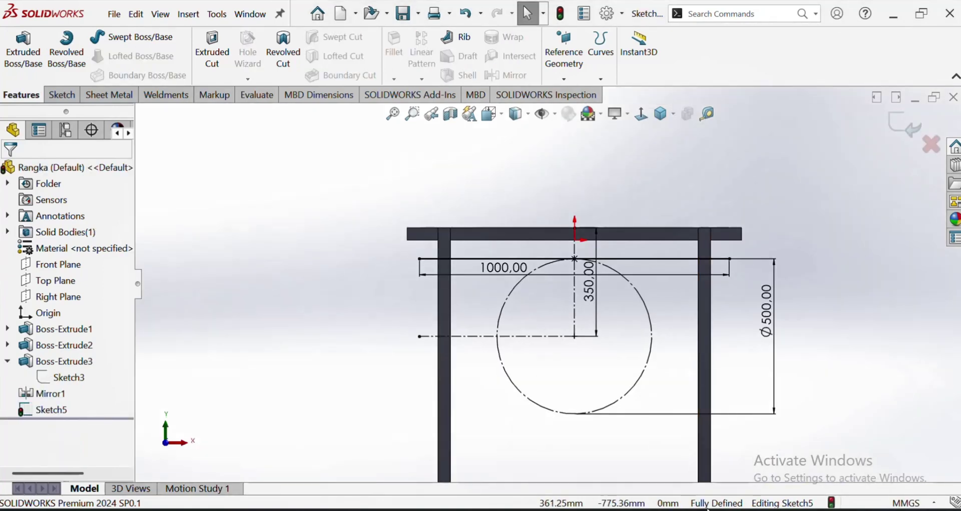
pyautogui.click(648, 470)
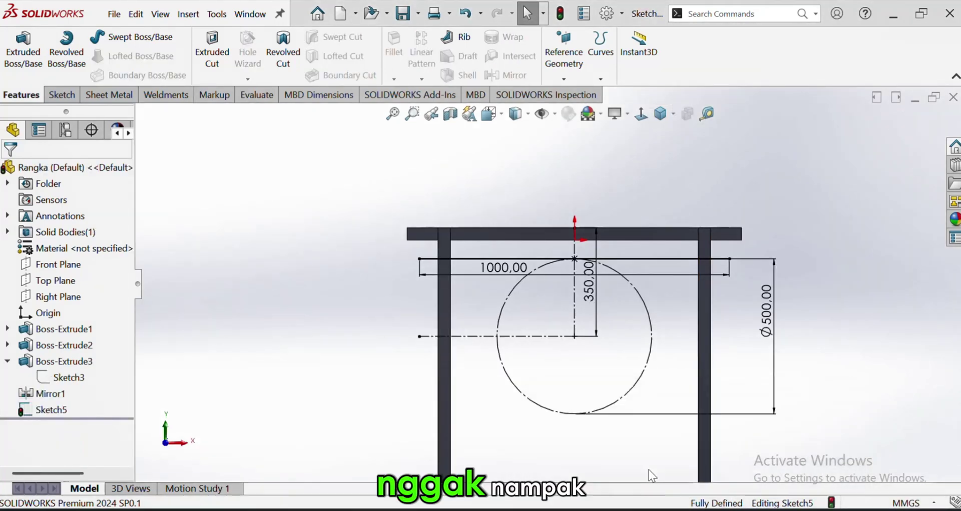
pyautogui.scroll(-5, 621, 373)
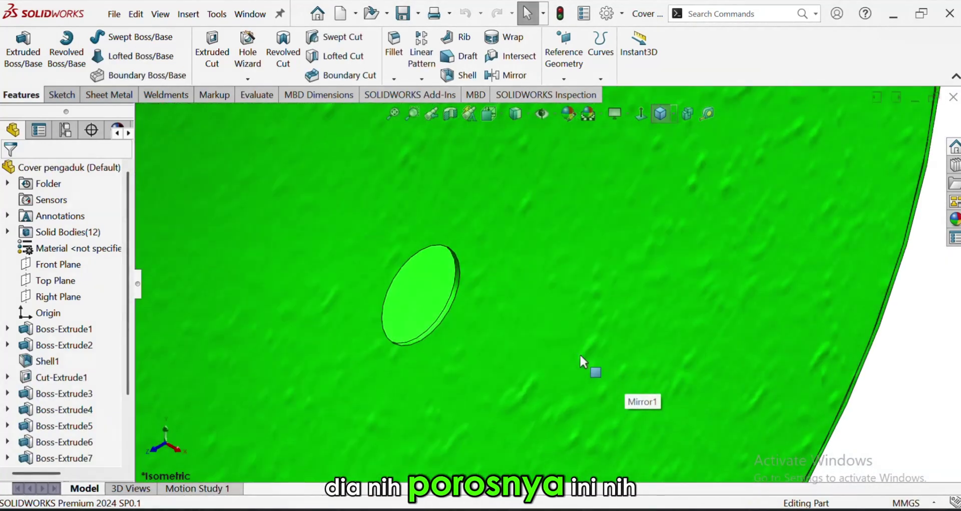
pyautogui.click(450, 300)
pyautogui.scroll(5, 436, 325)
pyautogui.scroll(5, 425, 338)
pyautogui.moveTo(401, 248)
pyautogui.mouseDown(button='middle')
pyautogui.moveTo(510, 200)
pyautogui.moveTo(553, 320)
pyautogui.moveTo(505, 330)
pyautogui.mouseUp(button='middle')
pyautogui.moveTo(728, 509)
pyautogui.moveTo(696, 509)
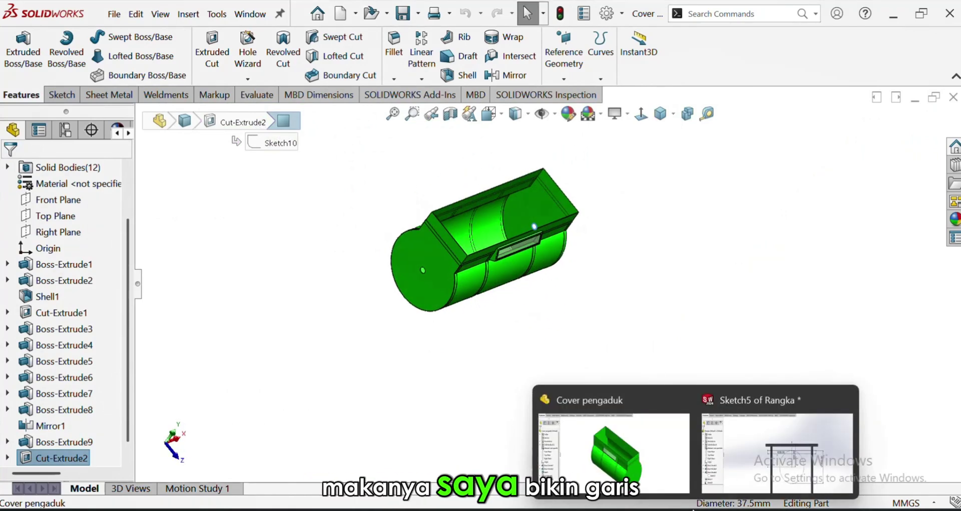
pyautogui.click(781, 441)
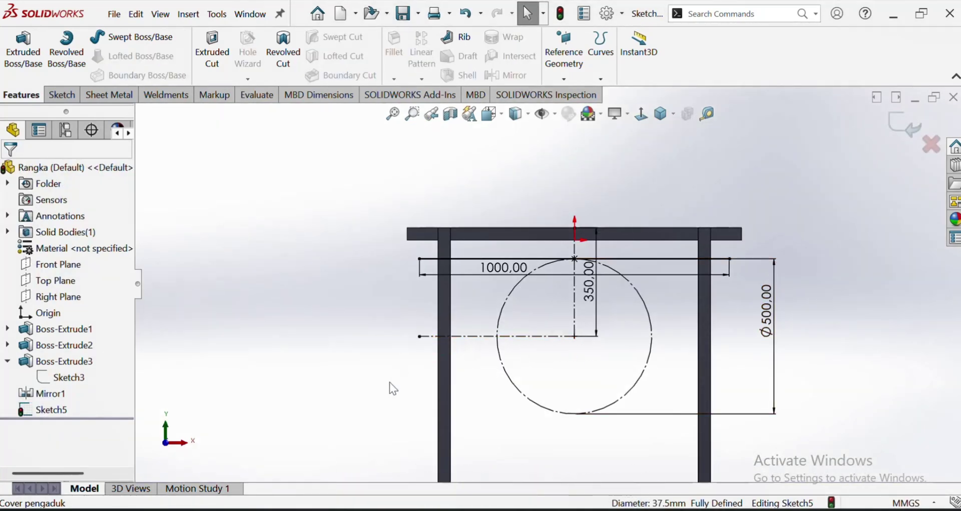
# Draw a horizontal line about 115 mm outward from the left leg's outer edge, just below the centerline, continuing vertically down to the leg's foot level.
pyautogui.click(62, 95)
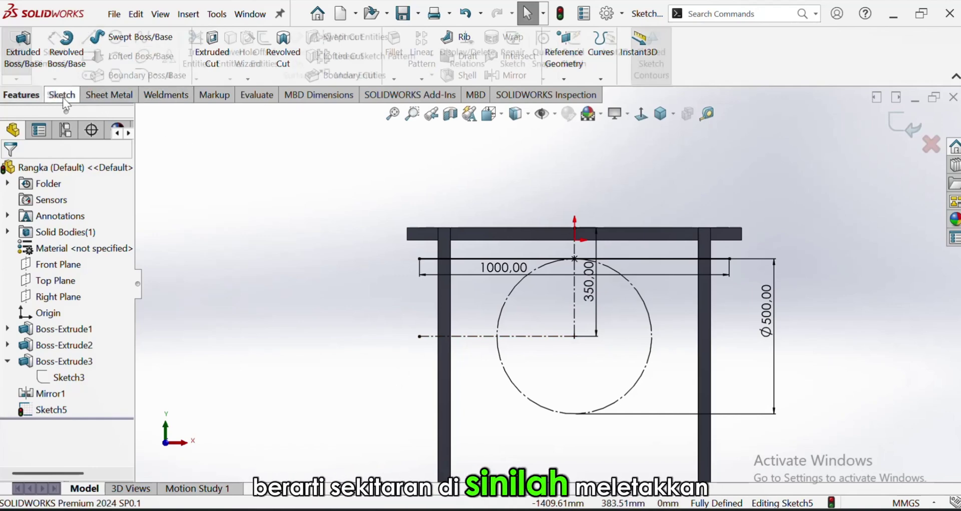
pyautogui.click(90, 36)
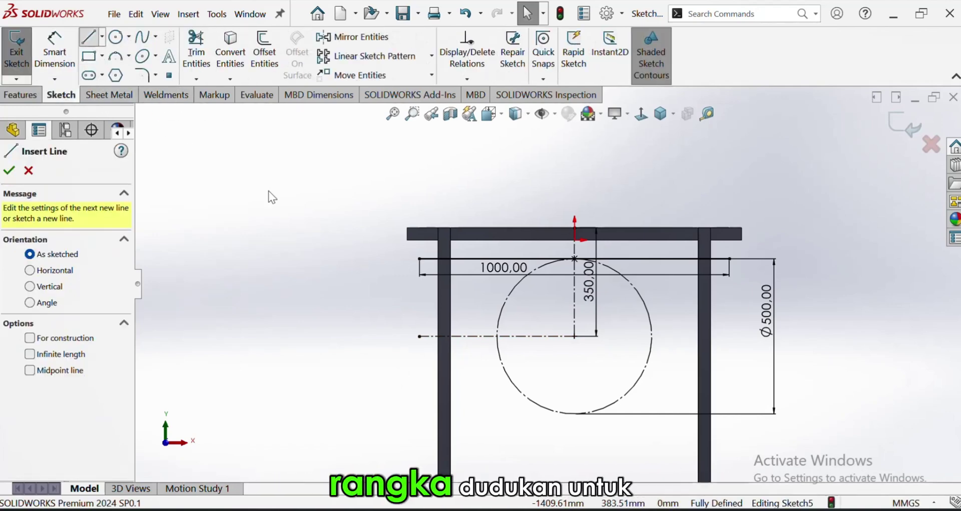
pyautogui.click(438, 346)
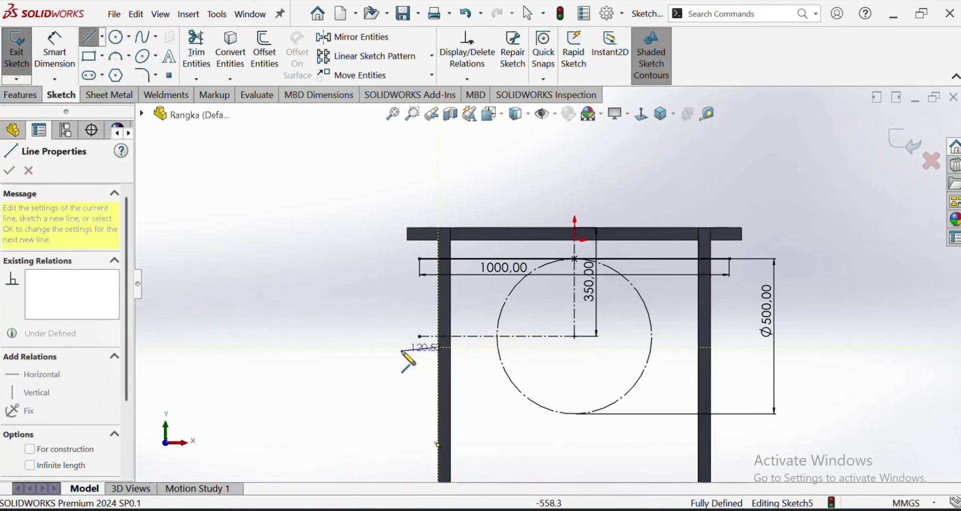
pyautogui.scroll(4, 405, 416)
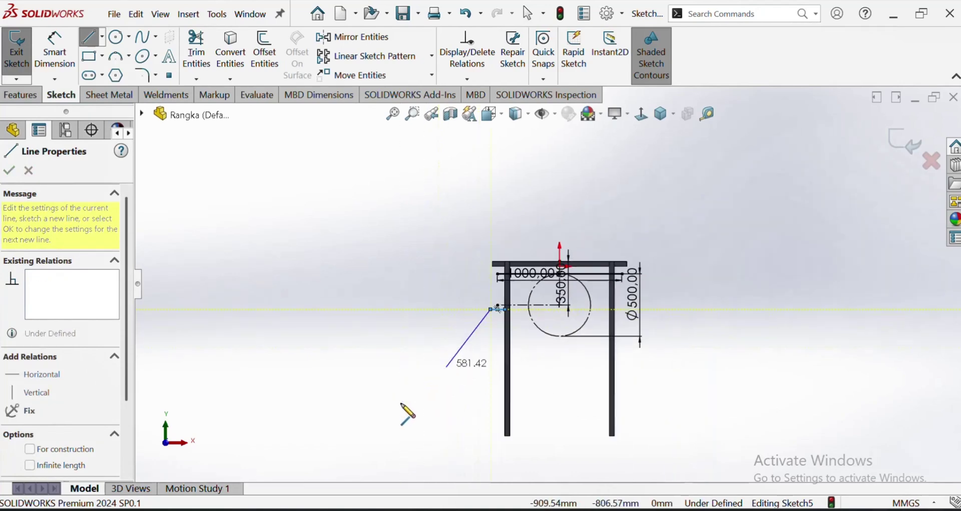
pyautogui.click(491, 436)
pyautogui.press('Escape')
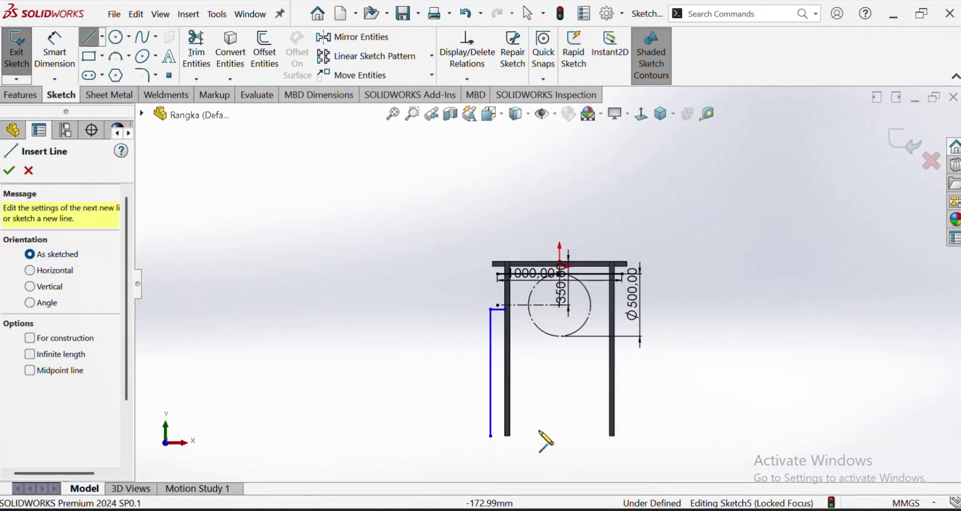
pyautogui.scroll(-3, 533, 391)
pyautogui.press('Escape')
# Dimension the short horizontal line 20 mm below the horizontal centerline.
pyautogui.scroll(-4, 490, 265)
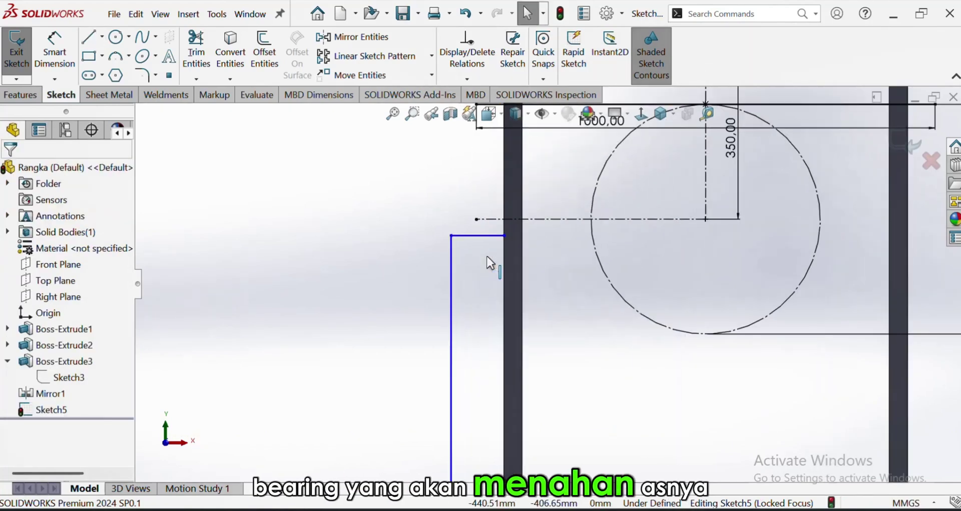
pyautogui.click(55, 50)
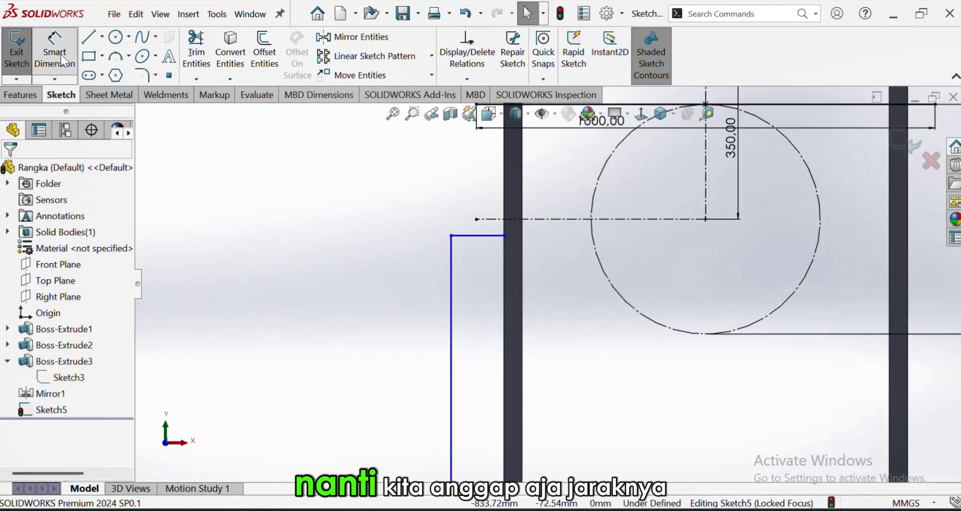
pyautogui.click(491, 235)
pyautogui.click(497, 219)
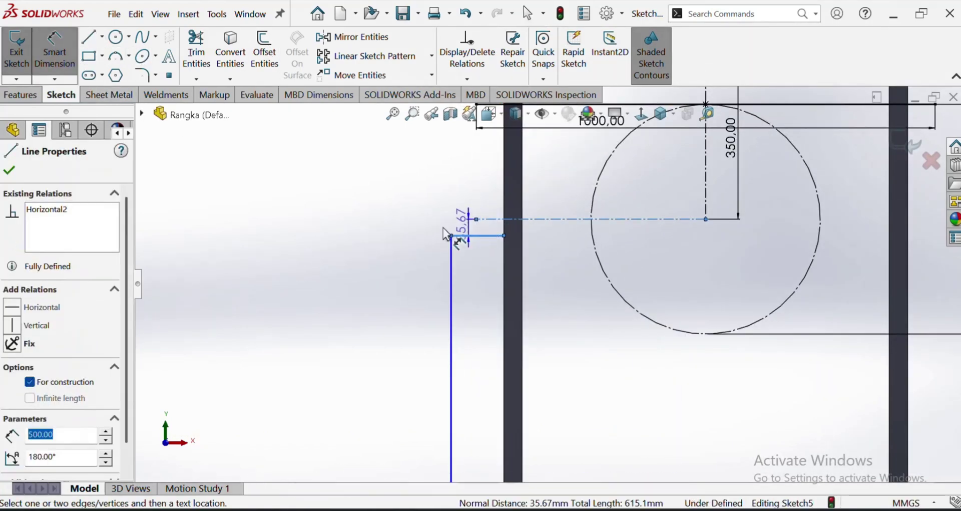
pyautogui.click(408, 229)
pyautogui.write('20')
pyautogui.press('Return')
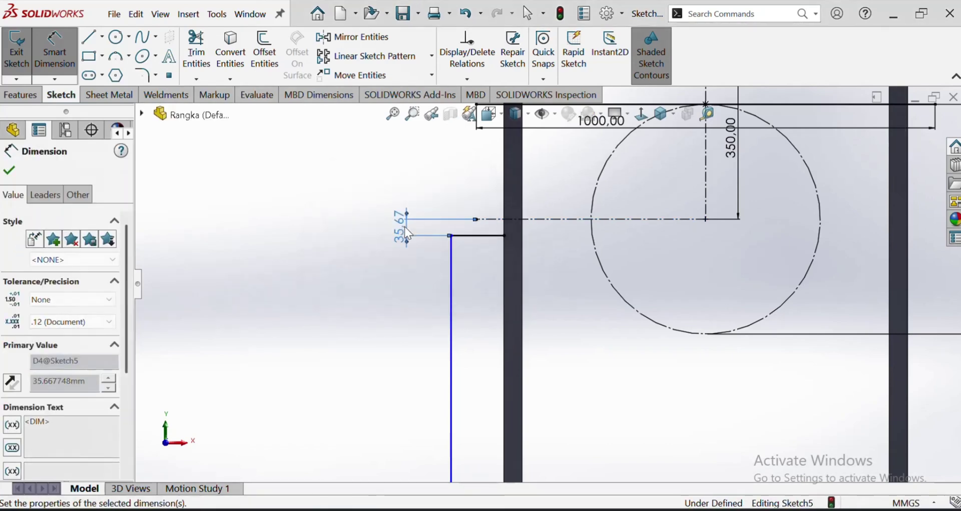
pyautogui.scroll(2, 496, 209)
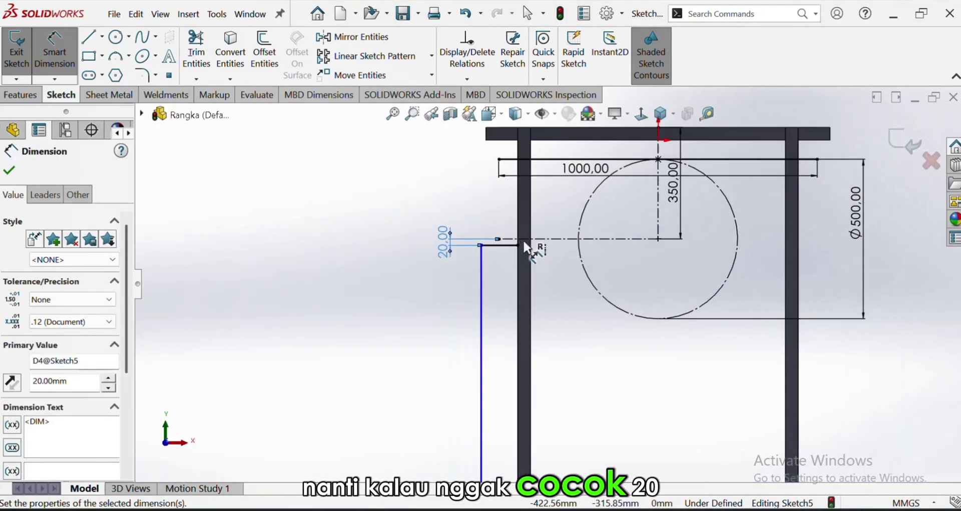
pyautogui.scroll(-2, 524, 239)
pyautogui.scroll(3, 528, 285)
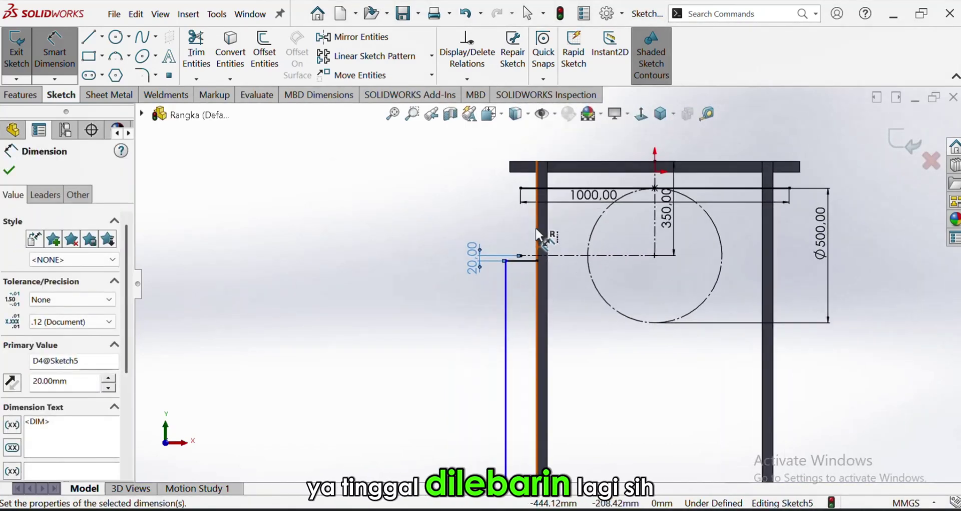
pyautogui.scroll(-3, 530, 252)
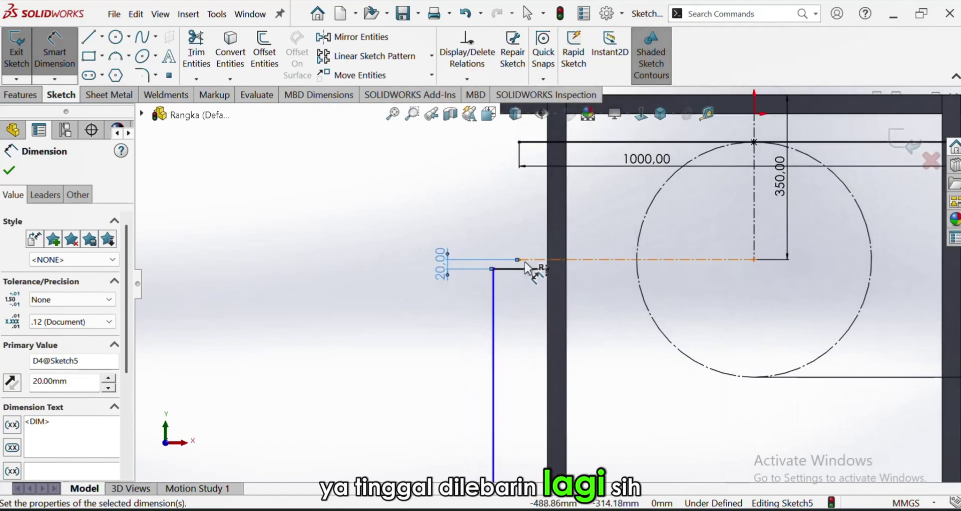
pyautogui.click(496, 298)
pyautogui.scroll(2, 513, 253)
pyautogui.press('Escape')
pyautogui.press('Escape')
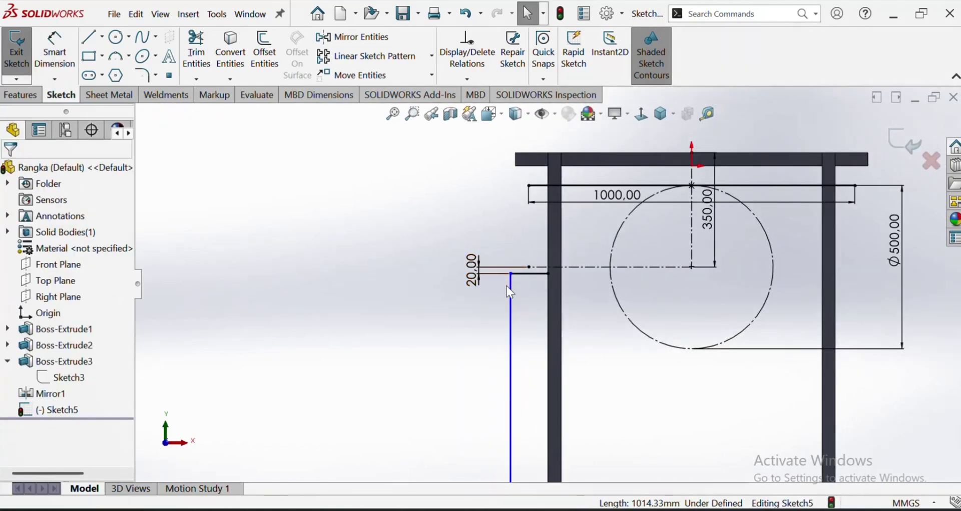
# Make the outer vertical line collinear with the left end edge of the top frame.
pyautogui.click(510, 290)
pyautogui.keyDown('ctrl'); pyautogui.click(516, 163); pyautogui.keyUp('ctrl')
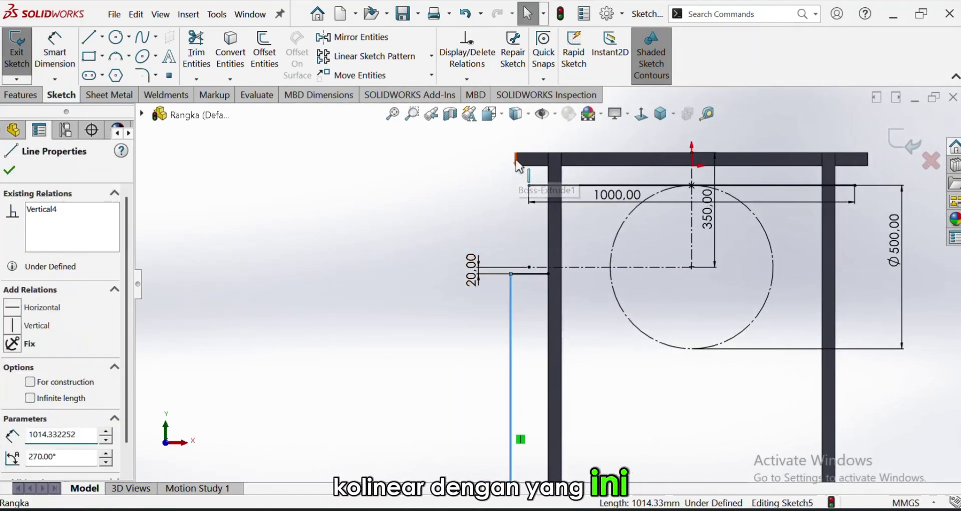
pyautogui.click(14, 368)
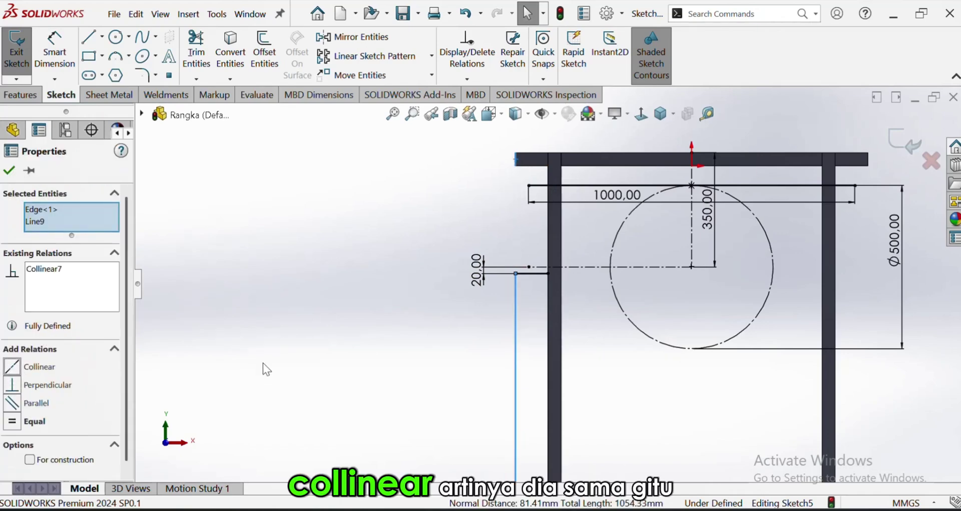
pyautogui.press('Escape')
pyautogui.scroll(3, 520, 311)
pyautogui.scroll(-2, 545, 215)
pyautogui.scroll(3, 579, 359)
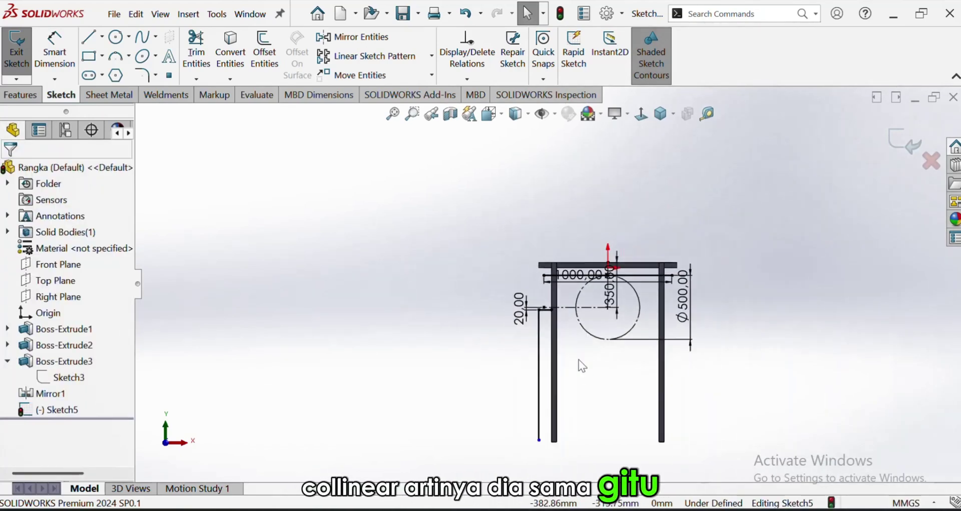
# Offset the L-shaped line chain 40 mm toward the leg, in the reversed direction, capping its ends with lines.
pyautogui.scroll(-2, 536, 381)
pyautogui.click(512, 274)
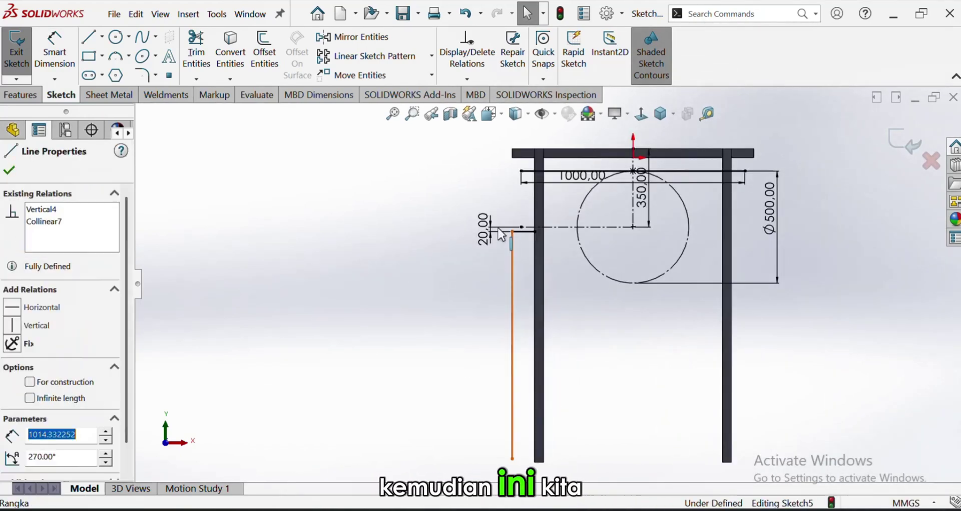
pyautogui.click(264, 52)
pyautogui.scroll(-2, 581, 290)
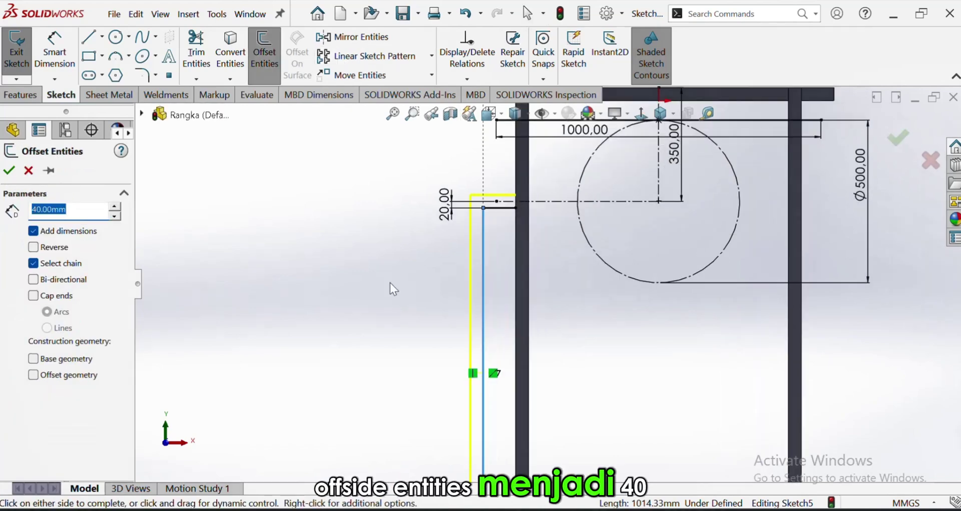
pyautogui.click(61, 246)
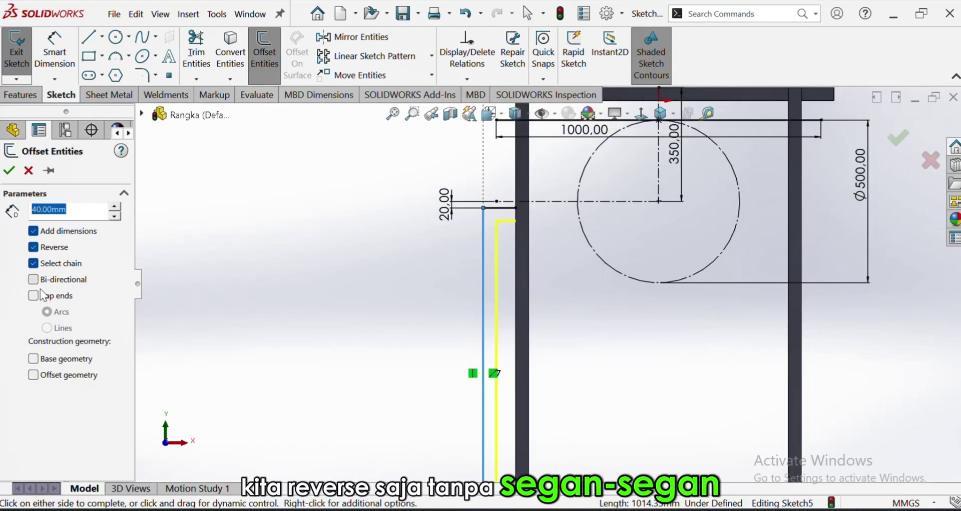
pyautogui.scroll(3, 602, 400)
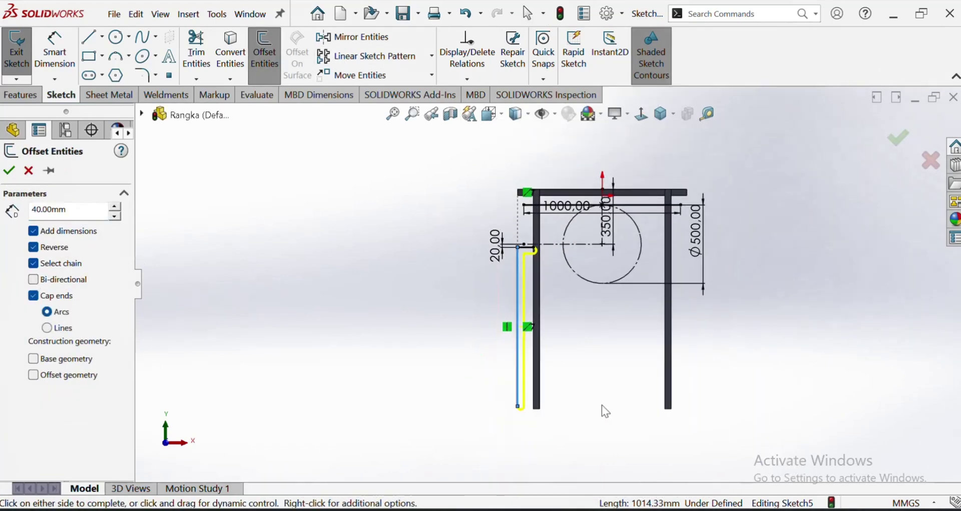
pyautogui.scroll(-3, 601, 407)
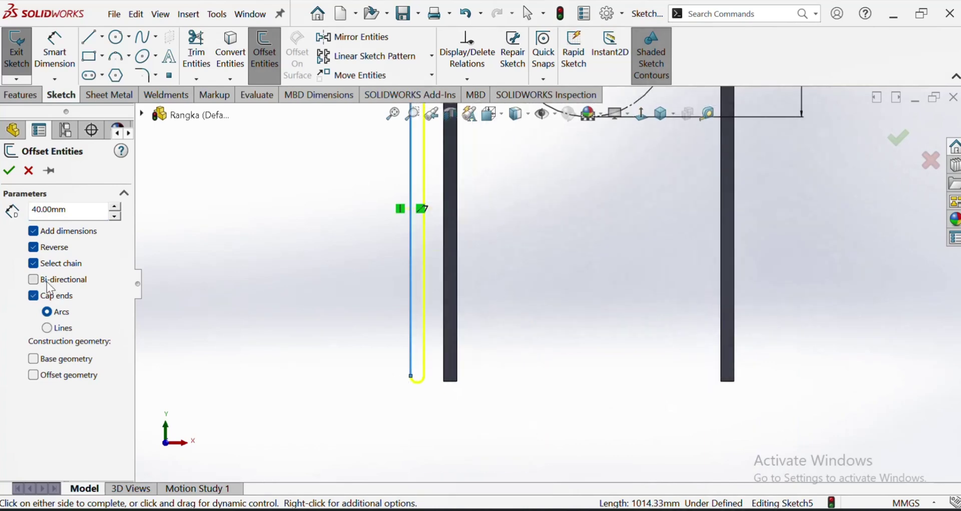
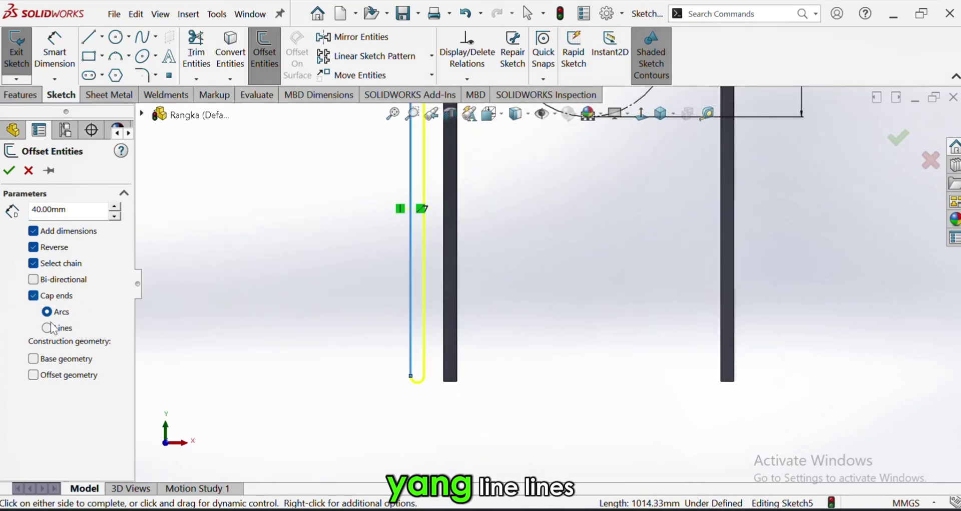
pyautogui.click(9, 171)
# Make the lower end line of the L-shaped profile collinear with the bottom edge of the neighbouring leg.
pyautogui.scroll(-3, 441, 380)
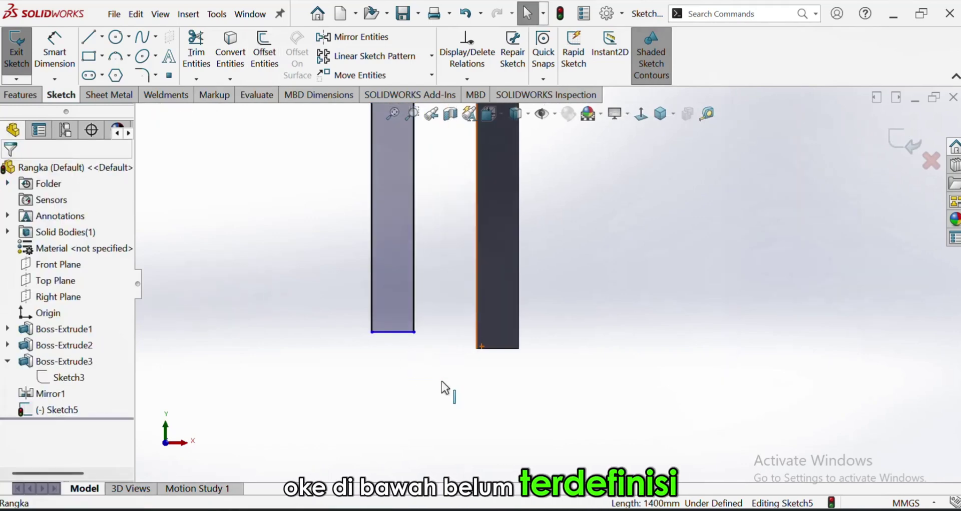
pyautogui.click(399, 333)
pyautogui.keyDown('ctrl'); pyautogui.click(491, 348); pyautogui.keyUp('ctrl')
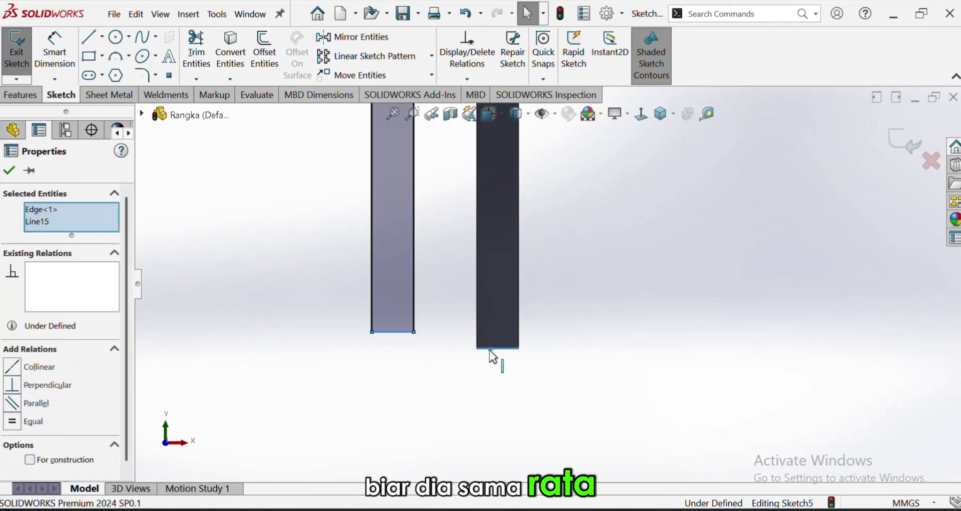
pyautogui.click(11, 372)
pyautogui.click(355, 334)
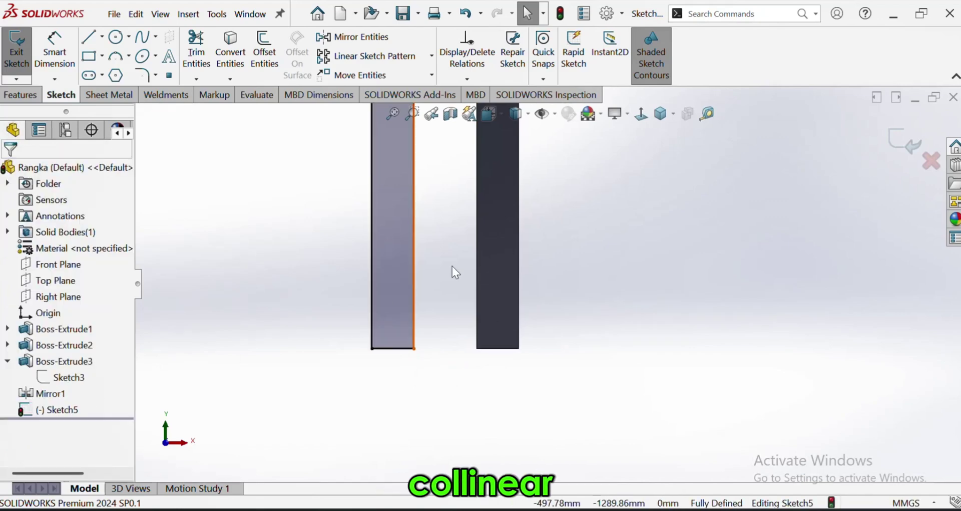
pyautogui.scroll(12, 453, 266)
pyautogui.scroll(-5, 596, 159)
pyautogui.scroll(-3, 485, 261)
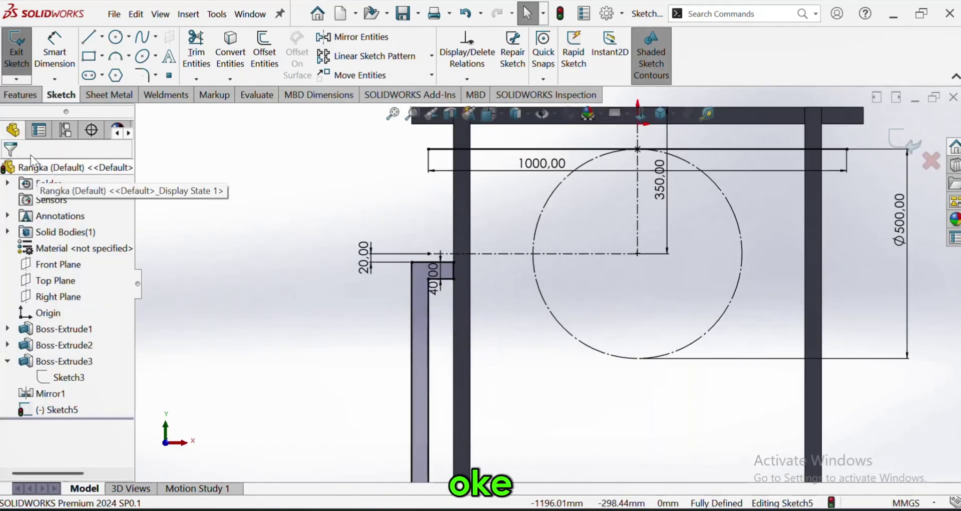
pyautogui.click(24, 95)
pyautogui.click(23, 52)
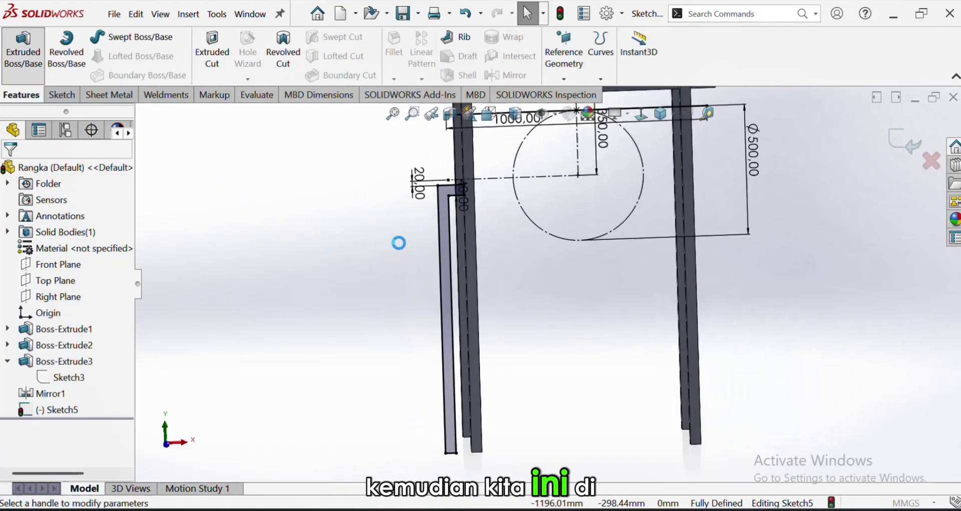
pyautogui.scroll(5, 475, 223)
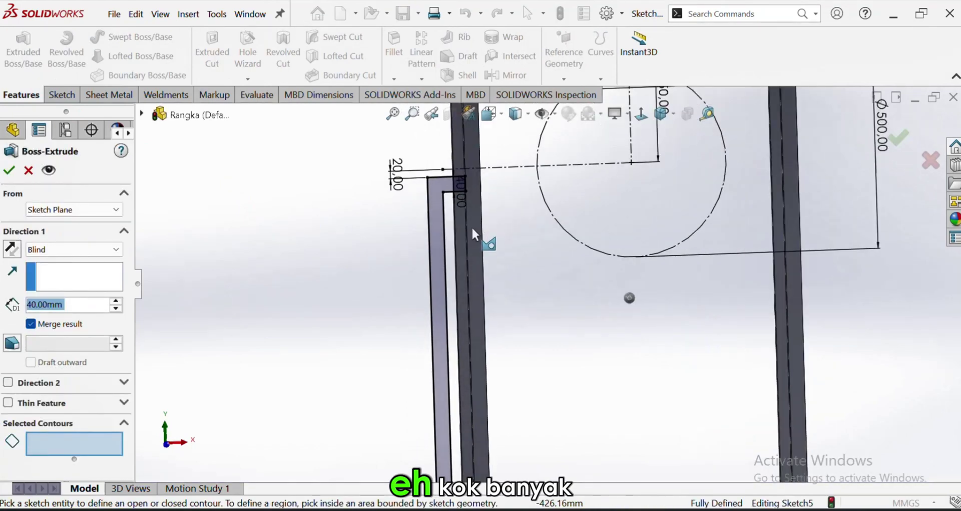
pyautogui.scroll(-2, 525, 194)
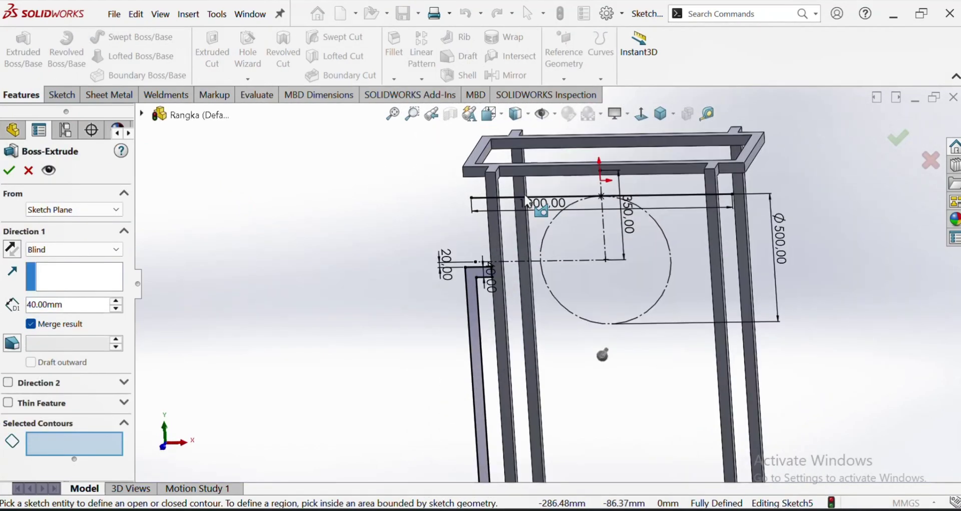
pyautogui.scroll(-2, 565, 181)
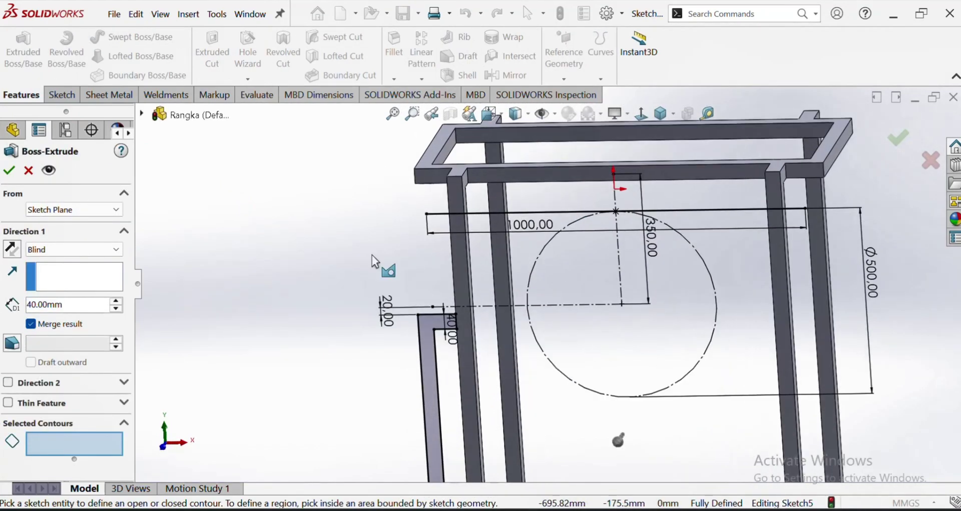
pyautogui.click(27, 172)
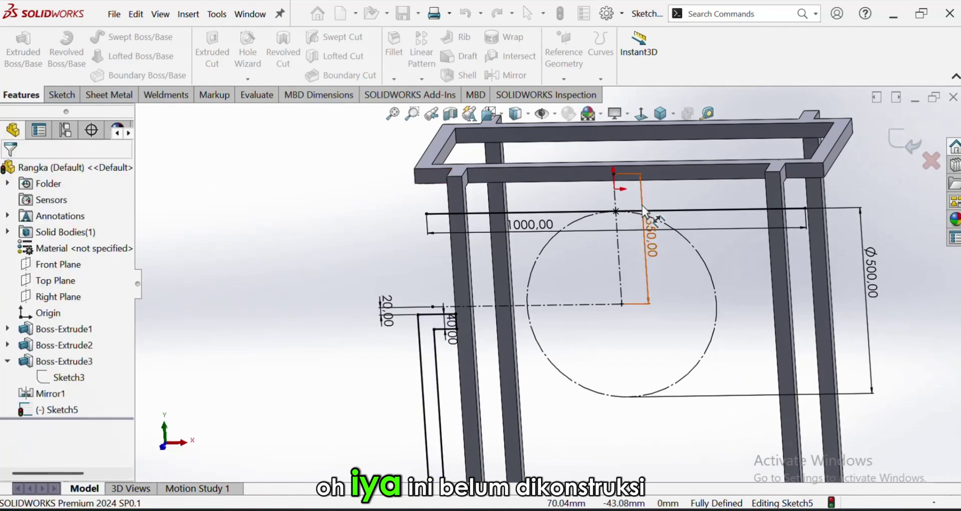
# Convert the 1000 mm line to construction geometry and extrude the L-shaped profile 40 mm blind in the reversed direction, with merged result.
pyautogui.click(549, 211)
pyautogui.click(232, 290)
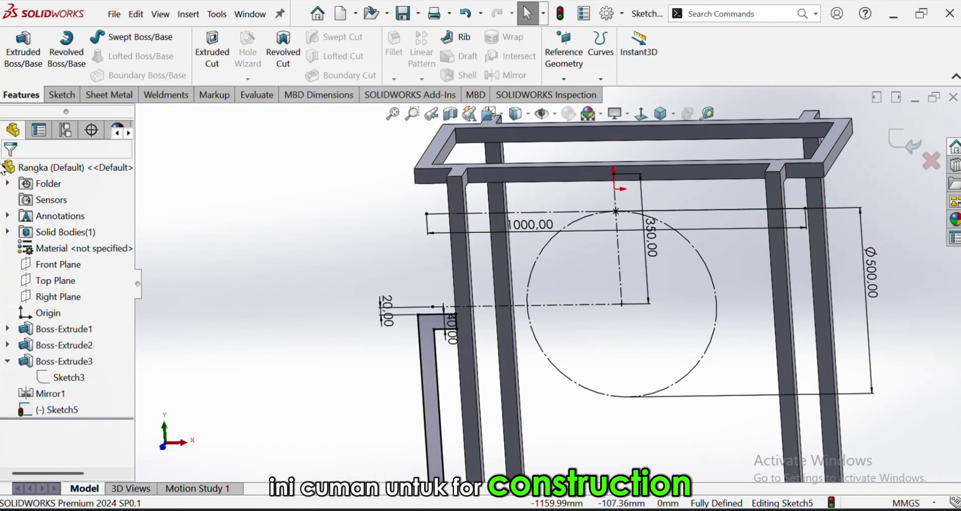
pyautogui.click(23, 50)
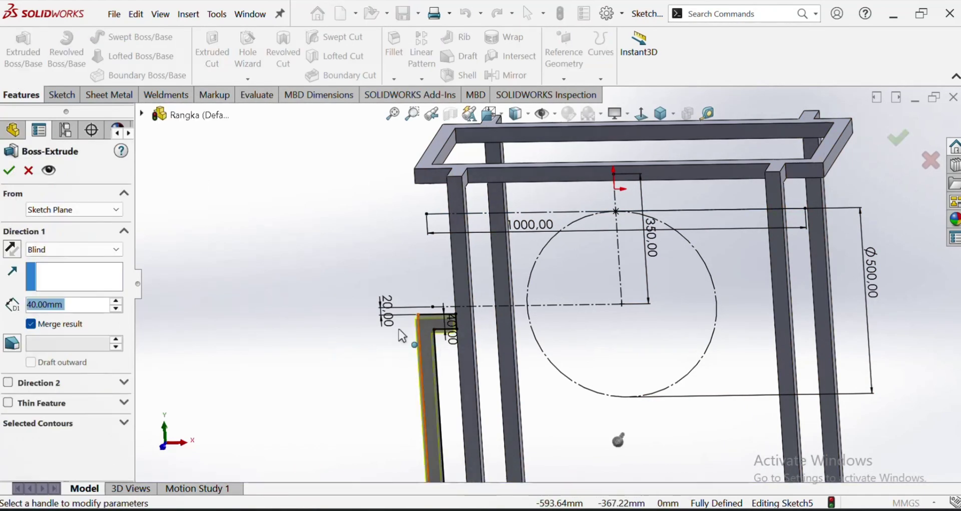
pyautogui.click(12, 249)
pyautogui.moveTo(389, 352); pyautogui.dragTo(389, 426, button='middle')
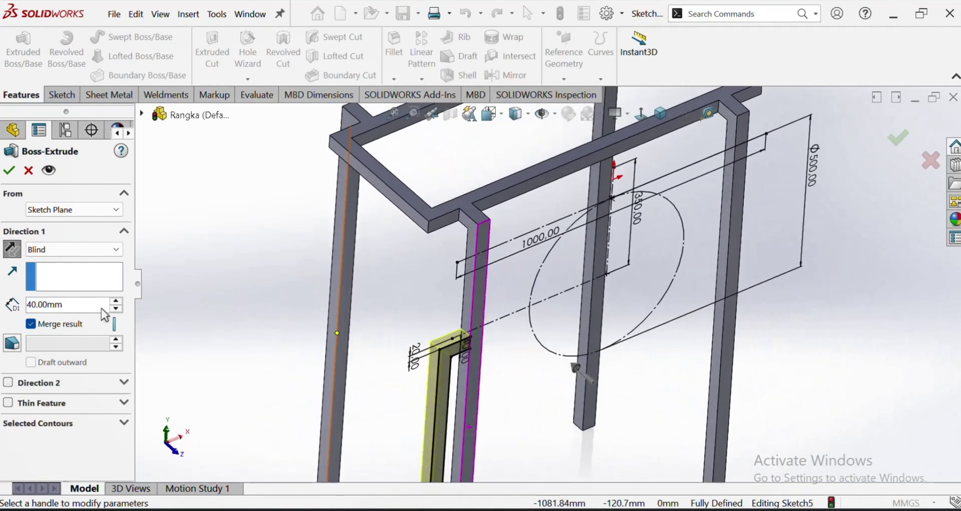
pyautogui.click(9, 170)
pyautogui.press('f')
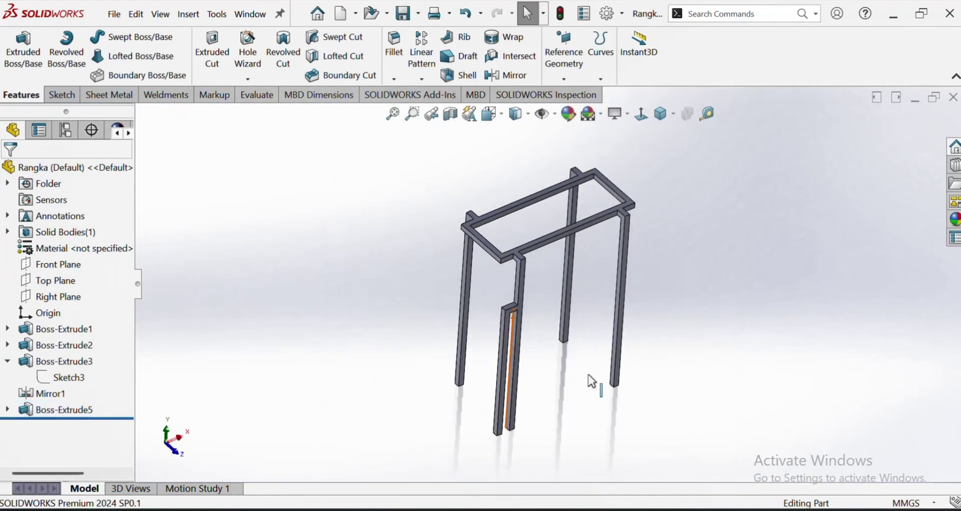
# Mirror the L-shaped side support extrusion about the Front Plane onto the opposite leg.
pyautogui.moveTo(587, 375); pyautogui.dragTo(470, 370, button='middle')
pyautogui.scroll(-3, 390, 368)
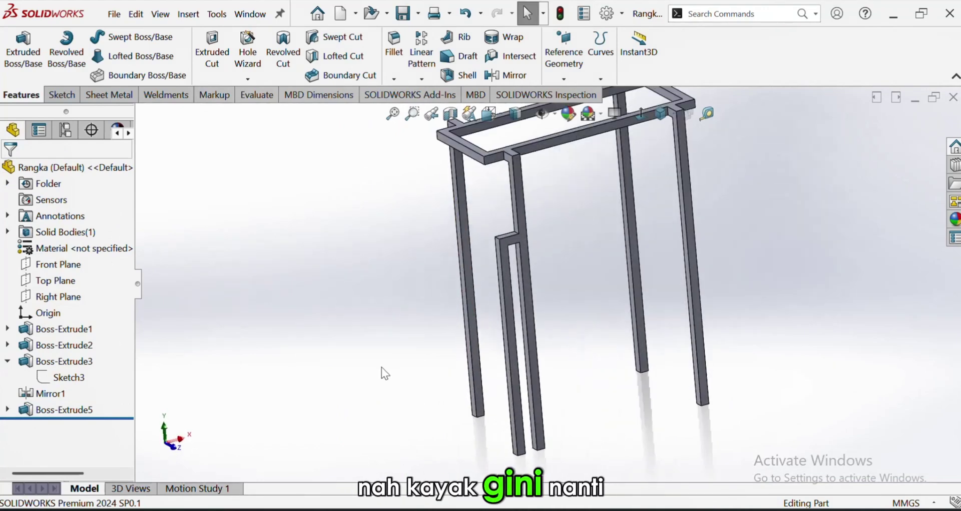
pyautogui.moveTo(521, 297); pyautogui.dragTo(508, 276, button='middle')
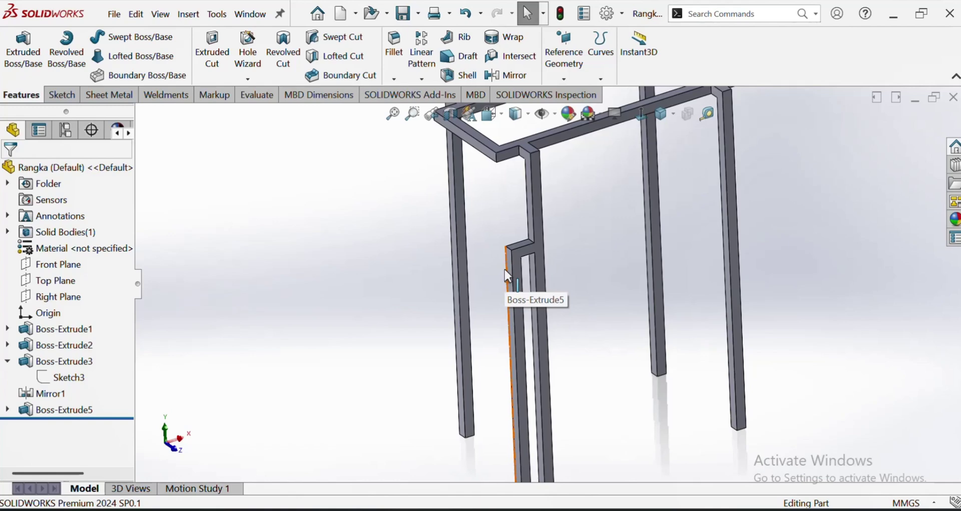
pyautogui.scroll(4, 402, 201)
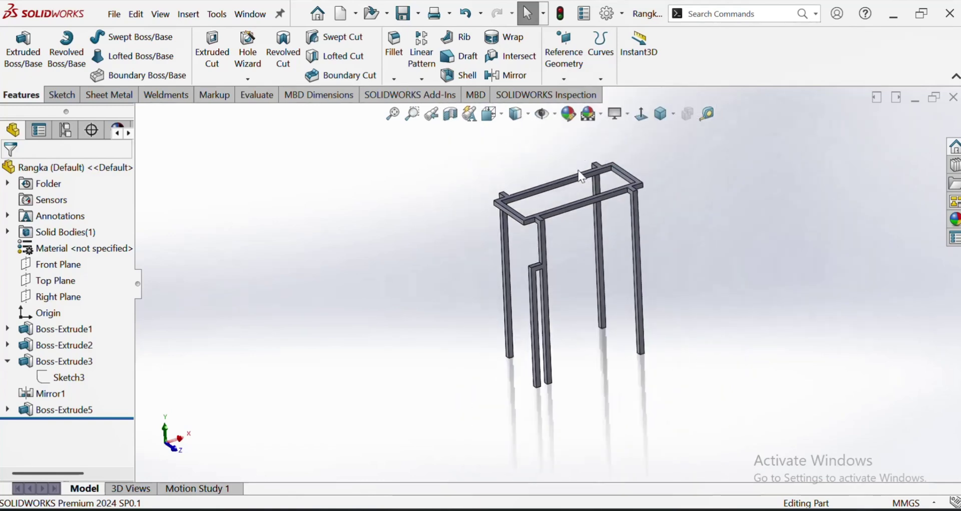
pyautogui.scroll(-3, 619, 239)
pyautogui.moveTo(478, 320); pyautogui.dragTo(539, 167, button='middle')
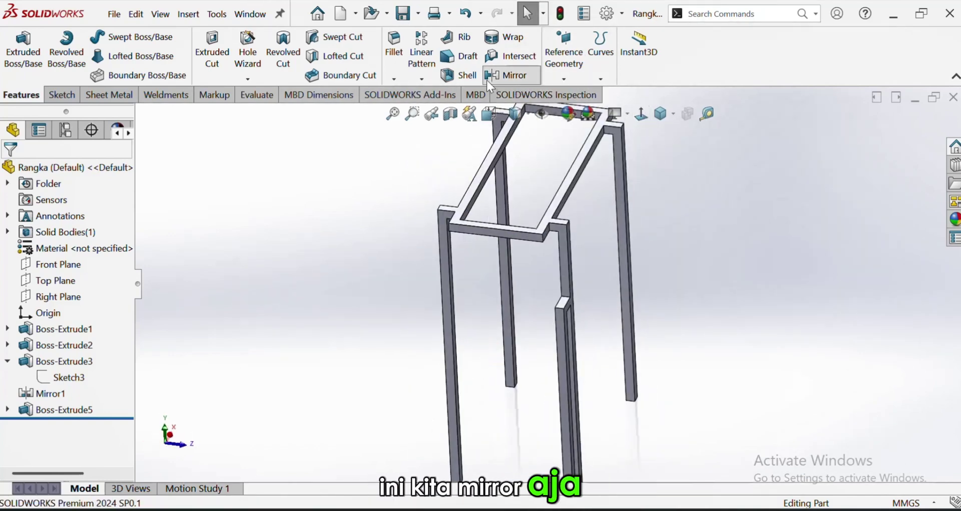
pyautogui.click(500, 75)
pyautogui.click(142, 114)
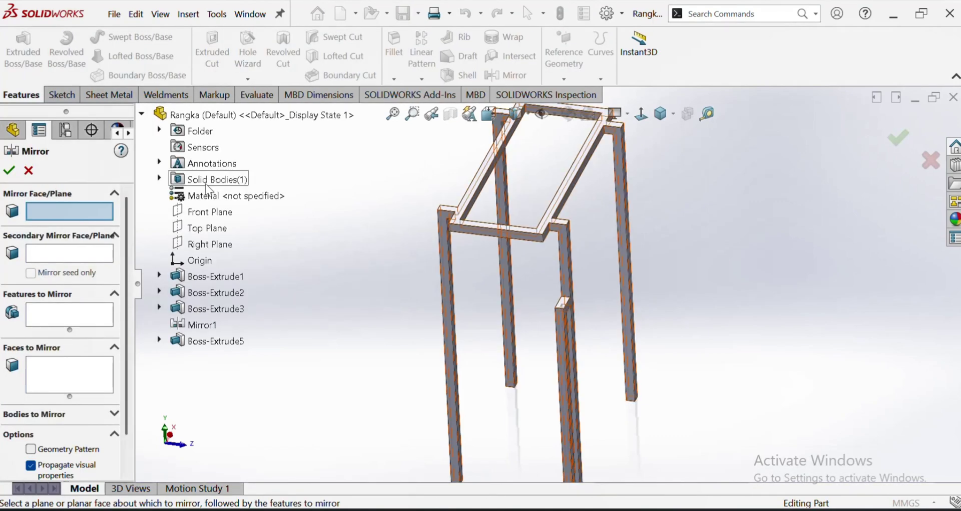
pyautogui.click(199, 212)
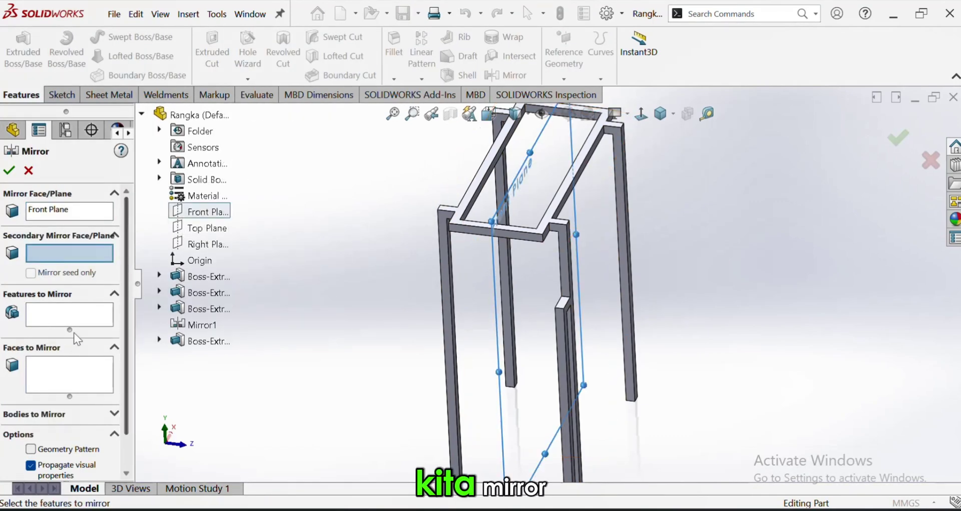
pyautogui.click(66, 315)
pyautogui.click(209, 341)
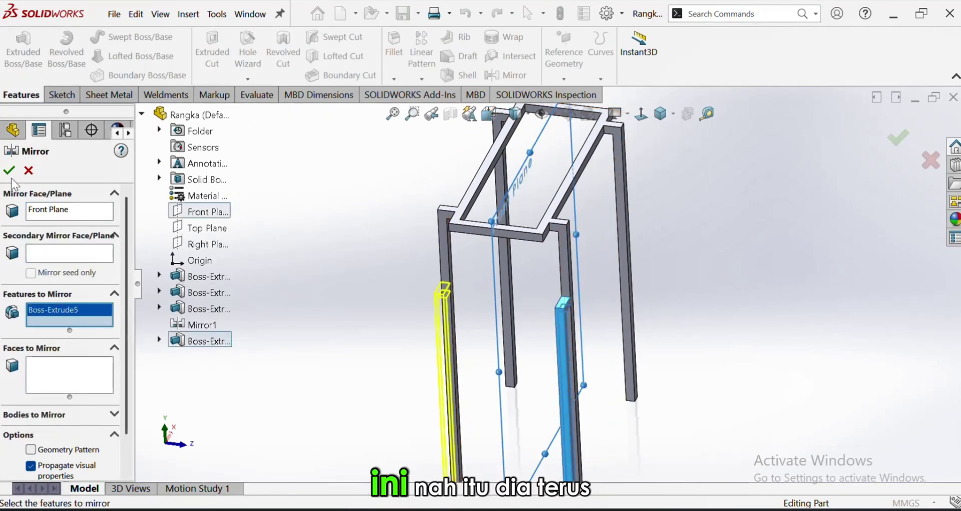
pyautogui.click(358, 305)
# Examine the two L-shaped supports and their spacing from the neighbouring legs.
pyautogui.scroll(4, 591, 318)
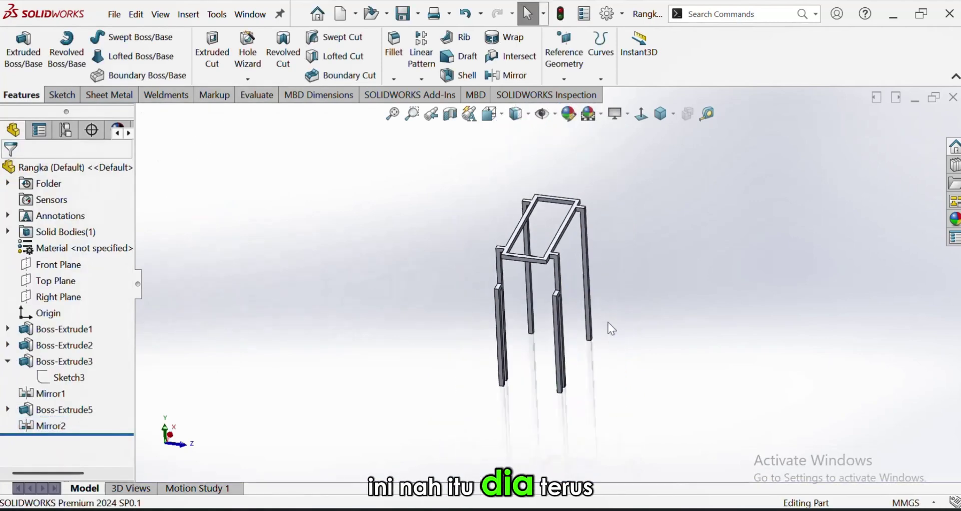
pyautogui.moveTo(608, 323); pyautogui.dragTo(547, 211, button='middle')
pyautogui.scroll(-2, 567, 331)
pyautogui.click(447, 275)
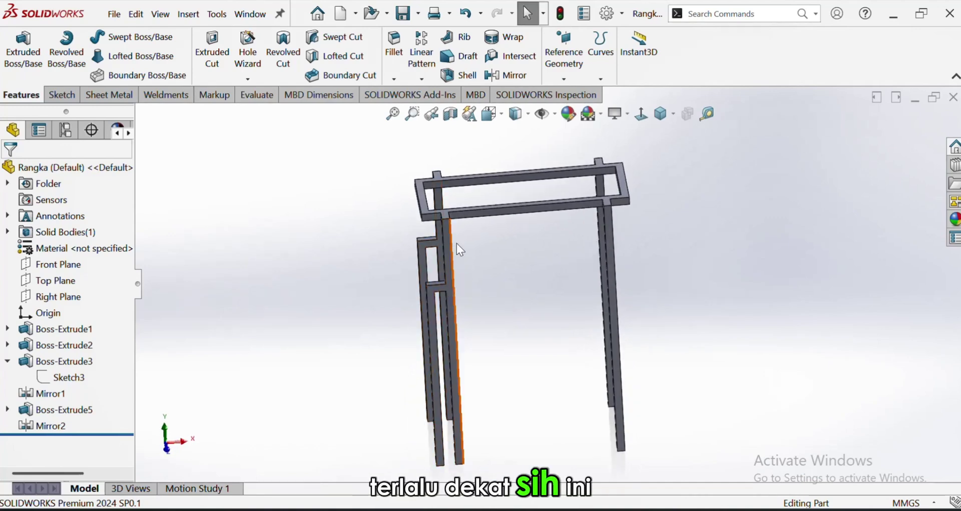
pyautogui.moveTo(457, 244); pyautogui.dragTo(487, 234, button='middle')
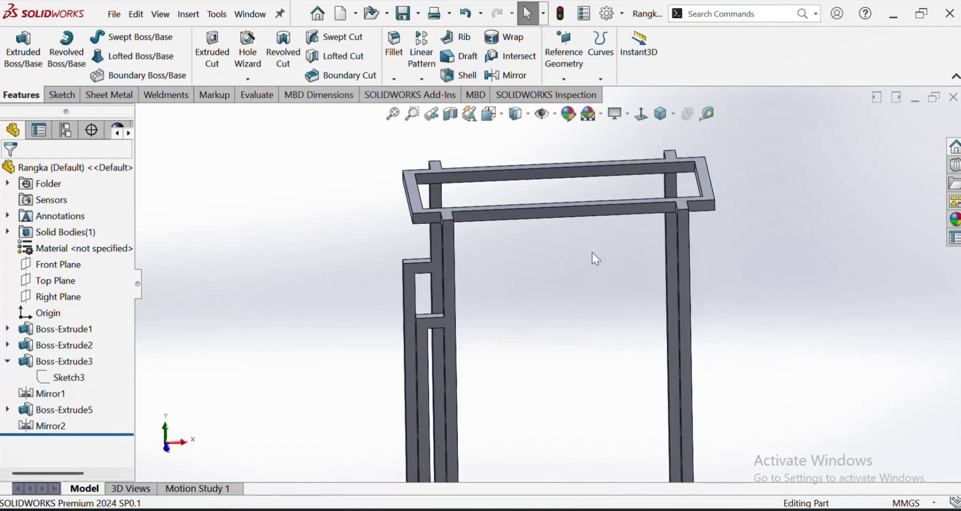
pyautogui.moveTo(592, 252); pyautogui.dragTo(600, 322, button='middle')
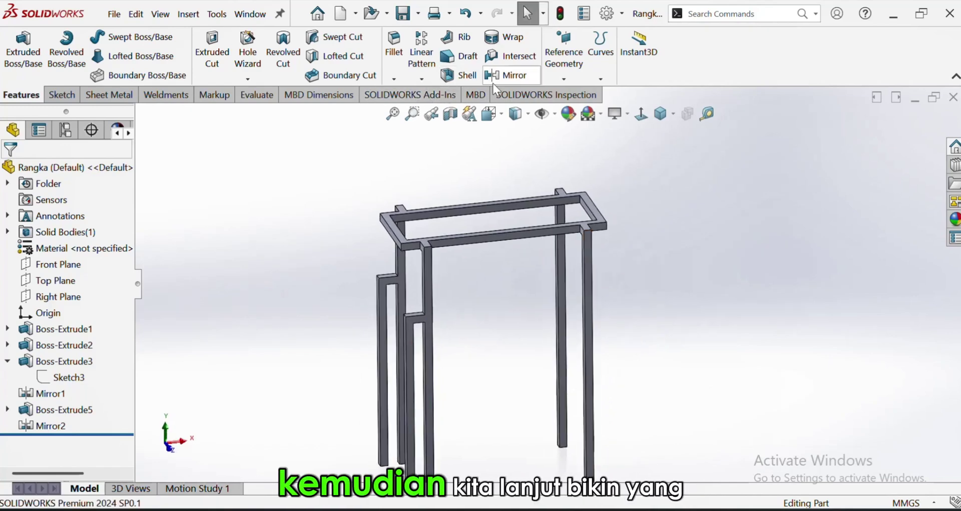
pyautogui.scroll(2, 574, 317)
# Start a sketch on the front face of the leg without a side support, and check the base layout in the Paint drawing.
pyautogui.scroll(-5, 593, 373)
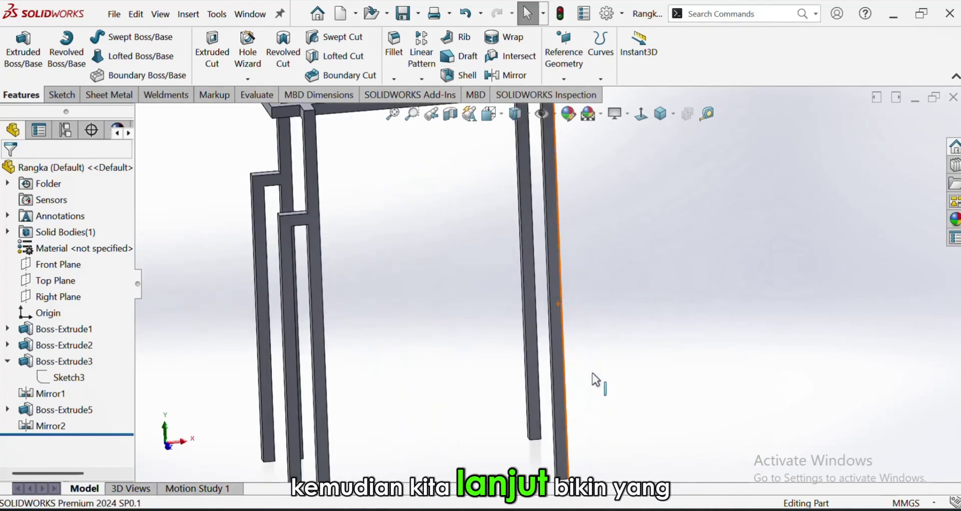
pyautogui.click(558, 376)
pyautogui.click(605, 346)
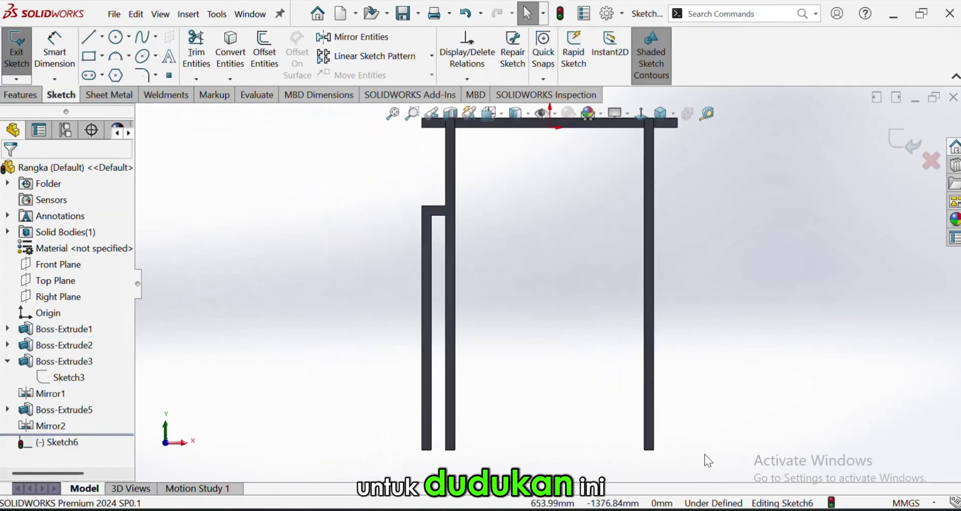
pyautogui.click(643, 509)
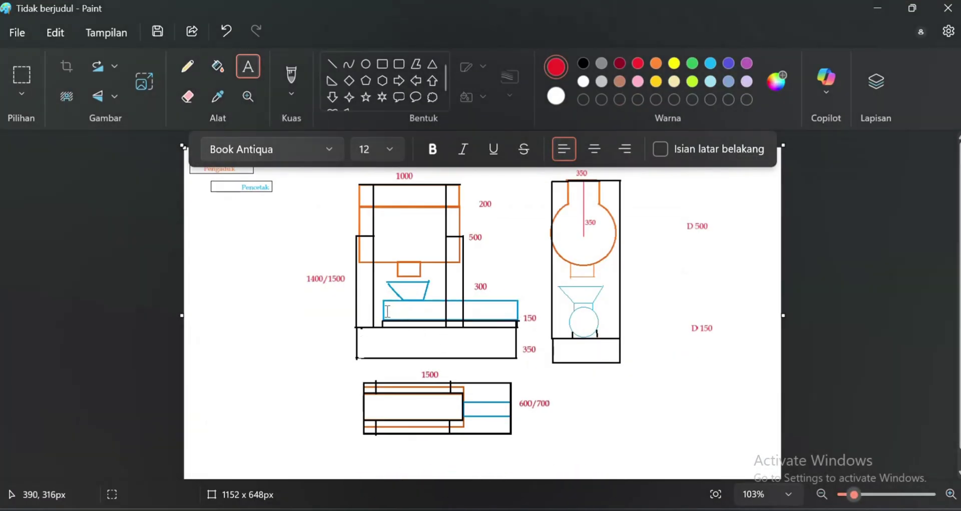
pyautogui.click(881, 10)
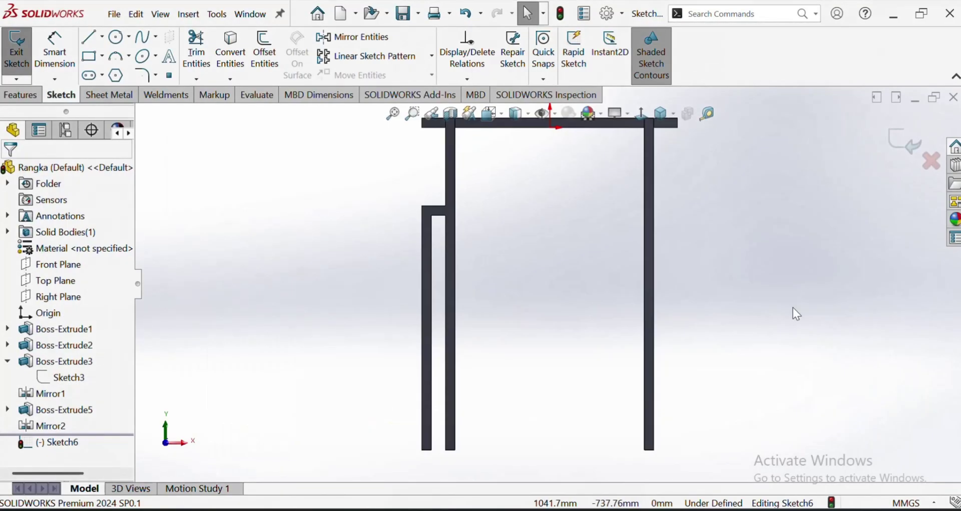
pyautogui.scroll(2, 768, 330)
pyautogui.scroll(-2, 766, 330)
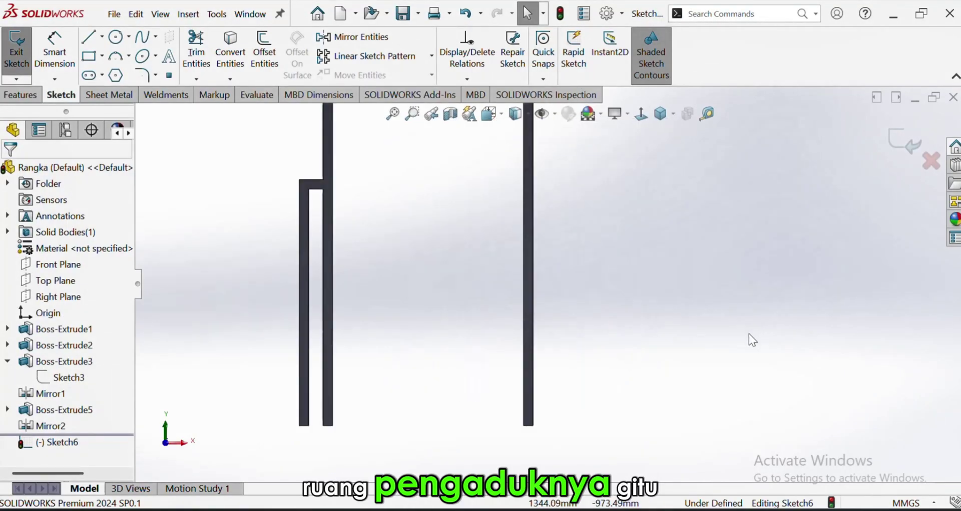
# Sketch three connected lines forming a box about 771 mm wide and 458 mm high, outward from the leg and level with its bottom.
pyautogui.click(92, 43)
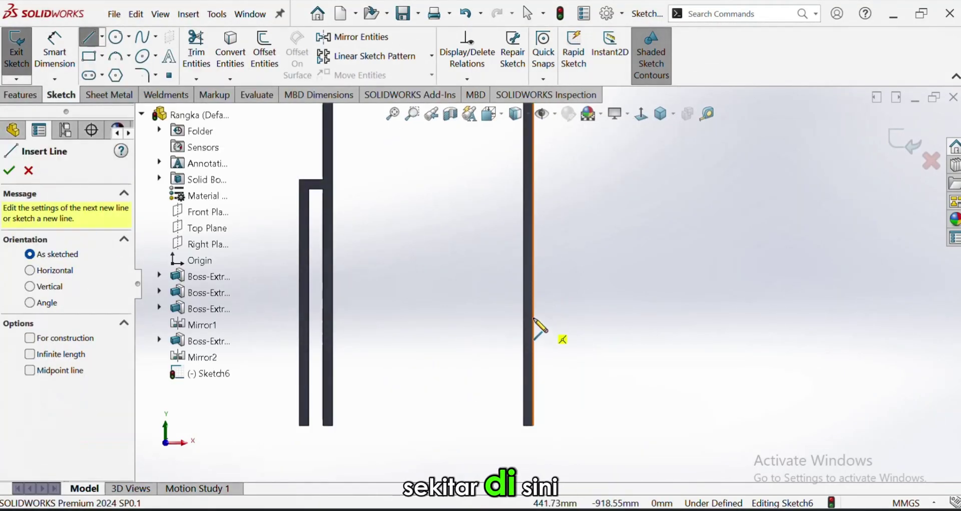
pyautogui.click(534, 316)
pyautogui.click(717, 316)
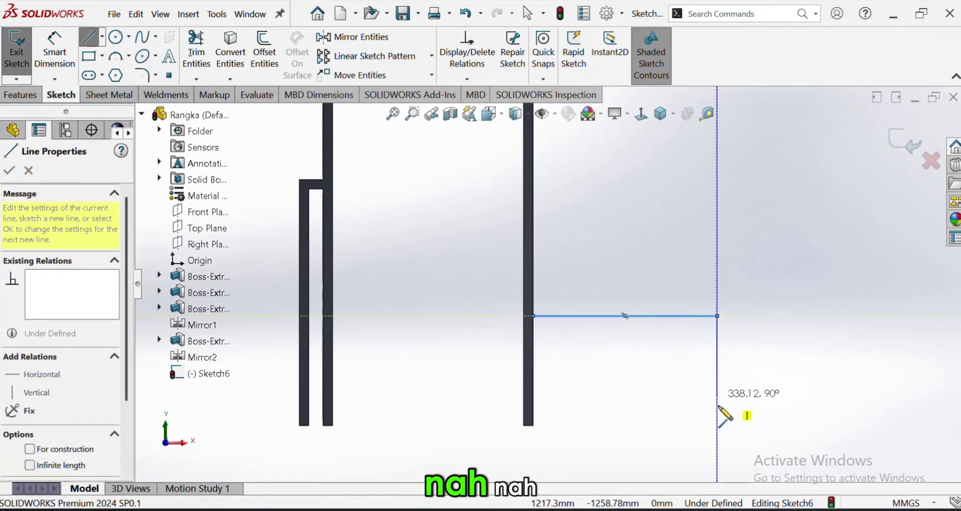
pyautogui.click(717, 425)
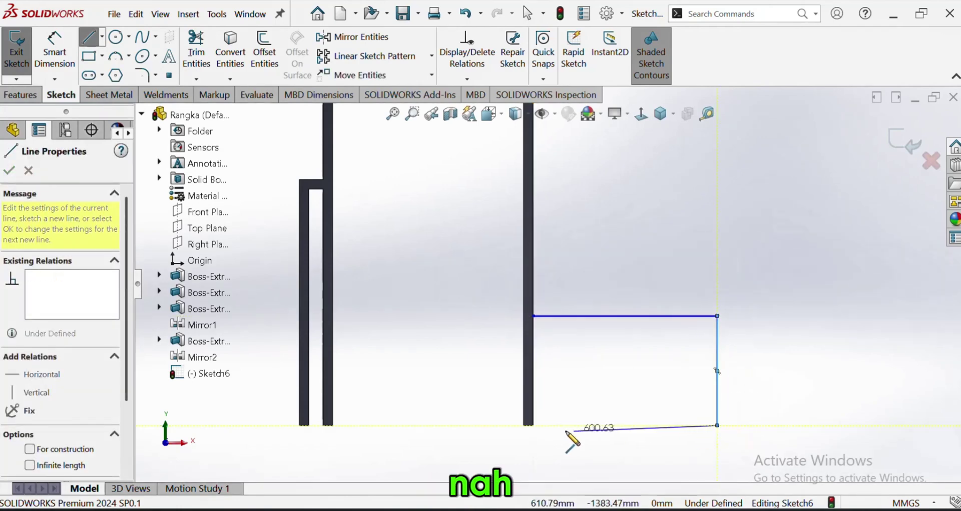
pyautogui.click(533, 425)
pyautogui.press('Escape')
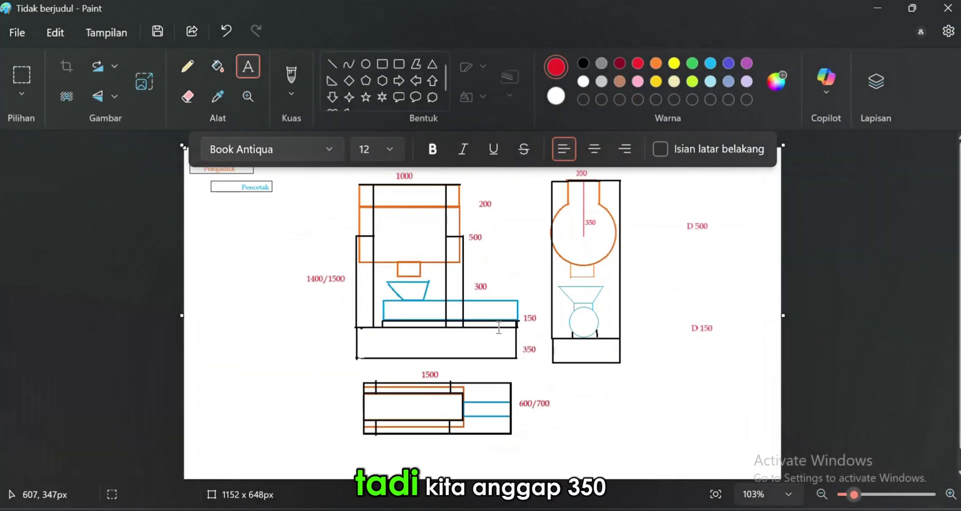
# Return to SOLIDWORKS from the Paint drawing and dimension the outer vertical line at 350 mm.
pyautogui.click(875, 3)
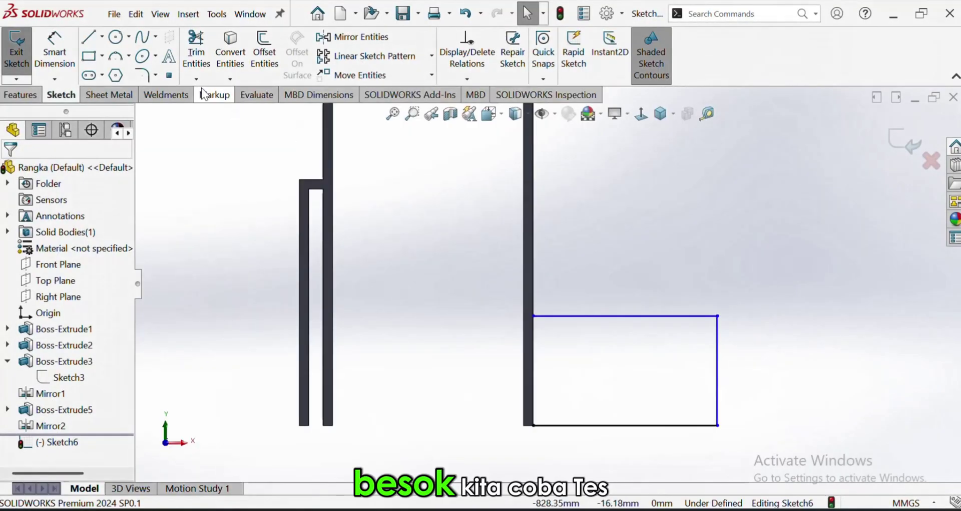
pyautogui.click(54, 50)
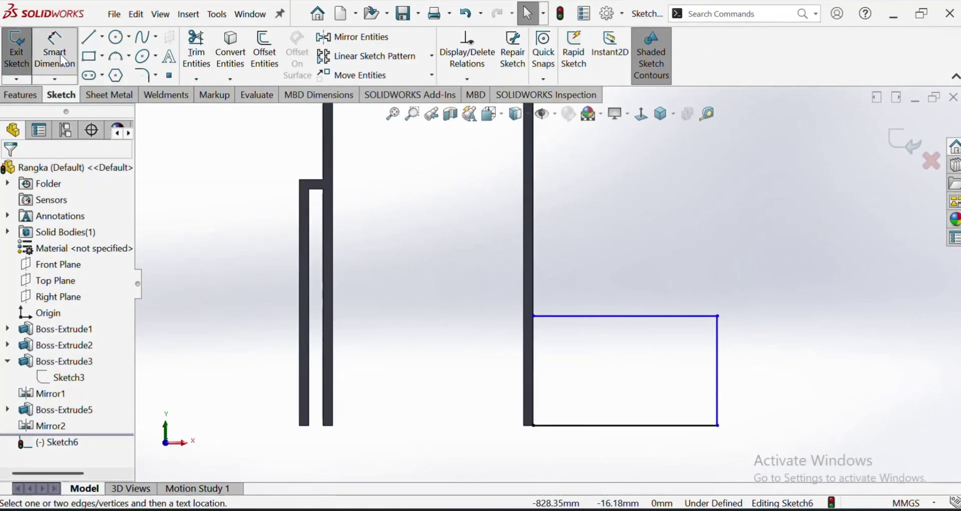
pyautogui.click(719, 389)
pyautogui.click(755, 380)
pyautogui.write('350')
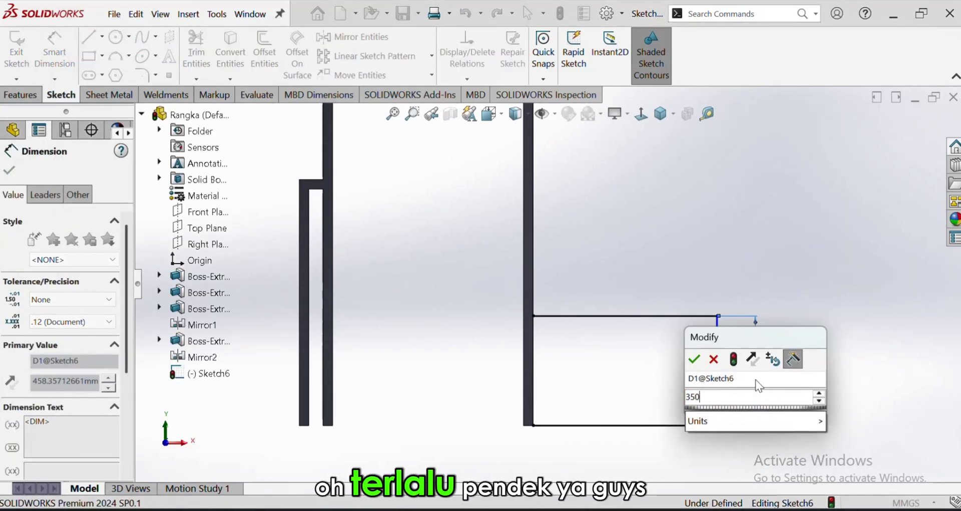
pyautogui.press('Return')
pyautogui.scroll(3, 641, 311)
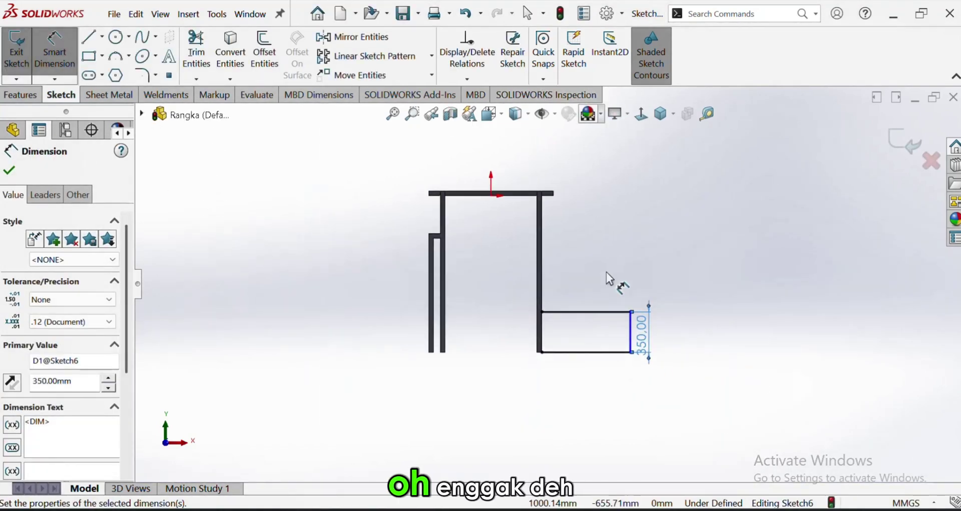
pyautogui.scroll(-2, 605, 276)
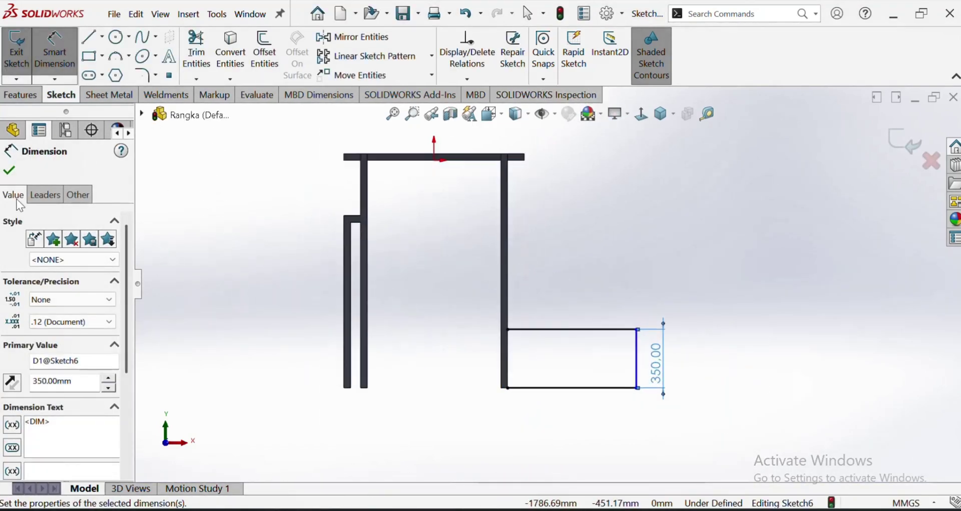
pyautogui.click(10, 170)
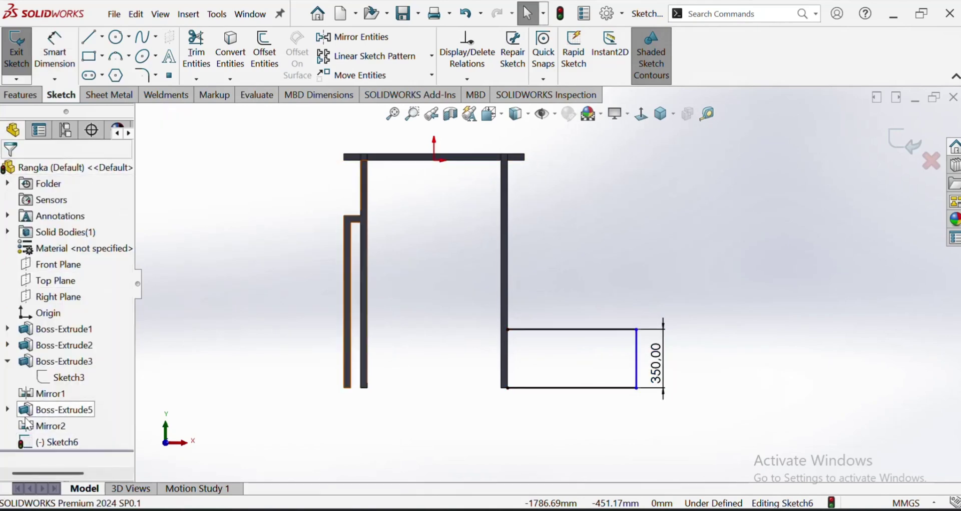
# Show the sketch of the L-shaped support extrusion as a reference.
pyautogui.click(7, 410)
pyautogui.click(66, 425)
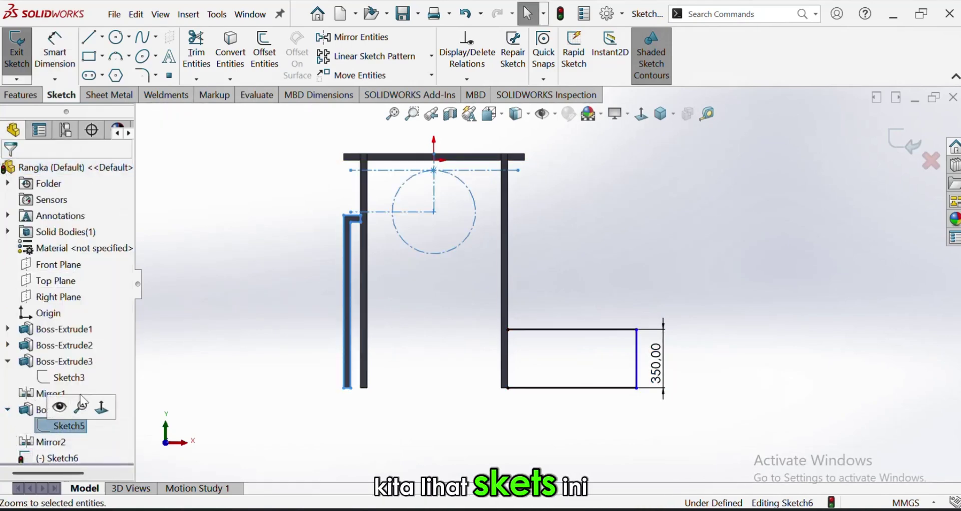
pyautogui.click(59, 408)
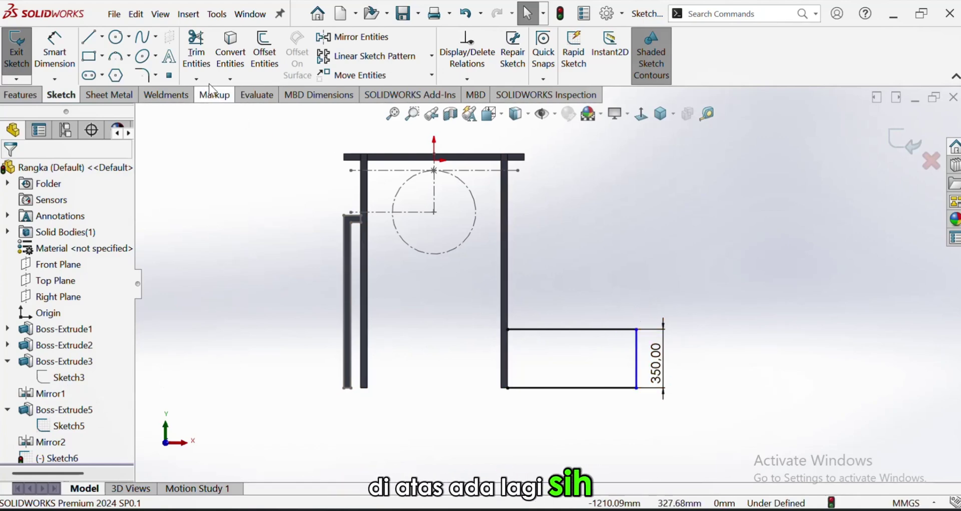
pyautogui.click(102, 36)
pyautogui.click(111, 75)
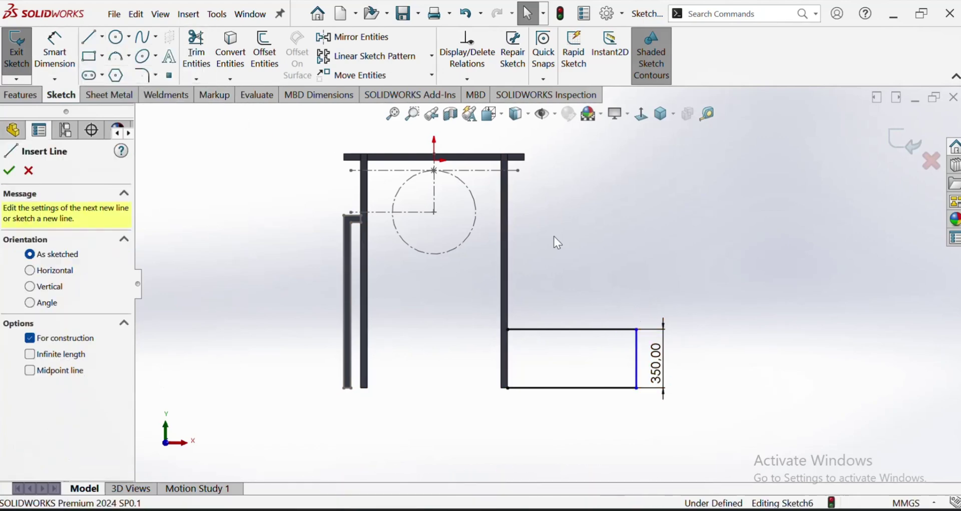
pyautogui.press('Escape')
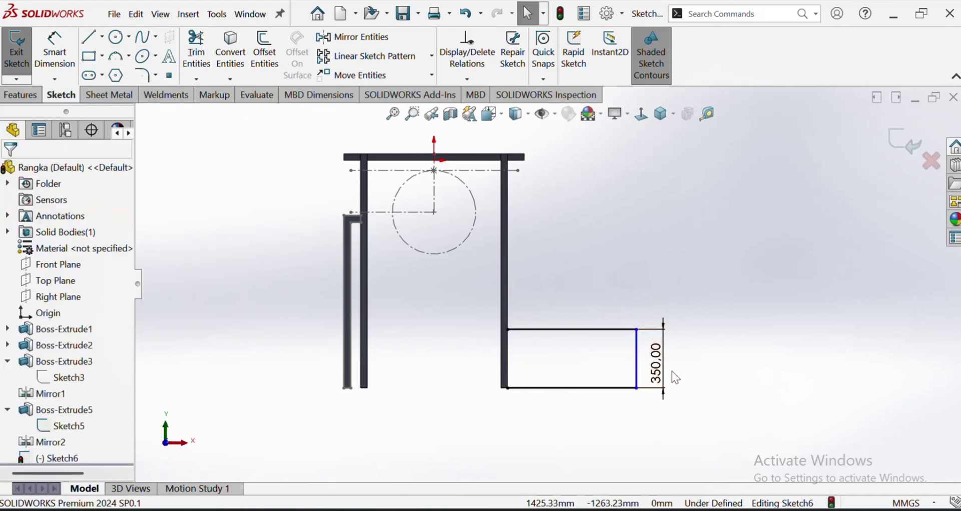
# Check the base length in the Paint drawing, return to the sketch and dimension the bottom horizontal line at 500 mm.
pyautogui.scroll(-1, 671, 371)
pyautogui.click(54, 50)
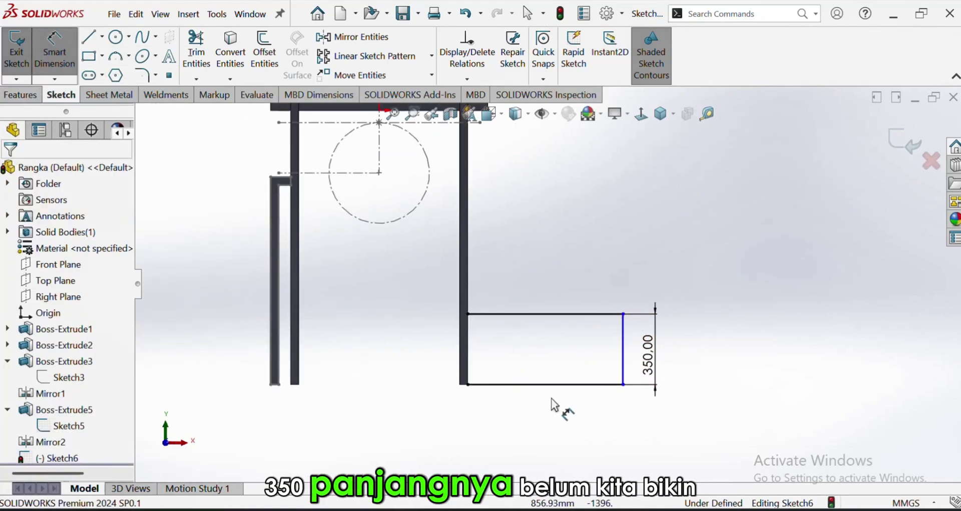
pyautogui.hotkey('alt', 'Tab')
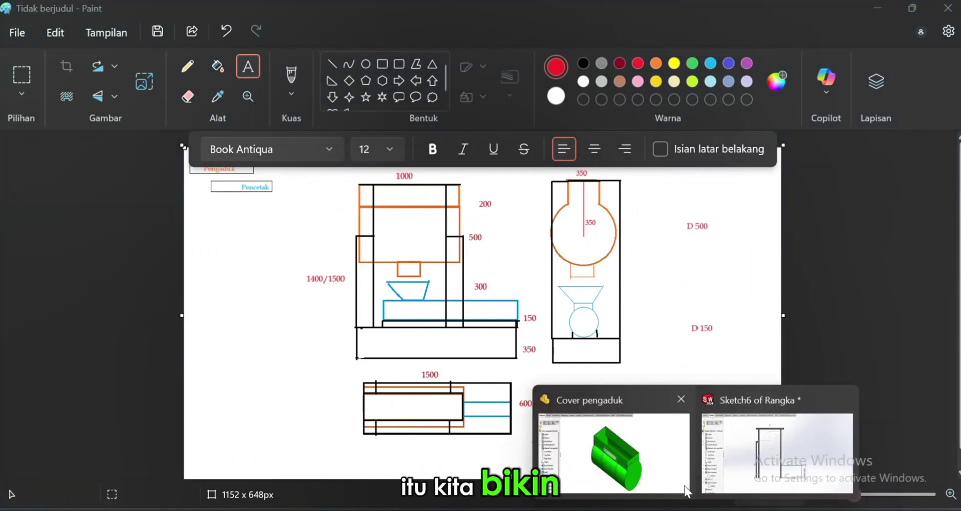
pyautogui.click(707, 461)
pyautogui.click(580, 384)
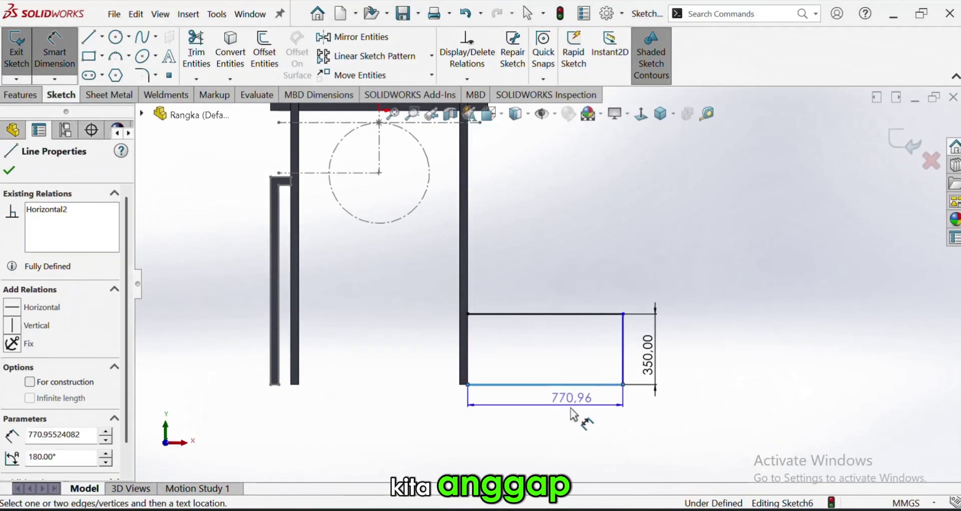
pyautogui.click(573, 421)
pyautogui.write('500')
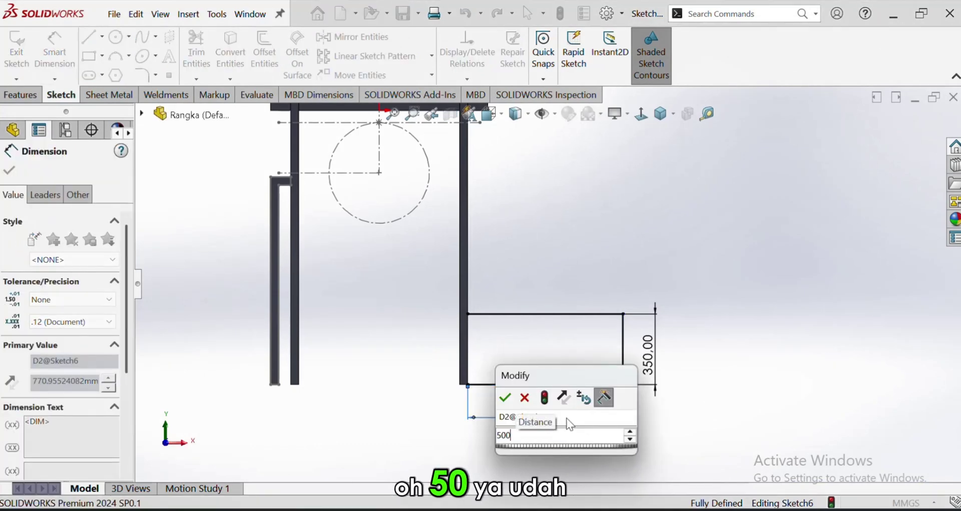
pyautogui.press('Return')
pyautogui.press('Escape')
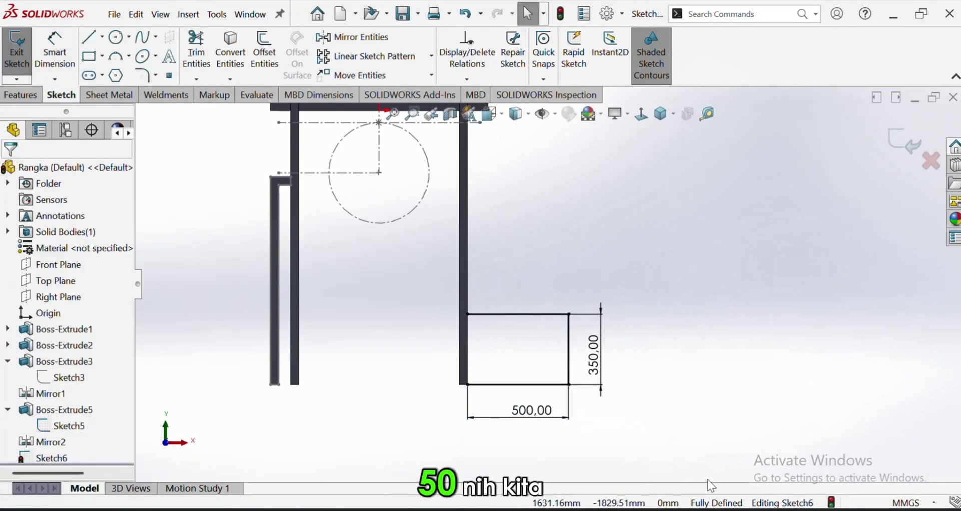
# Check the base dimensions in the Paint drawing, return to SOLIDWORKS and offset the three-line box chain inward by 40 mm with line-capped ends.
pyautogui.click(711, 509)
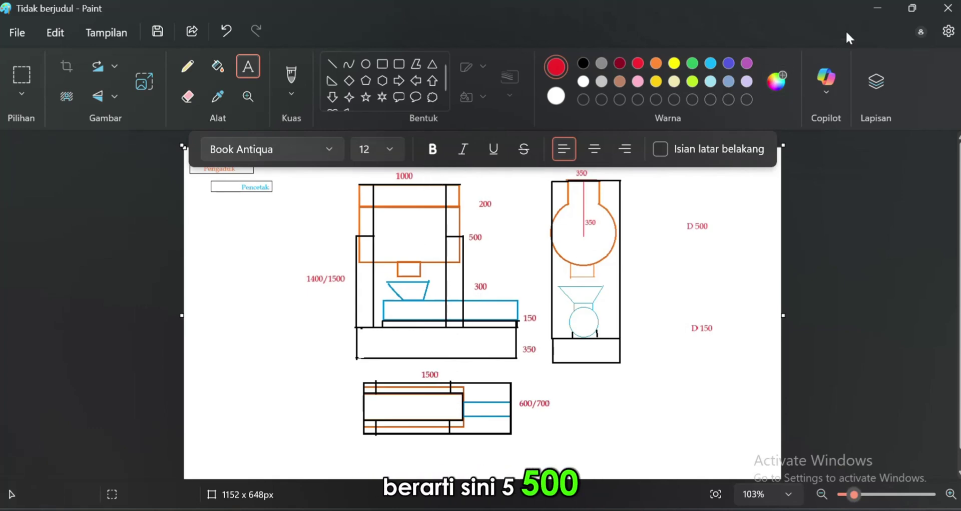
pyautogui.click(886, 10)
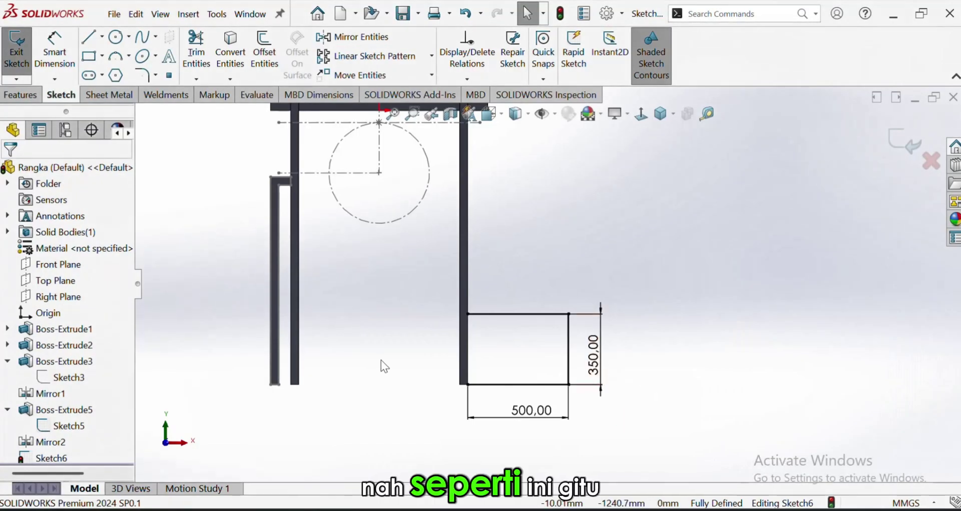
pyautogui.scroll(-1, 530, 260)
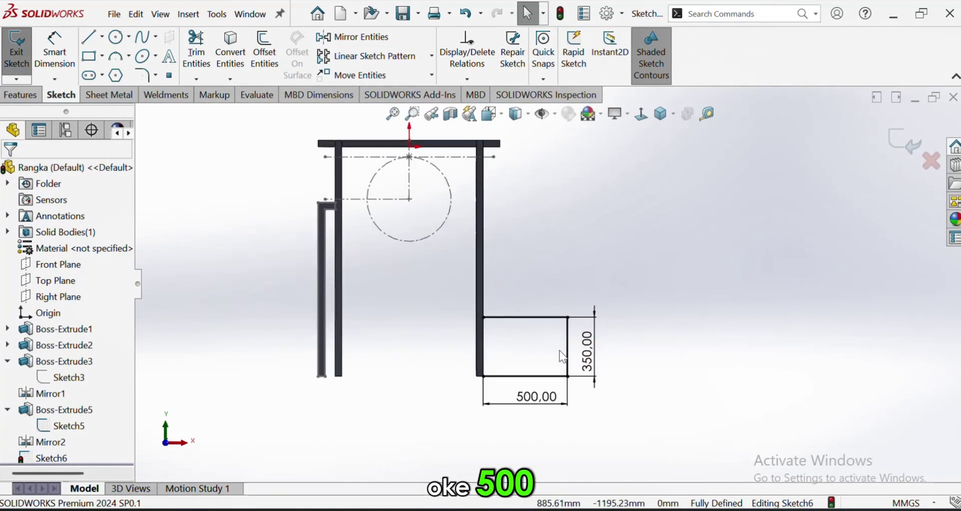
pyautogui.click(506, 316)
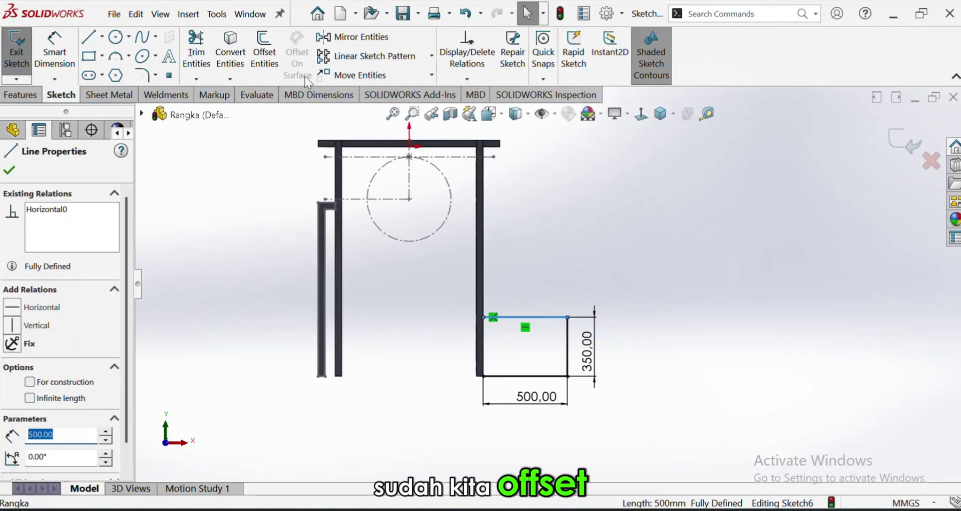
pyautogui.click(264, 50)
pyautogui.scroll(-3, 553, 356)
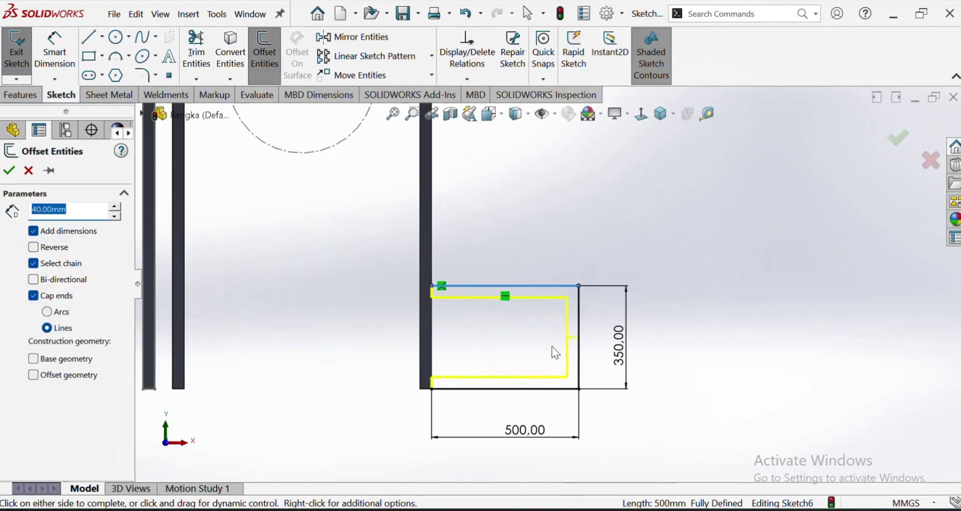
pyautogui.click(10, 170)
# Extrude the offset base frame profile 40 mm blind in the reversed direction, merged with the frame.
pyautogui.hotkey('ctrl', 'shift', 'z')
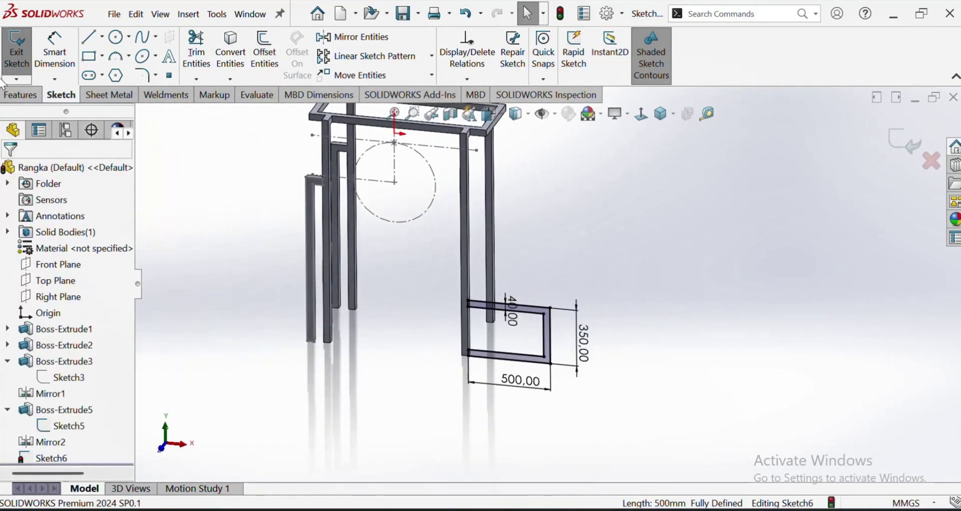
pyautogui.click(12, 98)
pyautogui.click(20, 71)
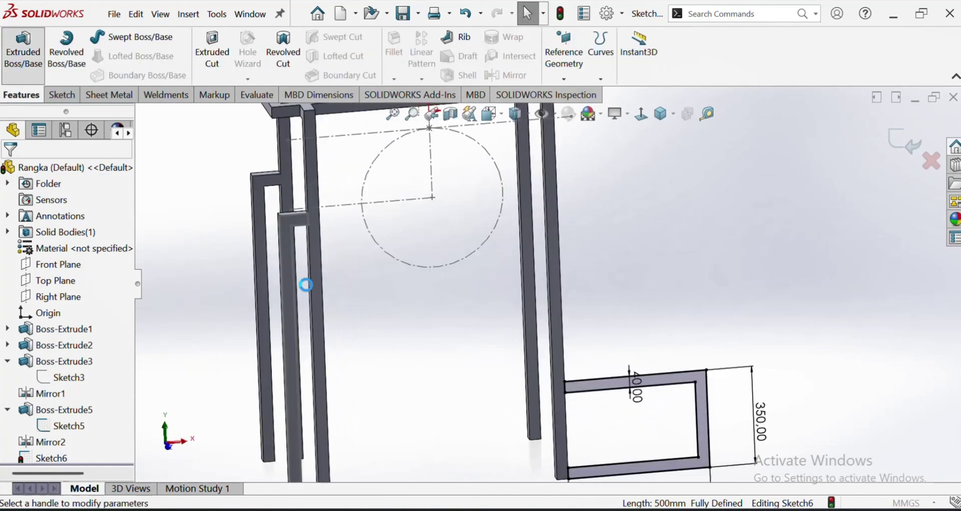
pyautogui.click(11, 247)
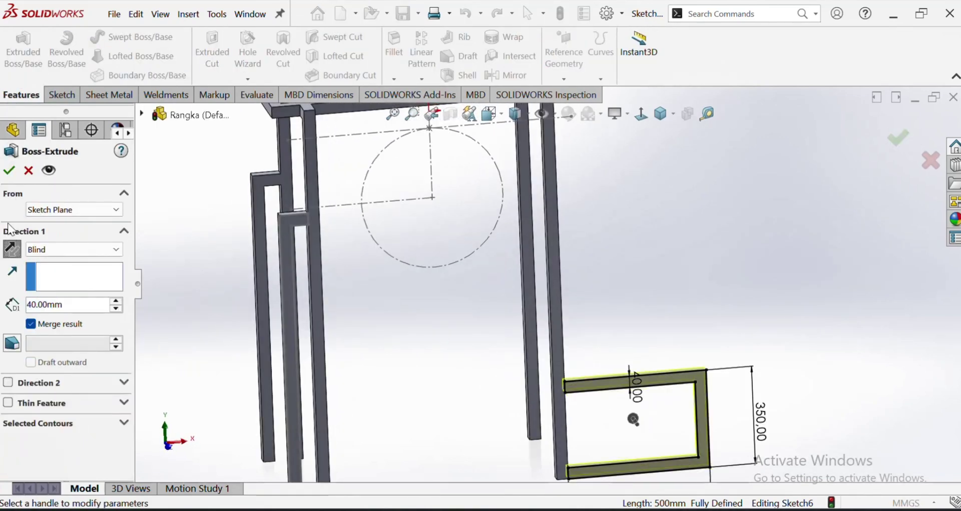
pyautogui.click(9, 170)
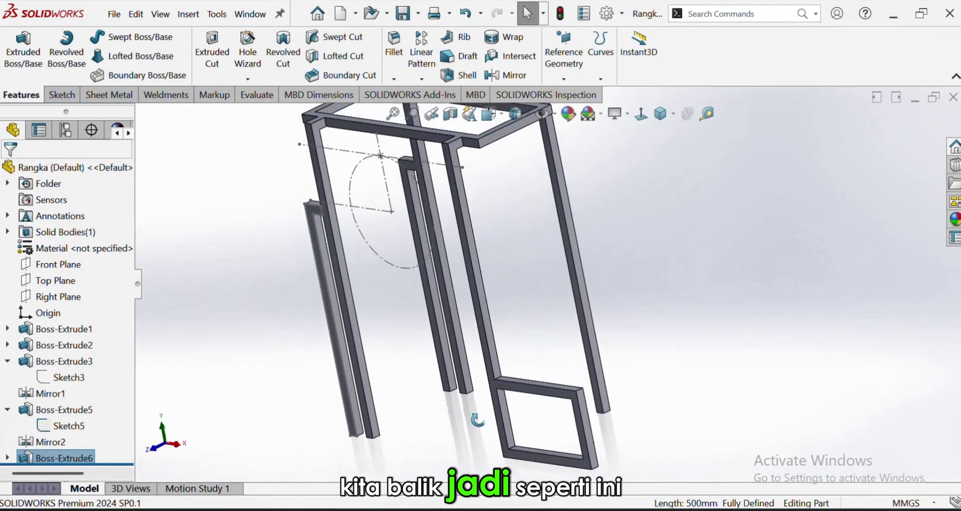
# Mirror the extruded base frame loop about the Front Plane onto the opposite leg.
pyautogui.click(505, 75)
pyautogui.click(142, 114)
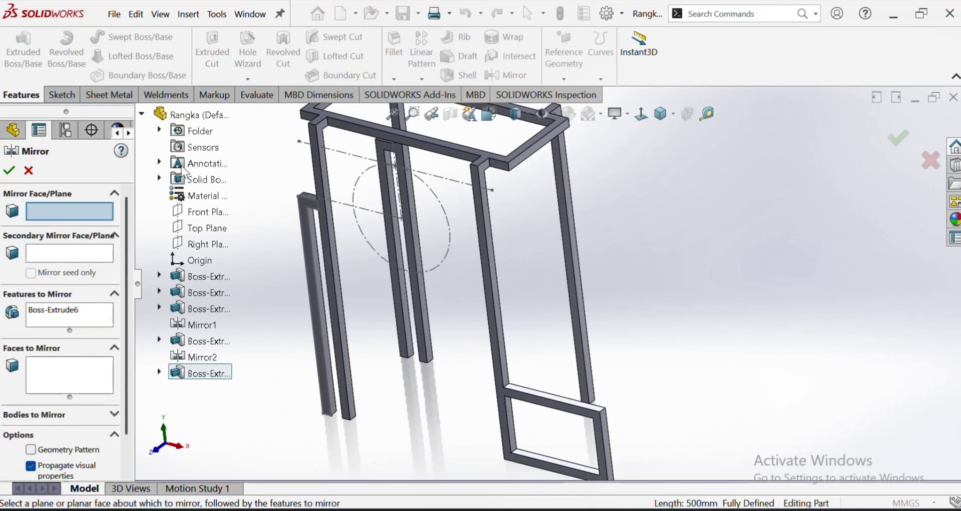
pyautogui.click(199, 211)
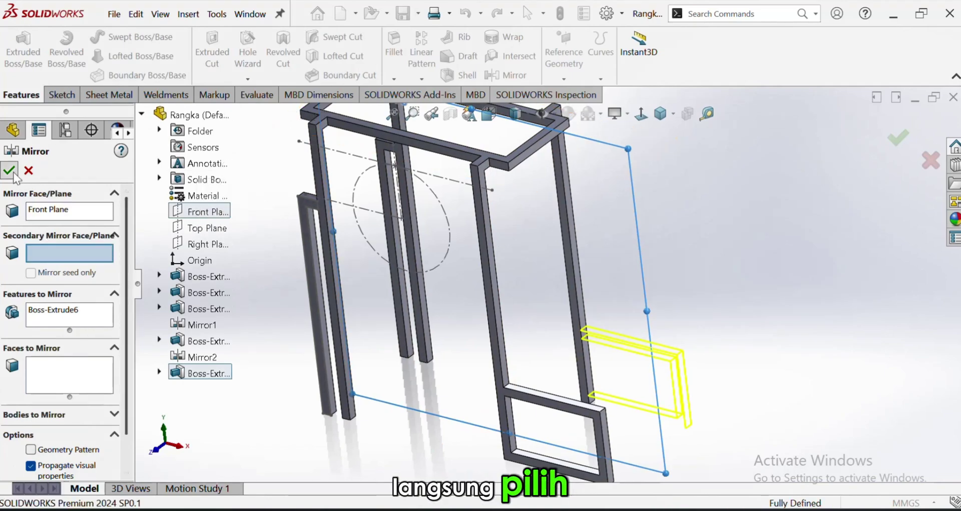
pyautogui.click(29, 170)
# Start a new sketch on the inner face of the mirrored base frame loop.
pyautogui.moveTo(506, 369); pyautogui.dragTo(593, 335, button='middle')
pyautogui.scroll(-3, 592, 335)
pyautogui.click(606, 283)
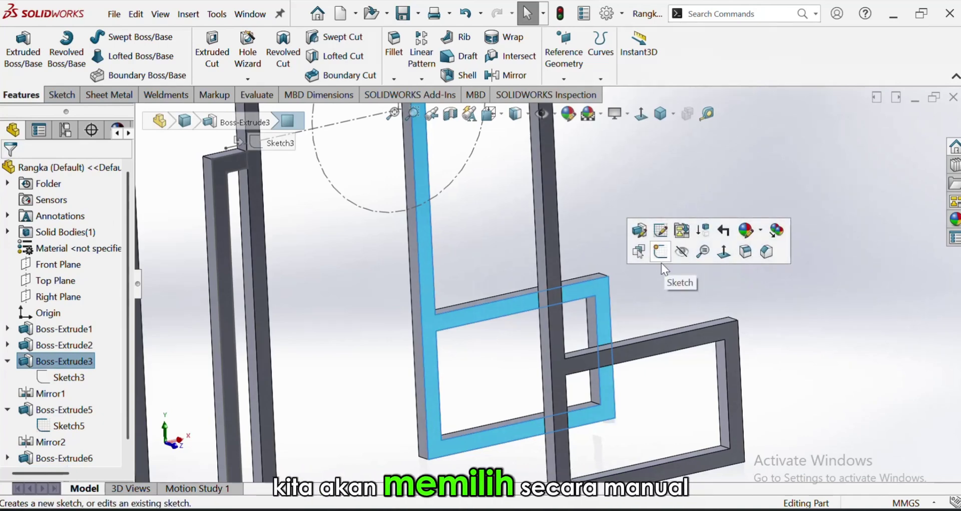
pyautogui.click(650, 306)
pyautogui.scroll(4, 648, 307)
pyautogui.moveTo(575, 375); pyautogui.dragTo(538, 316, button='middle')
pyautogui.scroll(-3, 551, 318)
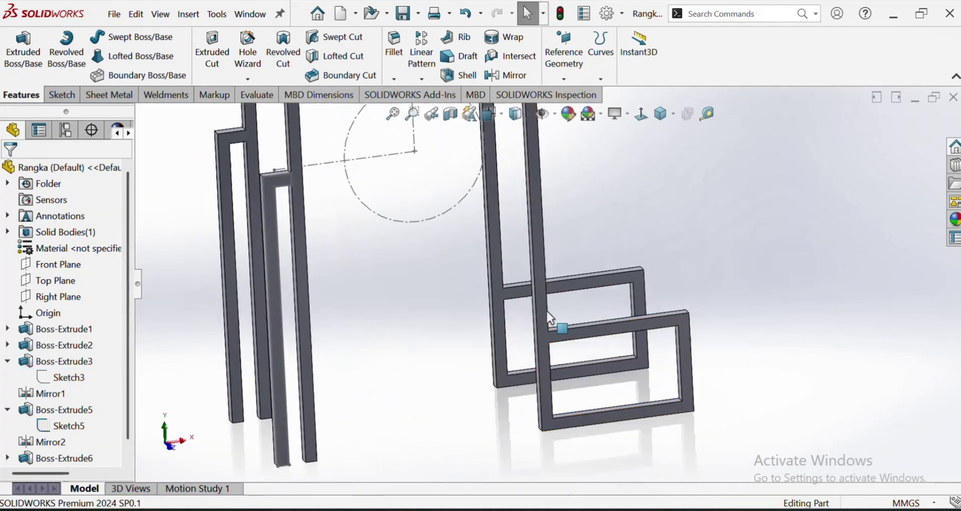
pyautogui.click(629, 278)
pyautogui.click(681, 254)
pyautogui.scroll(-3, 735, 371)
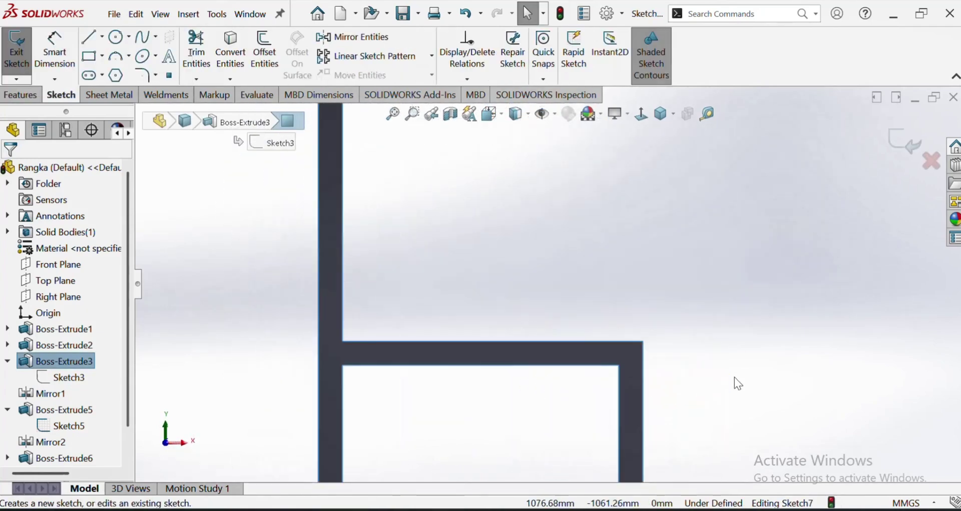
# Sketch two 40 mm corner squares on the loop's outer end, one at the upper and one at the lower corner.
pyautogui.click(90, 57)
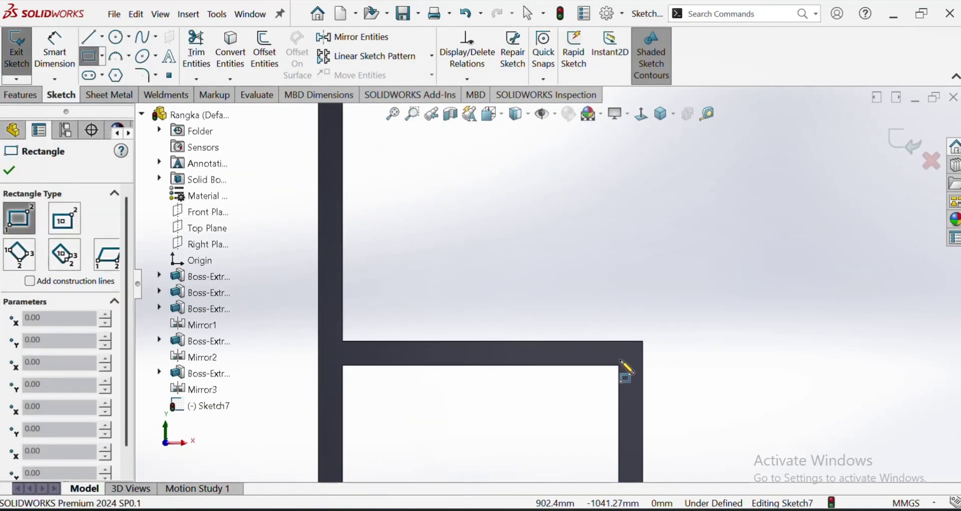
pyautogui.click(619, 366)
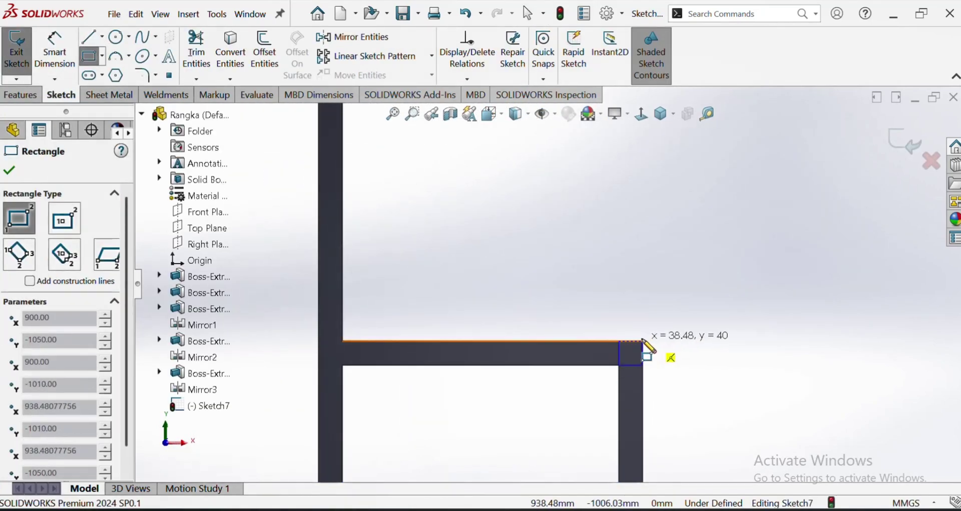
pyautogui.click(644, 341)
pyautogui.scroll(5, 644, 351)
pyautogui.scroll(-3, 567, 381)
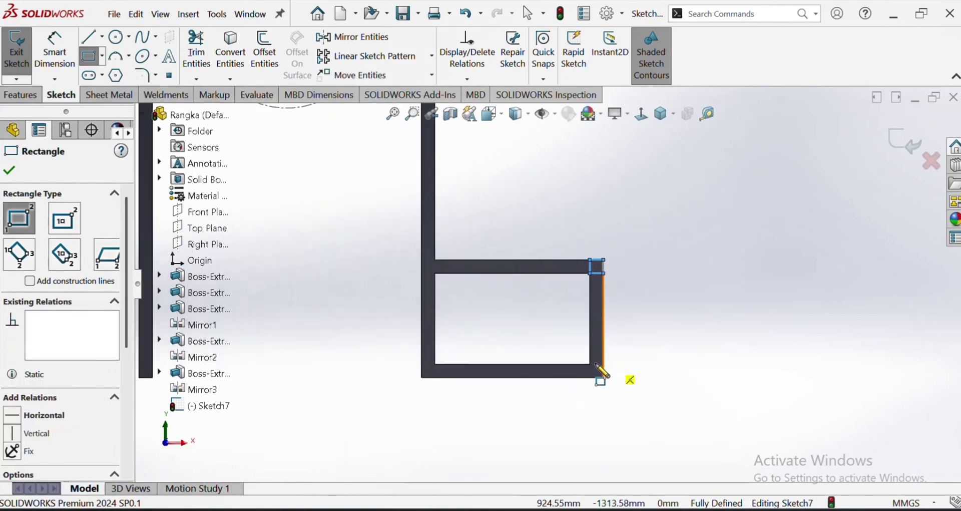
pyautogui.click(589, 365)
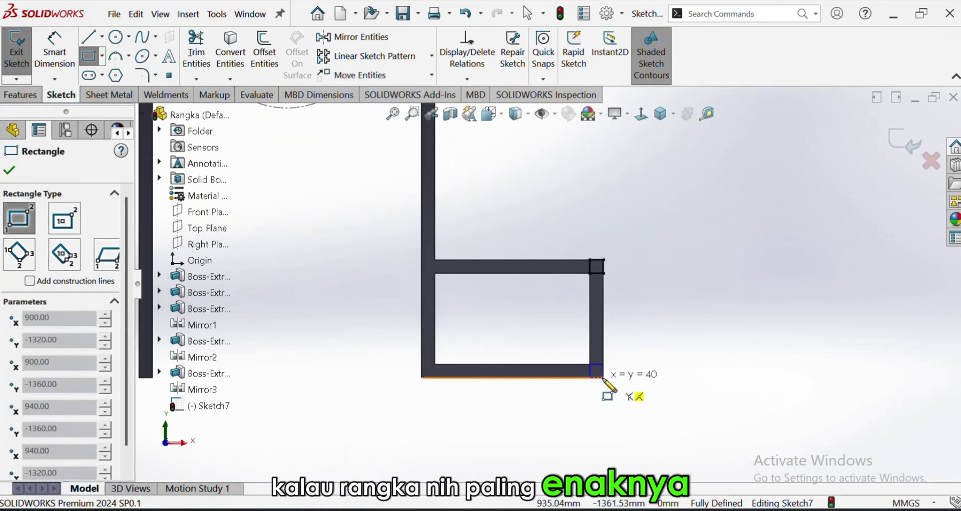
pyautogui.click(604, 379)
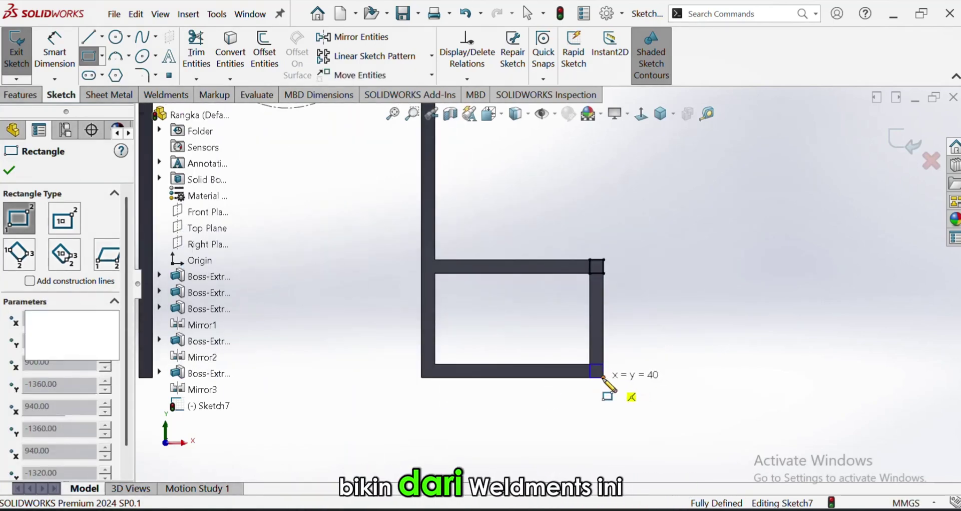
# Extrude both corner squares Up To Surface, ending on the opposite base frame loop, to form the cross members.
pyautogui.click(168, 99)
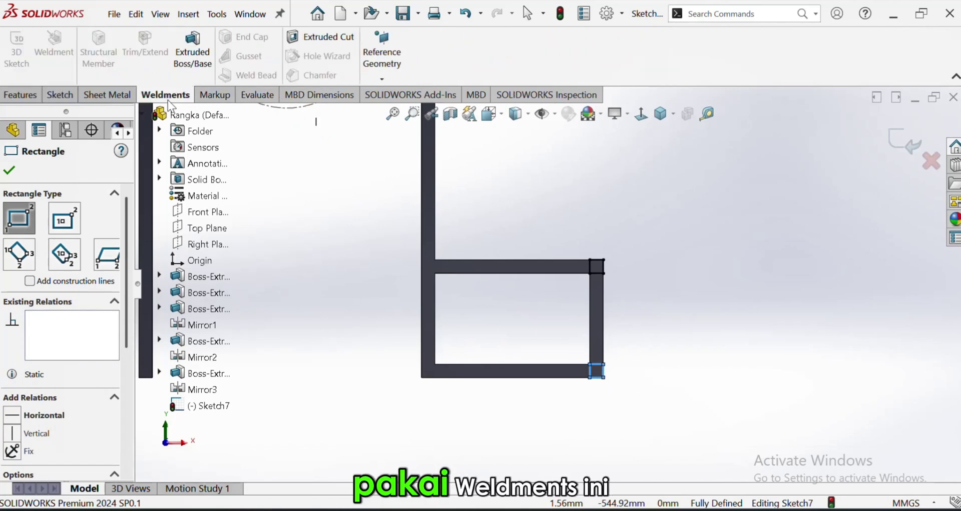
pyautogui.click(22, 95)
pyautogui.moveTo(547, 269); pyautogui.dragTo(498, 288, button='middle')
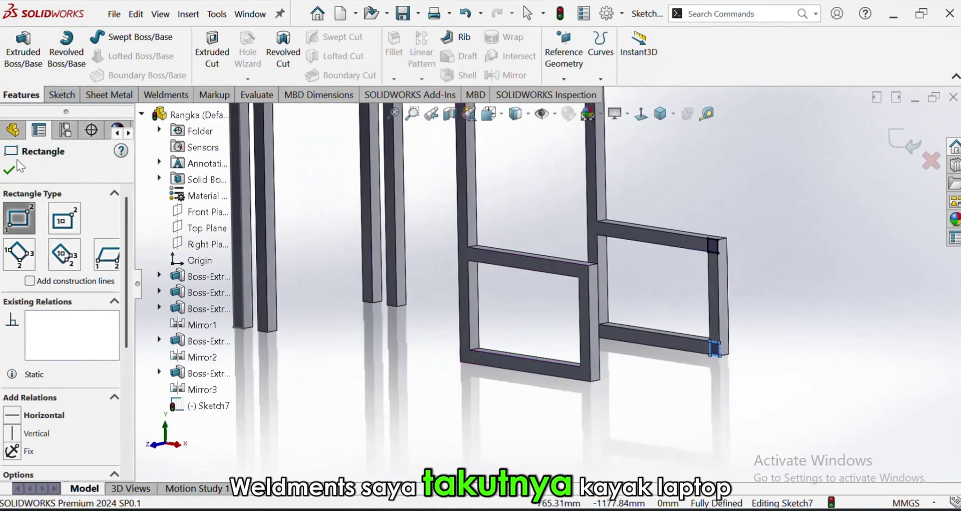
pyautogui.click(15, 84)
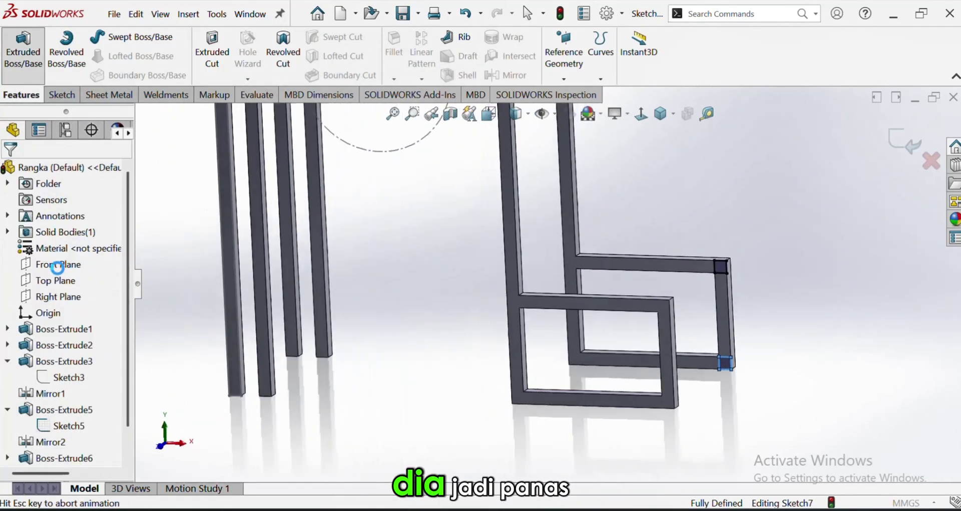
pyautogui.click(66, 248)
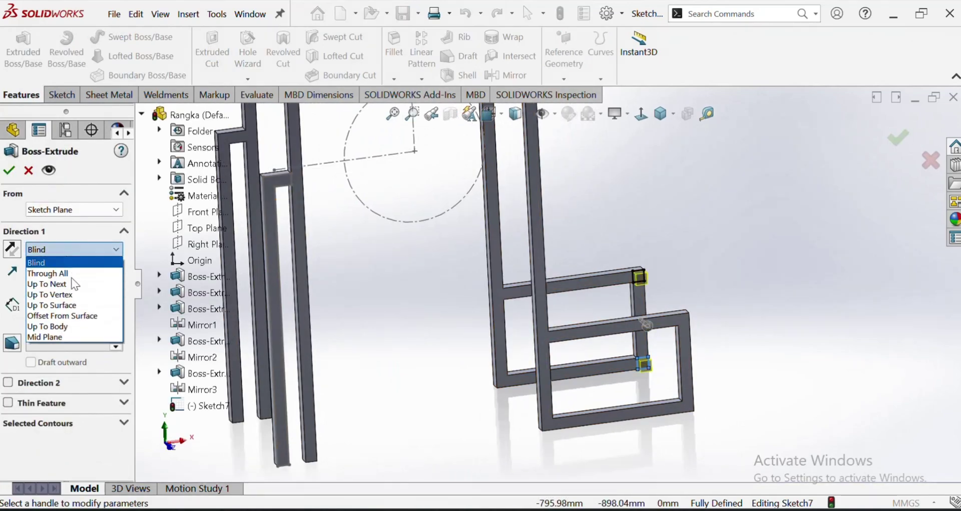
pyautogui.click(75, 304)
pyautogui.moveTo(603, 286); pyautogui.dragTo(480, 344, button='middle')
pyautogui.scroll(-3, 470, 313)
pyautogui.click(457, 302)
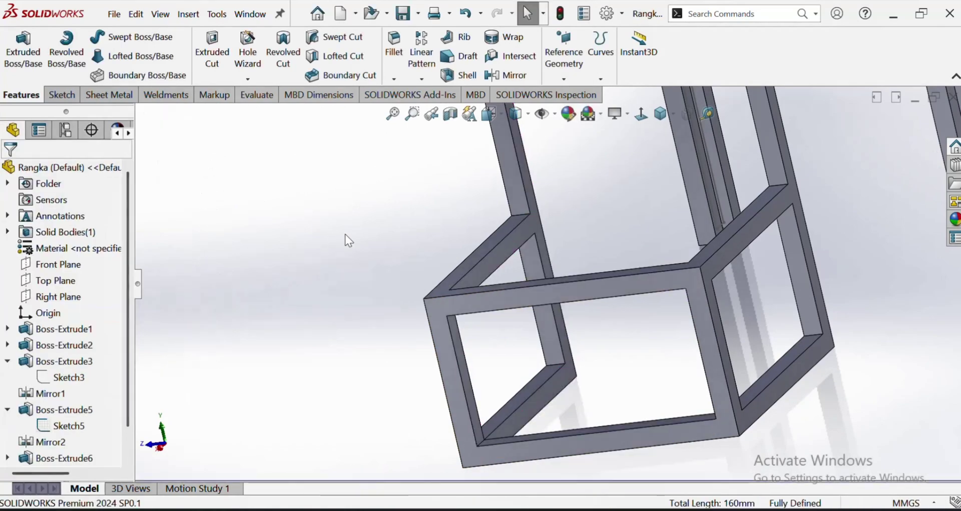
# Start a new sketch on the bottom end face of the leg beside the L-shaped bearing support.
pyautogui.moveTo(521, 241); pyautogui.dragTo(609, 342, button='middle')
pyautogui.scroll(2, 595, 174)
pyautogui.scroll(3, 575, 287)
pyautogui.scroll(-2, 608, 345)
pyautogui.scroll(-6, 331, 391)
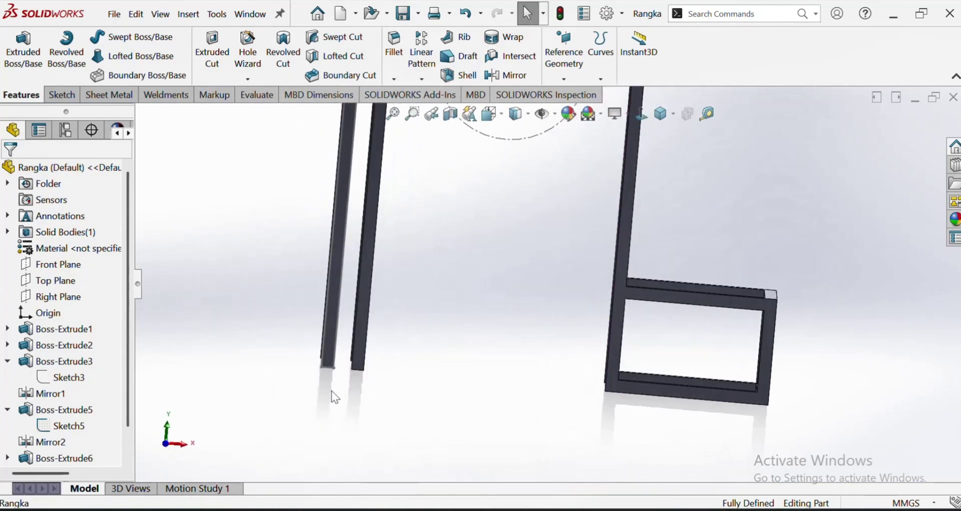
pyautogui.moveTo(369, 295); pyautogui.dragTo(688, 311, button='middle')
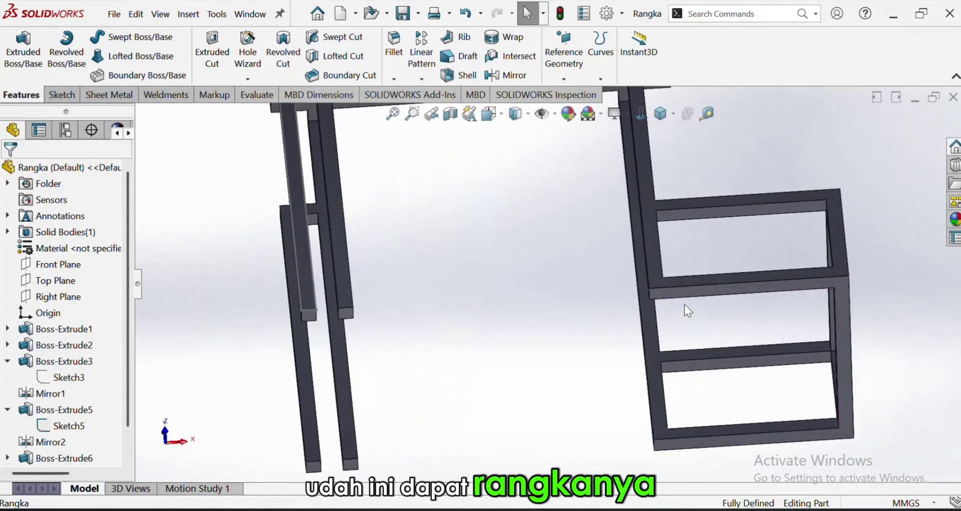
pyautogui.click(346, 317)
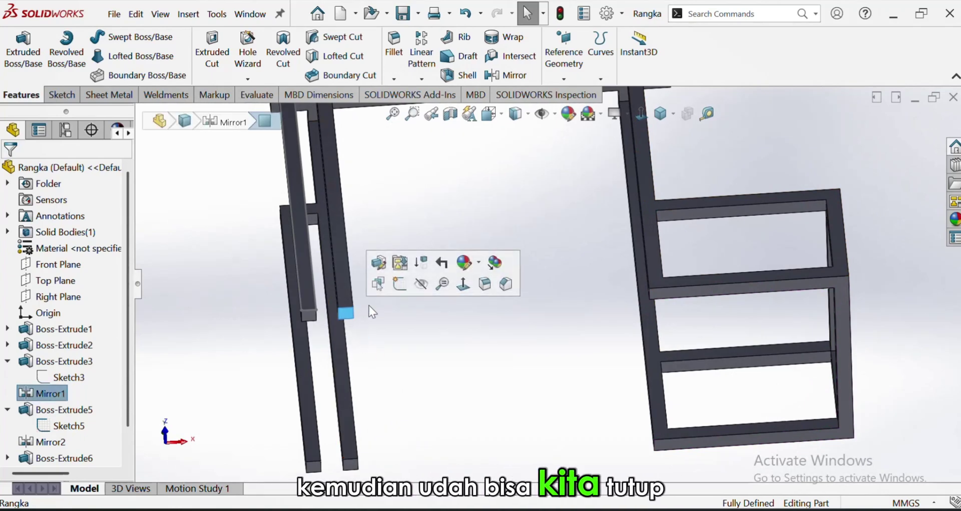
pyautogui.click(395, 292)
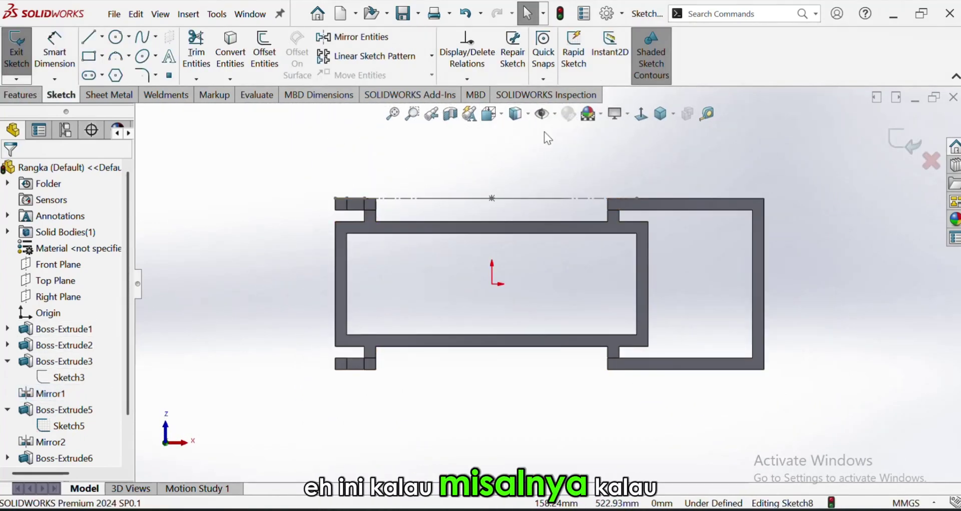
# Hide all item types in the view, including the reference sketch of the L-shaped support.
pyautogui.click(542, 114)
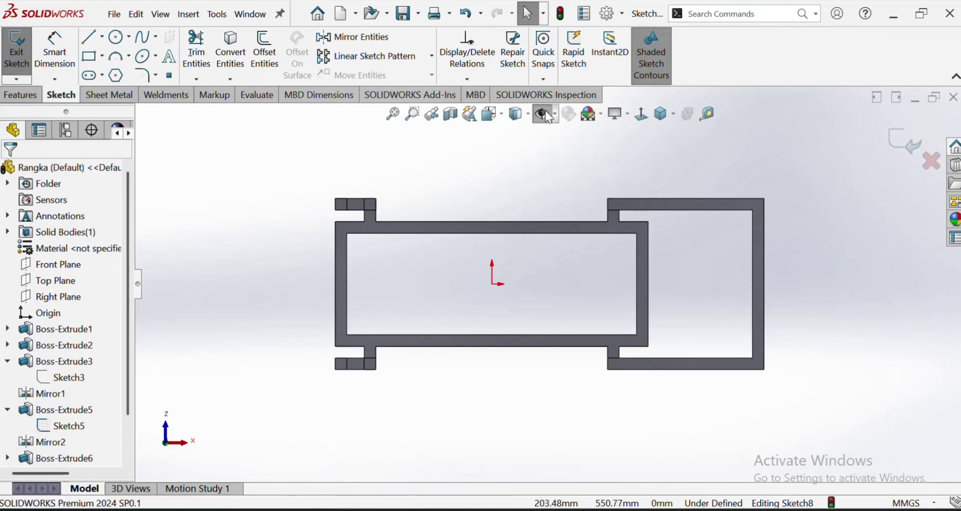
pyautogui.click(64, 426)
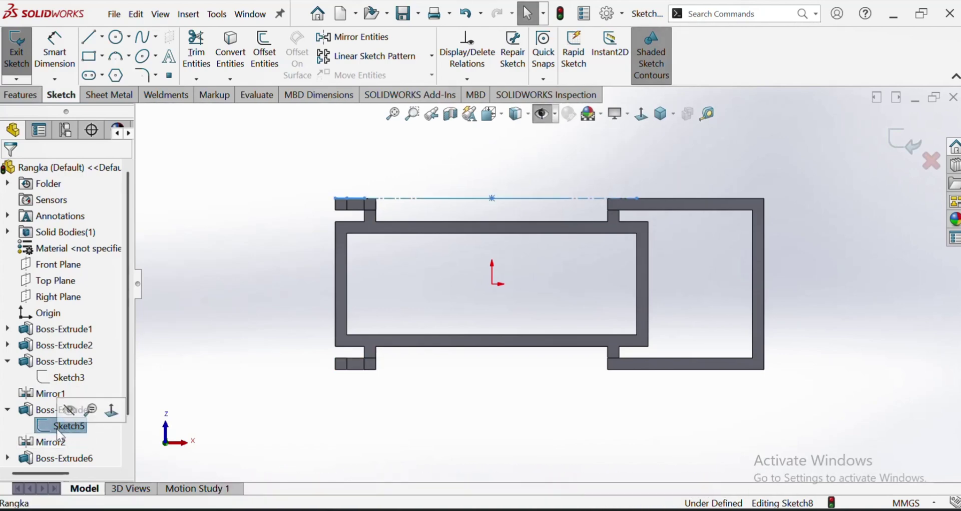
pyautogui.click(402, 146)
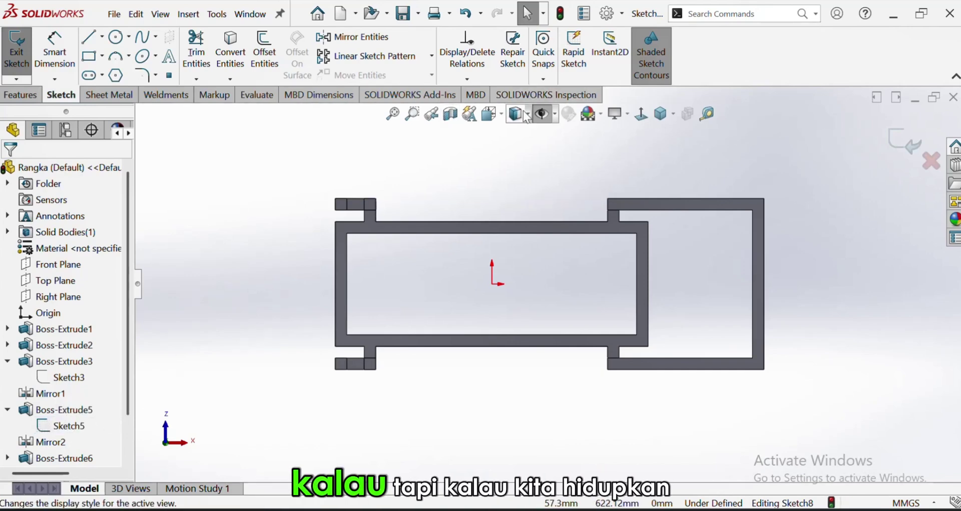
pyautogui.click(542, 114)
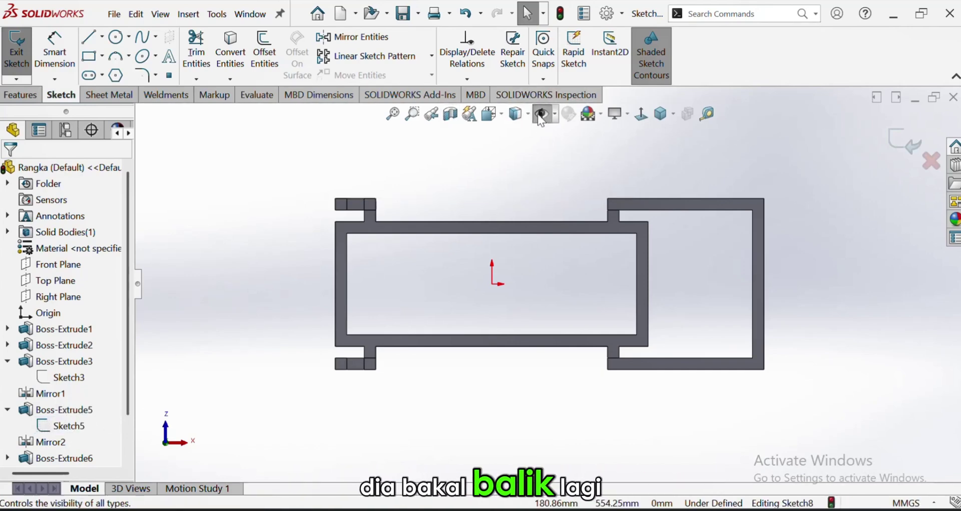
# Sketch a corner rectangle from the outer corner of one L-shaped support foot to the opposite inner corner of the base frame.
pyautogui.click(86, 59)
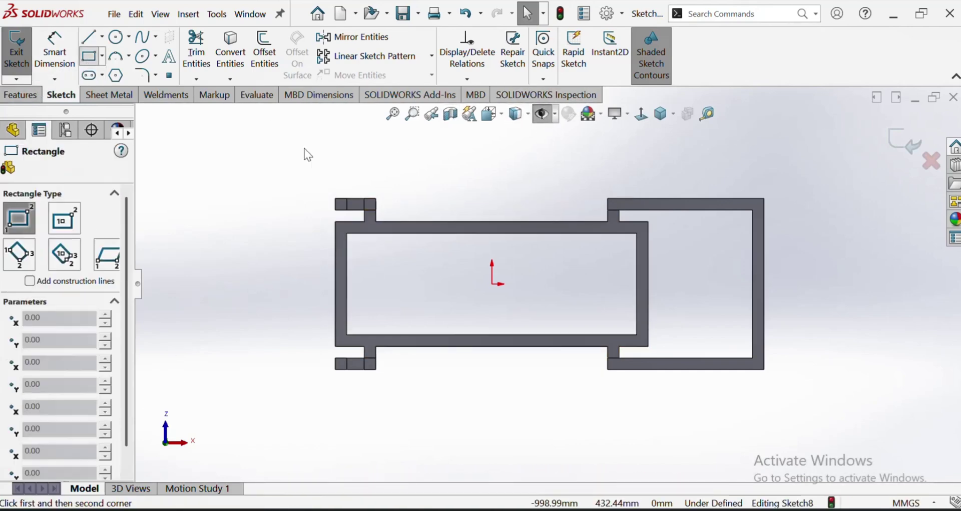
pyautogui.click(335, 199)
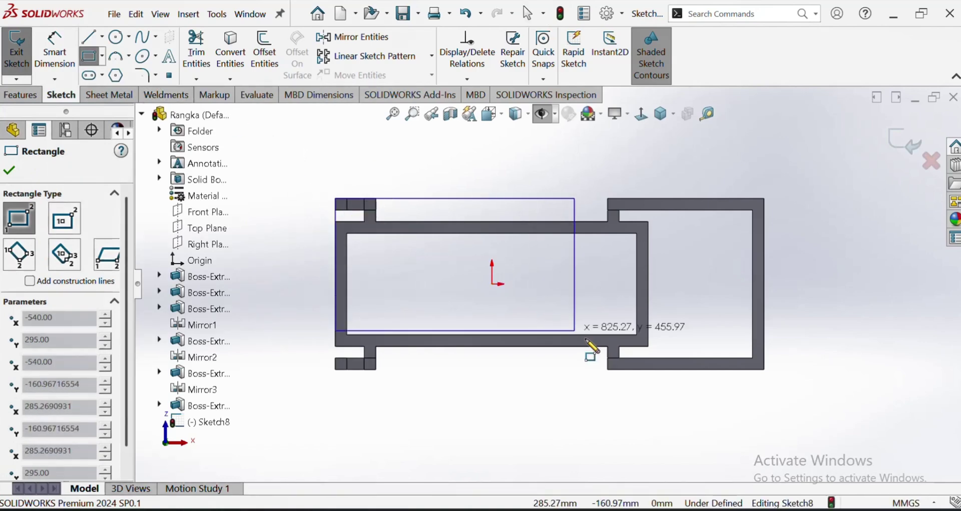
pyautogui.click(607, 370)
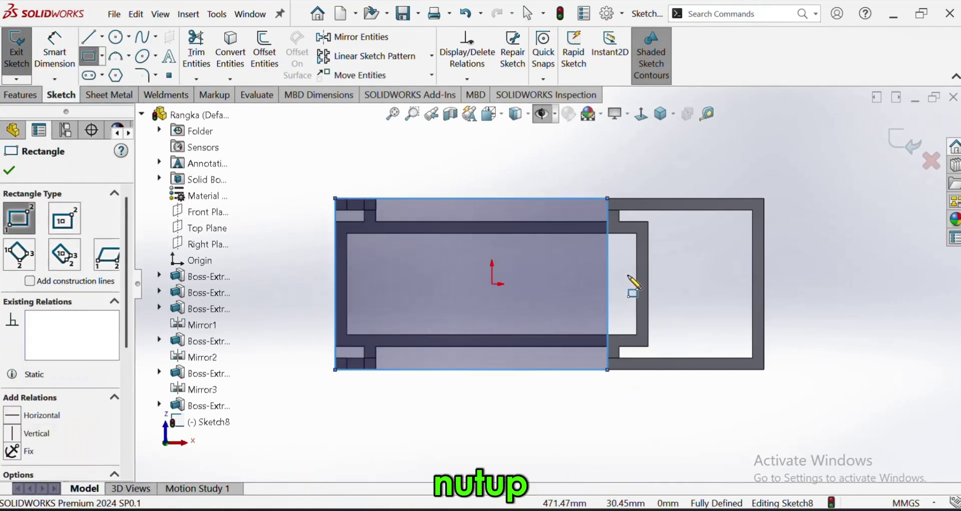
# Power-trim the rectangle's short side that crosses the bottom opening, leaving a three-sided open outline around the L-shaped support feet.
pyautogui.press('Escape')
pyautogui.click(196, 50)
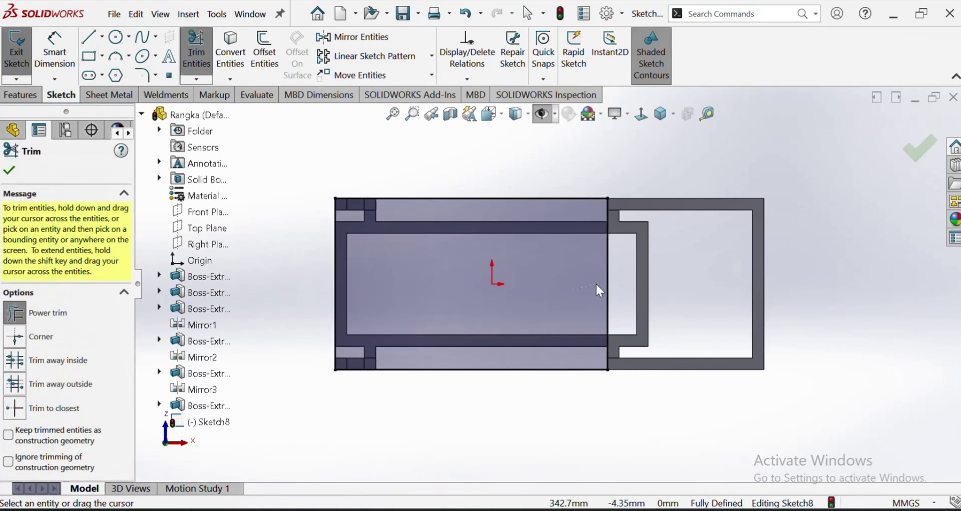
pyautogui.moveTo(599, 290); pyautogui.dragTo(640, 281)
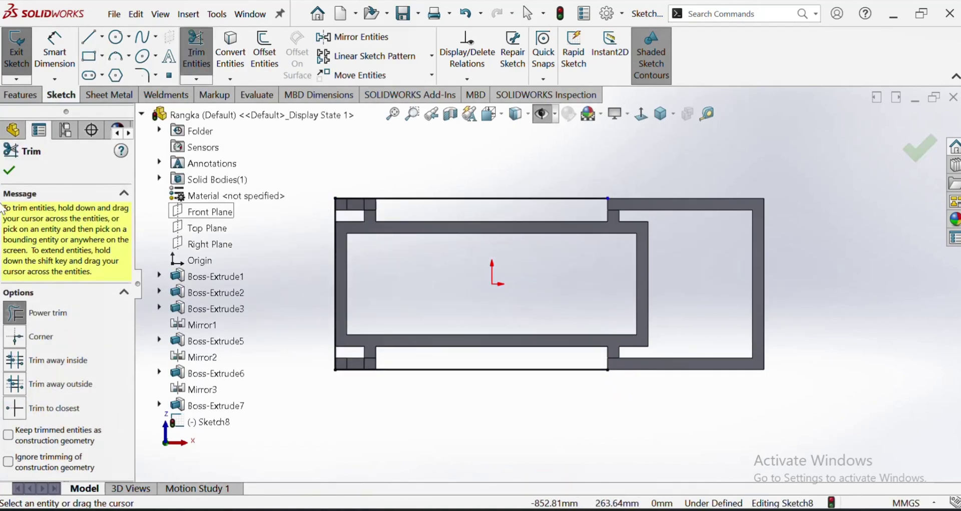
pyautogui.click(9, 171)
# Offset the three-sided outline chain 40 mm inward, capping its open ends with lines.
pyautogui.click(538, 198)
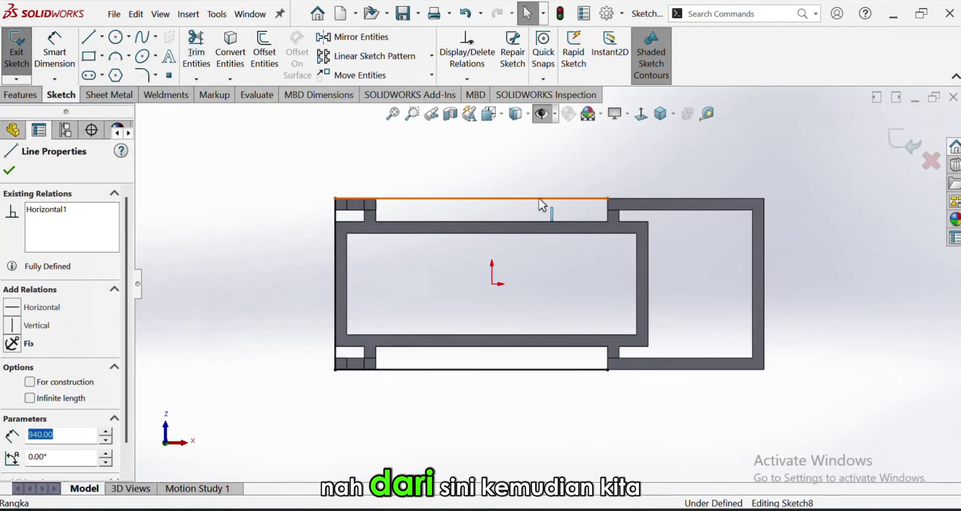
pyautogui.click(264, 50)
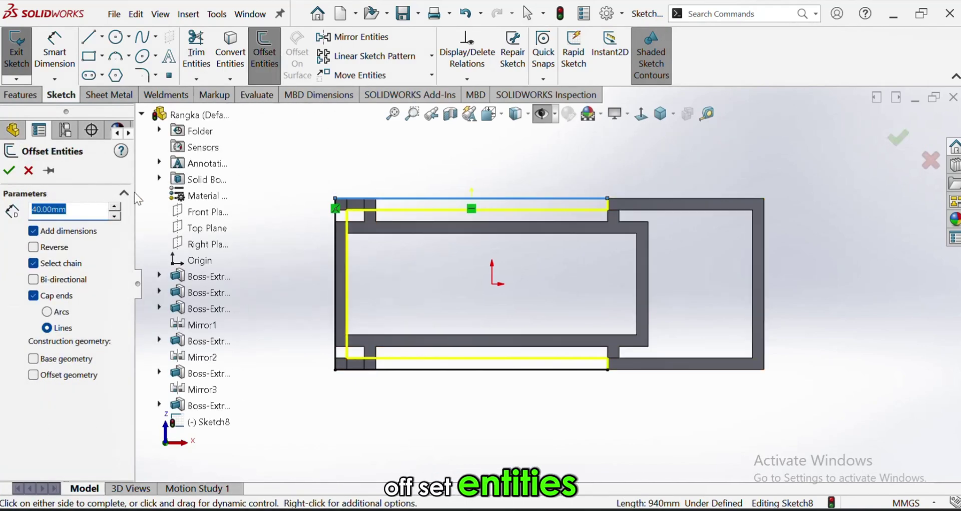
pyautogui.click(11, 170)
# Make the unconstrained cap line of the offset profile collinear with the adjoining end edge of the lower base frame.
pyautogui.scroll(-2, 647, 194)
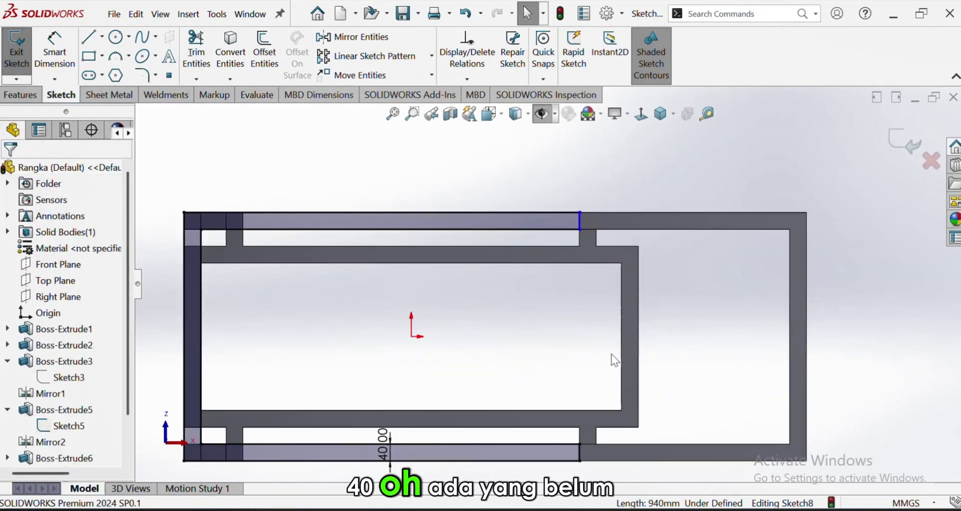
pyautogui.scroll(-3, 583, 221)
pyautogui.click(561, 231)
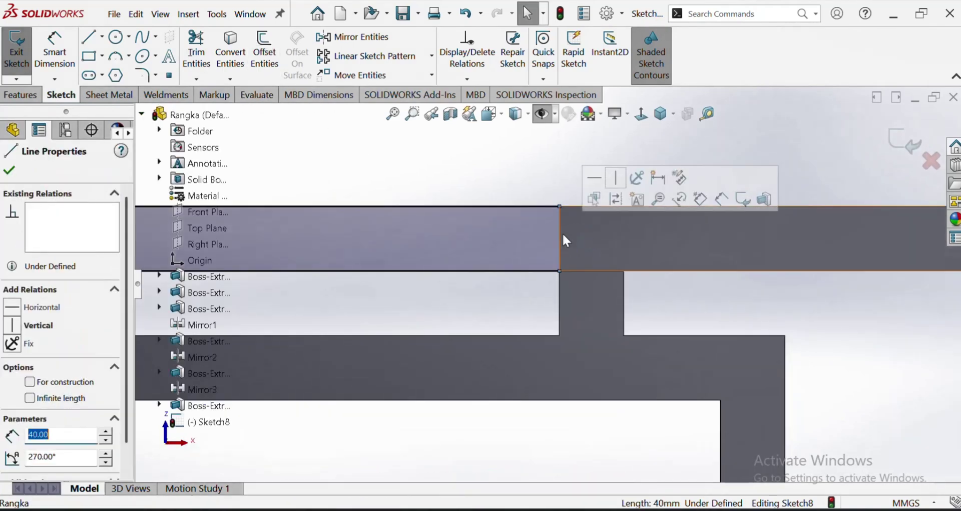
pyautogui.click(563, 235)
pyautogui.click(551, 158)
pyautogui.moveTo(560, 212); pyautogui.dragTo(539, 224)
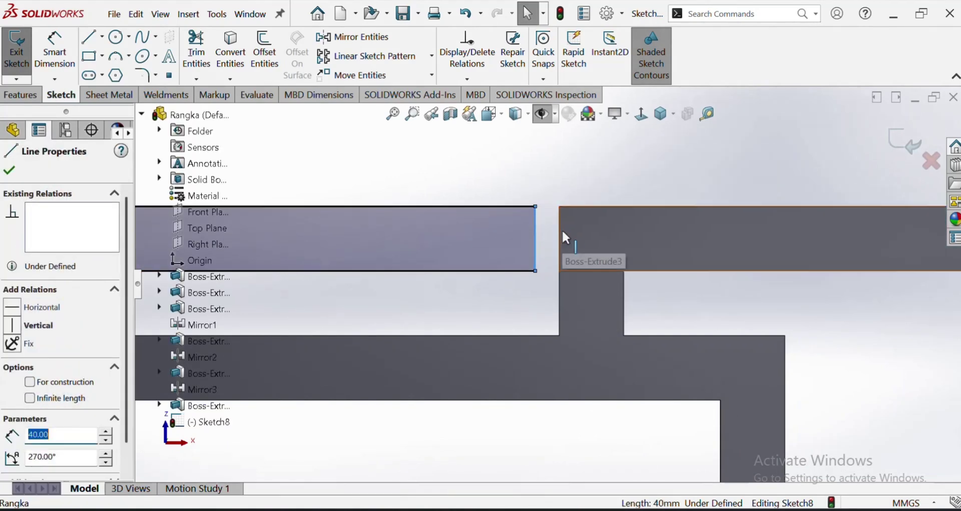
pyautogui.keyDown('ctrl'); pyautogui.click(559, 230); pyautogui.keyUp('ctrl')
pyautogui.click(32, 366)
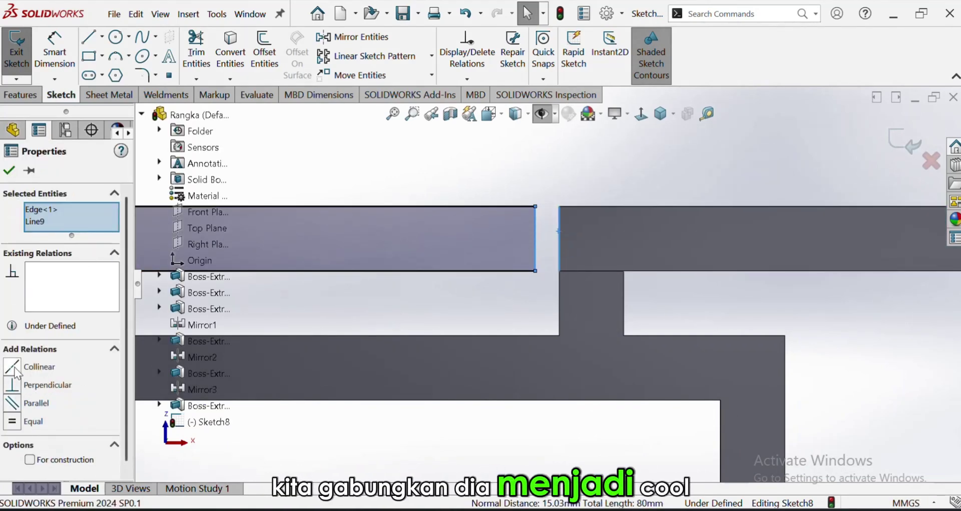
pyautogui.click(435, 199)
# Extrude the U-shaped bottom profile Blind by 40 mm, with its direction reversed into the frame.
pyautogui.hotkey('ctrl', '7')
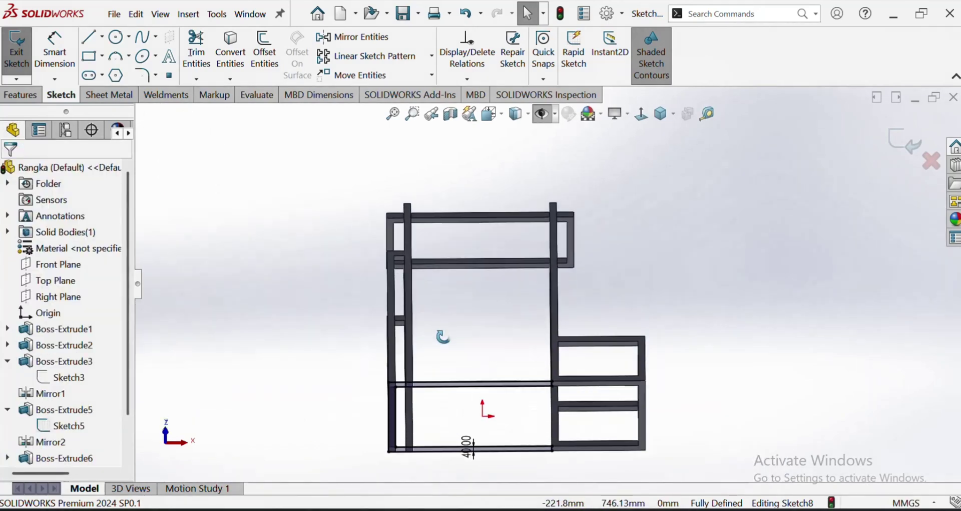
pyautogui.click(30, 100)
pyautogui.click(19, 58)
pyautogui.scroll(-5, 467, 372)
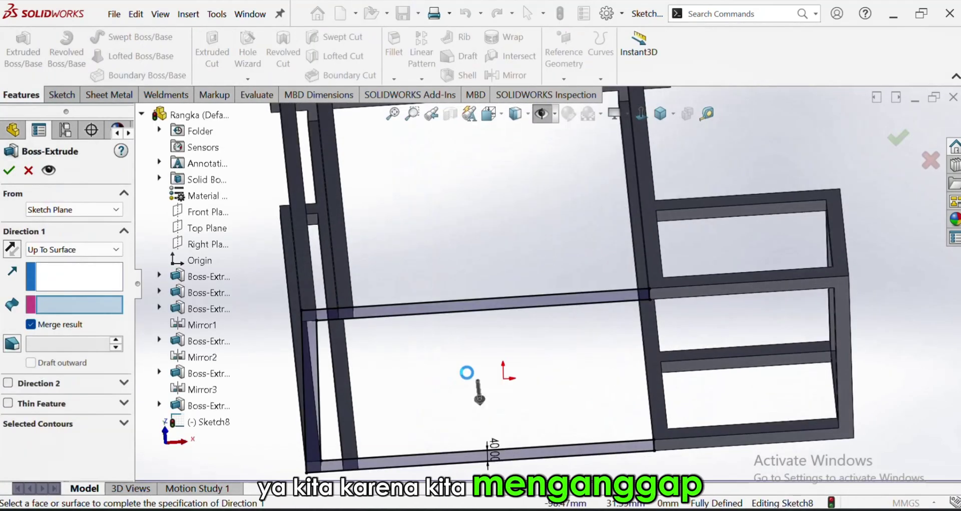
pyautogui.click(70, 249)
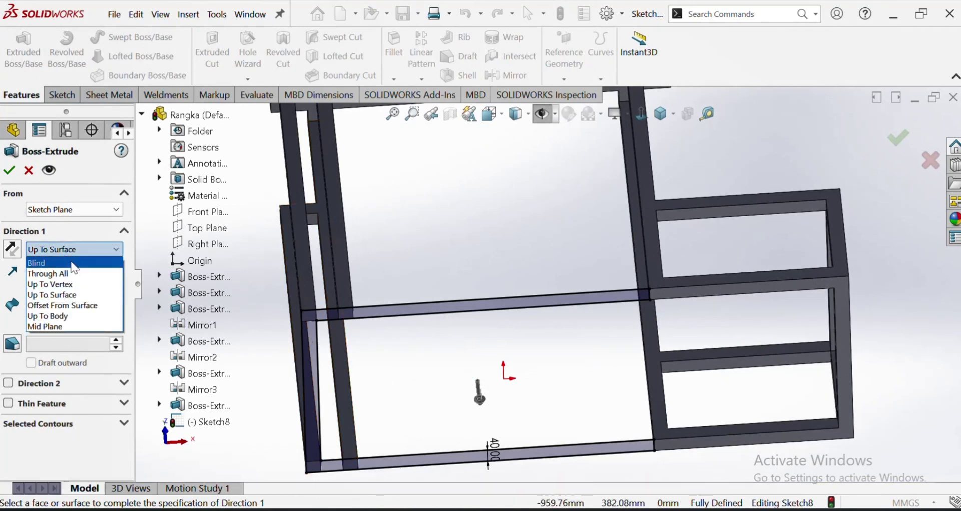
pyautogui.click(62, 259)
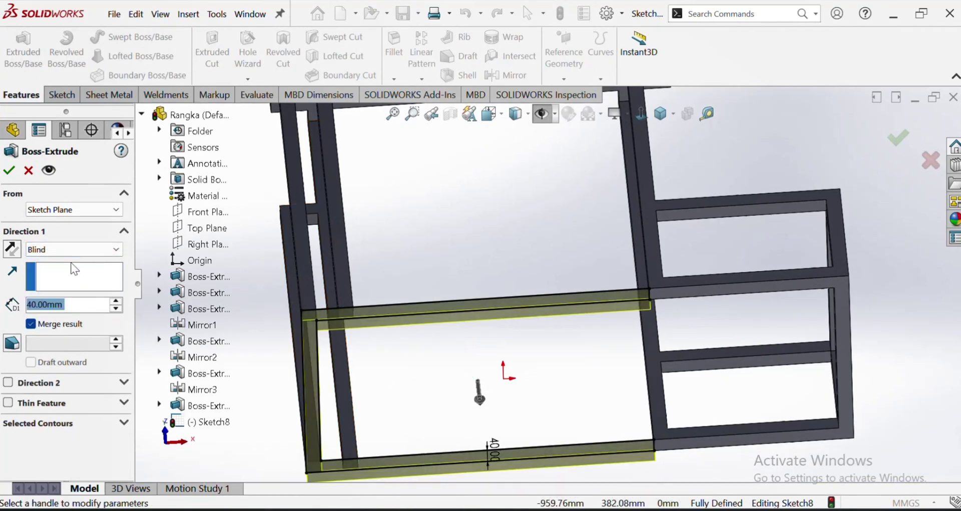
pyautogui.click(11, 248)
pyautogui.click(8, 174)
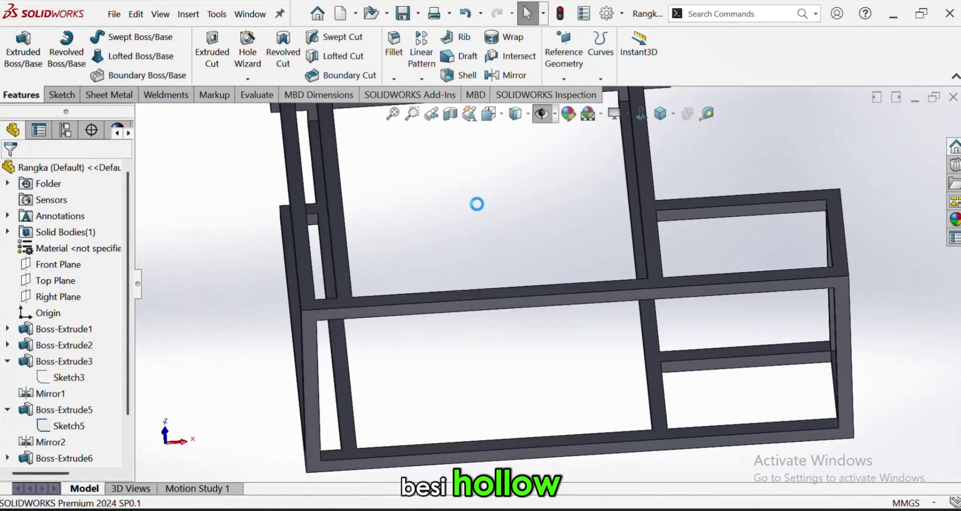
pyautogui.moveTo(525, 265); pyautogui.dragTo(575, 328, button='middle')
pyautogui.scroll(-4, 585, 322)
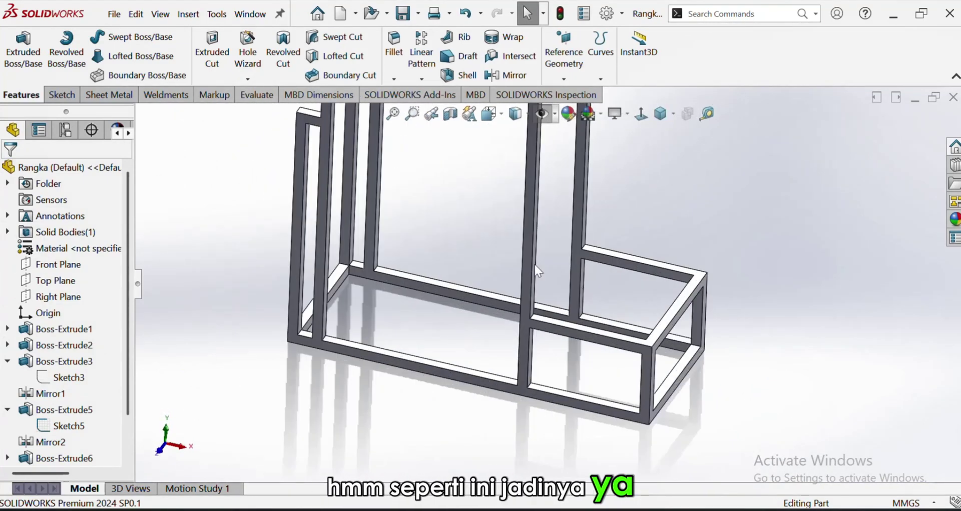
pyautogui.moveTo(535, 264); pyautogui.dragTo(521, 252, button='middle')
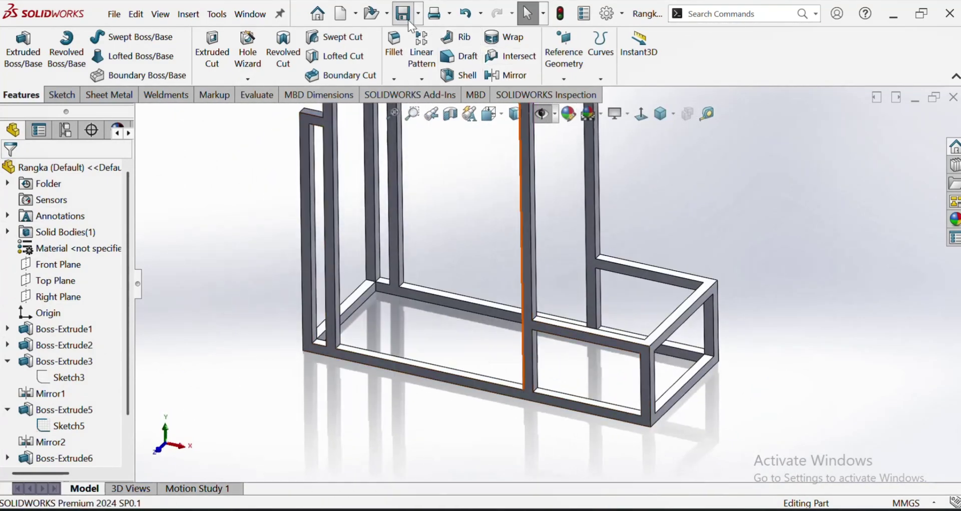
# On the face of the leg beside the low base frame, sketch a line about 101 mm outward and another about 641 mm down to that frame.
pyautogui.moveTo(510, 221); pyautogui.dragTo(540, 197, button='middle')
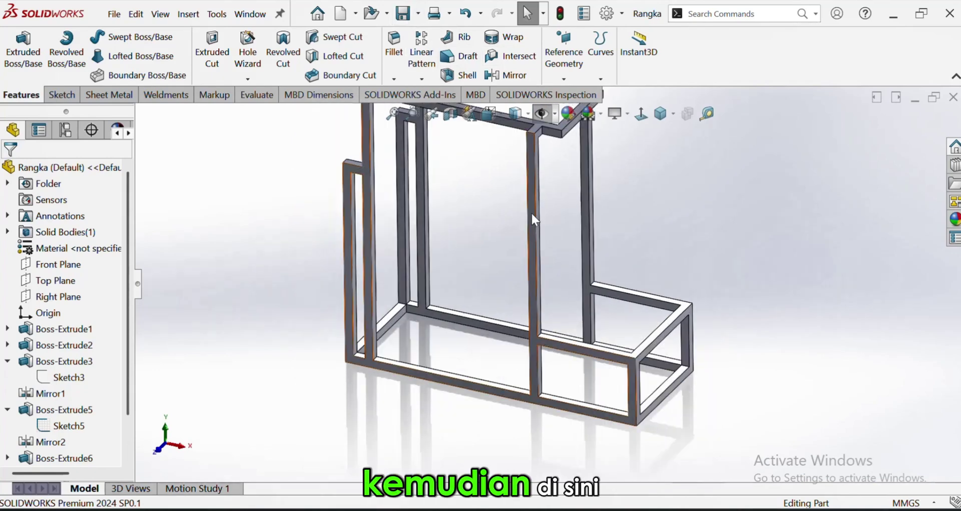
pyautogui.click(531, 211)
pyautogui.click(585, 186)
pyautogui.click(524, 173)
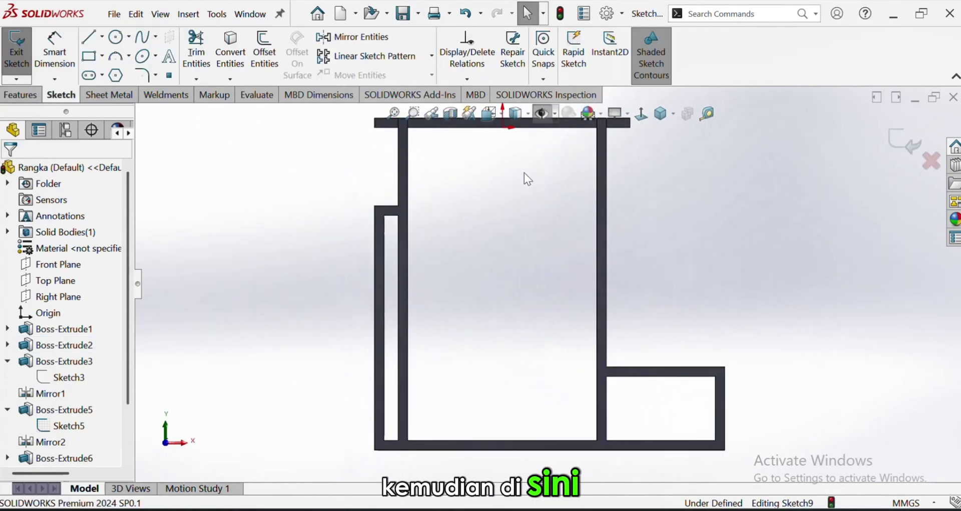
pyautogui.click(89, 38)
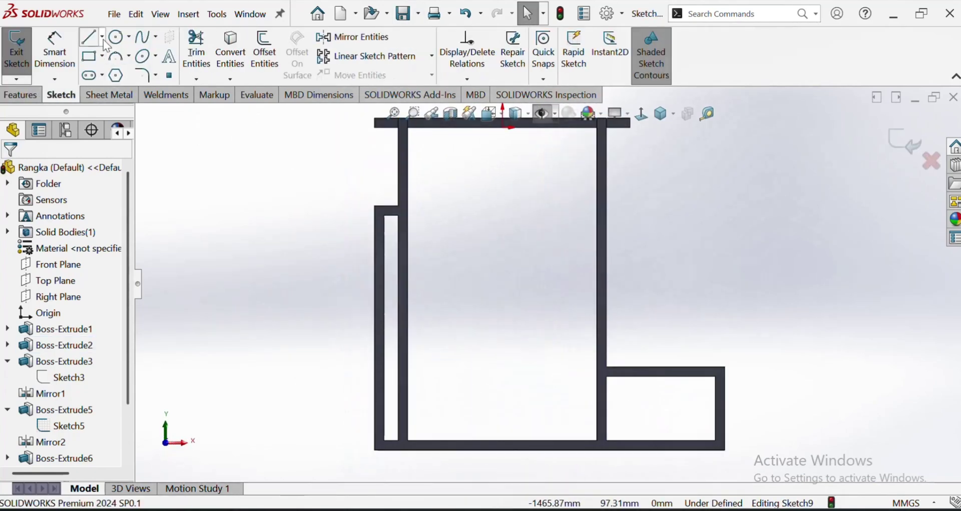
pyautogui.click(607, 215)
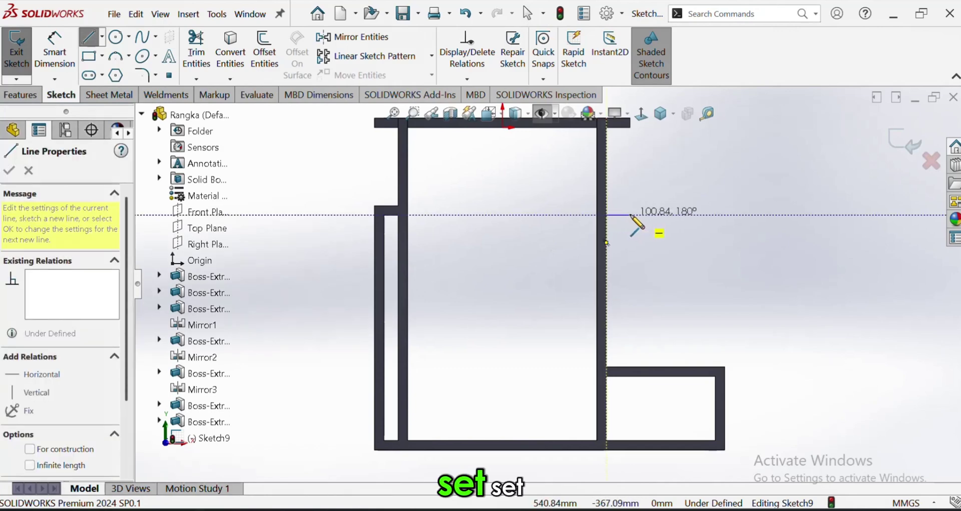
pyautogui.click(631, 215)
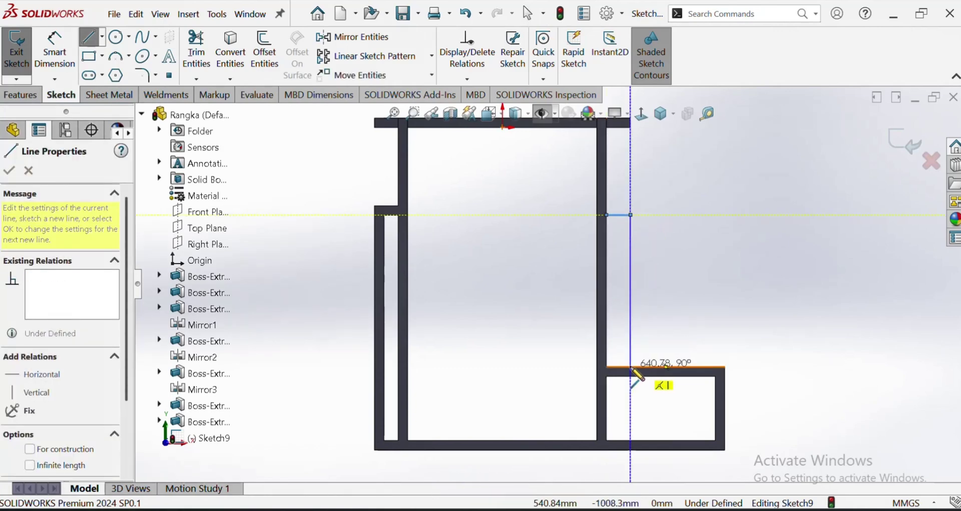
pyautogui.click(631, 366)
pyautogui.press('Escape')
pyautogui.press('Escape')
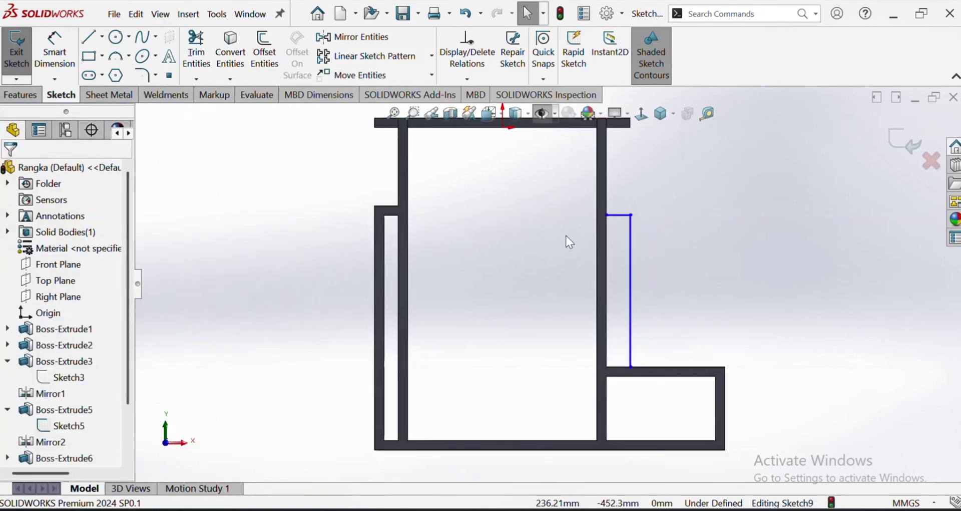
# Make the short horizontal line collinear with the top edge of the L-shaped bearing support on the opposite leg.
pyautogui.click(617, 215)
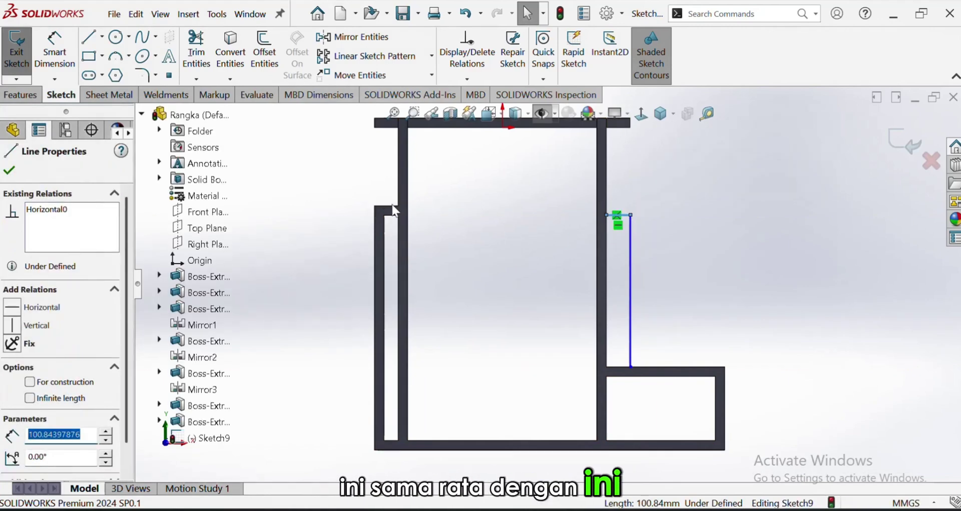
pyautogui.keyDown('ctrl'); pyautogui.click(393, 207); pyautogui.keyUp('ctrl')
pyautogui.click(62, 371)
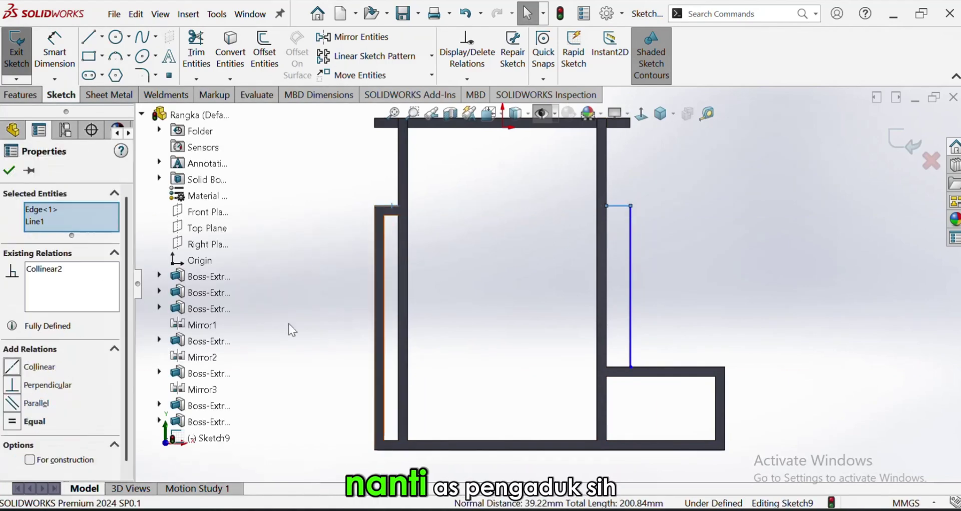
pyautogui.press('Escape')
# Make the long vertical line collinear with the end edge of the top frame.
pyautogui.click(630, 247)
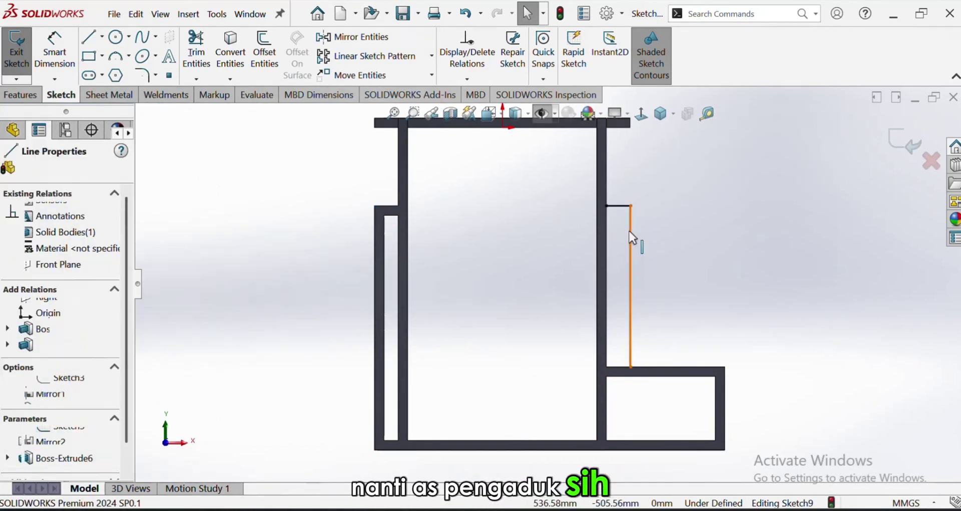
pyautogui.scroll(-2, 630, 149)
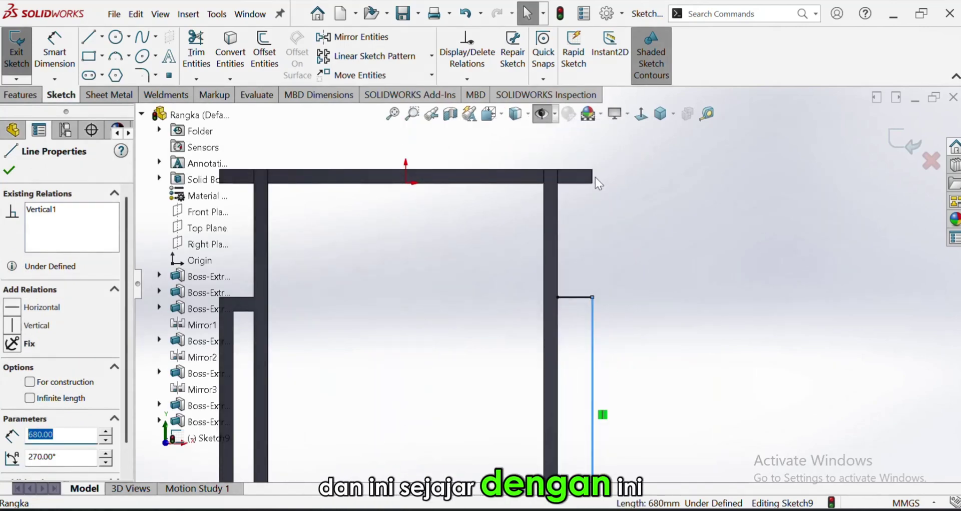
pyautogui.keyDown('ctrl'); pyautogui.click(593, 176); pyautogui.keyUp('ctrl')
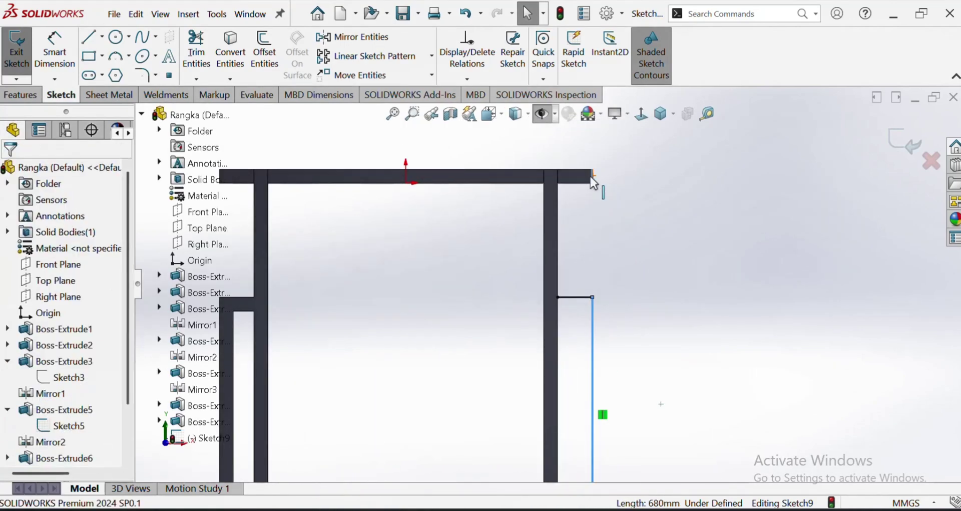
pyautogui.click(42, 371)
pyautogui.press('Escape')
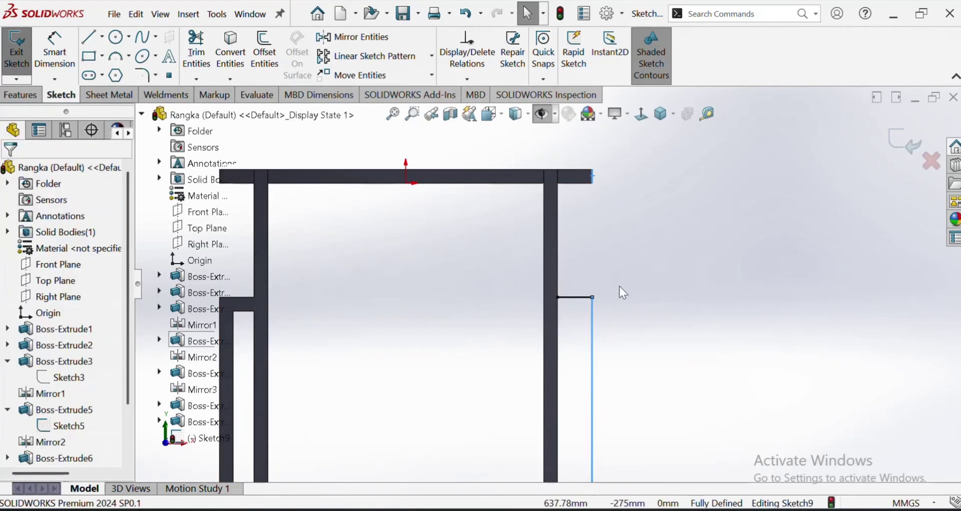
# Offset the connected horizontal and vertical lines 40 mm inward to form a closed L-shaped profile.
pyautogui.scroll(2, 556, 341)
pyautogui.click(574, 330)
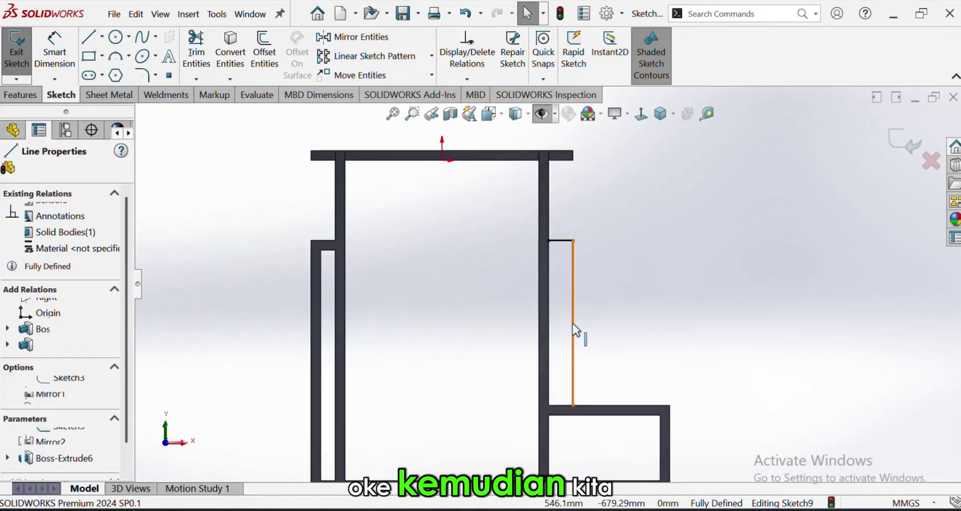
pyautogui.click(264, 50)
pyautogui.click(11, 170)
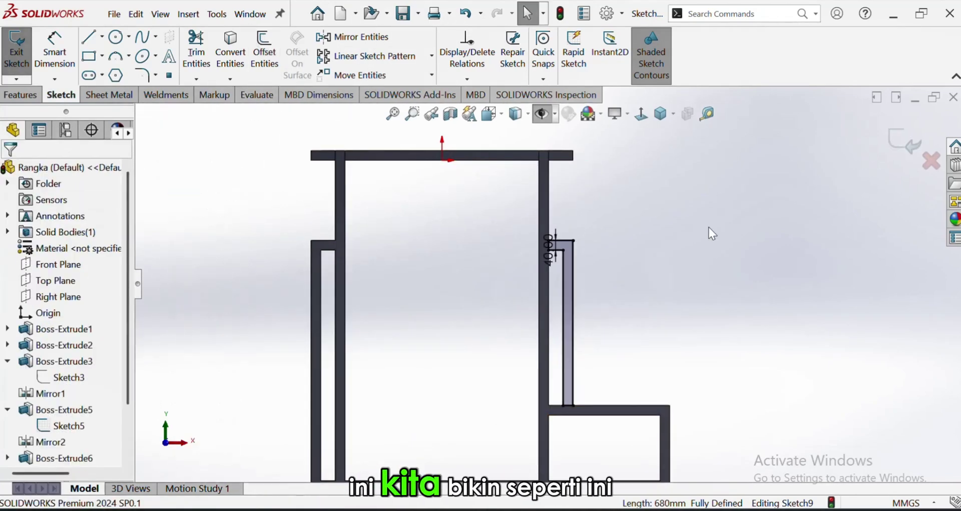
# Extrude the L-shaped profile Blind by 40 mm to form a second bearing support standing on the low base frame.
pyautogui.moveTo(709, 227); pyautogui.dragTo(500, 295, button='middle')
pyautogui.click(19, 94)
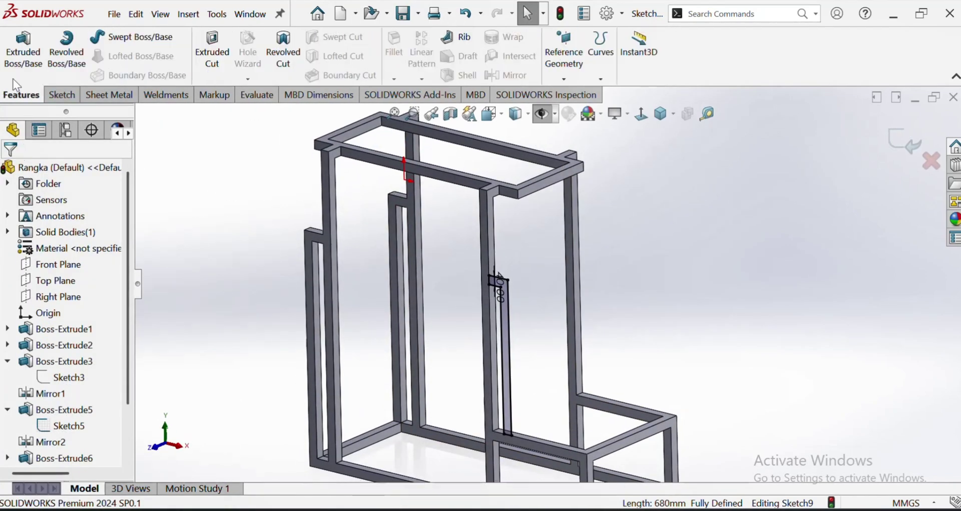
pyautogui.click(11, 67)
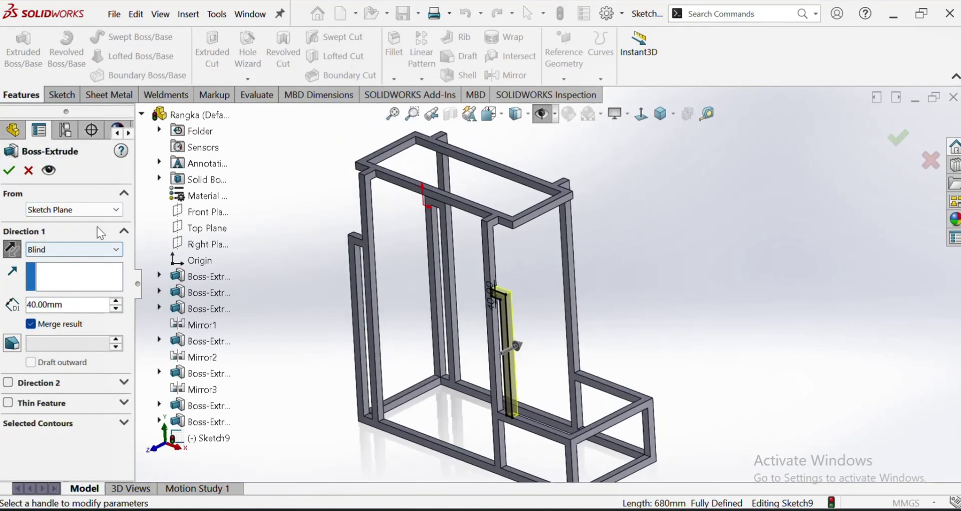
pyautogui.click(8, 171)
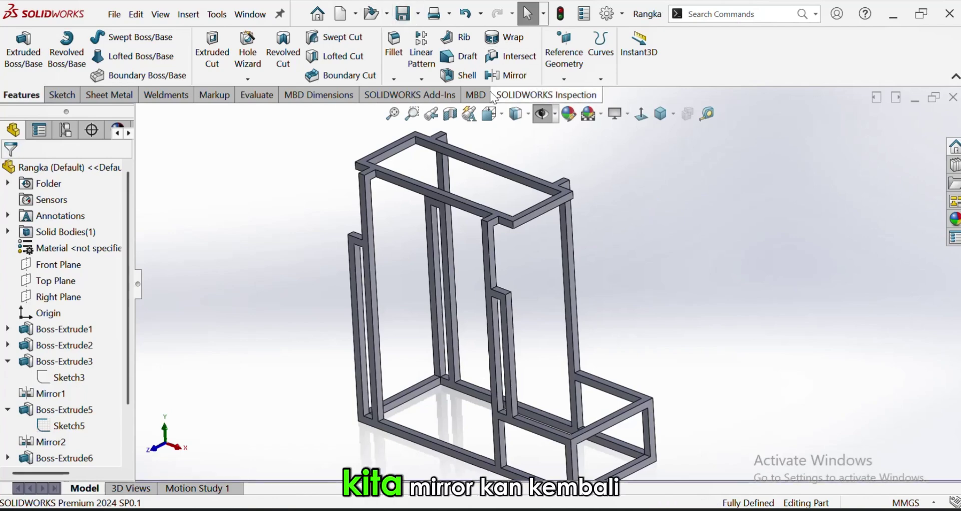
# Mirror the newest L-shaped bearing support about the Front Plane to the other side of the frame.
pyautogui.click(505, 76)
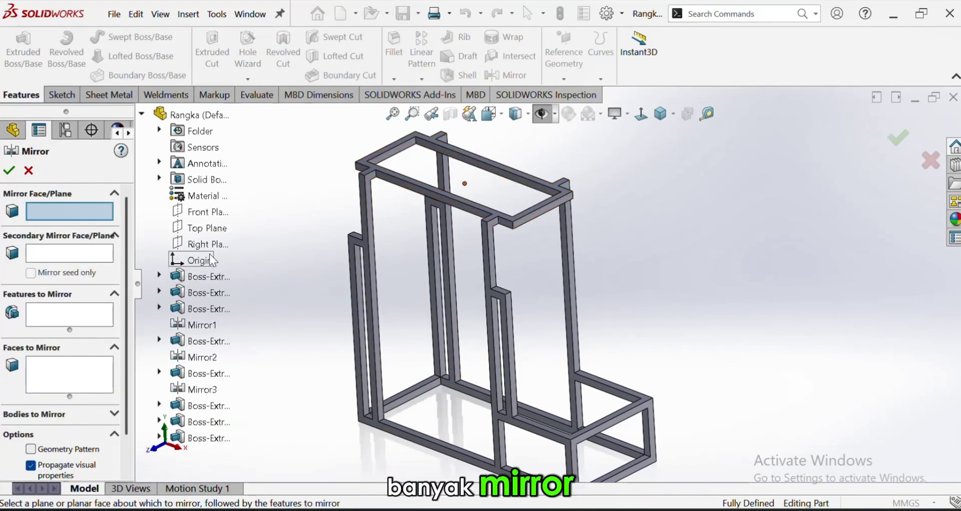
pyautogui.click(215, 216)
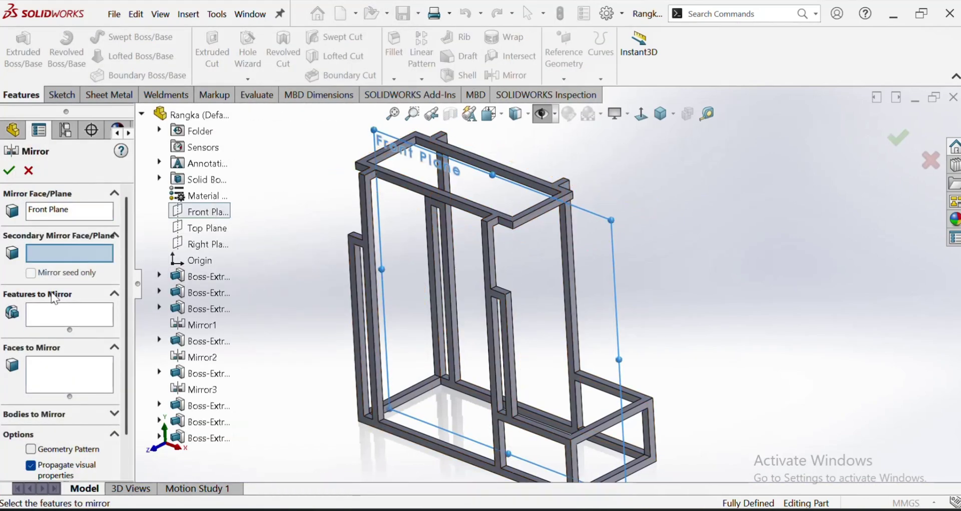
pyautogui.click(72, 320)
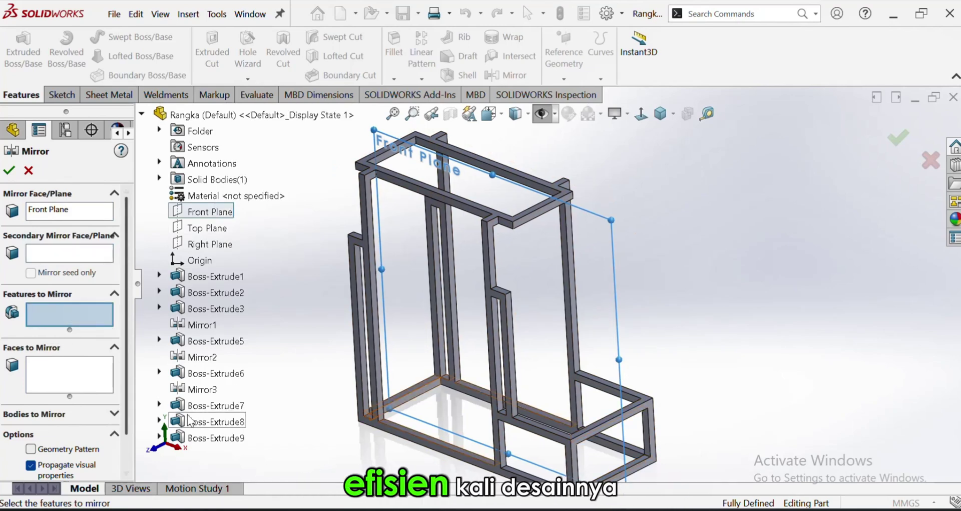
pyautogui.click(199, 440)
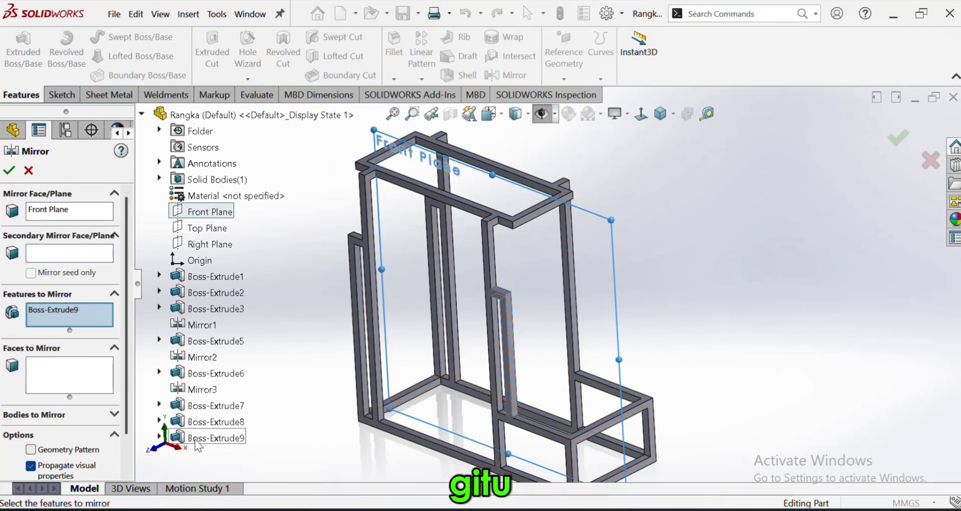
pyautogui.click(9, 171)
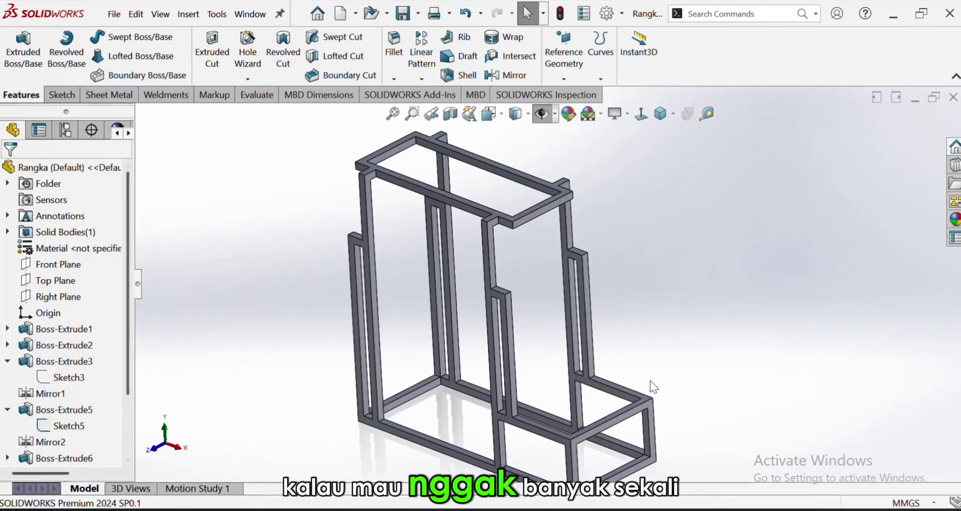
# Sketch a 40 mm square on the outer top corner of each L-shaped bearing support, on the supports' inner side face.
pyautogui.moveTo(650, 380); pyautogui.dragTo(603, 390, button='middle')
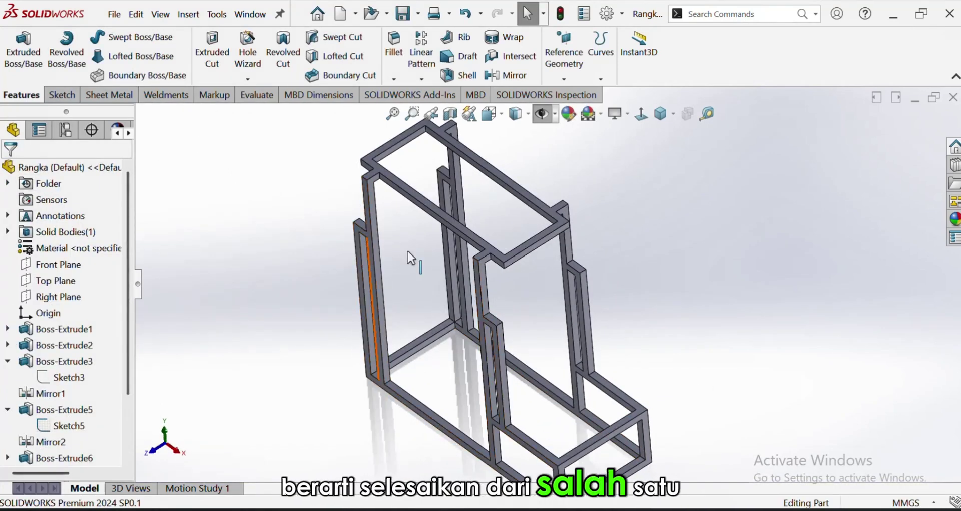
pyautogui.moveTo(617, 270); pyautogui.dragTo(580, 257, button='middle')
pyautogui.scroll(-3, 560, 233)
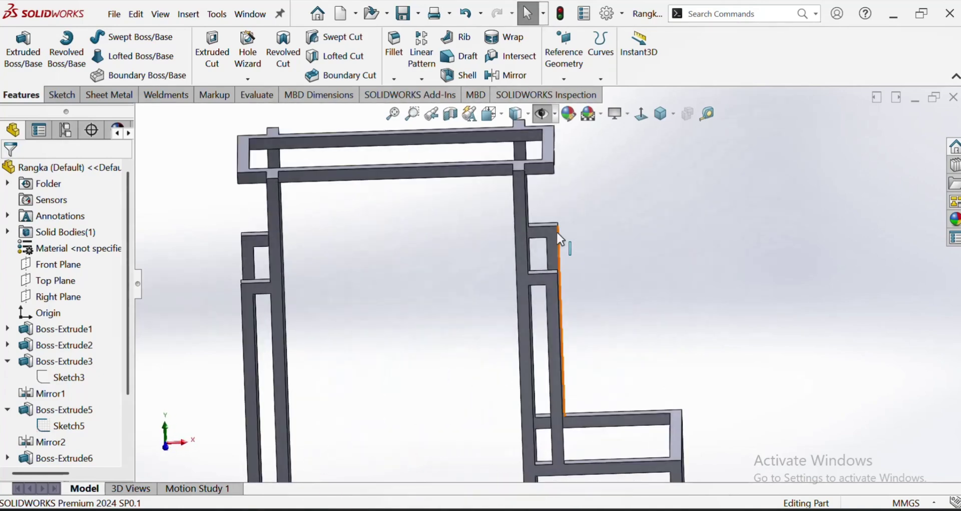
pyautogui.click(556, 231)
pyautogui.click(610, 205)
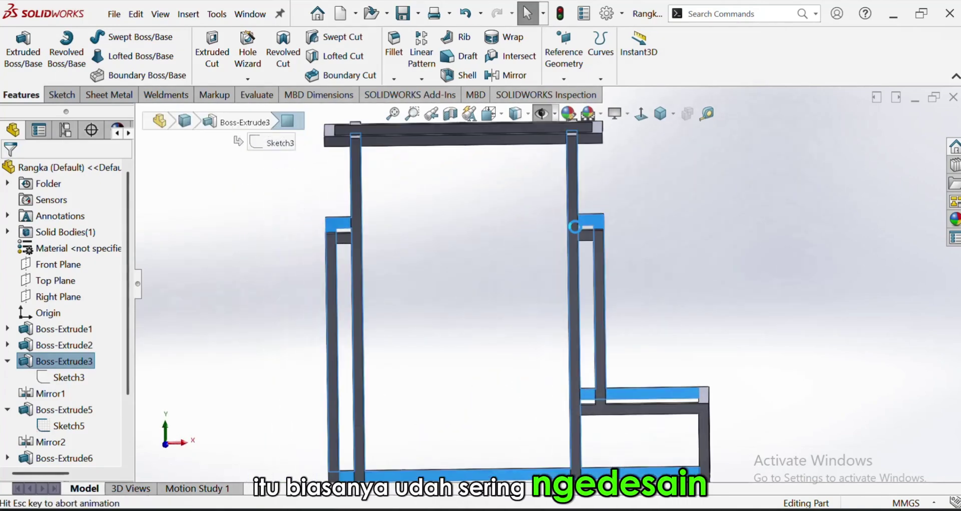
pyautogui.scroll(-3, 396, 220)
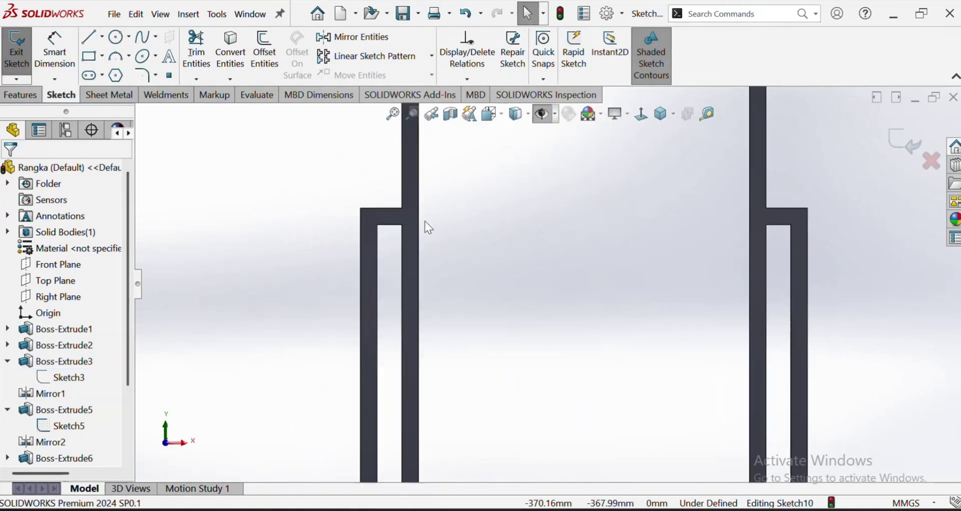
pyautogui.click(89, 59)
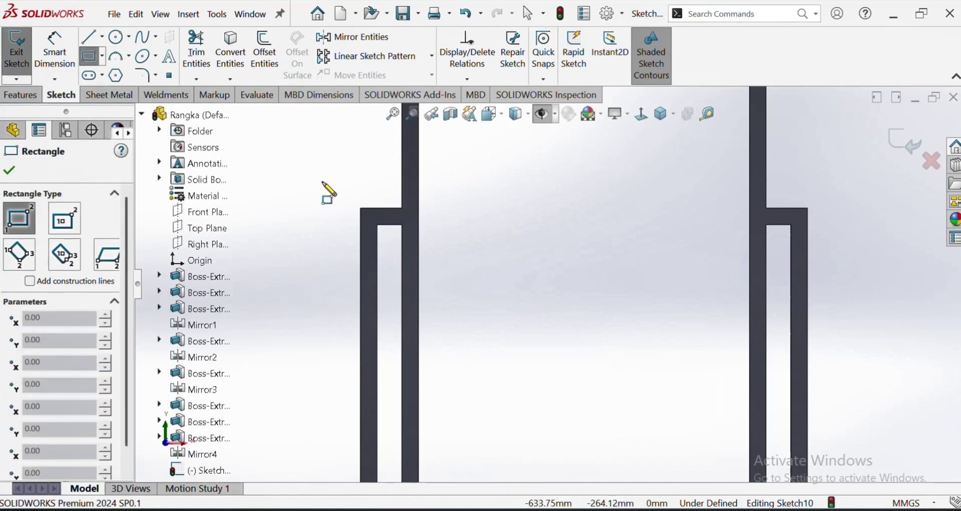
pyautogui.click(360, 207)
pyautogui.click(377, 225)
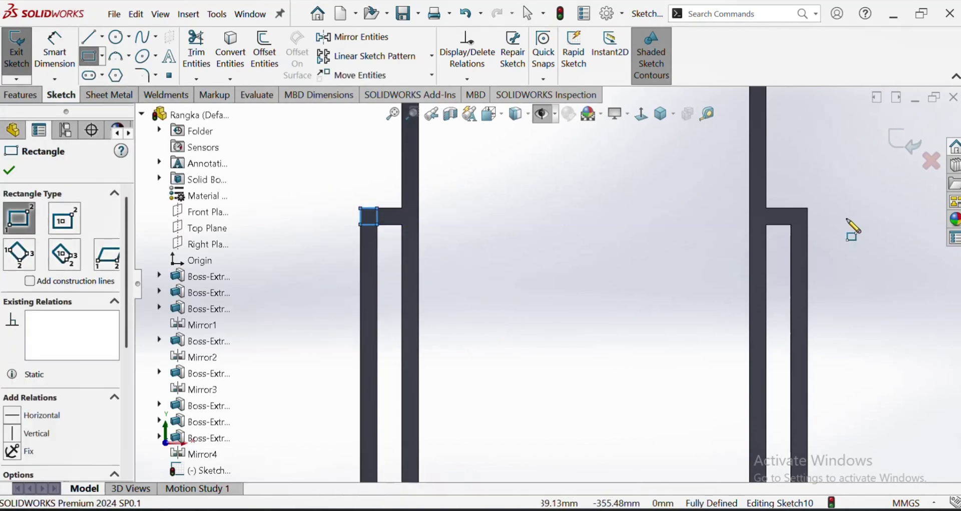
pyautogui.click(792, 225)
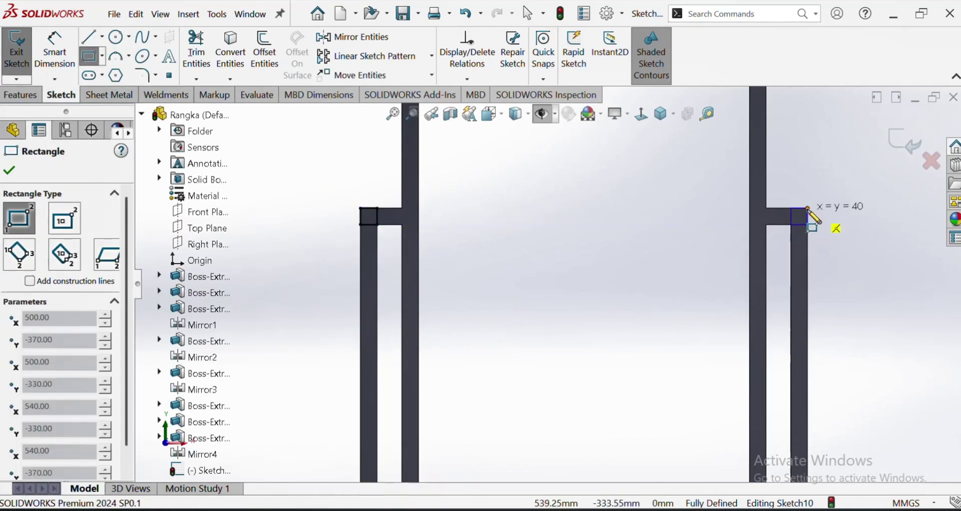
pyautogui.click(807, 208)
# Extrude both squares Up To Surface to the facing side of the opposite bearing supports, forming two crossbars.
pyautogui.scroll(5, 805, 215)
pyautogui.moveTo(804, 215); pyautogui.dragTo(716, 314, button='middle')
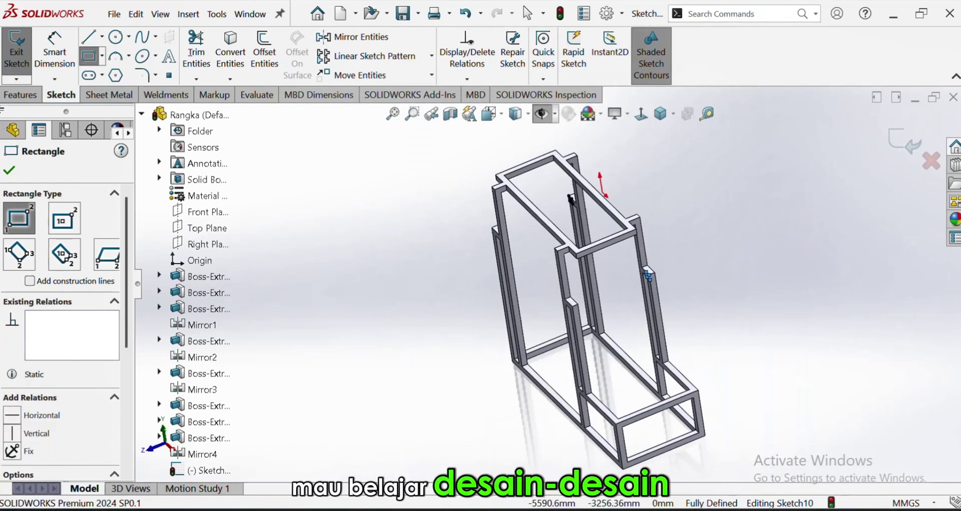
pyautogui.click(20, 96)
pyautogui.click(24, 50)
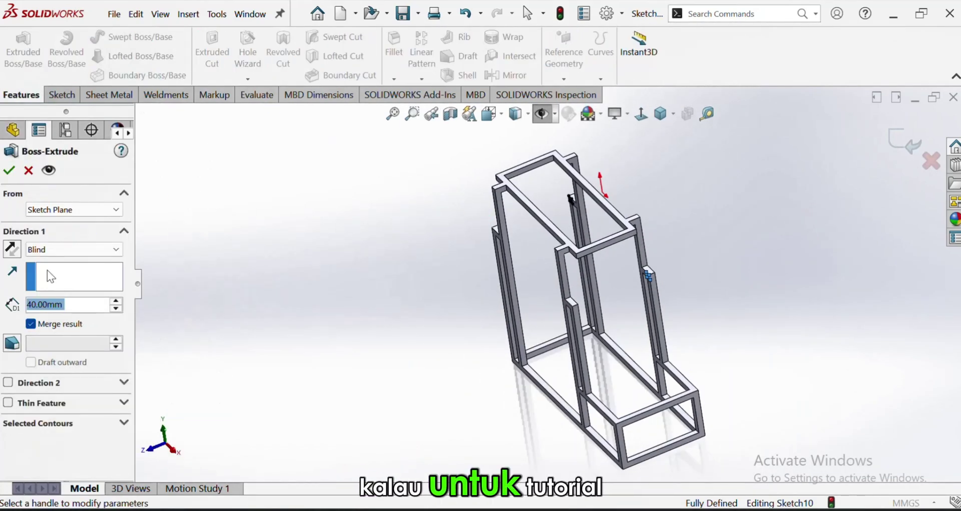
pyautogui.click(83, 250)
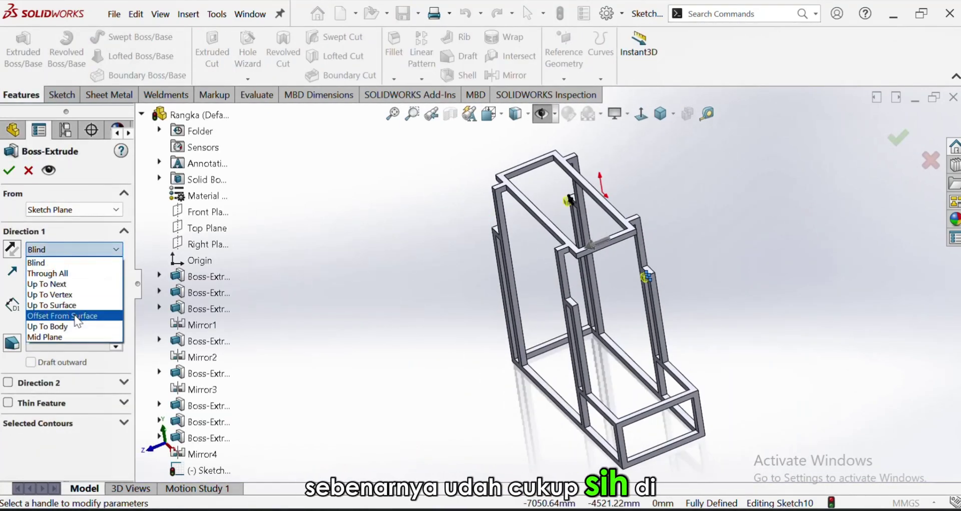
pyautogui.click(75, 305)
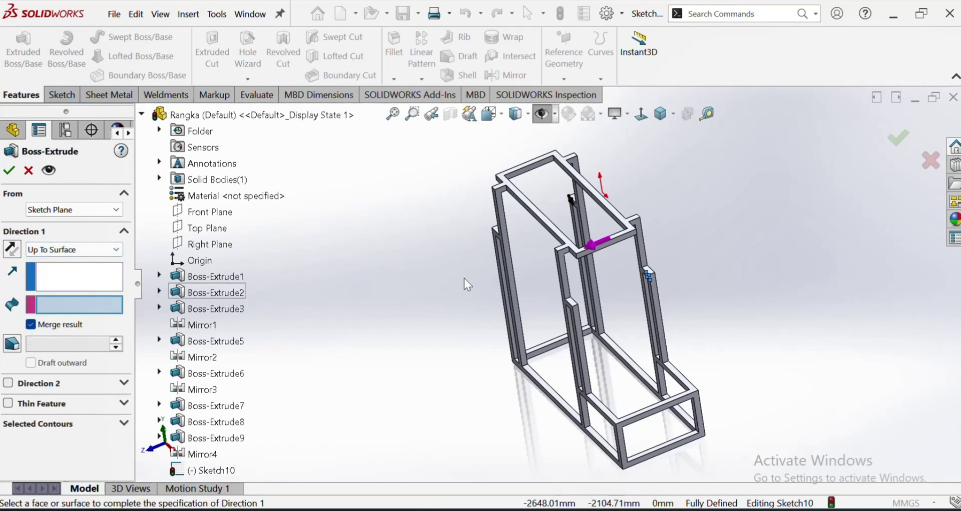
pyautogui.scroll(-10, 465, 281)
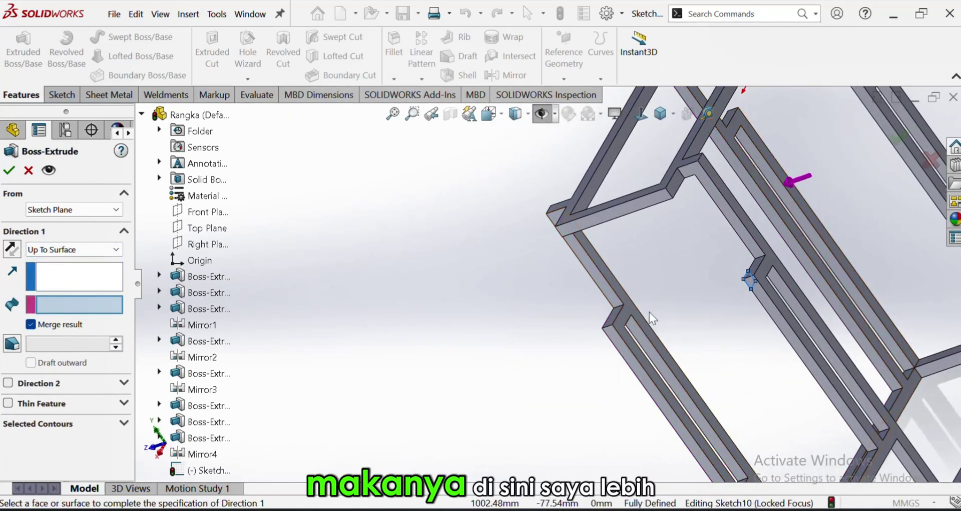
pyautogui.scroll(5, 650, 311)
pyautogui.scroll(-3, 759, 275)
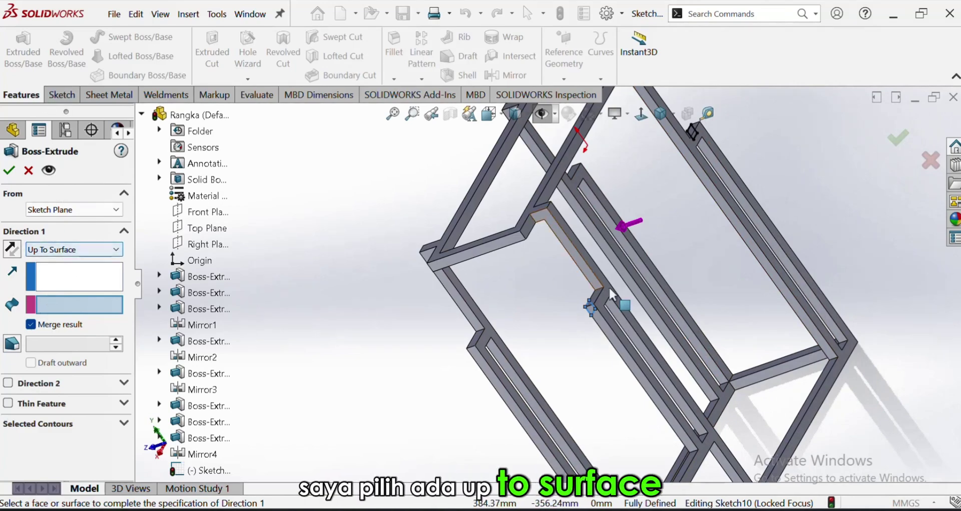
pyautogui.scroll(-5, 343, 361)
pyautogui.scroll(3, 304, 366)
pyautogui.scroll(-2, 304, 365)
pyautogui.scroll(-2, 392, 350)
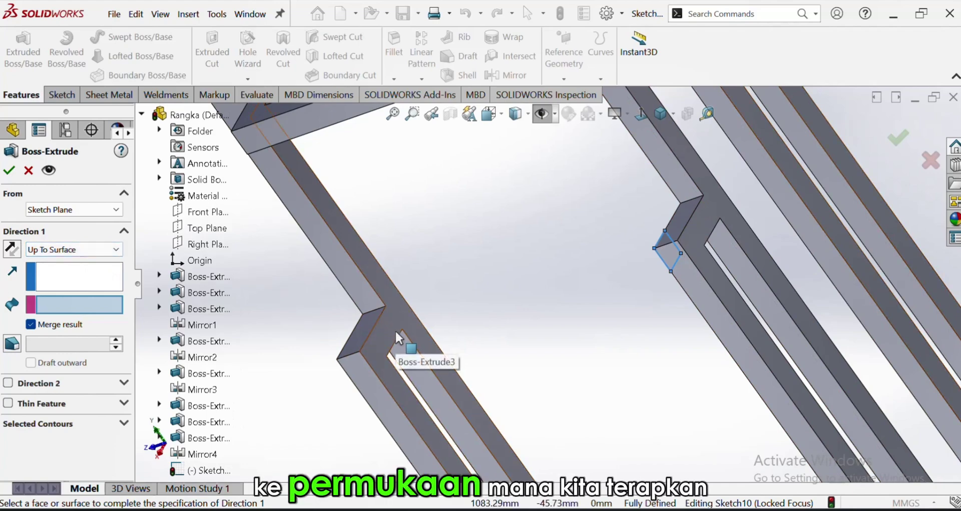
pyautogui.click(396, 333)
pyautogui.moveTo(396, 333); pyautogui.dragTo(321, 113, button='middle')
pyautogui.click(9, 170)
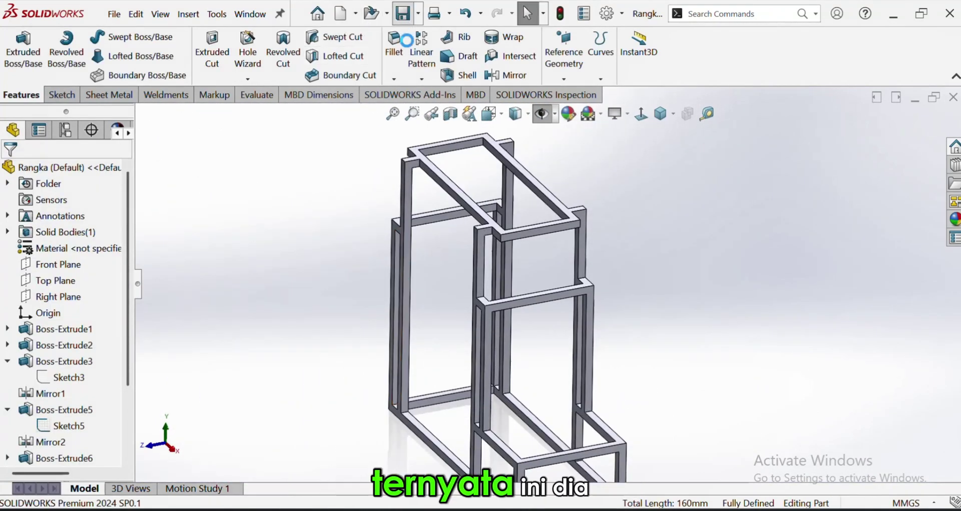
# Switch to the machine layout drawing in Paint and activate the straight Line tool.
pyautogui.scroll(5, 539, 336)
pyautogui.moveTo(539, 337); pyautogui.dragTo(727, 447, button='middle')
pyautogui.scroll(-3, 632, 394)
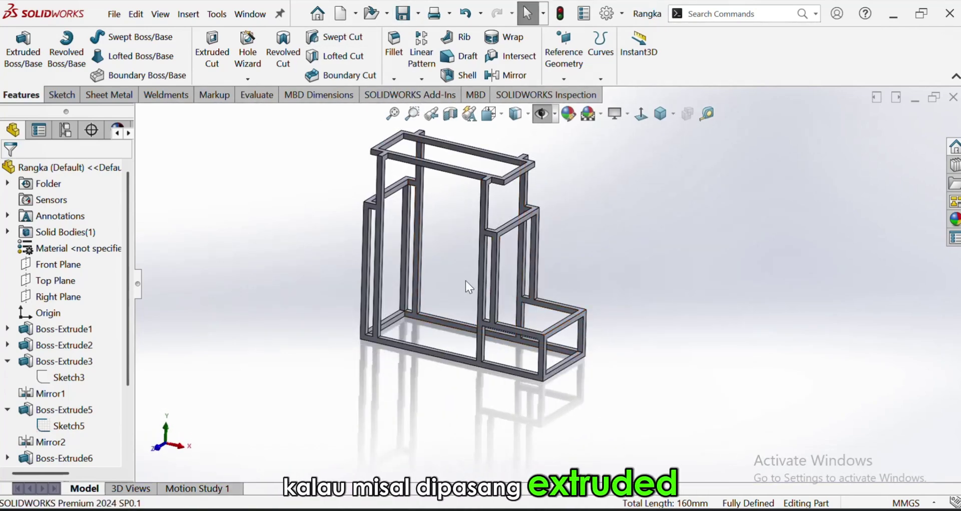
pyautogui.click(596, 509)
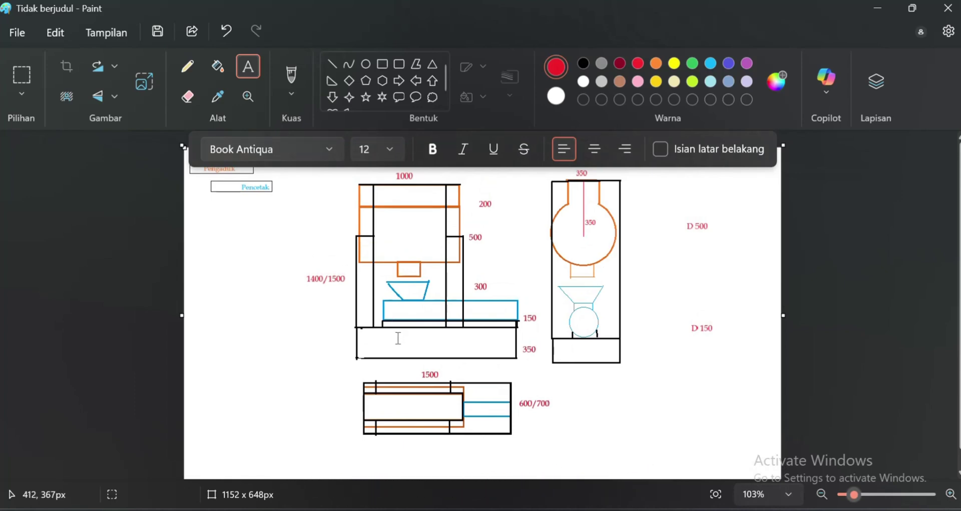
pyautogui.click(331, 63)
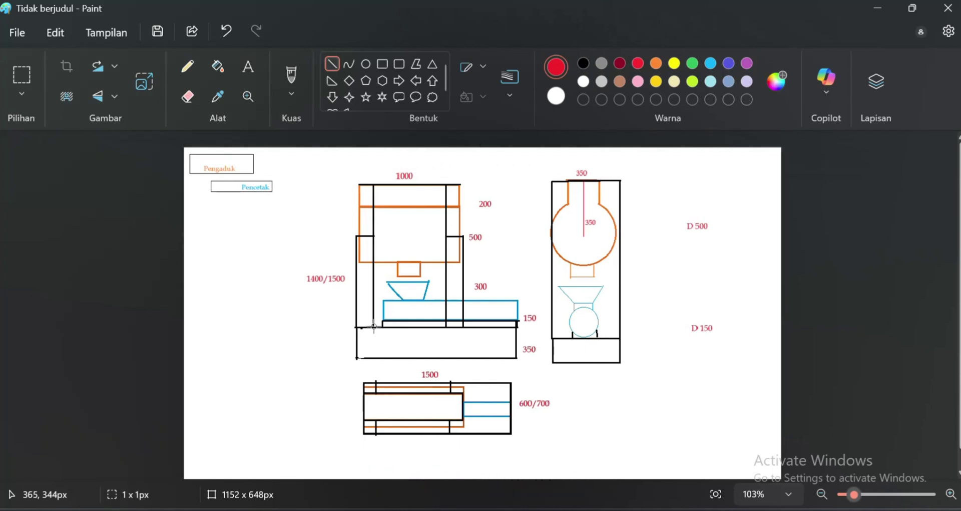
# Extend the two inner upright legs in the front view down to the base's bottom line with black vertical lines.
pyautogui.moveTo(374, 350); pyautogui.dragTo(374, 349)
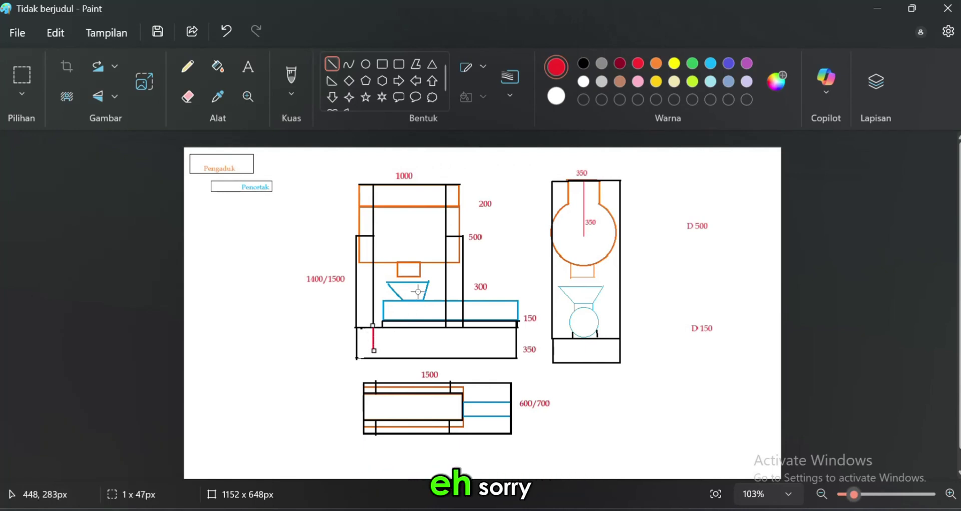
pyautogui.hotkey('ctrl', 'z')
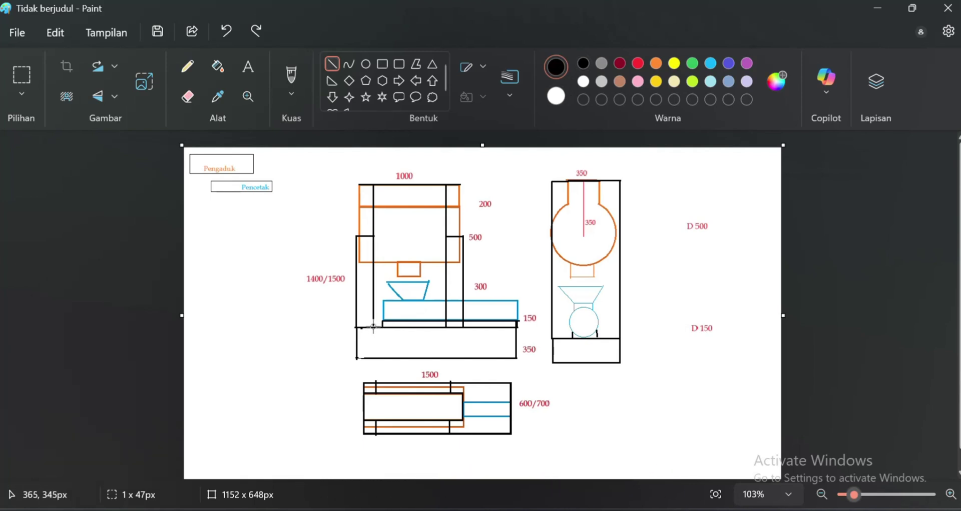
pyautogui.moveTo(373, 326); pyautogui.dragTo(373, 358)
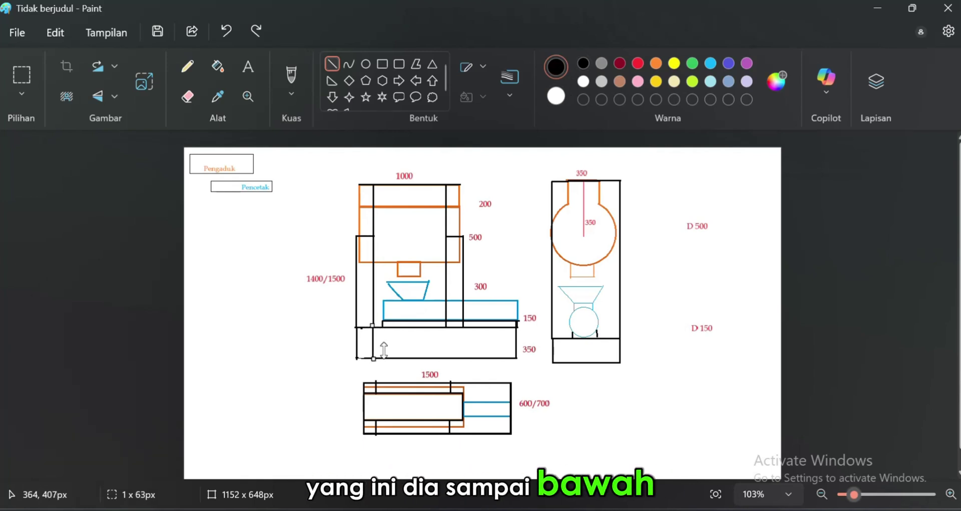
pyautogui.moveTo(446, 326); pyautogui.dragTo(446, 359)
pyautogui.click(471, 332)
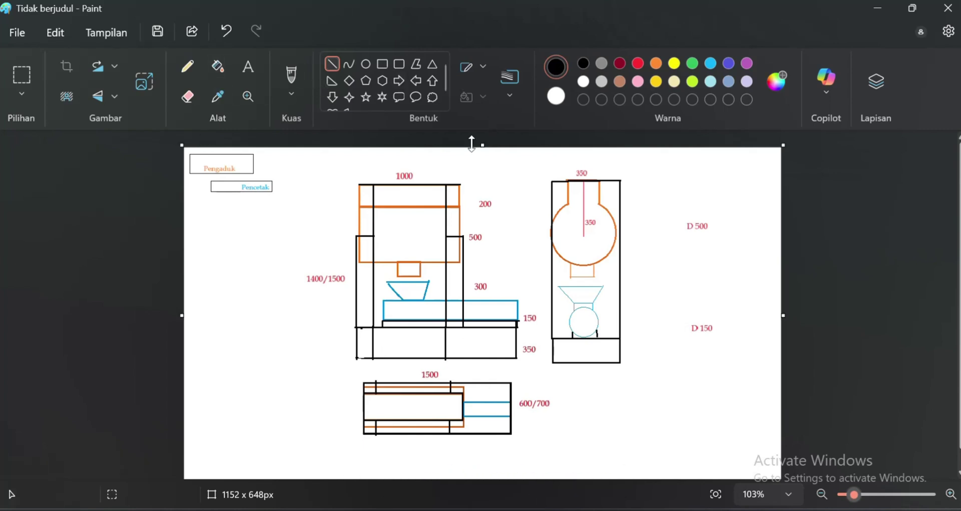
# Erase the base's upper horizontal line between the outer left leg and the right inner leg in the front view.
pyautogui.click(186, 98)
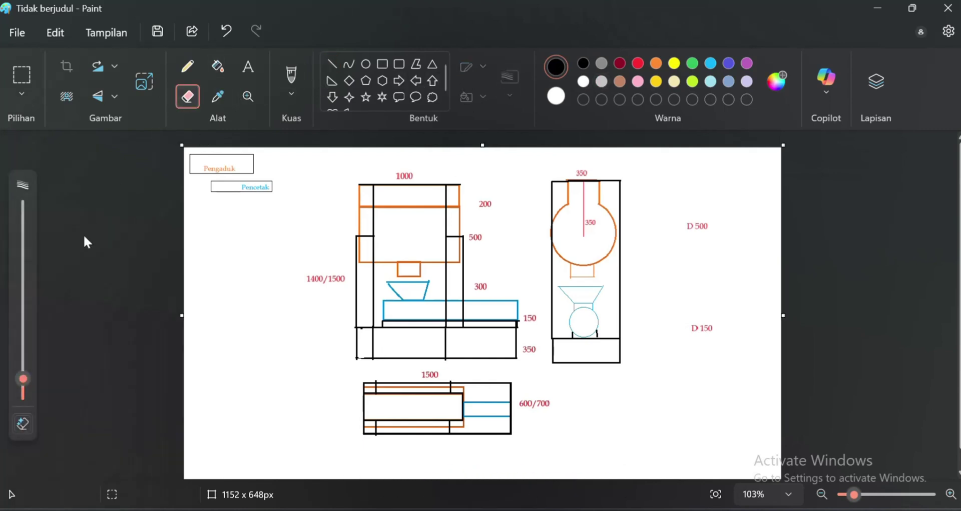
pyautogui.keyDown('ctrl'); pyautogui.scroll(5, 440, 334); pyautogui.keyUp('ctrl')
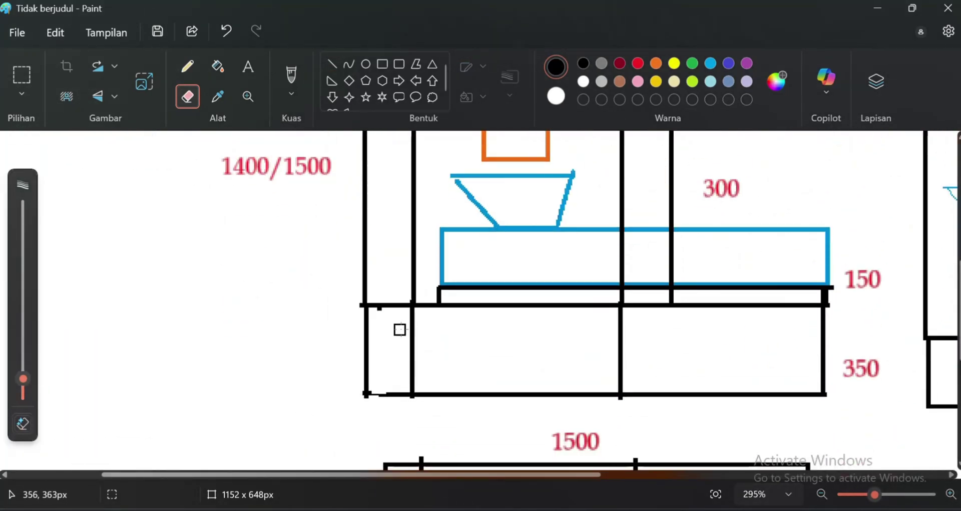
pyautogui.moveTo(384, 307); pyautogui.dragTo(507, 311)
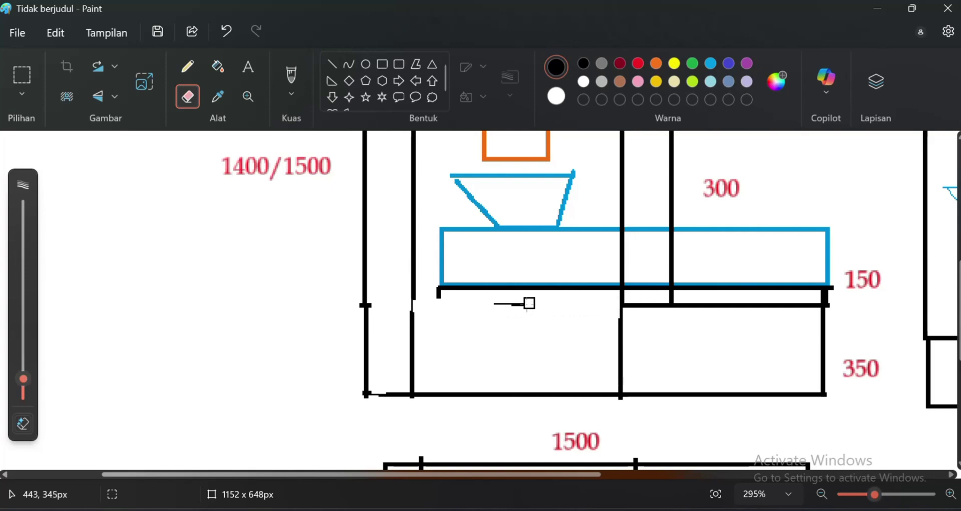
# Draw a black vertical line from the left end of the line under the blue body down to the base's bottom line.
pyautogui.scroll(1, 582, 332)
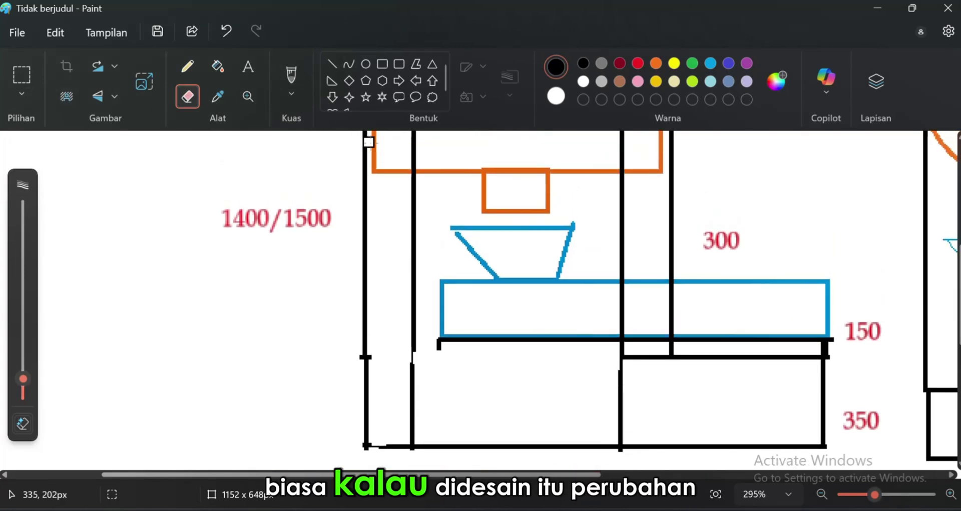
pyautogui.click(331, 63)
pyautogui.scroll(-2, 540, 372)
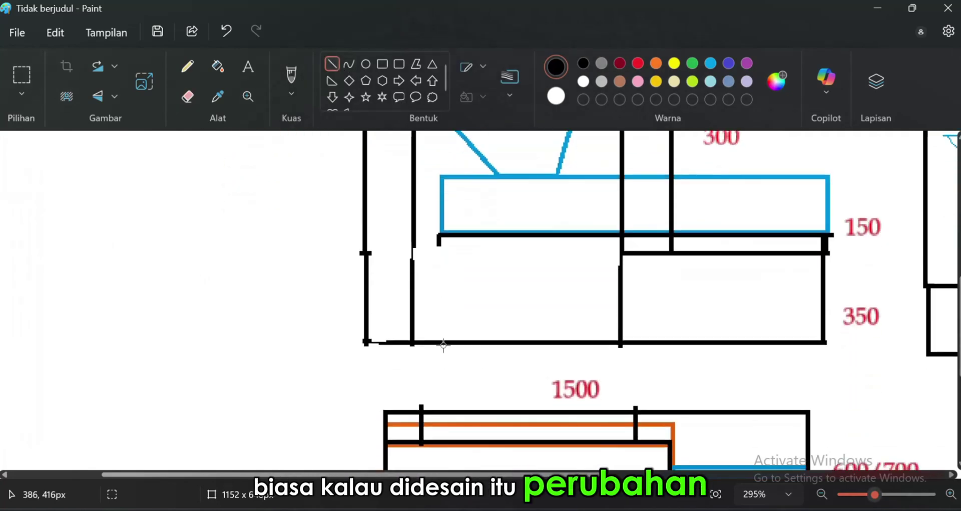
pyautogui.moveTo(440, 246); pyautogui.dragTo(440, 342)
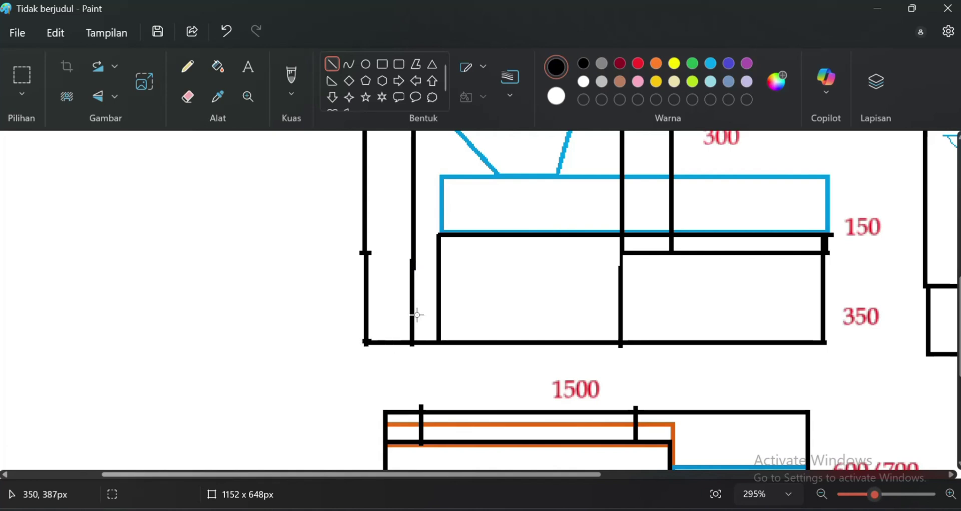
# Draw a short vertical line joining the right end of the line under the blue body to the base's upper line.
pyautogui.keyDown('ctrl'); pyautogui.scroll(-3, 590, 285); pyautogui.keyUp('ctrl')
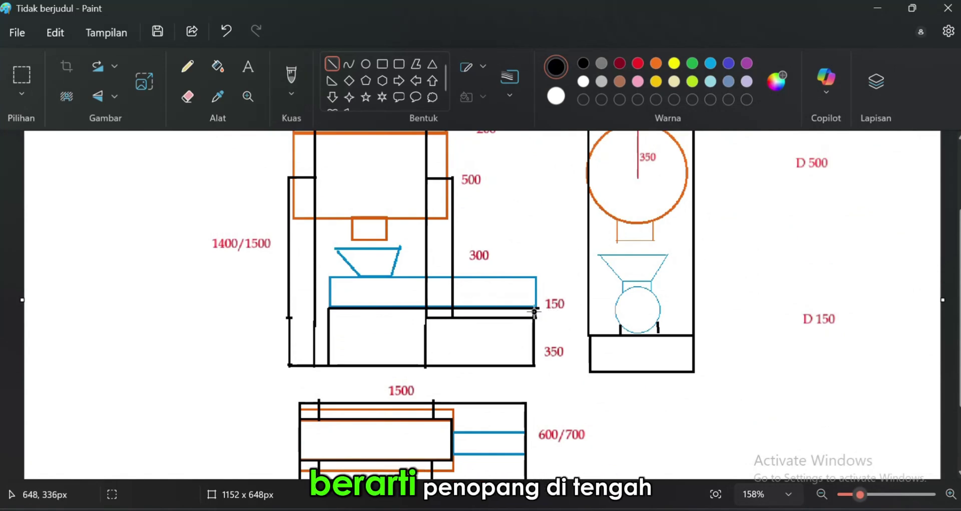
pyautogui.moveTo(534, 312); pyautogui.dragTo(535, 317)
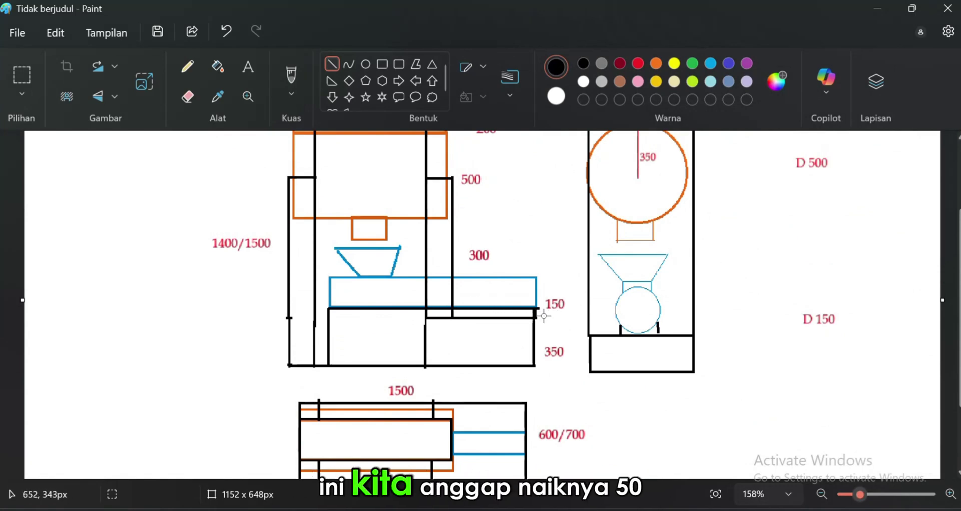
# Switch to SOLIDWORKS and start a sketch on the outer end face of the low base frame.
pyautogui.click(878, 7)
pyautogui.moveTo(759, 272)
pyautogui.mouseDown(button='middle')
pyautogui.moveTo(386, 354)
pyautogui.moveTo(429, 371)
pyautogui.moveTo(434, 318)
pyautogui.moveTo(439, 371)
pyautogui.mouseUp(button='middle')
pyautogui.click(439, 370)
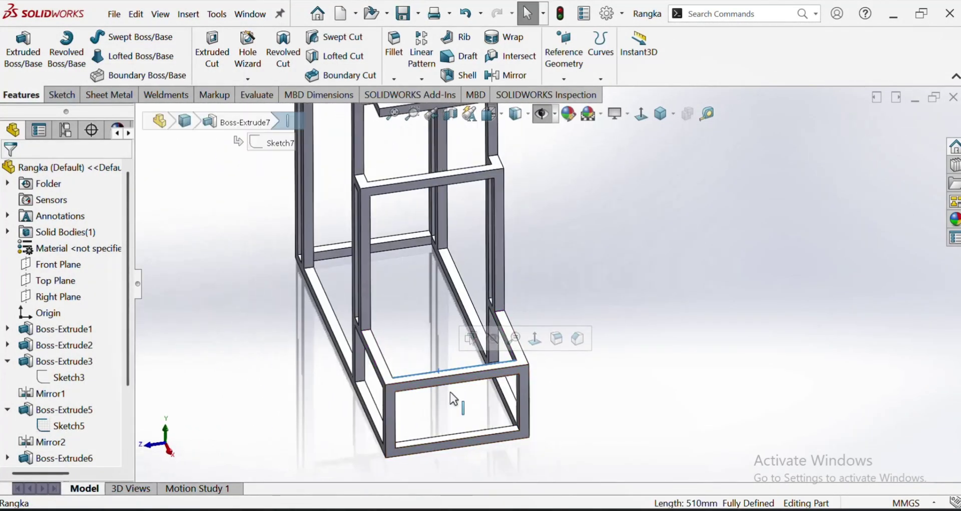
pyautogui.click(455, 380)
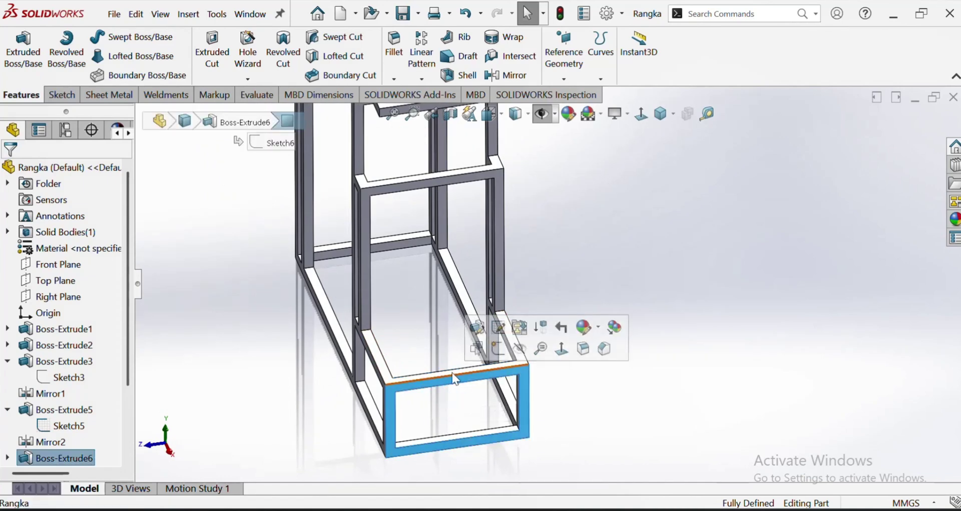
pyautogui.click(498, 348)
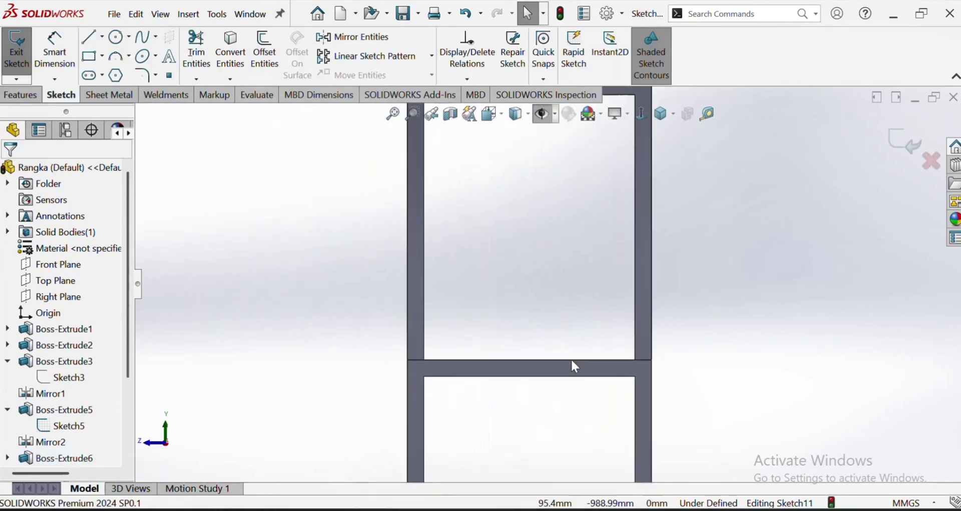
# Sketch a vertical line upward from the middle of the base crossbar's upper edge and set its length to 50 mm.
pyautogui.scroll(-2, 571, 359)
pyautogui.click(84, 43)
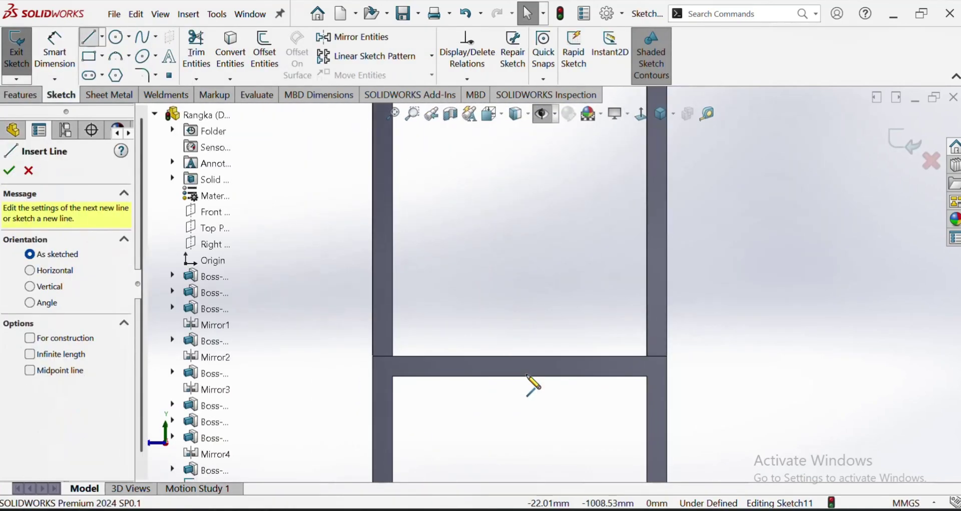
pyautogui.moveTo(520, 356); pyautogui.dragTo(520, 322)
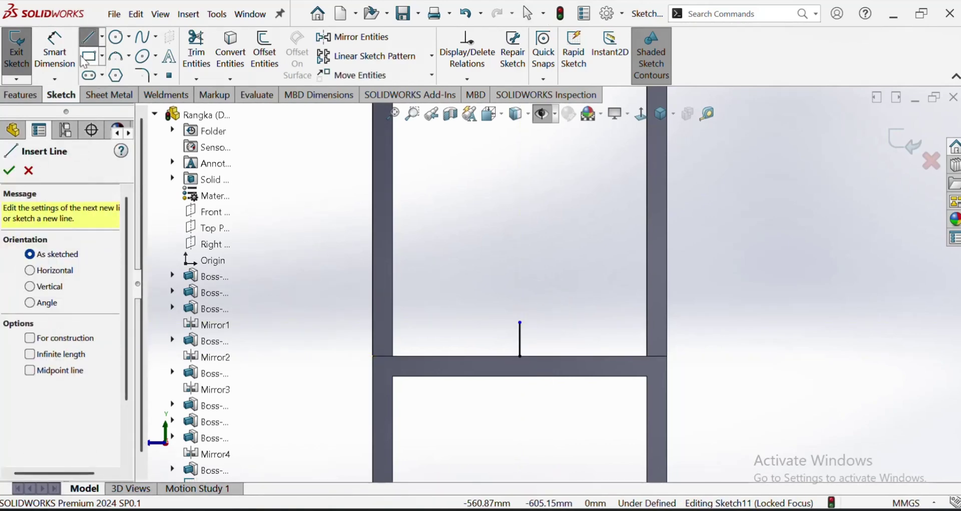
pyautogui.click(55, 50)
pyautogui.click(520, 336)
pyautogui.click(539, 345)
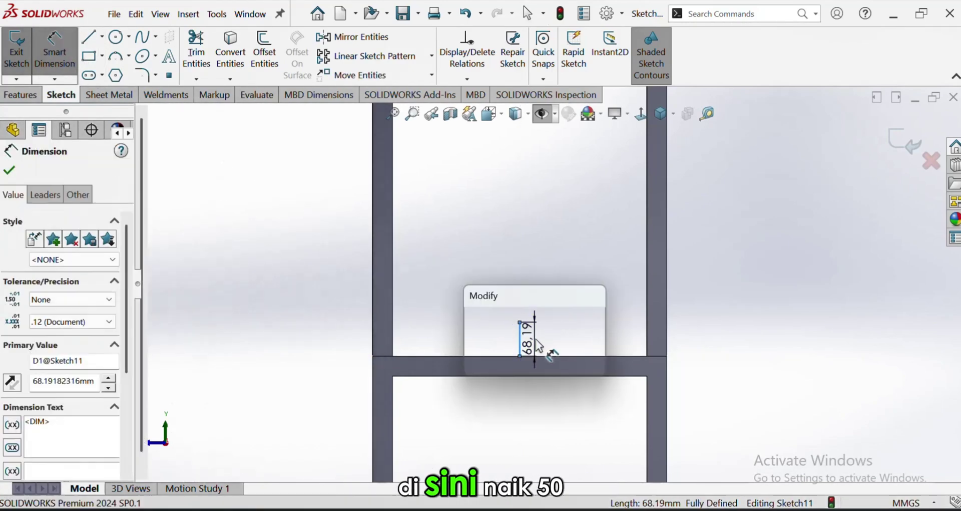
pyautogui.write('50')
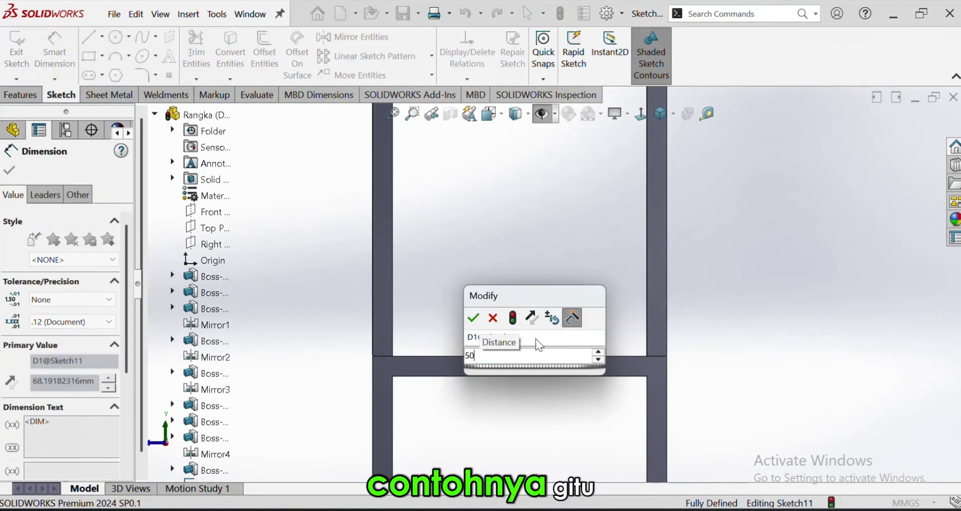
pyautogui.press('Return')
pyautogui.press('Escape')
# Convert the vertical line above the base crossbar to construction geometry.
pyautogui.scroll(-4, 536, 341)
pyautogui.press('Escape')
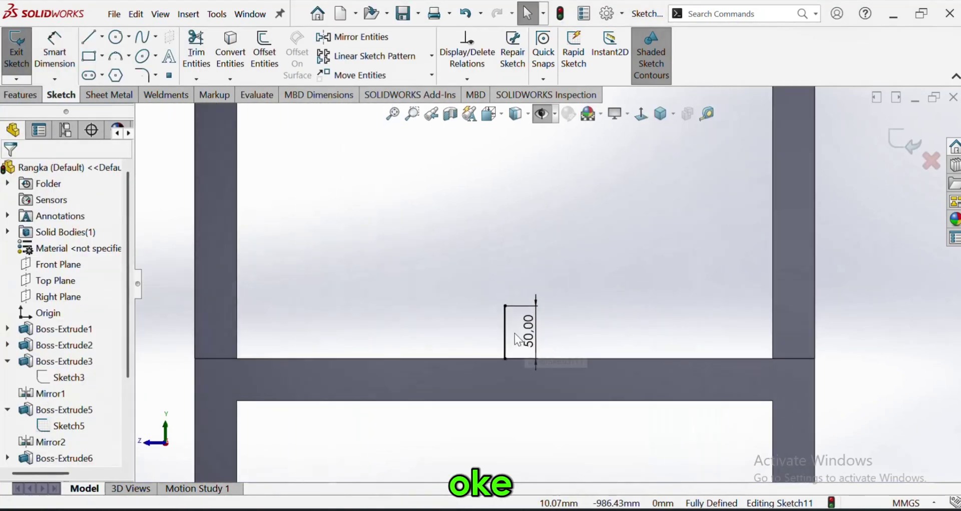
pyautogui.click(505, 332)
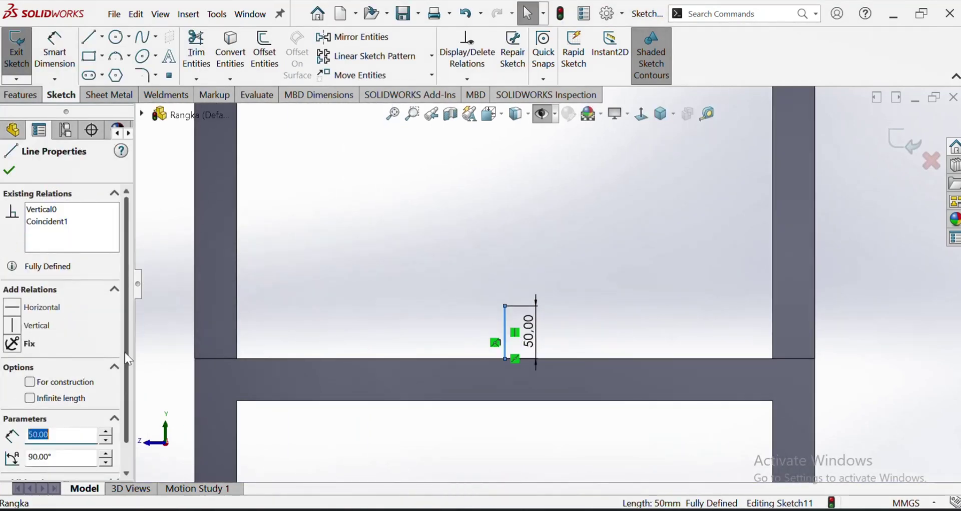
pyautogui.click(30, 384)
pyautogui.click(414, 292)
# Sketch a corner rectangle about 221 mm wide on the crossbar's upper edge, reaching up to the construction line's upper end at 50 mm.
pyautogui.click(89, 57)
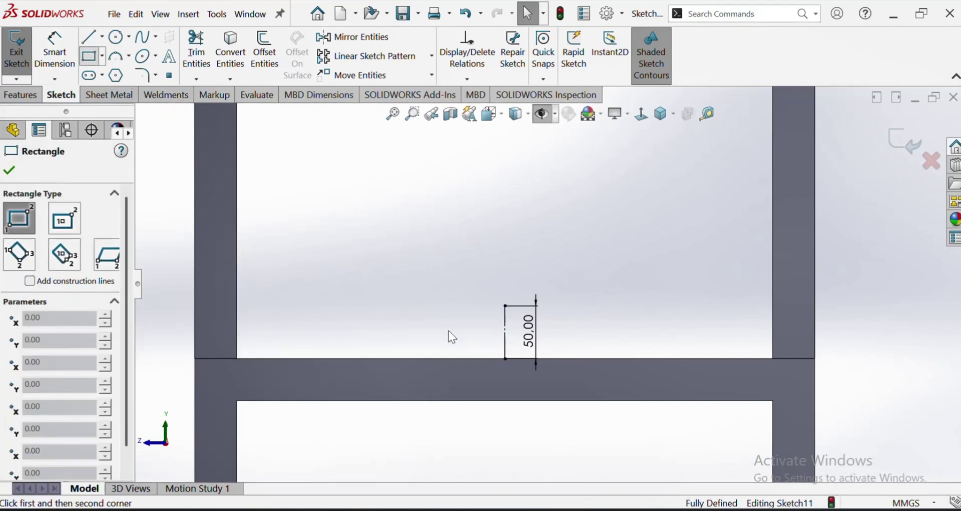
pyautogui.click(403, 358)
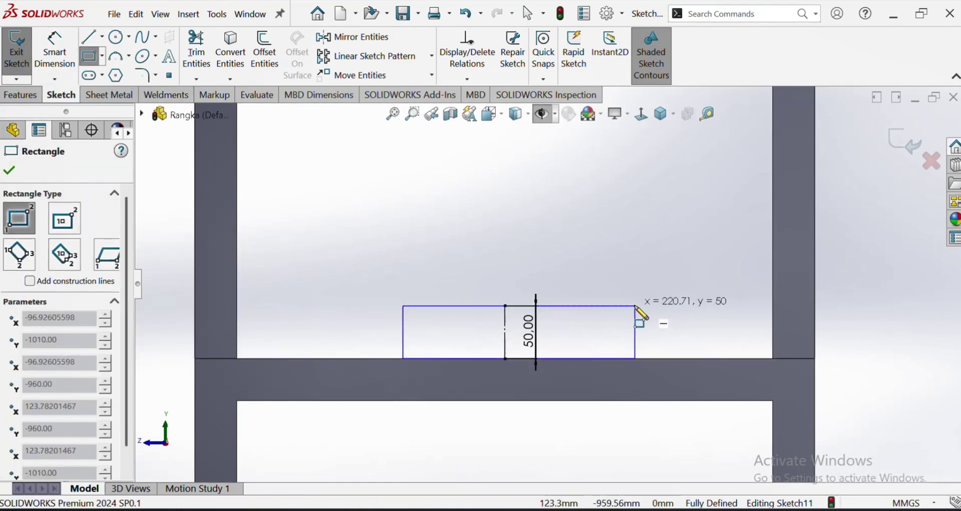
pyautogui.click(635, 306)
pyautogui.press('Escape')
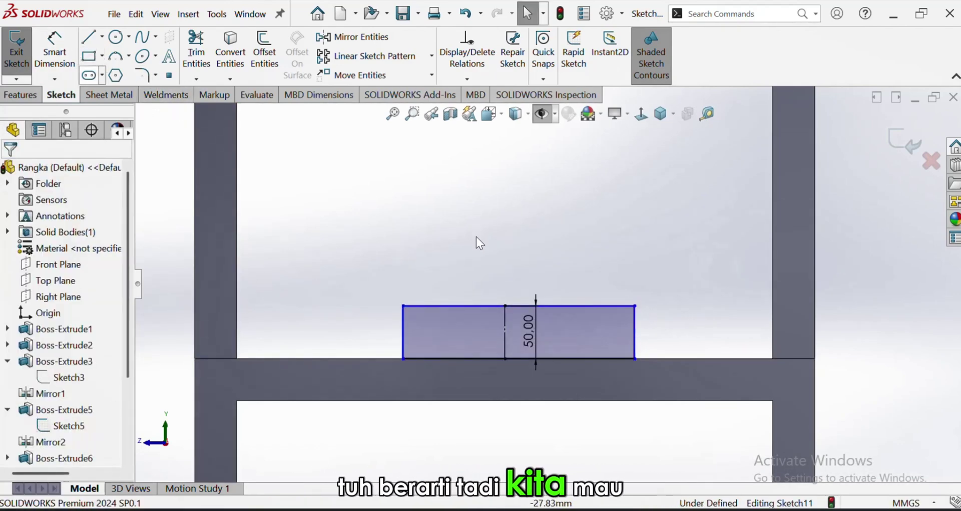
# Start a center-point circle in the current end-face sketch.
pyautogui.click(123, 41)
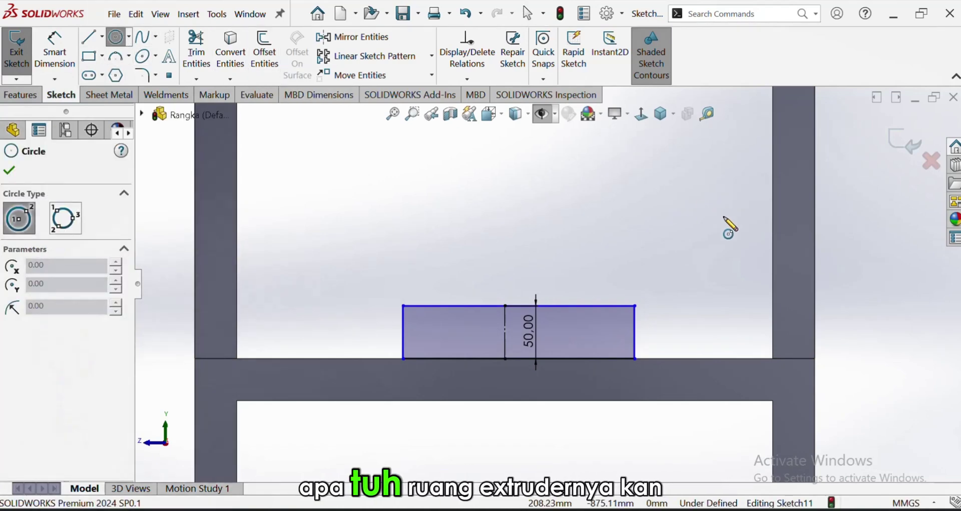
# Sketch a circle in the open area above the rectangle, inside the frame, and set its diameter to 150 mm.
pyautogui.click(642, 221)
pyautogui.click(699, 182)
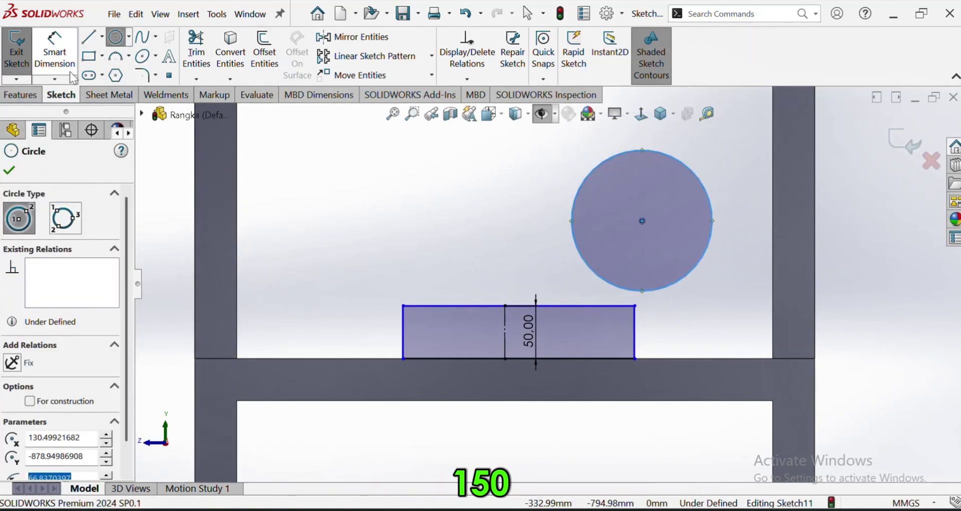
pyautogui.click(55, 50)
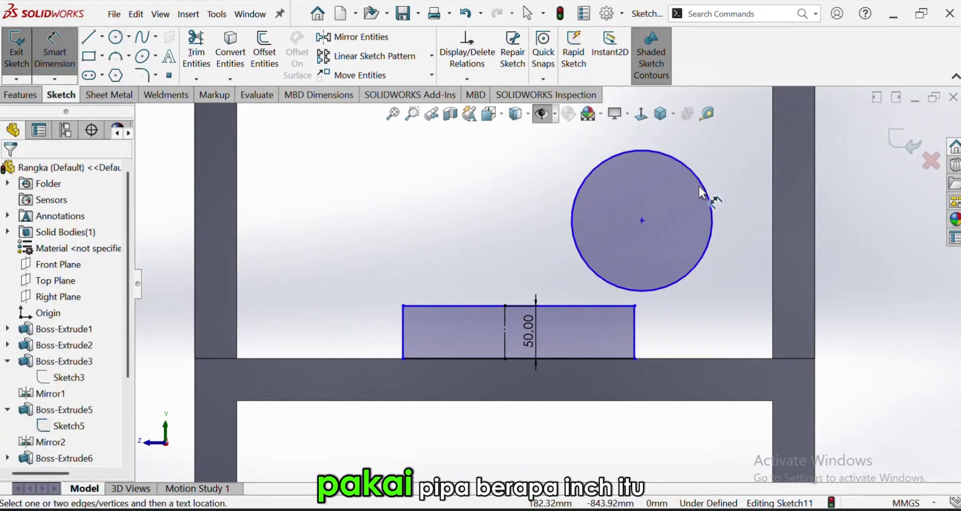
pyautogui.click(701, 188)
pyautogui.click(746, 208)
pyautogui.write('150')
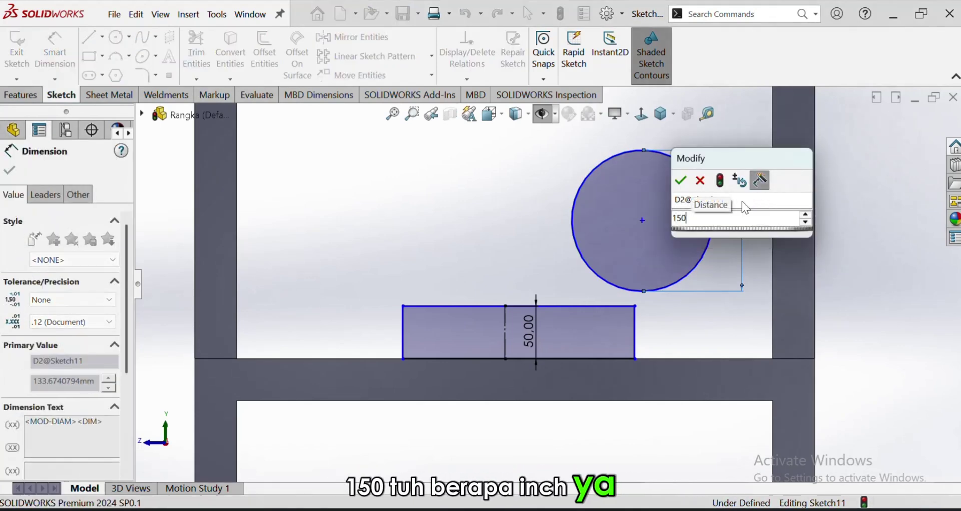
pyautogui.press('Return')
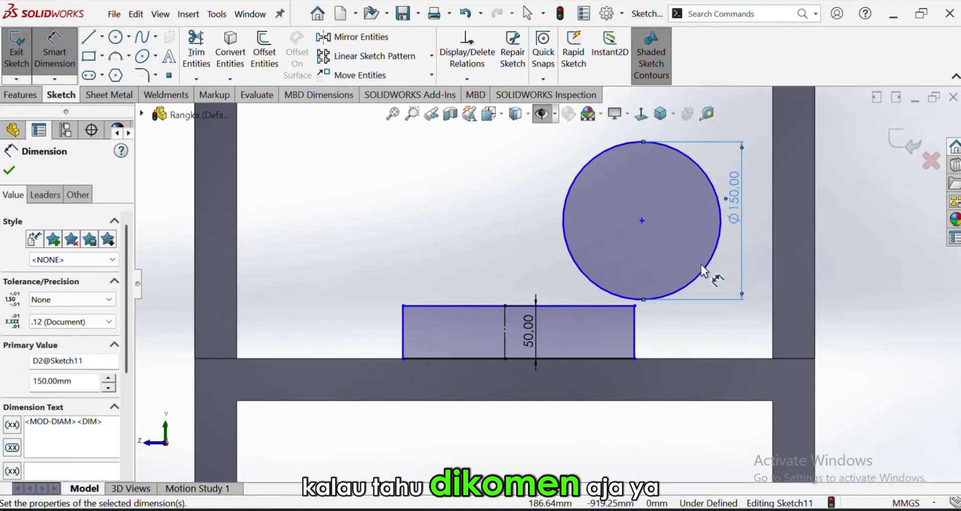
pyautogui.press('Escape')
pyautogui.press('Escape')
pyautogui.moveTo(676, 251); pyautogui.dragTo(694, 206)
pyautogui.scroll(3, 694, 246)
pyautogui.click(766, 245)
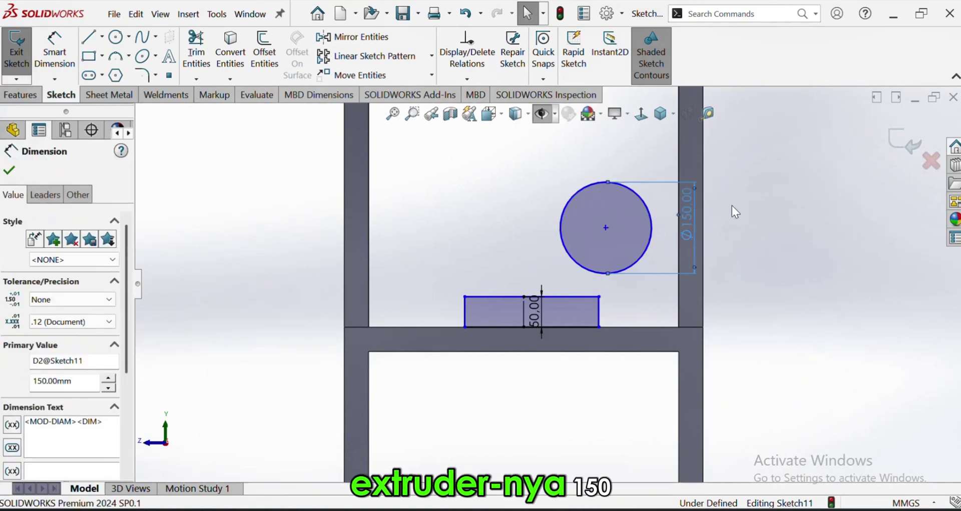
pyautogui.click(732, 205)
pyautogui.scroll(-1, 641, 213)
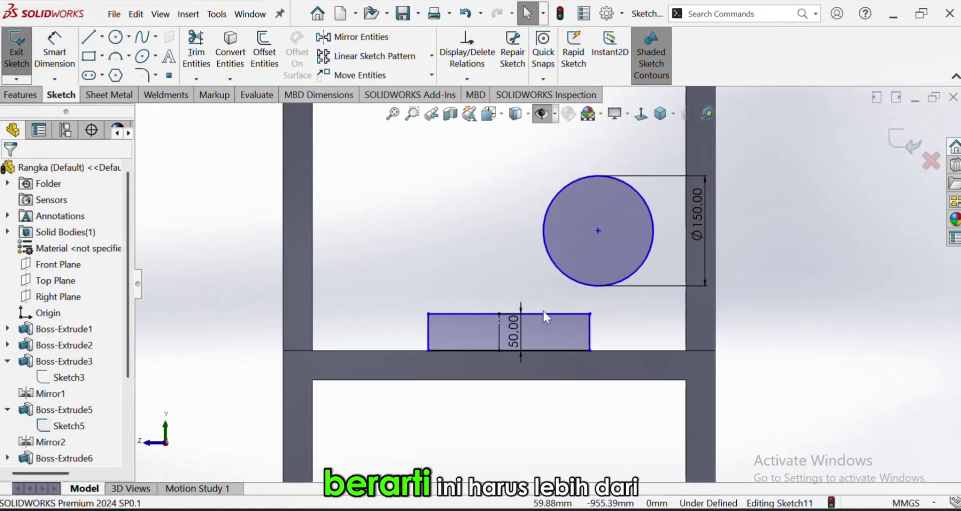
# Dimension the rectangle's upper edge and set its length to 200 mm.
pyautogui.click(54, 50)
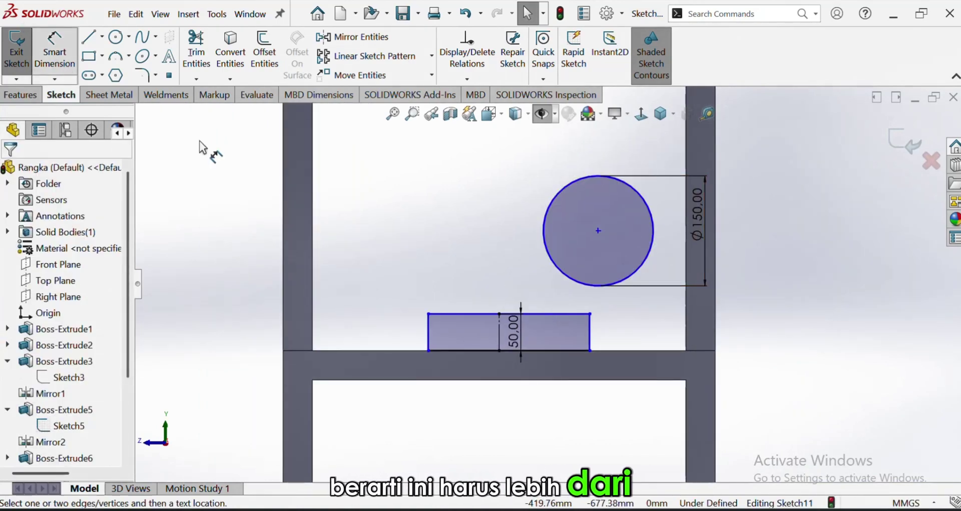
pyautogui.click(470, 313)
pyautogui.click(474, 297)
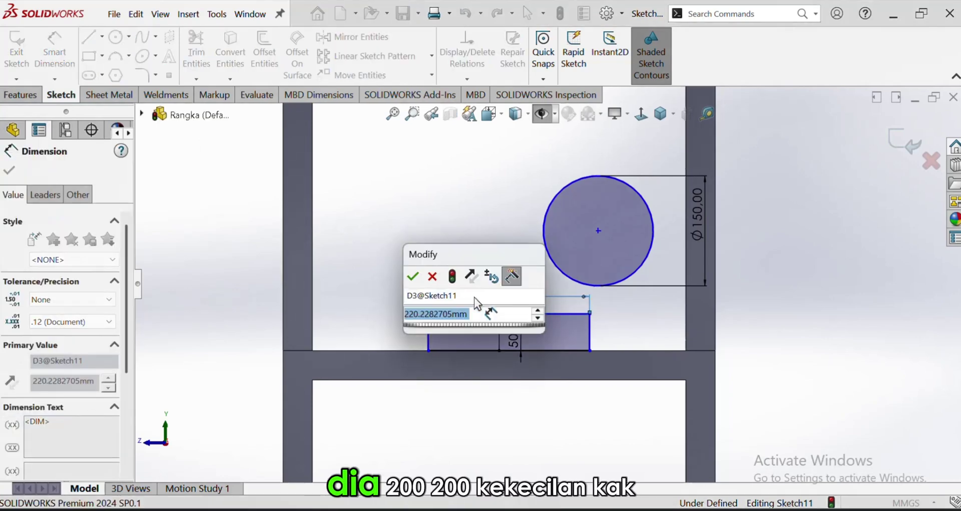
pyautogui.write('200')
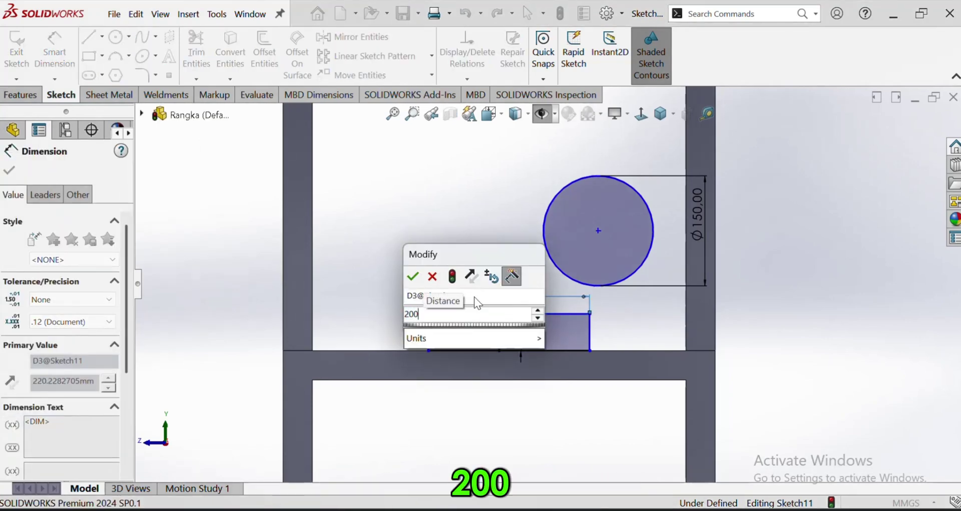
pyautogui.press('Return')
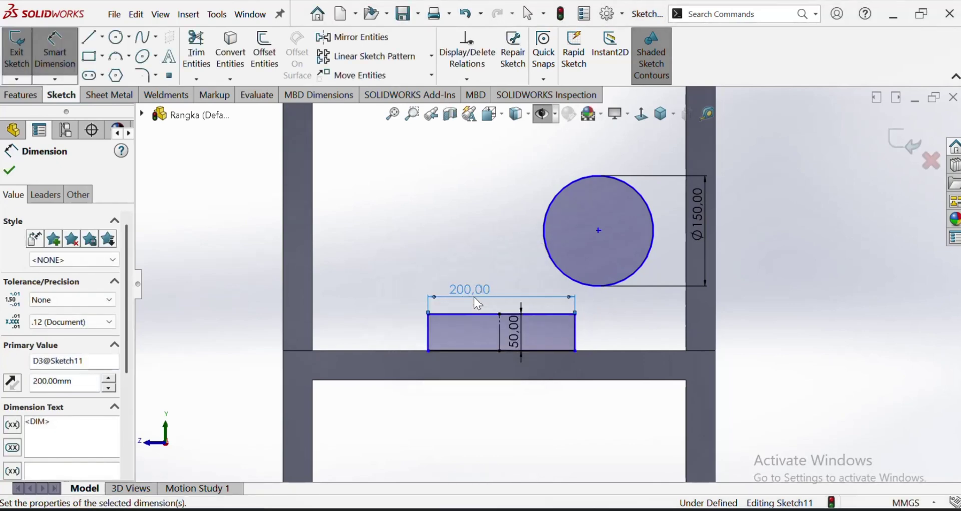
# Try a Midpoint relation between the rectangle's upper edge and the centerline's upper endpoint, and undo it.
pyautogui.click(538, 313)
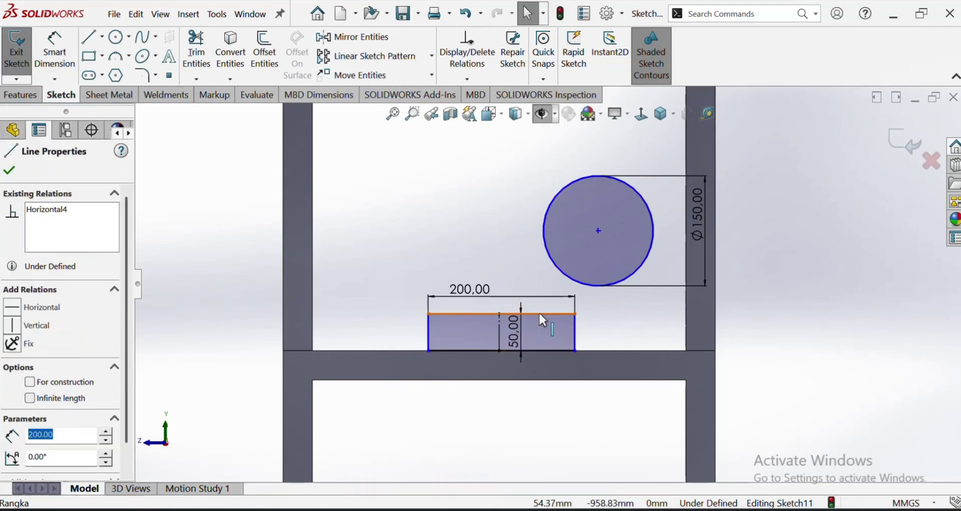
pyautogui.scroll(-3, 530, 316)
pyautogui.scroll(-4, 482, 305)
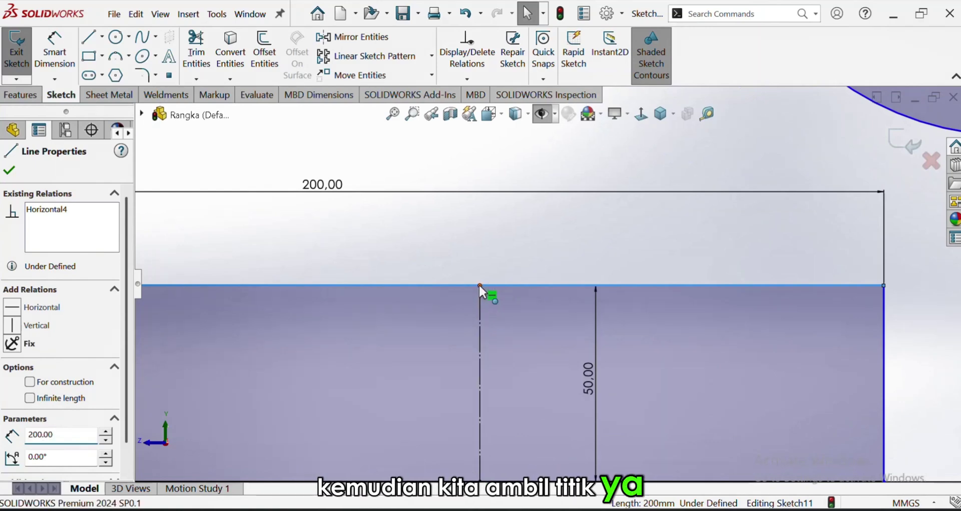
pyautogui.keyDown('ctrl'); pyautogui.click(479, 285); pyautogui.keyUp('ctrl')
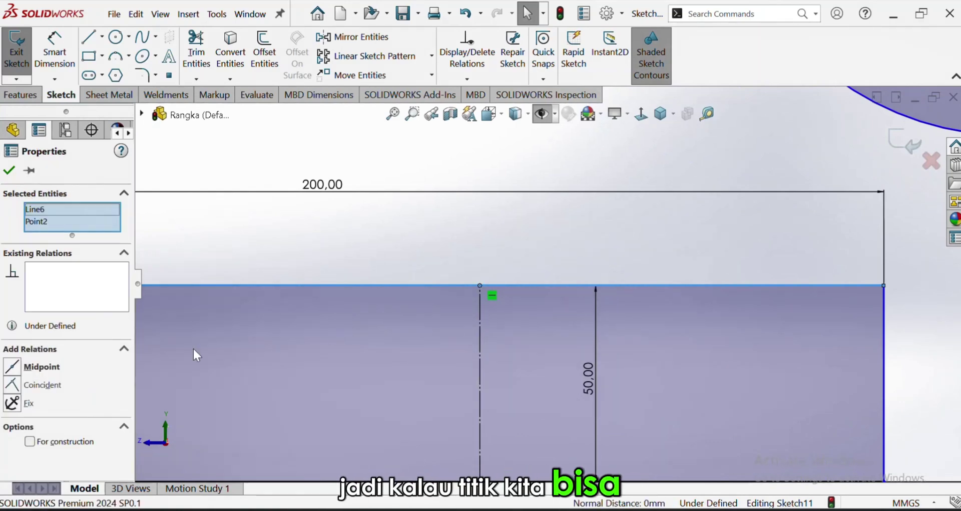
pyautogui.click(23, 371)
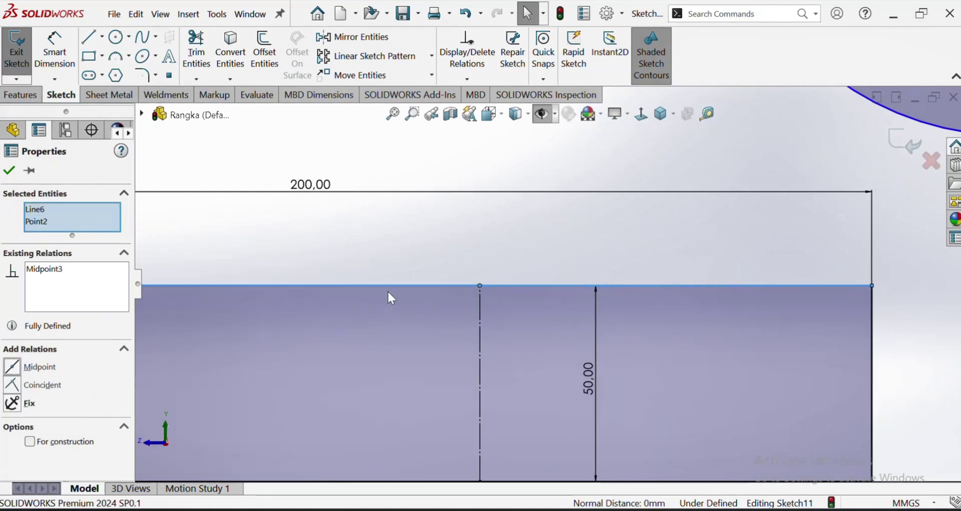
pyautogui.click(476, 262)
pyautogui.scroll(3, 521, 313)
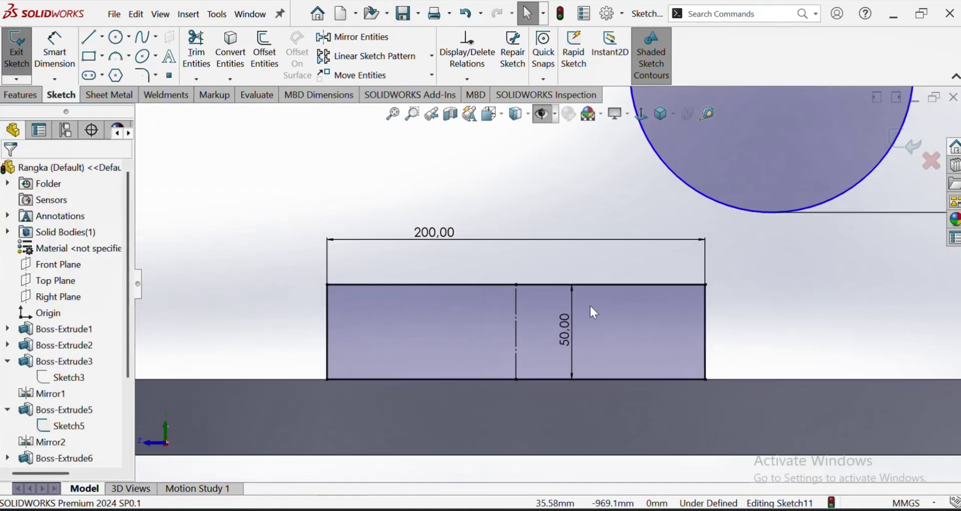
pyautogui.hotkey('ctrl', 'z')
# Try a Perpendicular relation between the rectangle's upper edge and the vertical centerline, and undo it.
pyautogui.scroll(-4, 570, 286)
pyautogui.click(507, 241)
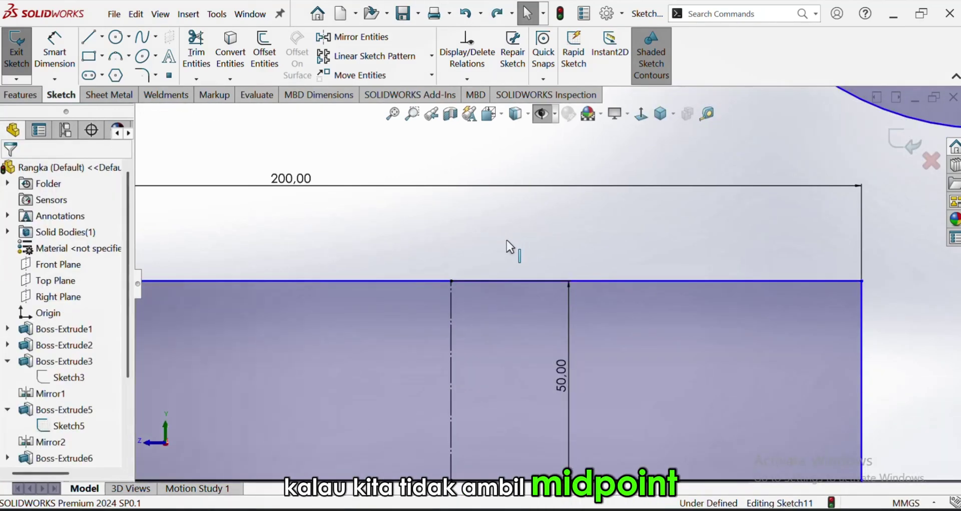
pyautogui.click(507, 280)
pyautogui.click(450, 314)
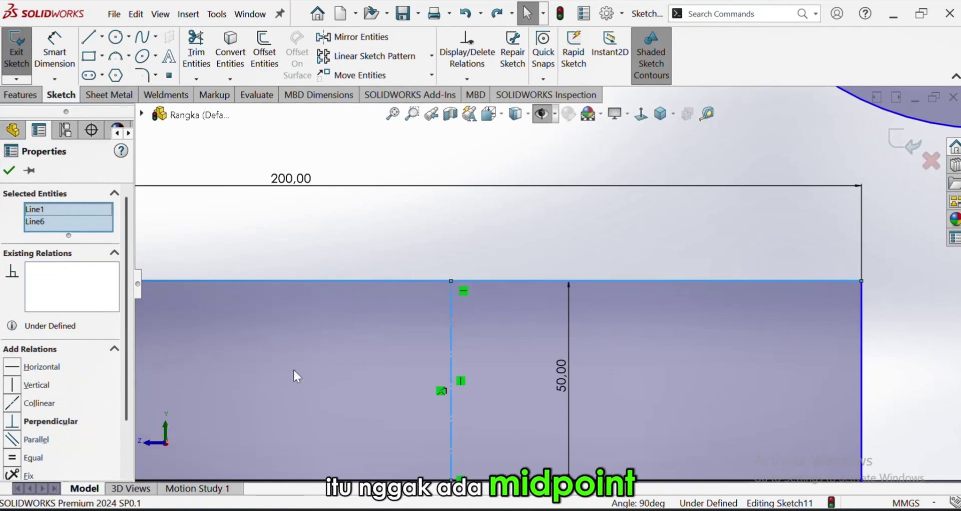
pyautogui.click(31, 423)
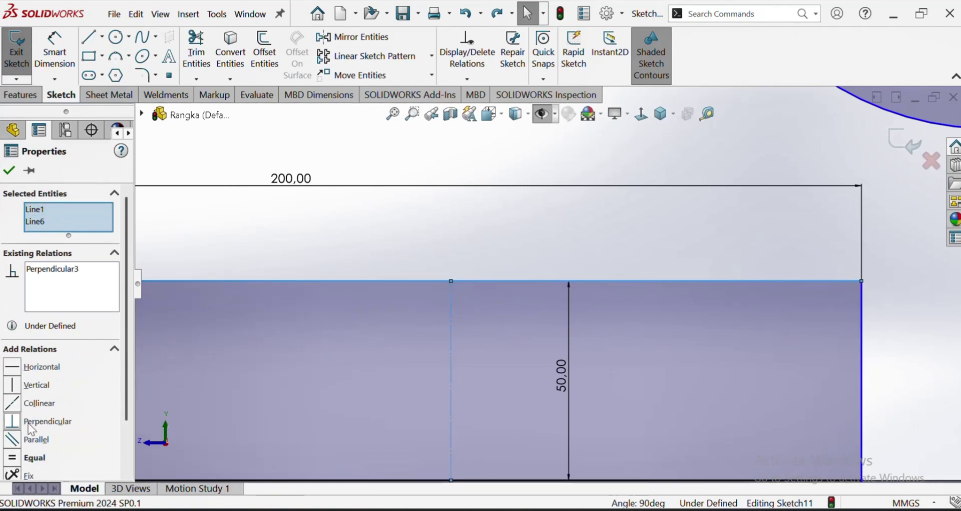
pyautogui.scroll(3, 396, 275)
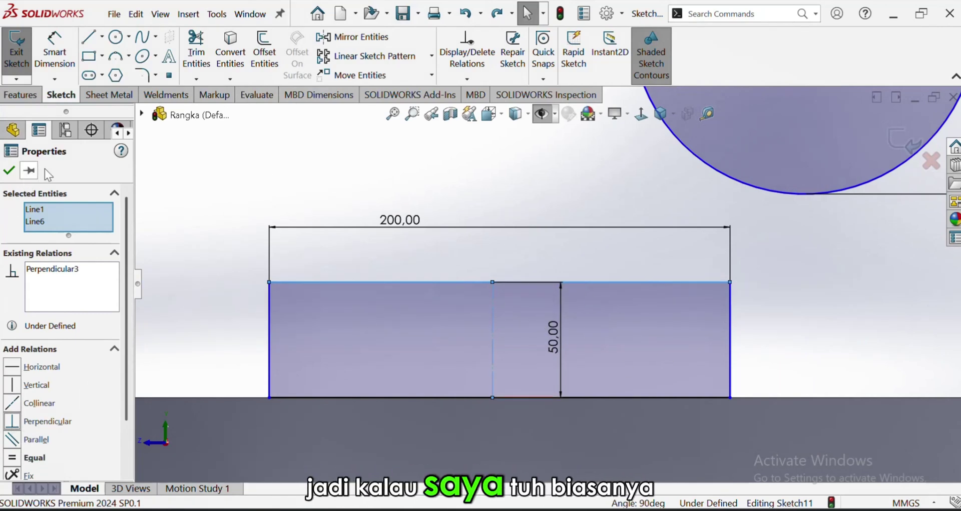
pyautogui.click(197, 160)
pyautogui.hotkey('ctrl', 'z')
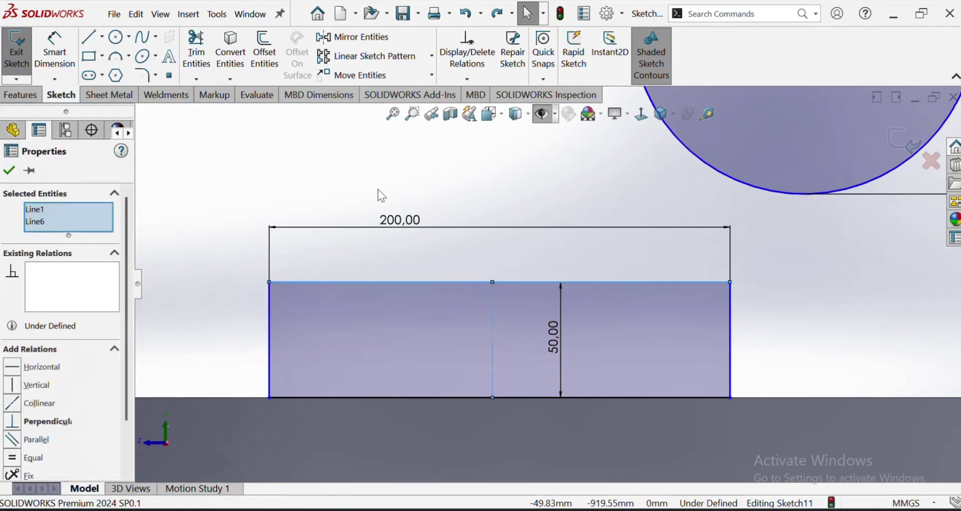
pyautogui.click(294, 187)
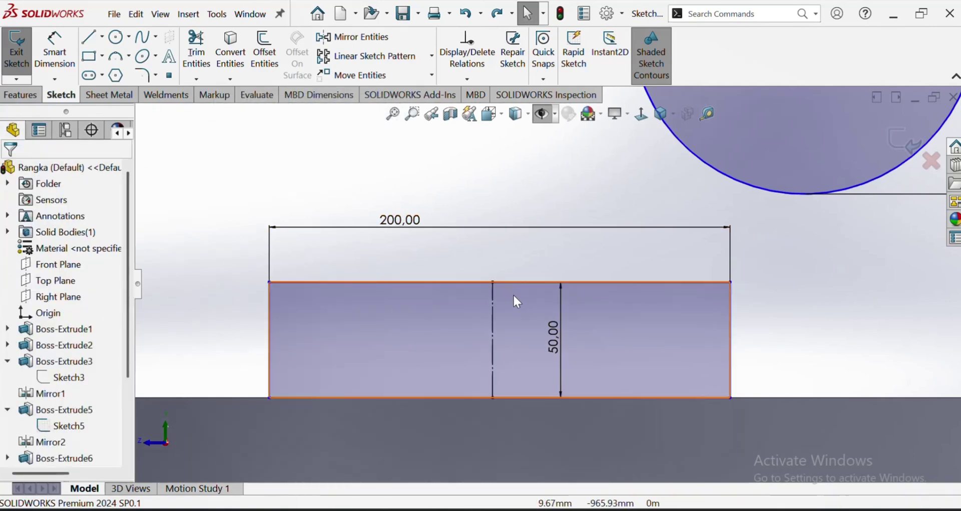
# Center the rectangle by adding a Midpoint relation between the centerline's upper endpoint and the rectangle's upper edge.
pyautogui.click(493, 282)
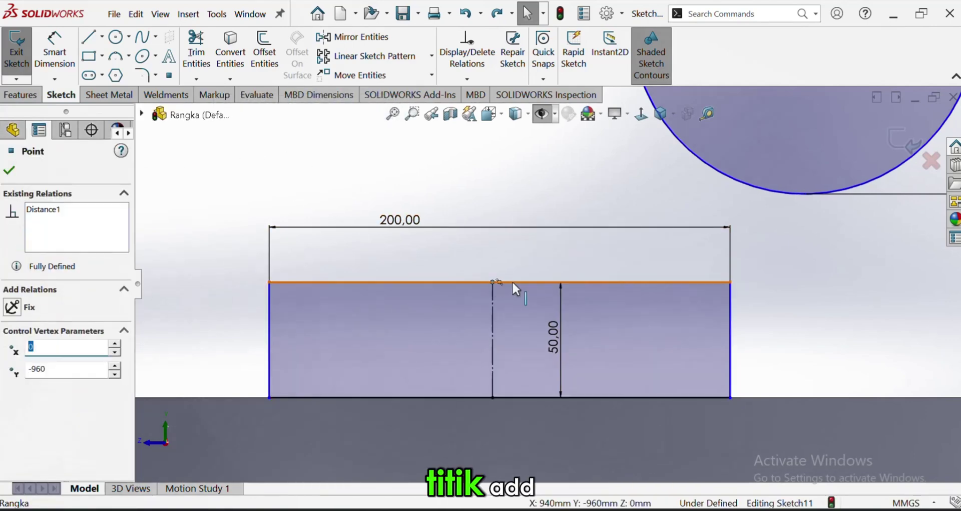
pyautogui.keyDown('ctrl'); pyautogui.click(512, 282); pyautogui.keyUp('ctrl')
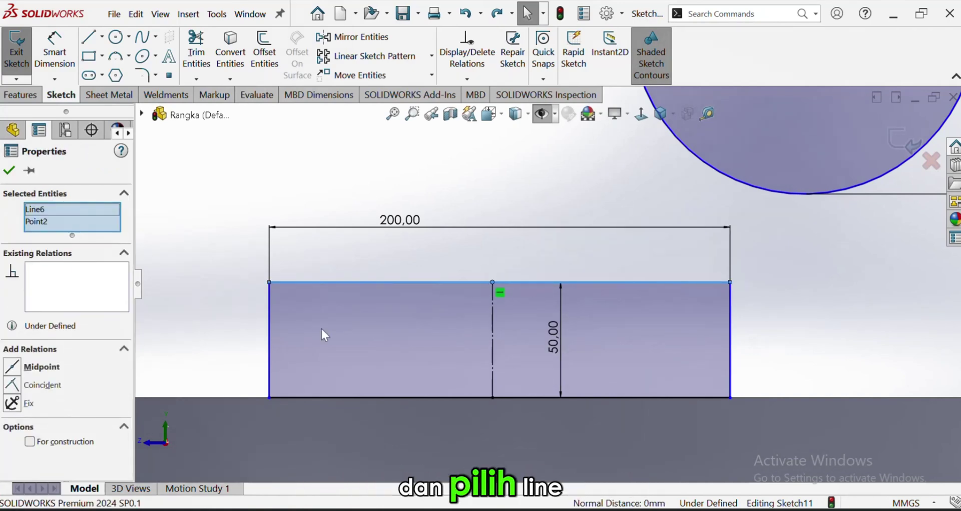
pyautogui.click(40, 367)
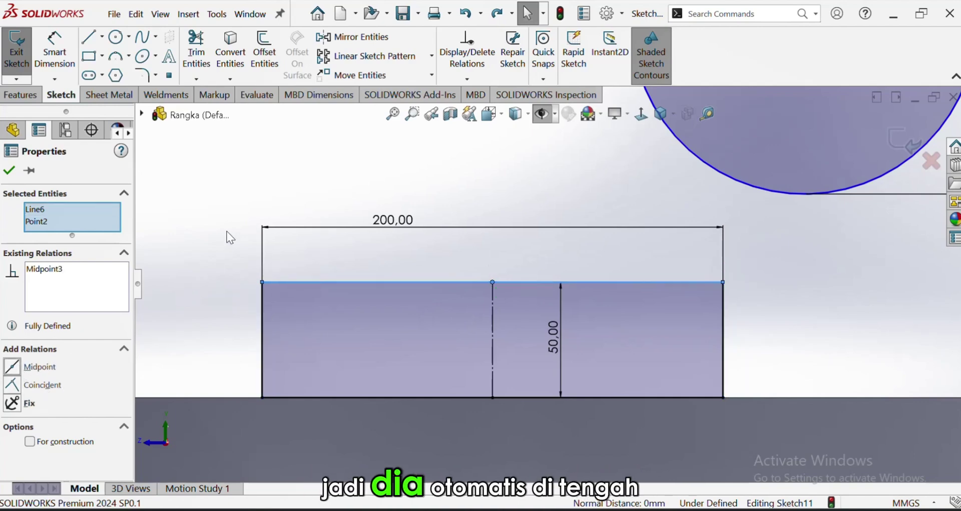
pyautogui.click(601, 259)
# Convert the rectangle's lower edge, lying on the frame beam, to construction geometry.
pyautogui.scroll(4, 601, 259)
pyautogui.scroll(1, 597, 253)
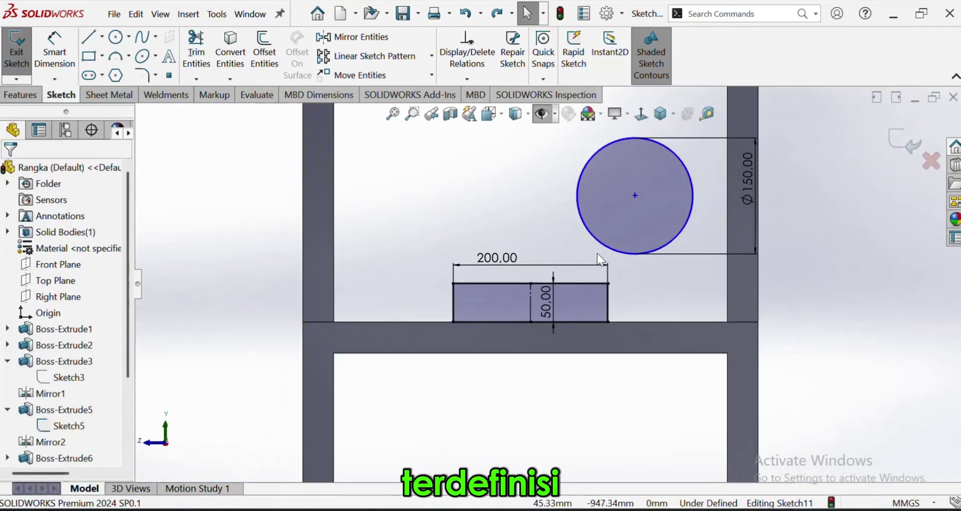
pyautogui.scroll(-1, 597, 253)
pyautogui.scroll(-1, 588, 344)
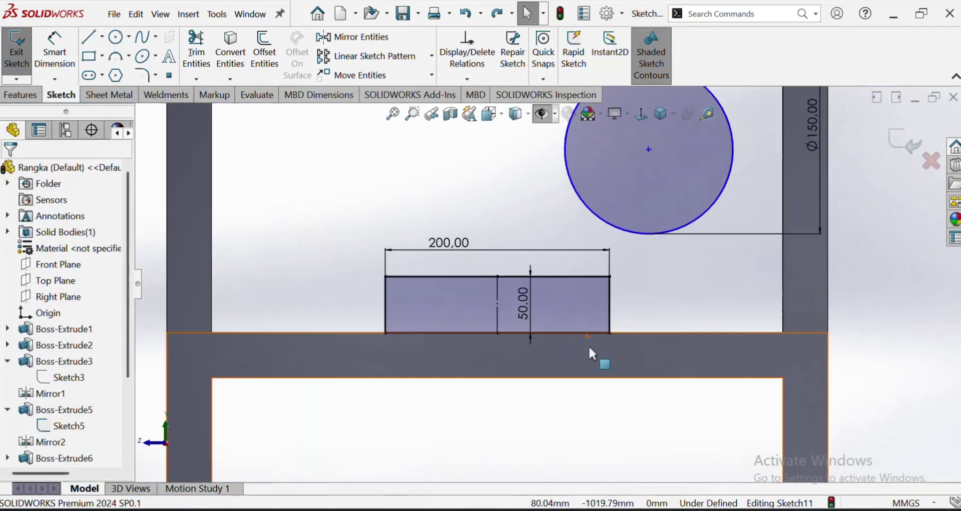
pyautogui.click(586, 330)
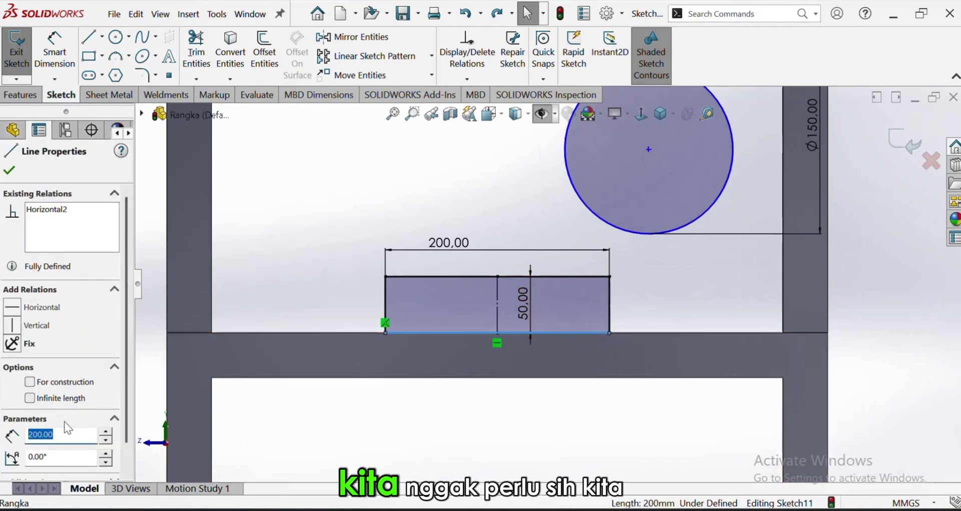
pyautogui.click(30, 381)
pyautogui.click(325, 403)
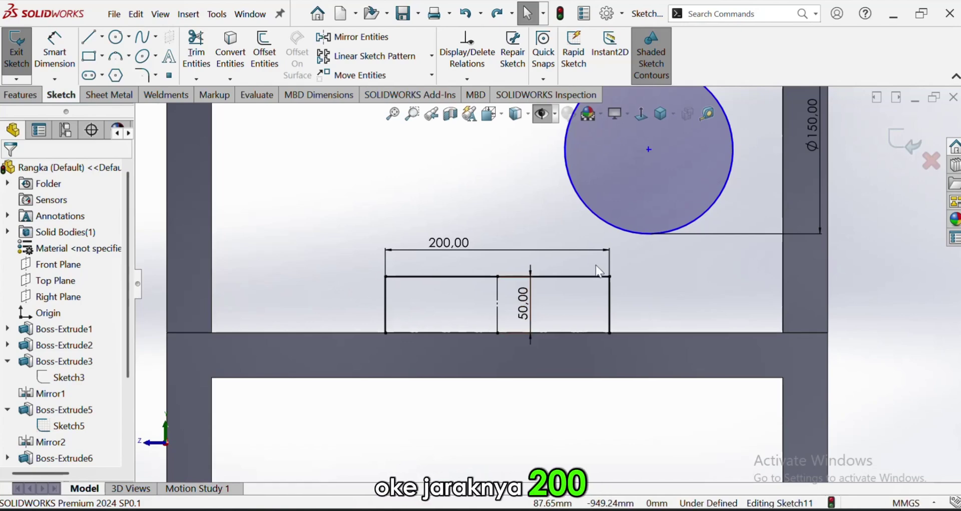
# Offset the rectangle's open three-sided outline 40 mm inward with added dimensions and line-capped ends.
pyautogui.click(388, 317)
pyautogui.click(268, 62)
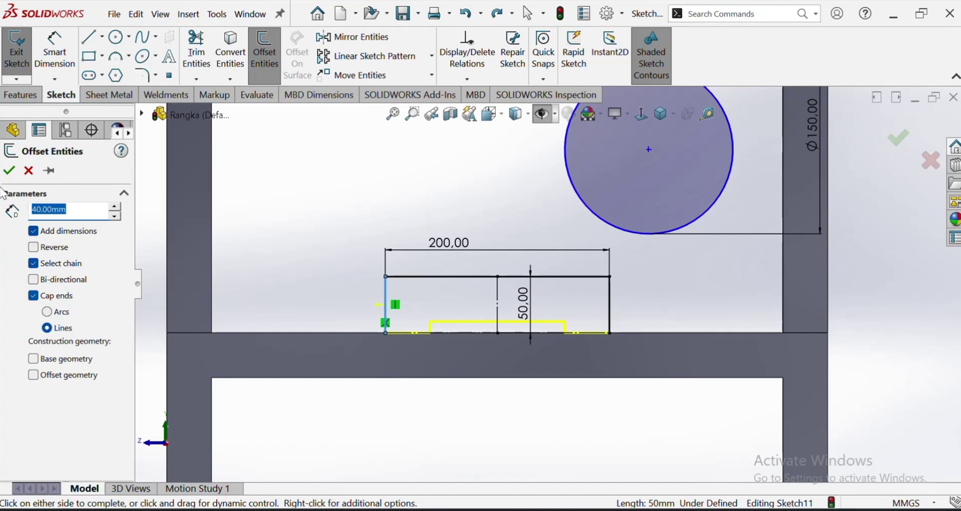
pyautogui.click(9, 170)
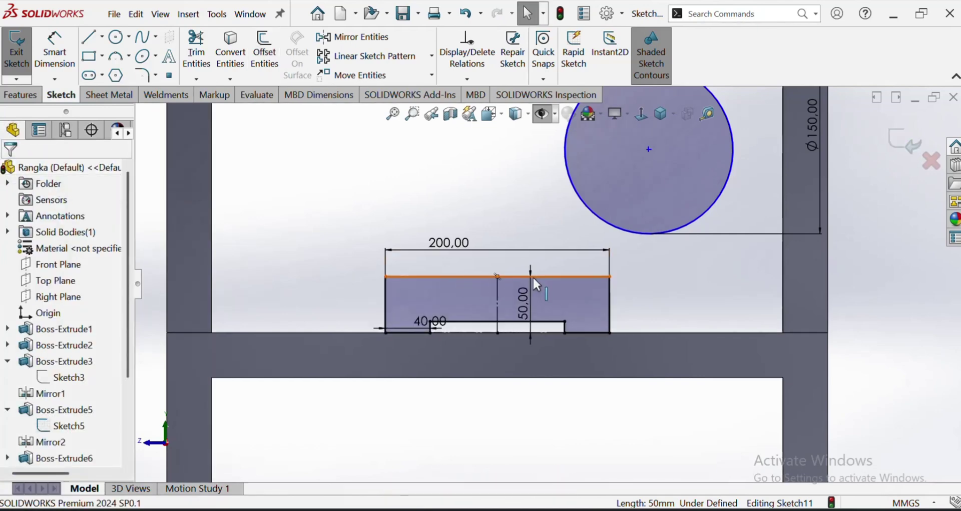
# Make the circle's center coincident with the vertical centerline and move the circle down to just above the rectangle.
pyautogui.click(647, 149)
pyautogui.moveTo(646, 148); pyautogui.dragTo(530, 164)
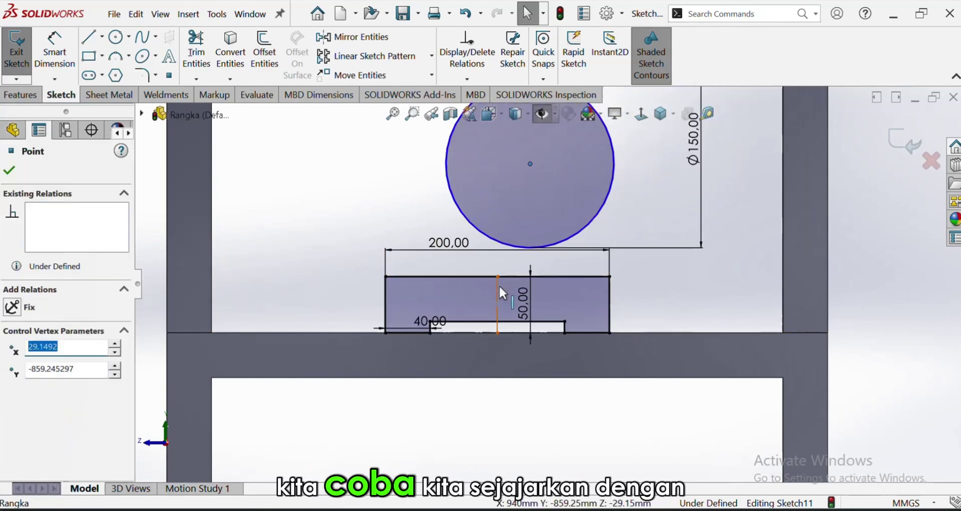
pyautogui.click(497, 288)
pyautogui.keyDown('ctrl'); pyautogui.click(498, 276); pyautogui.keyUp('ctrl')
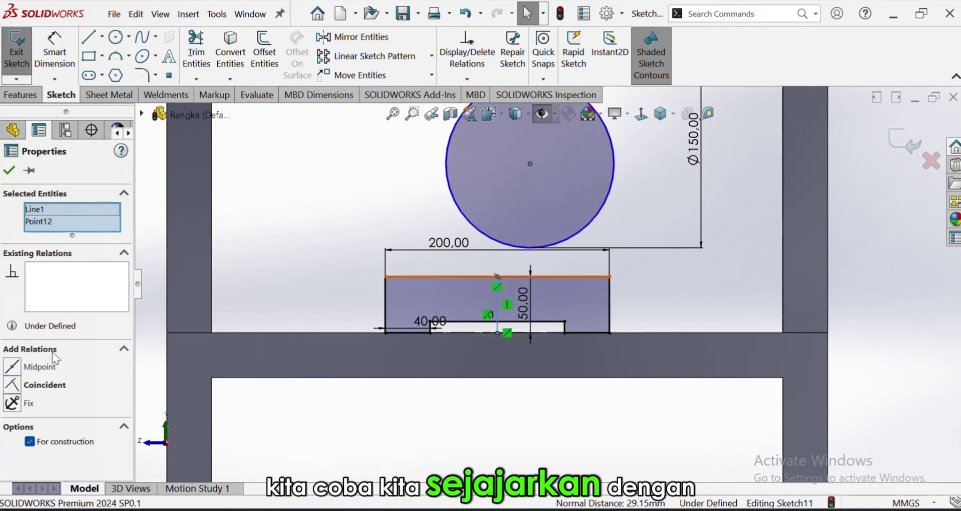
pyautogui.click(28, 387)
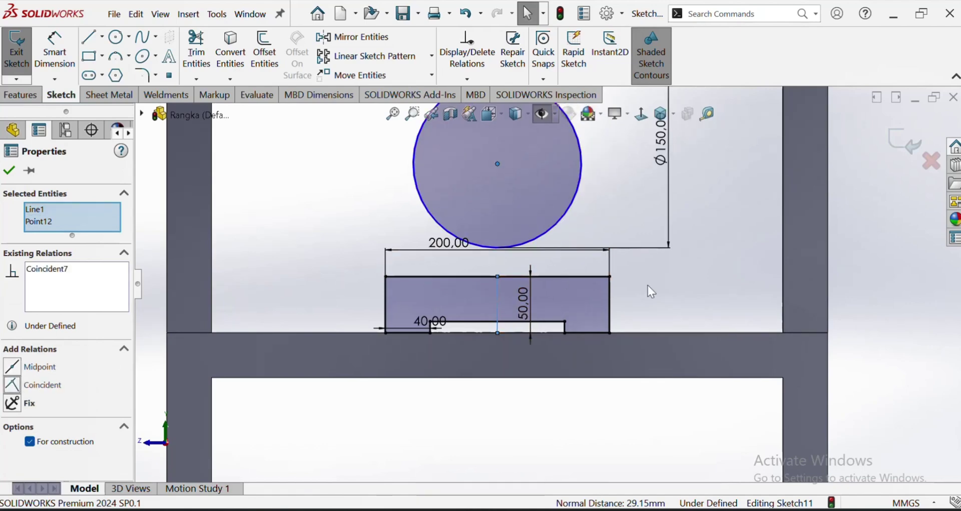
pyautogui.press('Escape')
pyautogui.moveTo(511, 183); pyautogui.dragTo(519, 204)
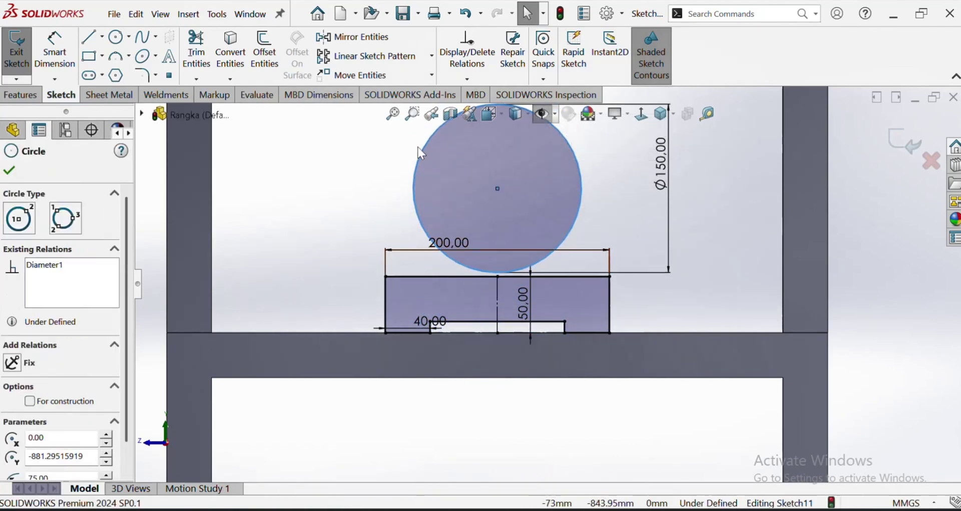
pyautogui.scroll(2, 484, 182)
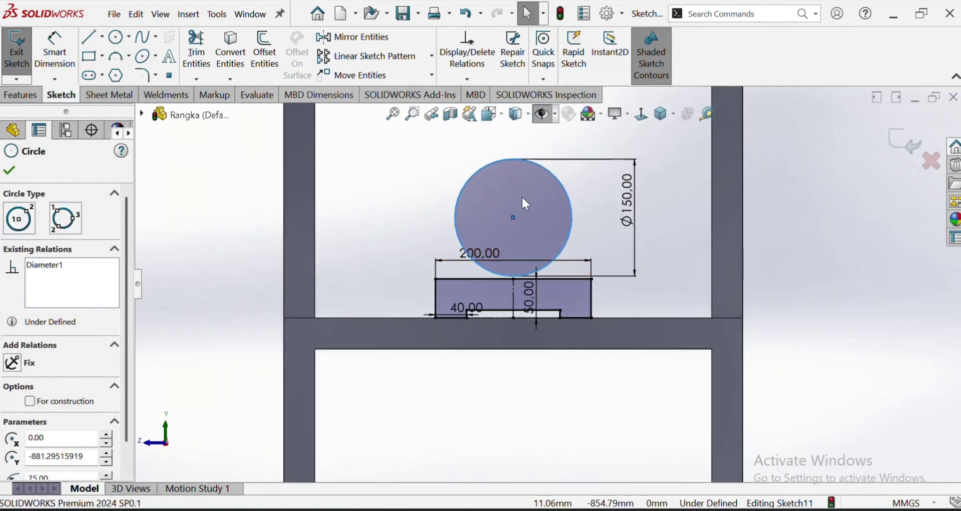
# Set the base rectangle's width to 220 mm.
pyautogui.scroll(1, 552, 216)
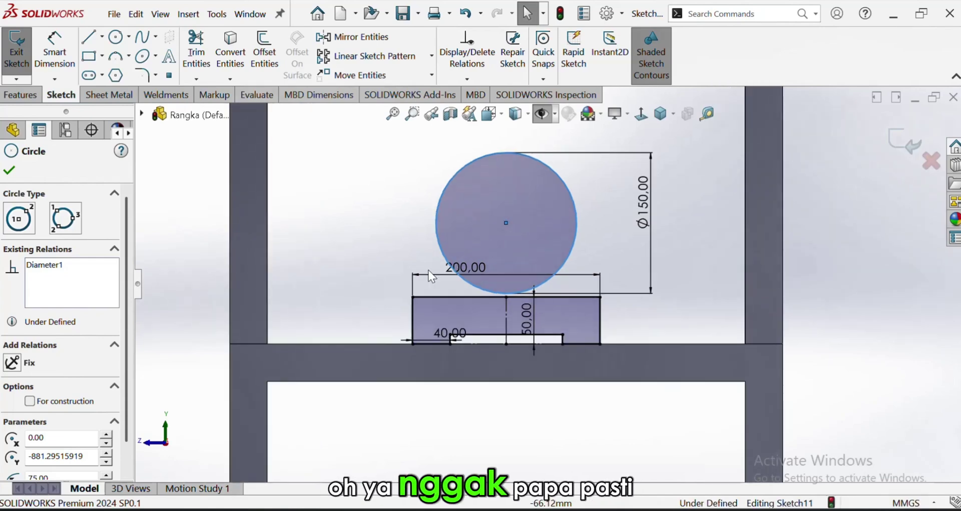
pyautogui.doubleClick(462, 271)
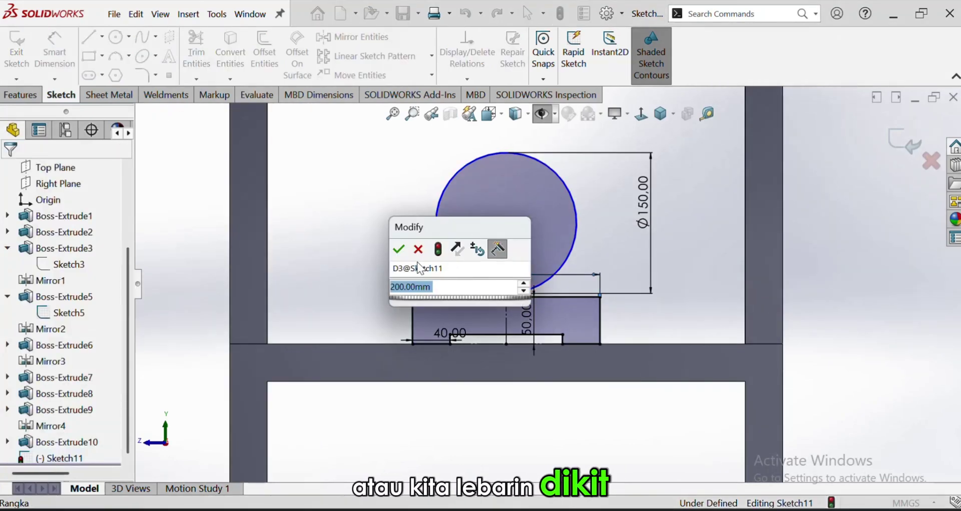
pyautogui.click(523, 285)
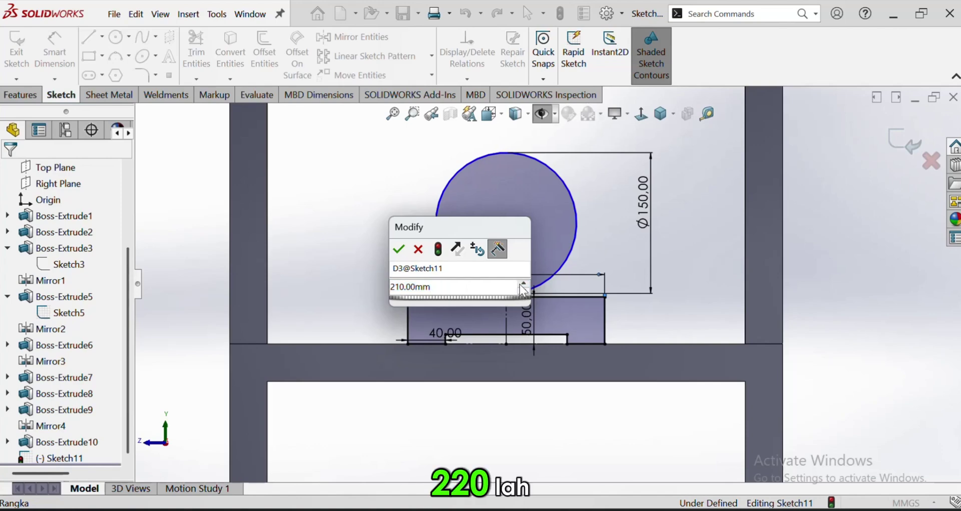
pyautogui.click(523, 283)
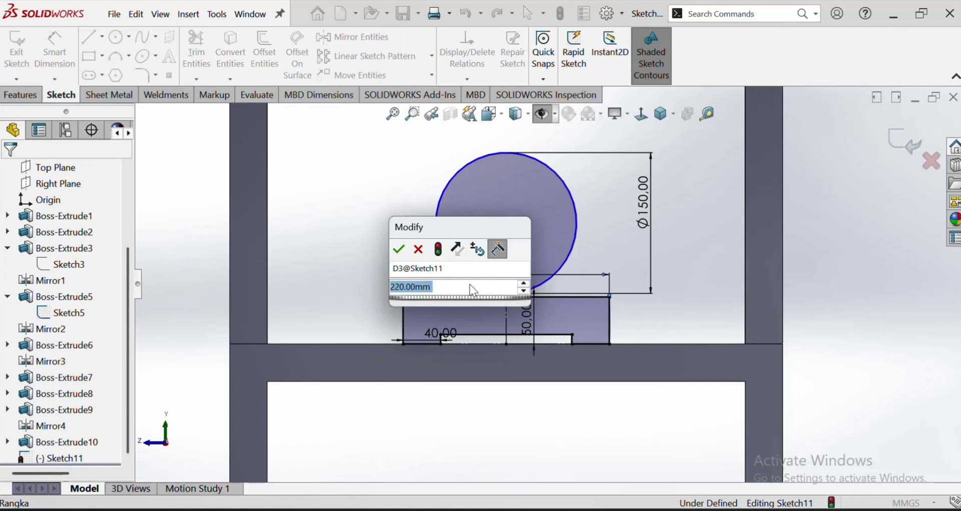
pyautogui.click(400, 249)
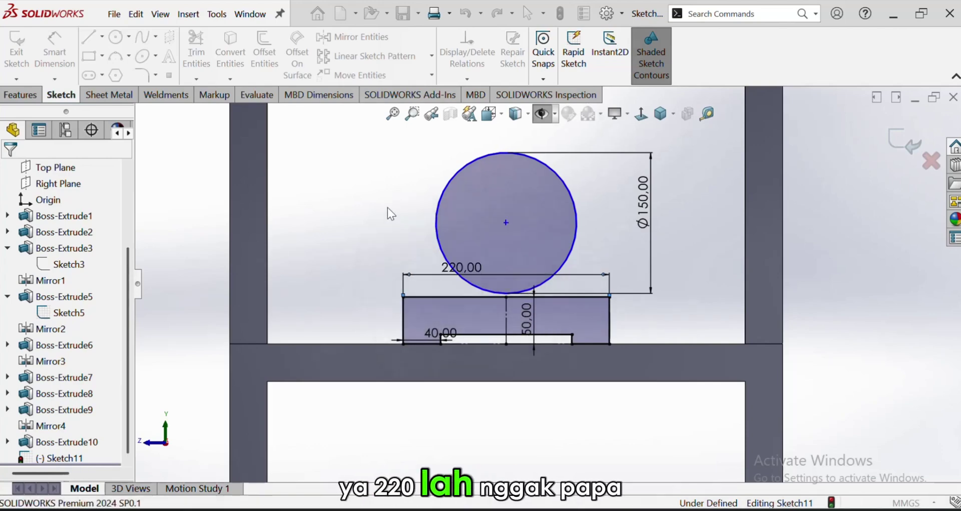
pyautogui.click(314, 210)
# Convert the 150 mm circle above the base to construction geometry.
pyautogui.click(558, 212)
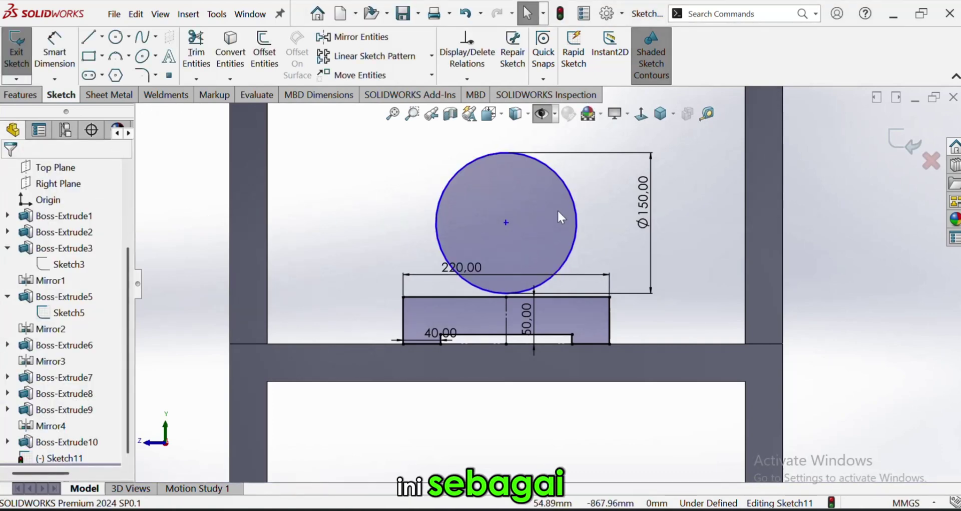
pyautogui.click(80, 403)
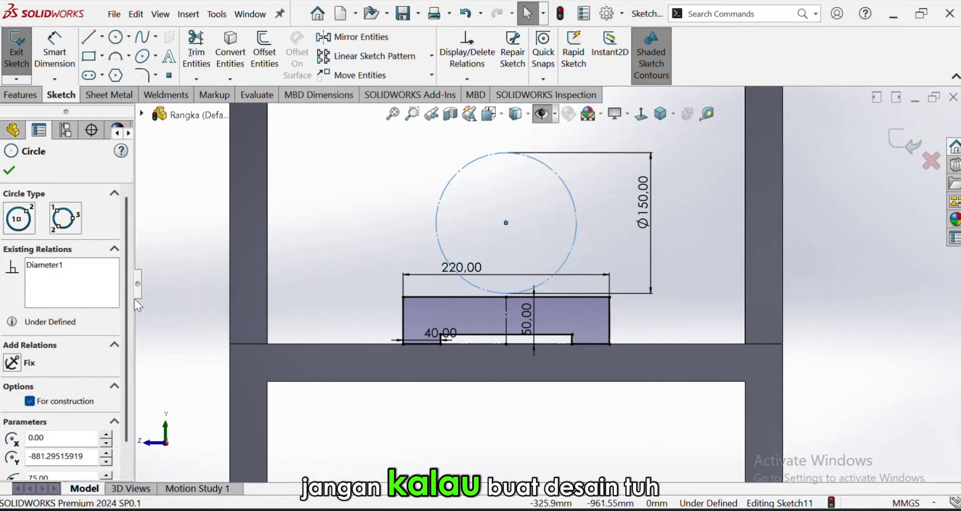
pyautogui.click(147, 294)
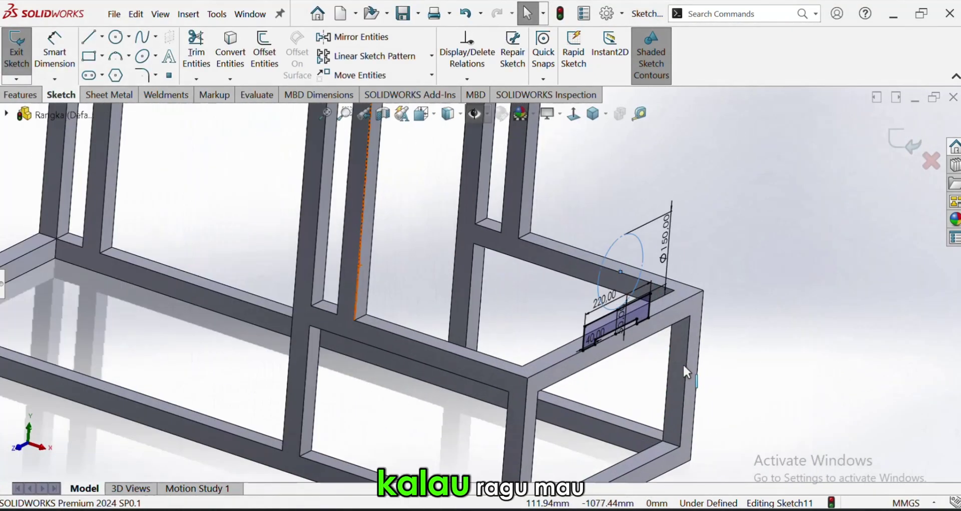
pyautogui.scroll(-2, 683, 362)
pyautogui.click(21, 95)
pyautogui.click(25, 70)
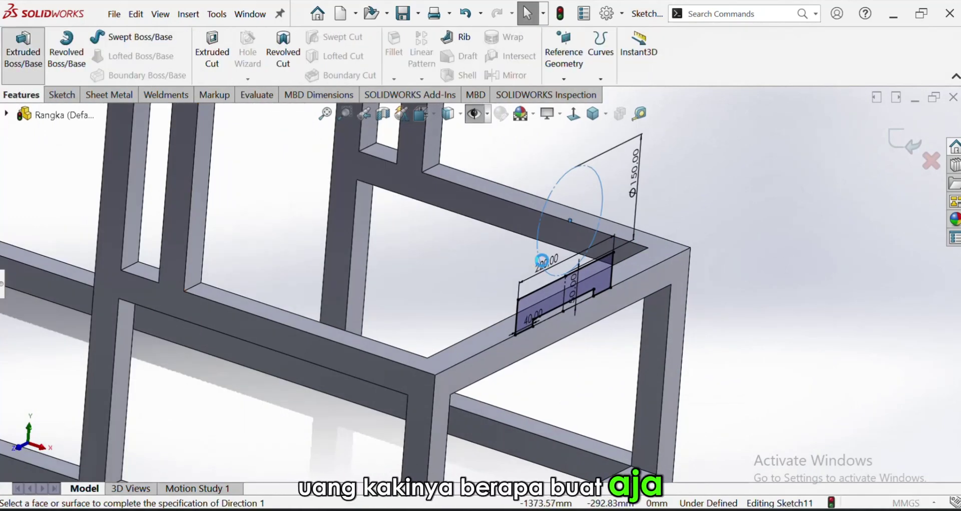
pyautogui.click(545, 301)
pyautogui.press('Escape')
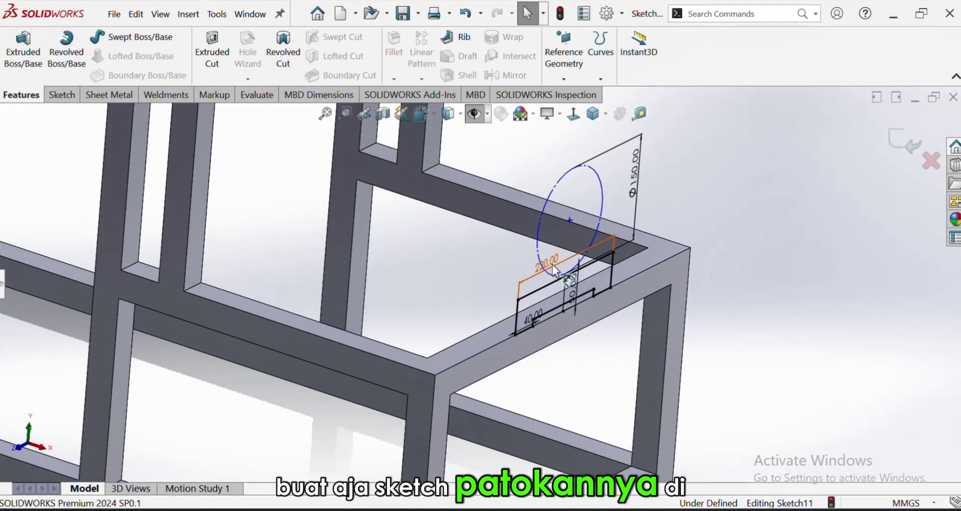
# Extrude the bracket profile 40 mm with a Blind end condition, reversing the direction so it sits over the frame beam.
pyautogui.scroll(-1, 542, 229)
pyautogui.moveTo(541, 323); pyautogui.dragTo(537, 338, button='middle')
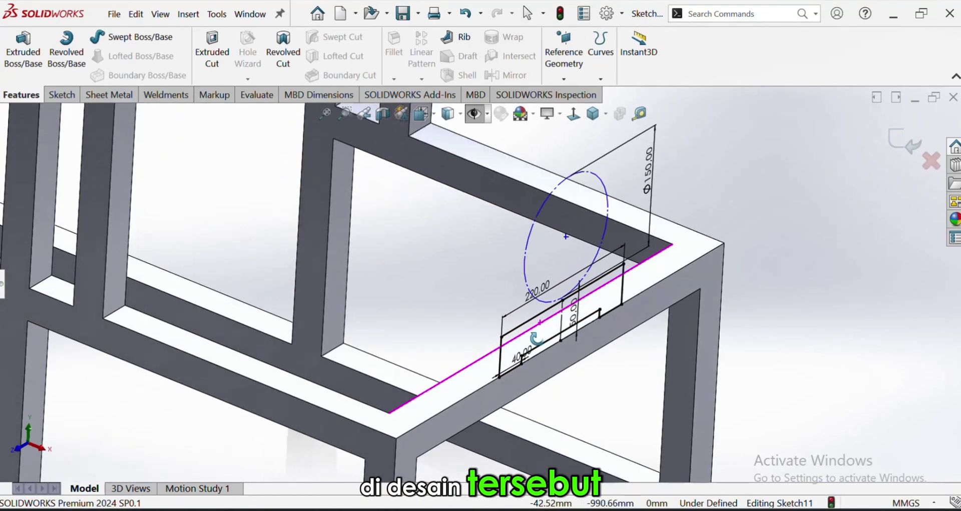
pyautogui.click(35, 65)
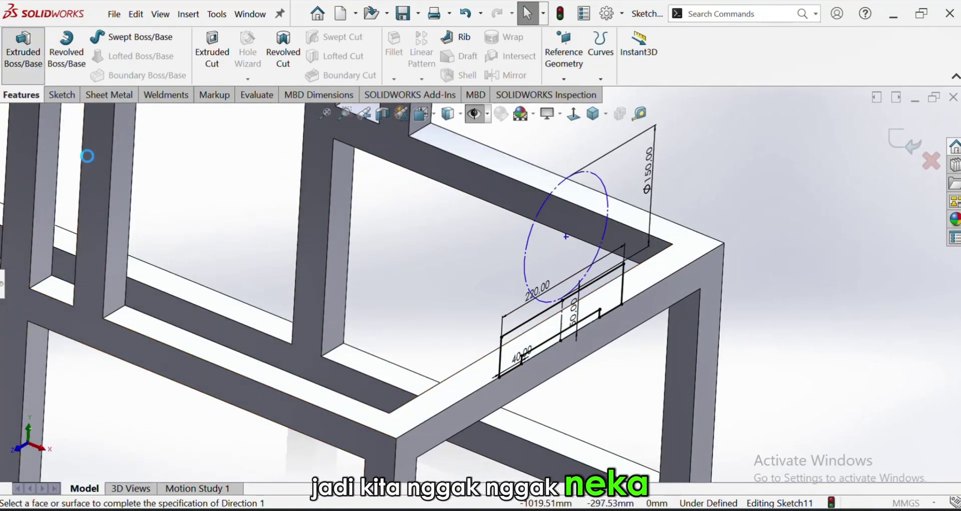
pyautogui.click(2, 285)
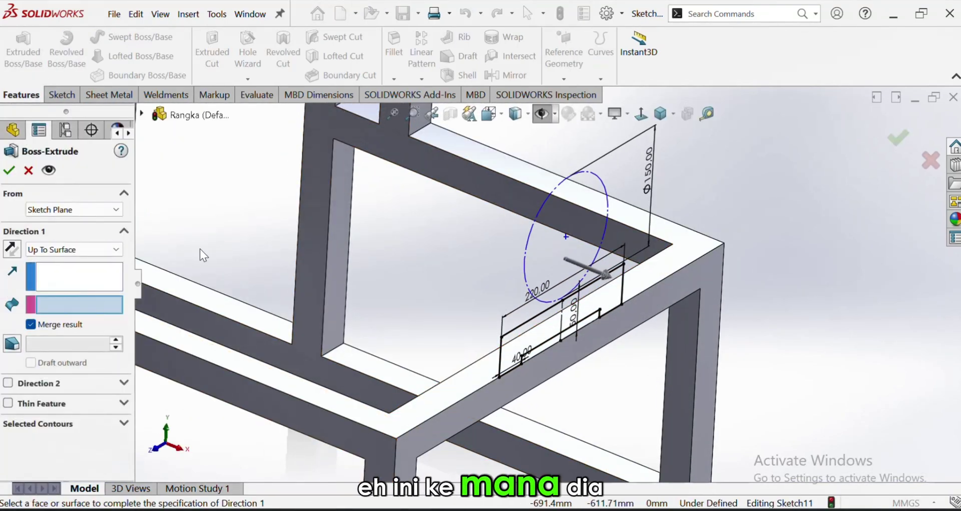
pyautogui.click(74, 249)
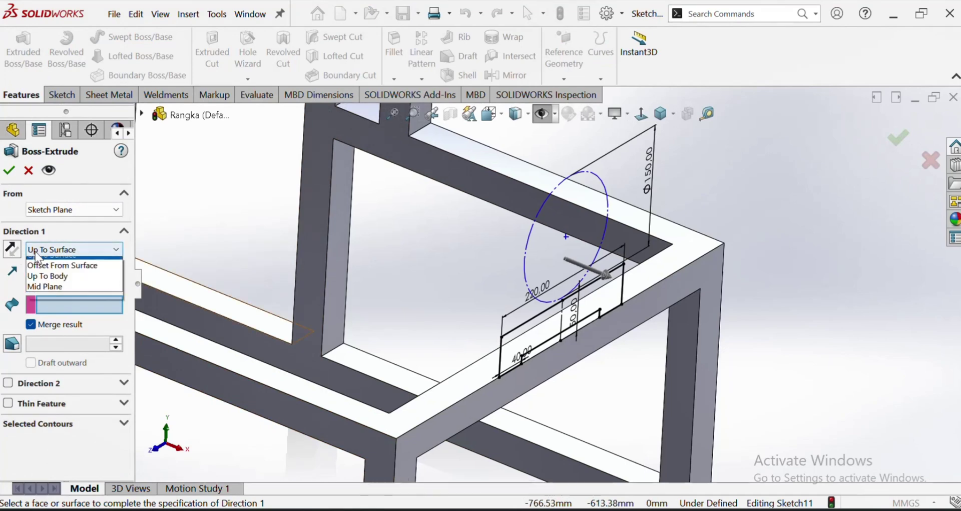
pyautogui.click(45, 264)
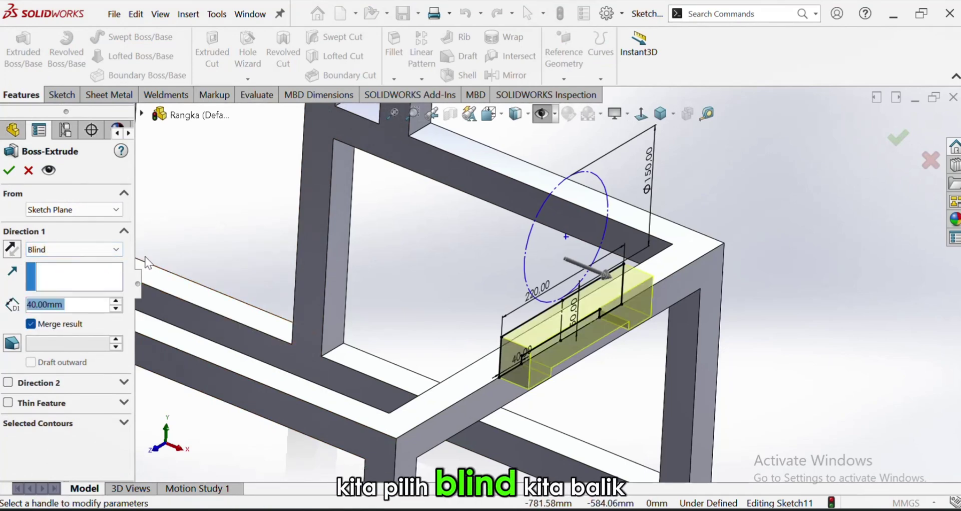
pyautogui.click(13, 249)
pyautogui.click(49, 170)
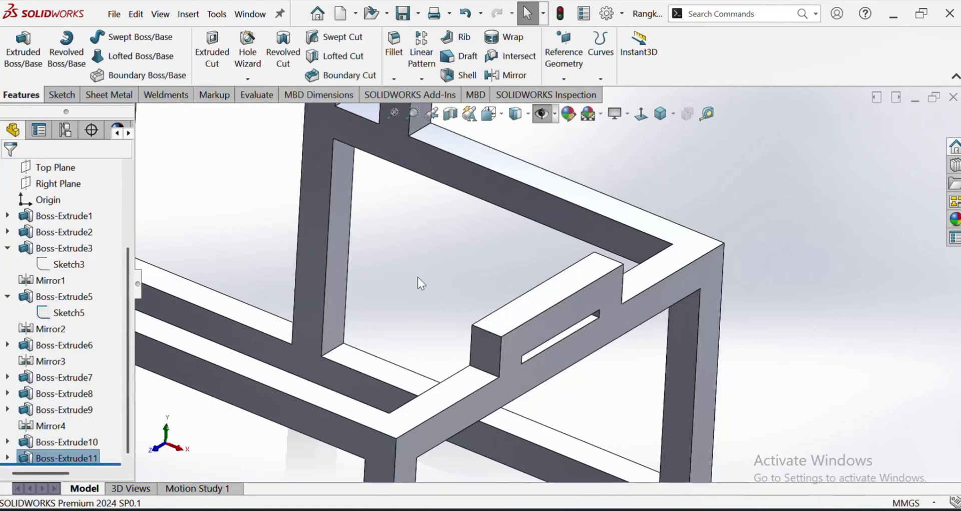
# Start a new sketch on the end face of the raised bracket on the frame.
pyautogui.scroll(-3, 518, 325)
pyautogui.moveTo(520, 328); pyautogui.dragTo(499, 358, button='middle')
pyautogui.click(505, 330)
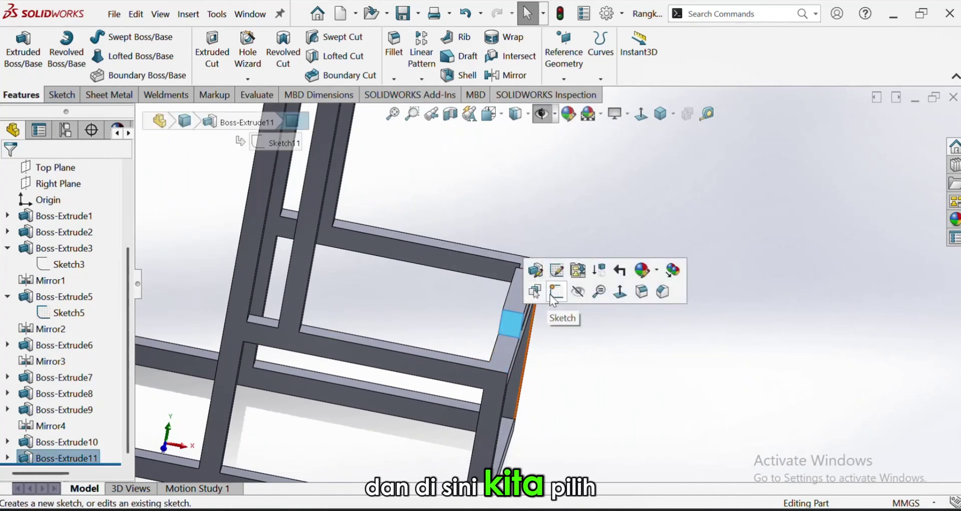
pyautogui.click(549, 300)
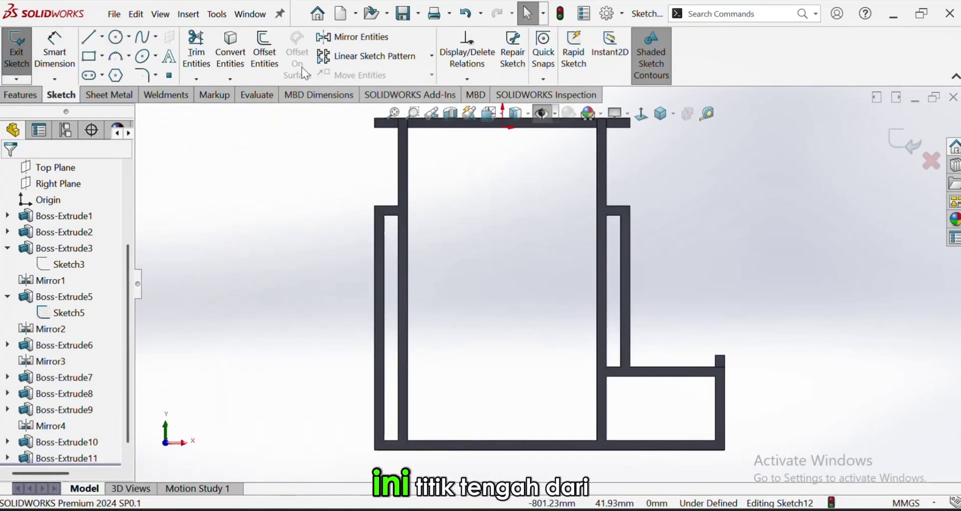
# Draw a vertical centerline about 1310 mm long from the origin down to the upper edge of the frame's bottom beam.
pyautogui.click(102, 36)
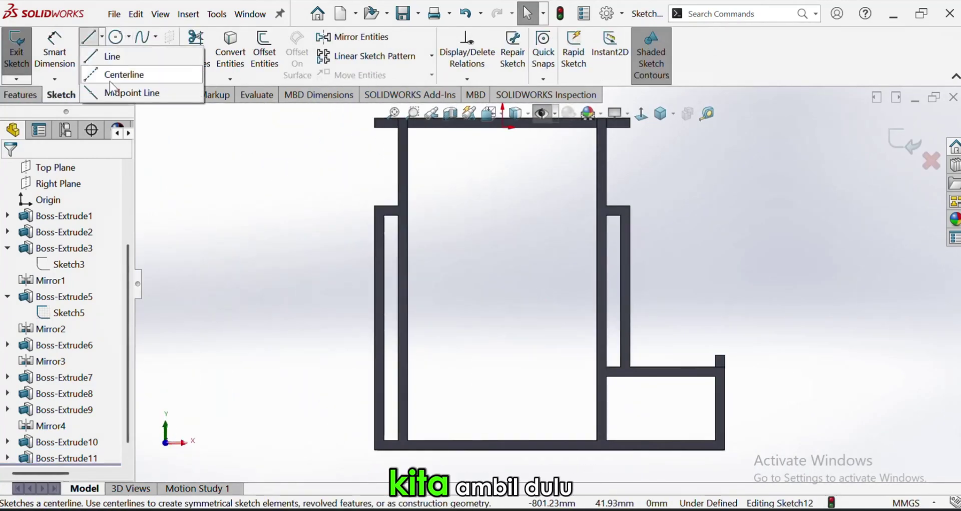
pyautogui.click(110, 77)
pyautogui.scroll(-2, 541, 182)
pyautogui.scroll(-3, 515, 161)
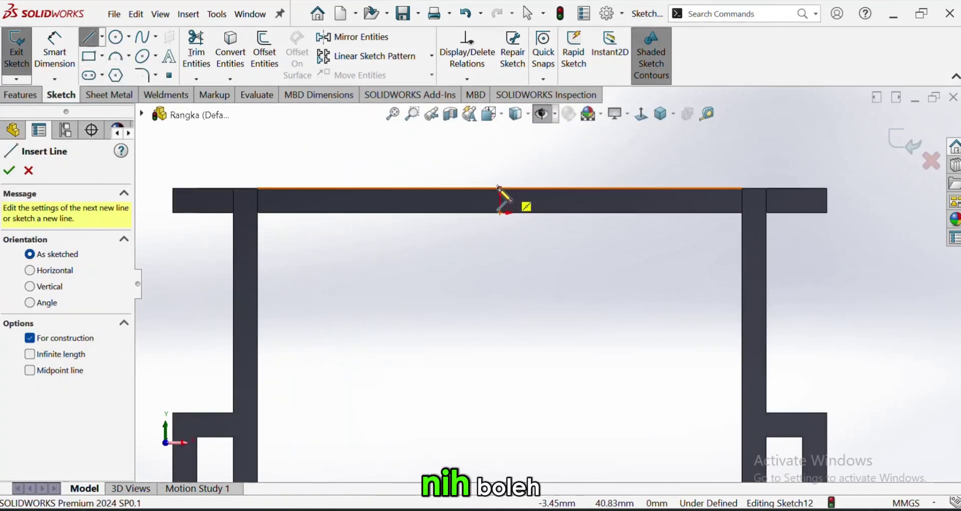
pyautogui.click(500, 212)
pyautogui.scroll(3, 505, 350)
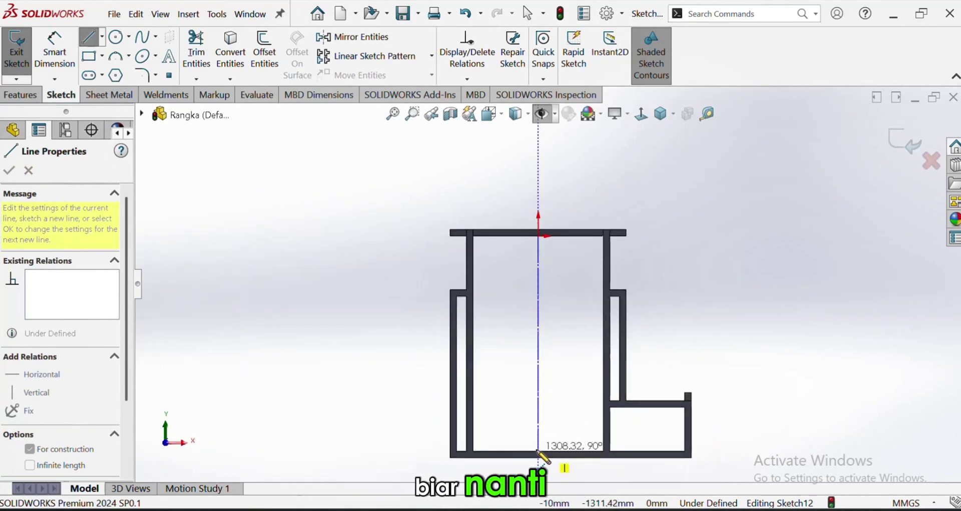
pyautogui.click(539, 450)
pyautogui.press('Escape')
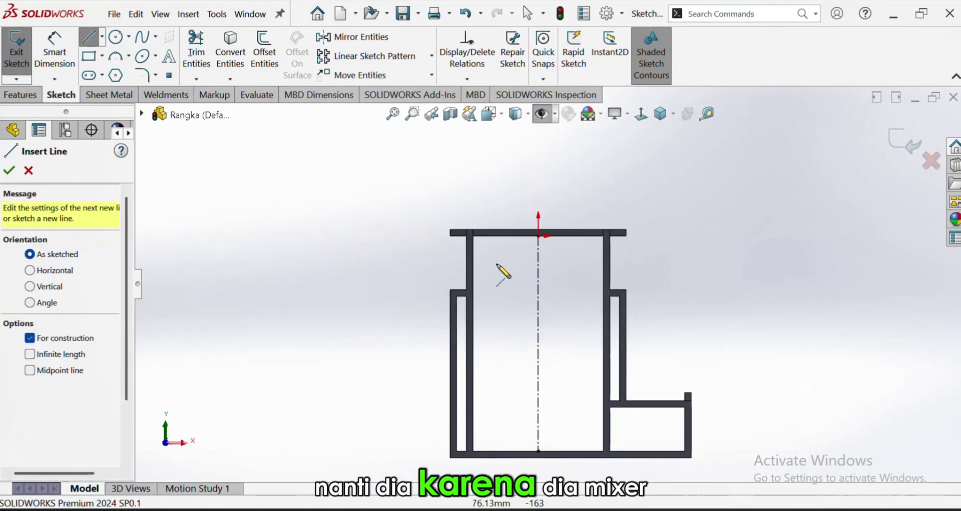
# Sketch a trial corner rectangle hanging from the outer end of the top beam across the adjacent upright, and delete it.
pyautogui.click(451, 234)
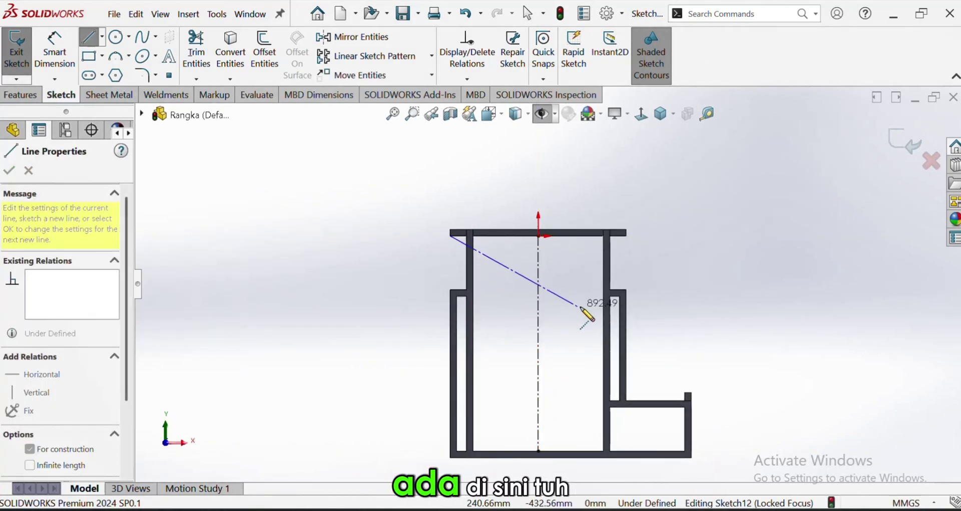
pyautogui.press('Escape')
pyautogui.click(91, 56)
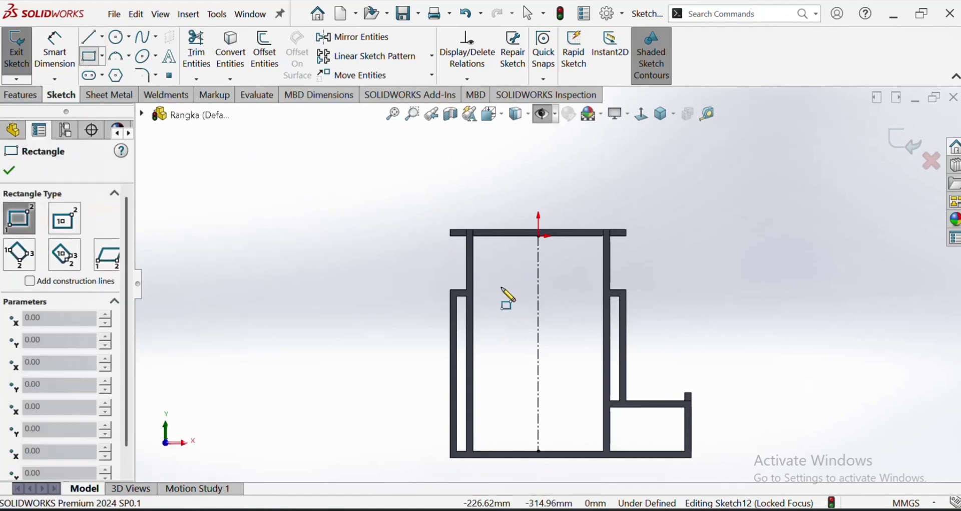
pyautogui.click(450, 234)
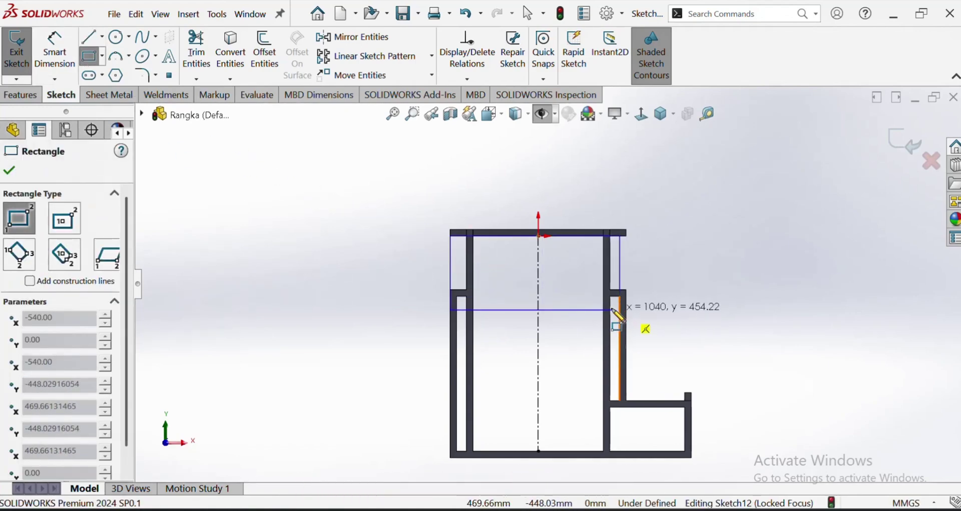
pyautogui.click(500, 271)
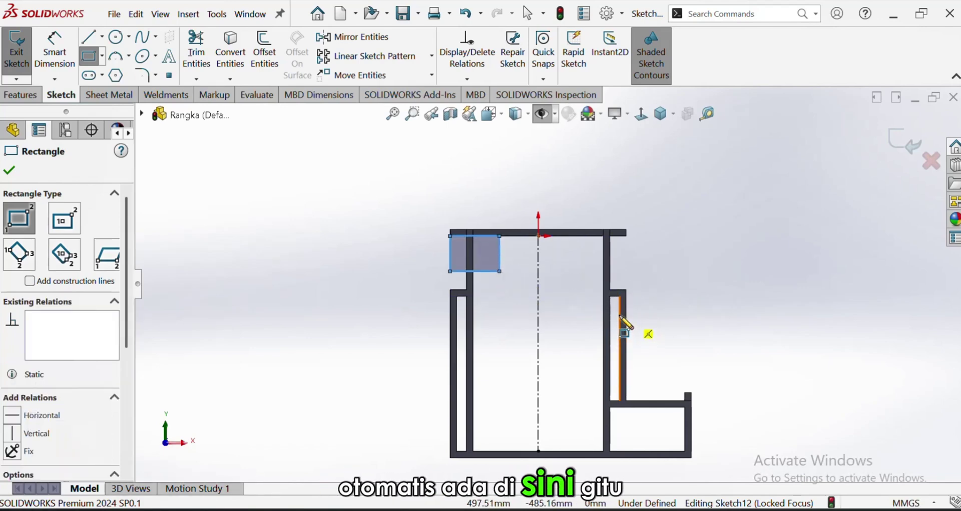
pyautogui.press('Escape')
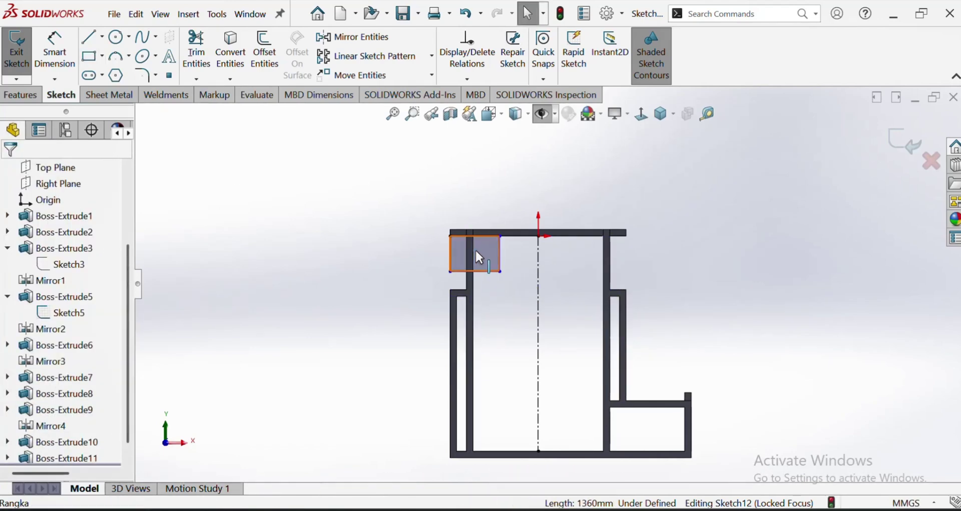
pyautogui.click(478, 252)
pyautogui.press('Delete')
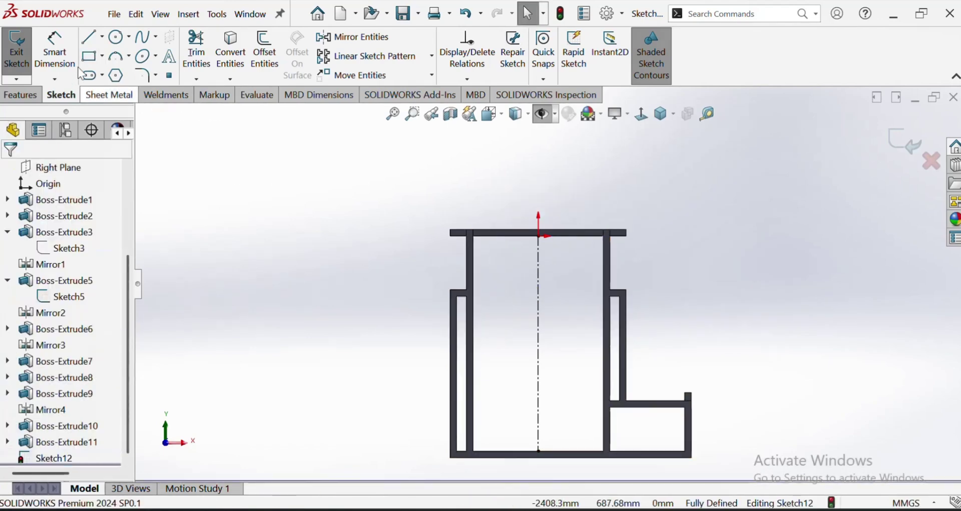
# Sketch a trial rectangle about 990 mm wide and 467 mm high beneath the top beam, and delete it.
pyautogui.click(92, 56)
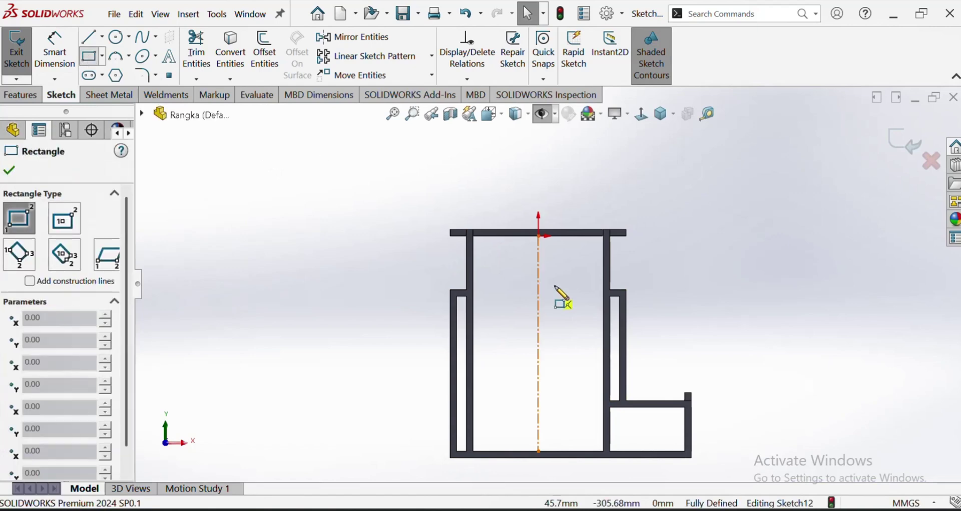
pyautogui.click(621, 311)
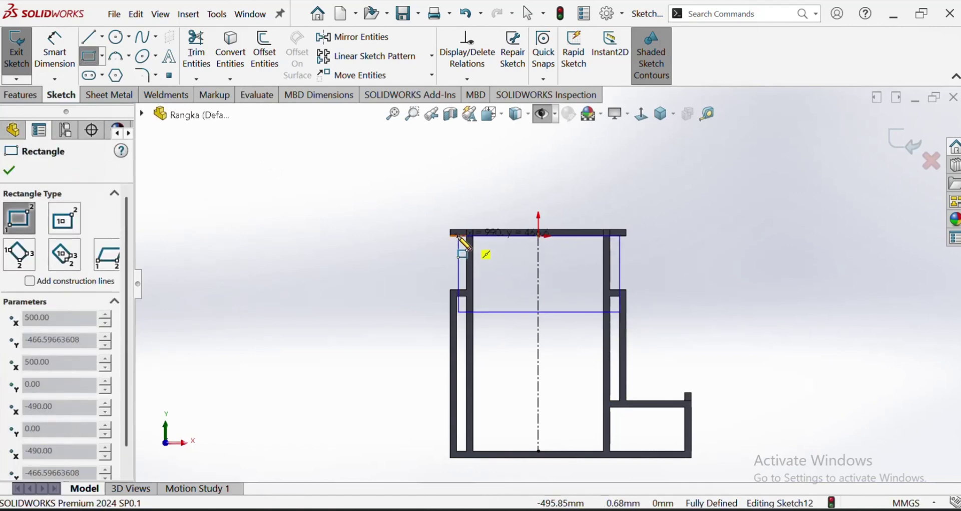
pyautogui.click(459, 237)
pyautogui.press('Escape')
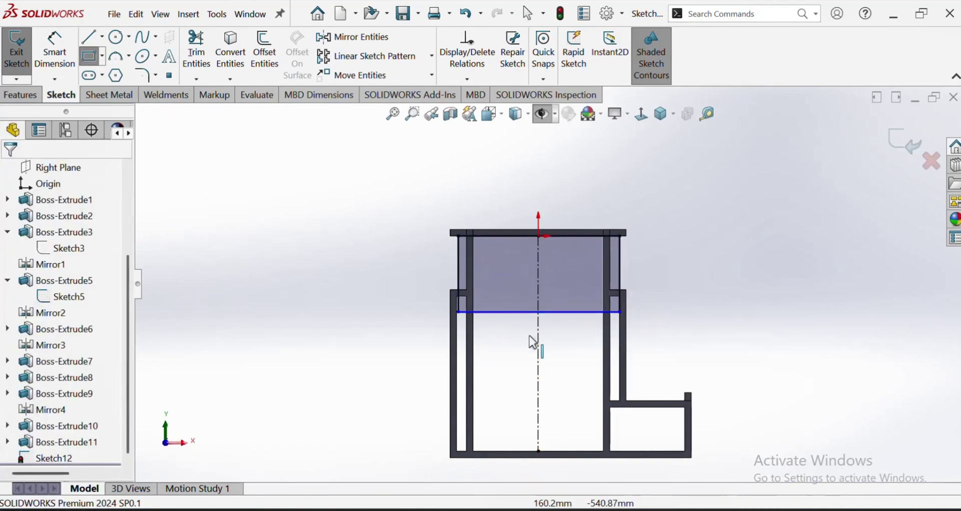
pyautogui.click(532, 312)
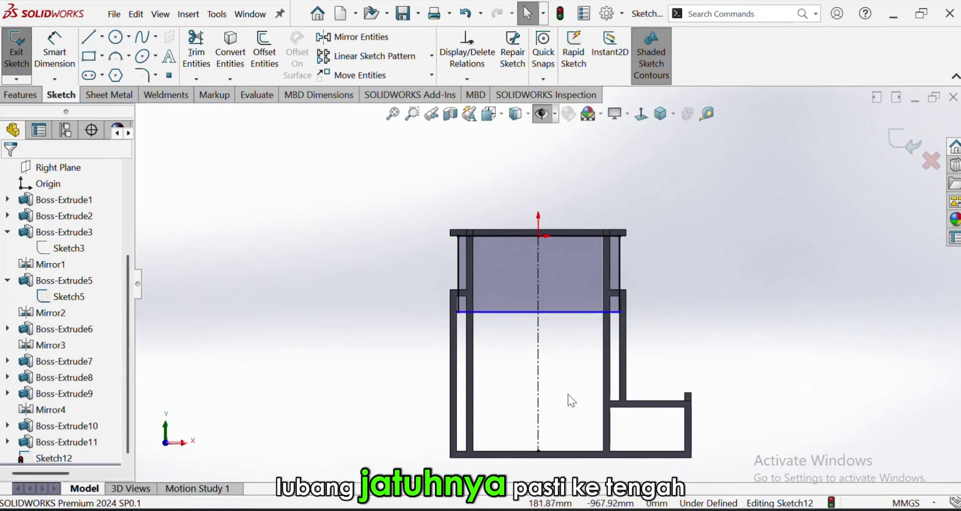
pyautogui.click(89, 36)
pyautogui.press('Escape')
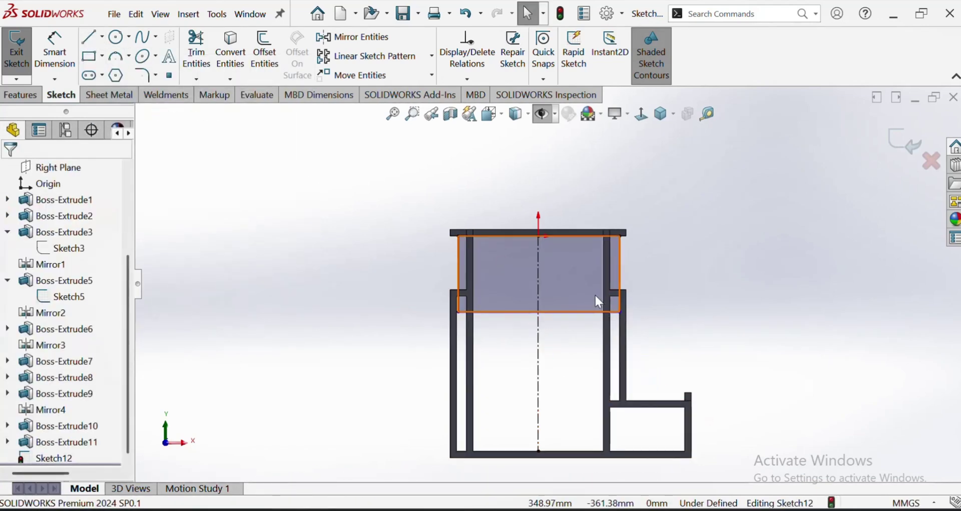
pyautogui.click(590, 289)
pyautogui.press('Delete')
# Sketch a horizontal line about 1060 mm long from the raised bracket's top corner and a 360 mm vertical down to the bottom beam, checking Paint's reference.
pyautogui.scroll(-1, 732, 457)
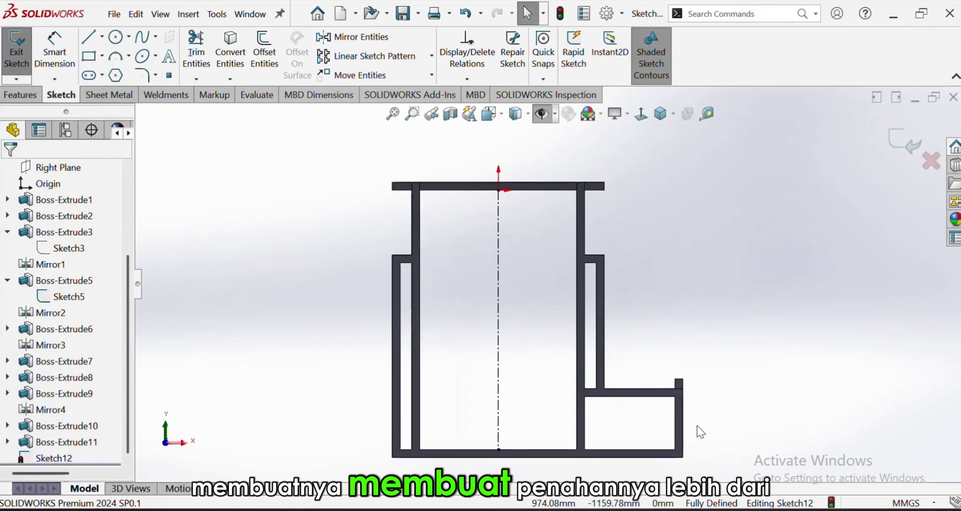
pyautogui.click(96, 43)
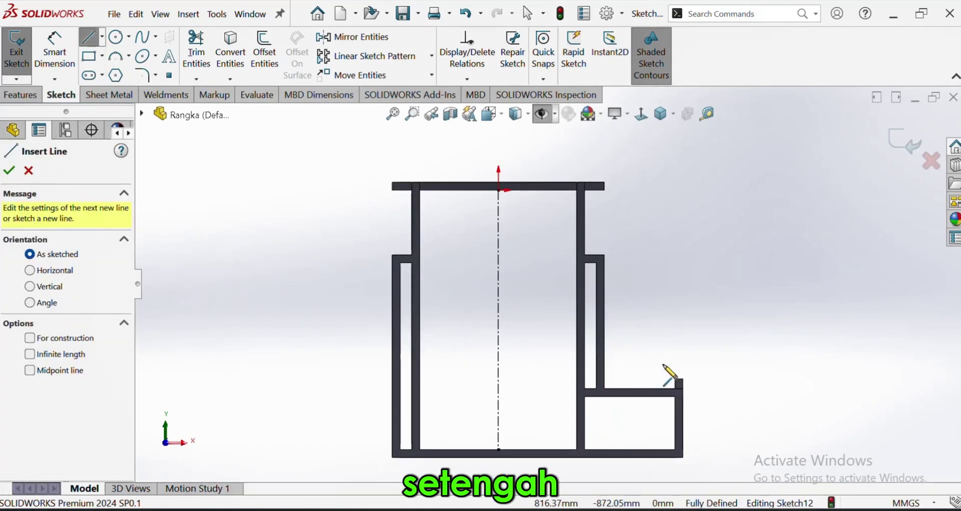
pyautogui.click(678, 379)
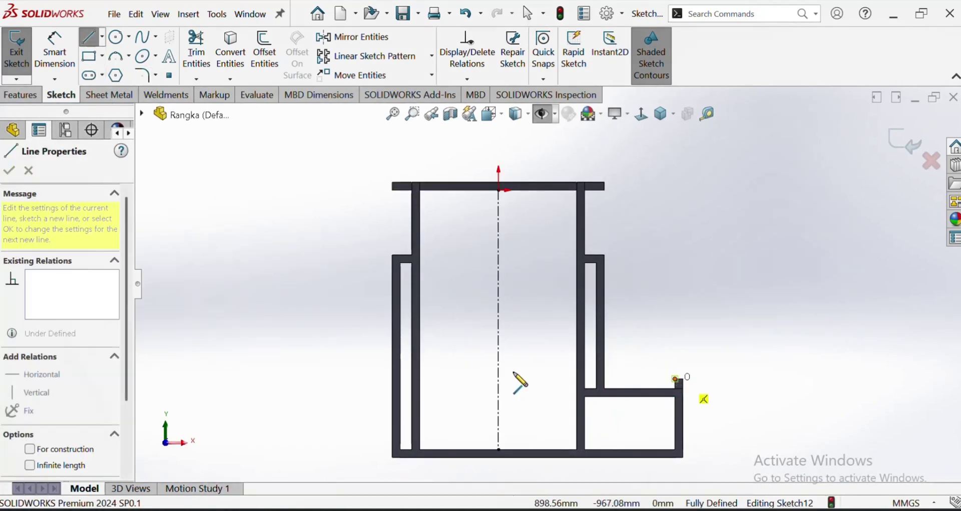
pyautogui.click(467, 379)
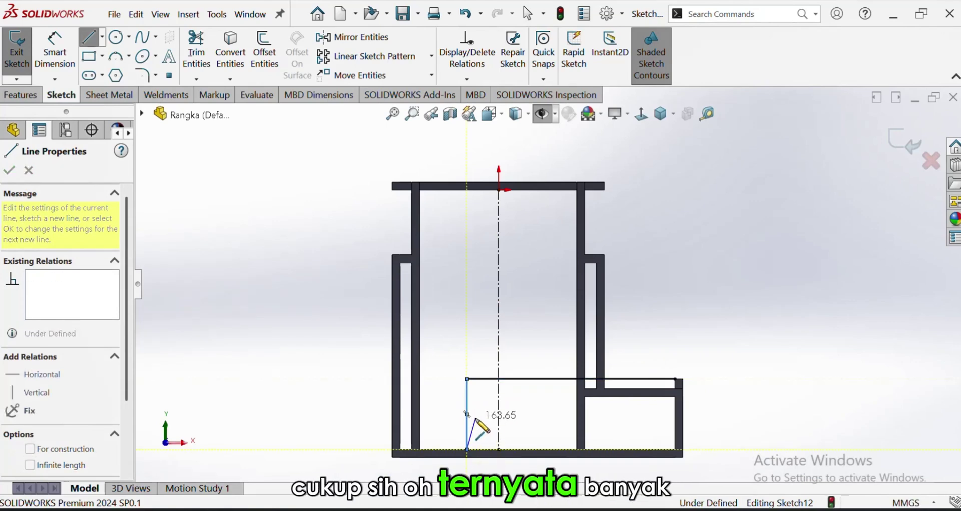
pyautogui.doubleClick(467, 449)
pyautogui.click(647, 508)
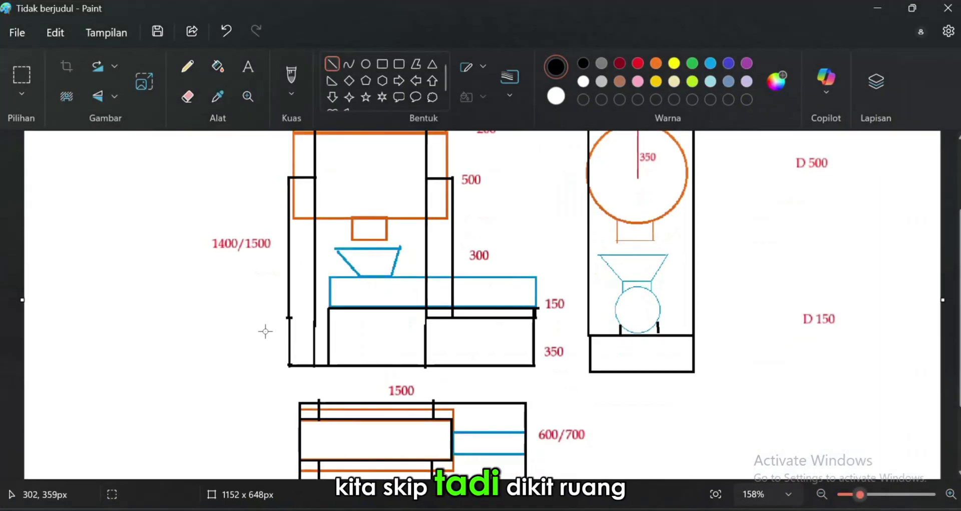
pyautogui.click(877, 8)
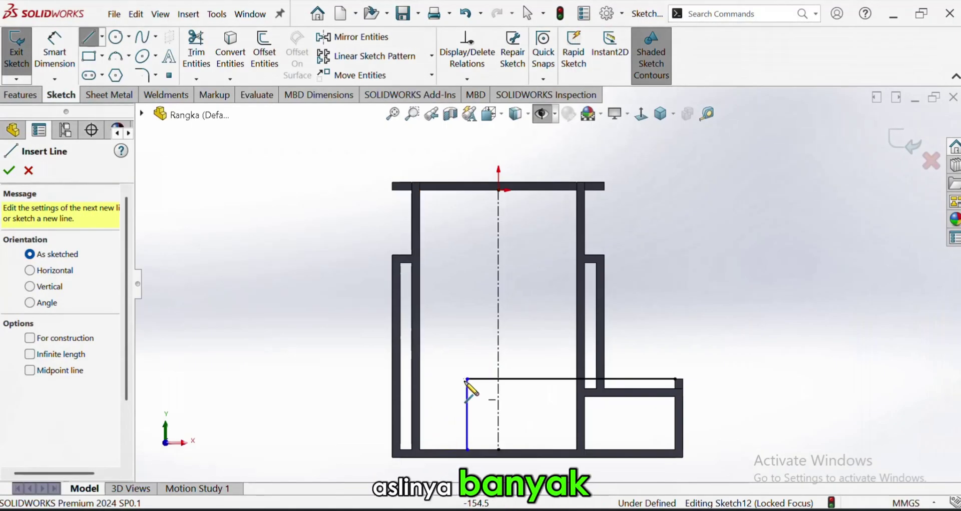
# Try a 1000 mm length dimension on the horizontal line, and delete that dimension.
pyautogui.scroll(5, 468, 430)
pyautogui.click(44, 66)
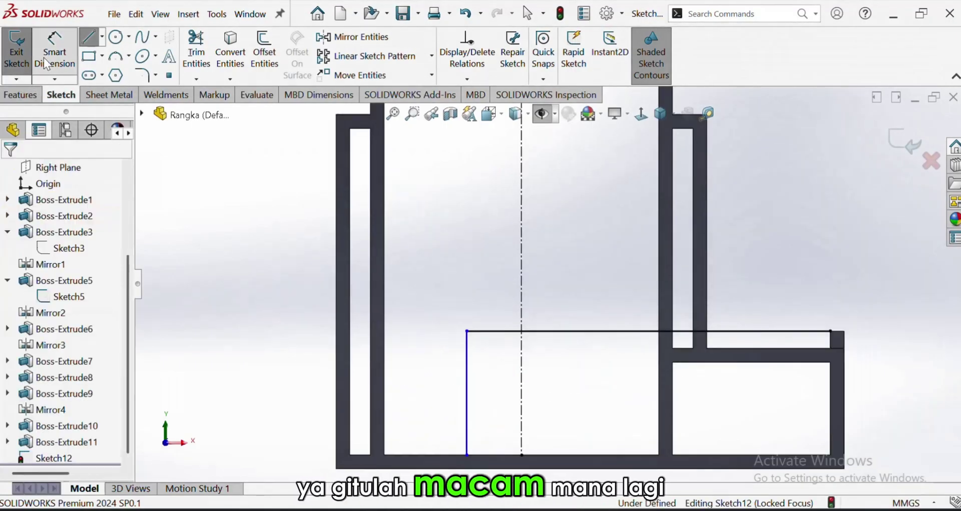
pyautogui.click(467, 425)
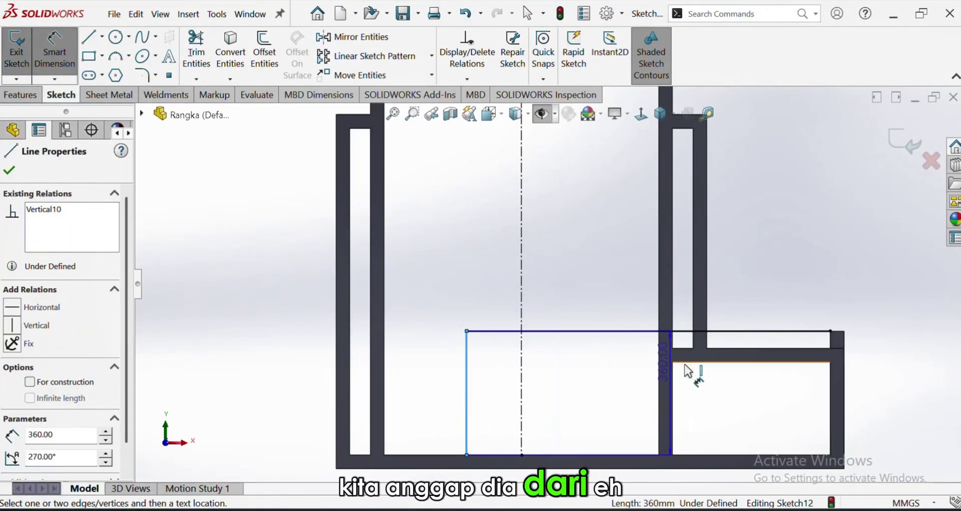
pyautogui.press('Escape')
pyautogui.click(592, 330)
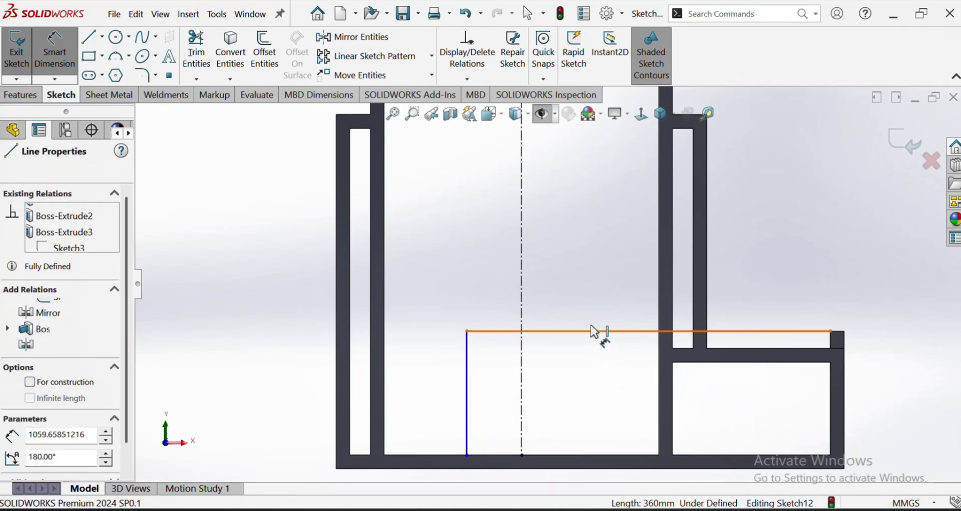
pyautogui.click(588, 311)
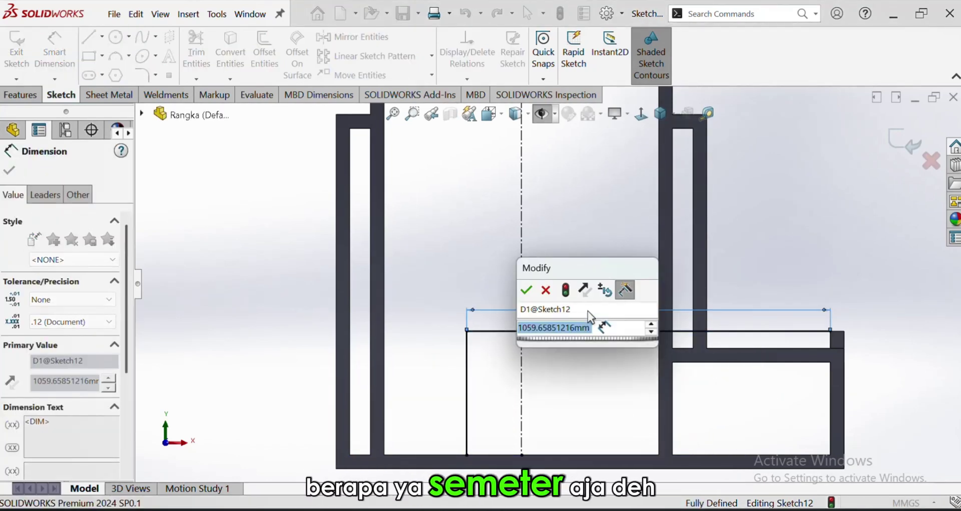
pyautogui.write('1000')
pyautogui.press('Return')
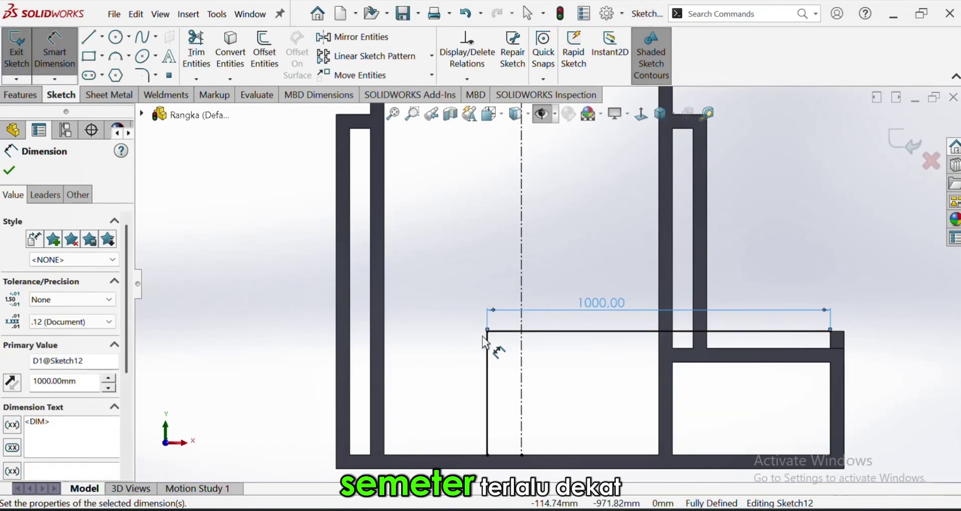
pyautogui.scroll(-2, 601, 316)
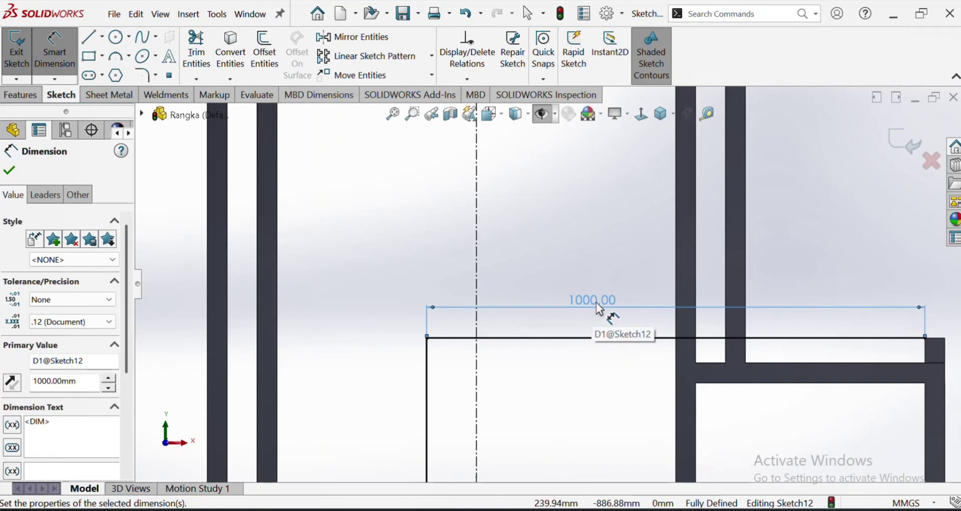
pyautogui.moveTo(593, 308); pyautogui.dragTo(596, 296)
pyautogui.press('Delete')
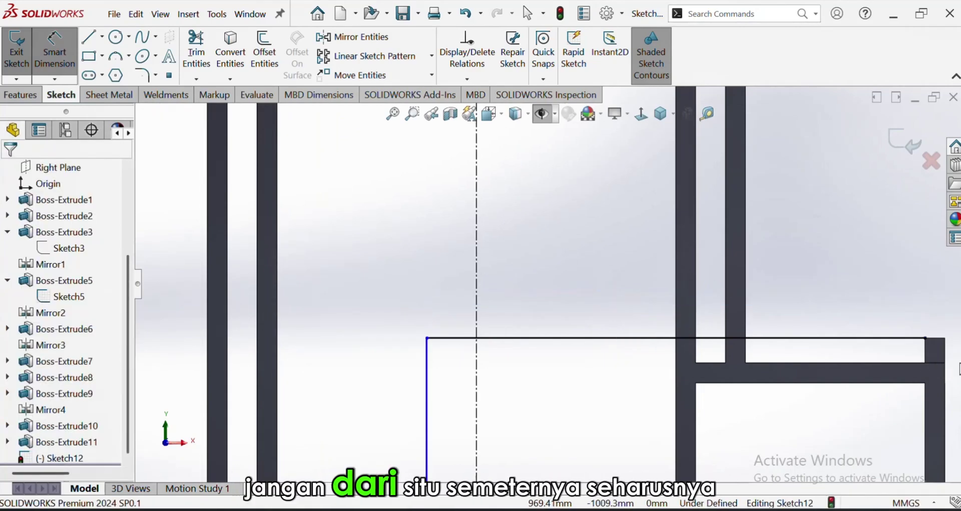
# Dimension the distance from the vertical sketch line to the outer edge of the low frame extension's end upright as 1100 mm.
pyautogui.scroll(2, 928, 350)
pyautogui.scroll(-1, 851, 337)
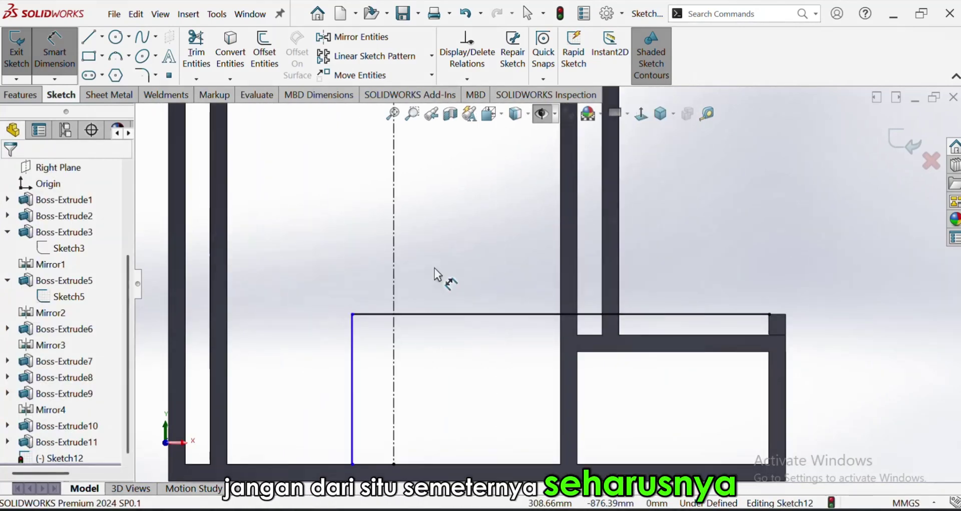
pyautogui.click(353, 345)
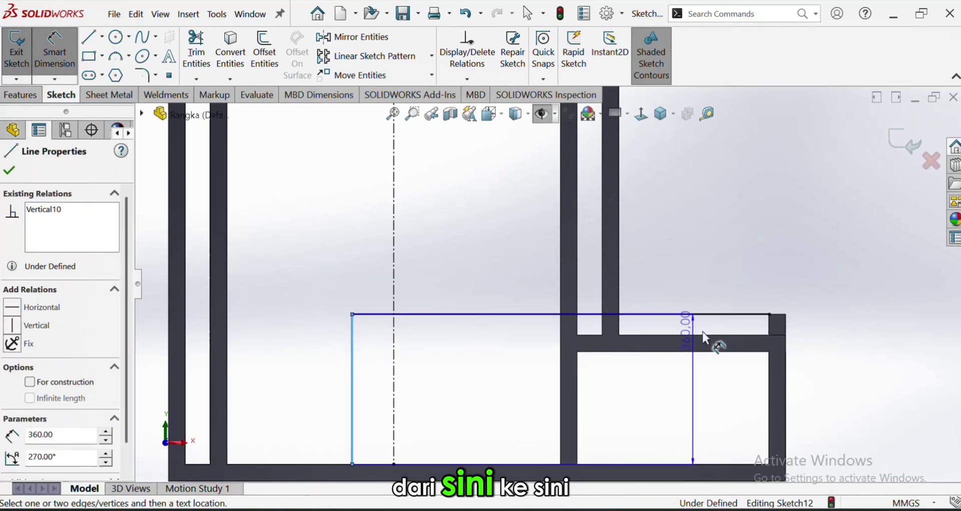
pyautogui.click(790, 372)
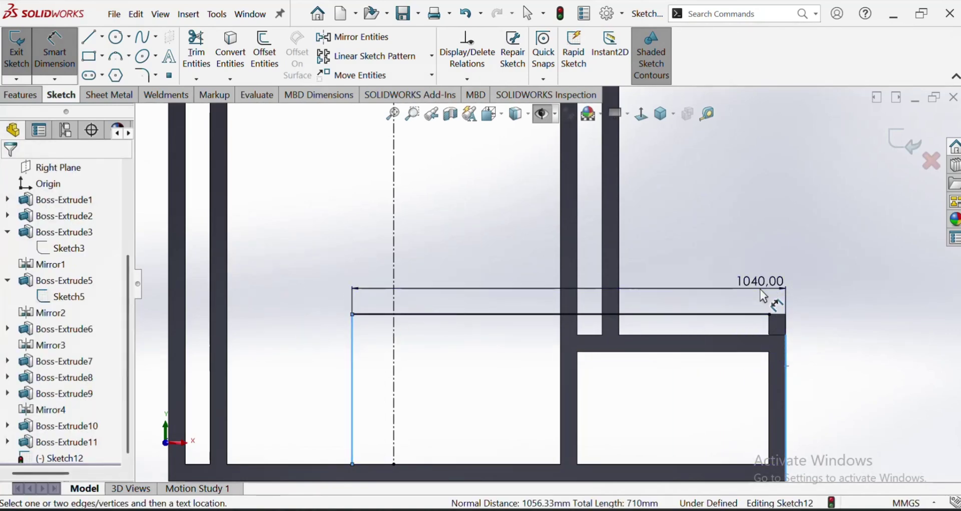
pyautogui.click(760, 289)
pyautogui.write('1100')
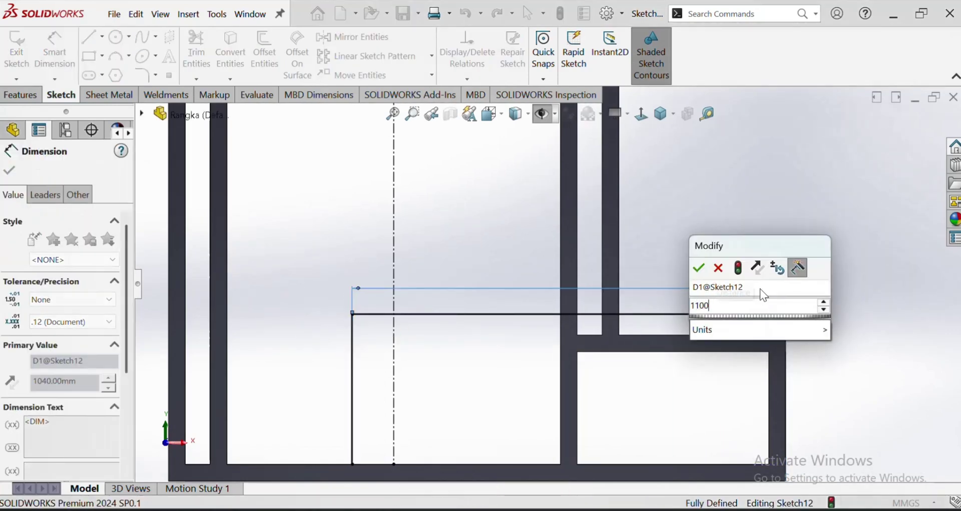
pyautogui.press('Return')
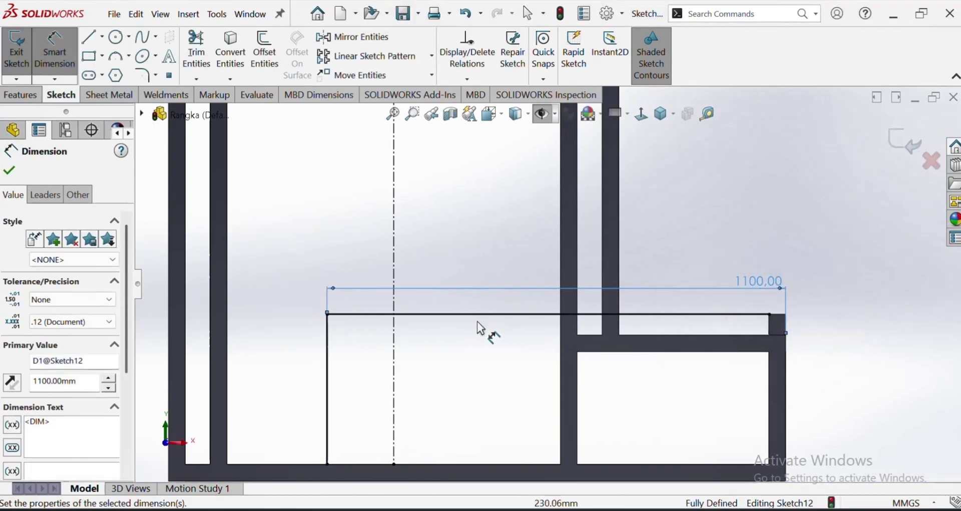
pyautogui.press('z')
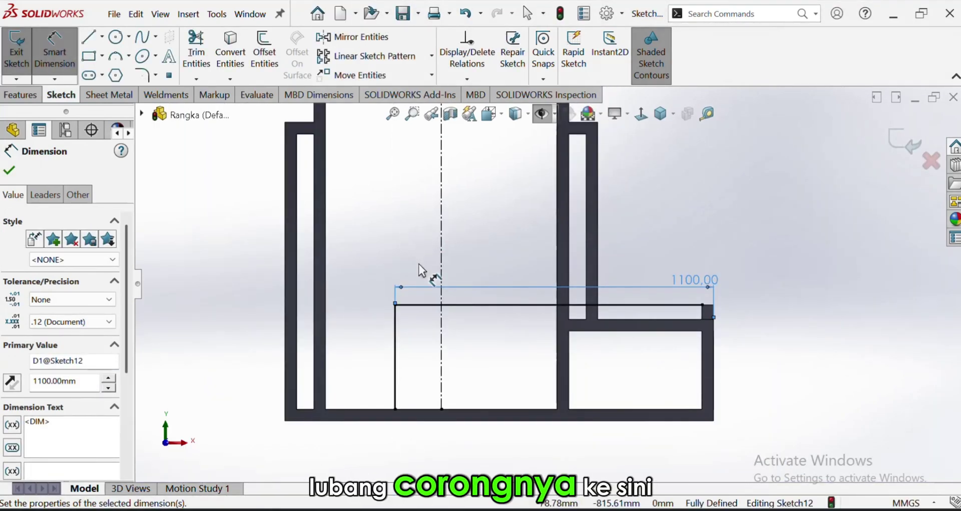
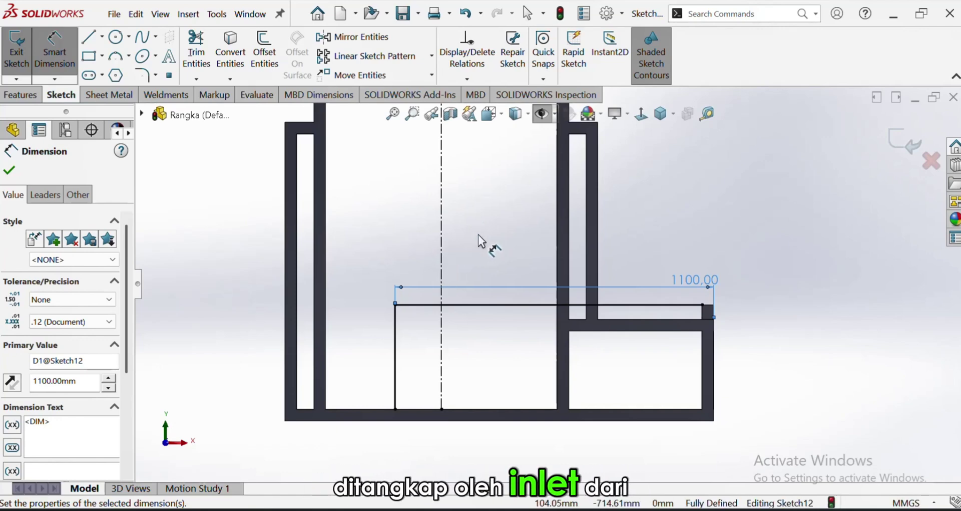
pyautogui.press('Escape')
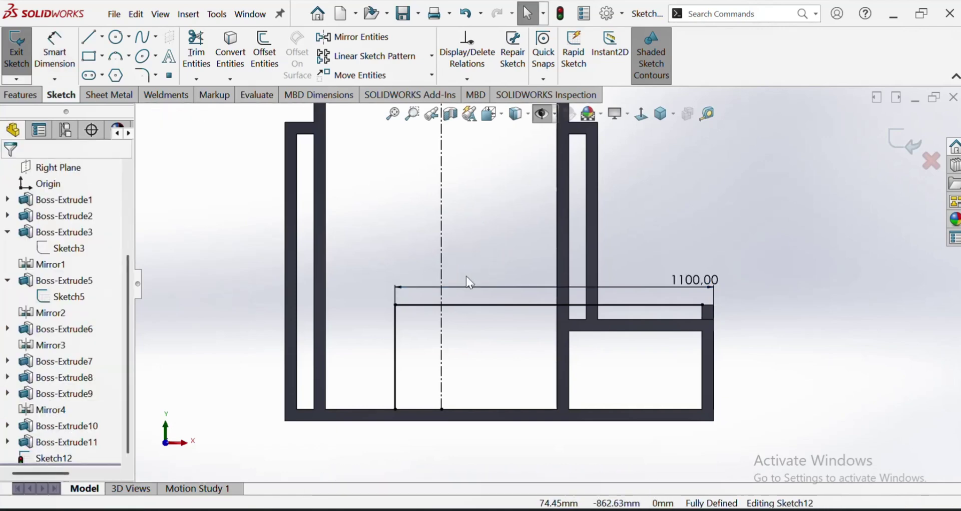
# Offset the L-shaped line chain inward by 40 mm with line-capped ends to form a closed support profile.
pyautogui.click(396, 338)
pyautogui.click(281, 64)
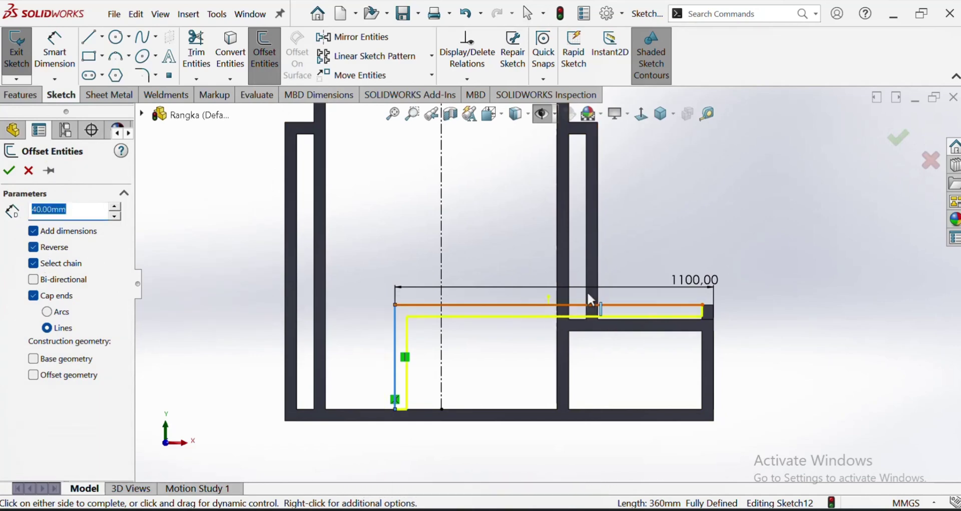
pyautogui.click(9, 171)
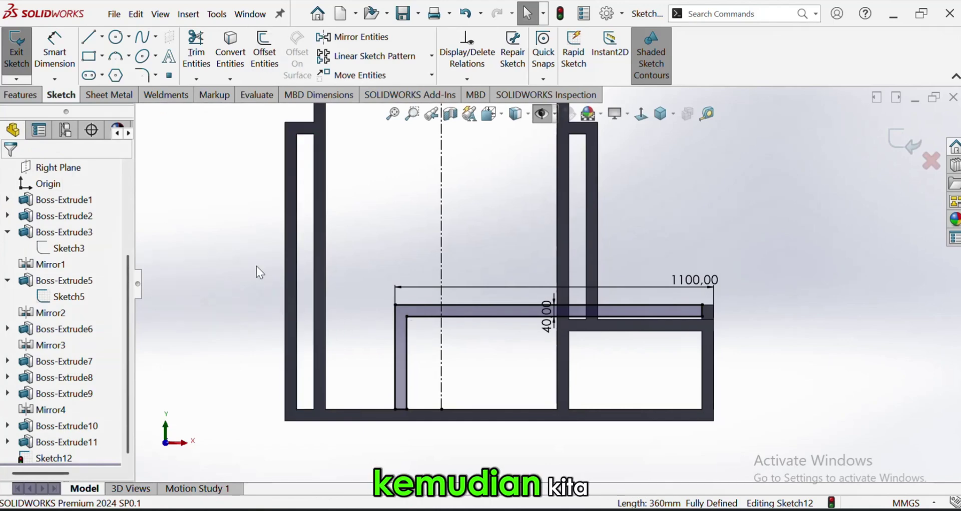
# Extrude the L-shaped support profile 40 mm in the reversed direction, with the result merged.
pyautogui.click(18, 97)
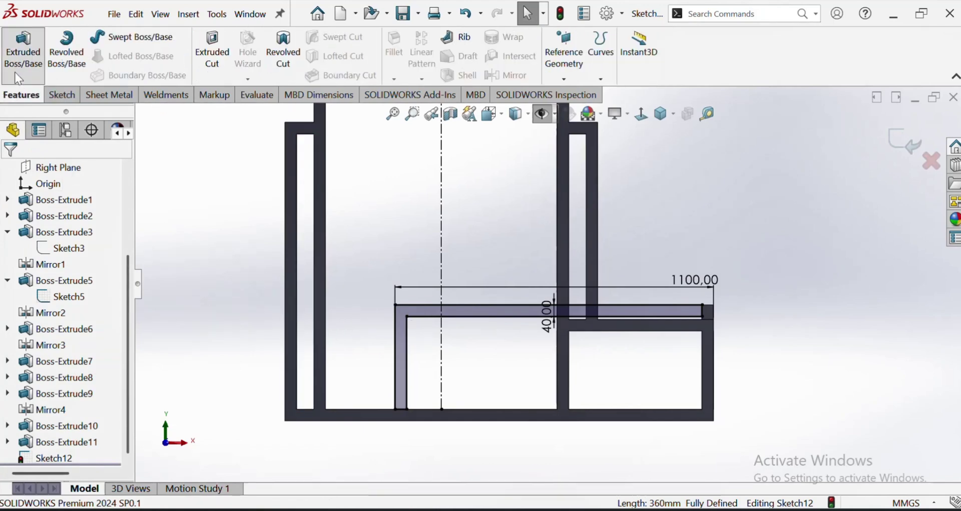
pyautogui.click(18, 69)
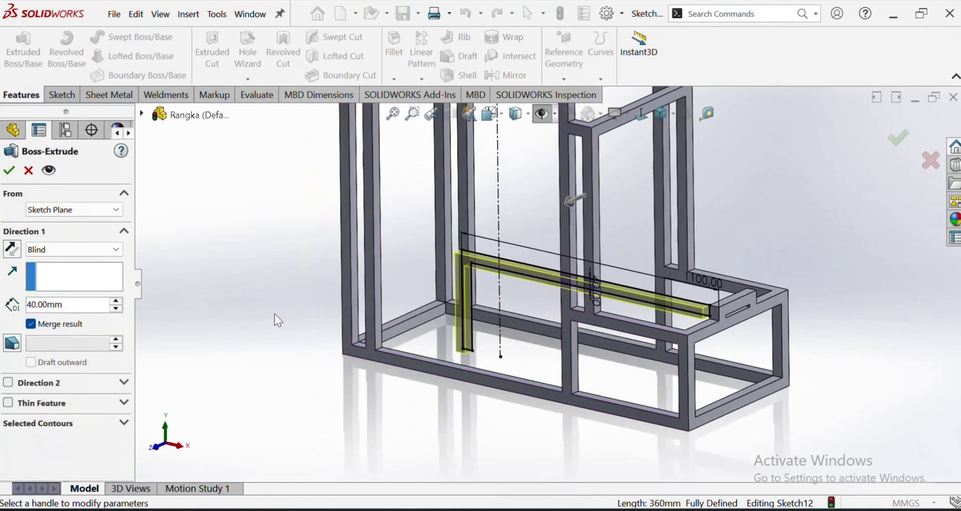
pyautogui.moveTo(525, 301); pyautogui.dragTo(504, 366, button='middle')
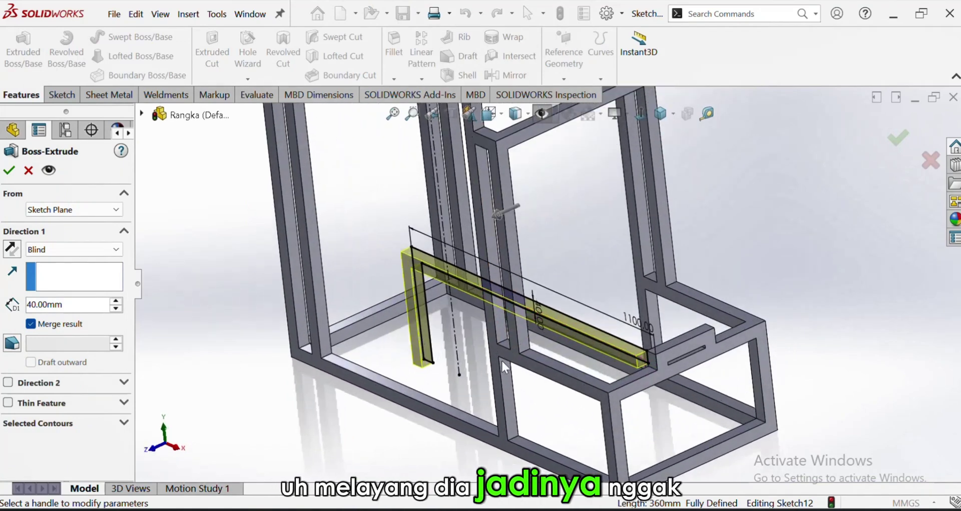
pyautogui.click(7, 250)
pyautogui.click(9, 173)
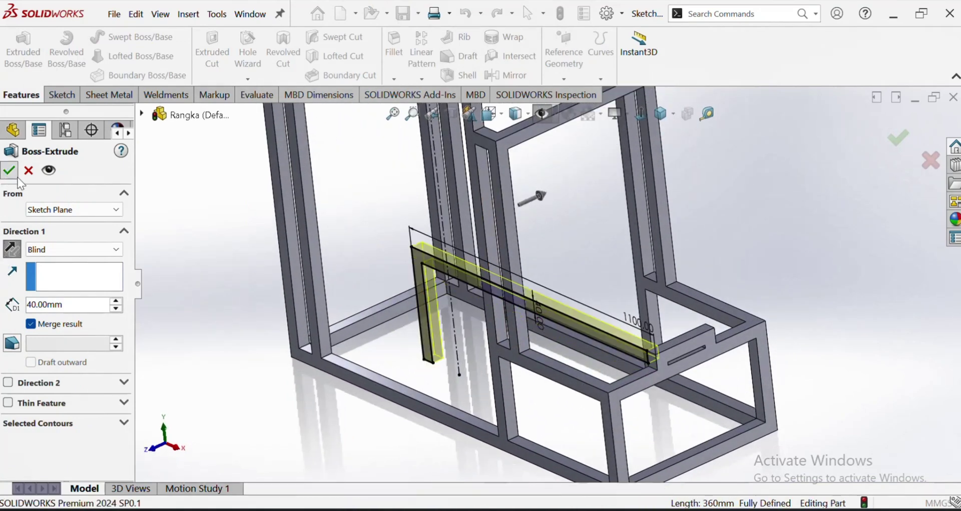
# Mirror the extruded L-shaped support about the Front Plane.
pyautogui.click(466, 351)
pyautogui.moveTo(455, 310); pyautogui.dragTo(530, 340, button='middle')
pyautogui.moveTo(704, 330); pyautogui.dragTo(597, 273, button='middle')
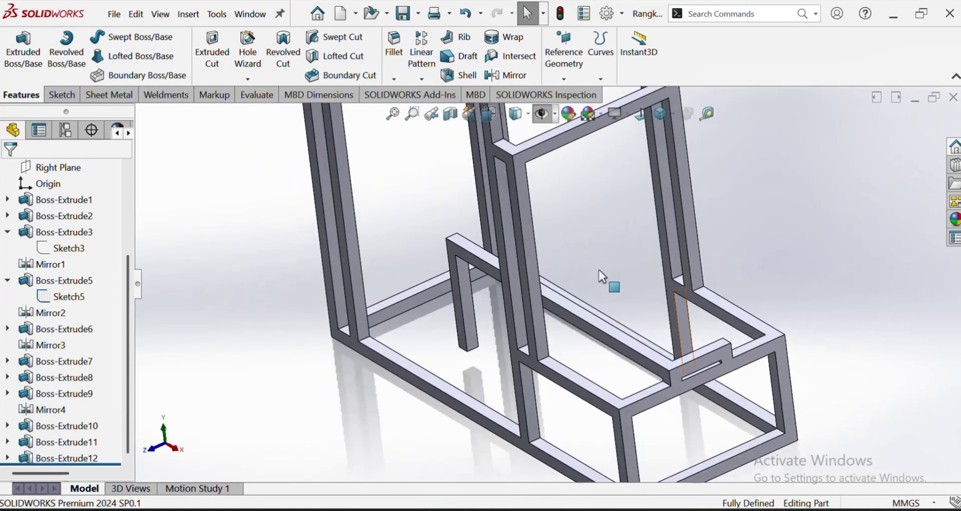
pyautogui.click(520, 76)
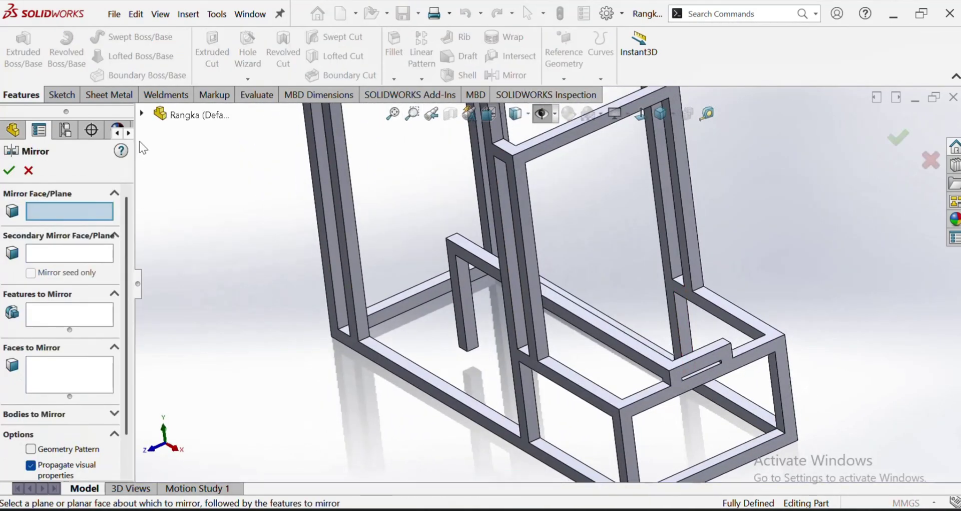
pyautogui.click(142, 114)
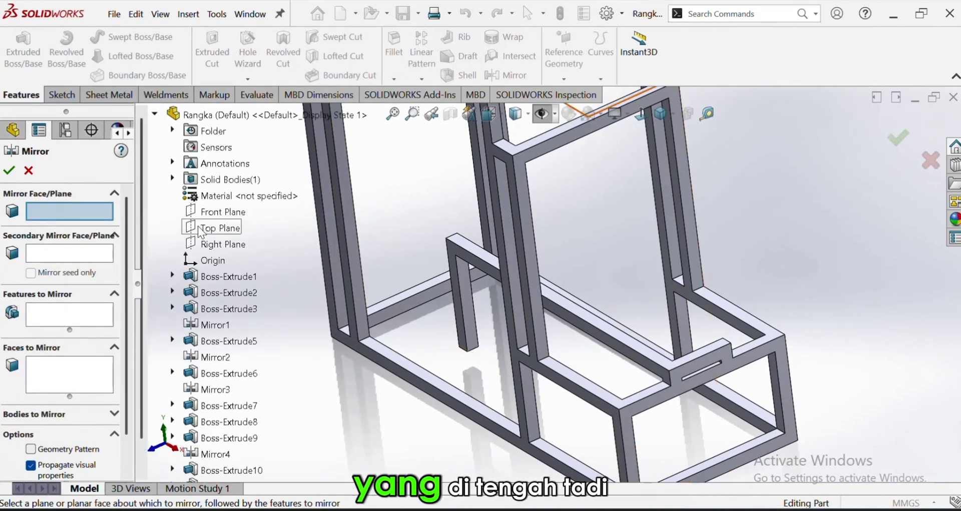
pyautogui.click(215, 212)
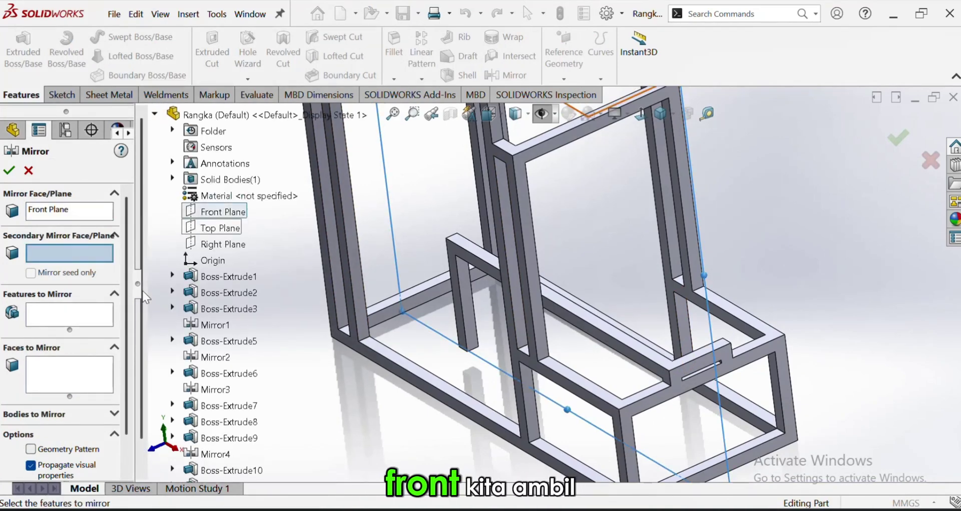
pyautogui.click(79, 314)
pyautogui.scroll(-1, 215, 390)
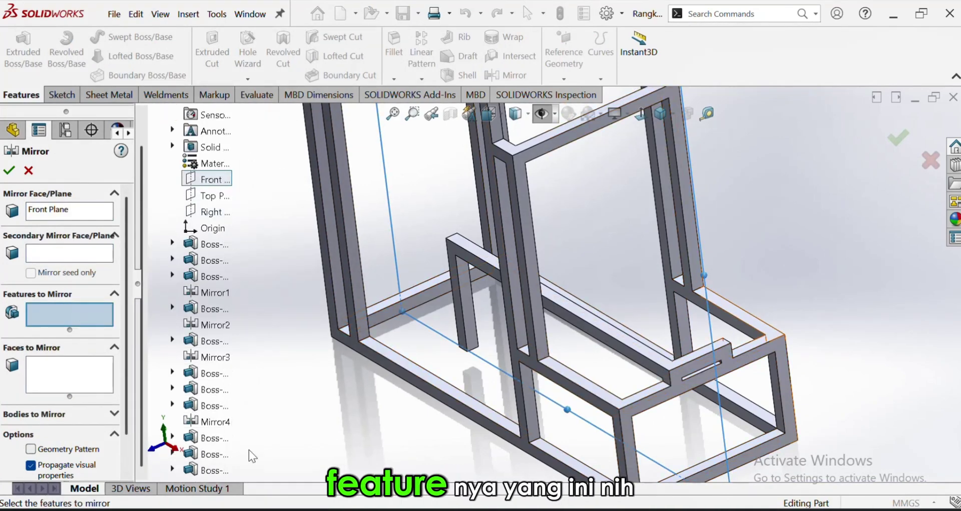
pyautogui.click(229, 471)
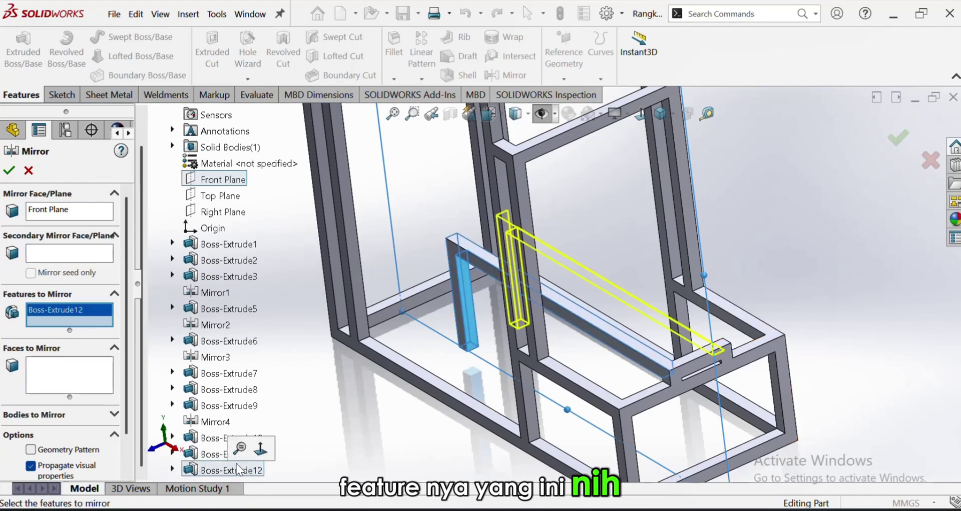
pyautogui.click(28, 173)
pyautogui.moveTo(344, 324); pyautogui.dragTo(446, 346, button='middle')
pyautogui.click(444, 344)
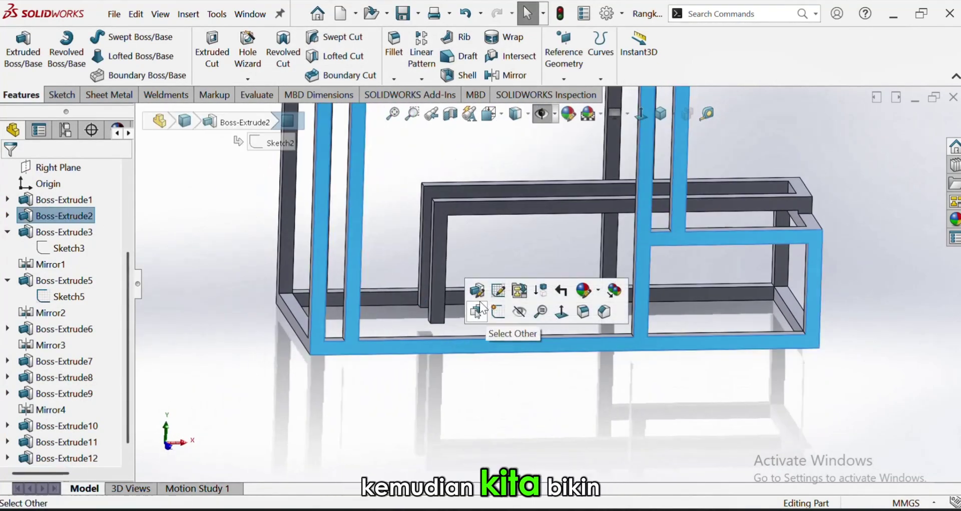
pyautogui.moveTo(441, 217)
pyautogui.mouseDown(button='middle')
pyautogui.moveTo(458, 280)
pyautogui.moveTo(431, 254)
pyautogui.mouseUp(button='middle')
pyautogui.click(458, 280)
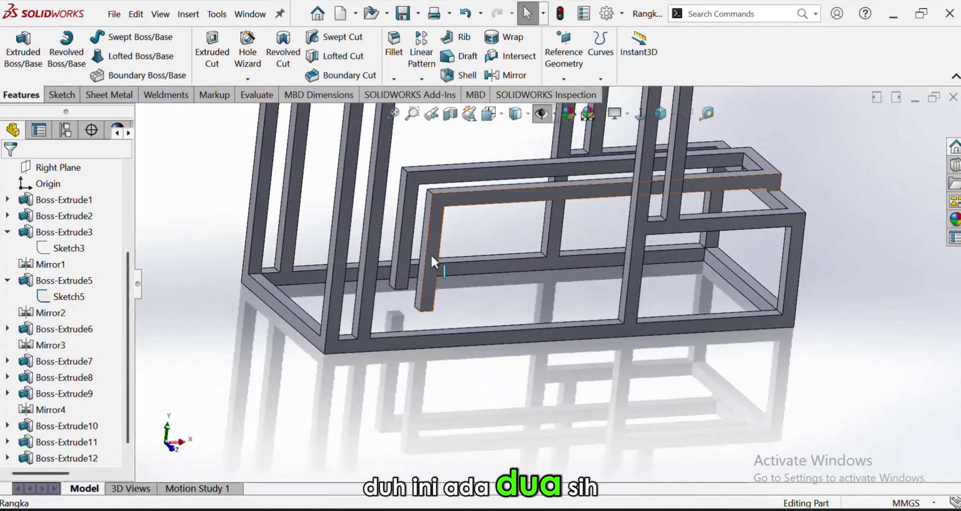
# Sketch a 40 by 40 mm square on the outer face of the L-shaped support, at its upper corner.
pyautogui.click(444, 203)
pyautogui.click(496, 168)
pyautogui.scroll(-5, 495, 336)
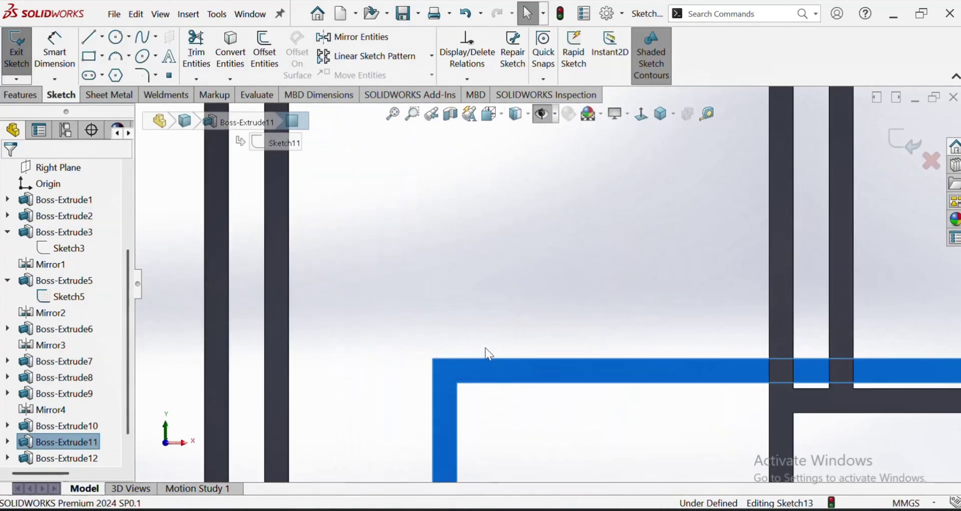
pyautogui.click(95, 58)
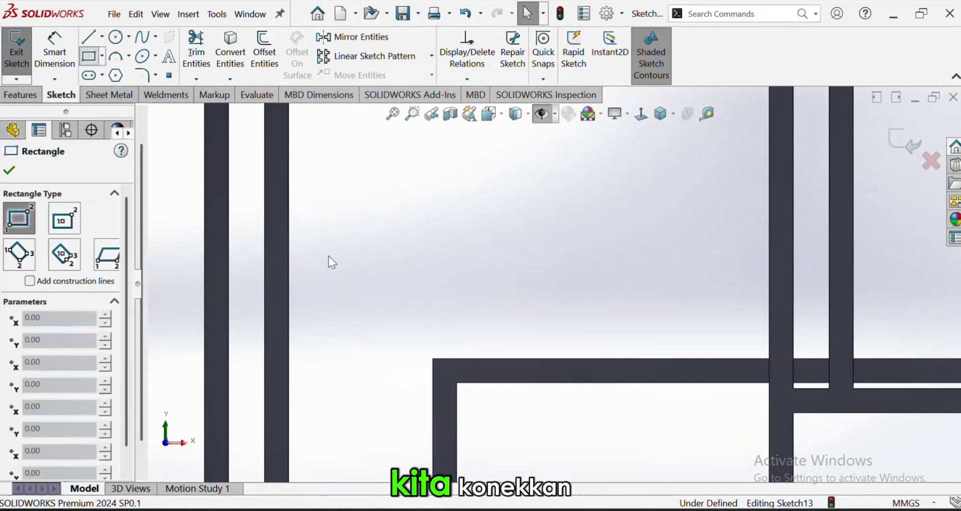
pyautogui.click(433, 359)
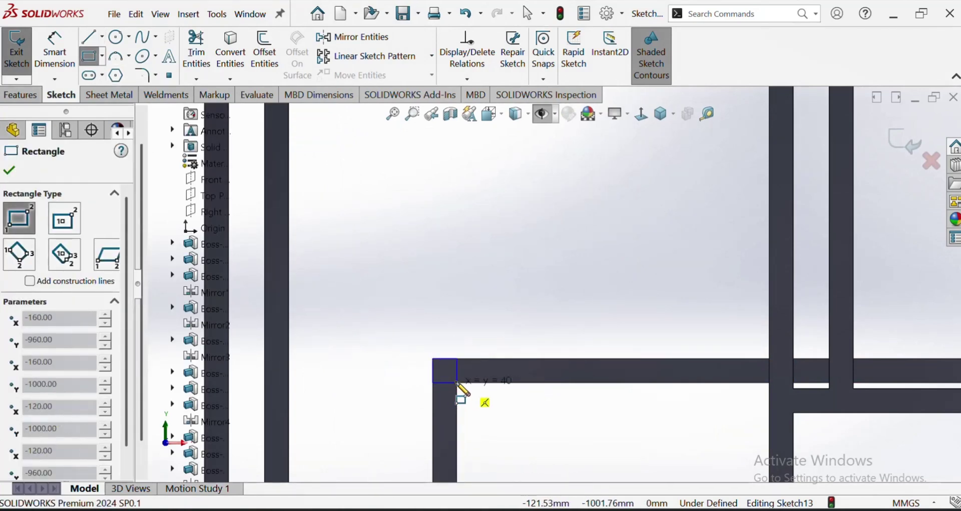
pyautogui.click(456, 382)
pyautogui.moveTo(416, 324); pyautogui.dragTo(451, 385, button='middle')
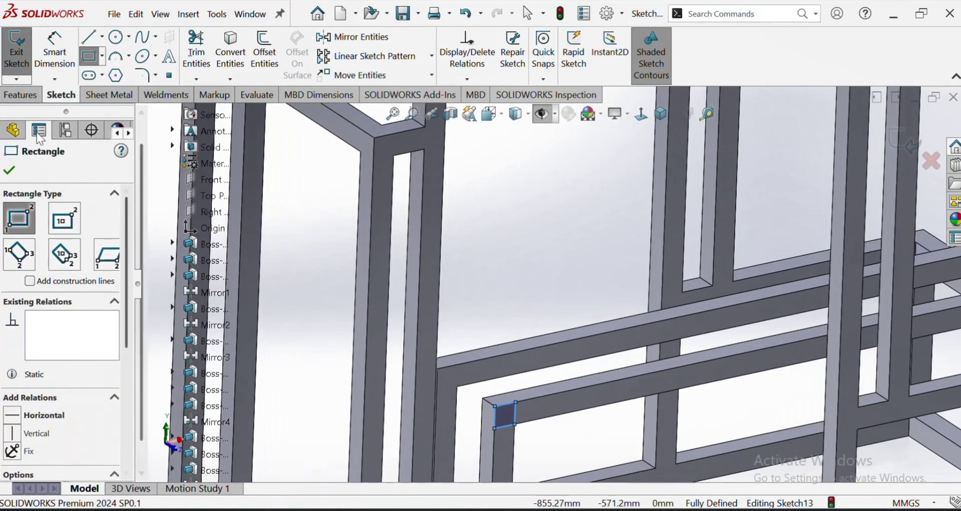
# Extrude the corner square up to the facing surface of the opposite L-shaped support, with the result merged.
pyautogui.click(23, 95)
pyautogui.click(23, 50)
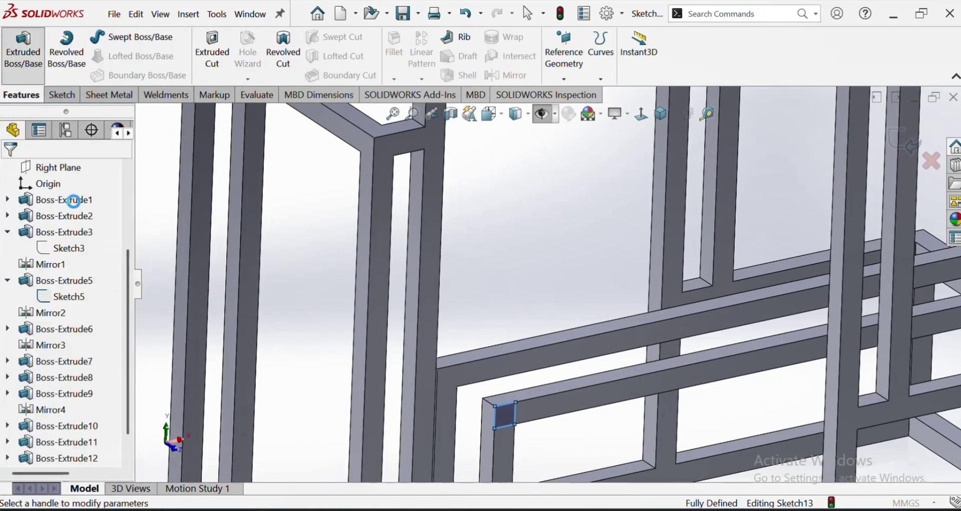
pyautogui.click(64, 250)
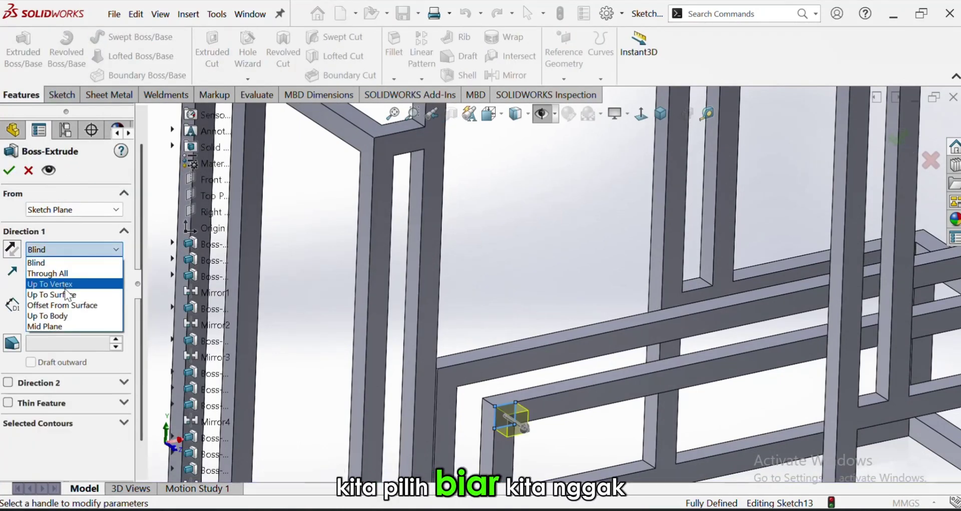
pyautogui.click(52, 283)
pyautogui.click(484, 378)
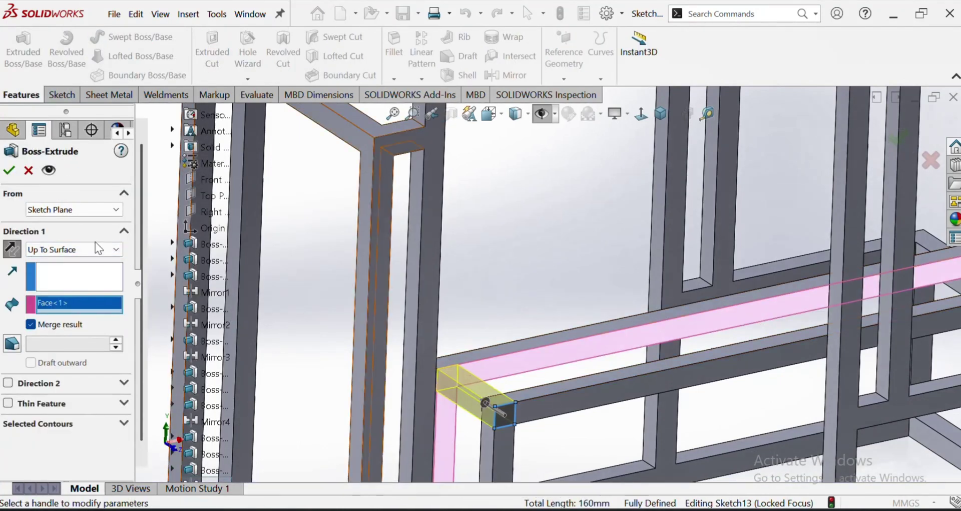
pyautogui.scroll(6, 491, 359)
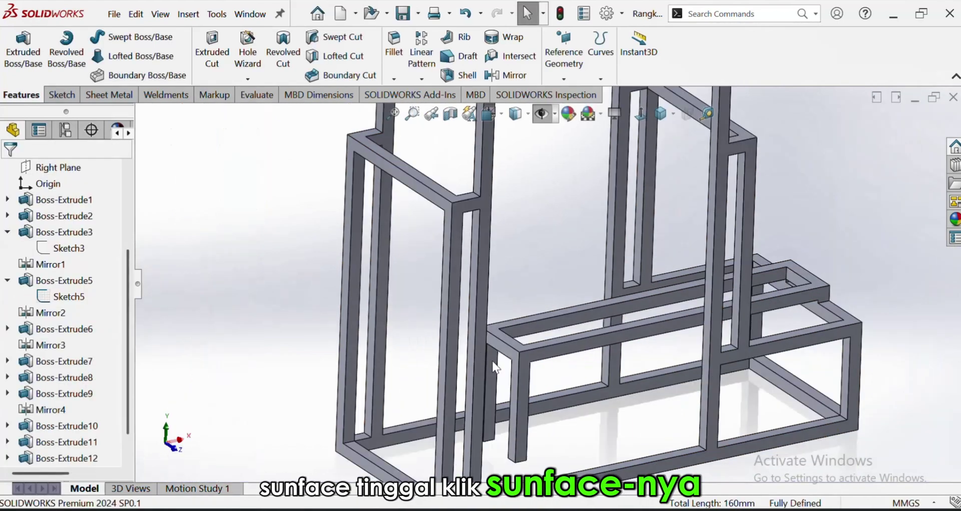
# Sketch a rectangle about 42 by 40 mm on the base rail's outer face, directly below the L-shaped support's leg.
pyautogui.scroll(-5, 557, 395)
pyautogui.click(533, 394)
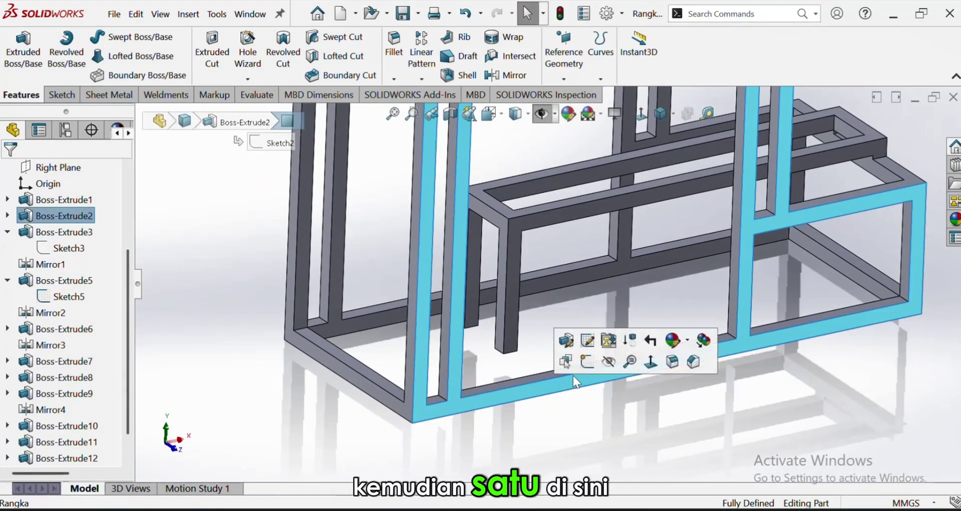
pyautogui.click(583, 367)
pyautogui.scroll(-3, 399, 240)
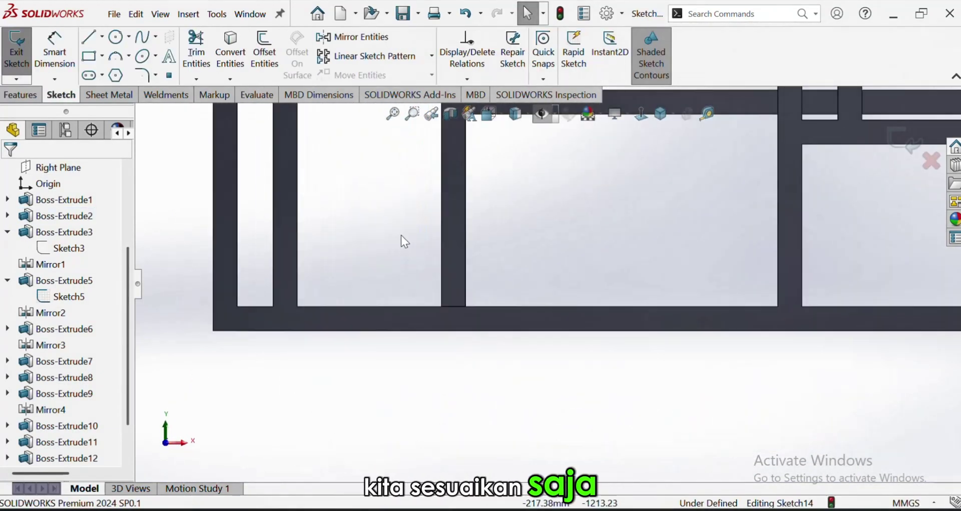
pyautogui.click(92, 57)
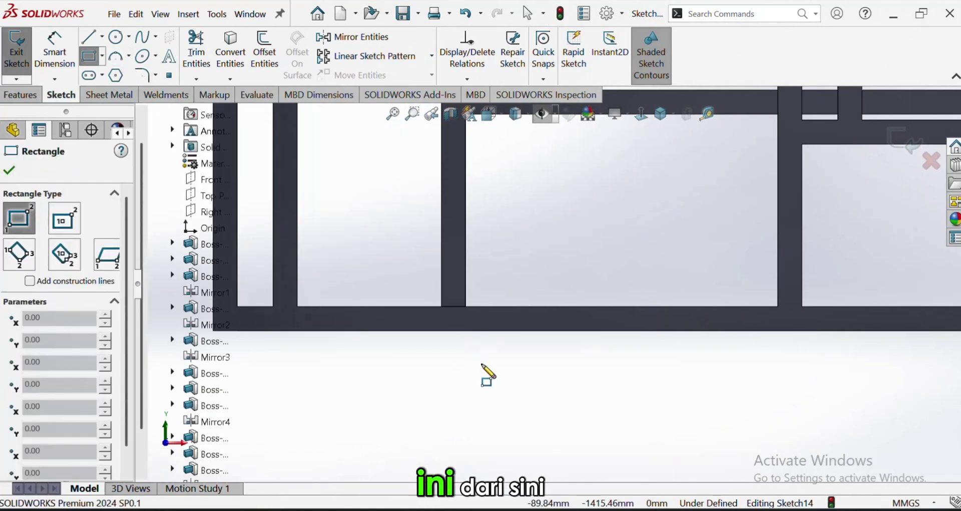
pyautogui.click(441, 306)
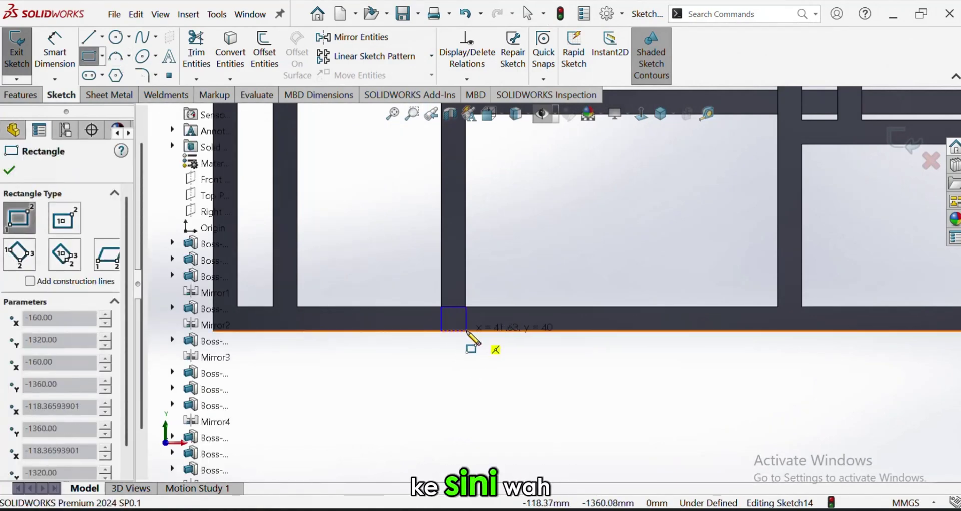
pyautogui.click(466, 330)
pyautogui.press('Escape')
# Apply an Equal relation to all four sides of the rectangle on the base rail.
pyautogui.click(456, 320)
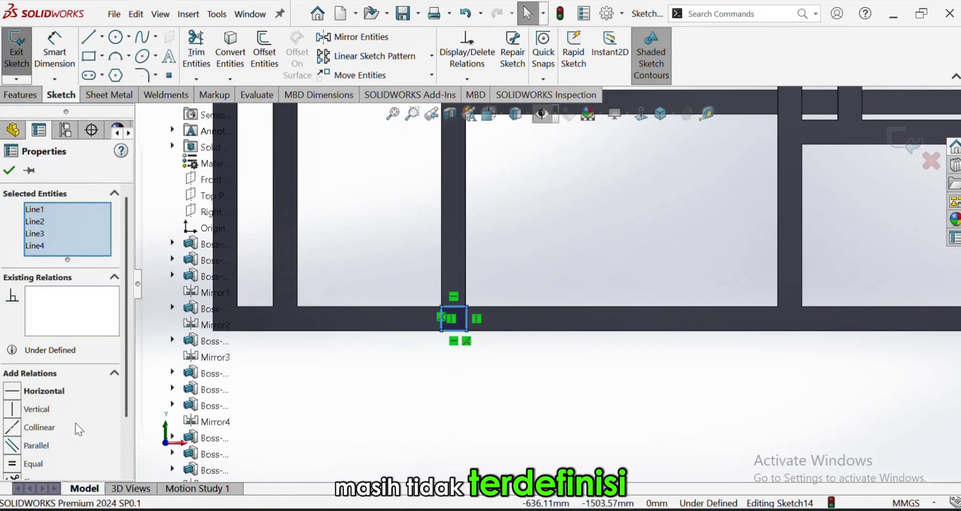
pyautogui.scroll(-3, 77, 423)
pyautogui.click(20, 398)
pyautogui.click(352, 390)
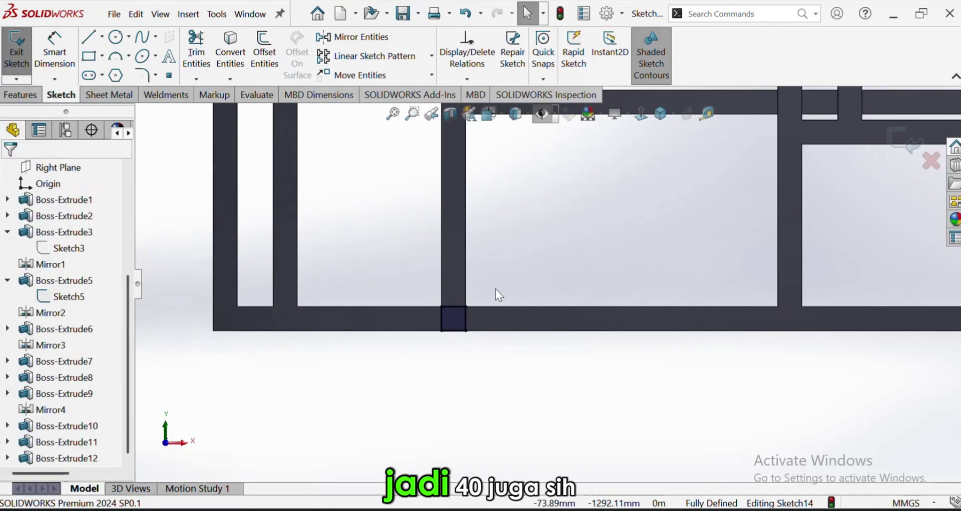
pyautogui.scroll(-3, 494, 289)
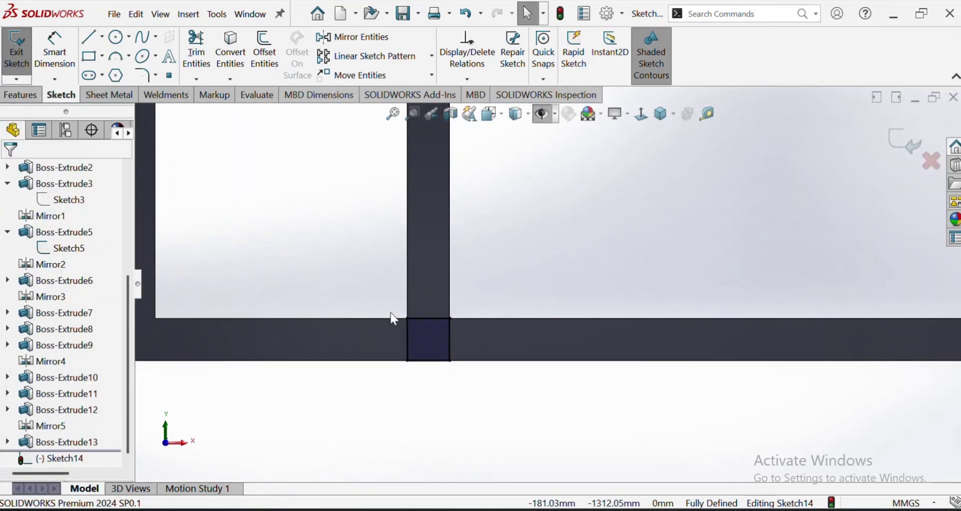
pyautogui.click(406, 316)
pyautogui.press('Escape')
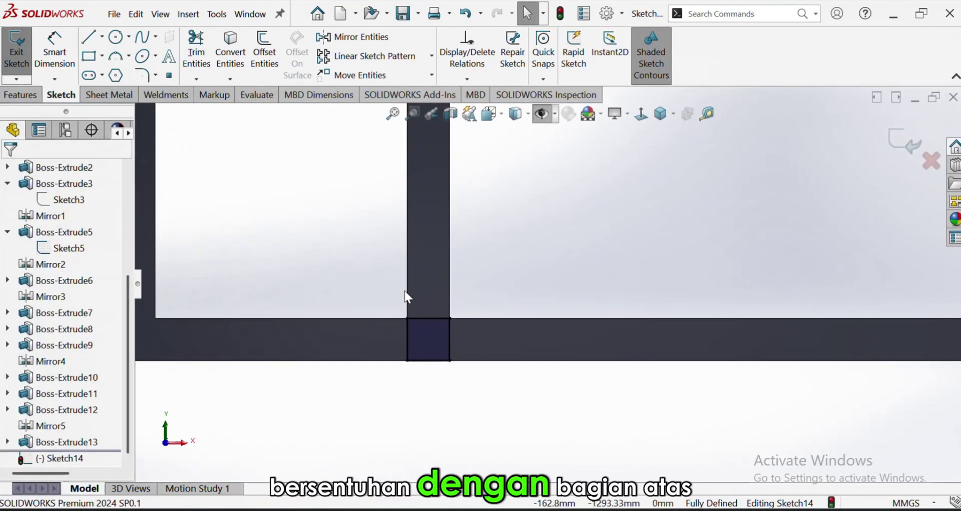
# Extrude the base-rail square up to the opposite base rail's surface as a cross member, with the result merged.
pyautogui.click(21, 95)
pyautogui.click(23, 50)
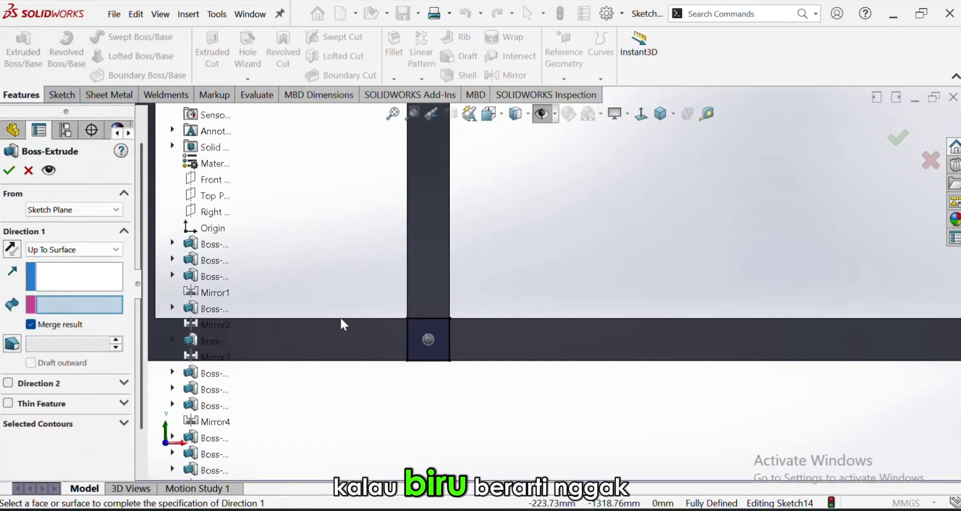
pyautogui.moveTo(319, 341); pyautogui.dragTo(324, 338, button='middle')
pyautogui.scroll(2, 324, 339)
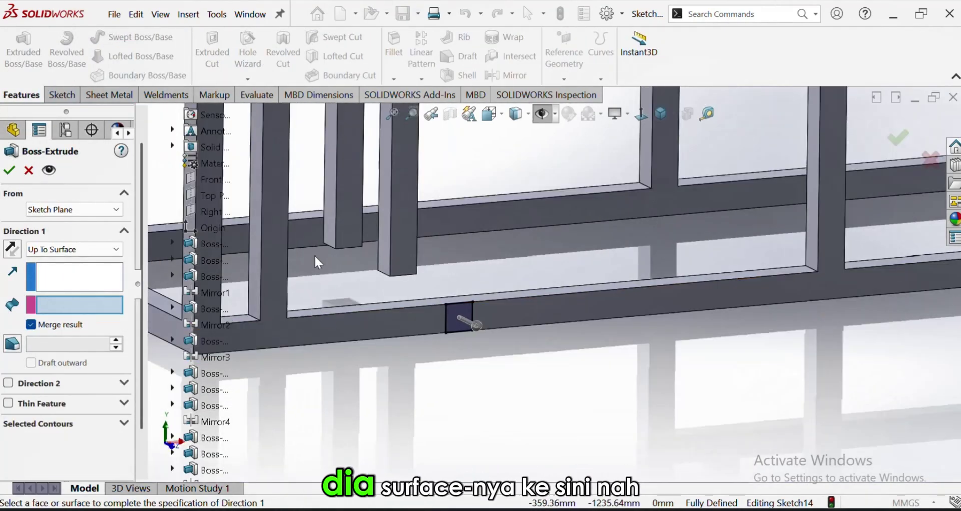
pyautogui.click(313, 239)
pyautogui.click(8, 170)
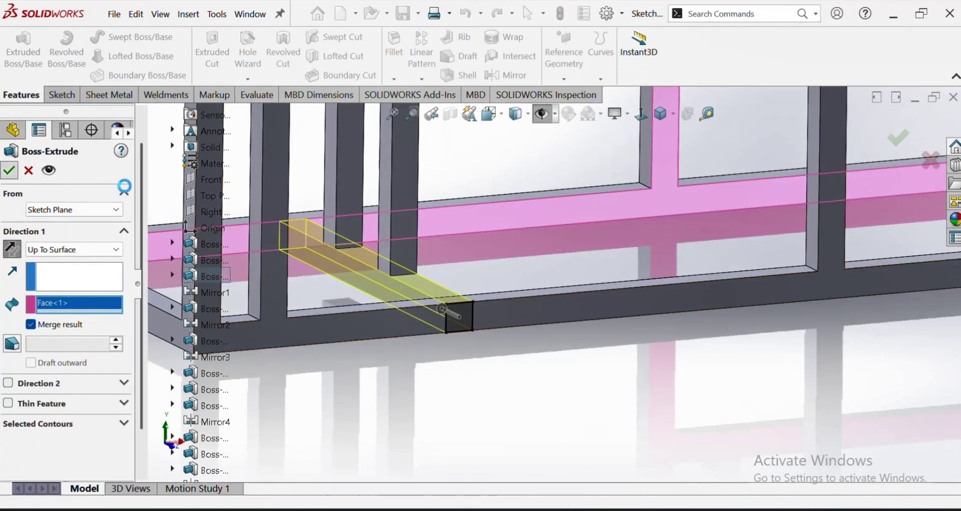
pyautogui.scroll(5, 497, 272)
# Save the frame part and set the view to isometric.
pyautogui.moveTo(581, 189); pyautogui.dragTo(351, 200, button='middle')
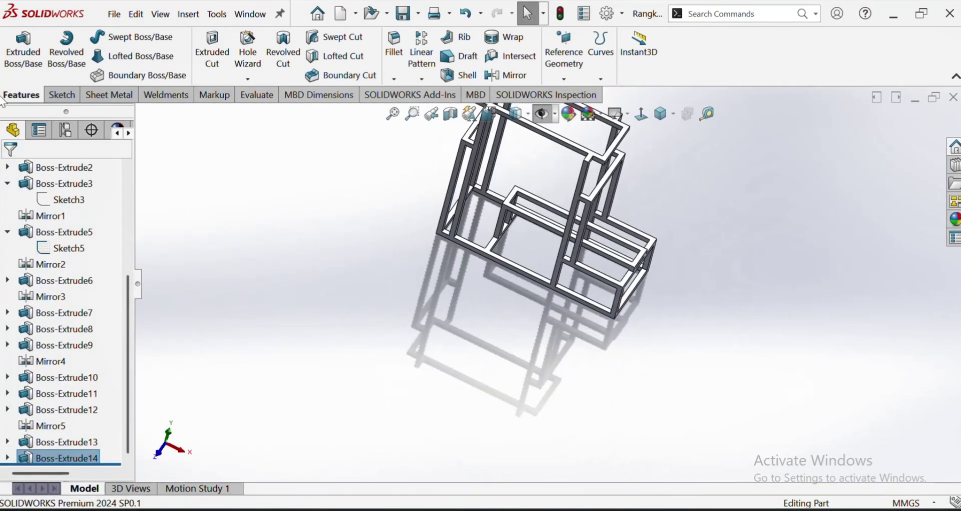
pyautogui.click(402, 16)
pyautogui.scroll(1, 590, 245)
pyautogui.scroll(-1, 590, 239)
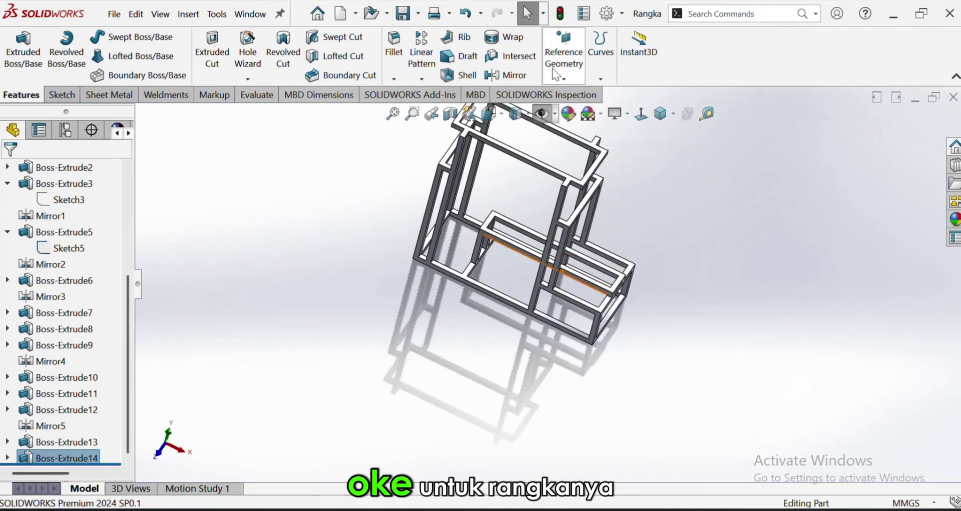
pyautogui.click(665, 114)
pyautogui.click(678, 136)
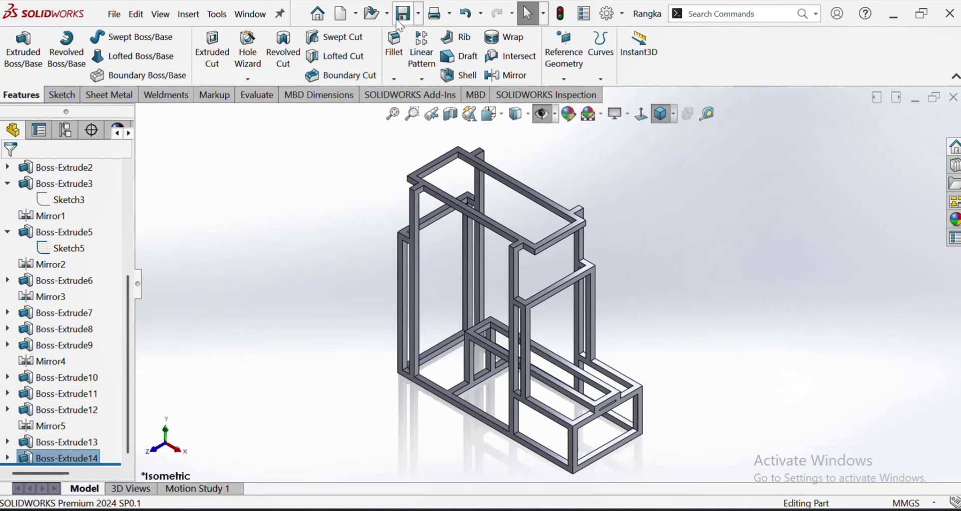
# Create a new assembly, place the Rangka part as its first component, and hide the sketch and reference display.
pyautogui.click(355, 14)
pyautogui.click(350, 70)
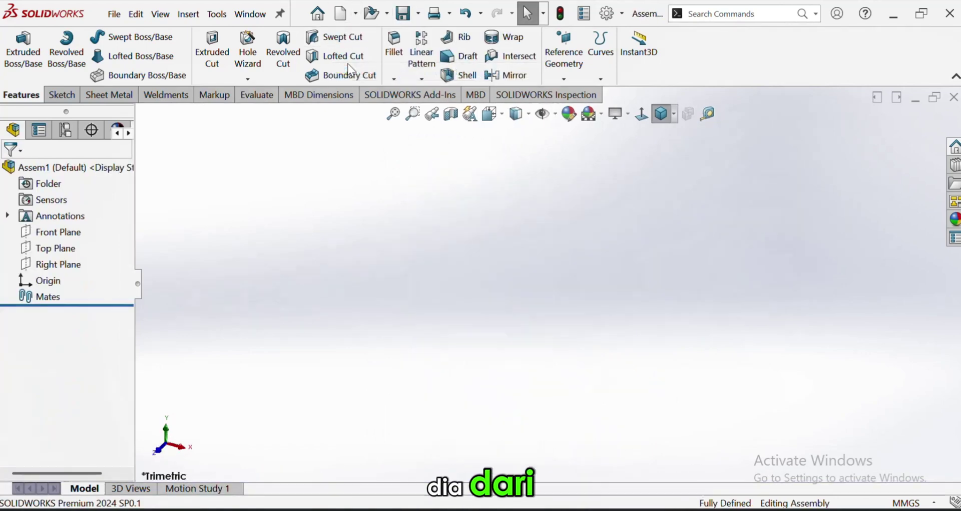
pyautogui.click(528, 335)
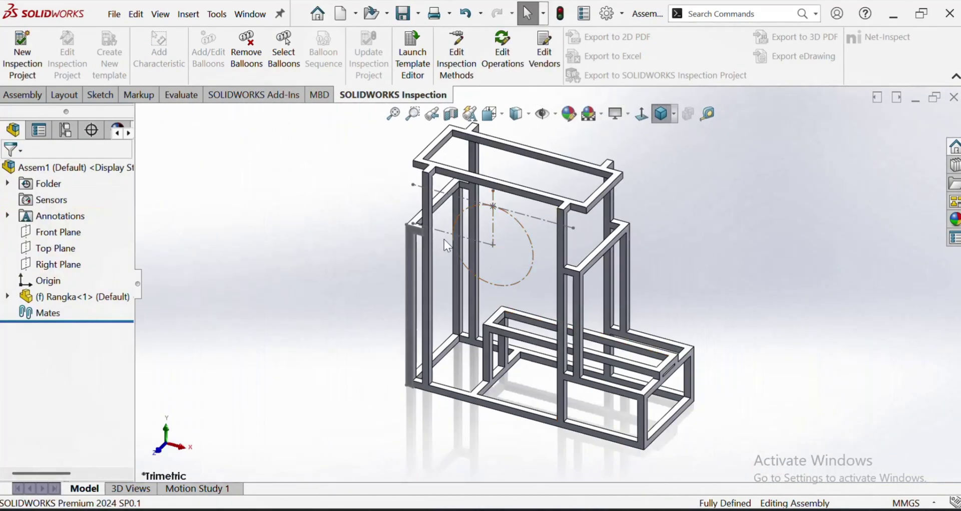
pyautogui.click(545, 116)
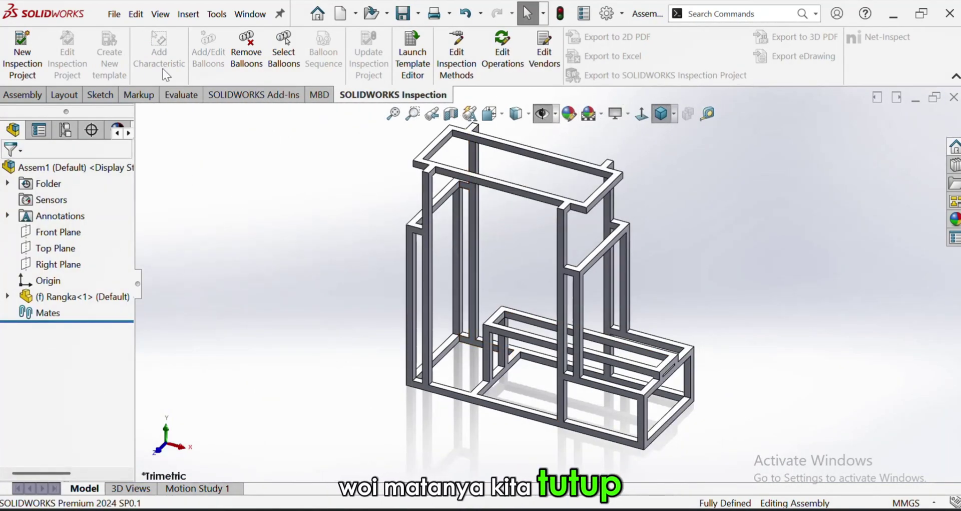
# Insert the Cover pengaduk part into the assembly beside the upper part of the frame.
pyautogui.click(23, 95)
pyautogui.click(78, 50)
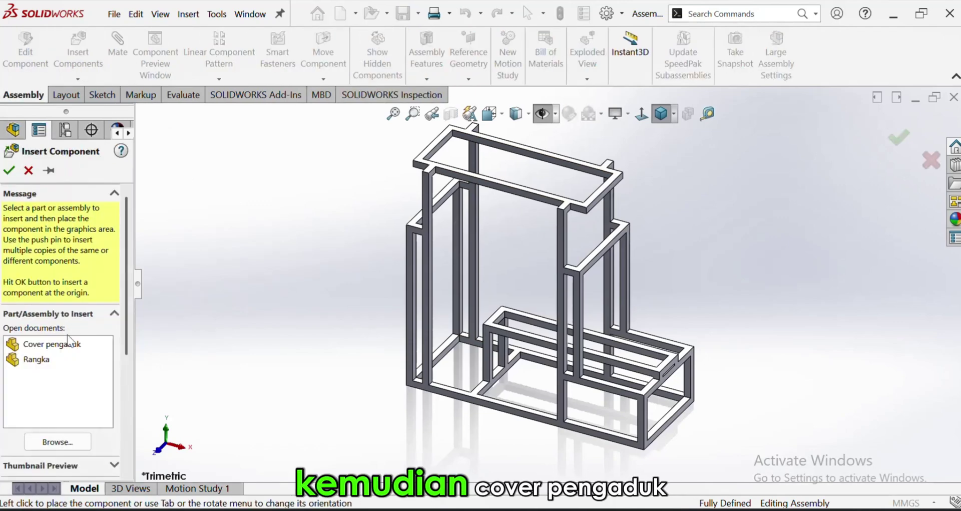
pyautogui.click(52, 344)
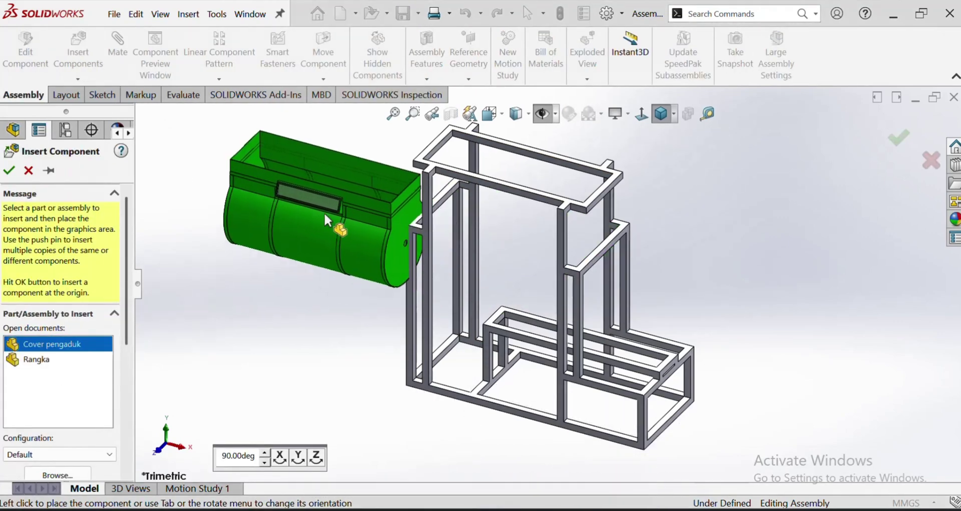
pyautogui.click(357, 193)
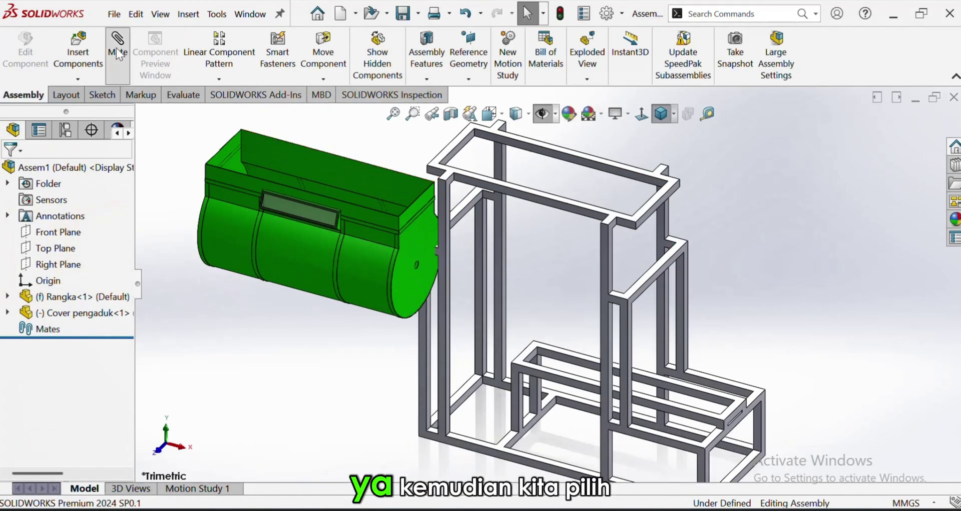
# Start a centered Width mate with the cover's two opposite long upper side faces as the first width selections.
pyautogui.scroll(-1, 421, 199)
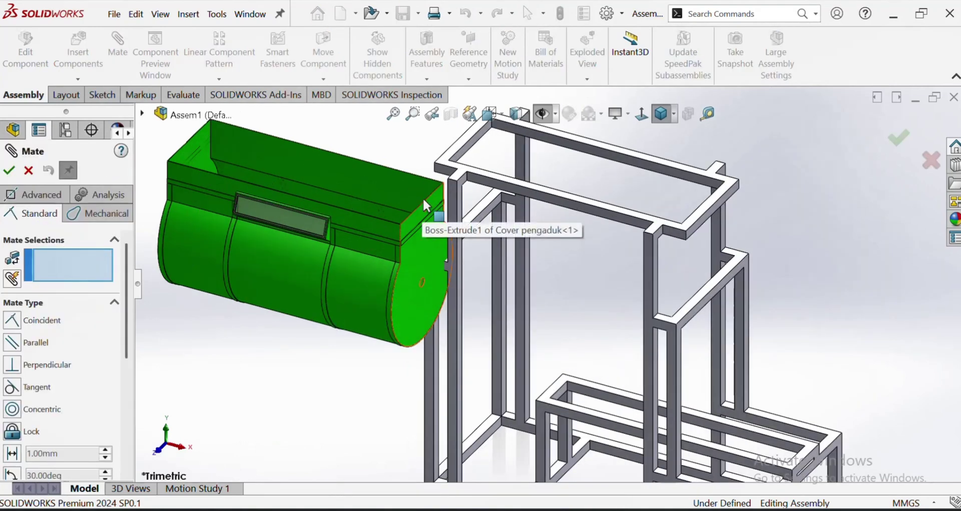
pyautogui.click(39, 194)
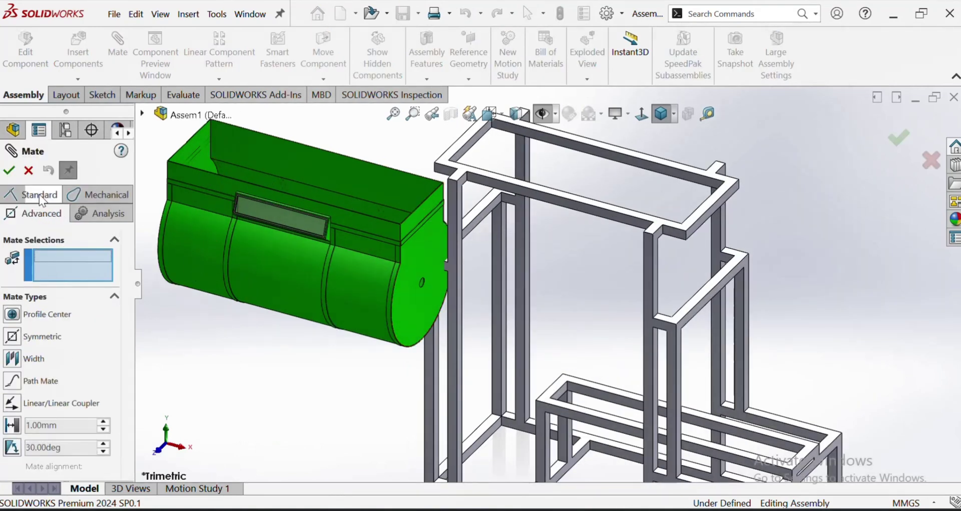
pyautogui.click(40, 357)
pyautogui.click(222, 187)
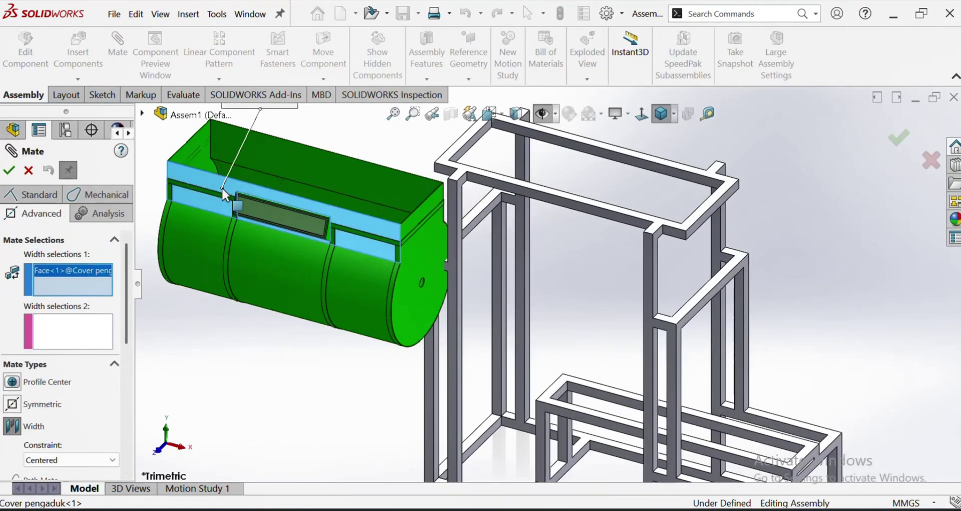
pyautogui.moveTo(221, 187); pyautogui.dragTo(294, 195, button='middle')
pyautogui.click(292, 190)
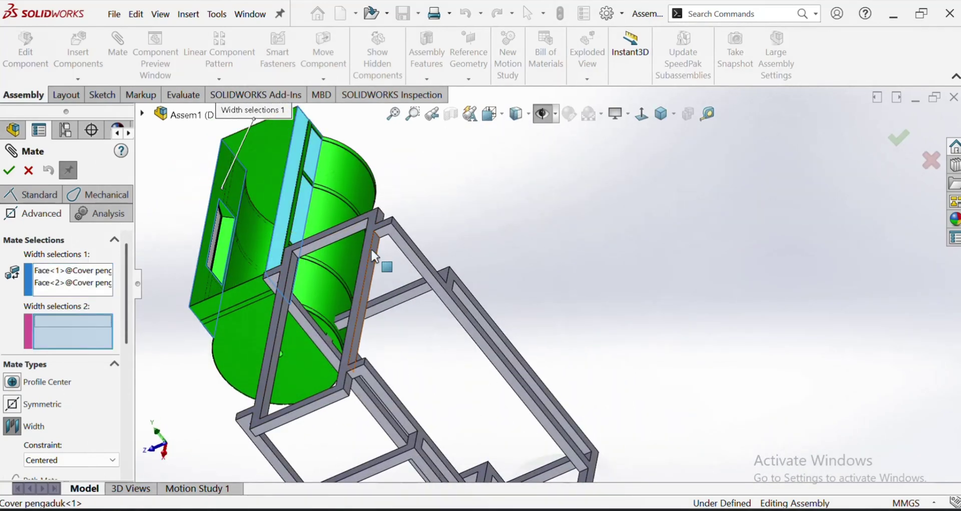
# Use the inner faces of the frame's two long upper rails as the second width selections and apply the centered mate.
pyautogui.moveTo(372, 249); pyautogui.dragTo(400, 309, button='middle')
pyautogui.scroll(-3, 536, 301)
pyautogui.click(521, 300)
pyautogui.click(259, 275)
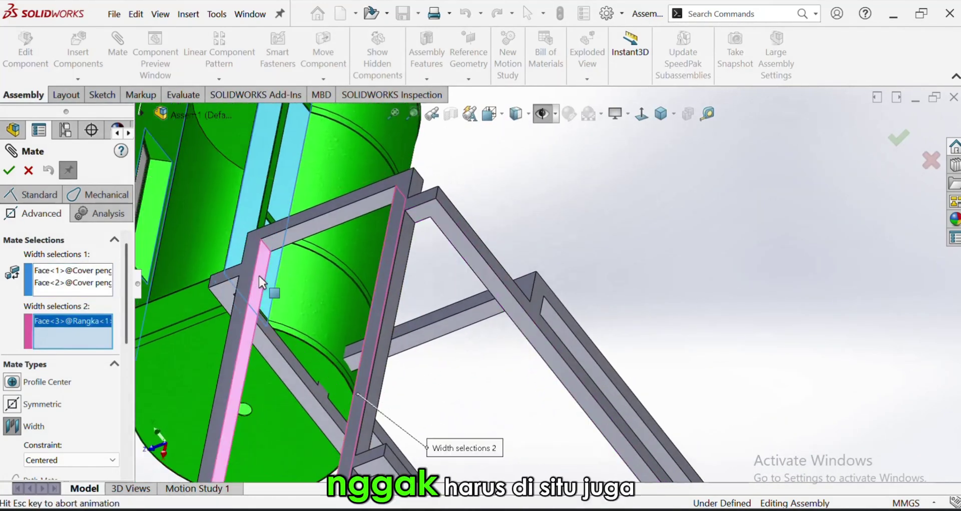
pyautogui.moveTo(259, 275); pyautogui.dragTo(283, 305, button='middle')
pyautogui.moveTo(342, 311); pyautogui.dragTo(437, 284, button='middle')
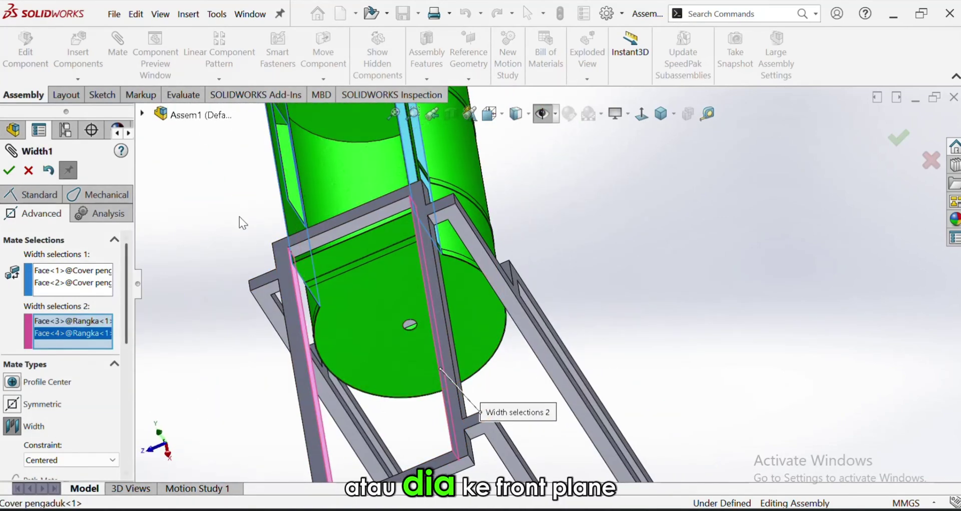
pyautogui.moveTo(242, 222); pyautogui.dragTo(497, 231, button='middle')
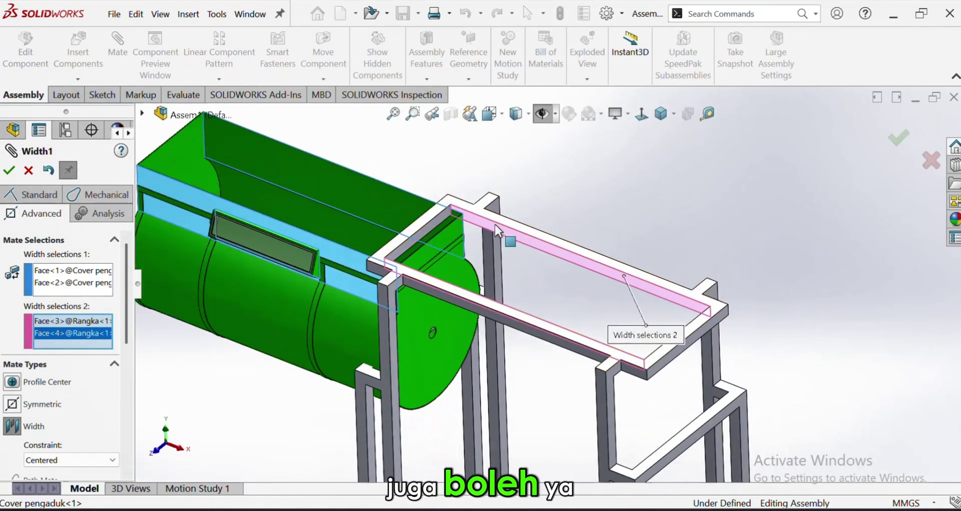
pyautogui.scroll(1, 495, 225)
pyautogui.scroll(-1, 495, 225)
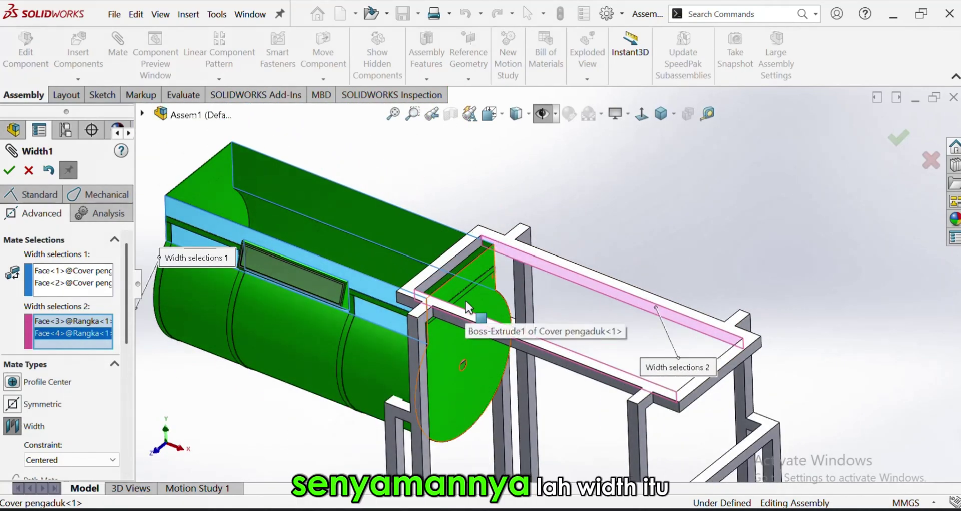
pyautogui.scroll(-1, 569, 283)
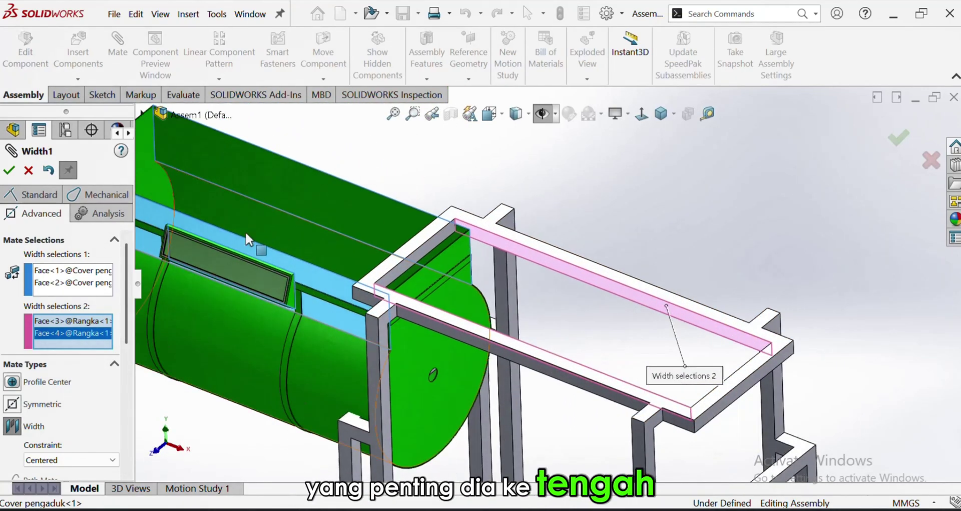
pyautogui.click(8, 171)
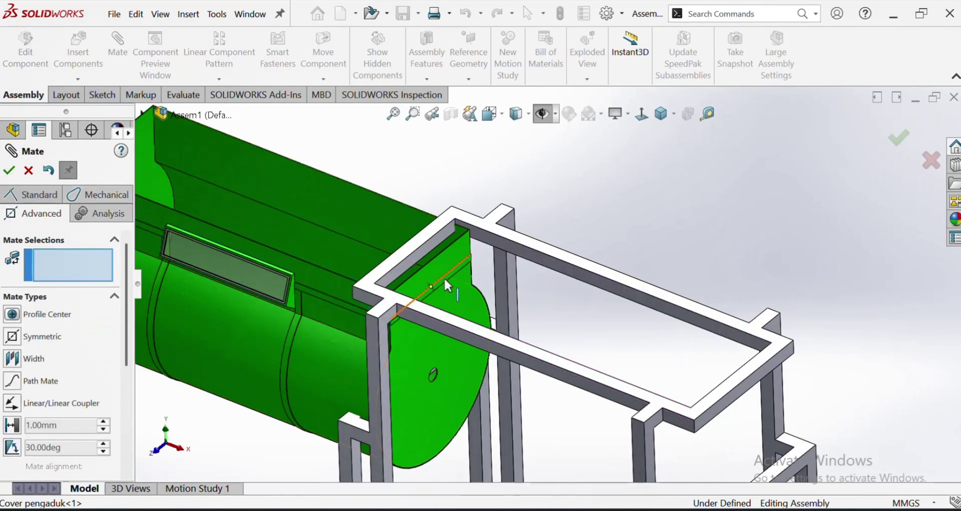
# Set up another centered Width mate with the cover's two opposite end faces as the first width selections.
pyautogui.click(431, 273)
pyautogui.scroll(3, 432, 272)
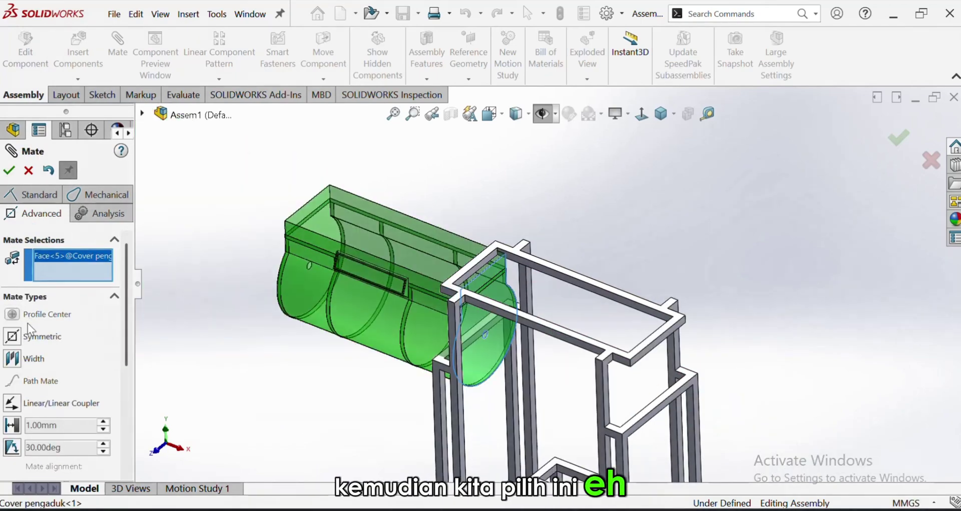
pyautogui.click(13, 358)
pyautogui.moveTo(227, 290); pyautogui.dragTo(304, 303, button='middle')
pyautogui.scroll(-1, 304, 209)
pyautogui.moveTo(305, 208); pyautogui.dragTo(283, 220, button='middle')
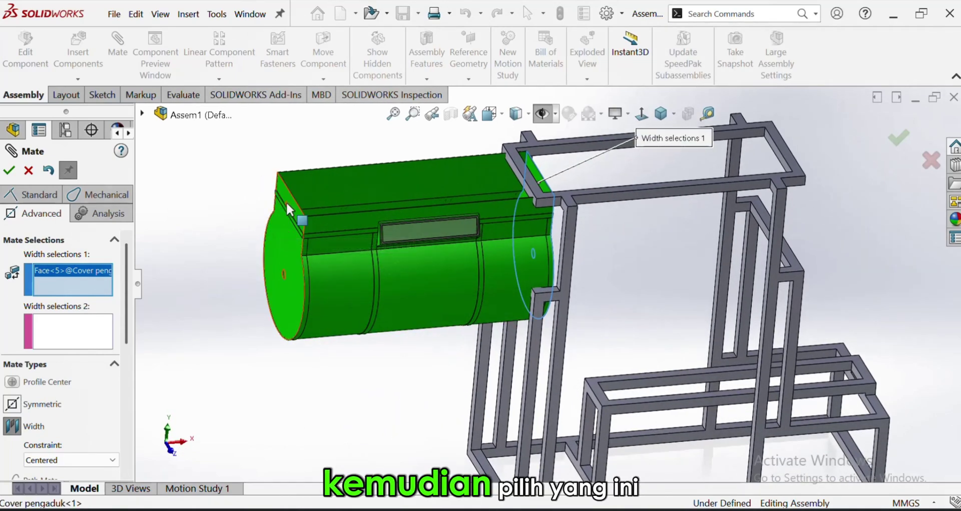
pyautogui.click(287, 206)
# Use faces of the frame's two short upper rails as the second width selections and apply the mate to center the cover lengthwise.
pyautogui.scroll(-6, 586, 145)
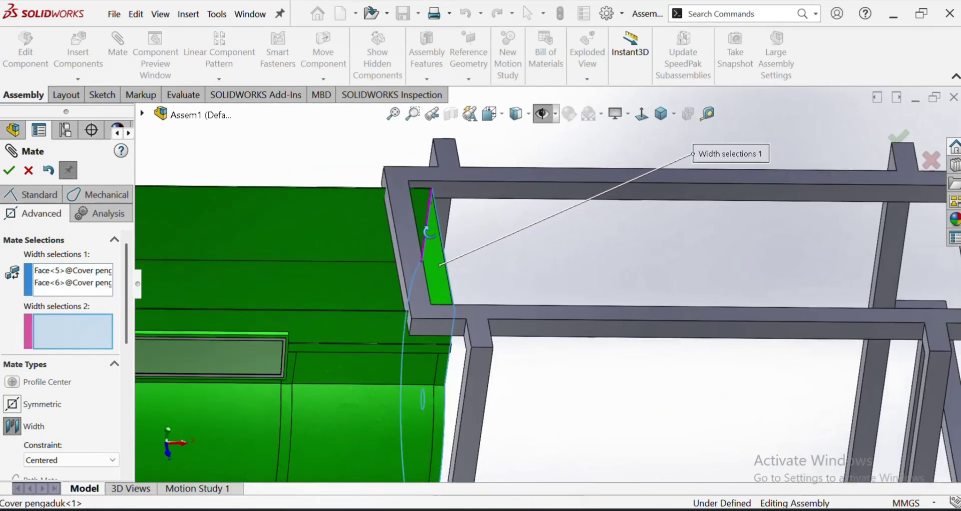
pyautogui.scroll(2, 425, 250)
pyautogui.click(420, 250)
pyautogui.scroll(5, 419, 250)
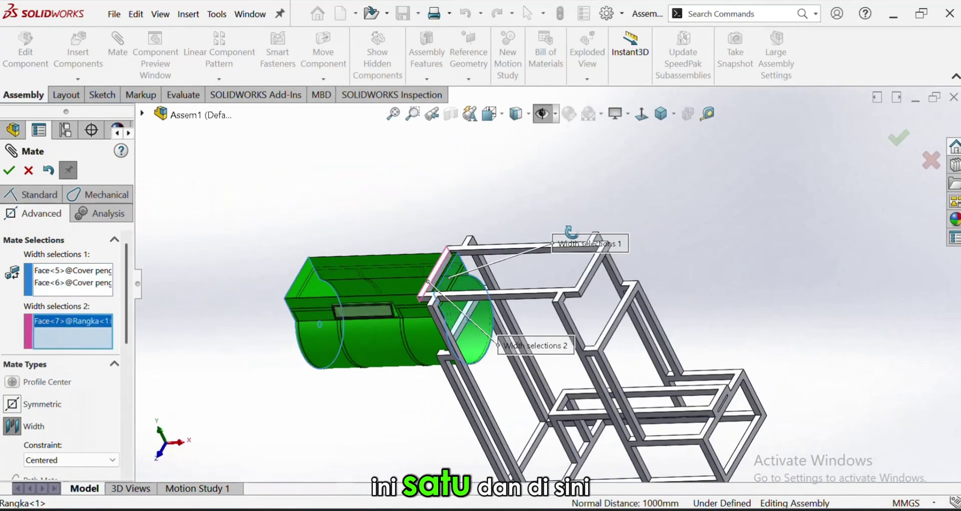
pyautogui.scroll(-4, 536, 285)
pyautogui.scroll(-2, 539, 289)
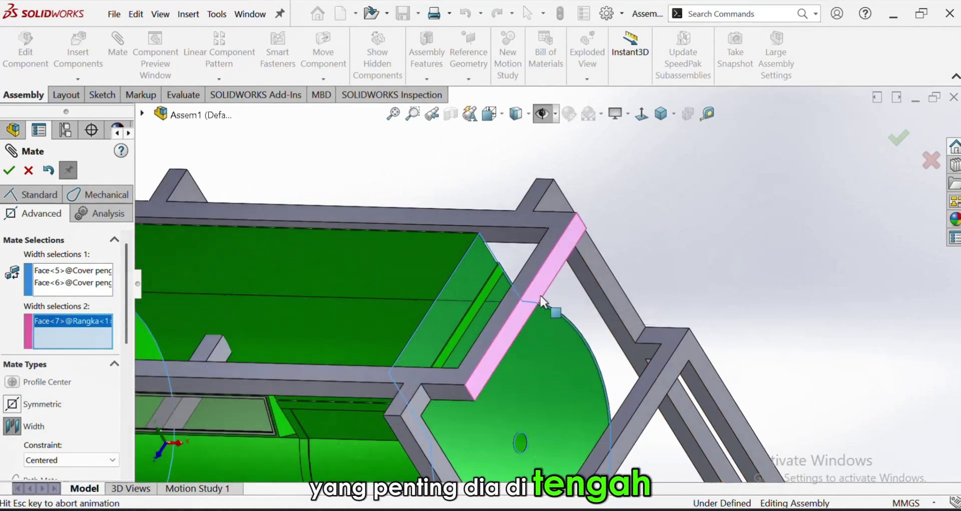
pyautogui.click(541, 300)
pyautogui.click(9, 171)
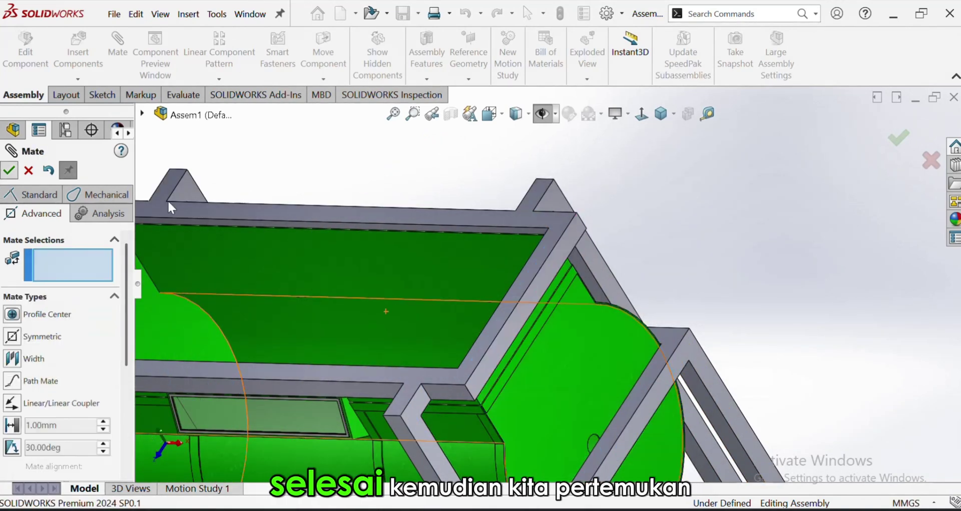
# Add a Coincident mate between the top face of the frame's upper rails and the cover's top rim face.
pyautogui.scroll(-5, 516, 231)
pyautogui.click(519, 223)
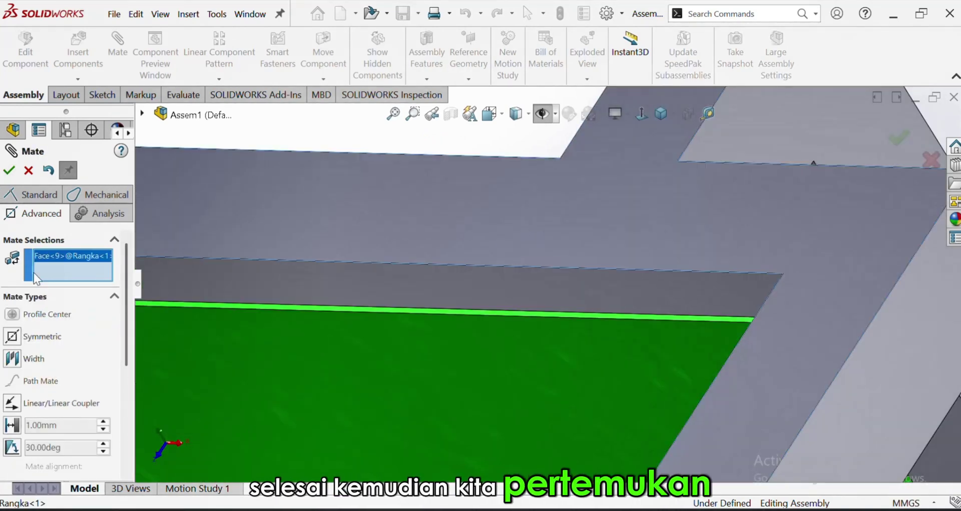
pyautogui.click(31, 196)
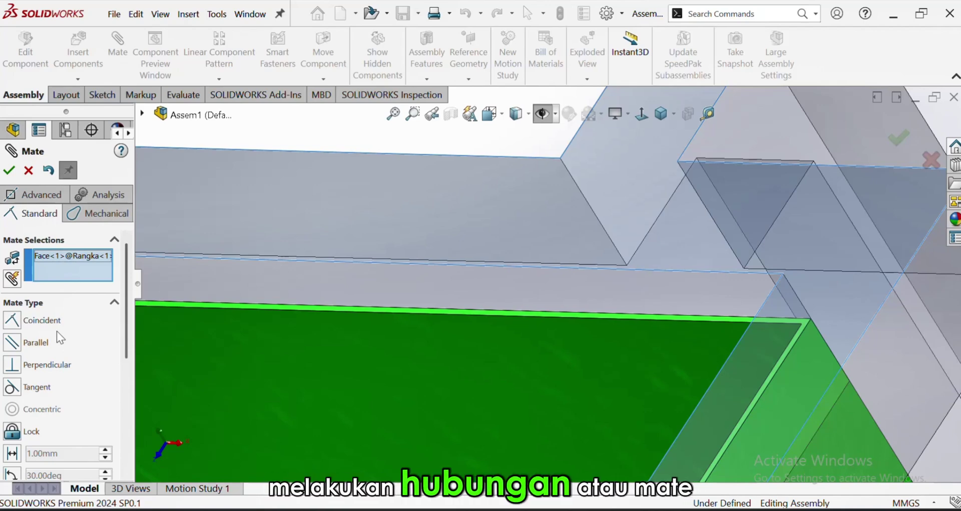
pyautogui.scroll(1, 665, 317)
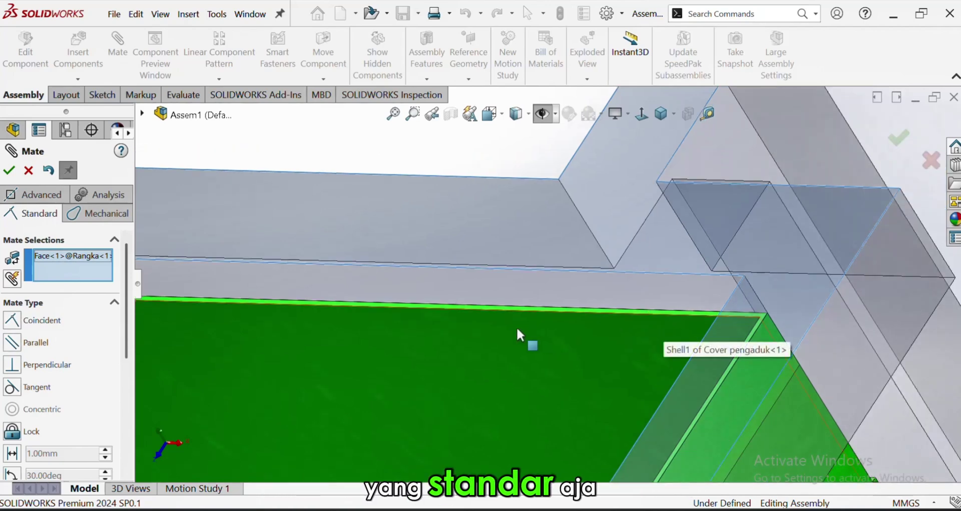
pyautogui.scroll(-2, 463, 310)
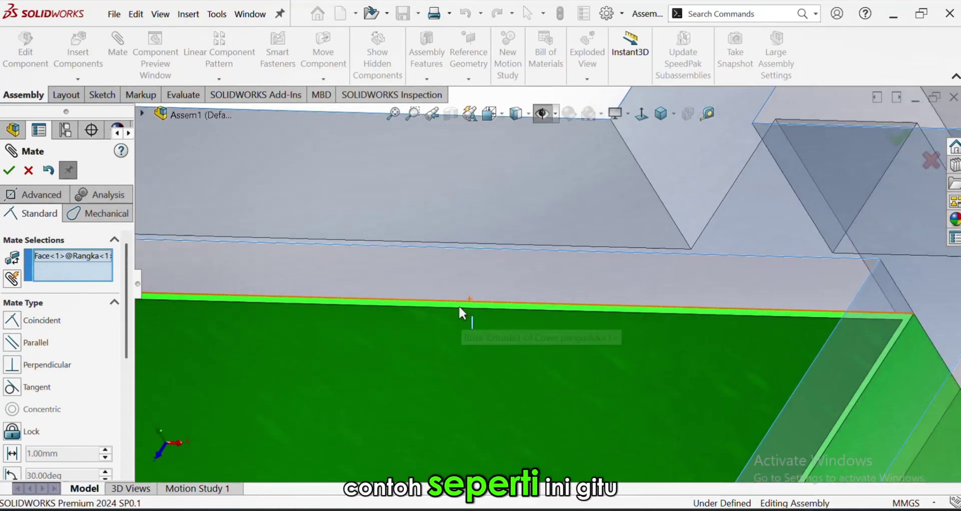
pyautogui.click(454, 303)
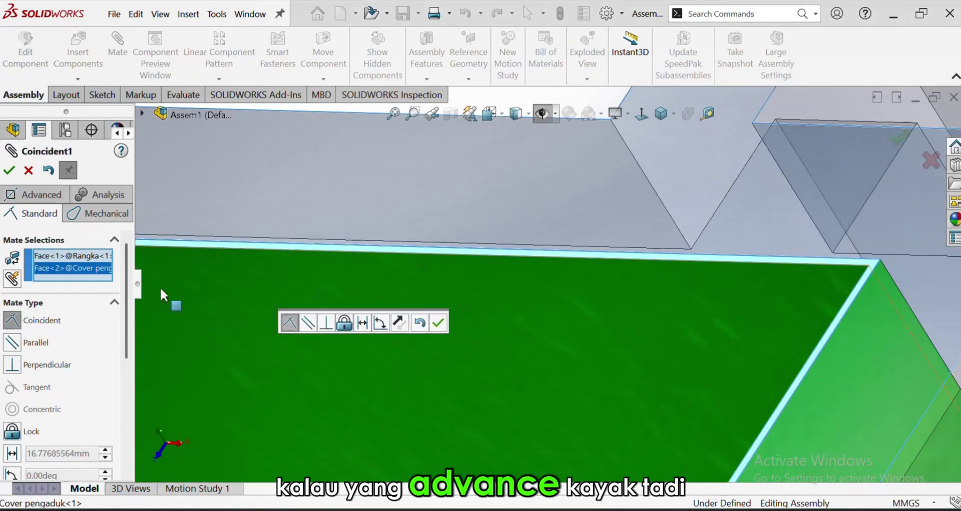
pyautogui.scroll(5, 508, 228)
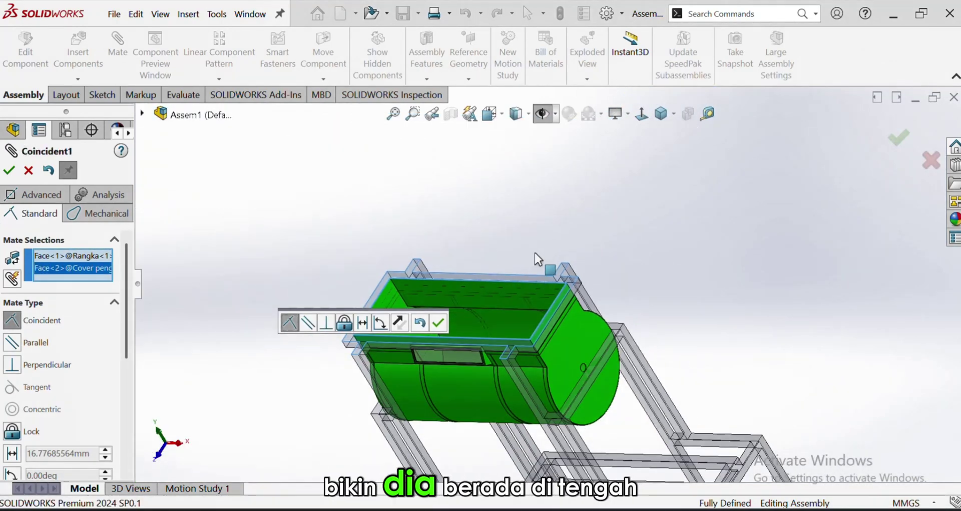
pyautogui.moveTo(535, 254); pyautogui.dragTo(503, 202, button='middle')
pyautogui.scroll(-3, 480, 274)
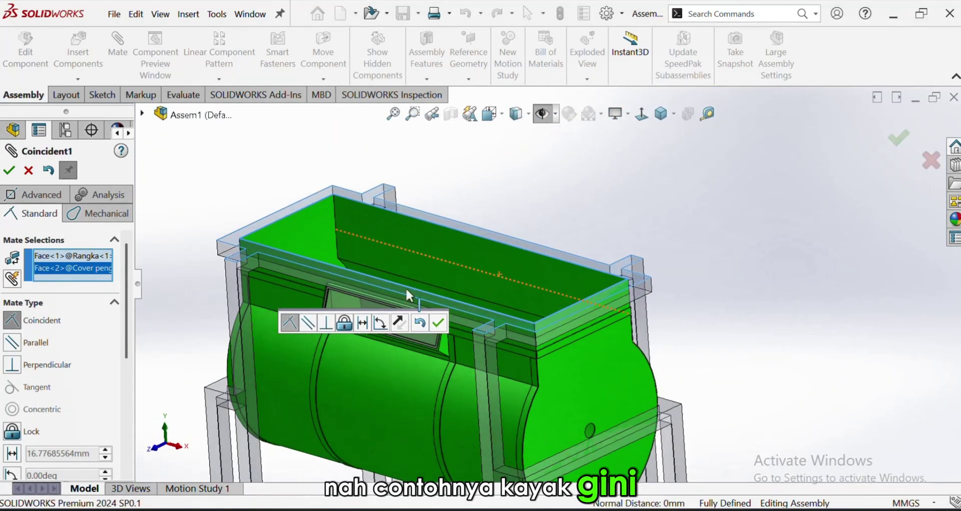
pyautogui.click(439, 323)
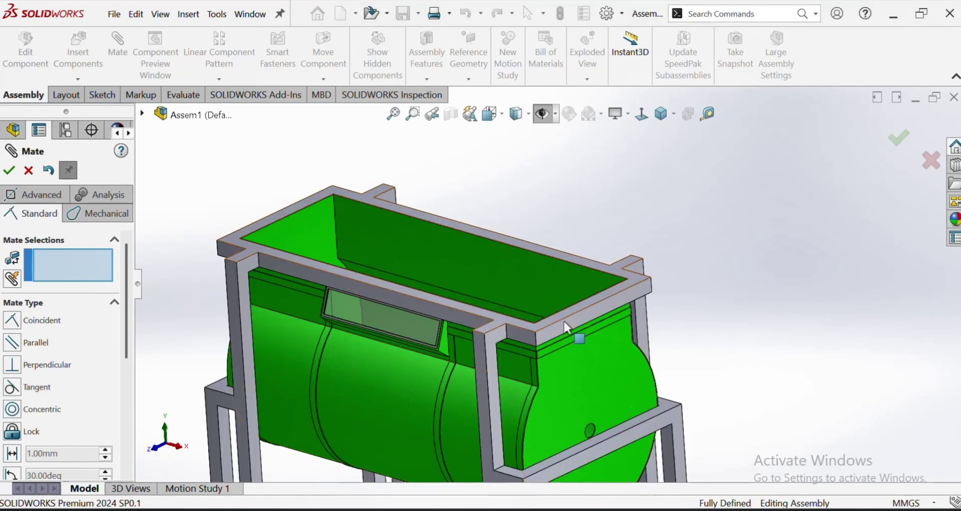
# Examine the clearance between the cover's end shaft hole and the frame's cross rail, and close the Mate command.
pyautogui.scroll(3, 563, 319)
pyautogui.moveTo(533, 329); pyautogui.dragTo(575, 365, button='middle')
pyautogui.scroll(-10, 568, 311)
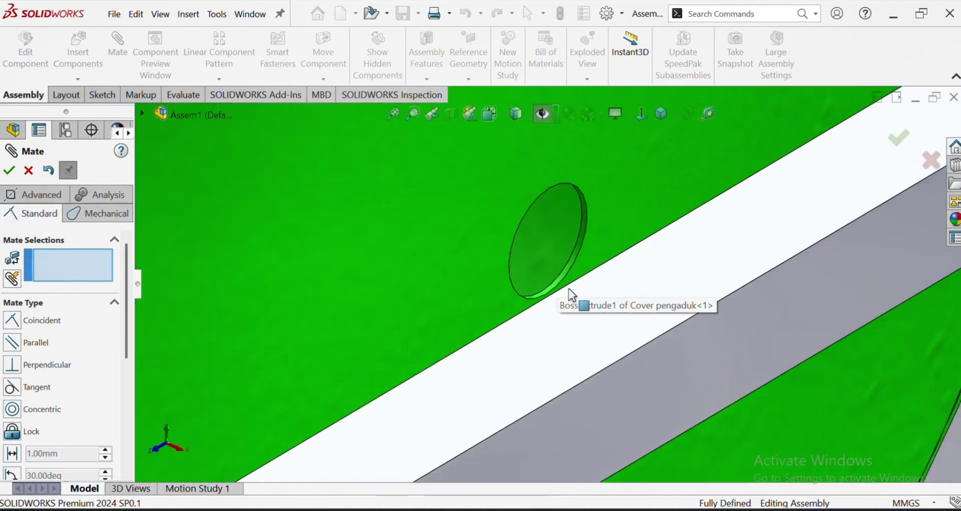
pyautogui.moveTo(569, 289)
pyautogui.mouseDown(button='middle')
pyautogui.moveTo(594, 237)
pyautogui.moveTo(609, 245)
pyautogui.moveTo(574, 250)
pyautogui.moveTo(568, 277)
pyautogui.mouseUp(button='middle')
pyautogui.scroll(3, 568, 277)
pyautogui.scroll(8, 569, 278)
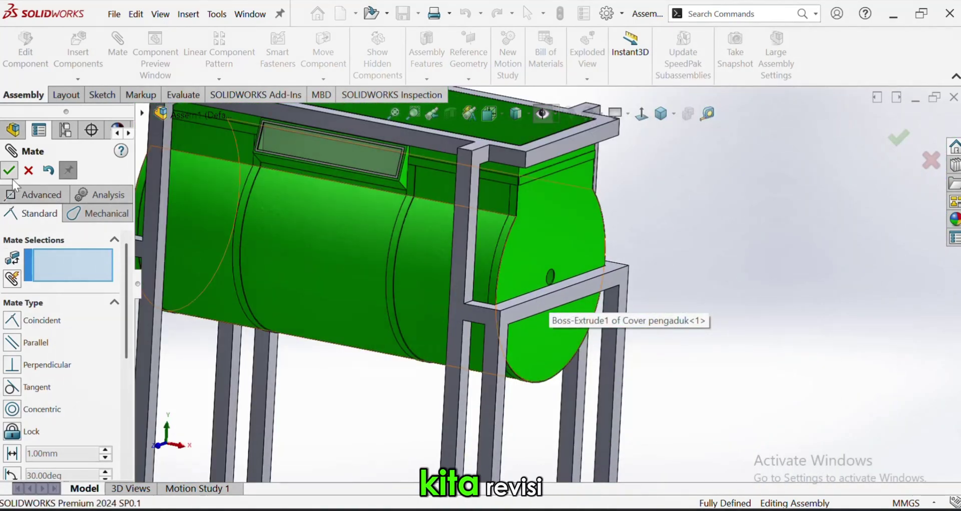
pyautogui.click(9, 170)
# Check which extrudes form the frame's support beneath the shaft hole and the outer support post on the opposite end.
pyautogui.scroll(2, 525, 320)
pyautogui.click(560, 315)
pyautogui.scroll(2, 561, 314)
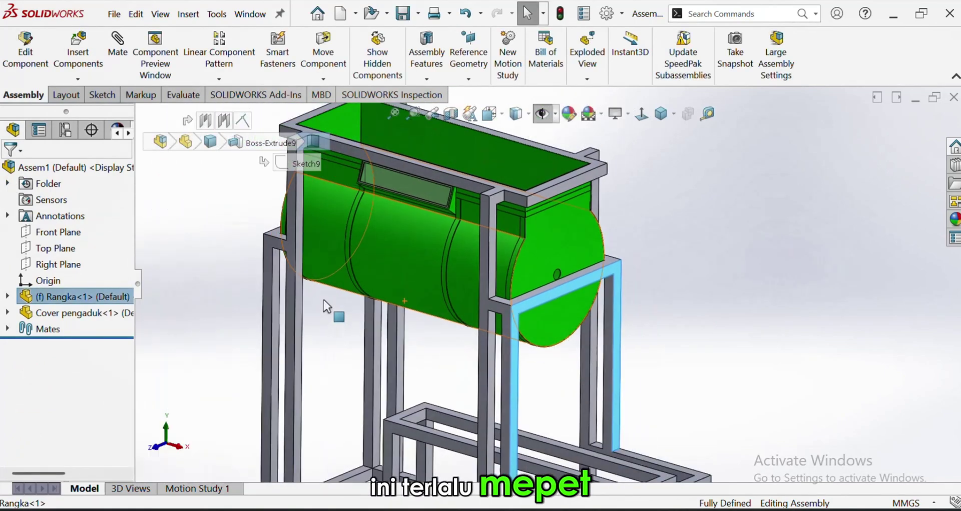
pyautogui.scroll(-4, 310, 291)
pyautogui.click(287, 275)
pyautogui.scroll(6, 391, 343)
pyautogui.scroll(-2, 720, 313)
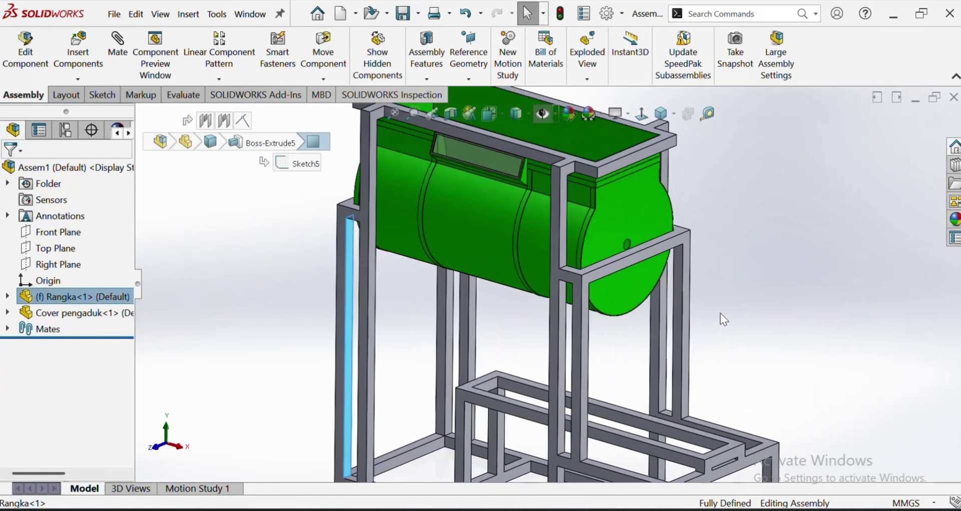
pyautogui.click(722, 271)
# Switch to the Rangka part and open Sketch5 of Boss-Extrude5, the outer support post, for editing.
pyautogui.moveTo(703, 507)
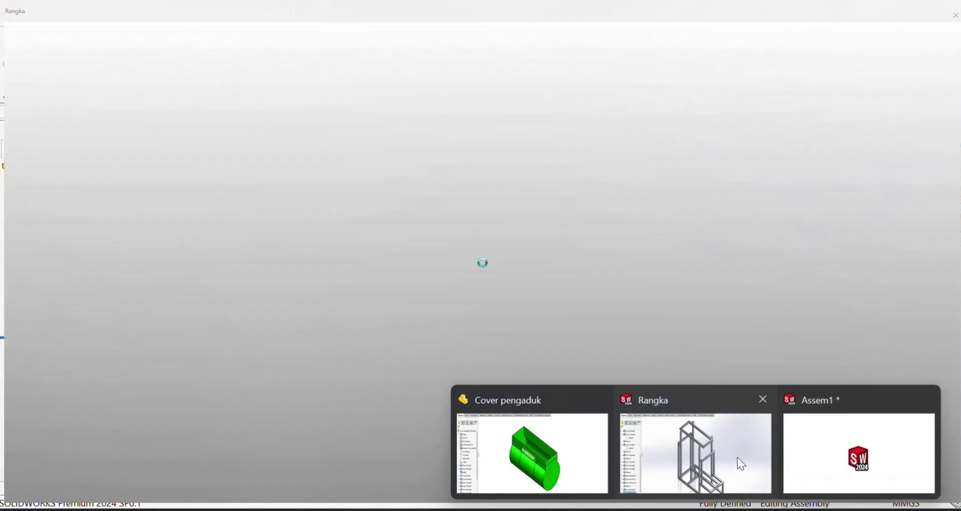
pyautogui.click(729, 454)
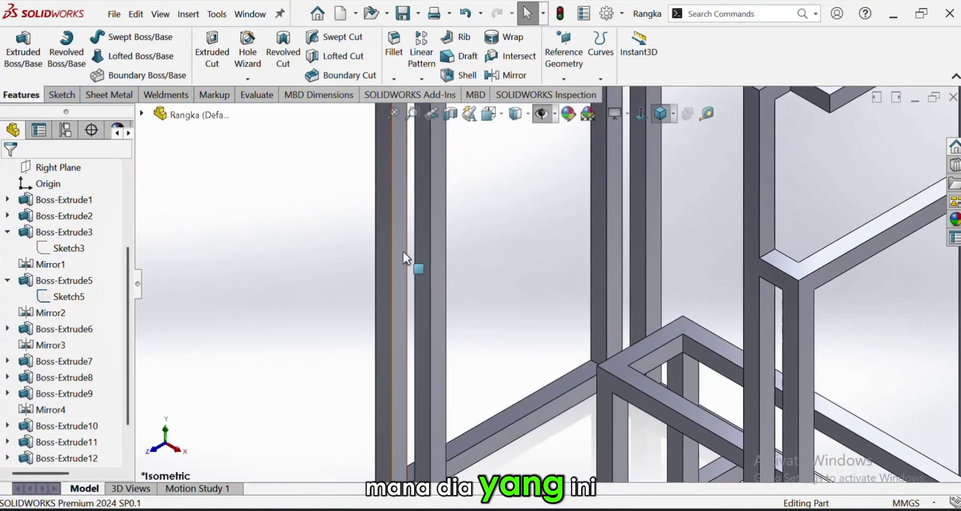
pyautogui.click(403, 254)
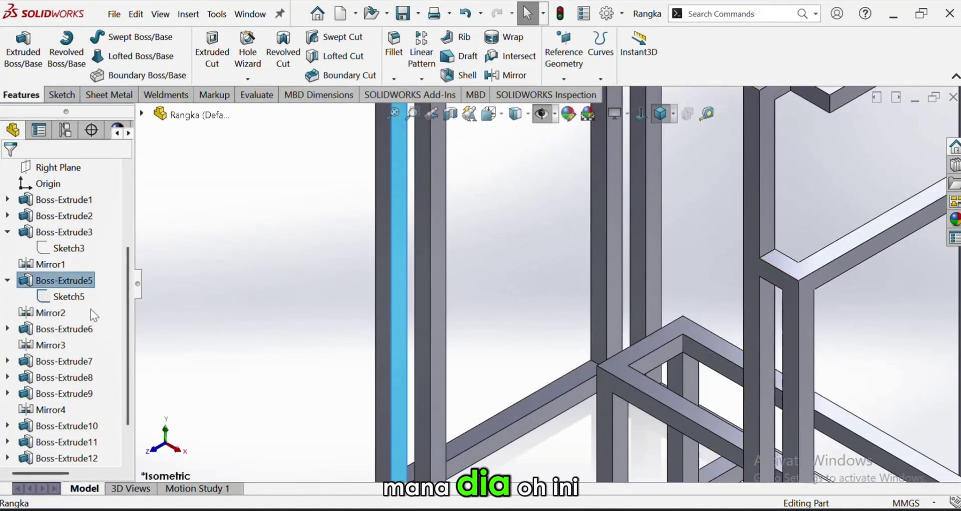
pyautogui.click(69, 297)
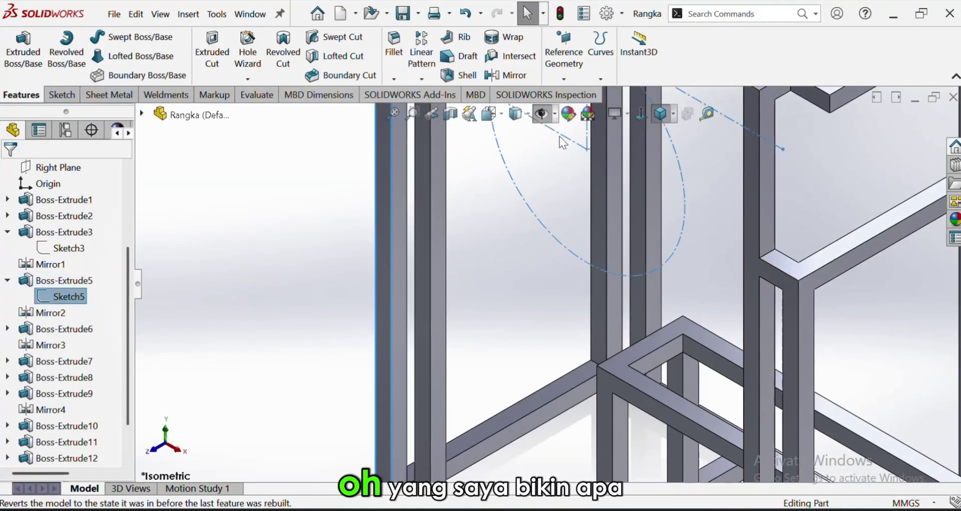
pyautogui.click(523, 205)
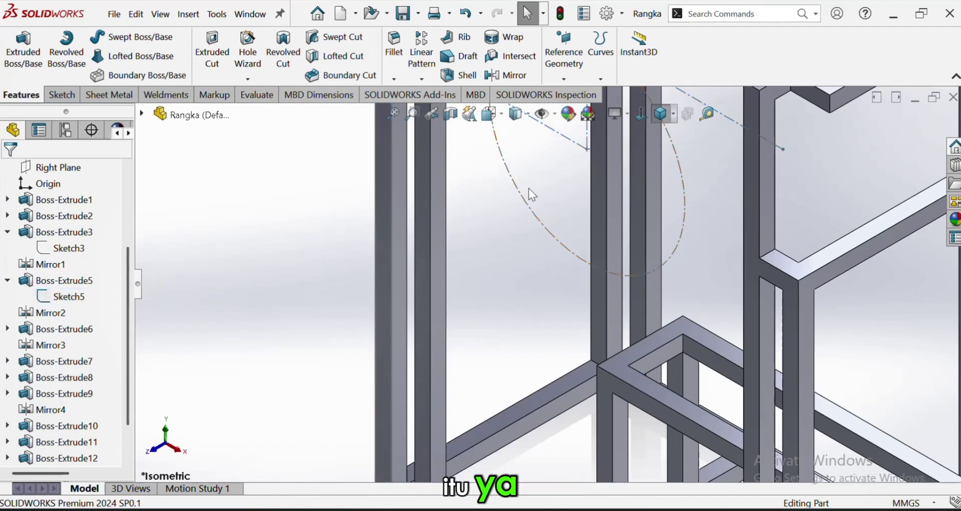
pyautogui.scroll(3, 567, 129)
pyautogui.click(69, 296)
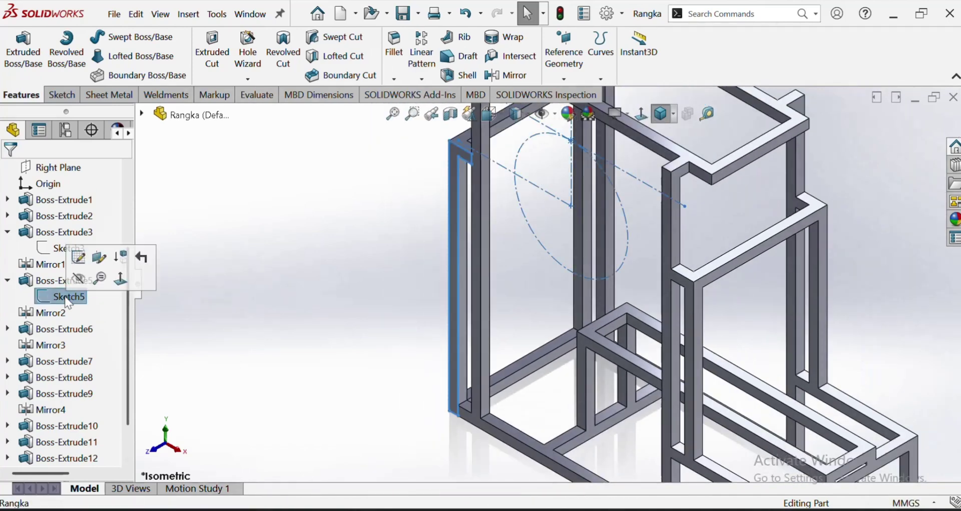
pyautogui.click(78, 258)
pyautogui.scroll(-3, 396, 251)
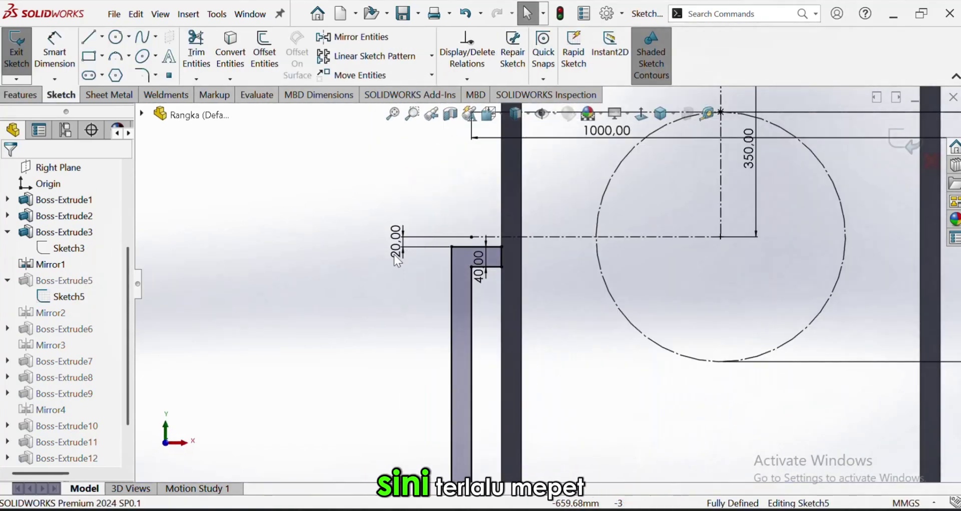
# Set the vertical offset between Sketch5's horizontal centerline and the support post's top edge to 30 mm, and exit the sketch.
pyautogui.doubleClick(395, 251)
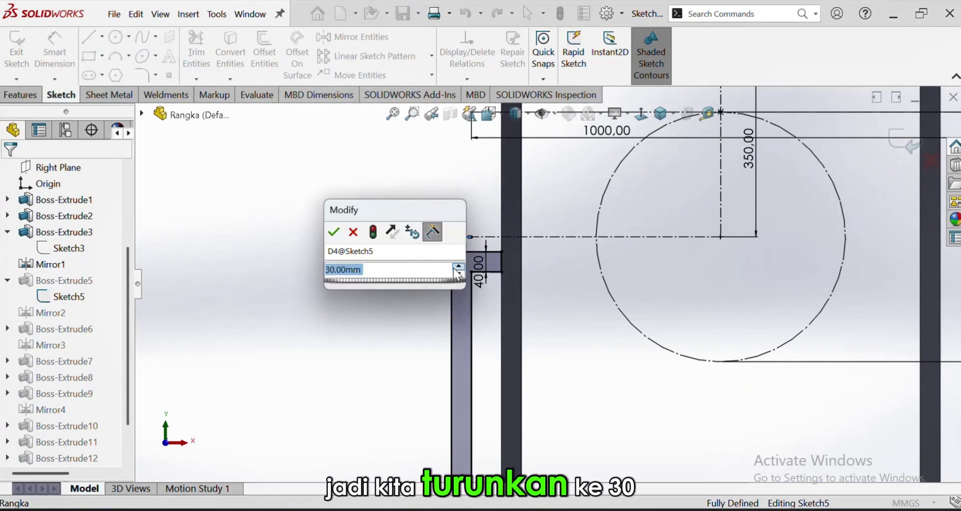
pyautogui.click(333, 232)
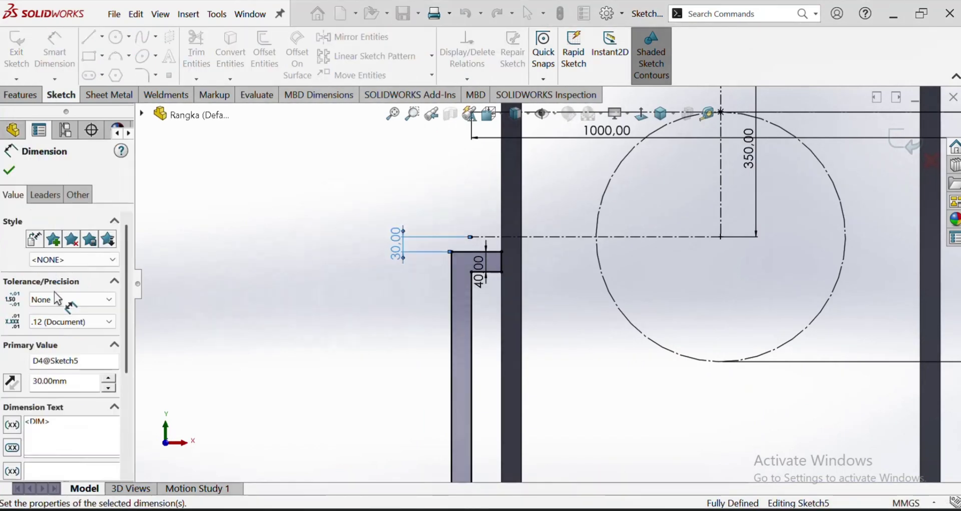
pyautogui.click(10, 171)
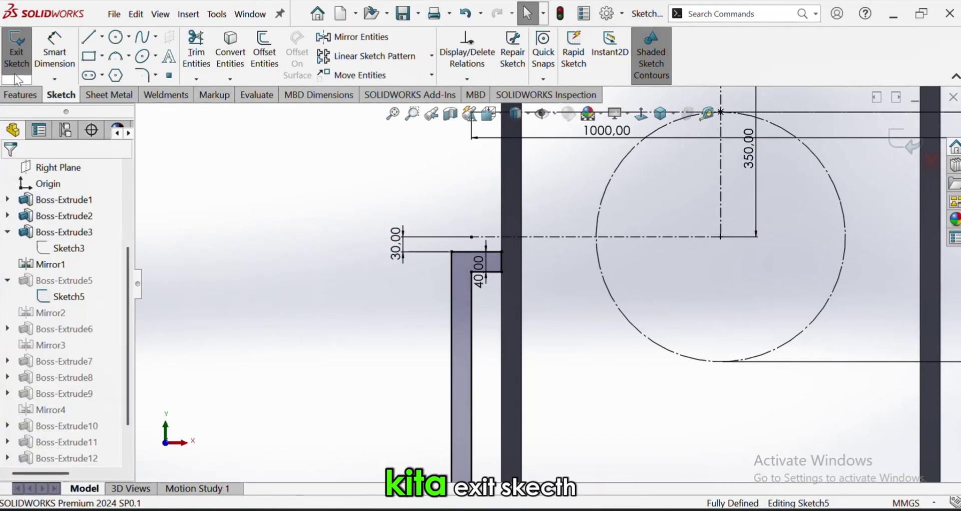
pyautogui.click(17, 55)
# Check which extrude forms the short upper rail of the opposite side support, and hide Sketch5.
pyautogui.scroll(4, 470, 311)
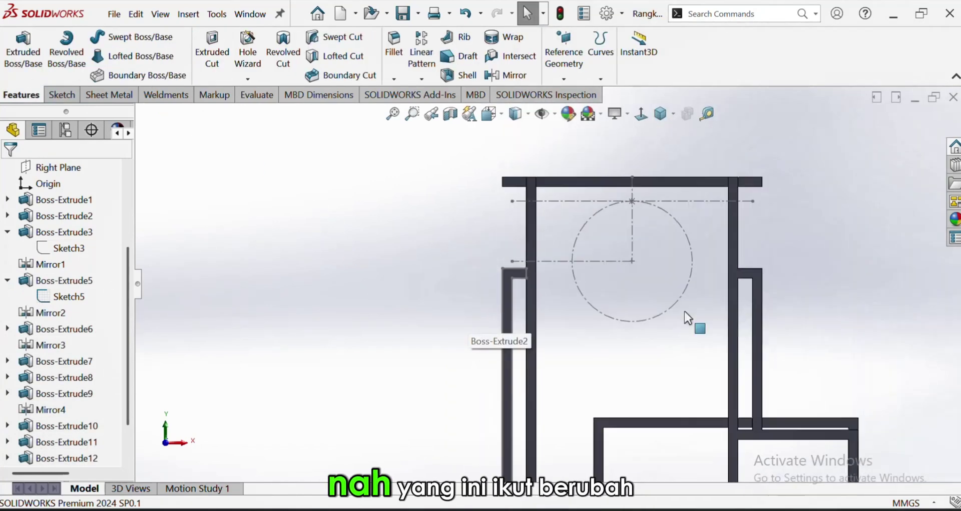
pyautogui.scroll(-4, 766, 274)
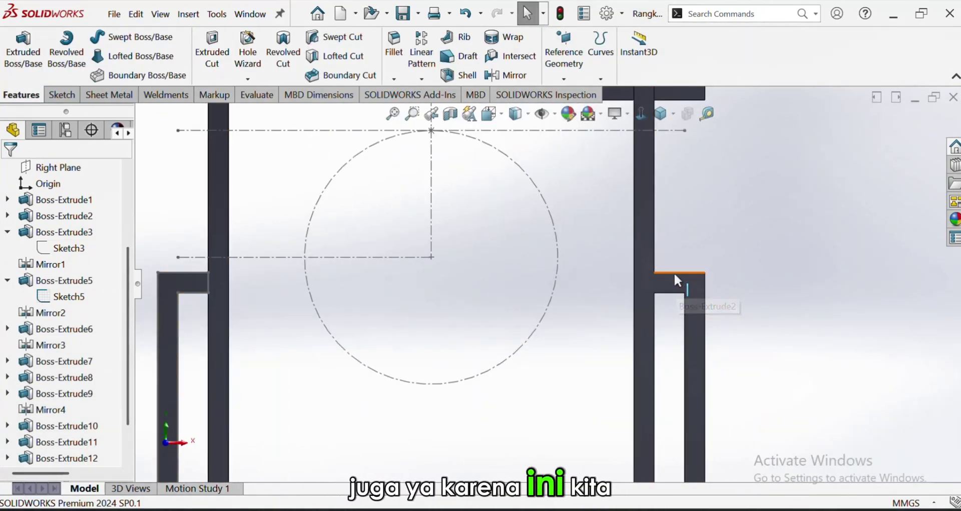
pyautogui.click(674, 272)
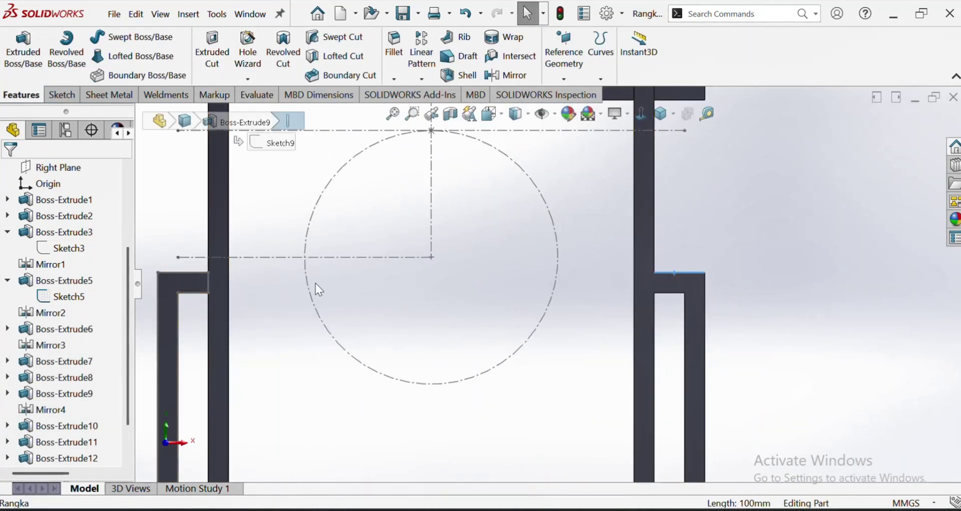
pyautogui.click(56, 295)
pyautogui.click(76, 276)
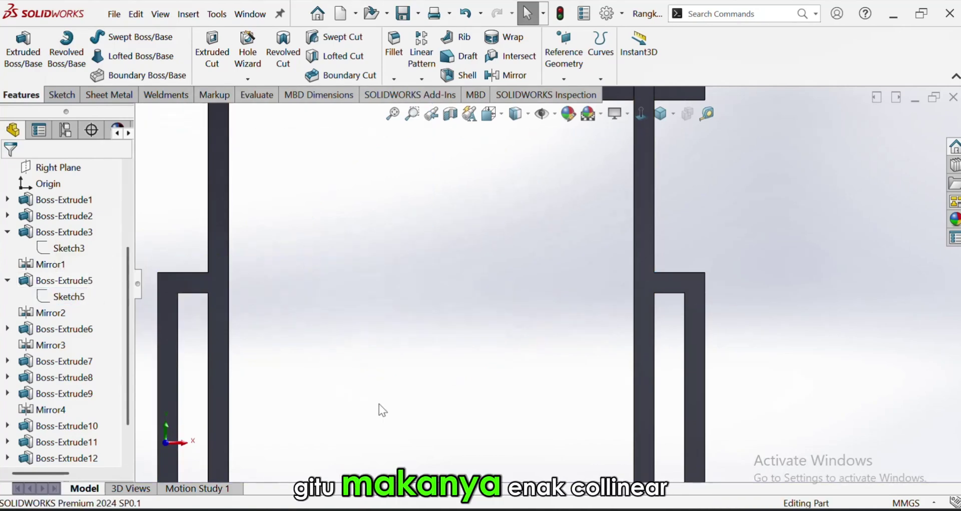
pyautogui.scroll(3, 422, 376)
pyautogui.scroll(-2, 523, 341)
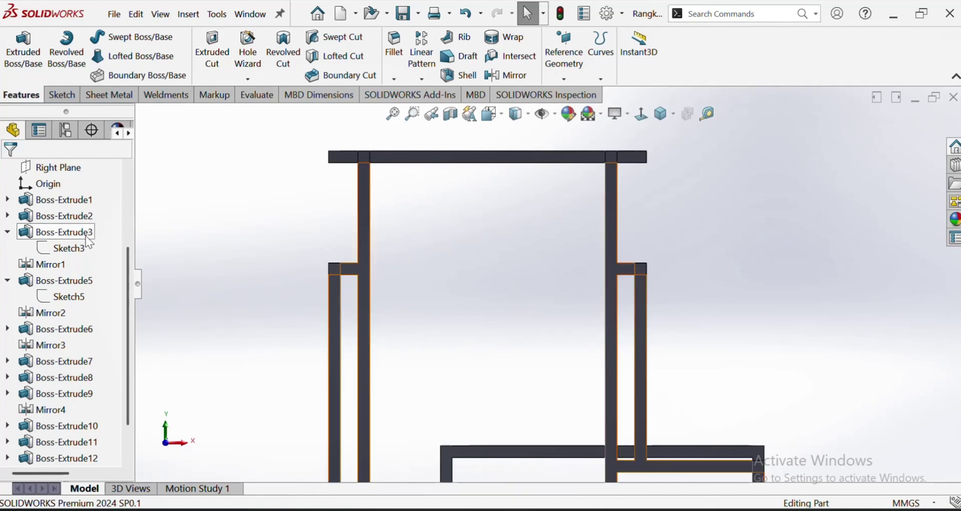
pyautogui.click(334, 284)
pyautogui.click(392, 237)
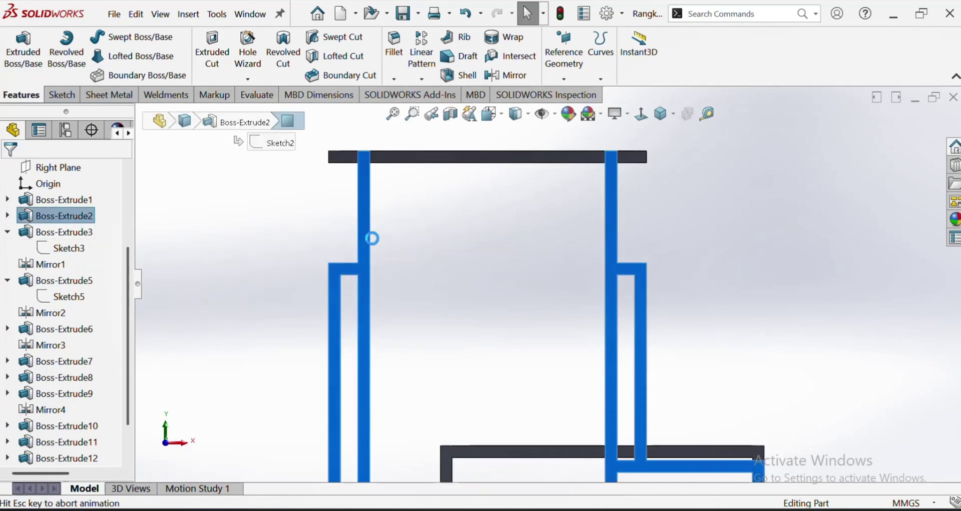
pyautogui.click(101, 36)
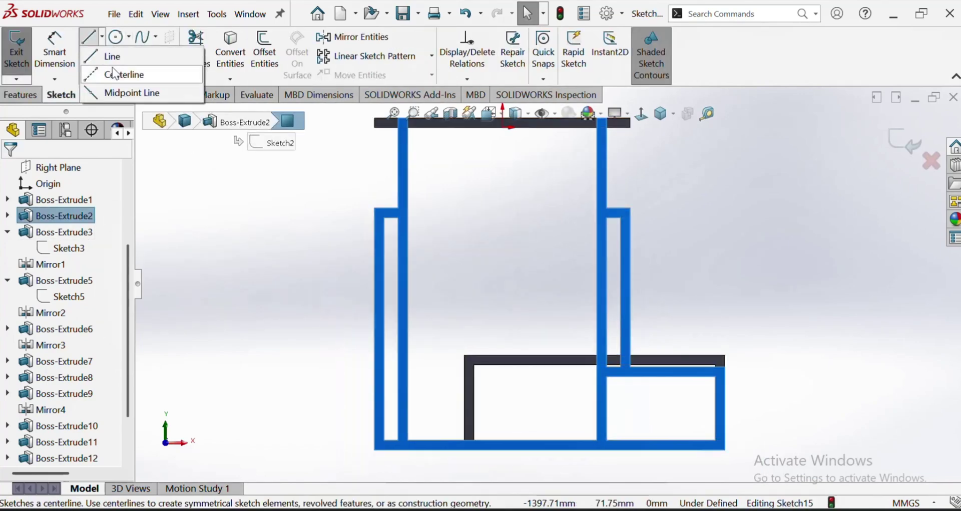
pyautogui.click(120, 73)
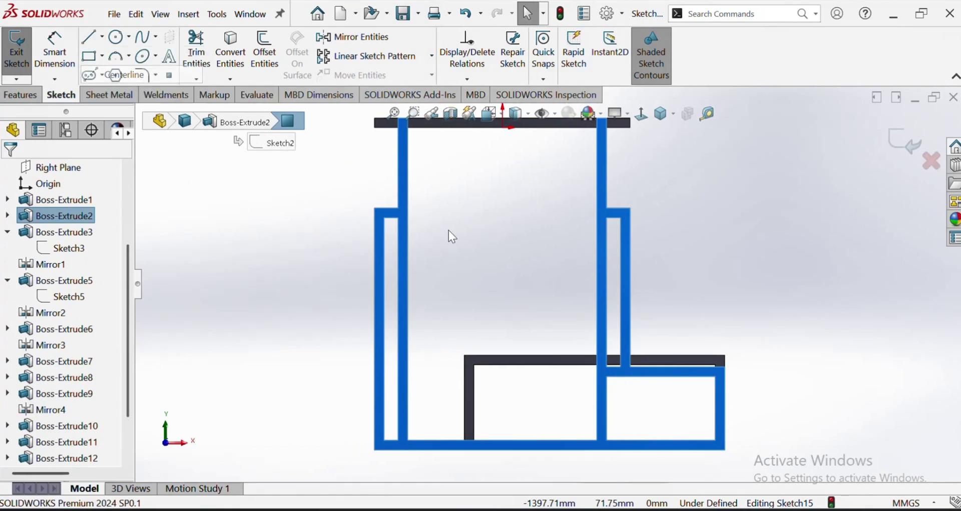
pyautogui.click(399, 208)
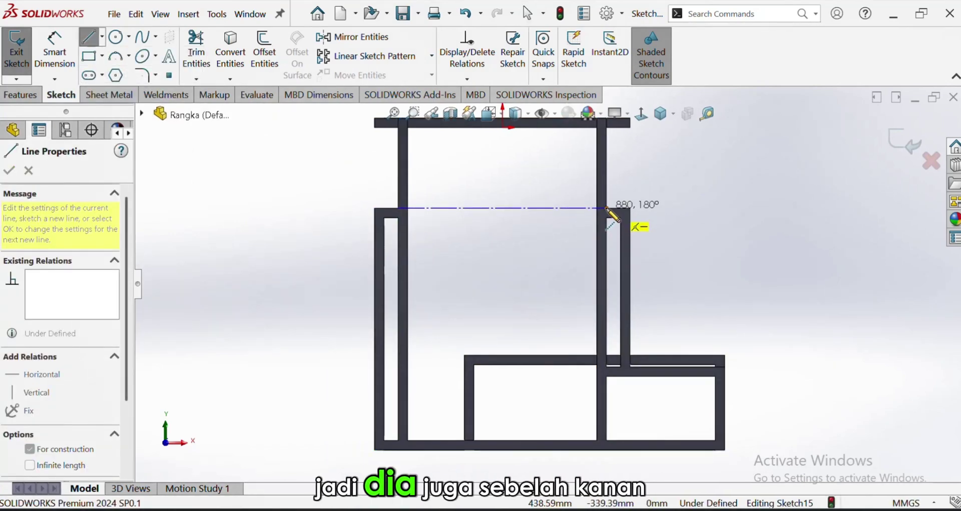
pyautogui.press('Escape')
# Compare the top edges of the frame's two side supports, from the front and in a three-dimensional view of the whole frame.
pyautogui.scroll(-2, 504, 203)
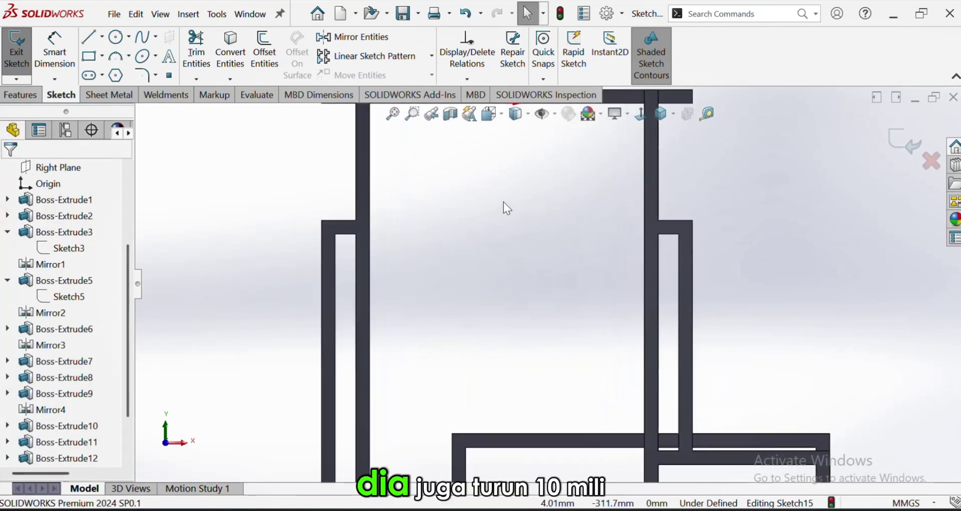
pyautogui.scroll(-1, 448, 223)
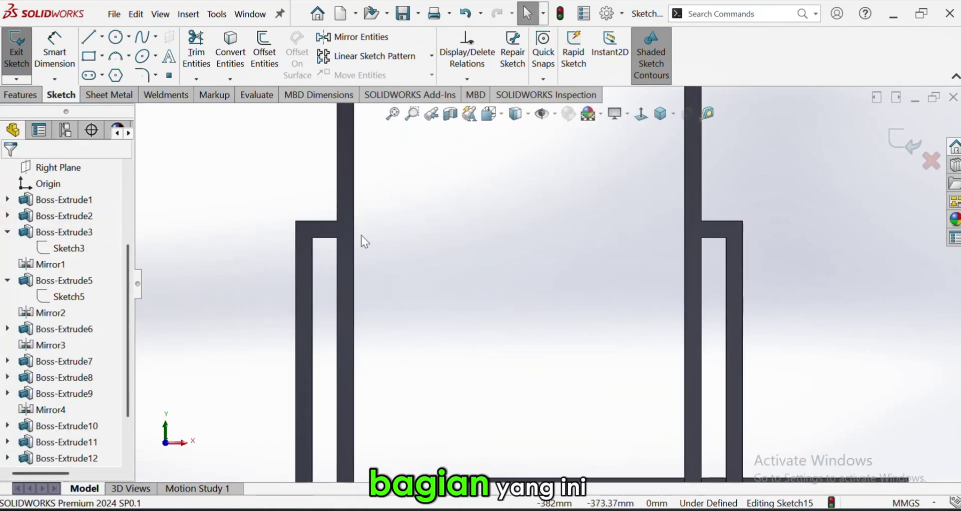
pyautogui.click(321, 222)
pyautogui.click(829, 223)
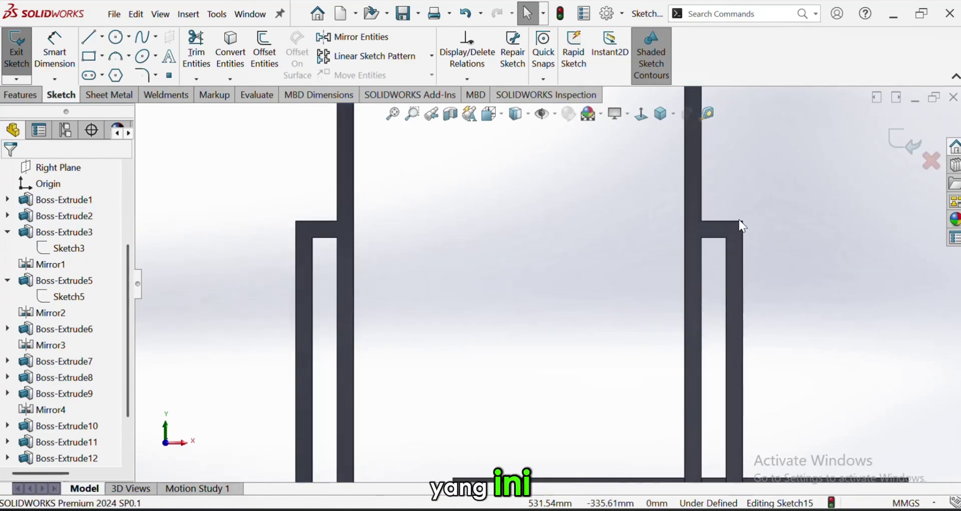
pyautogui.keyDown('ctrl'); pyautogui.click(319, 219); pyautogui.keyUp('ctrl')
pyautogui.click(304, 200)
pyautogui.scroll(2, 548, 285)
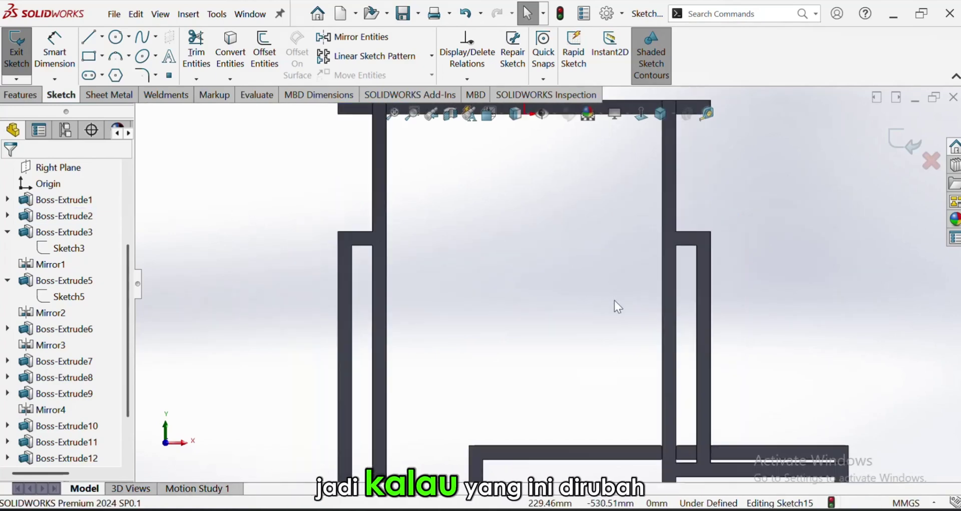
pyautogui.click(352, 253)
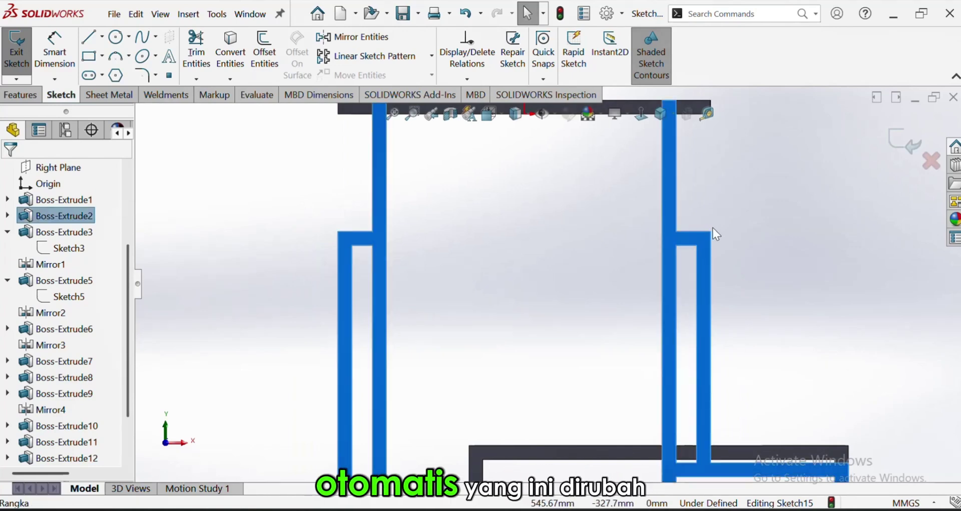
pyautogui.click(737, 269)
pyautogui.moveTo(738, 268)
pyautogui.mouseDown(button='middle')
pyautogui.moveTo(704, 320)
pyautogui.moveTo(648, 300)
pyautogui.mouseUp(button='middle')
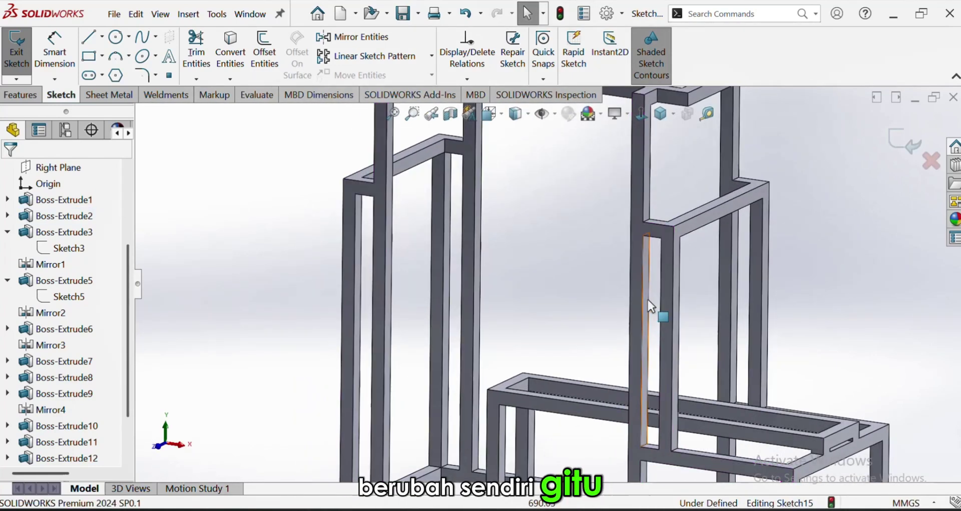
pyautogui.press('f')
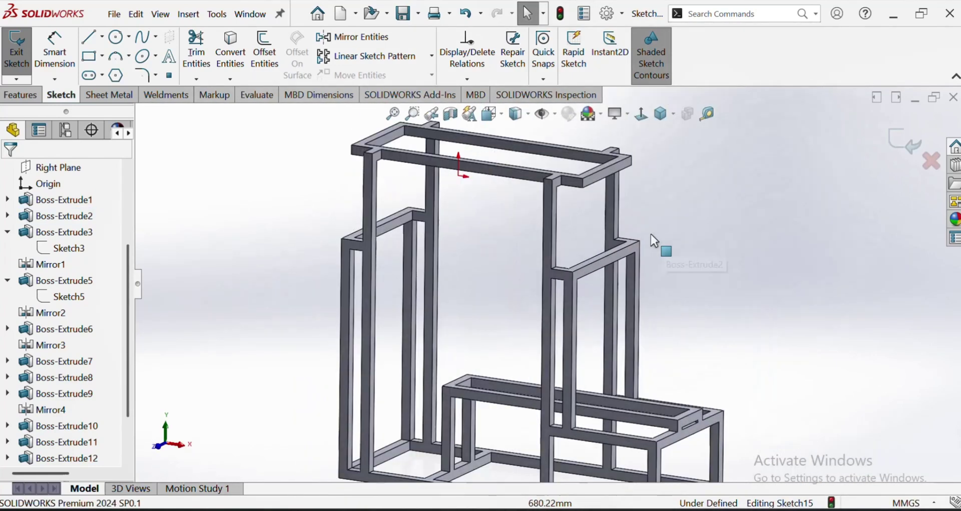
# Exit the empty sketch, switch to the Assem1 assembly and rebuild it with the changed frame.
pyautogui.click(29, 62)
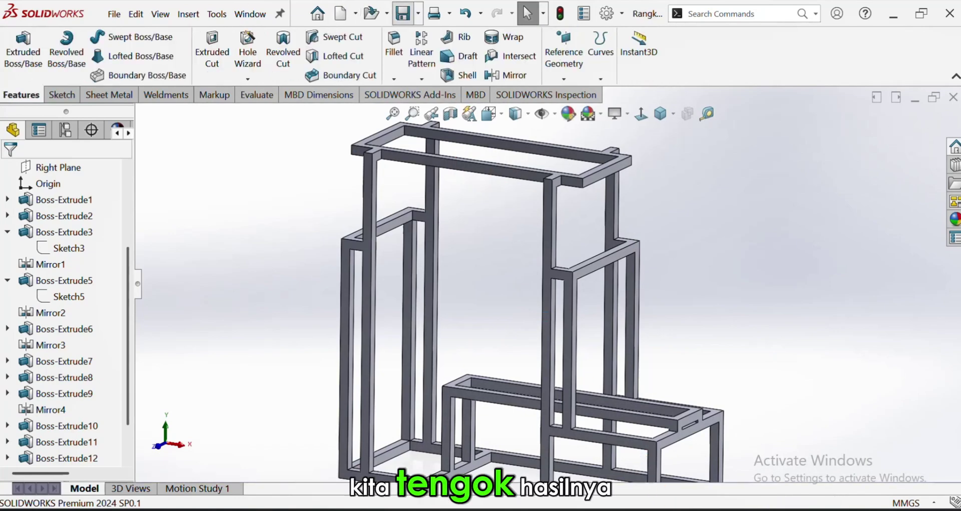
pyautogui.click(814, 444)
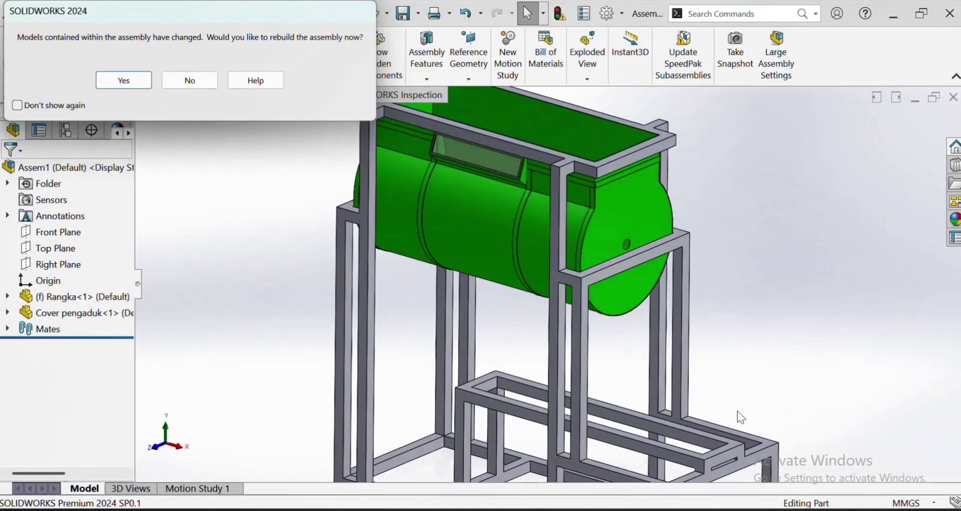
pyautogui.click(123, 80)
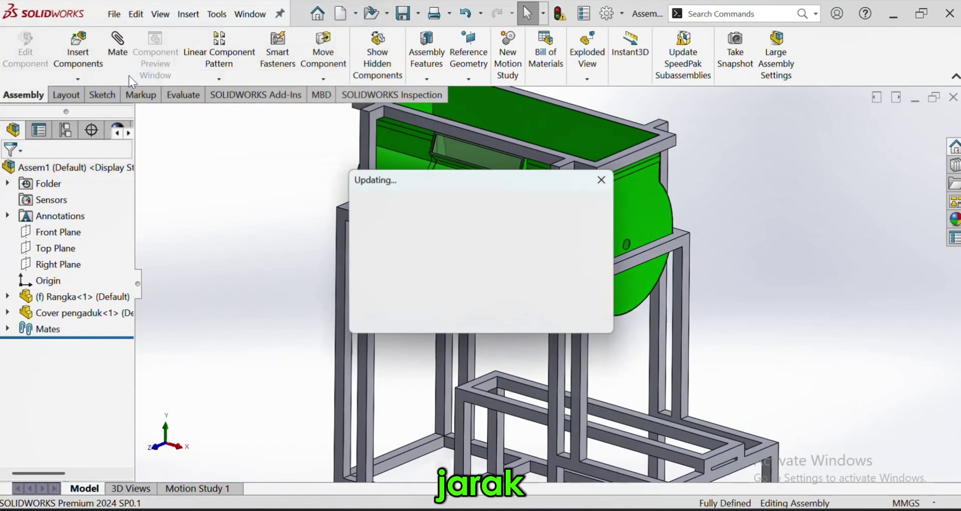
# Examine the clearance between the cover's end shaft hole and the frame's side support rail in the rebuilt assembly.
pyautogui.scroll(-3, 551, 265)
pyautogui.scroll(4, 635, 252)
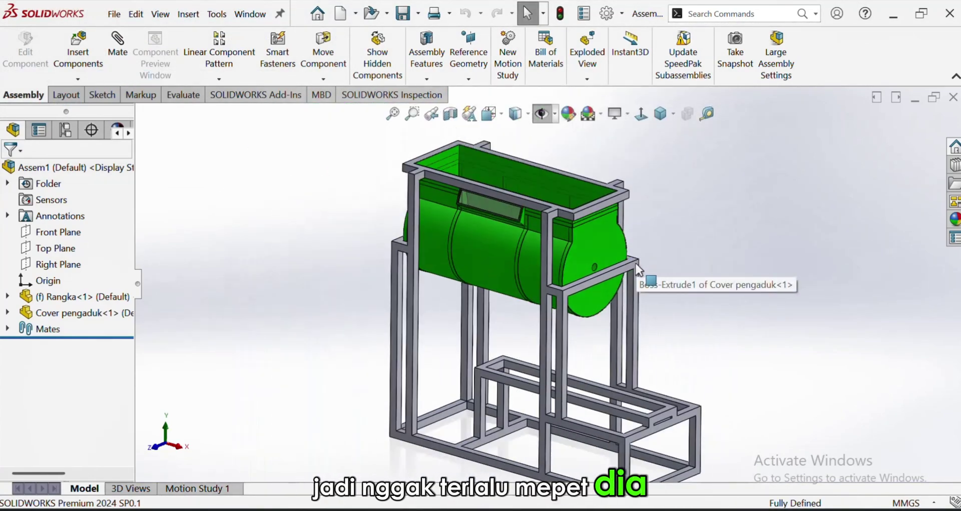
pyautogui.moveTo(631, 267); pyautogui.dragTo(639, 227, button='middle')
pyautogui.scroll(-3, 536, 270)
pyautogui.moveTo(536, 270); pyautogui.dragTo(617, 295, button='middle')
pyautogui.scroll(4, 520, 276)
pyautogui.scroll(-4, 510, 343)
pyautogui.moveTo(580, 213); pyautogui.dragTo(625, 290, button='middle')
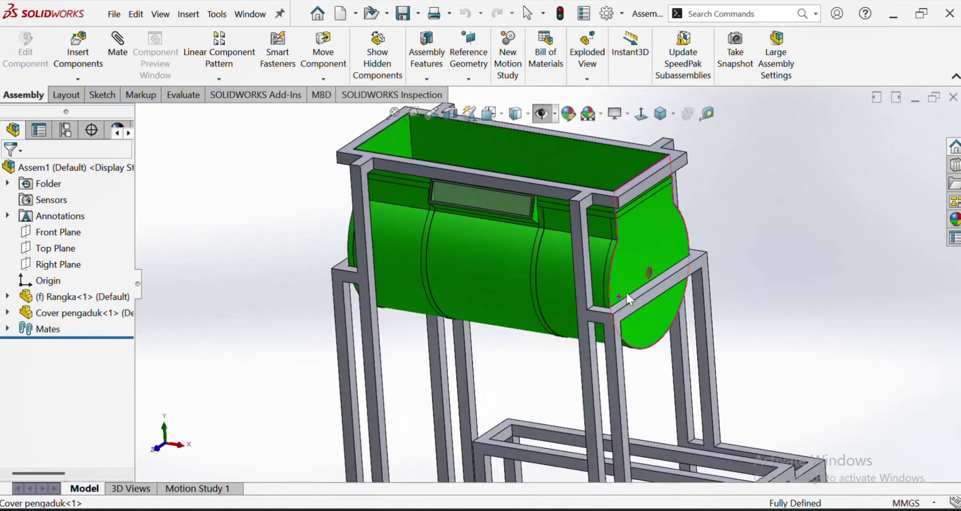
pyautogui.moveTo(625, 258); pyautogui.dragTo(624, 293, button='middle')
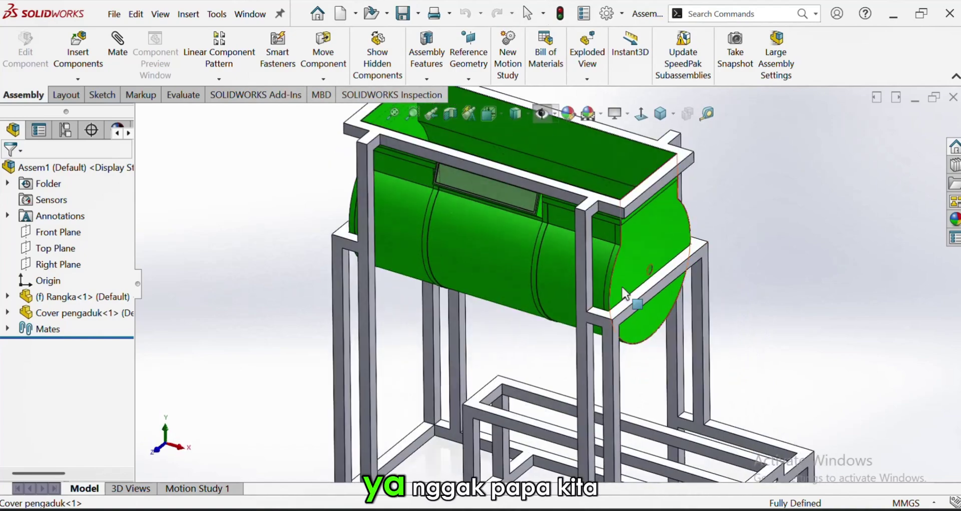
# Save the assembly in the Desain folder under the name "Mesin Peengaduk dan Pencetak - asseml".
pyautogui.click(403, 13)
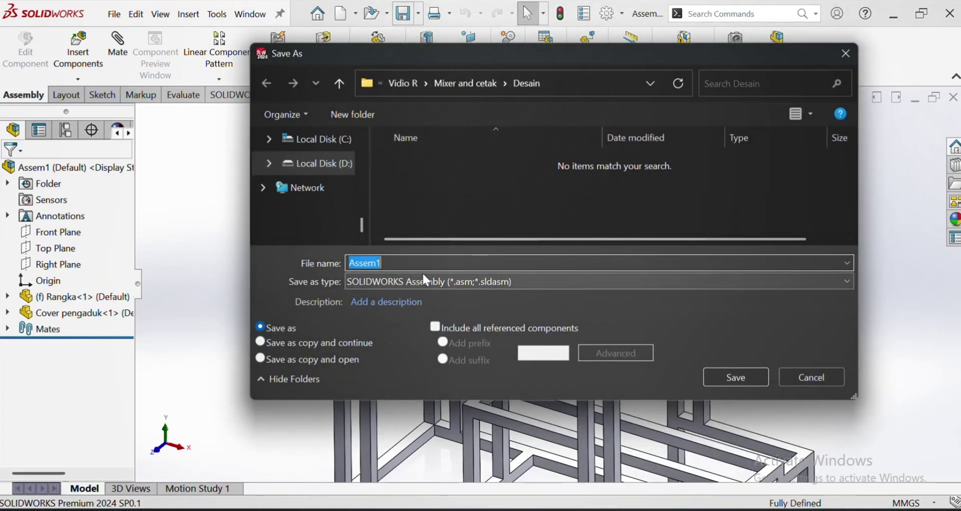
pyautogui.write('Mesin Peengaduk dan')
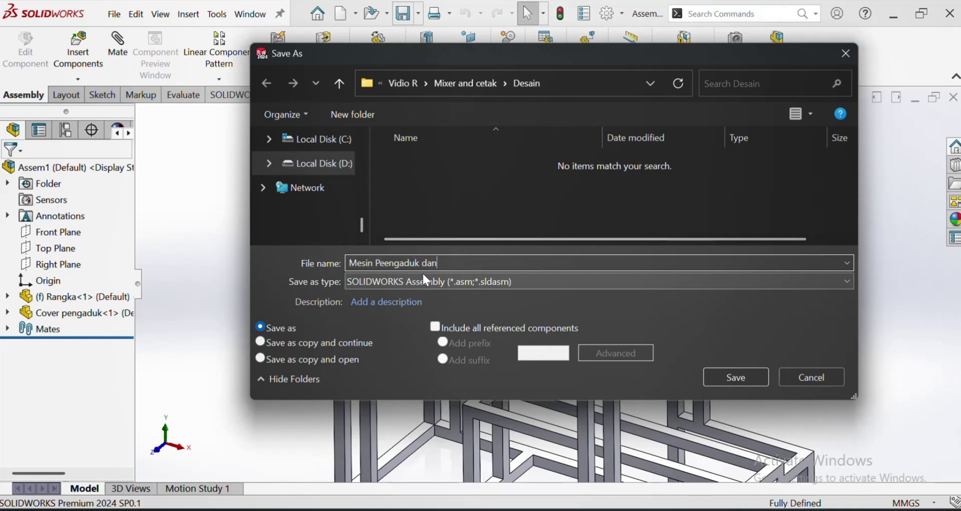
pyautogui.write(' Pencetak - asseml')
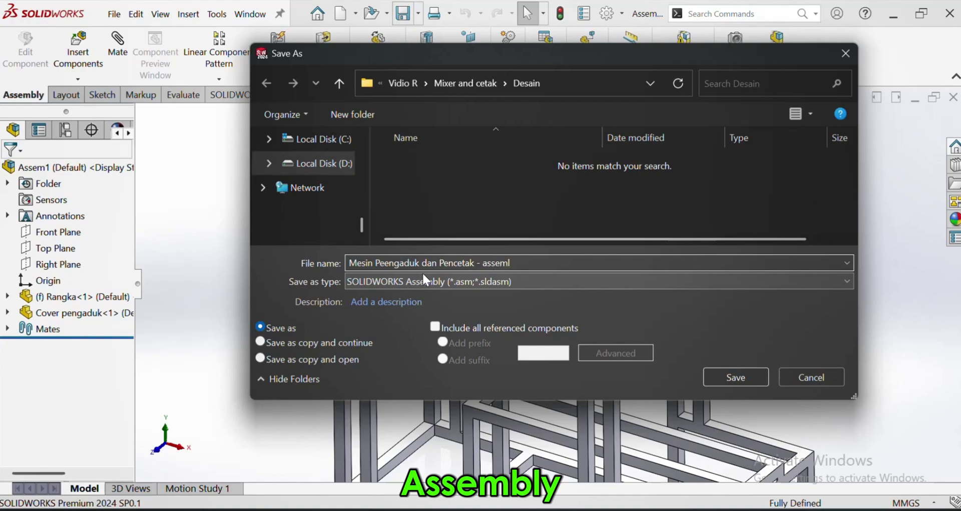
pyautogui.press('Return')
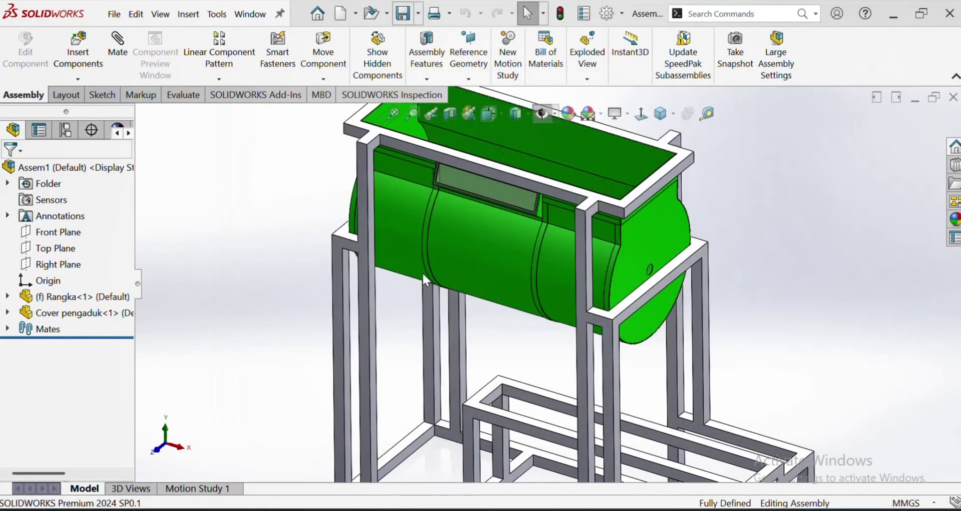
# Inspect the saved assembly and switch to the Cover pengaduk part.
pyautogui.scroll(2, 658, 357)
pyautogui.scroll(-1, 658, 358)
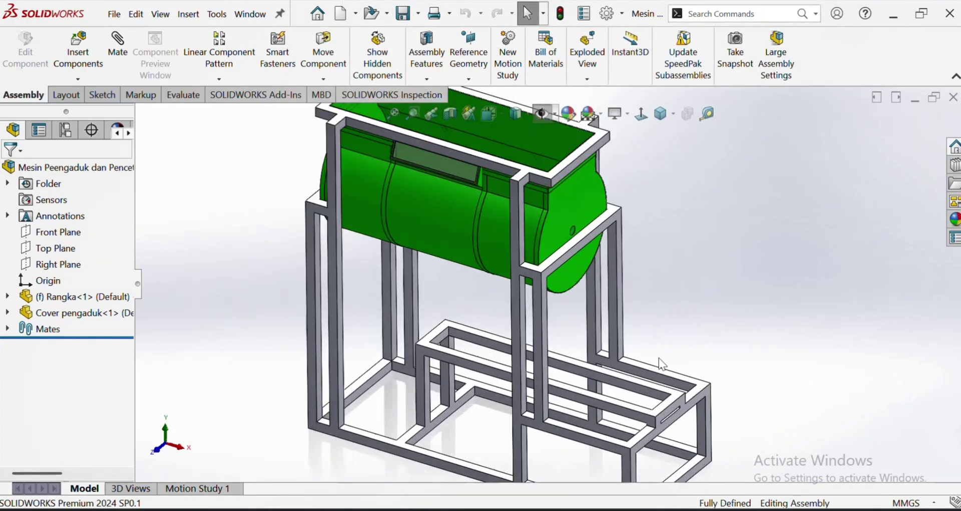
pyautogui.moveTo(659, 358)
pyautogui.mouseDown(button='middle')
pyautogui.moveTo(653, 326)
pyautogui.moveTo(668, 373)
pyautogui.mouseUp(button='middle')
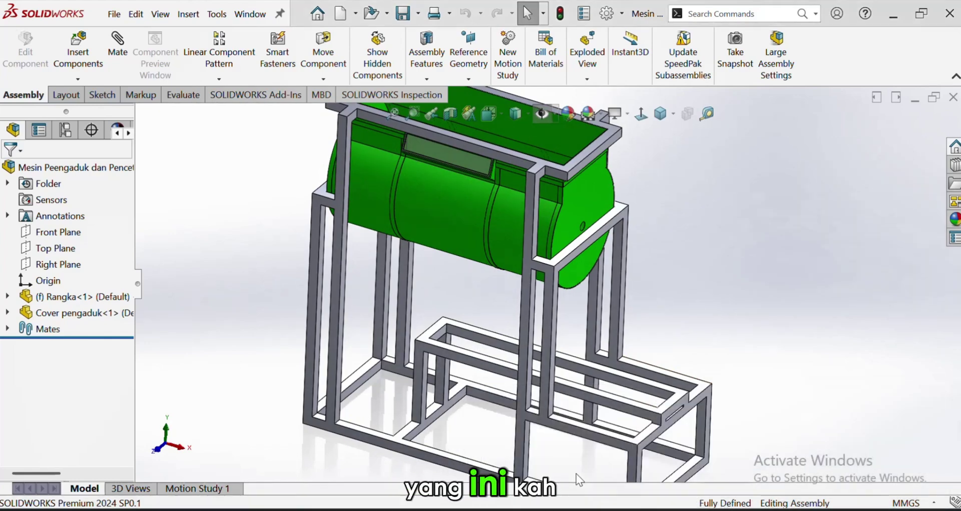
pyautogui.click(578, 475)
pyautogui.moveTo(532, 225); pyautogui.dragTo(429, 279, button='middle')
# Identify the feature behind the cover's curved inner wall, and roll the model history back to just after Shell1.
pyautogui.click(429, 269)
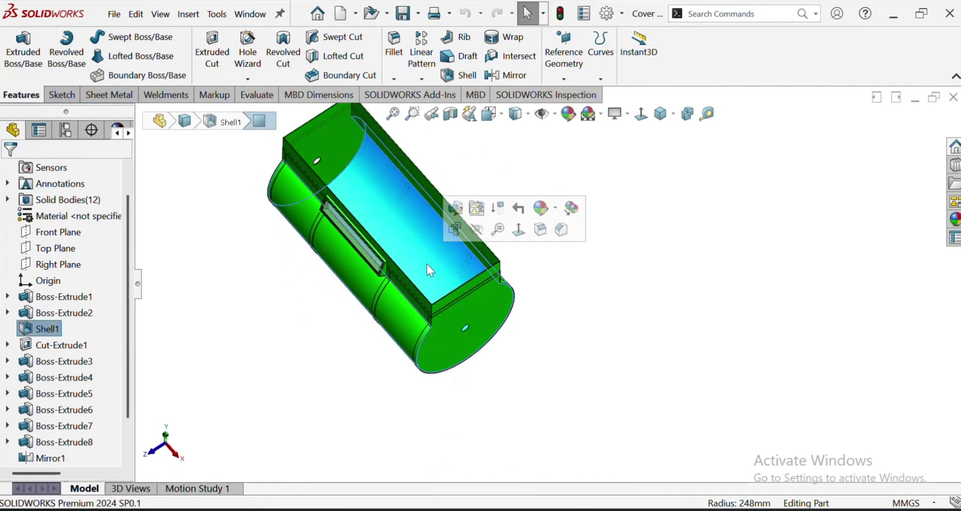
pyautogui.click(39, 329)
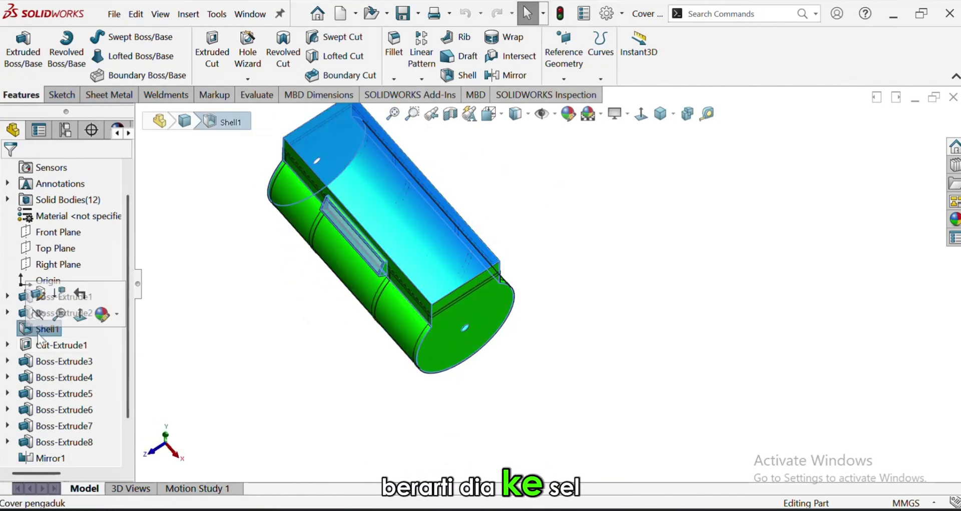
pyautogui.click(144, 355)
pyautogui.scroll(-1, 119, 368)
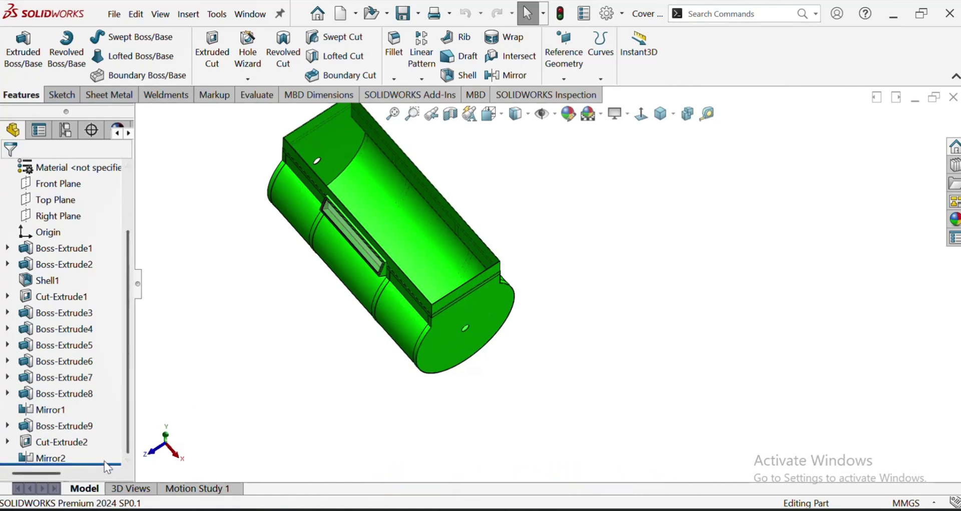
pyautogui.moveTo(109, 441); pyautogui.dragTo(112, 289)
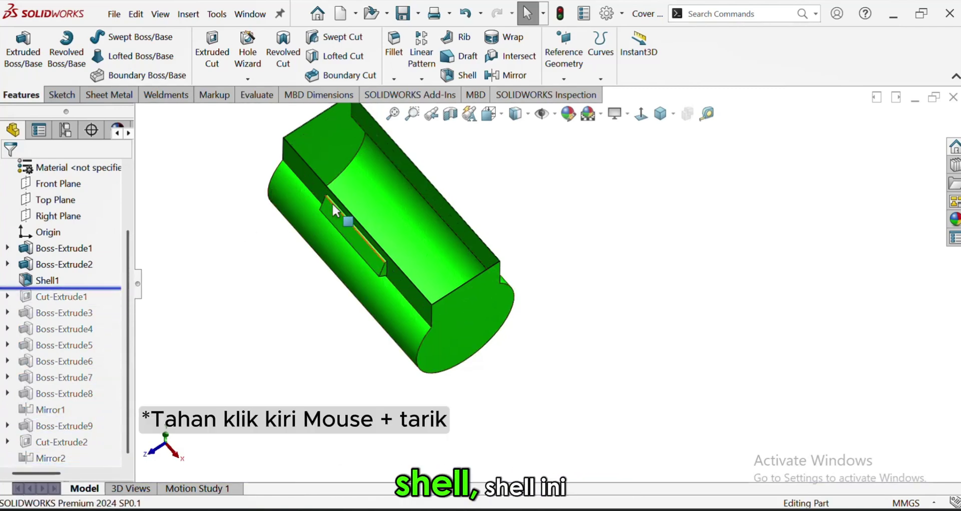
# Review the cover's Shell1 feature and roll the model history back to just before it.
pyautogui.click(48, 281)
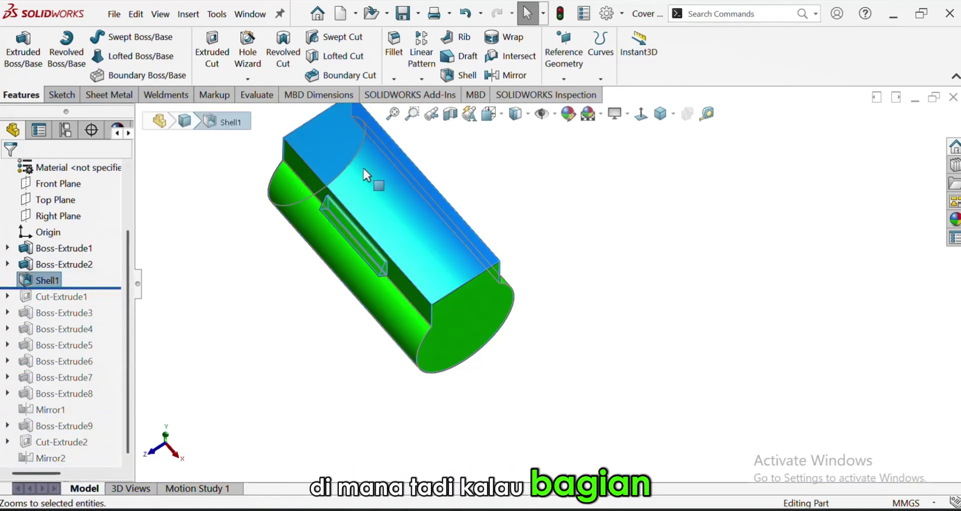
pyautogui.moveTo(401, 193); pyautogui.dragTo(400, 146, button='middle')
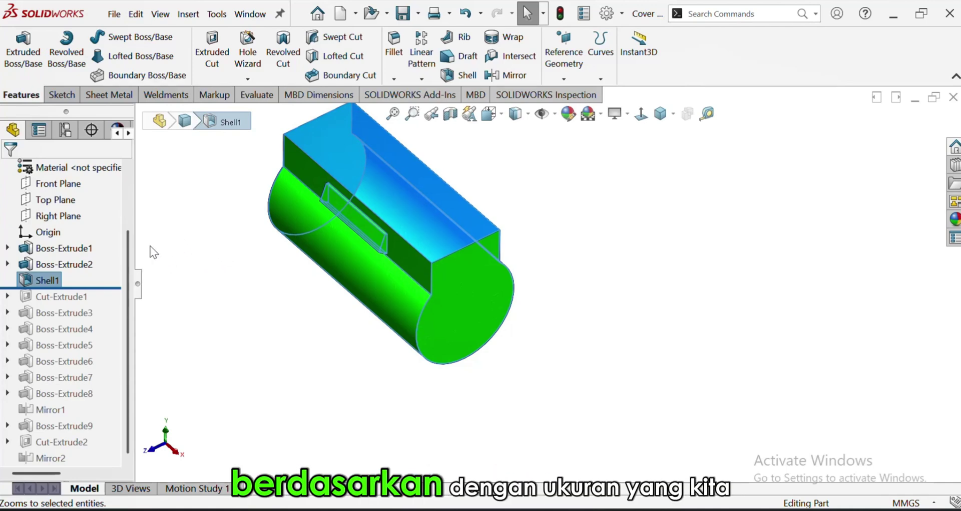
pyautogui.click(154, 276)
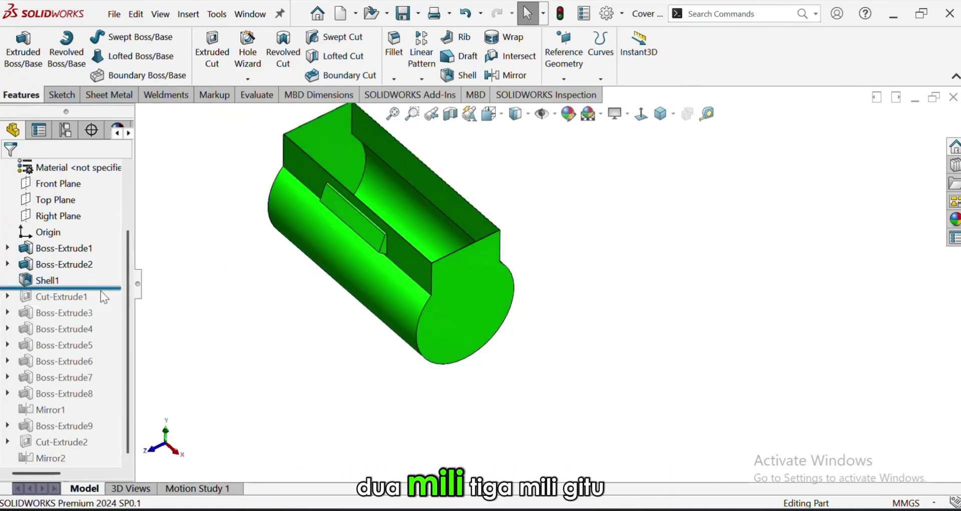
pyautogui.moveTo(109, 275); pyautogui.dragTo(100, 272)
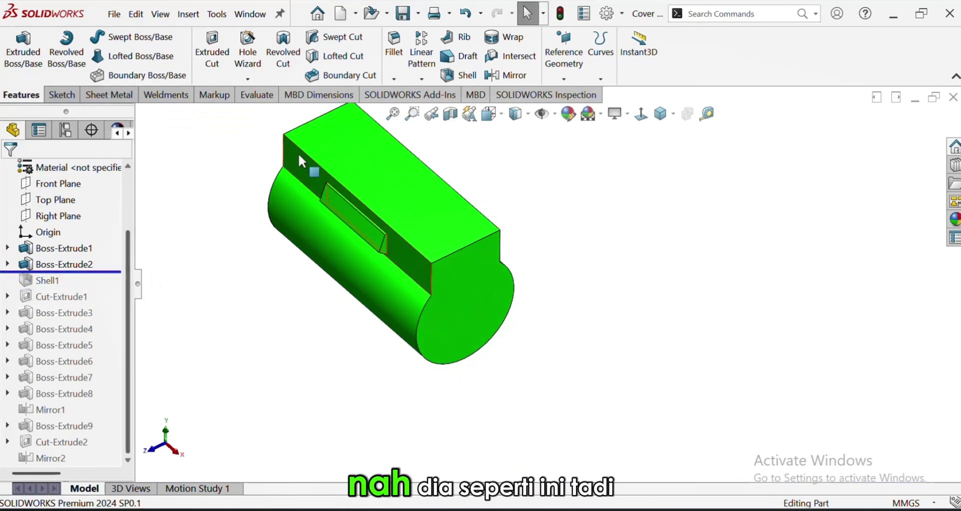
pyautogui.moveTo(423, 325); pyautogui.dragTo(449, 253, button='middle')
pyautogui.moveTo(418, 293); pyautogui.dragTo(348, 426, button='middle')
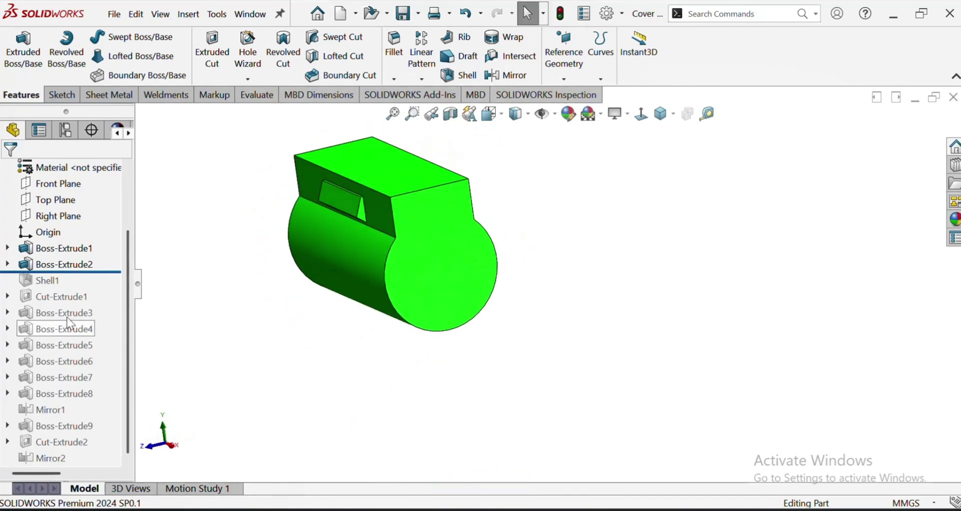
pyautogui.moveTo(443, 295); pyautogui.dragTo(440, 321, button='middle')
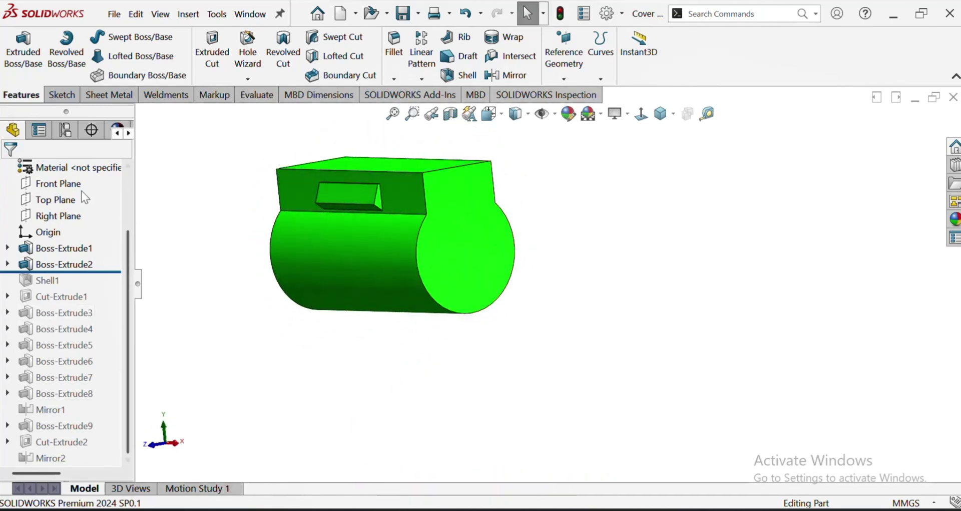
# Start a sketch on the Right Plane and draw a vertical centerline about 325 mm long downward from the origin.
pyautogui.click(56, 219)
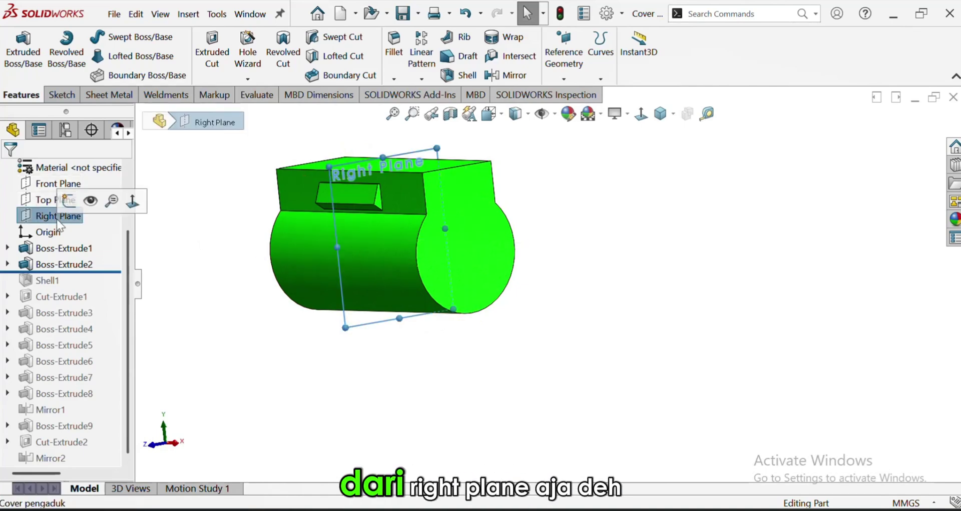
pyautogui.click(62, 205)
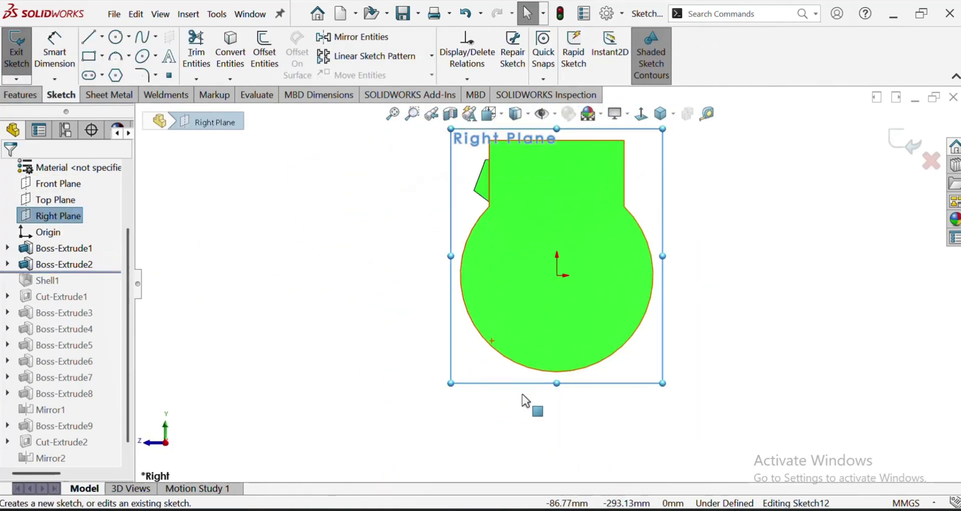
pyautogui.scroll(-3, 522, 394)
pyautogui.click(101, 38)
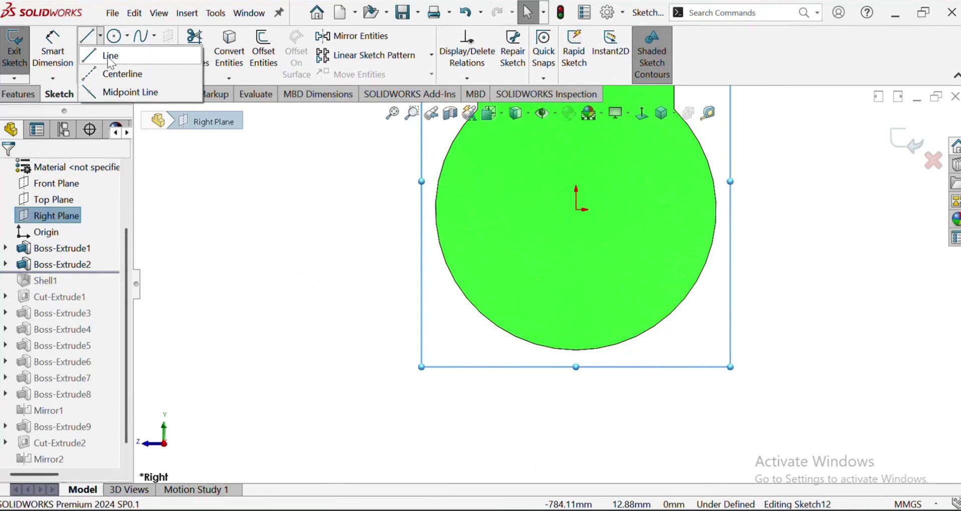
pyautogui.click(122, 73)
pyautogui.click(576, 210)
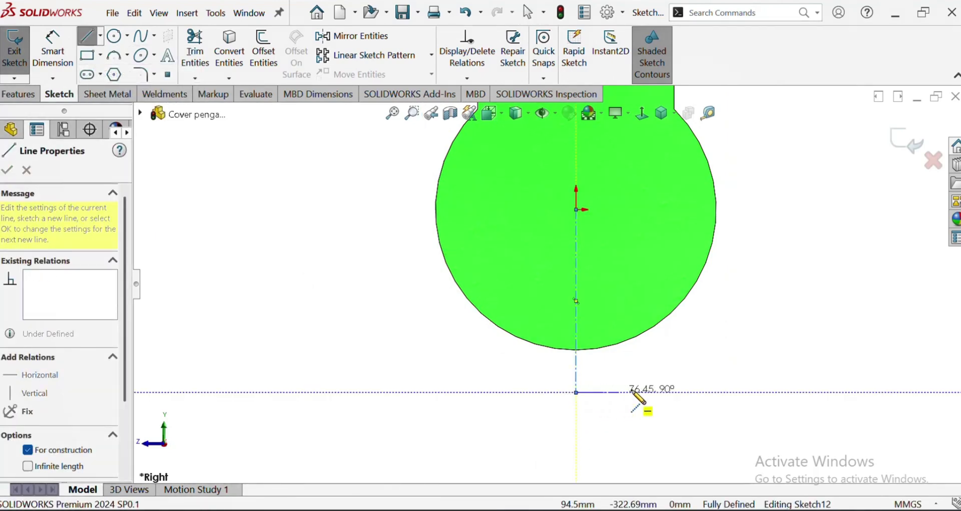
pyautogui.click(576, 391)
# Dimension the vertical centerline's length to 350 mm.
pyautogui.click(62, 70)
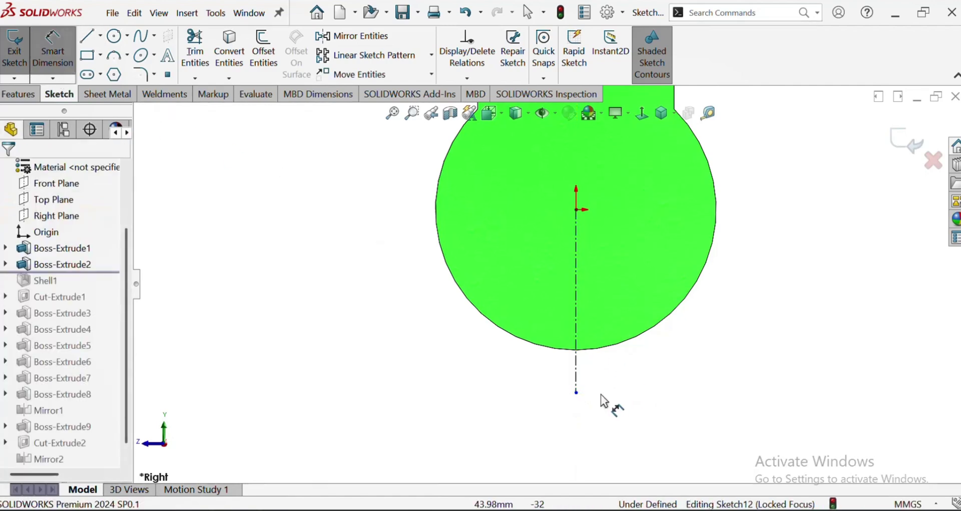
pyautogui.click(580, 377)
pyautogui.click(661, 350)
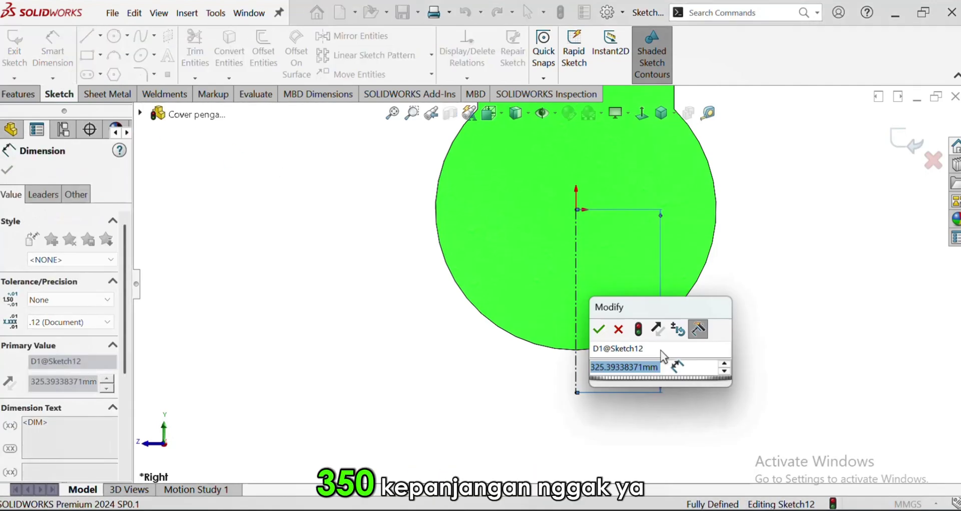
pyautogui.write('350')
pyautogui.press('Return')
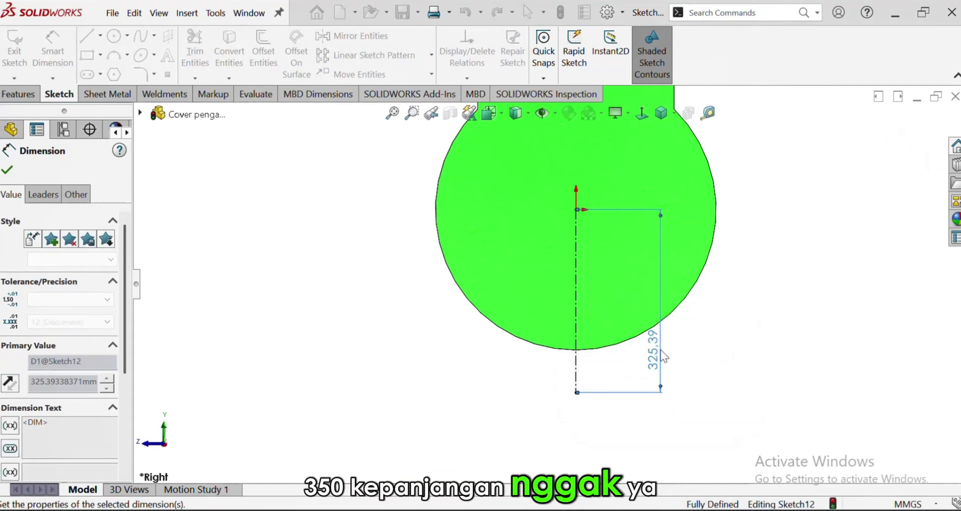
# Offset the centerline 50 mm bi-directionally, with line-capped ends, to form a closed rectangle around it.
pyautogui.click(585, 377)
pyautogui.click(578, 378)
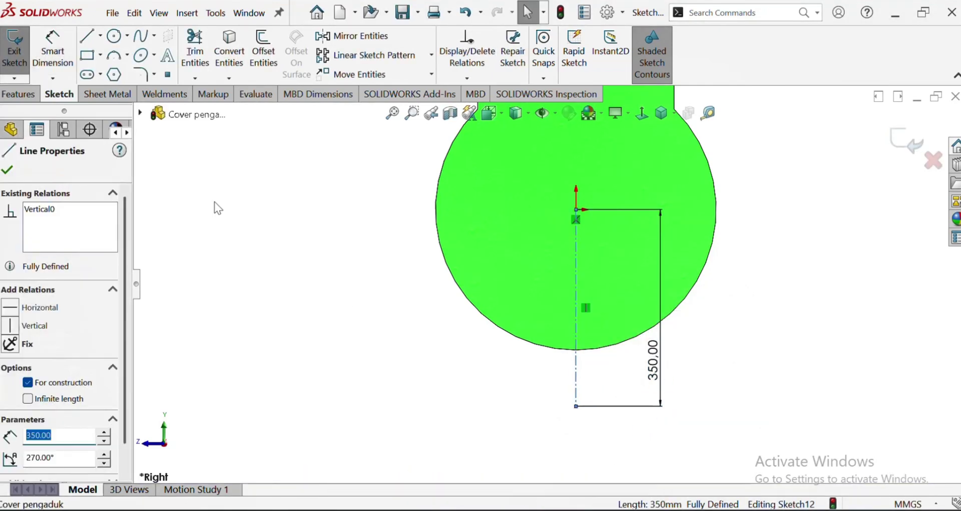
pyautogui.click(263, 50)
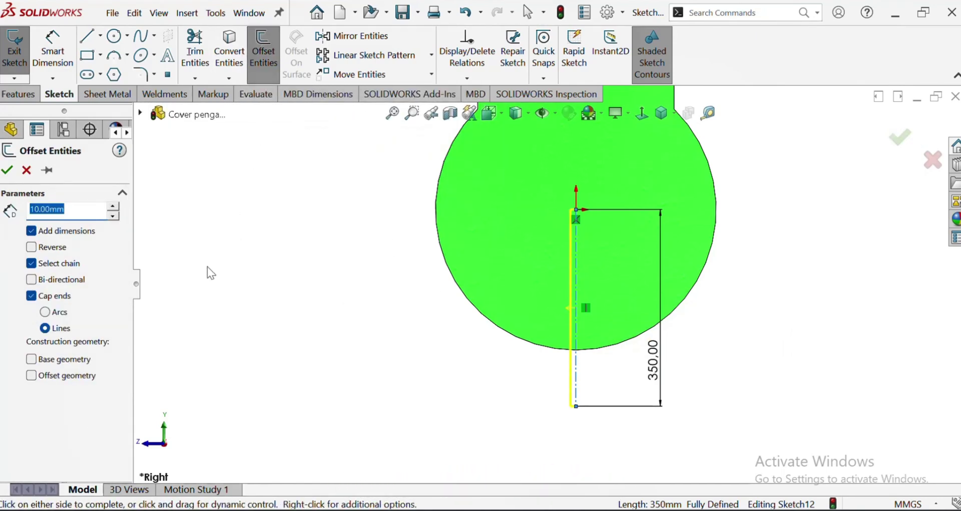
pyautogui.write('200')
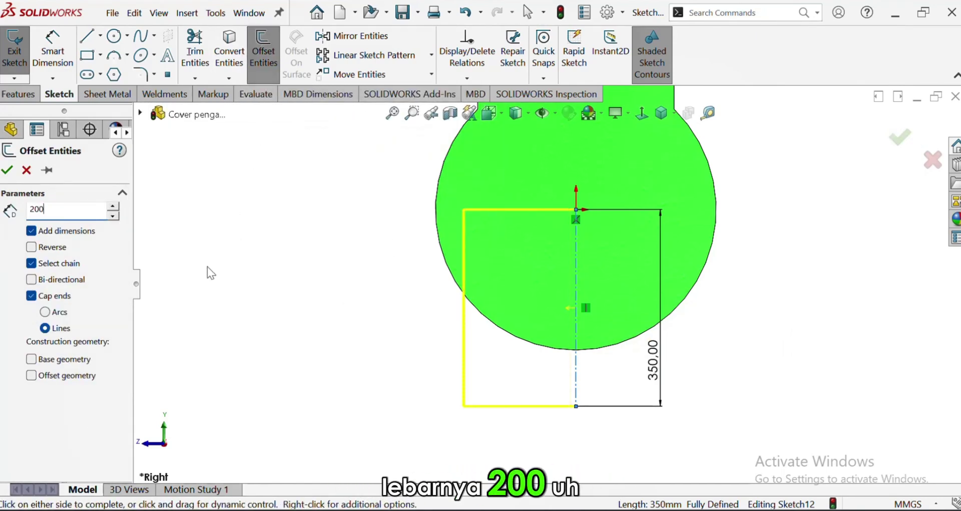
pyautogui.press('Return')
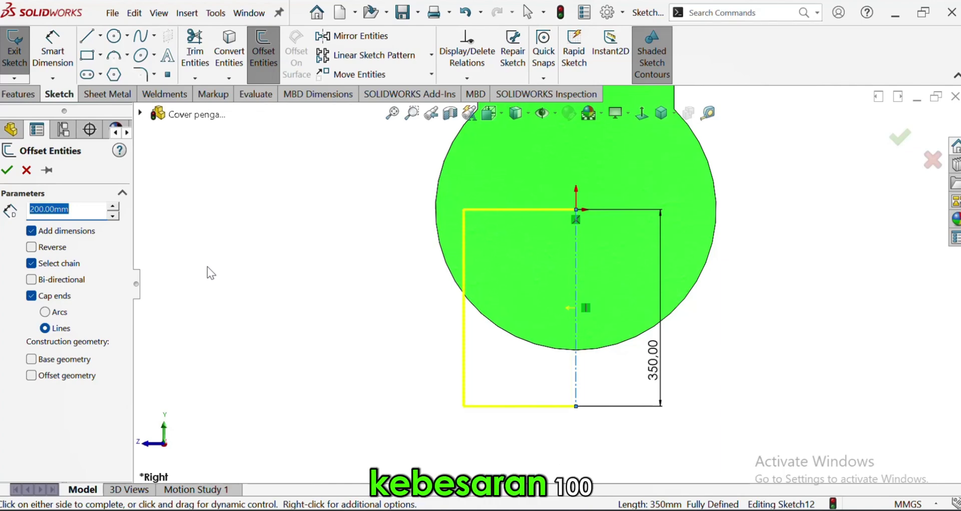
pyautogui.write('100')
pyautogui.press('Return')
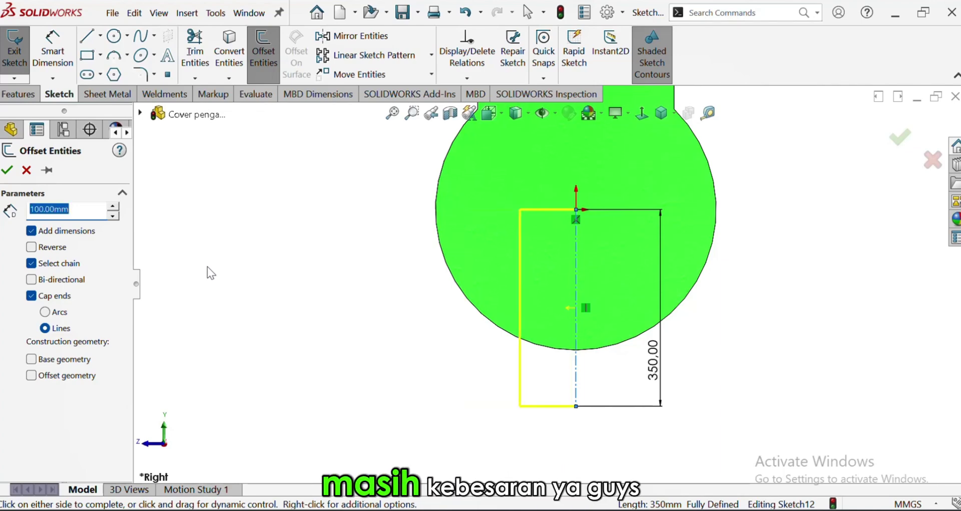
pyautogui.write('50')
pyautogui.press('Return')
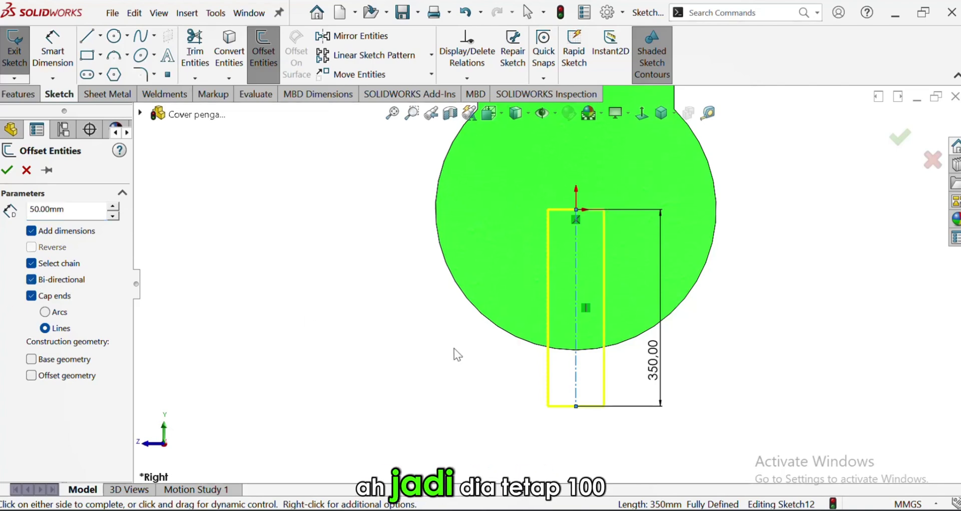
pyautogui.scroll(-2, 606, 380)
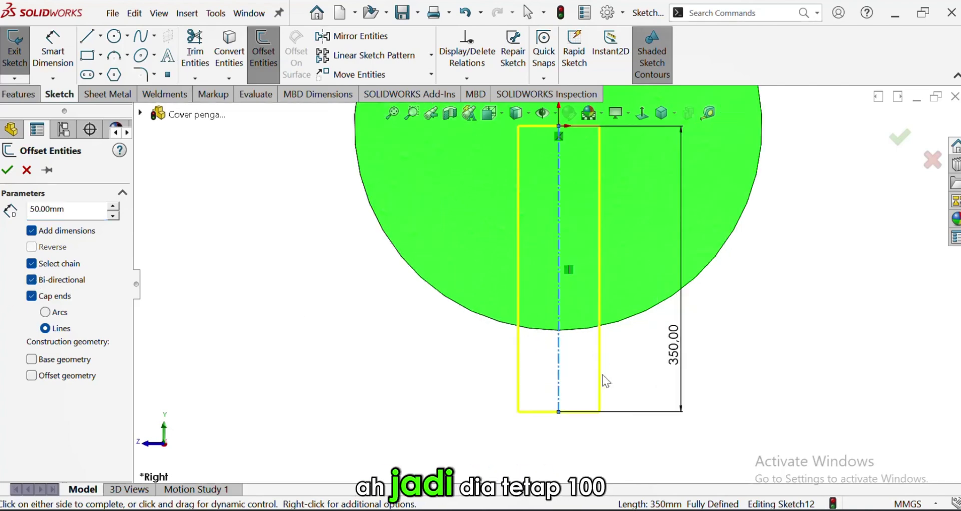
pyautogui.click(7, 170)
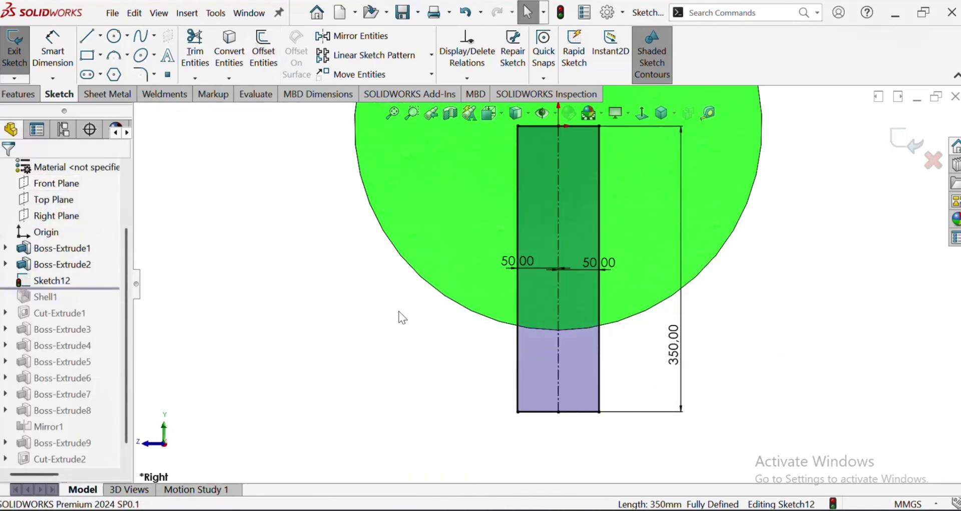
# Convert the cylinder's circular outer edge into the sketch.
pyautogui.click(429, 263)
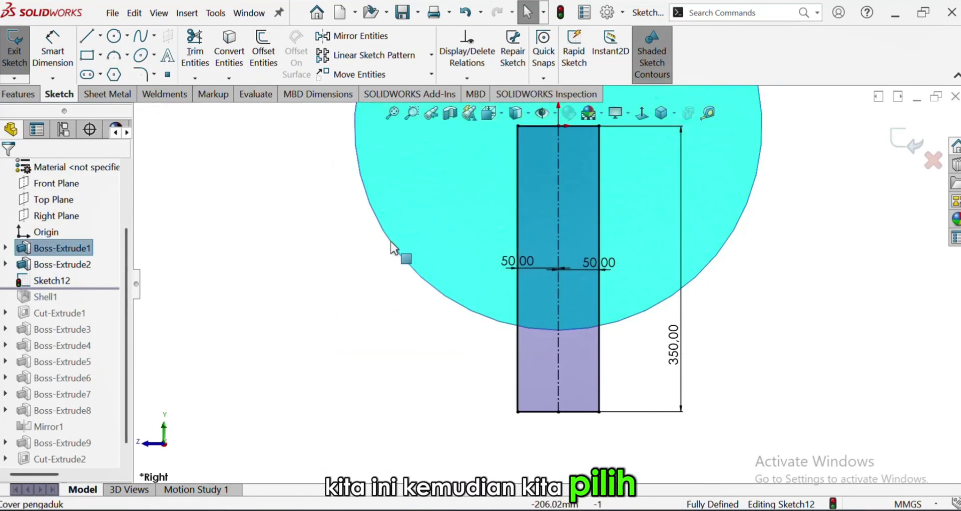
pyautogui.click(399, 257)
pyautogui.click(229, 50)
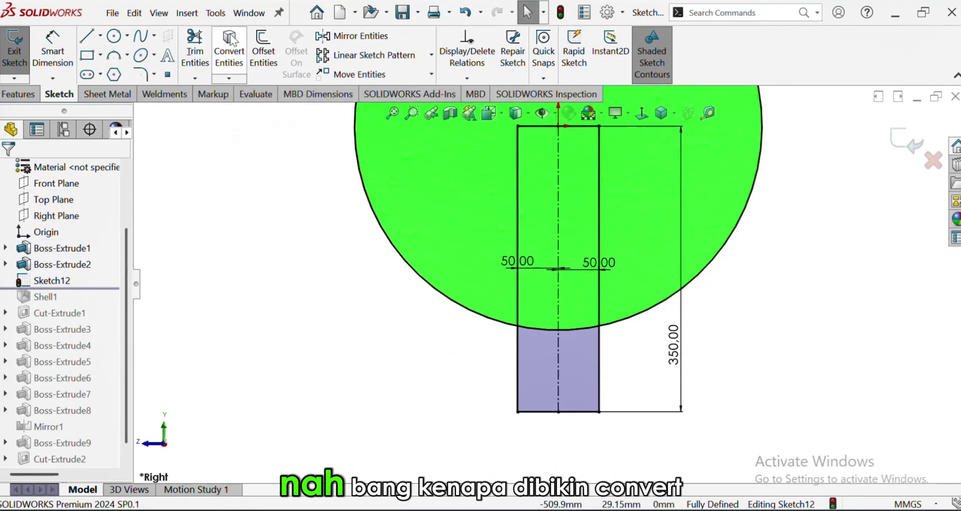
# Trim the circle and the rectangle's upper part, keeping only the closed outlet profile below the cylinder.
pyautogui.click(195, 50)
pyautogui.moveTo(456, 215); pyautogui.dragTo(524, 224)
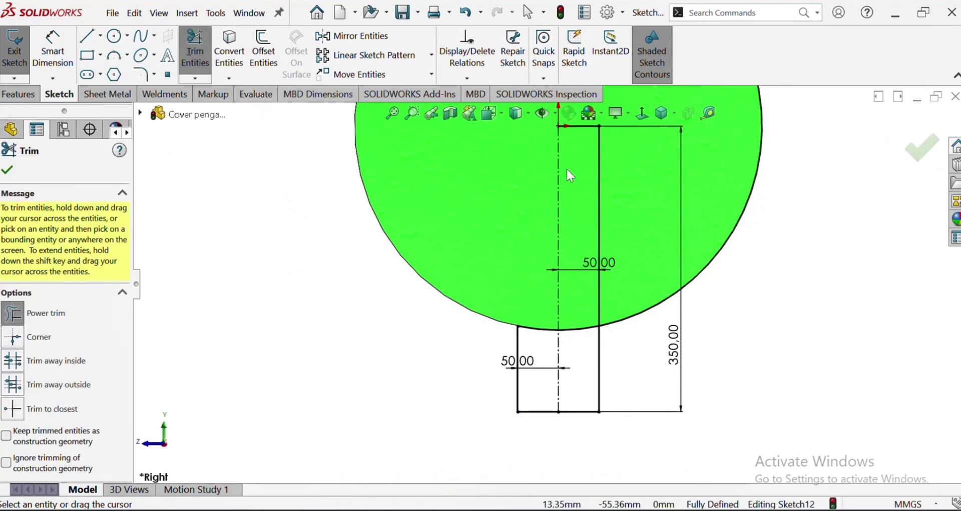
pyautogui.scroll(-1, 641, 341)
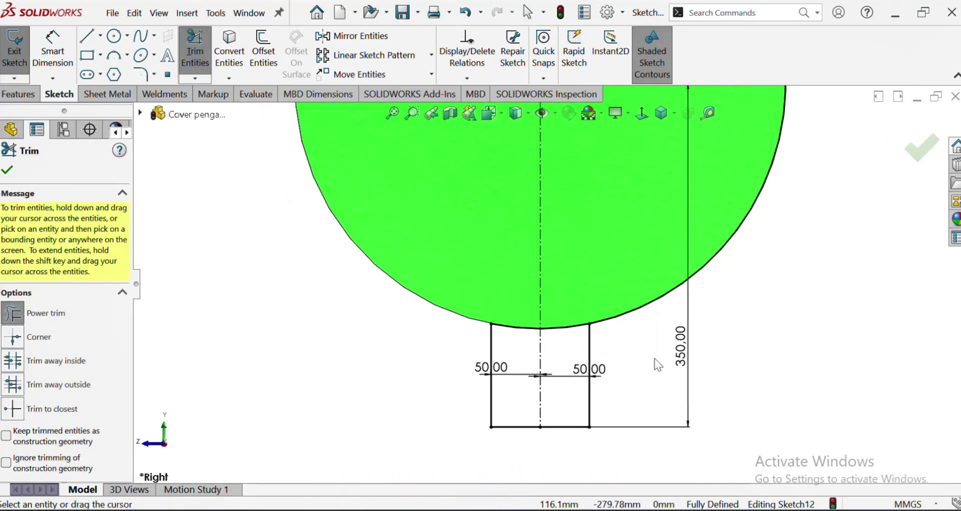
pyautogui.press('Escape')
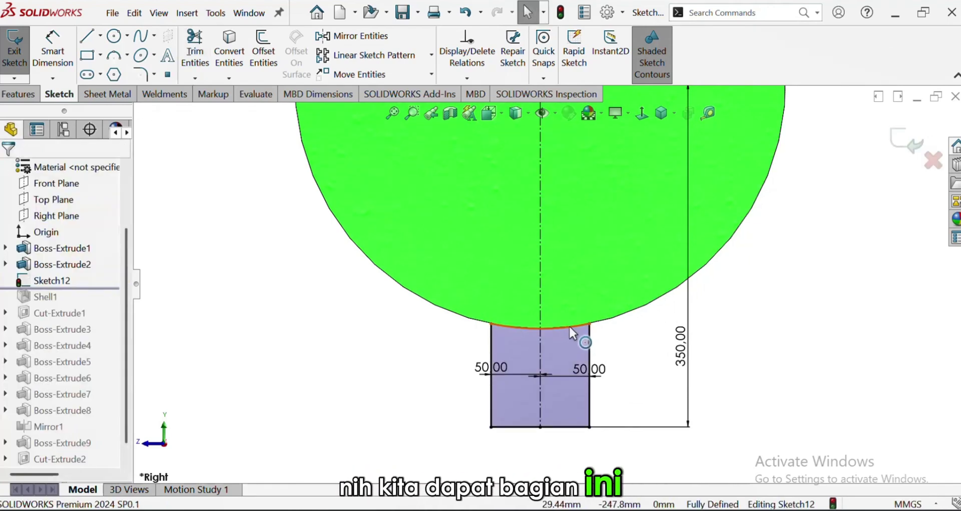
pyautogui.click(570, 327)
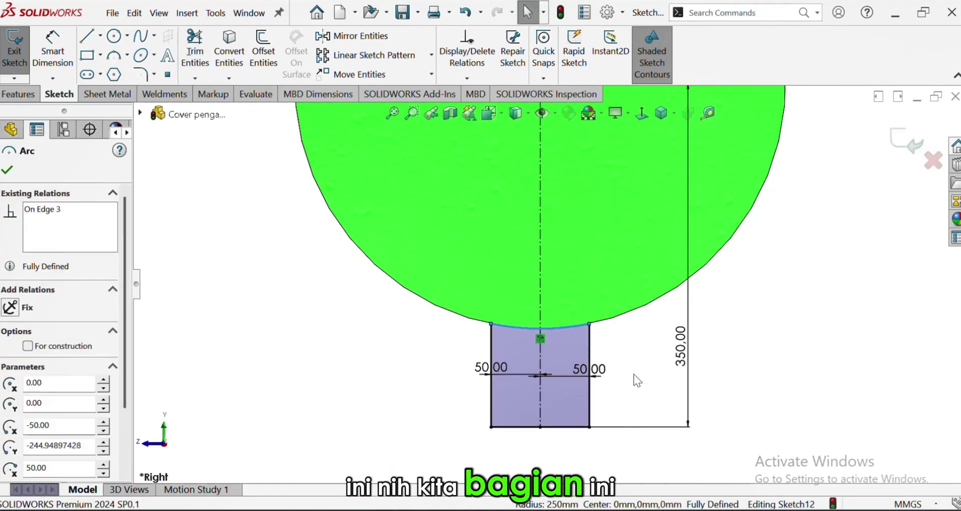
pyautogui.press('Escape')
# Set up a boss extrude of the outlet profile with the Mid Plane end condition and a 300 mm depth.
pyautogui.moveTo(517, 374)
pyautogui.mouseDown(button='middle')
pyautogui.moveTo(547, 401)
pyautogui.moveTo(408, 289)
pyautogui.moveTo(98, 200)
pyautogui.mouseUp(button='middle')
pyautogui.click(7, 95)
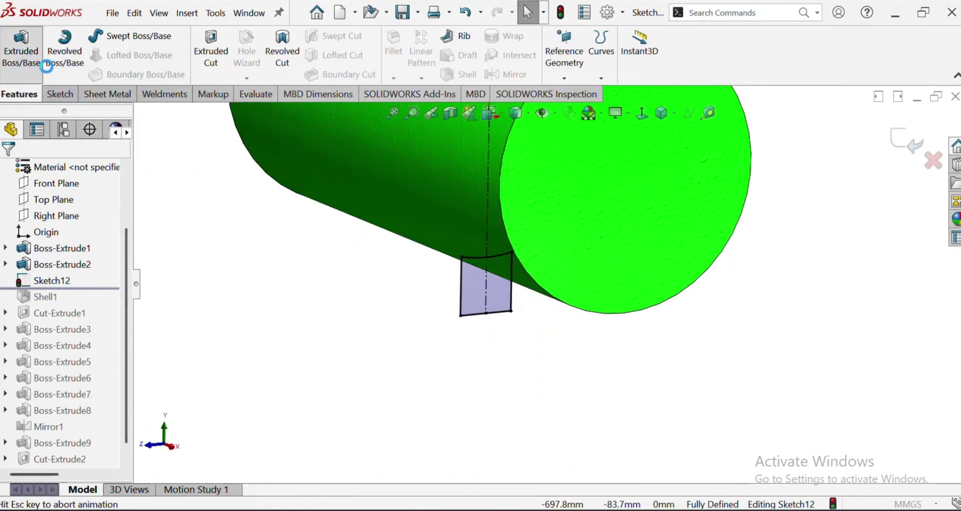
pyautogui.click(21, 50)
pyautogui.click(72, 249)
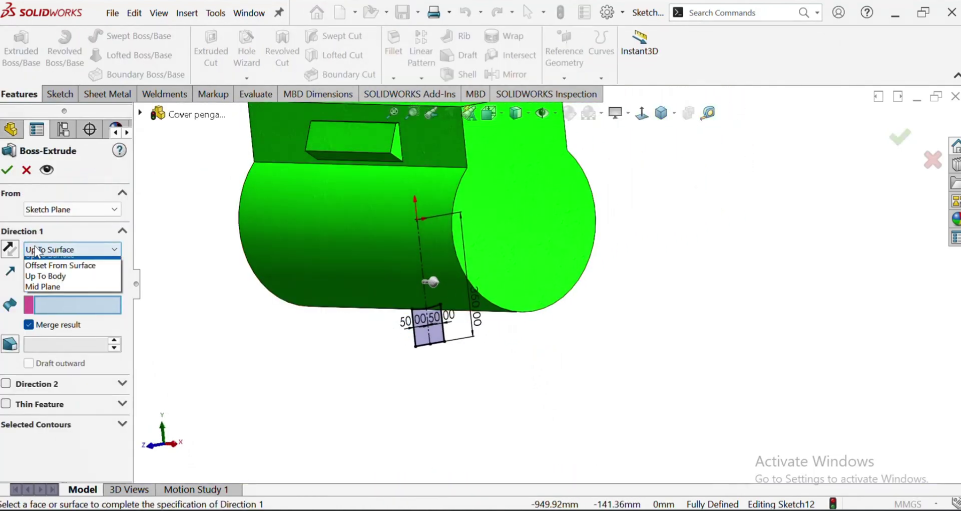
pyautogui.click(42, 328)
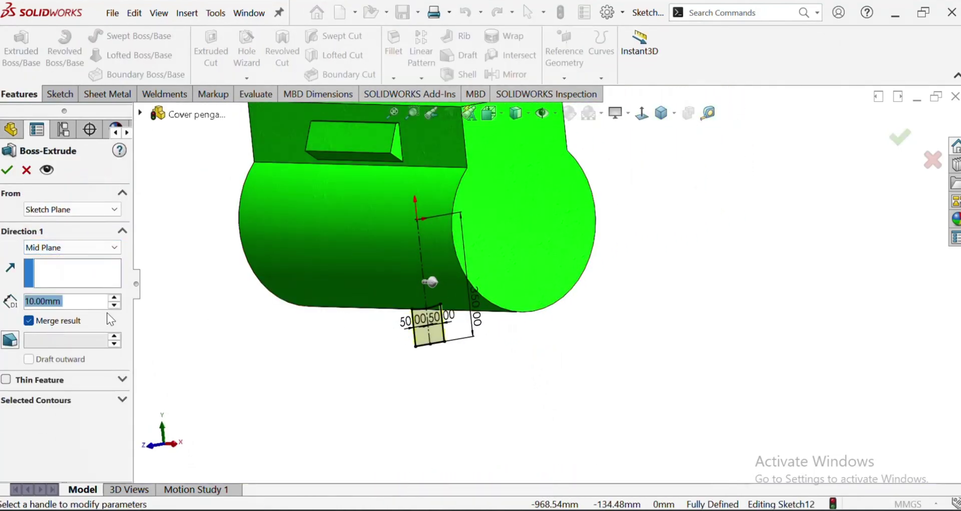
pyautogui.write('300')
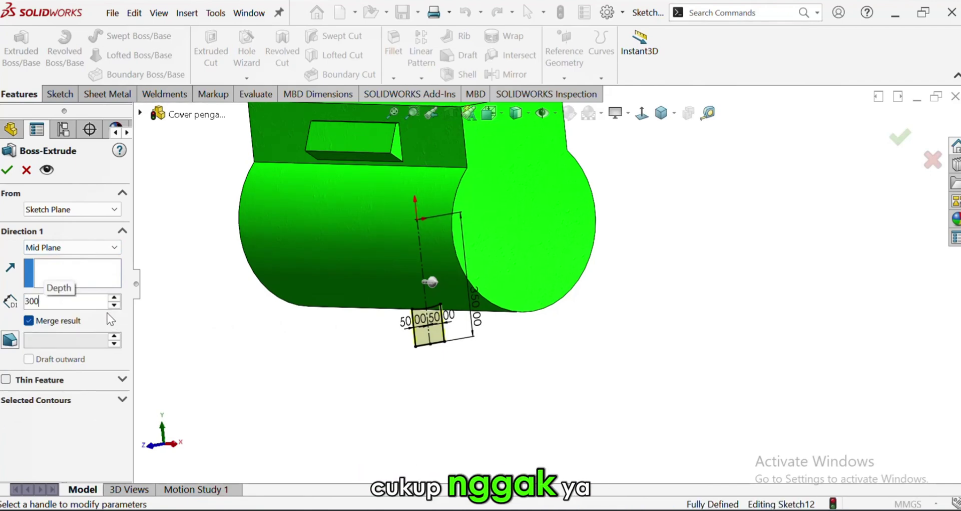
pyautogui.press('Return')
# Set the outlet's mid-plane extrusion depth to 200 mm and complete the boss extrude.
pyautogui.moveTo(365, 457); pyautogui.dragTo(422, 453, button='middle')
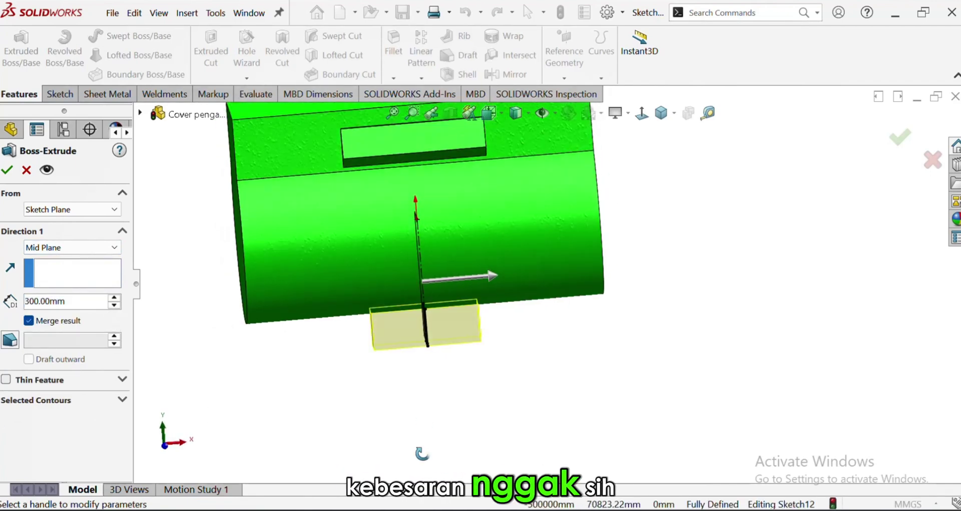
pyautogui.click(40, 300)
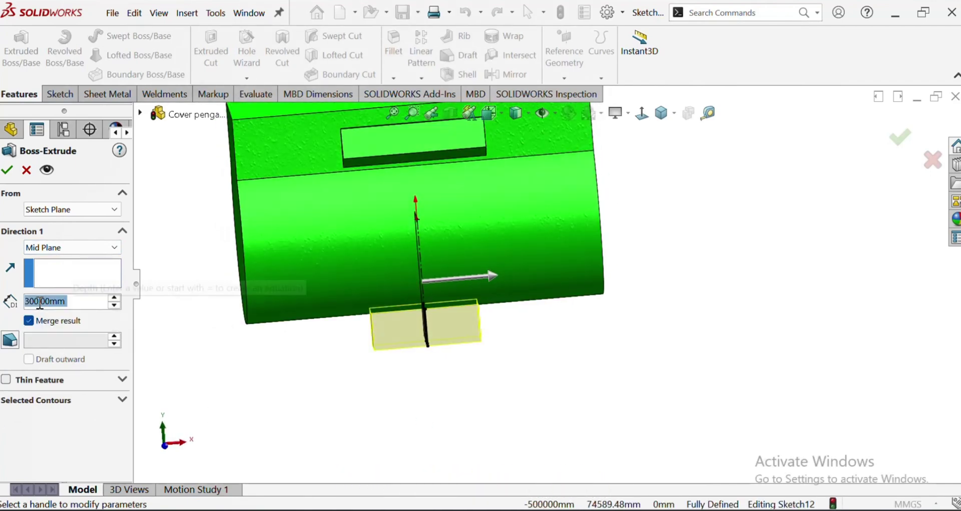
pyautogui.write('200')
pyautogui.press('Return')
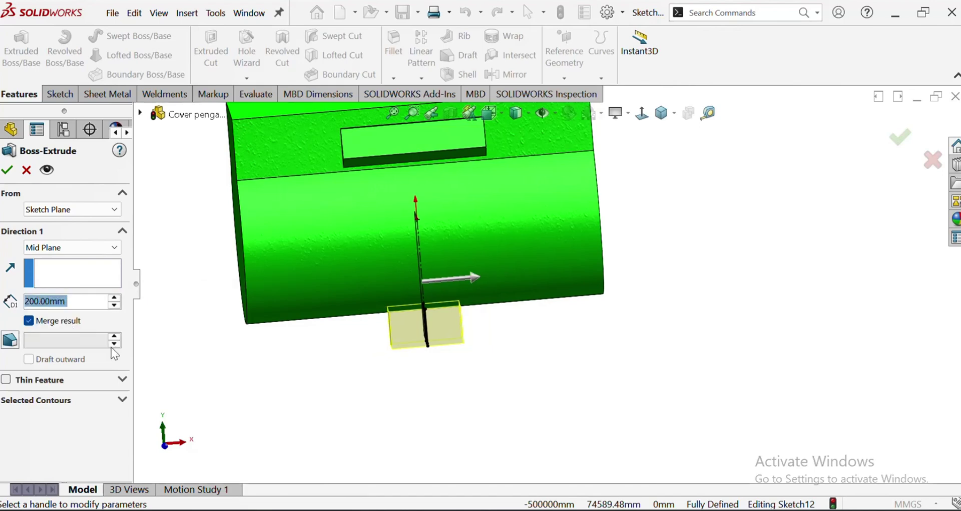
pyautogui.moveTo(296, 384); pyautogui.dragTo(279, 328, button='middle')
pyautogui.scroll(-5, 315, 345)
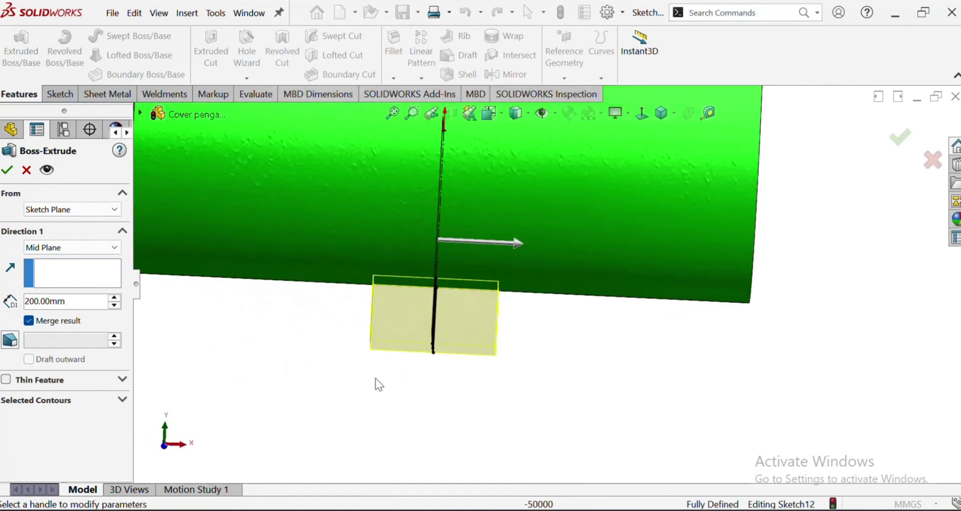
pyautogui.moveTo(376, 378); pyautogui.dragTo(320, 370, button='middle')
pyautogui.click(7, 170)
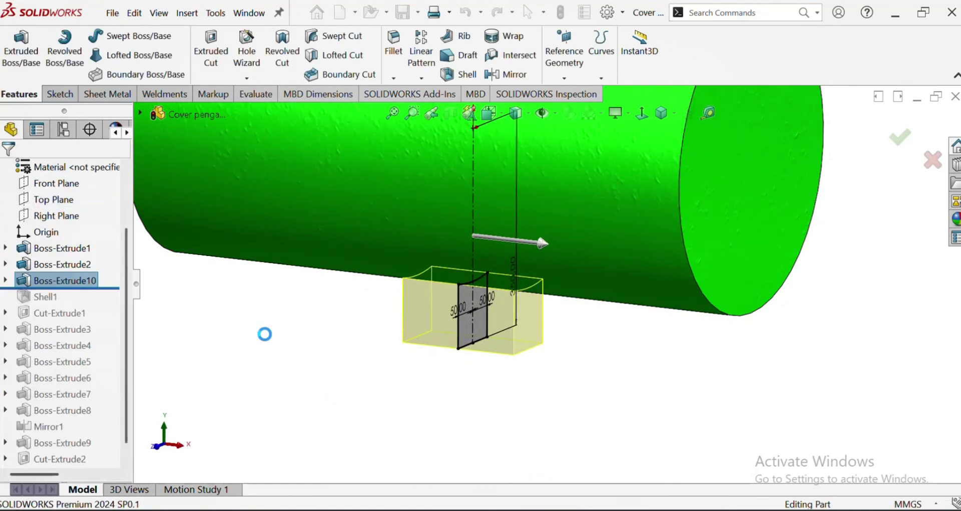
# Examine the cover body and its bottom outlet block from several angles.
pyautogui.moveTo(440, 386); pyautogui.dragTo(463, 352, button='middle')
pyautogui.moveTo(562, 247); pyautogui.dragTo(571, 257, button='middle')
pyautogui.scroll(4, 563, 255)
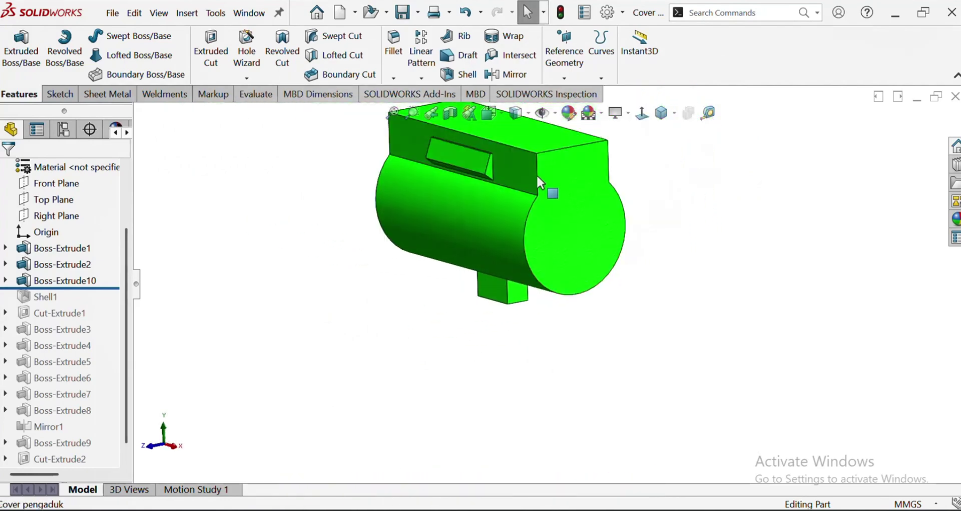
pyautogui.scroll(-2, 536, 174)
pyautogui.scroll(1, 537, 174)
pyautogui.moveTo(534, 210); pyautogui.dragTo(513, 285, button='middle')
pyautogui.moveTo(516, 222); pyautogui.dragTo(538, 216, button='middle')
pyautogui.scroll(3, 538, 221)
pyautogui.scroll(-3, 539, 224)
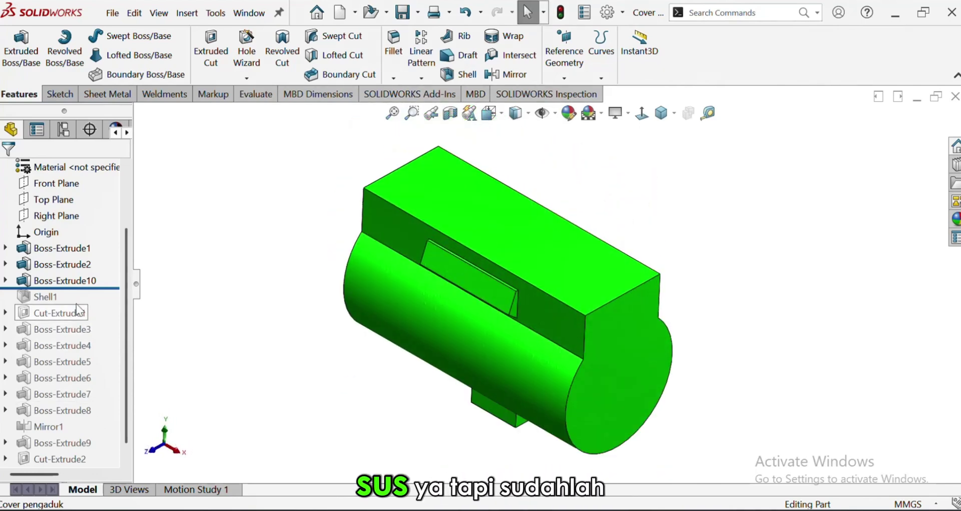
# Roll the model forward past Shell1 and add the outlet's bottom face to the shell's faces to remove.
pyautogui.moveTo(82, 292); pyautogui.dragTo(82, 304)
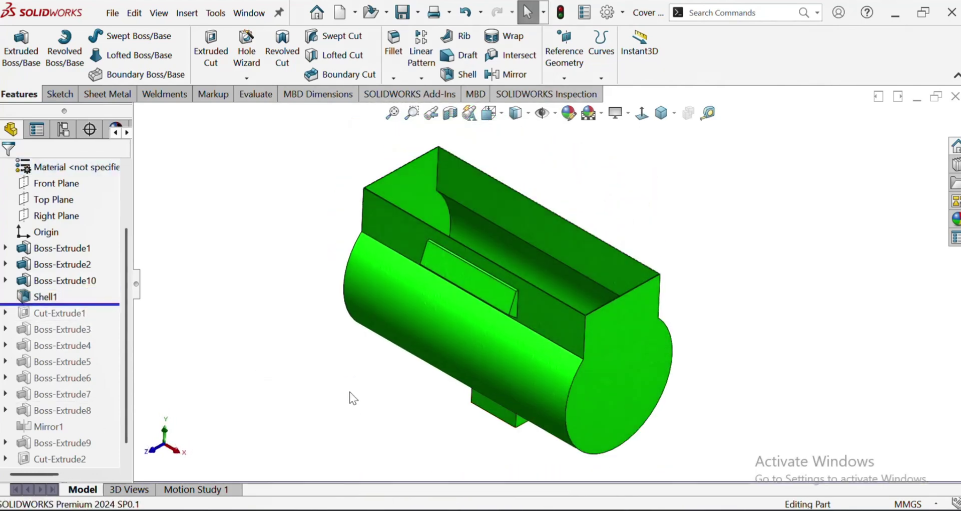
pyautogui.moveTo(350, 393); pyautogui.dragTo(325, 242, button='middle')
pyautogui.click(46, 298)
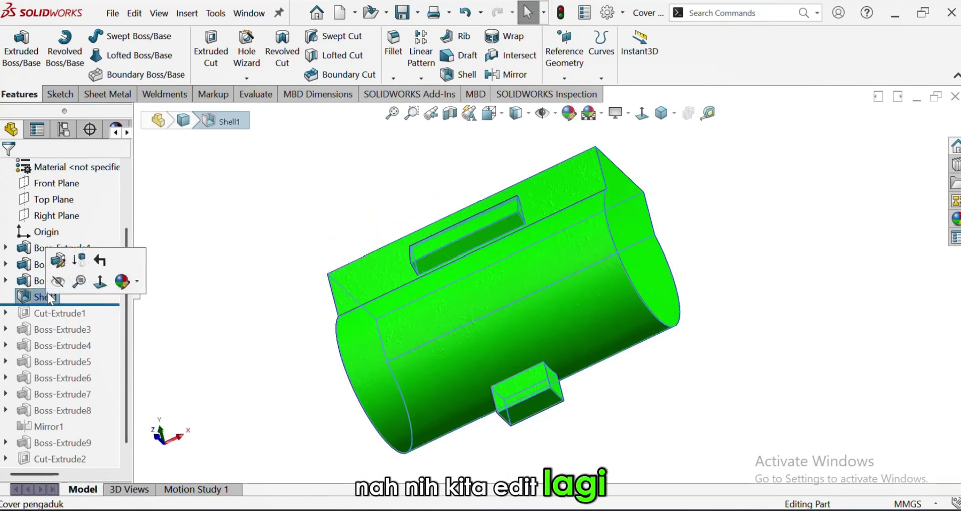
pyautogui.click(55, 264)
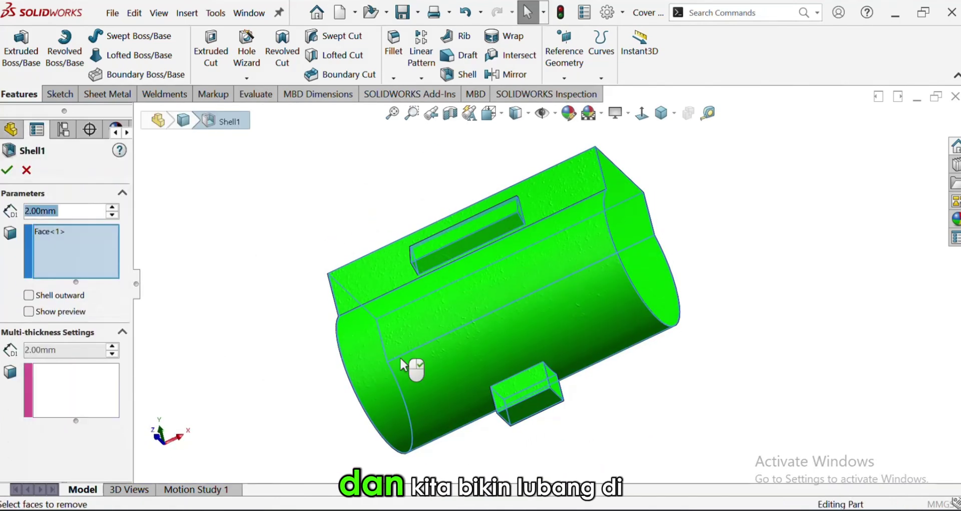
pyautogui.click(528, 403)
pyautogui.click(8, 171)
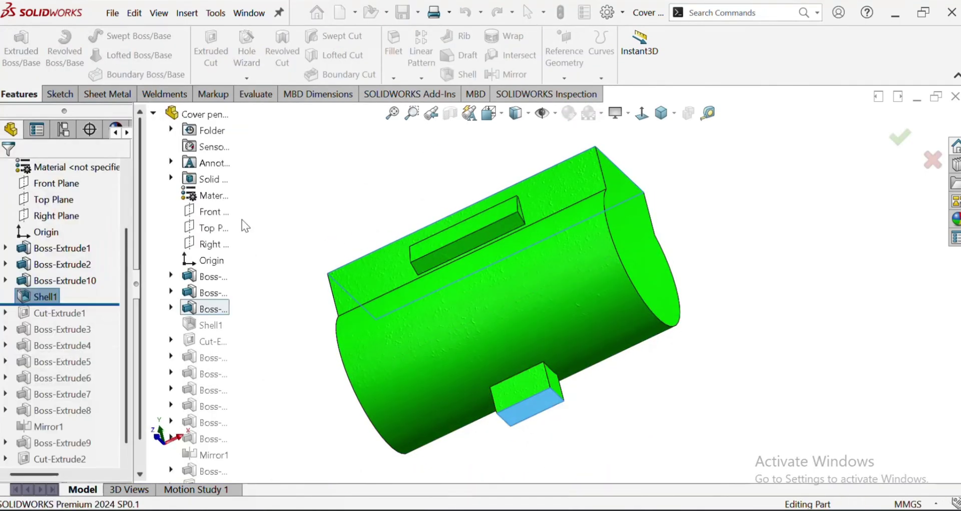
# Start a sketch on the outlet's bottom rim face and convert its outer rectangular edges into sketch lines.
pyautogui.moveTo(498, 325); pyautogui.dragTo(474, 340, button='middle')
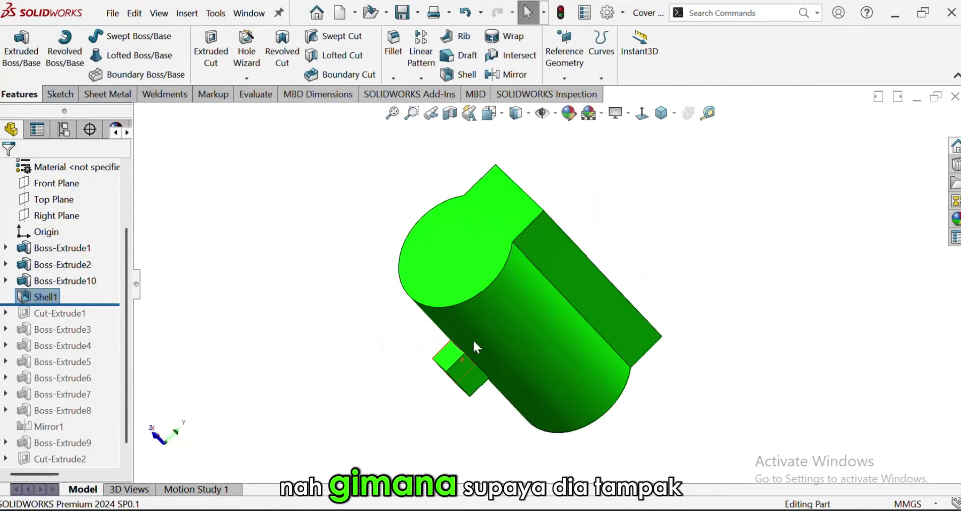
pyautogui.scroll(-4, 458, 363)
pyautogui.moveTo(418, 371); pyautogui.dragTo(447, 319, button='middle')
pyautogui.scroll(-7, 413, 349)
pyautogui.scroll(-5, 385, 368)
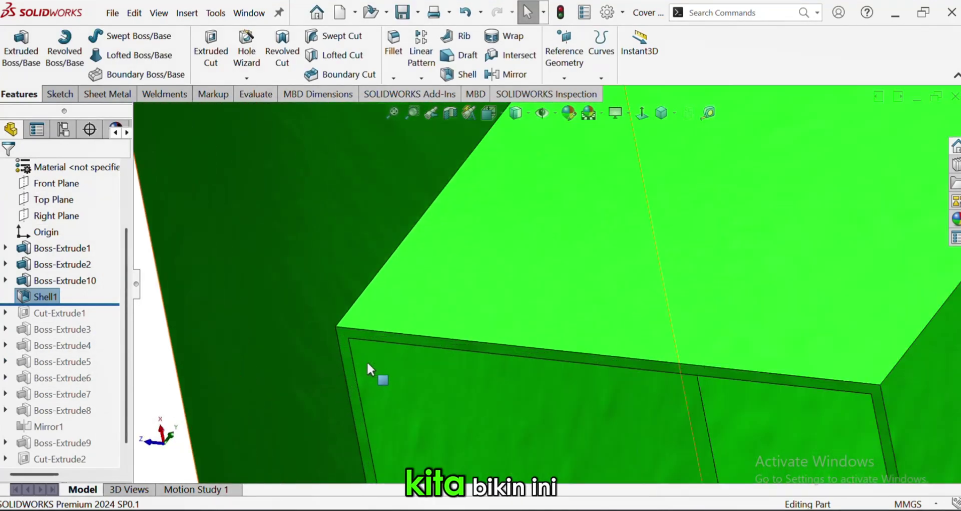
pyautogui.click(338, 313)
pyautogui.click(383, 285)
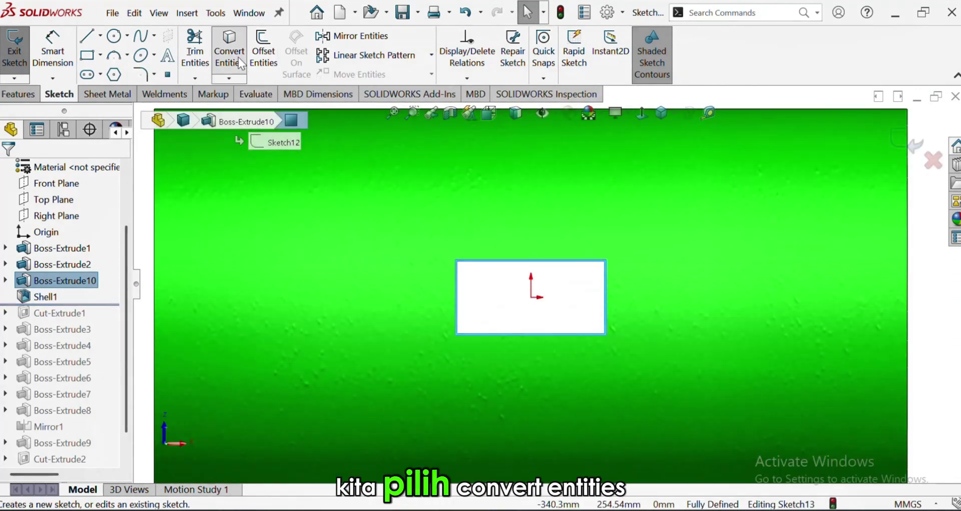
pyautogui.click(239, 58)
pyautogui.click(498, 308)
pyautogui.scroll(-5, 494, 303)
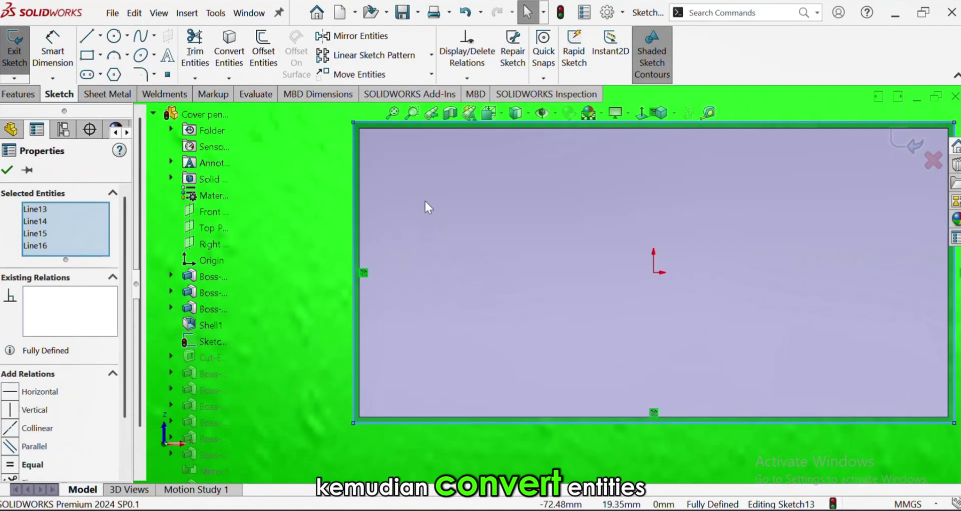
# Offset the converted rectangle 10 mm outward with the bi-directional option turned off.
pyautogui.click(278, 58)
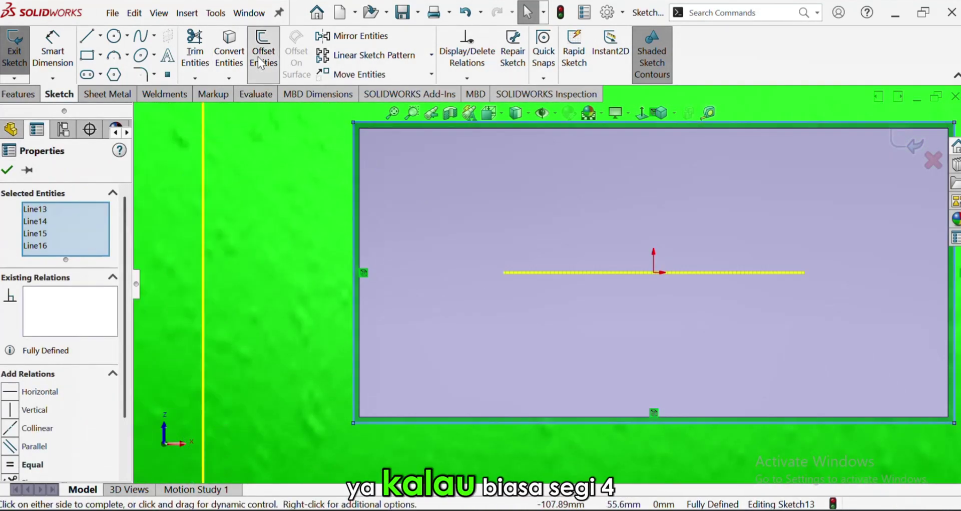
pyautogui.click(112, 215)
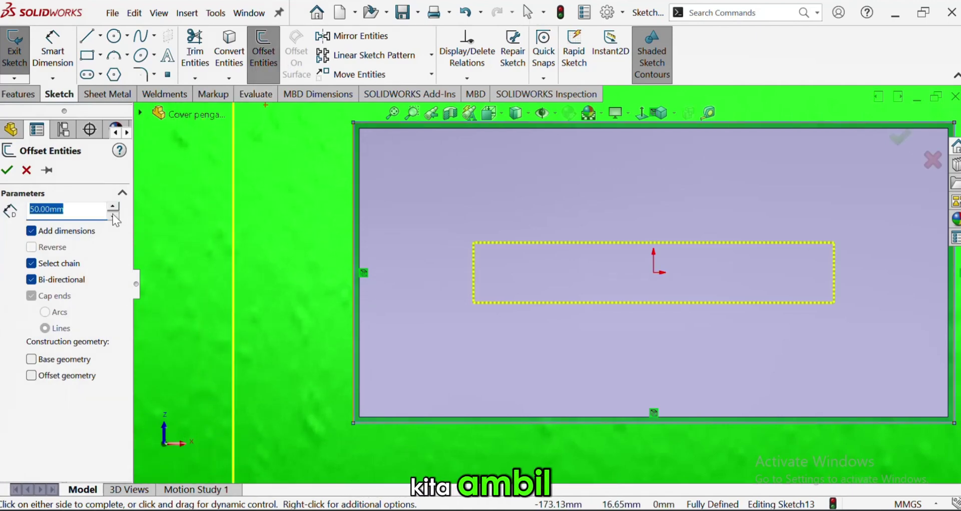
pyautogui.click(113, 214)
pyautogui.click(113, 214)
pyautogui.click(113, 214)
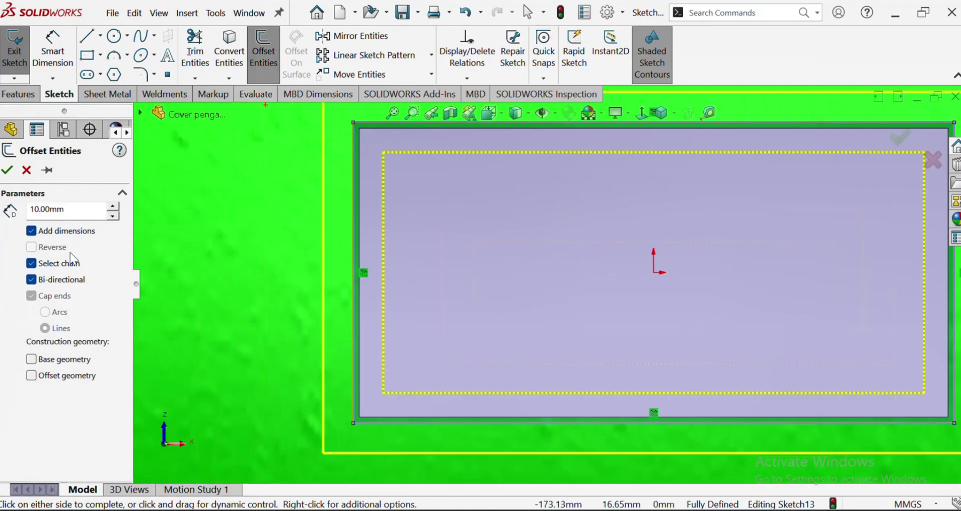
pyautogui.click(61, 280)
pyautogui.scroll(6, 402, 246)
pyautogui.scroll(-2, 584, 241)
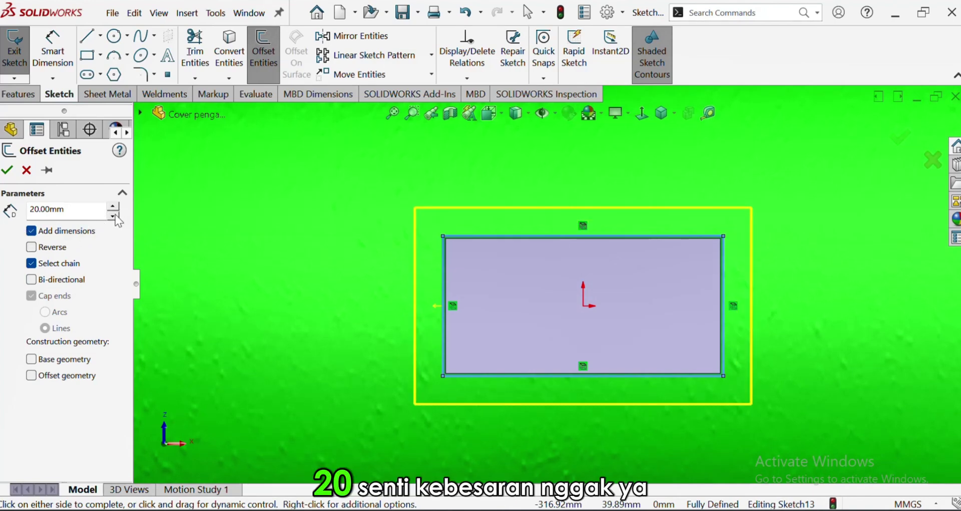
pyautogui.scroll(6, 424, 248)
pyautogui.moveTo(425, 247); pyautogui.dragTo(481, 326, button='middle')
pyautogui.scroll(-4, 767, 331)
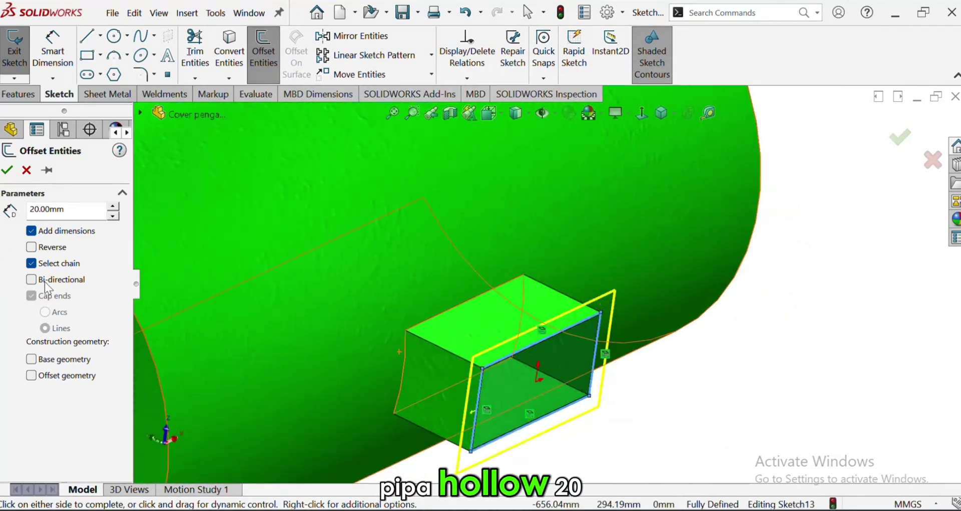
pyautogui.click(112, 216)
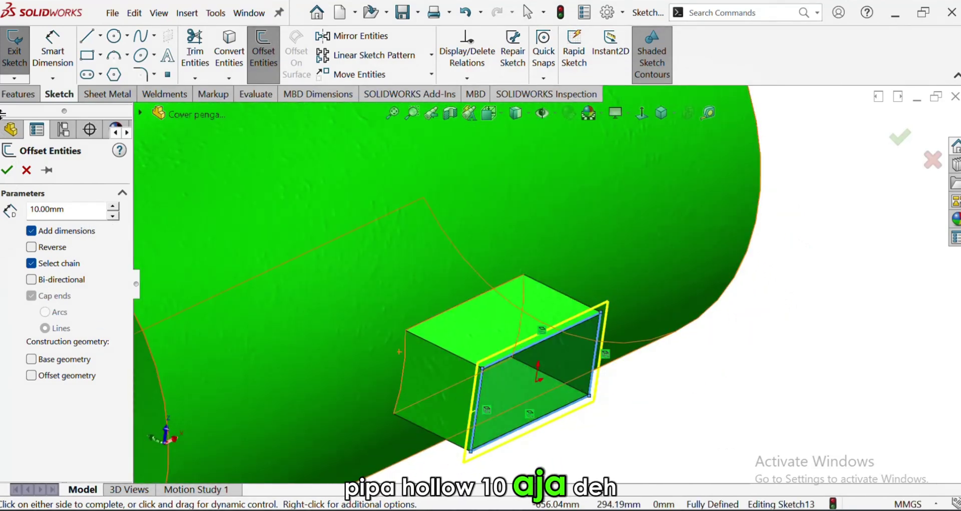
pyautogui.click(6, 172)
# Set up a boss extrude of the rectangular flange profile with a 10 mm depth.
pyautogui.click(18, 94)
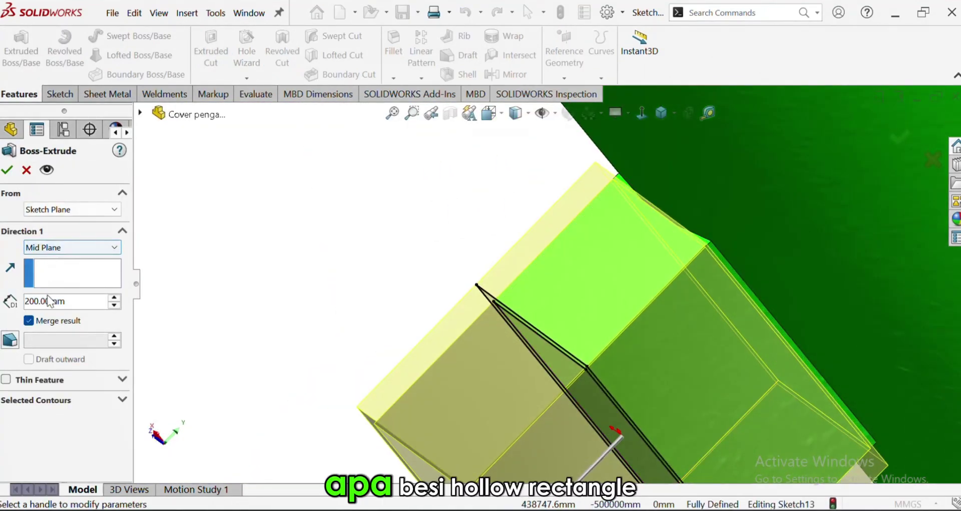
pyautogui.click(48, 301)
pyautogui.click(49, 301)
pyautogui.doubleClick(47, 301)
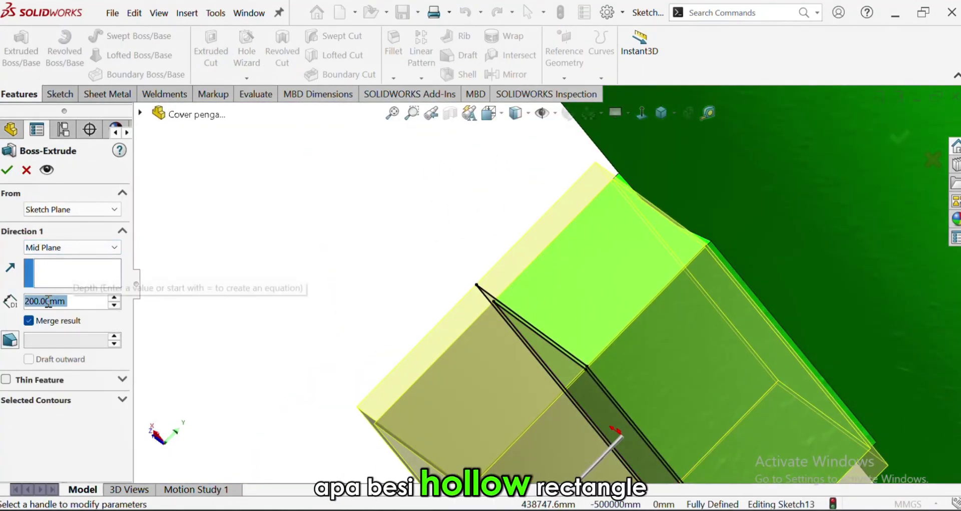
pyautogui.write('10')
pyautogui.press('Return')
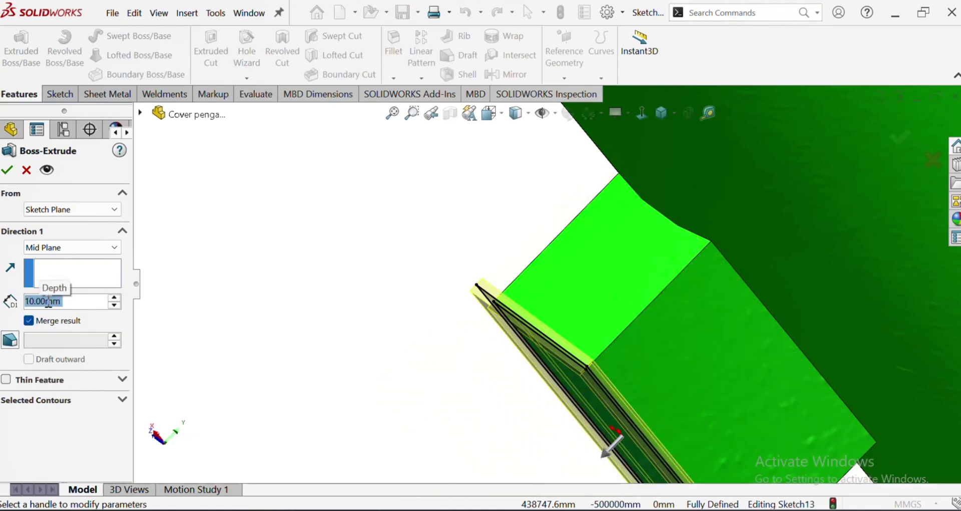
# Make the flange extrusion Blind, reversed towards the cylinder and not merged with the body, and complete it.
pyautogui.click(50, 252)
pyautogui.click(46, 258)
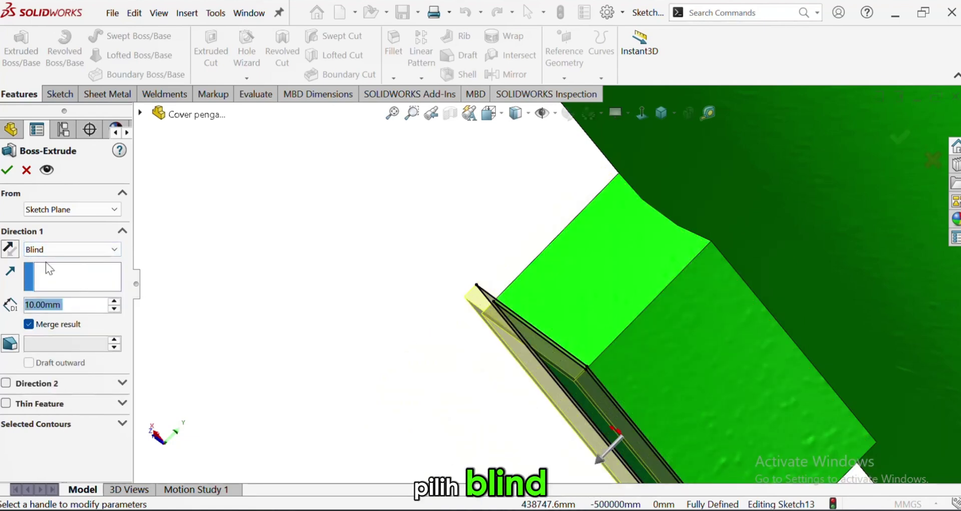
pyautogui.click(11, 247)
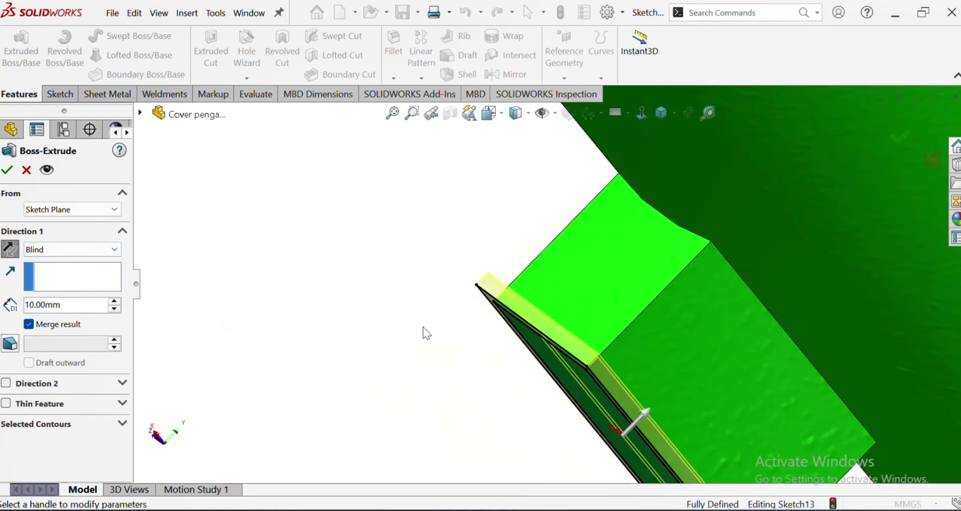
pyautogui.moveTo(422, 327); pyautogui.dragTo(469, 318, button='middle')
pyautogui.scroll(-3, 470, 317)
pyautogui.click(51, 326)
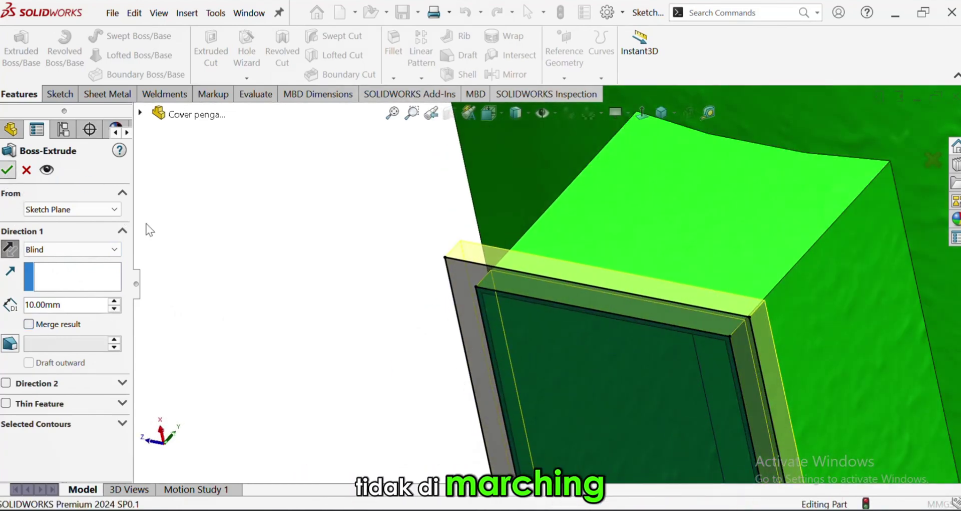
pyautogui.click(6, 171)
# Show the cover in isometric view and roll the model forward to the end of its feature history.
pyautogui.scroll(4, 629, 382)
pyautogui.scroll(3, 629, 383)
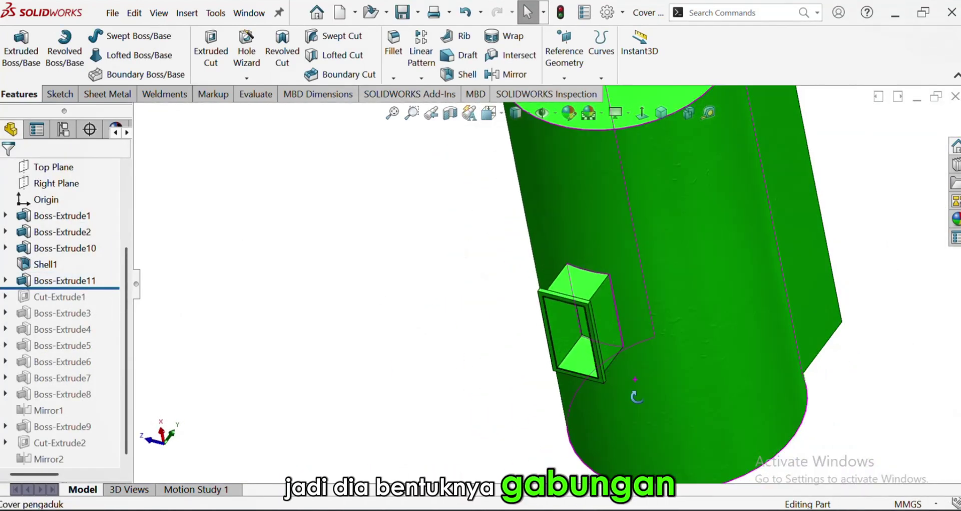
pyautogui.moveTo(630, 382); pyautogui.dragTo(500, 418, button='middle')
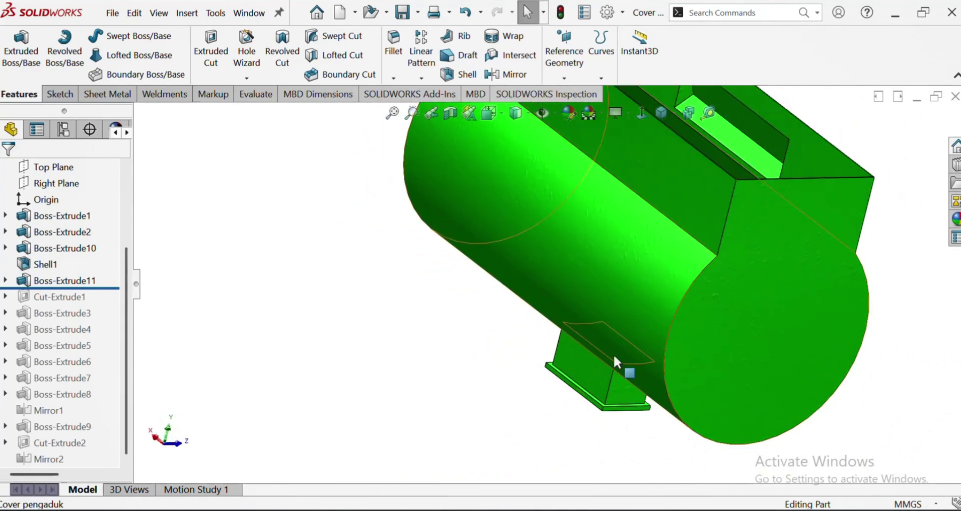
pyautogui.click(675, 120)
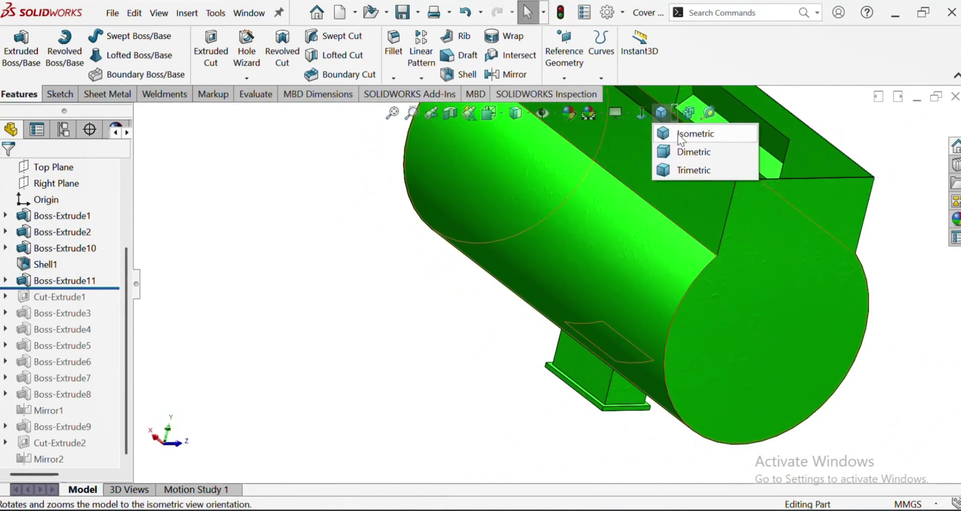
pyautogui.click(678, 133)
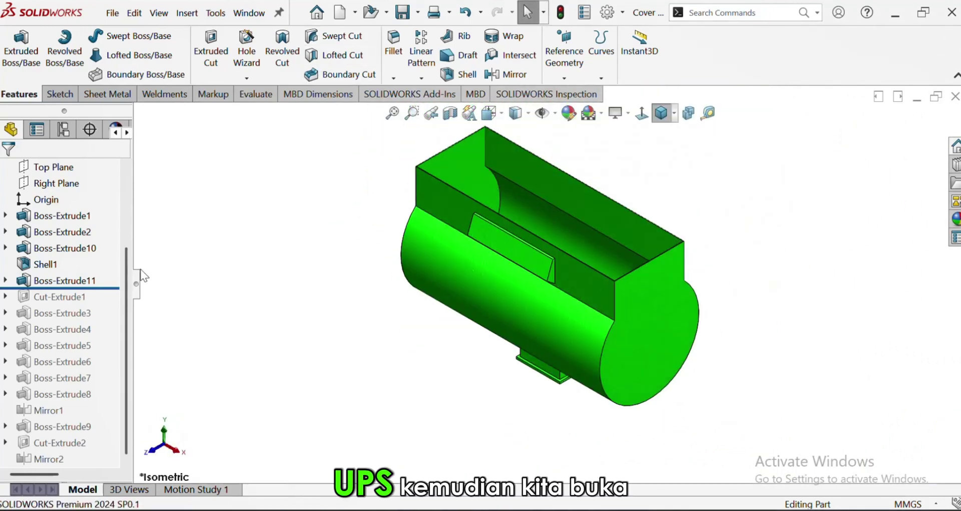
pyautogui.moveTo(108, 288); pyautogui.dragTo(102, 461)
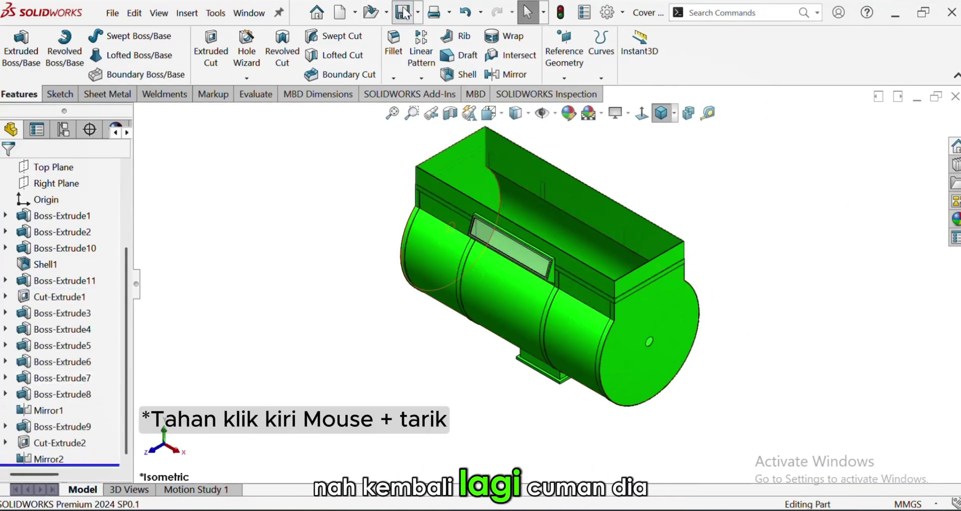
# Switch to the mixer machine assembly and rebuild it with the updated cover part.
pyautogui.moveTo(551, 320); pyautogui.dragTo(581, 426, button='middle')
pyautogui.moveTo(655, 508)
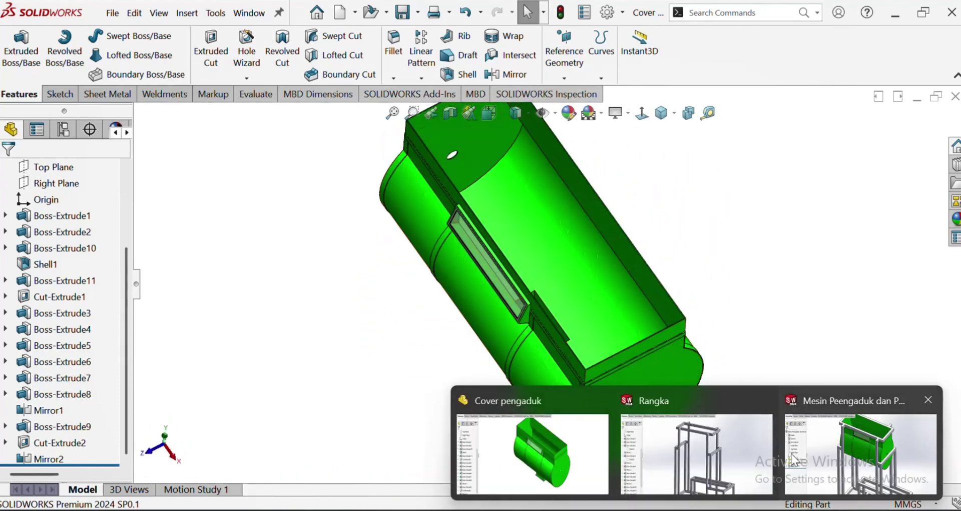
pyautogui.click(846, 452)
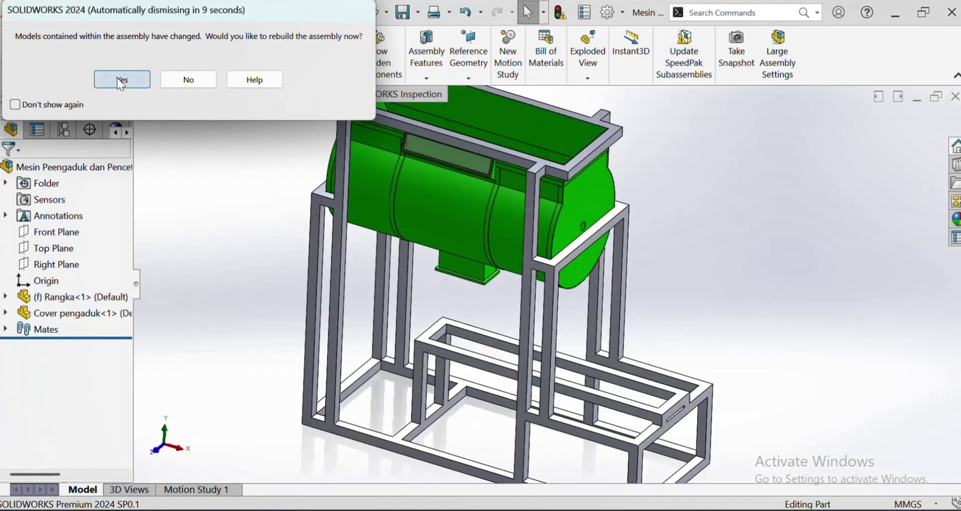
pyautogui.click(122, 80)
pyautogui.moveTo(450, 240); pyautogui.dragTo(575, 393, button='middle')
pyautogui.scroll(-5, 611, 345)
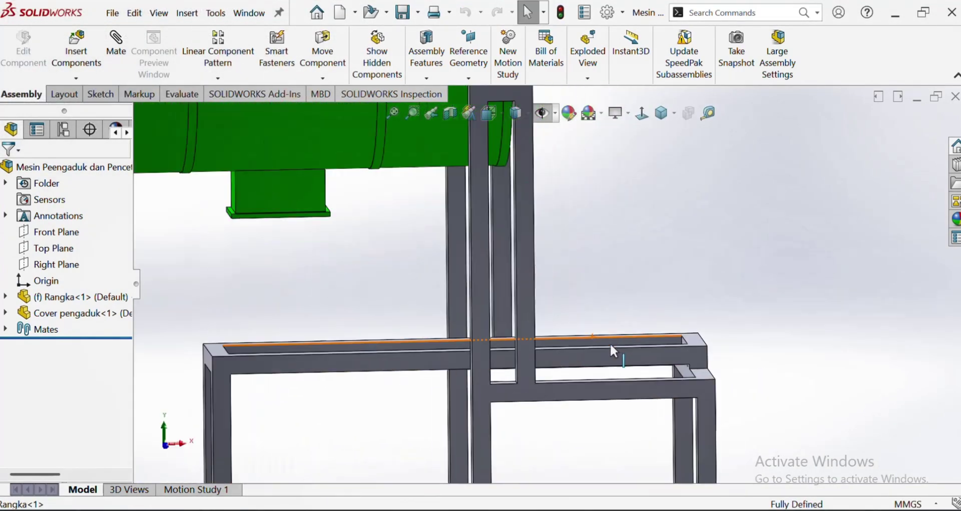
# Start an assembly sketch on the lower frame's long rail and draw a rectangle about 1131 by 119 mm above it.
pyautogui.click(614, 341)
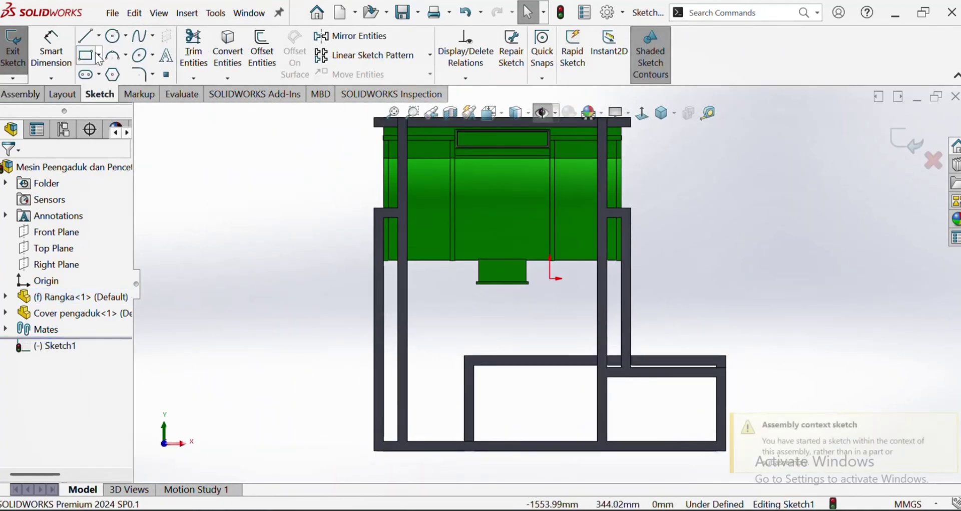
pyautogui.click(85, 73)
pyautogui.click(86, 55)
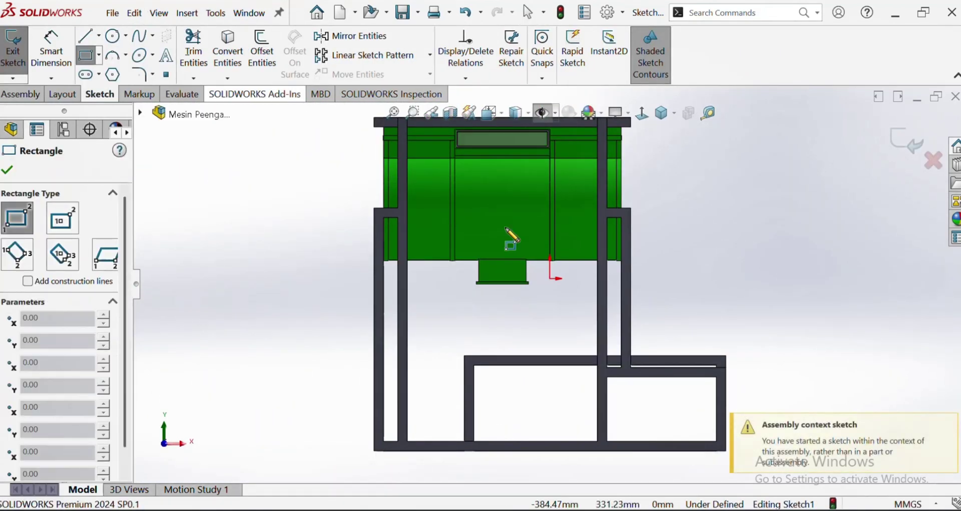
pyautogui.click(720, 348)
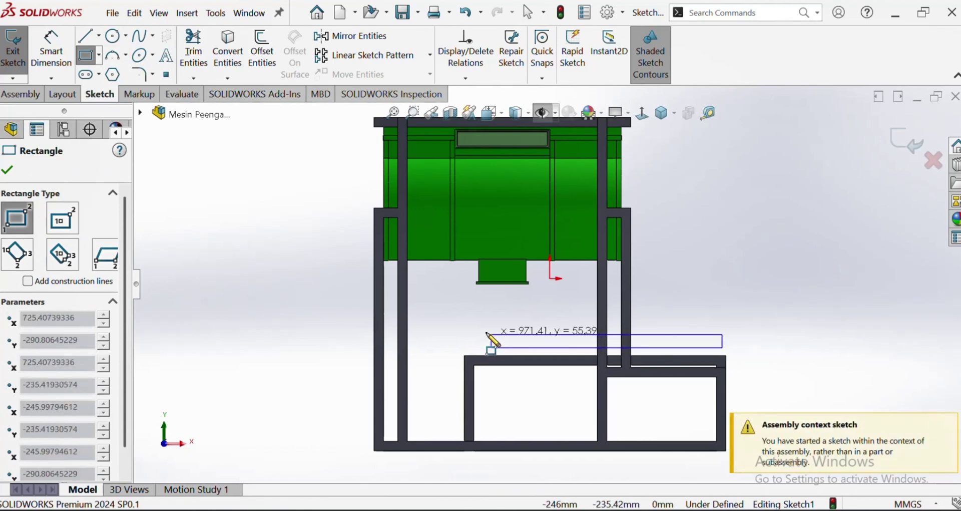
pyautogui.click(454, 320)
# Dimension the rectangle's height as 150 mm.
pyautogui.click(37, 70)
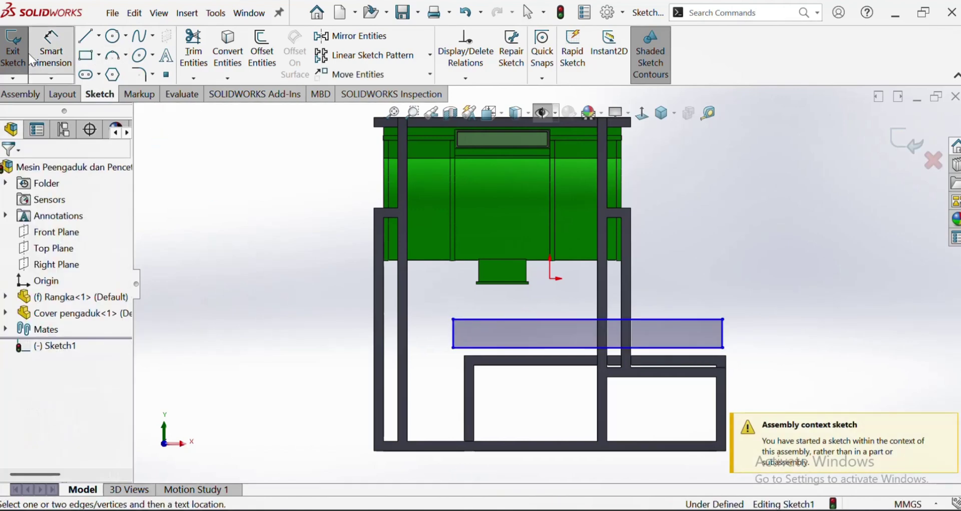
pyautogui.scroll(-3, 666, 340)
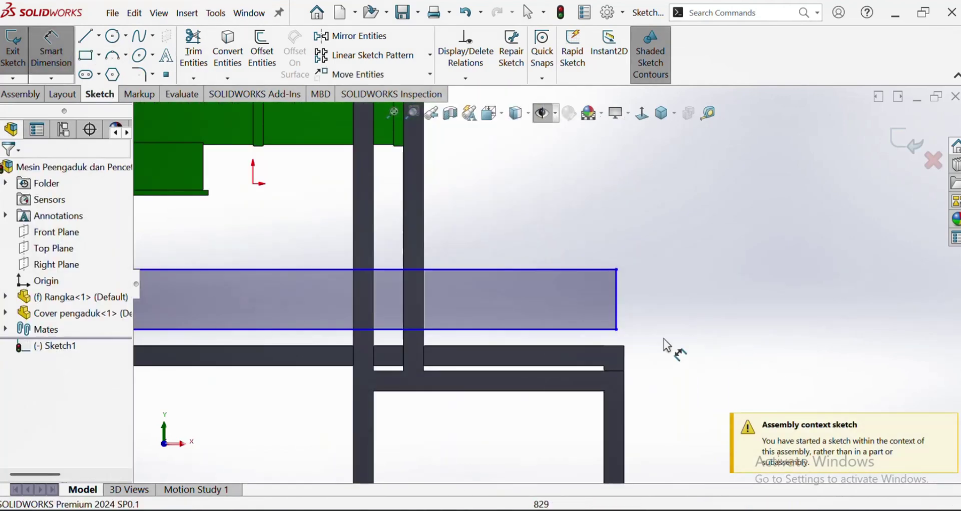
pyautogui.click(616, 301)
pyautogui.click(653, 310)
pyautogui.write('150')
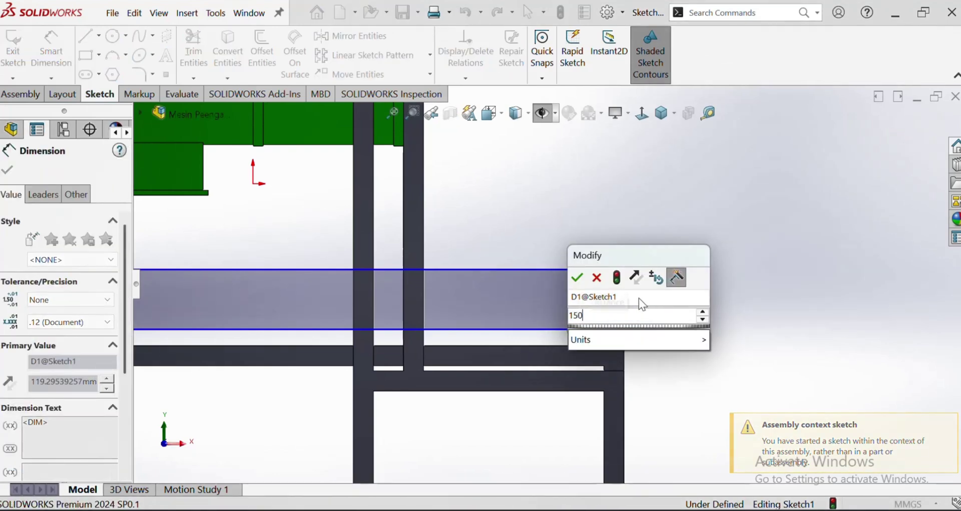
pyautogui.press('Return')
pyautogui.press('Escape')
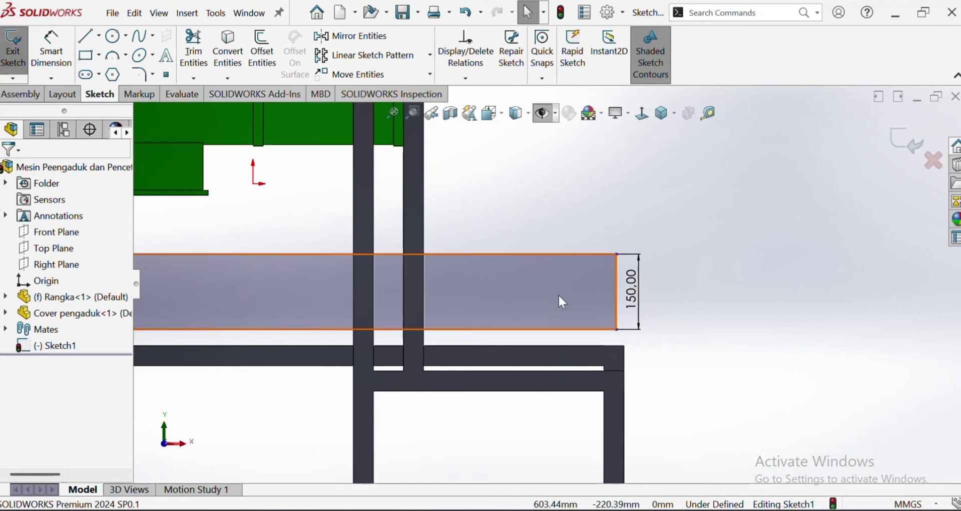
# Dimension the gap between the rectangle's bottom edge and the lower frame's top as 10 mm.
pyautogui.click(607, 329)
pyautogui.press('Escape')
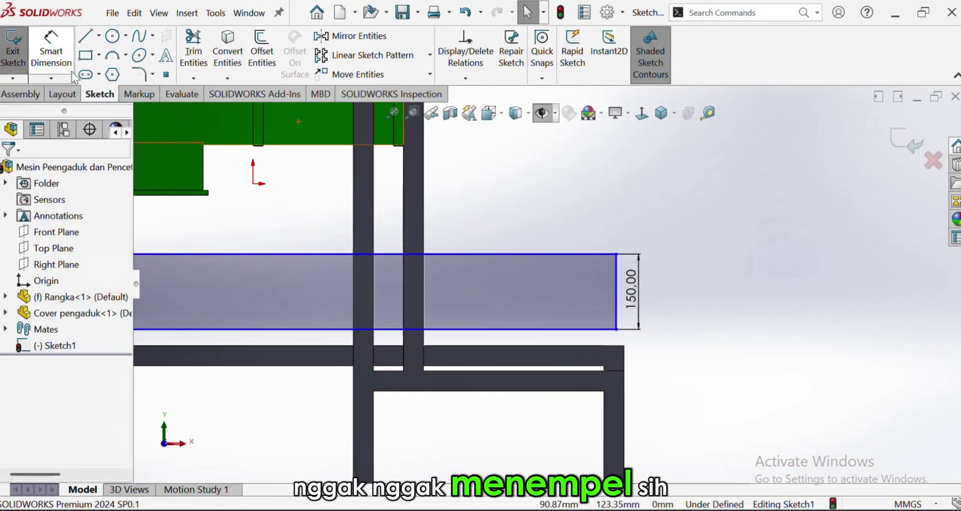
pyautogui.click(73, 58)
pyautogui.click(606, 329)
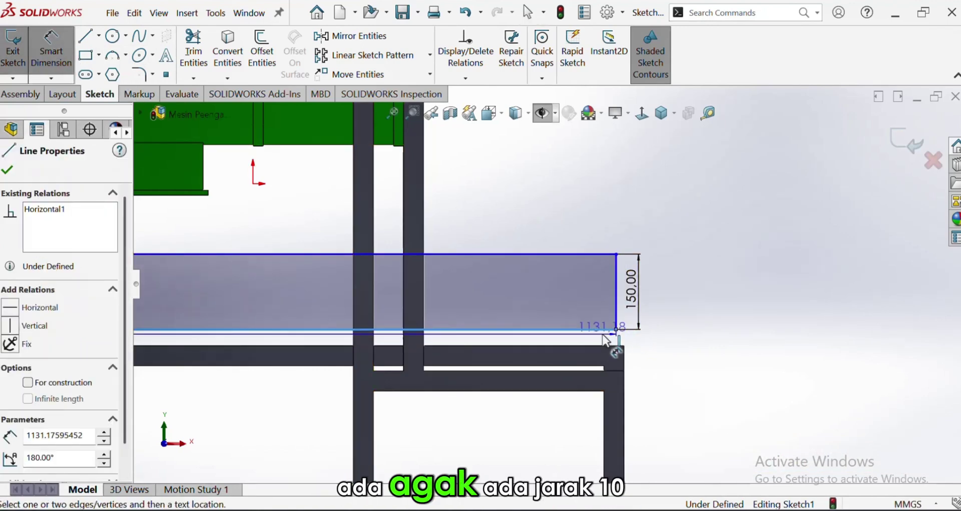
pyautogui.click(593, 345)
pyautogui.click(687, 340)
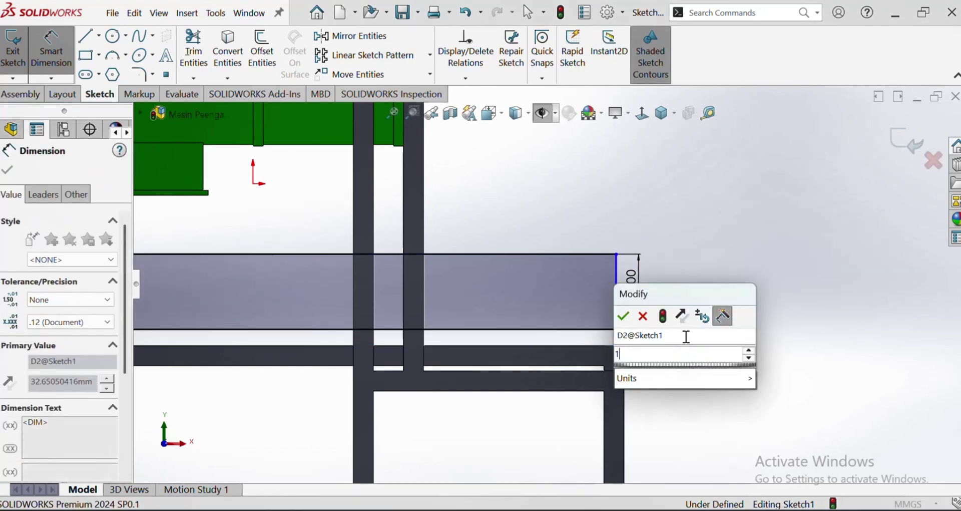
pyautogui.write('10')
pyautogui.press('Return')
# Sketch the funnel's left side up from the rectangle: a short vertical, an outward 45° slope and a short vertical lip.
pyautogui.scroll(2, 554, 343)
pyautogui.scroll(1, 555, 345)
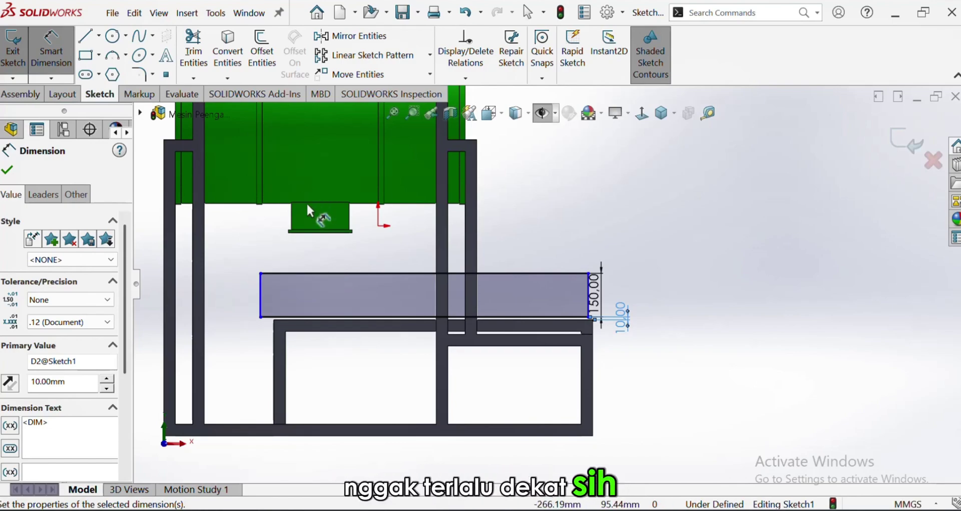
pyautogui.moveTo(306, 202); pyautogui.dragTo(331, 264, button='middle')
pyautogui.click(642, 113)
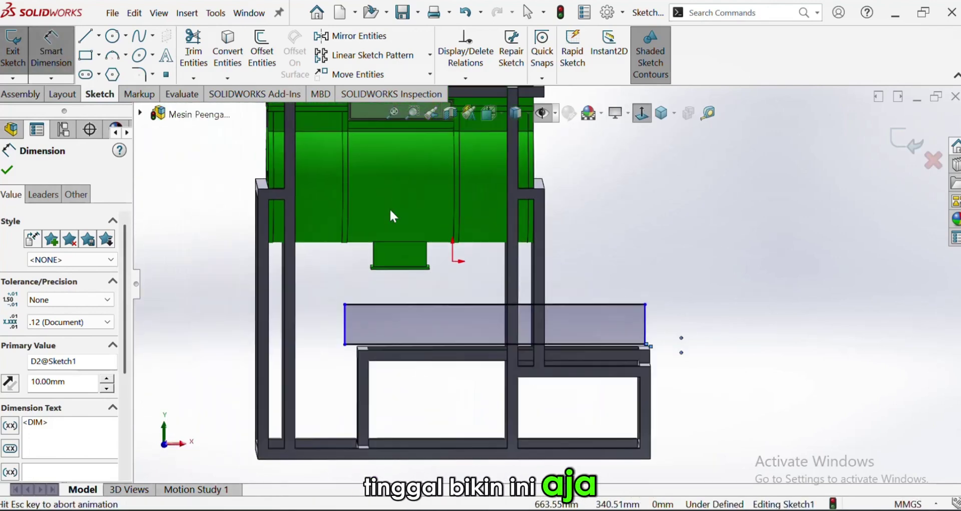
pyautogui.scroll(-3, 543, 302)
pyautogui.click(86, 58)
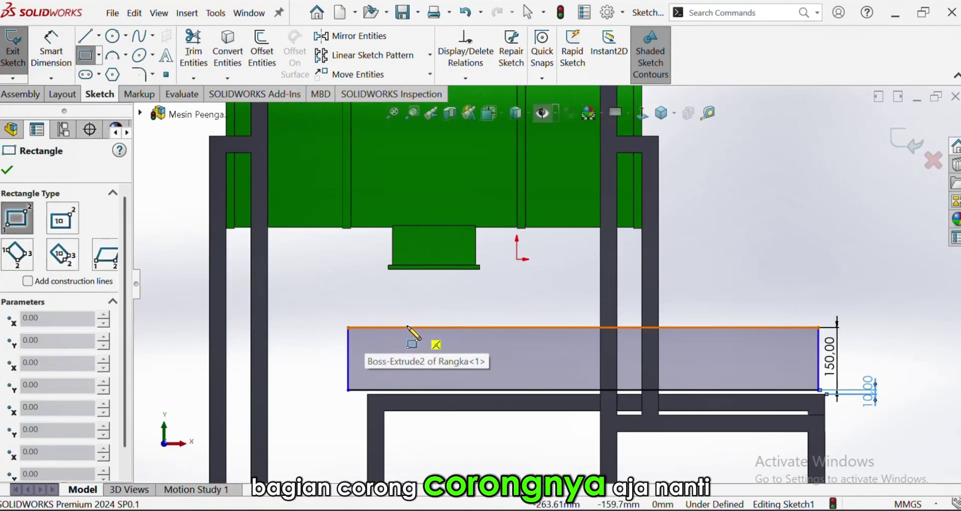
pyautogui.click(94, 50)
pyautogui.click(85, 36)
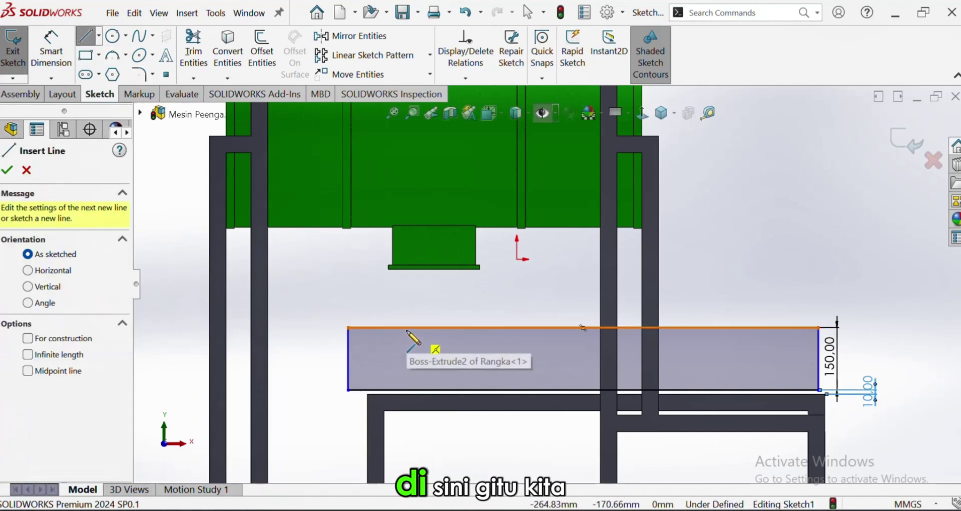
pyautogui.click(405, 327)
pyautogui.click(406, 306)
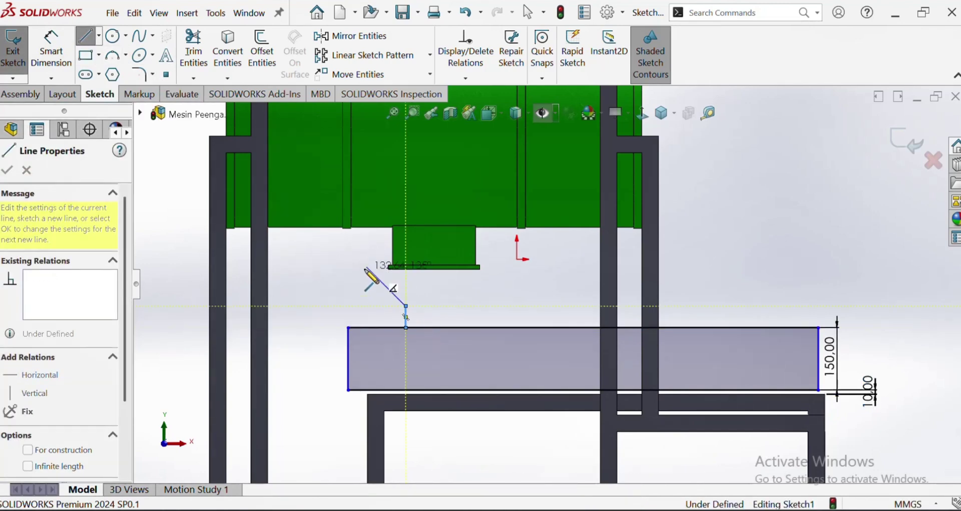
pyautogui.click(367, 261)
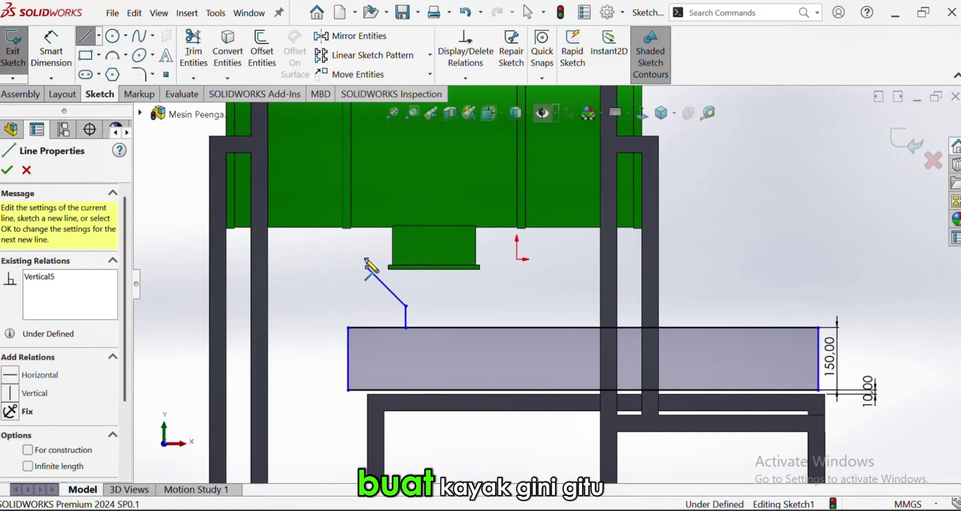
# Complete the funnel outline with a horizontal top edge and a matching right side down to the rectangle.
pyautogui.click(494, 260)
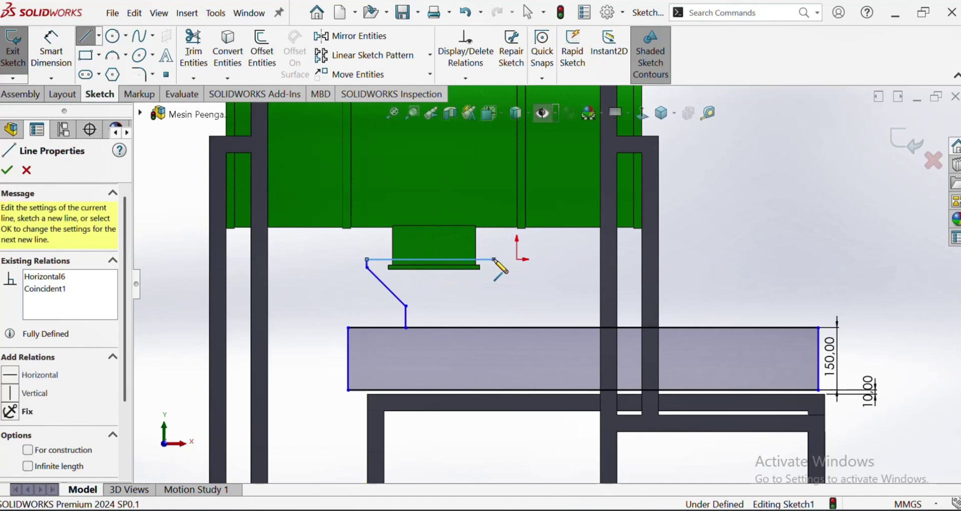
pyautogui.click(459, 303)
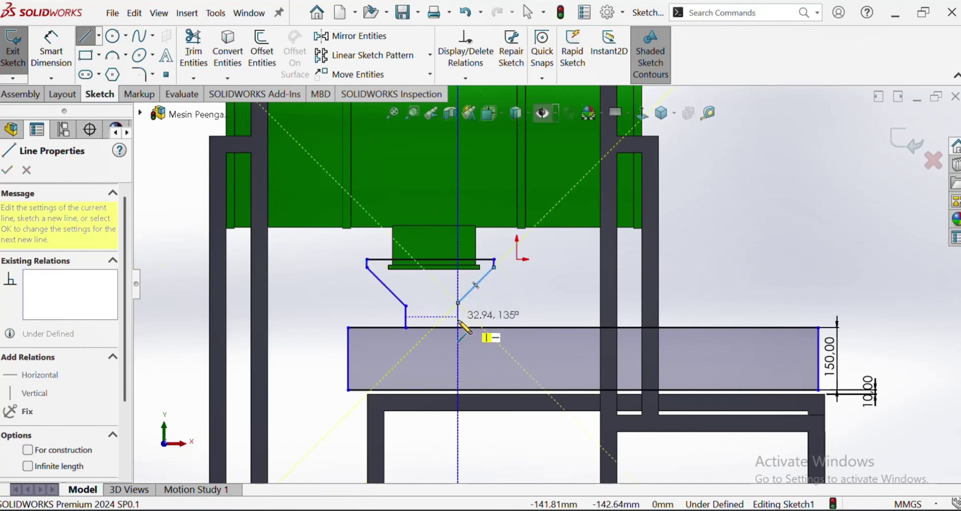
pyautogui.click(458, 328)
pyautogui.doubleClick(518, 293)
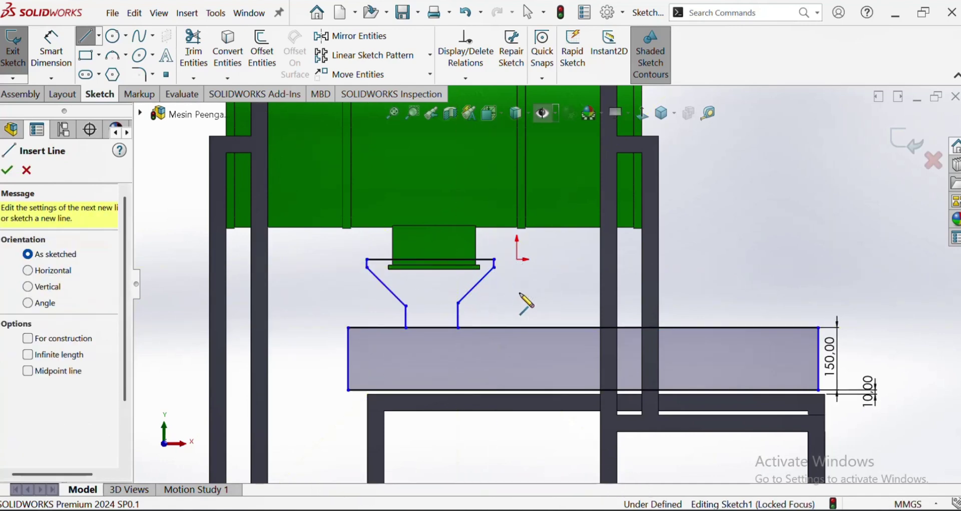
pyautogui.scroll(1, 526, 293)
pyautogui.scroll(1, 526, 294)
pyautogui.scroll(-2, 529, 298)
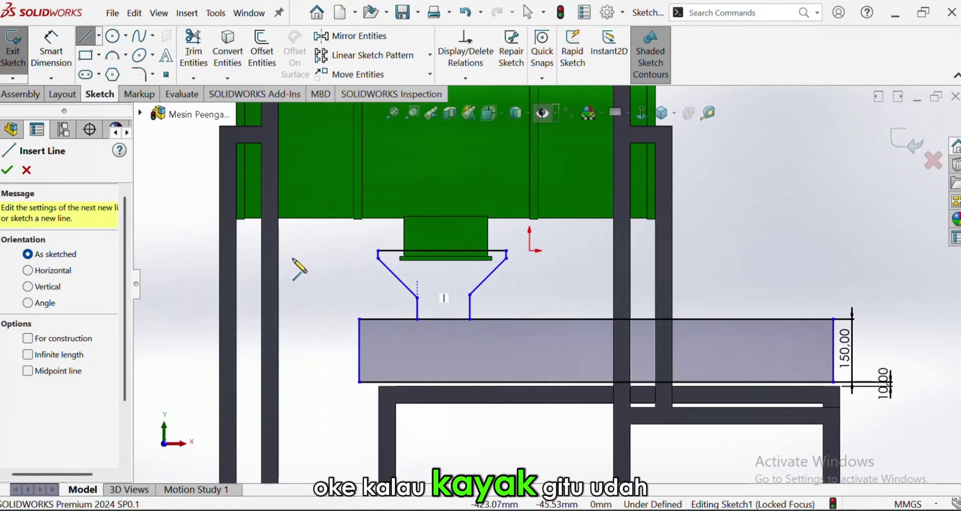
pyautogui.click(7, 170)
# Delete the entire rectangle and funnel sketch from the assembly.
pyautogui.scroll(2, 596, 369)
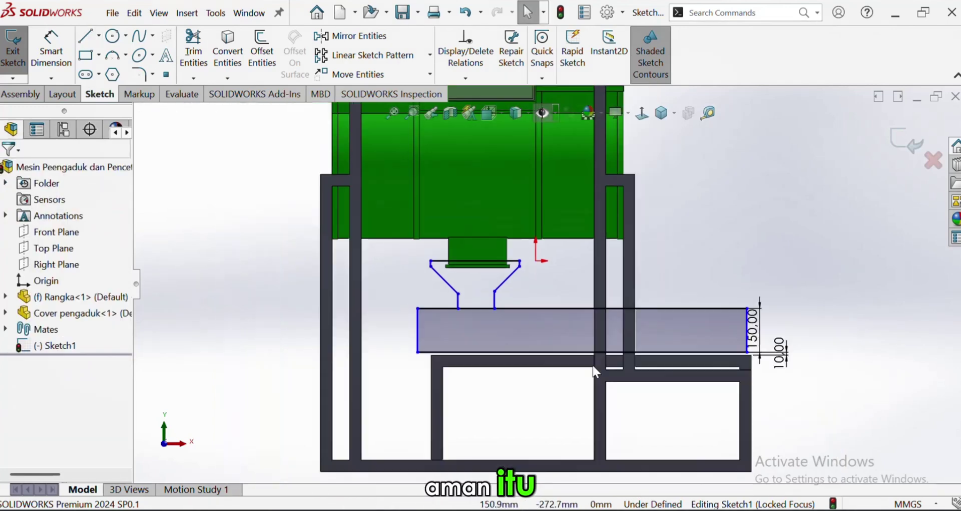
pyautogui.scroll(-1, 607, 332)
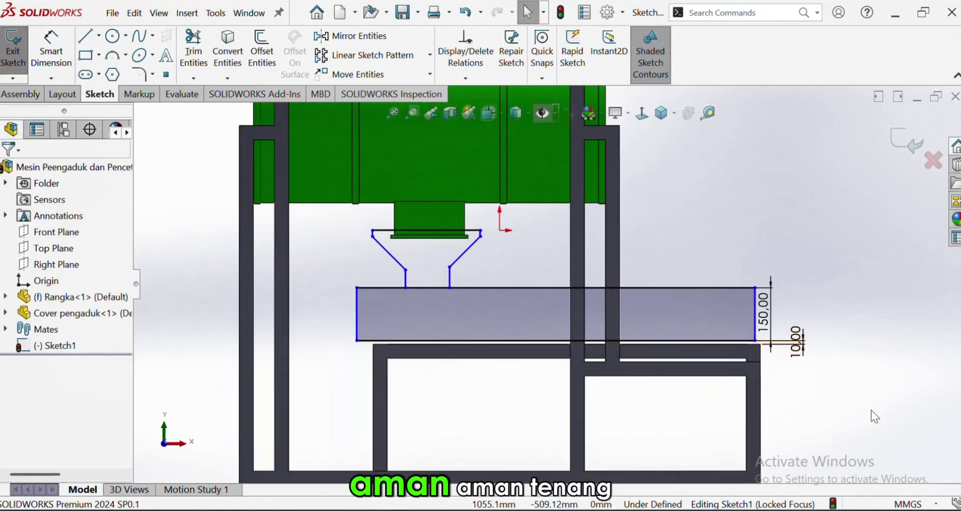
pyautogui.moveTo(871, 410); pyautogui.dragTo(346, 208)
pyautogui.press('Delete')
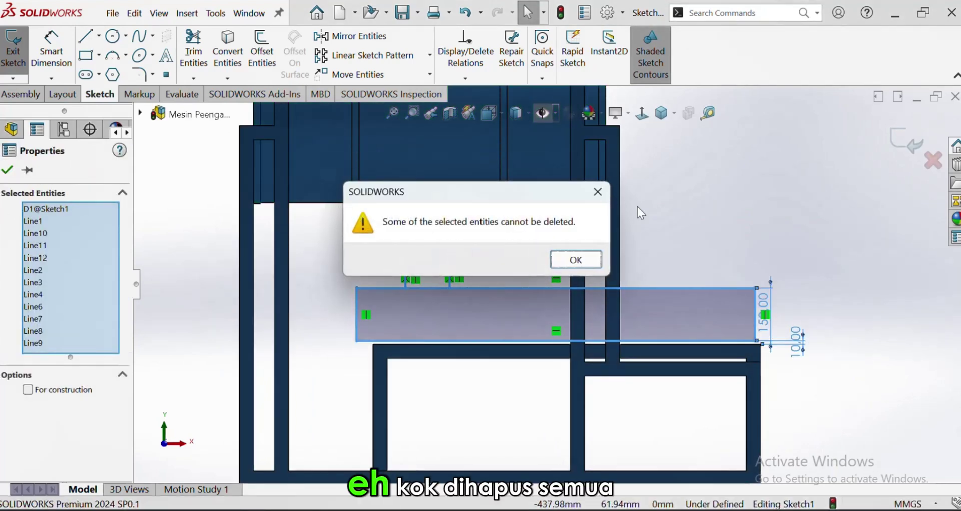
pyautogui.click(598, 195)
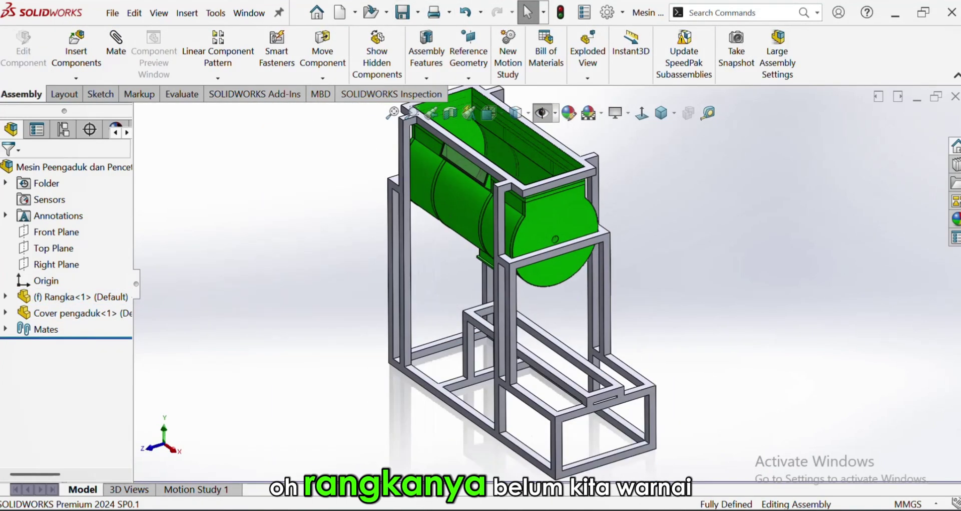
# Switch to the Rangka frame part and show it in isometric view.
pyautogui.click(683, 465)
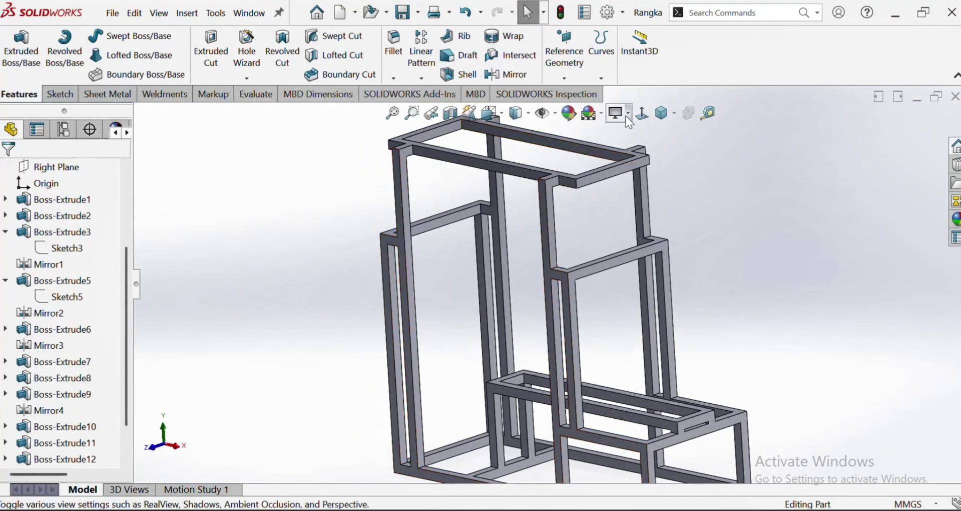
pyautogui.click(667, 119)
pyautogui.click(676, 134)
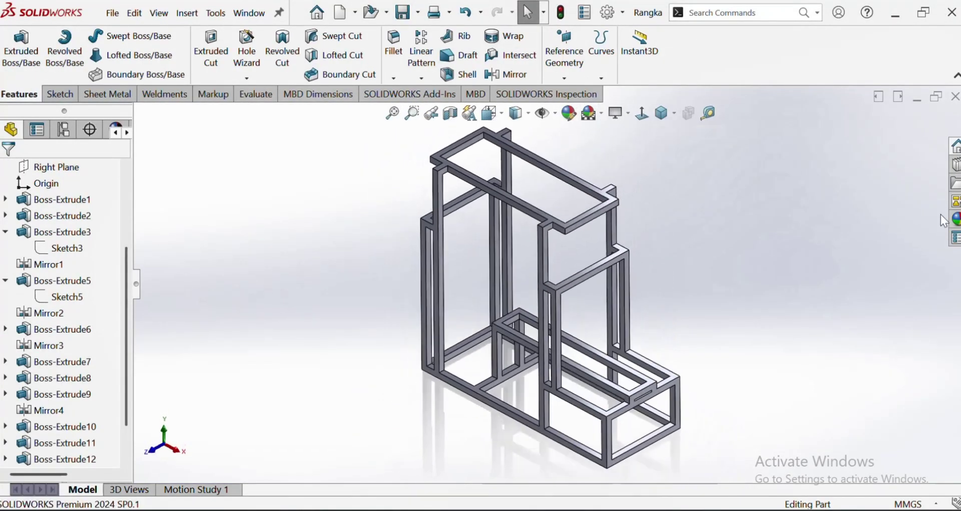
# Try to apply the black spray paint appearance from the Painted > Sprayed library directly to the frame model.
pyautogui.click(956, 219)
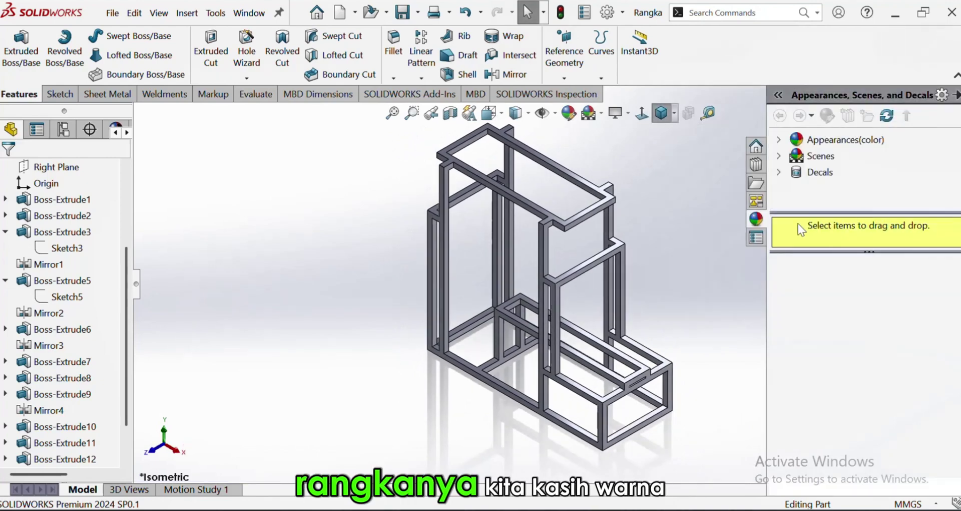
pyautogui.click(789, 146)
pyautogui.click(805, 193)
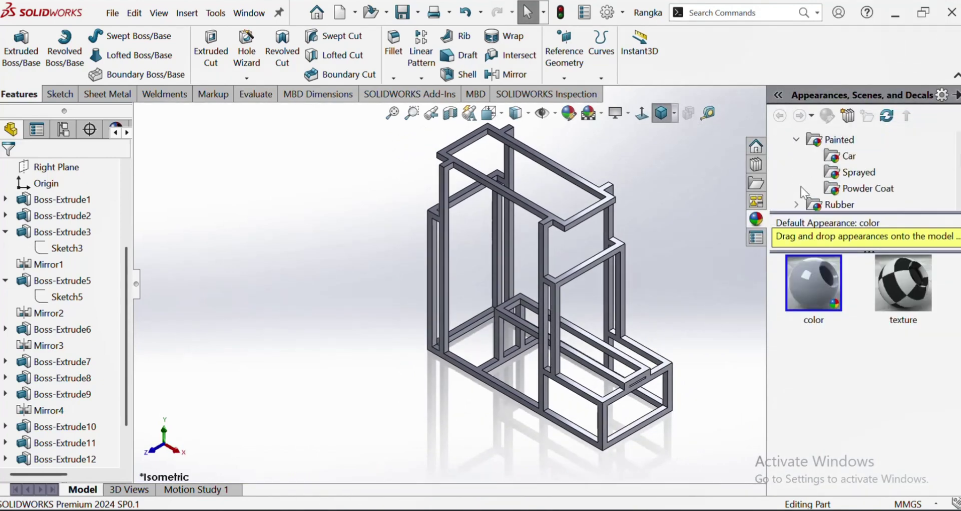
pyautogui.click(849, 174)
pyautogui.moveTo(899, 281); pyautogui.dragTo(540, 318)
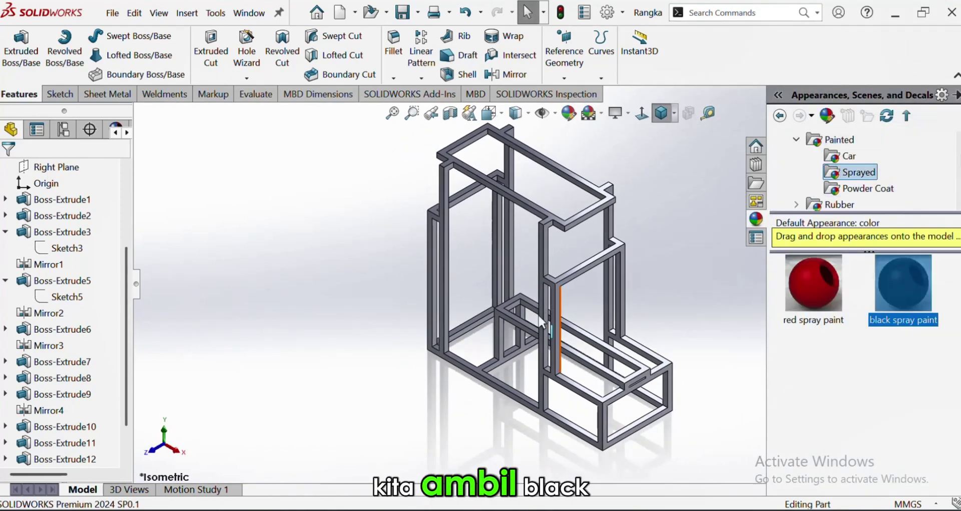
# Edit the Rangka part's appearance to black spray paint recolored white, and return to the mixer machine assembly.
pyautogui.click(571, 113)
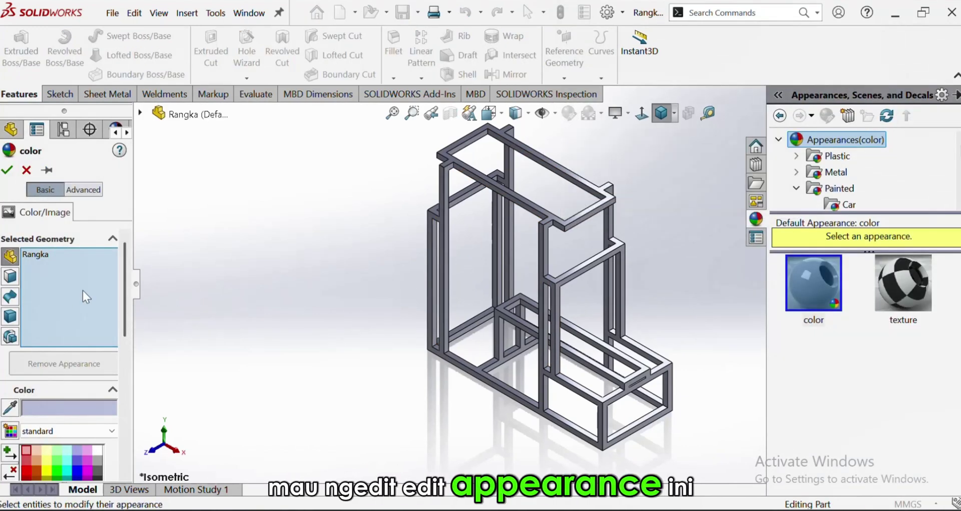
pyautogui.scroll(-1, 849, 201)
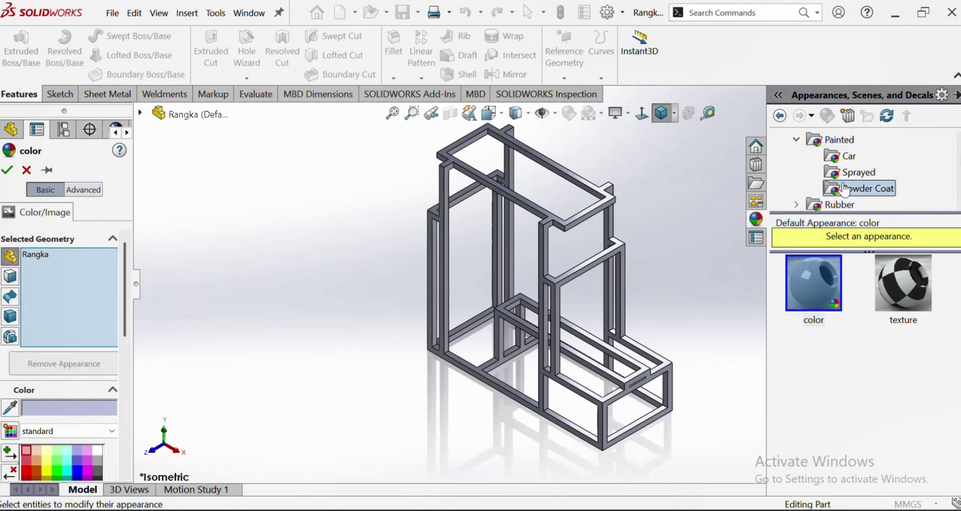
pyautogui.click(844, 176)
pyautogui.click(903, 283)
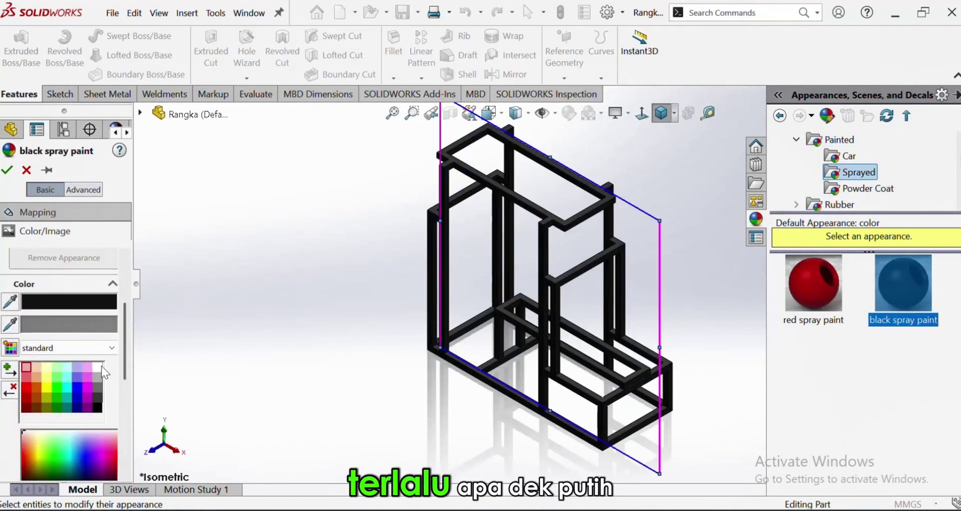
pyautogui.click(97, 367)
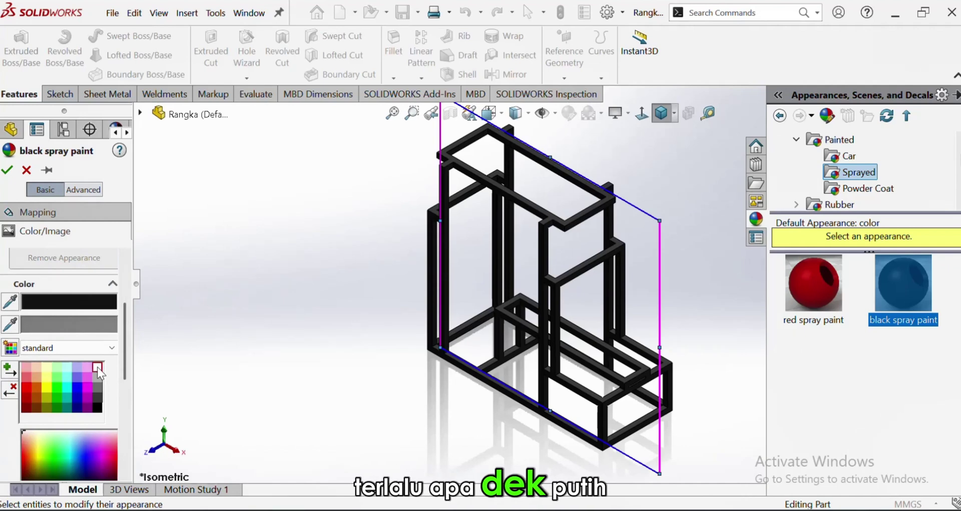
pyautogui.click(8, 170)
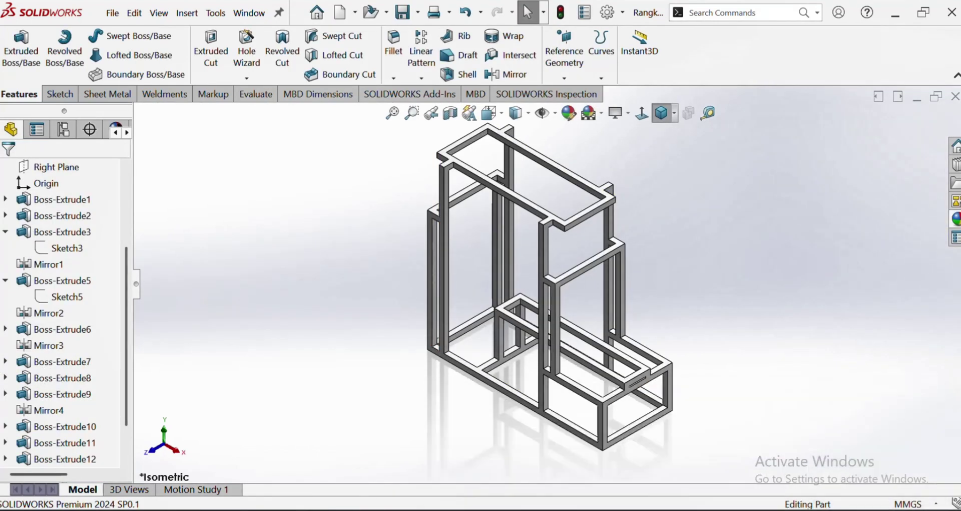
pyautogui.click(839, 463)
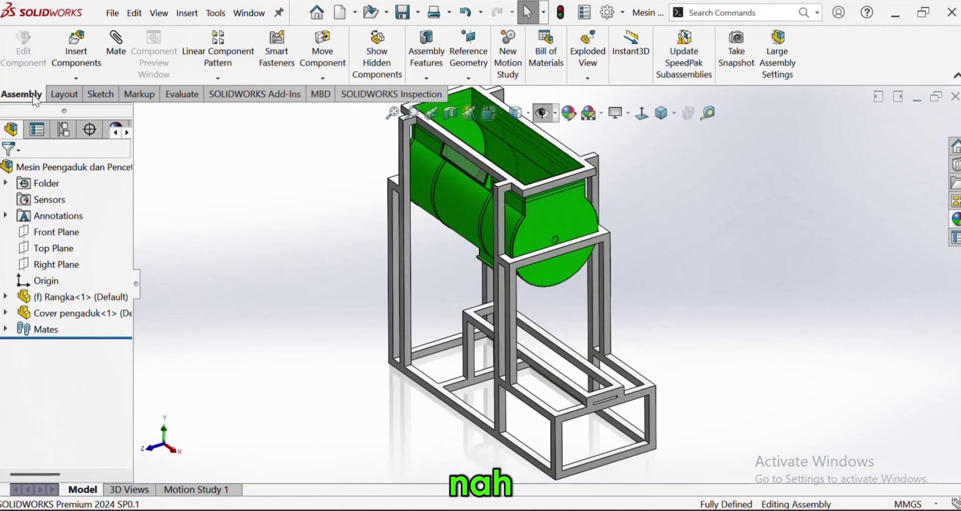
# Show the assembly in isometric view and save it together with the modified Rangka part.
pyautogui.click(675, 120)
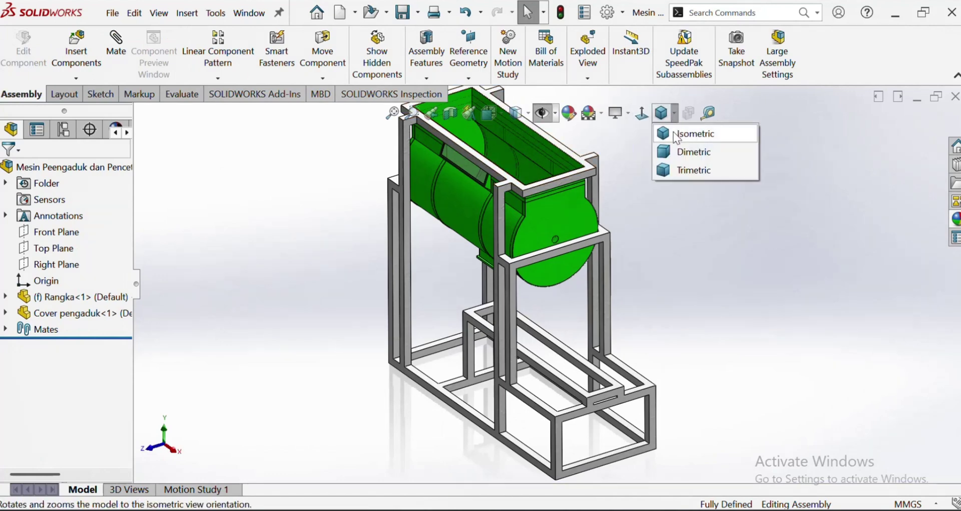
pyautogui.click(678, 133)
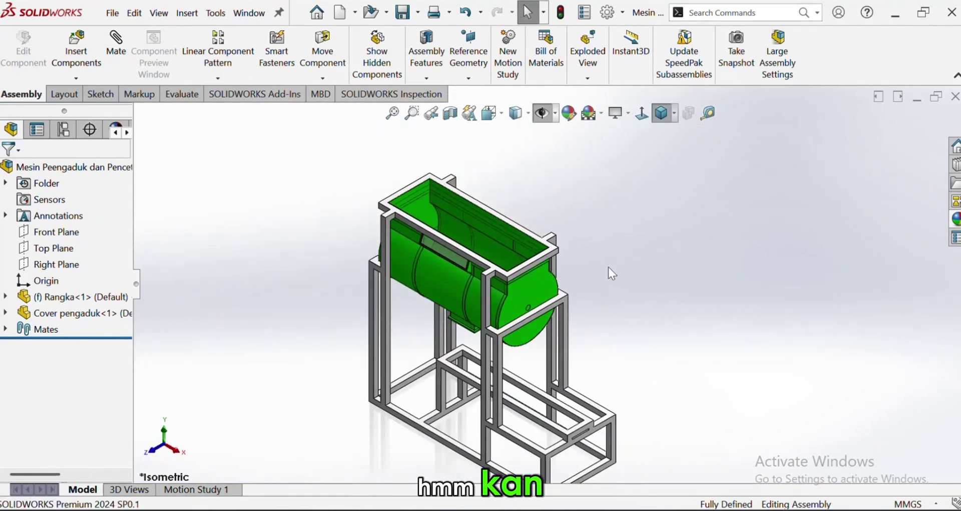
pyautogui.click(405, 22)
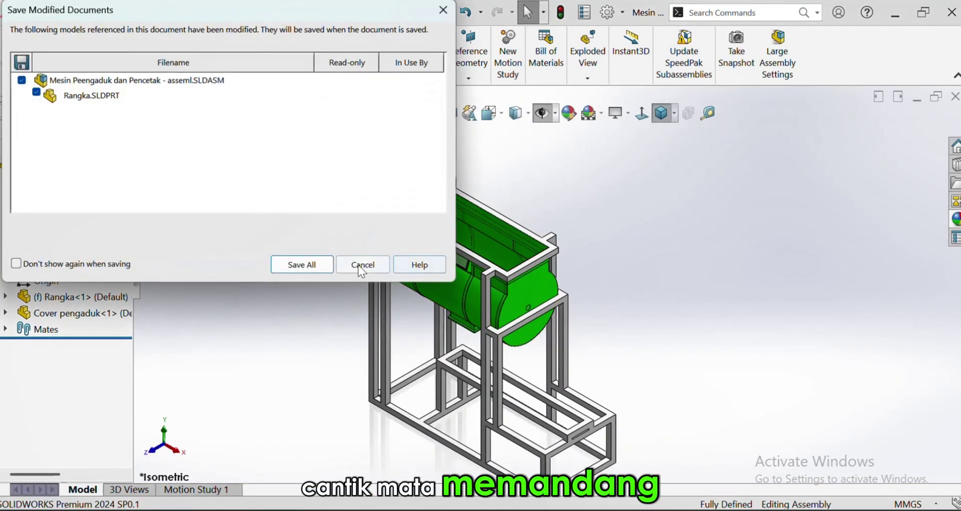
pyautogui.click(326, 264)
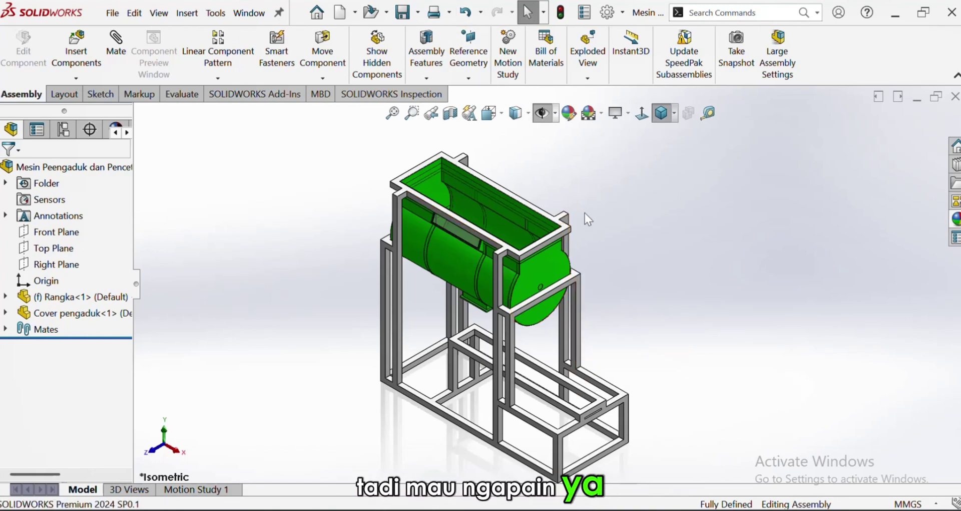
# Apply the Plain White scene to the assembly and restore the isometric view.
pyautogui.click(626, 116)
pyautogui.click(599, 118)
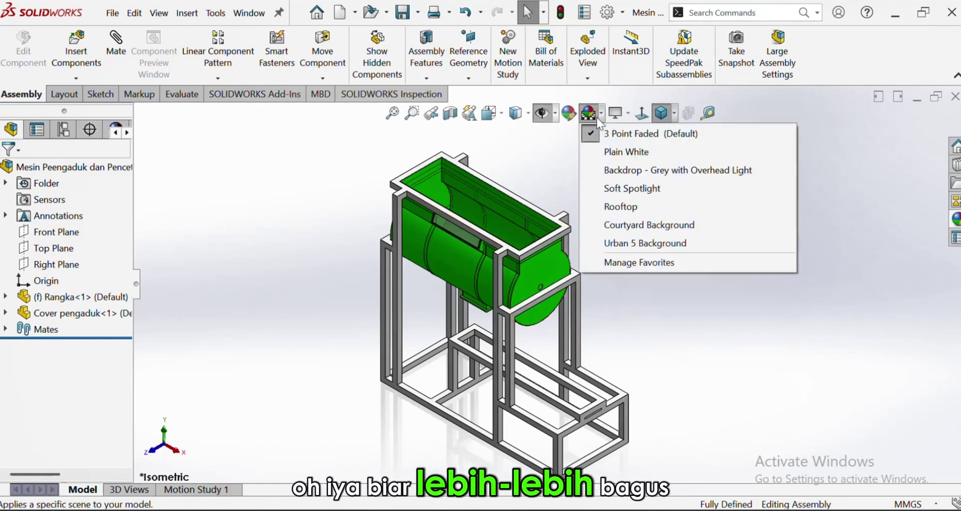
pyautogui.click(609, 152)
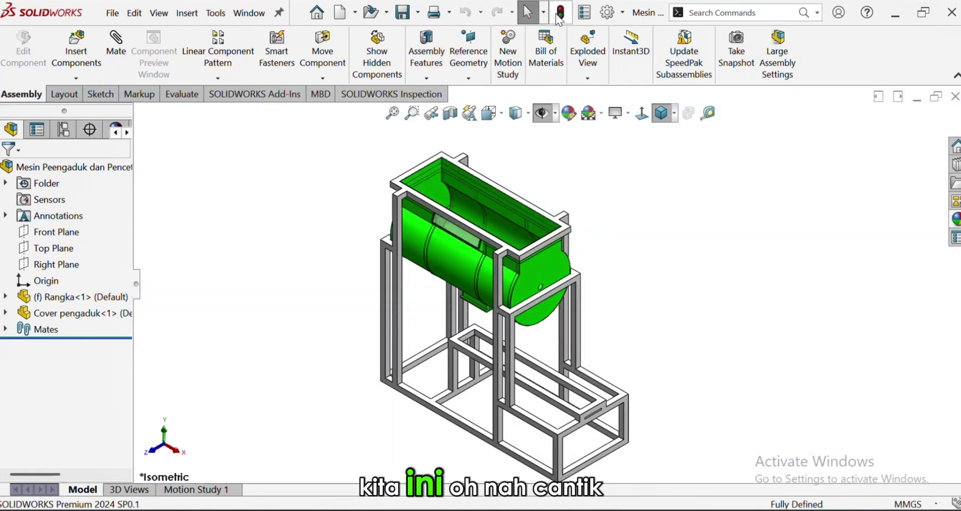
pyautogui.scroll(-2, 609, 359)
pyautogui.moveTo(582, 392); pyautogui.dragTo(581, 312, button='middle')
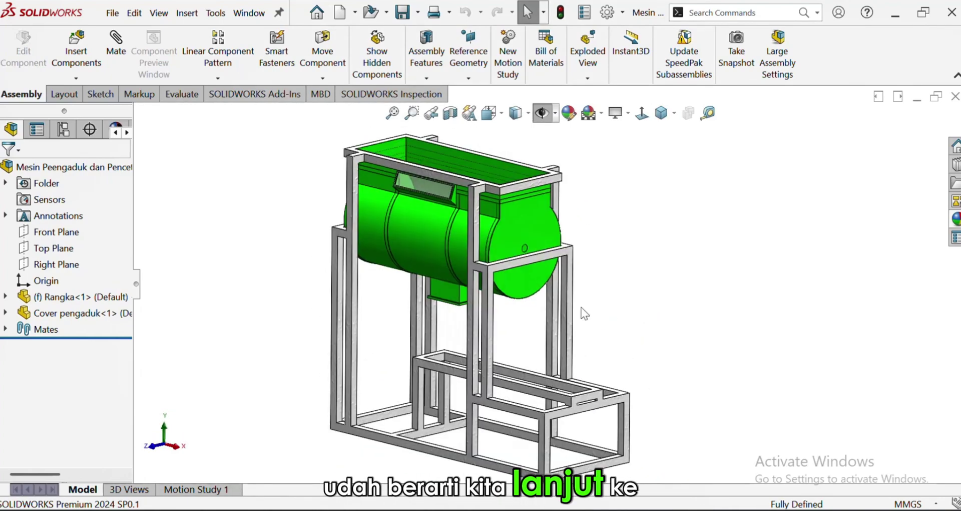
pyautogui.click(673, 115)
pyautogui.click(677, 134)
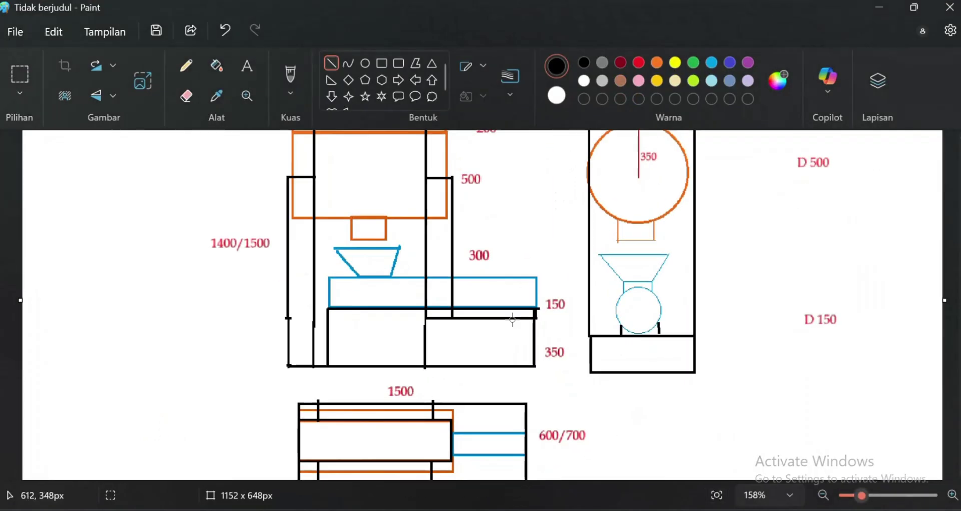
# Examine the blue funnel and trough layout with its dimensions in the Paint reference sketch, and return to the SOLIDWORKS assembly.
pyautogui.keyDown('ctrl'); pyautogui.scroll(-4, 512, 319); pyautogui.keyUp('ctrl')
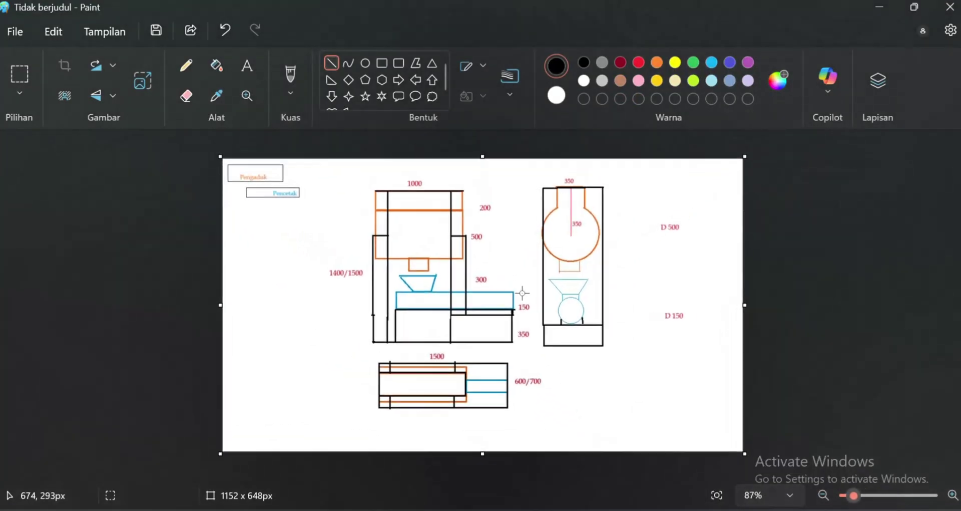
pyautogui.keyDown('ctrl'); pyautogui.scroll(2, 523, 293); pyautogui.keyUp('ctrl')
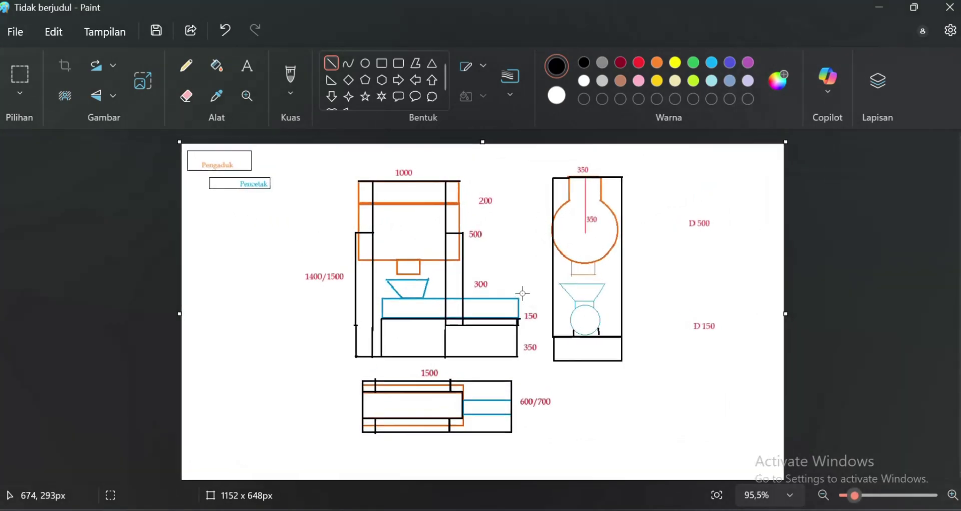
pyautogui.keyDown('ctrl'); pyautogui.scroll(-1, 522, 293); pyautogui.keyUp('ctrl')
pyautogui.keyDown('ctrl'); pyautogui.scroll(1, 522, 293); pyautogui.keyUp('ctrl')
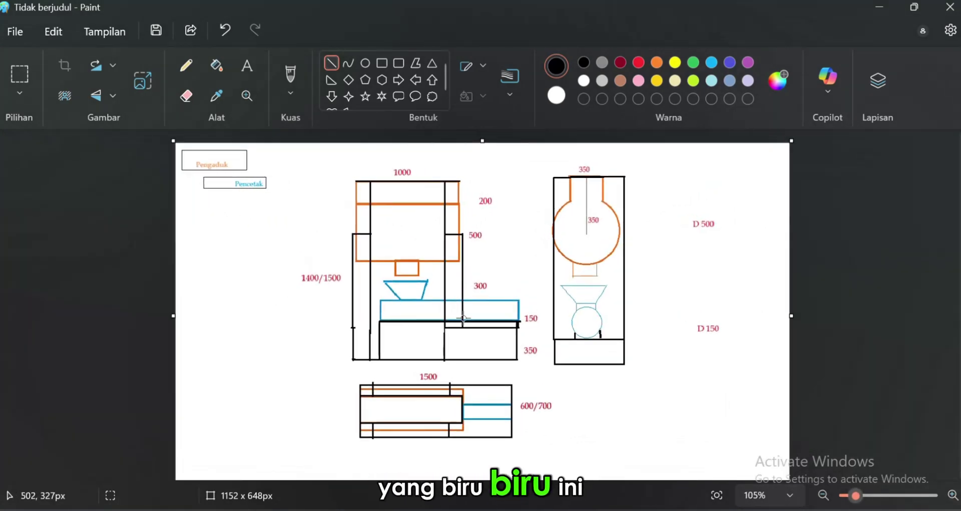
pyautogui.click(879, 7)
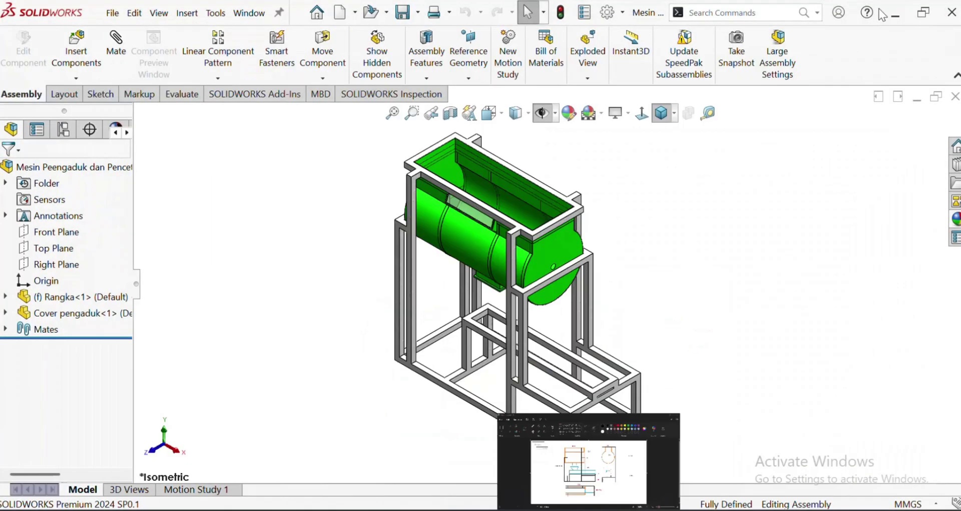